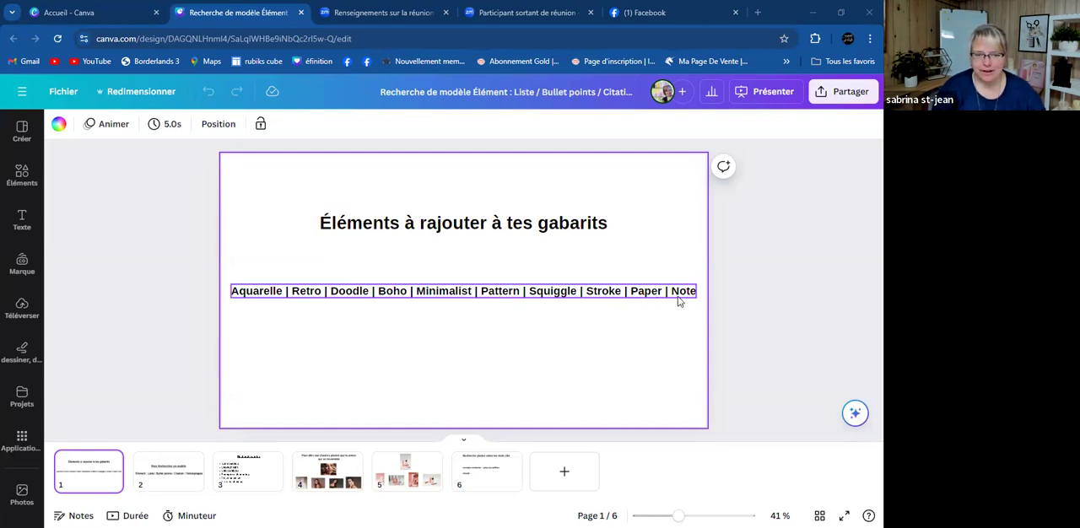
# - Add a blank page 7 to the presentation and check the element keyword list on page 1
pyautogui.click(565, 478)
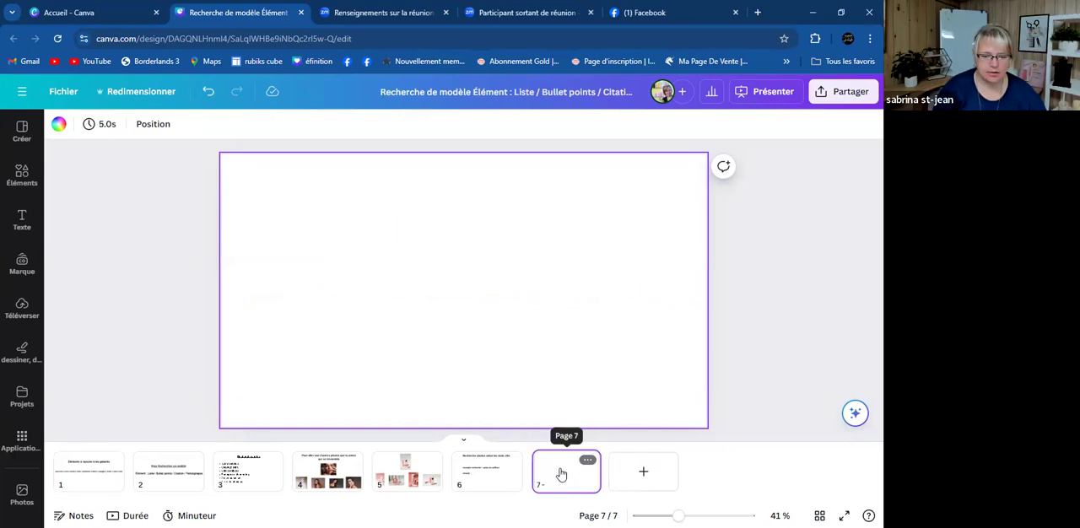
pyautogui.click(24, 130)
pyautogui.click(462, 315)
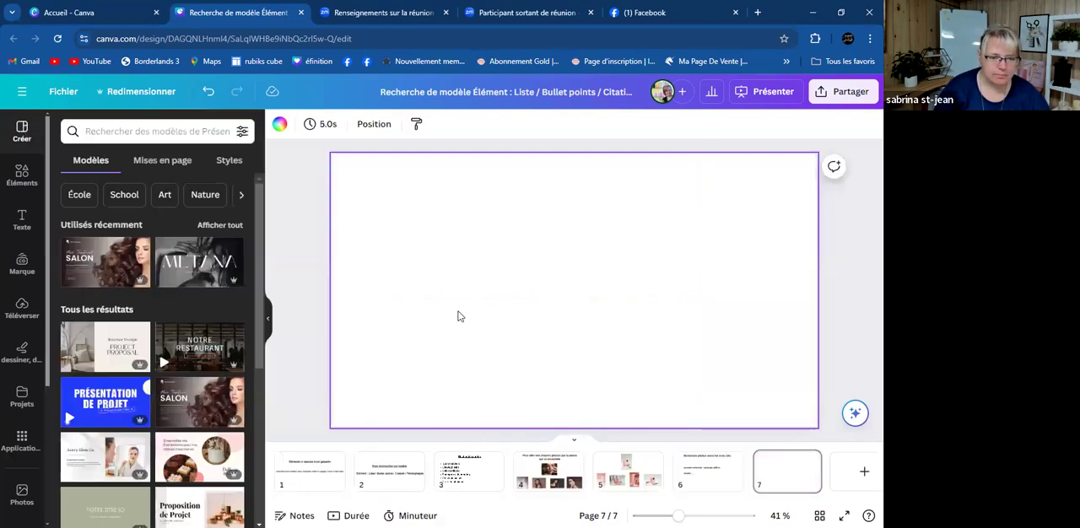
pyautogui.click(285, 237)
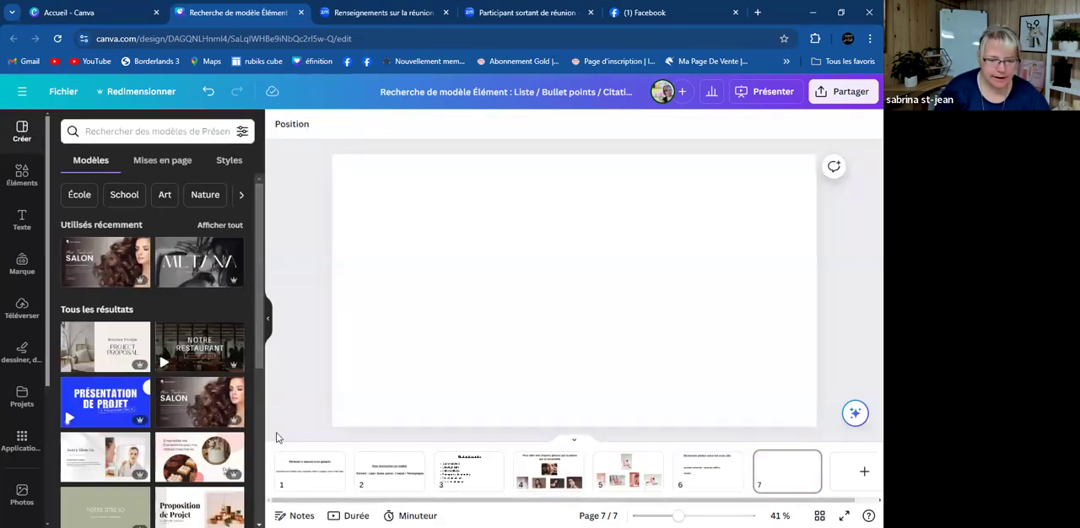
pyautogui.click(319, 470)
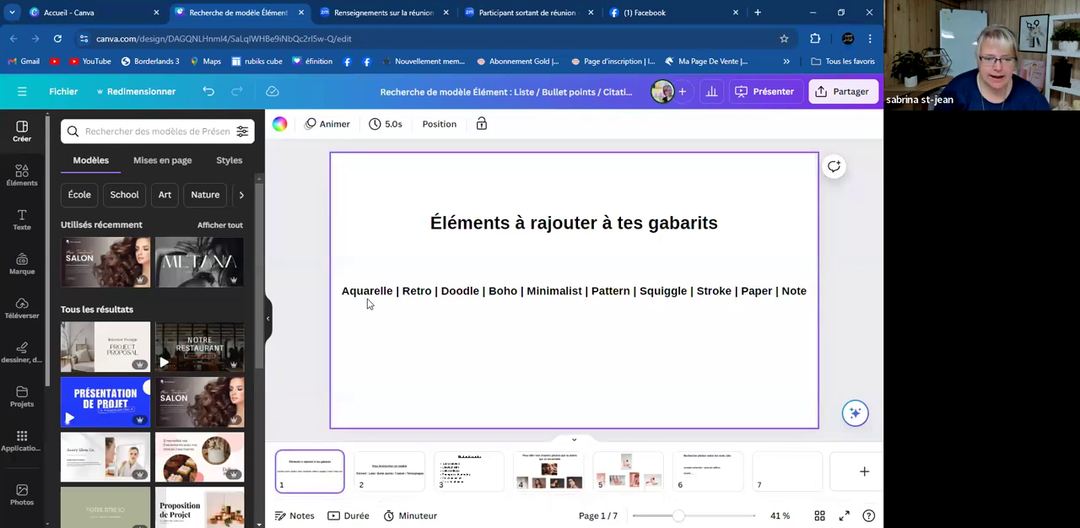
pyautogui.click(779, 479)
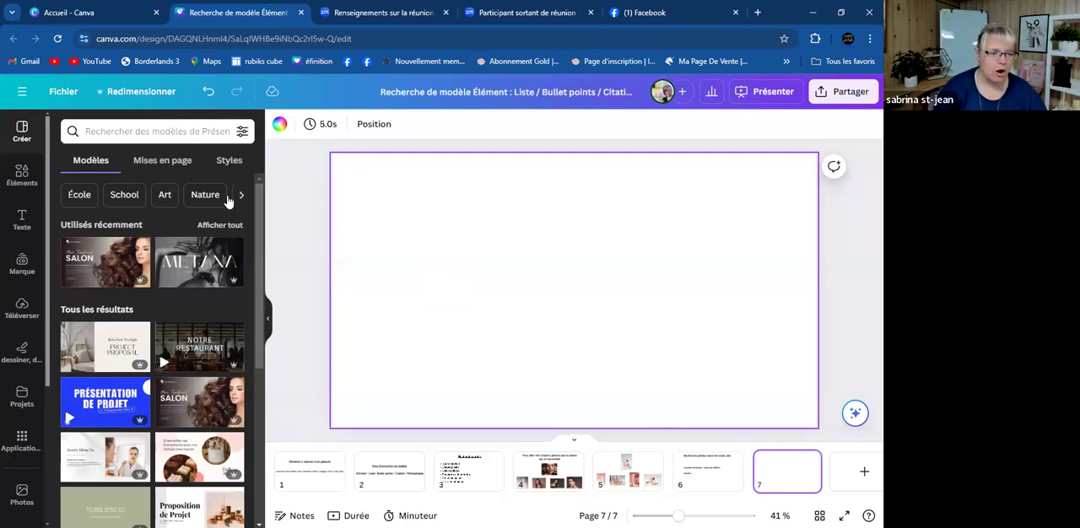
# - Search the elements library for "aquarelle" and show all of its graphics
pyautogui.click(21, 175)
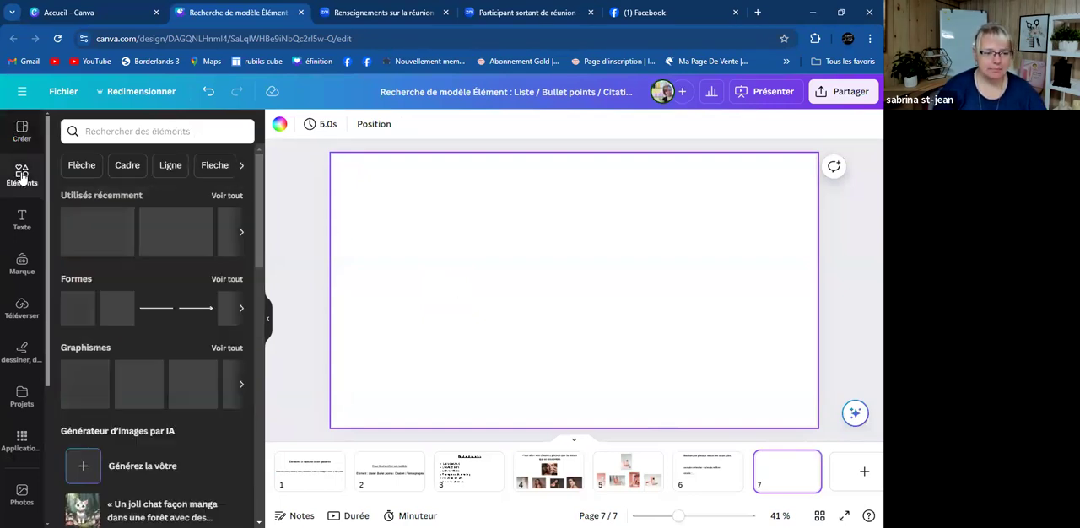
pyautogui.click(120, 130)
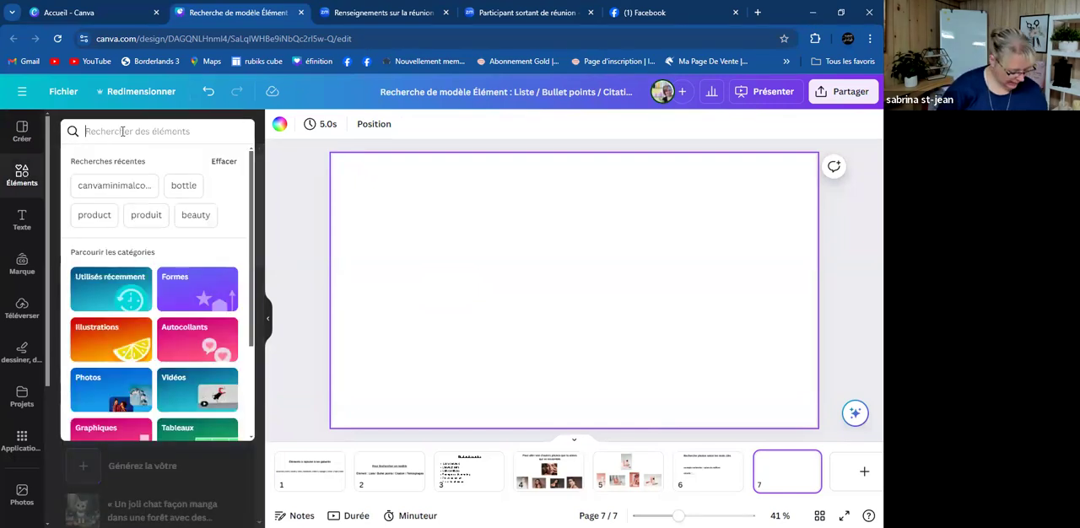
pyautogui.write('aquarelle')
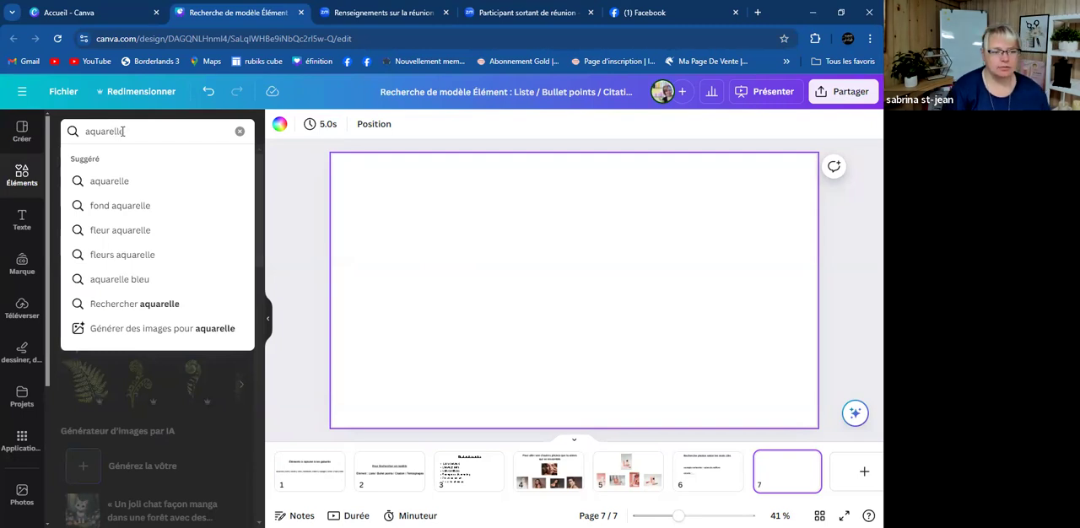
pyautogui.press('Return')
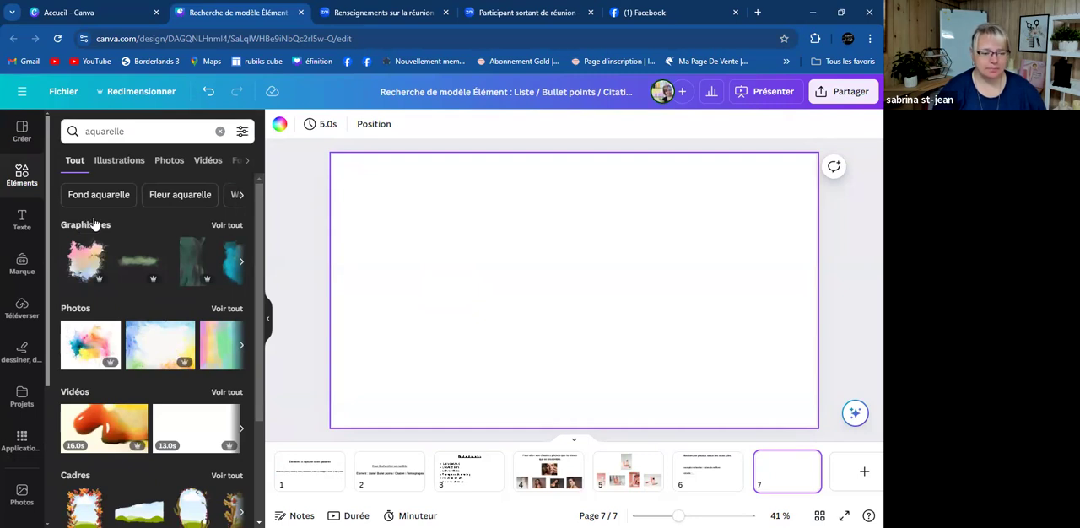
pyautogui.click(226, 226)
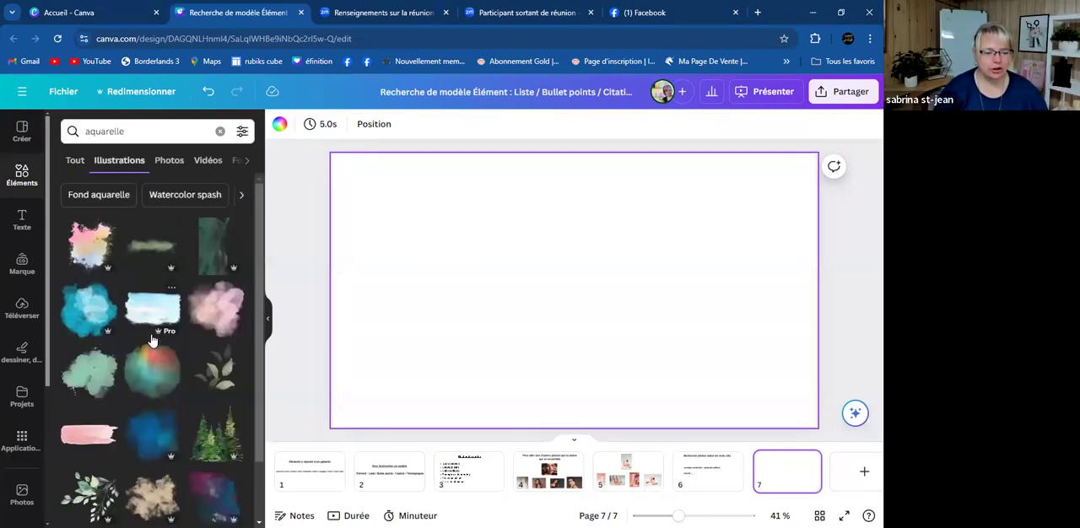
# - Try the green watercolour fir trees on page 7 and delete them again
pyautogui.scroll(-1, 175, 393)
pyautogui.scroll(-1, 176, 393)
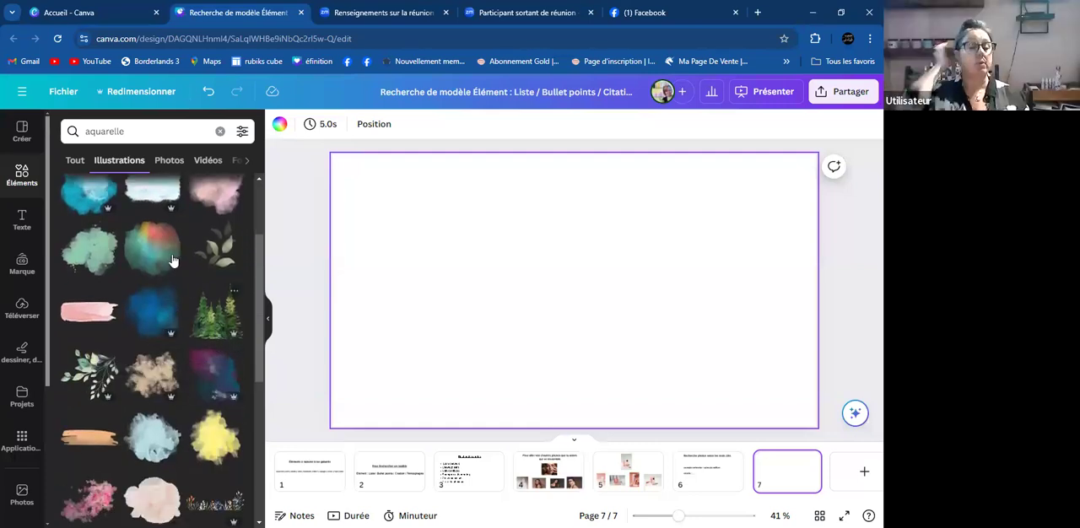
pyautogui.scroll(-1, 187, 283)
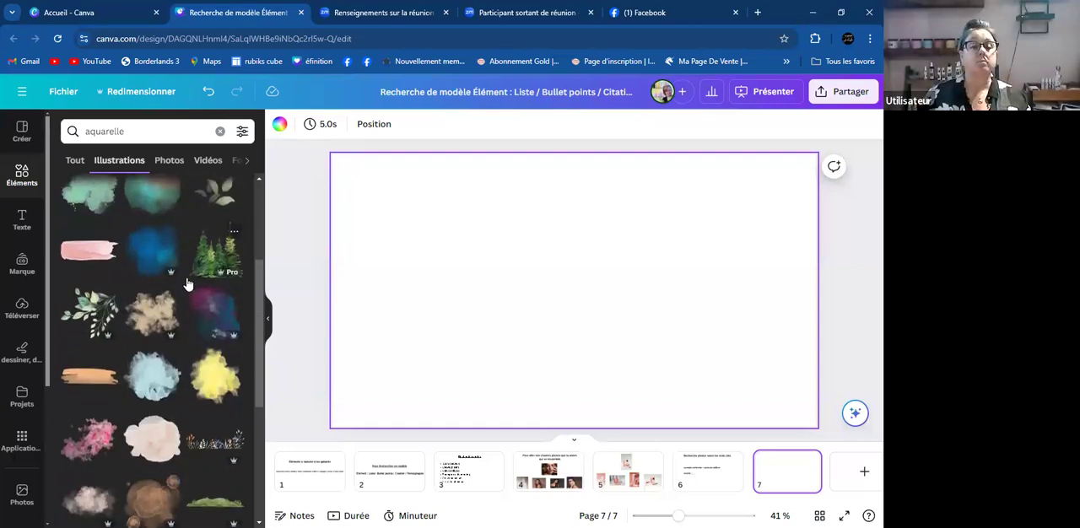
pyautogui.scroll(-1, 187, 283)
pyautogui.scroll(1, 187, 283)
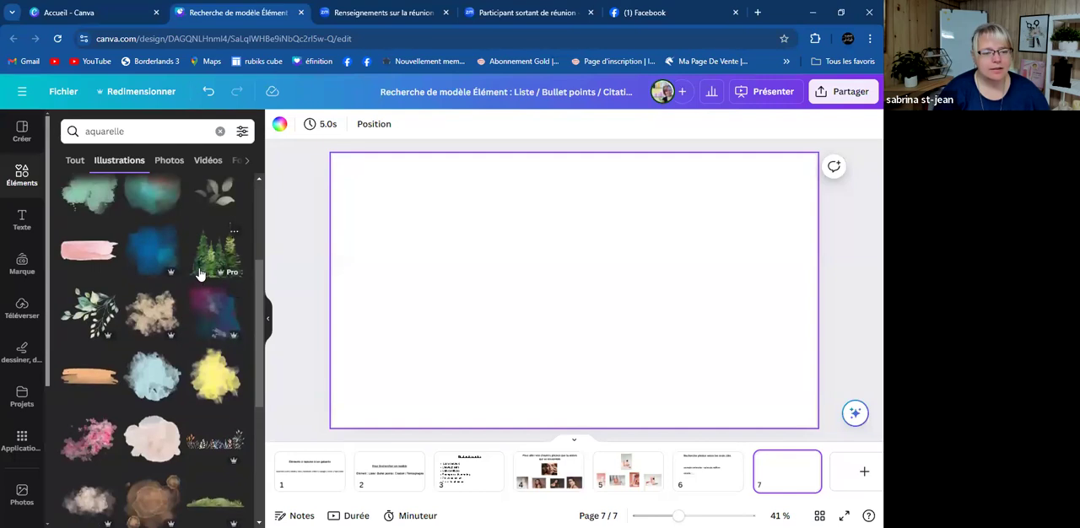
pyautogui.click(207, 257)
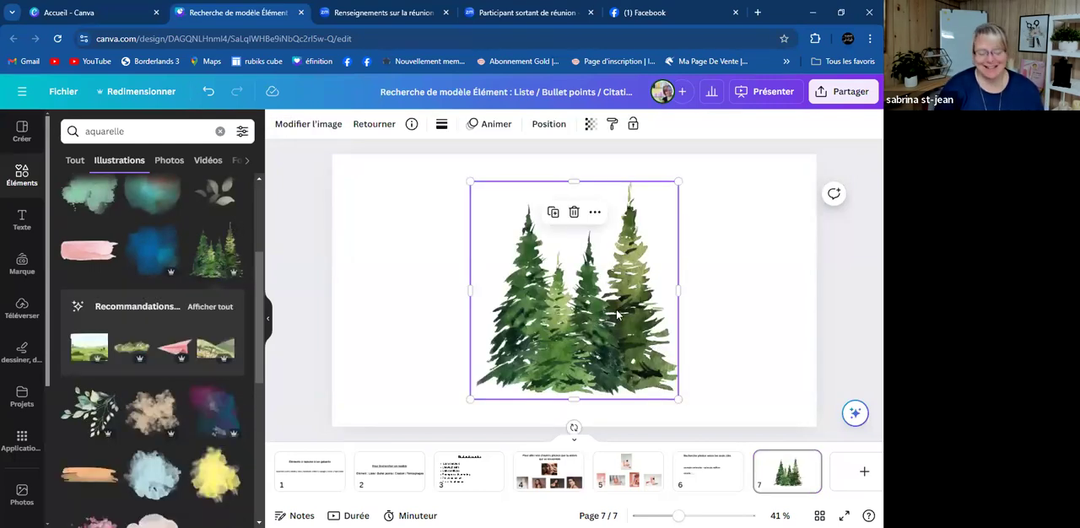
pyautogui.press('Delete')
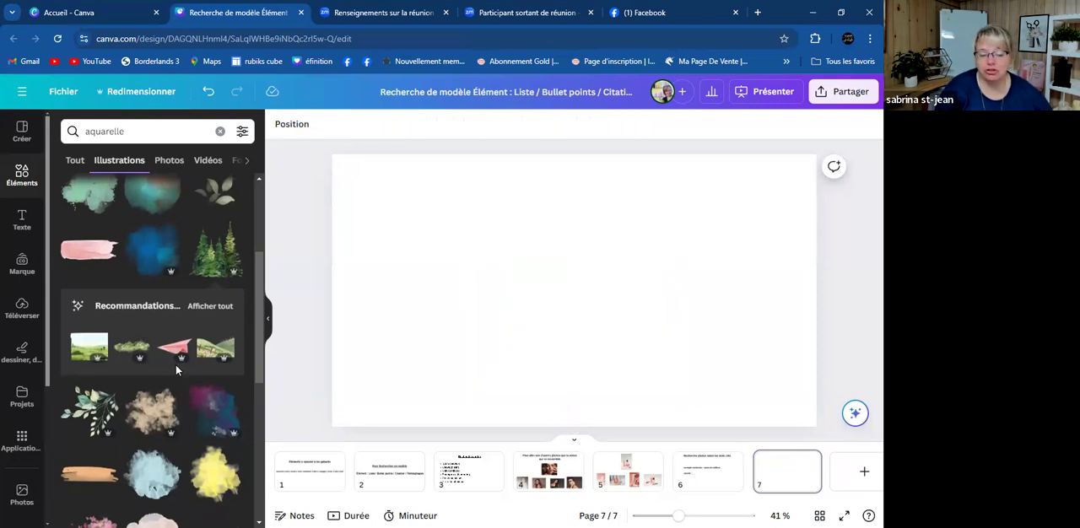
# - Try the peach-coloured watercolour stain with small round spots on page 7 and delete it again
pyautogui.scroll(-3, 175, 365)
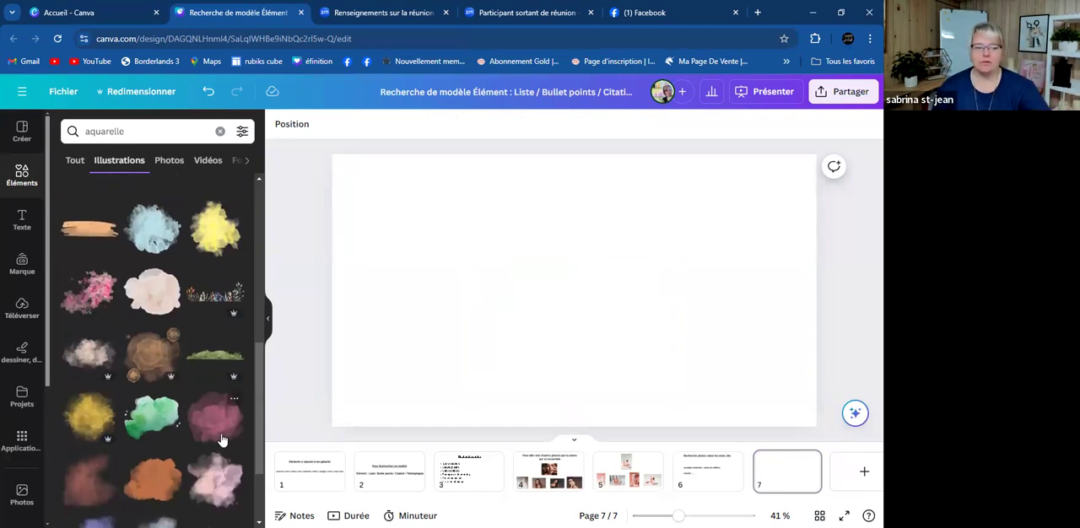
pyautogui.click(145, 366)
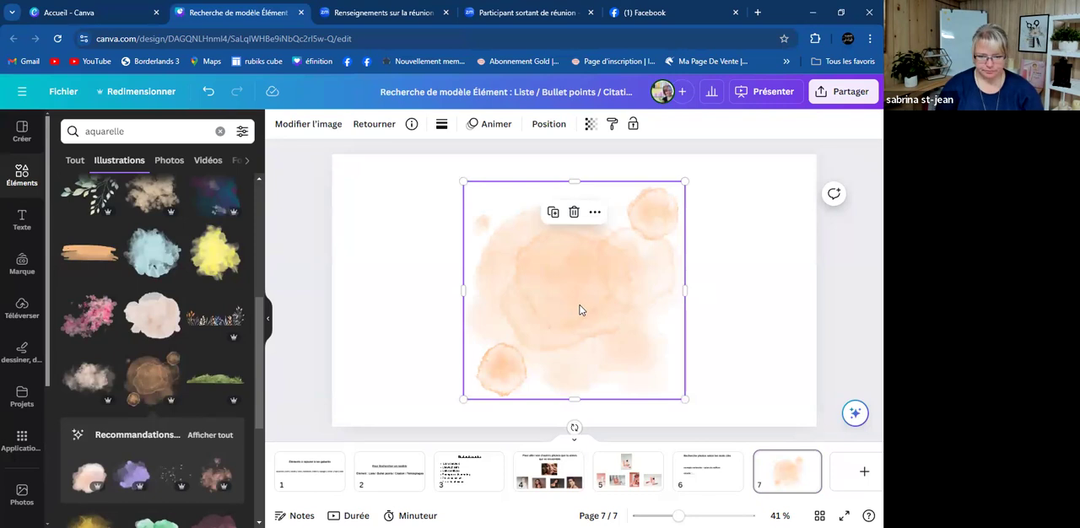
pyautogui.press('Delete')
# - Try the pink watercolour blossoms in the lower-right corner of page 7 and delete them again
pyautogui.click(89, 313)
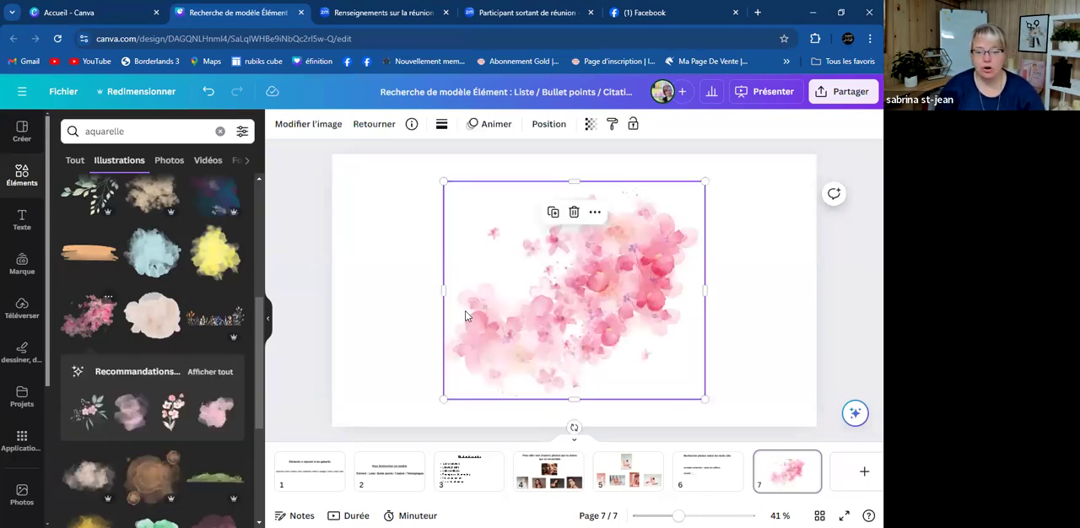
pyautogui.moveTo(622, 295); pyautogui.dragTo(769, 400)
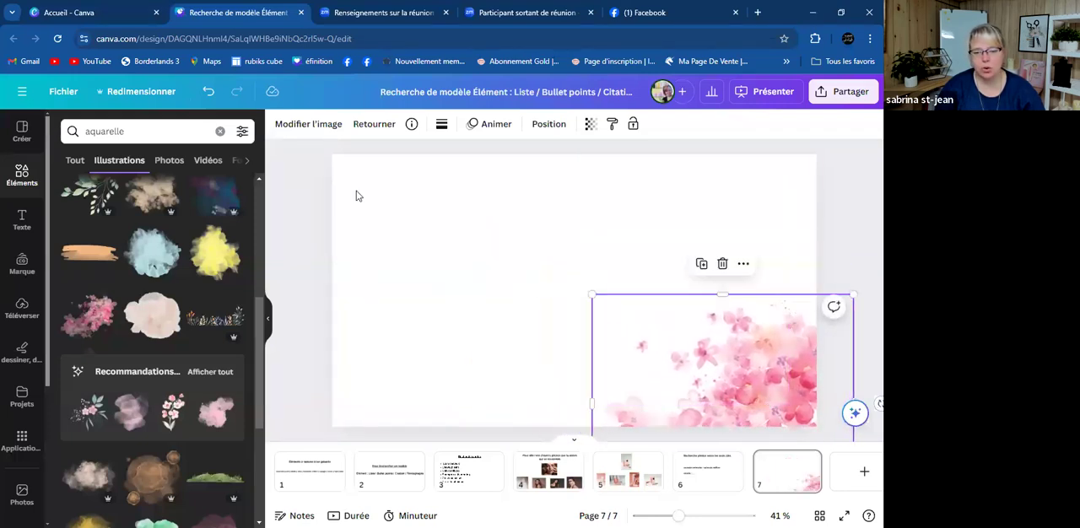
pyautogui.press('Delete')
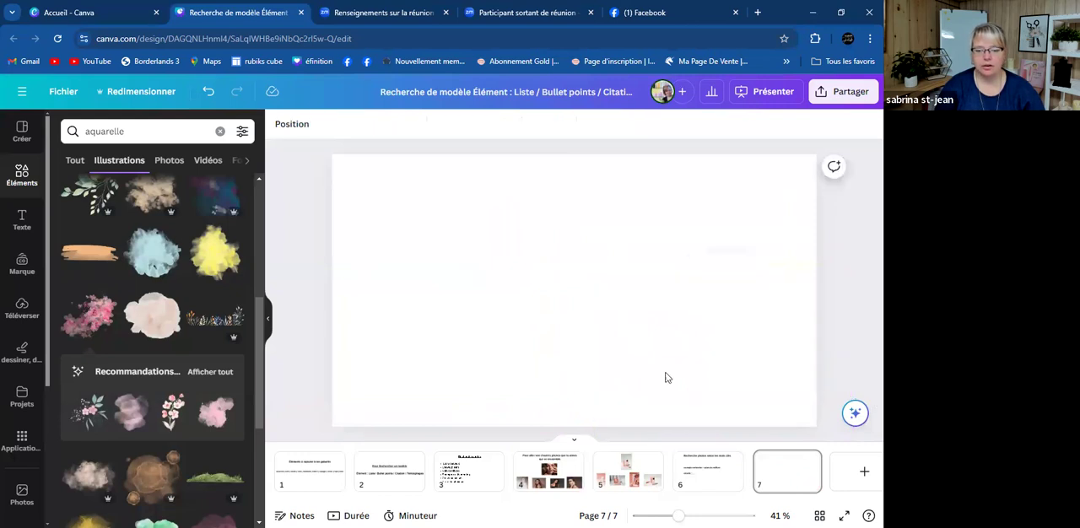
# - Try the turquoise watercolour splash in the lower-right corner of page 7 and delete it again
pyautogui.scroll(3, 97, 301)
pyautogui.scroll(2, 97, 301)
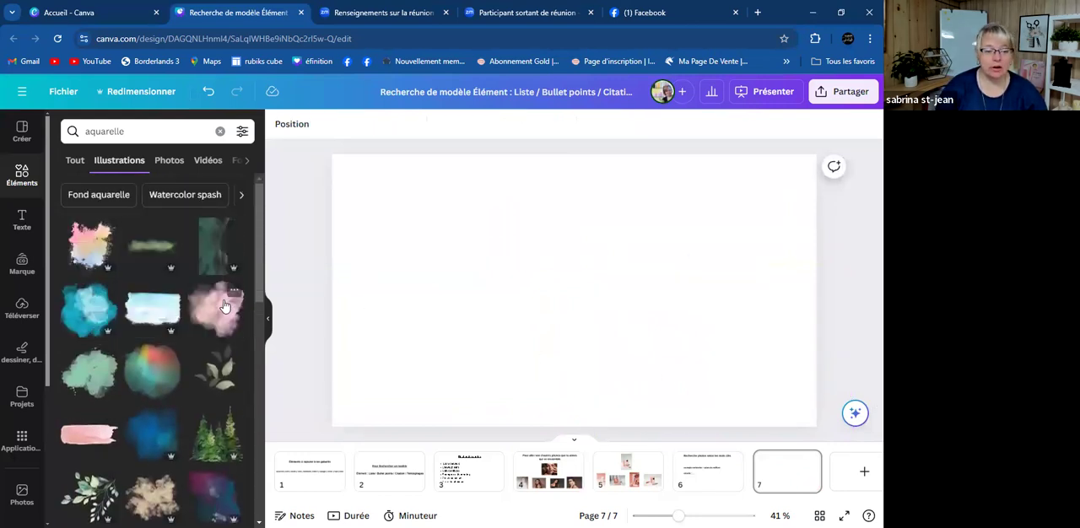
pyautogui.click(86, 314)
pyautogui.moveTo(600, 309); pyautogui.dragTo(766, 426)
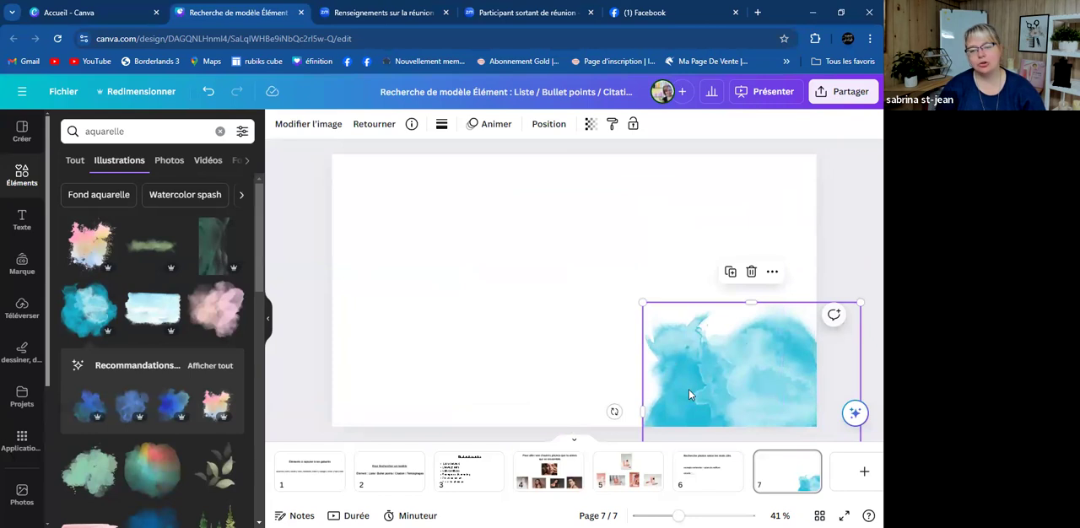
pyautogui.press('Delete')
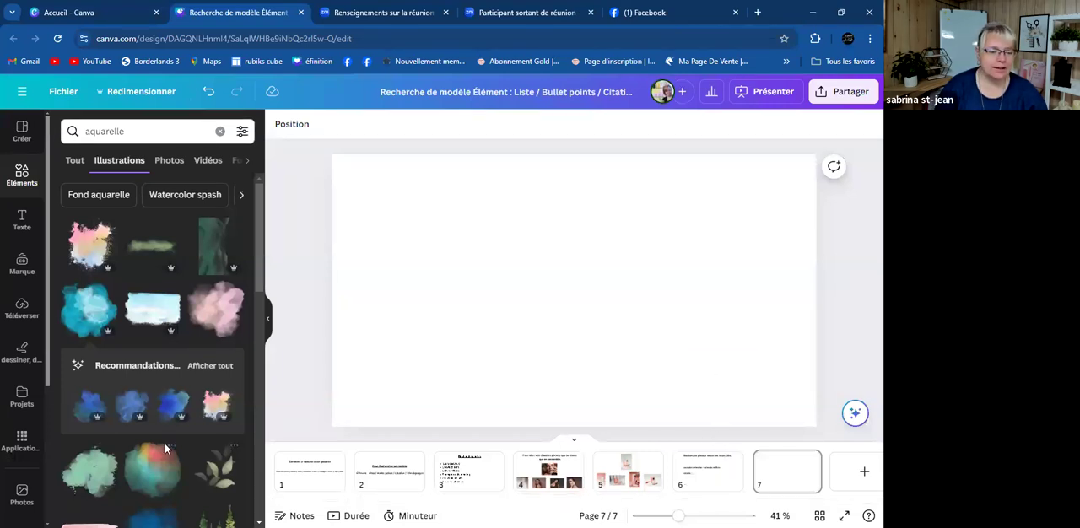
# - Browse more watercolour illustrations, check the keyword list on page 1, and return to page 7
pyautogui.scroll(-3, 165, 443)
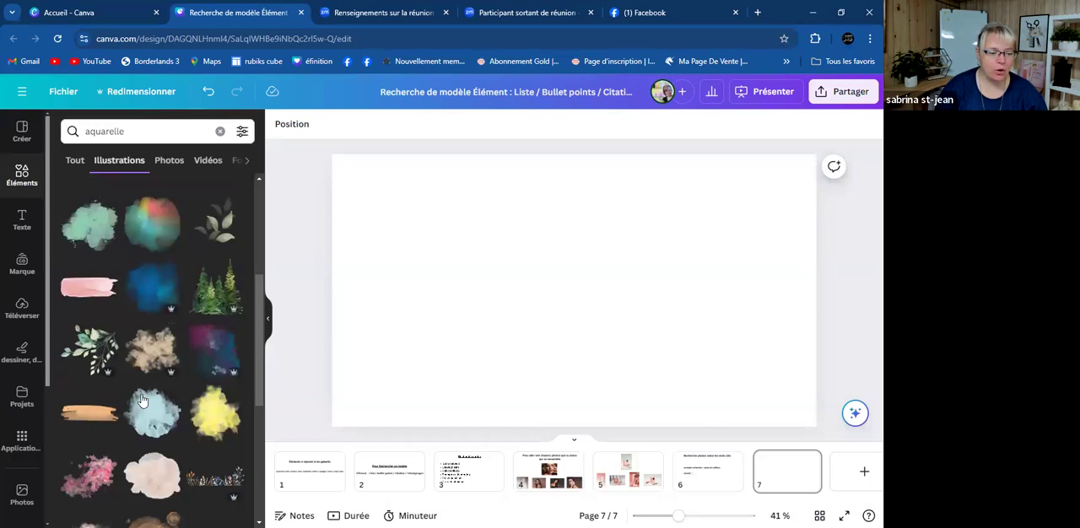
pyautogui.scroll(-3, 142, 402)
pyautogui.scroll(-4, 142, 402)
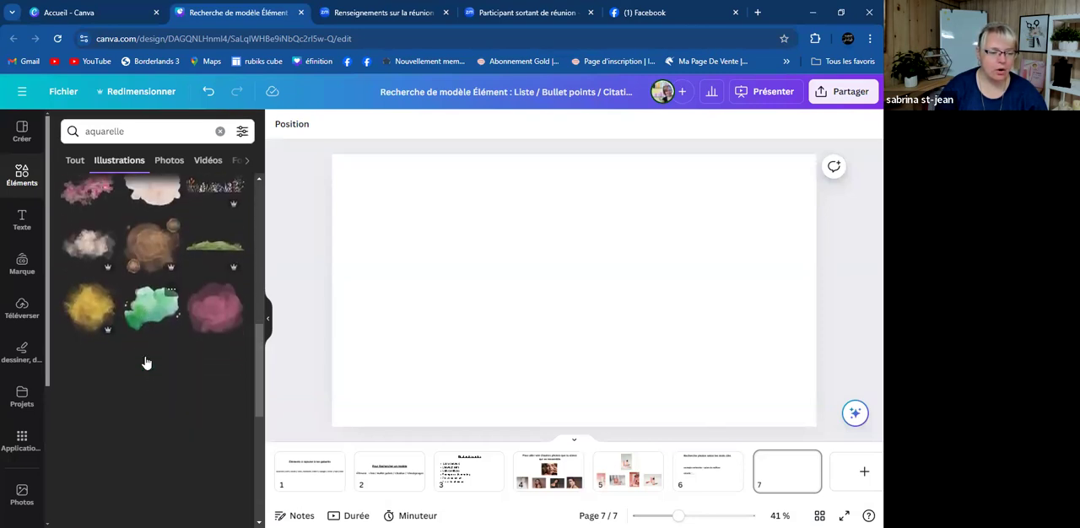
pyautogui.scroll(3, 144, 366)
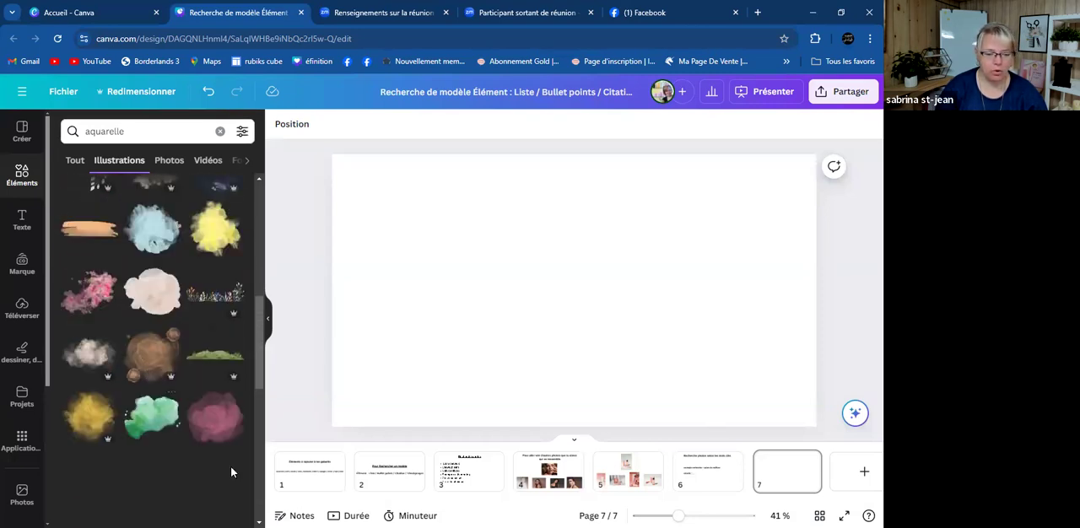
pyautogui.click(313, 471)
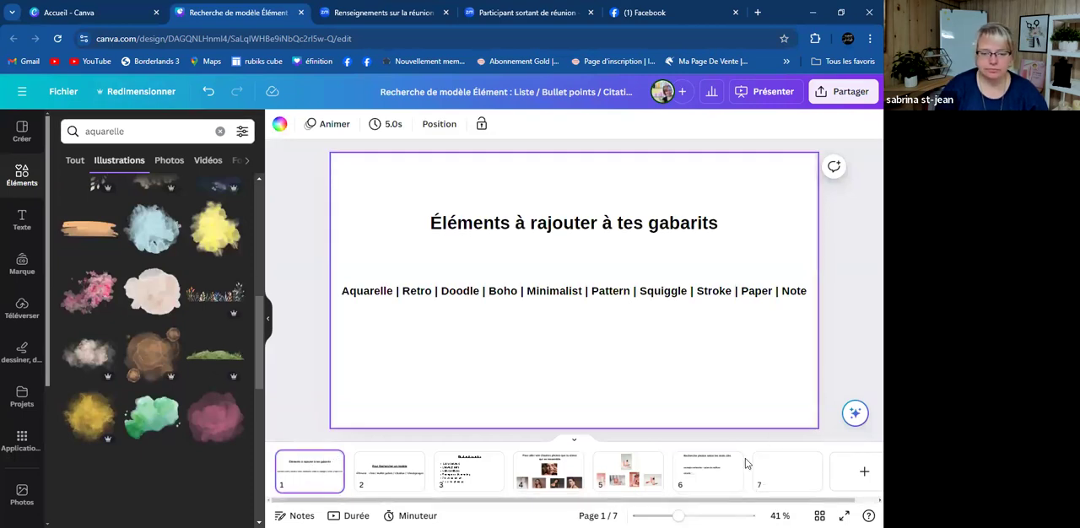
pyautogui.click(772, 471)
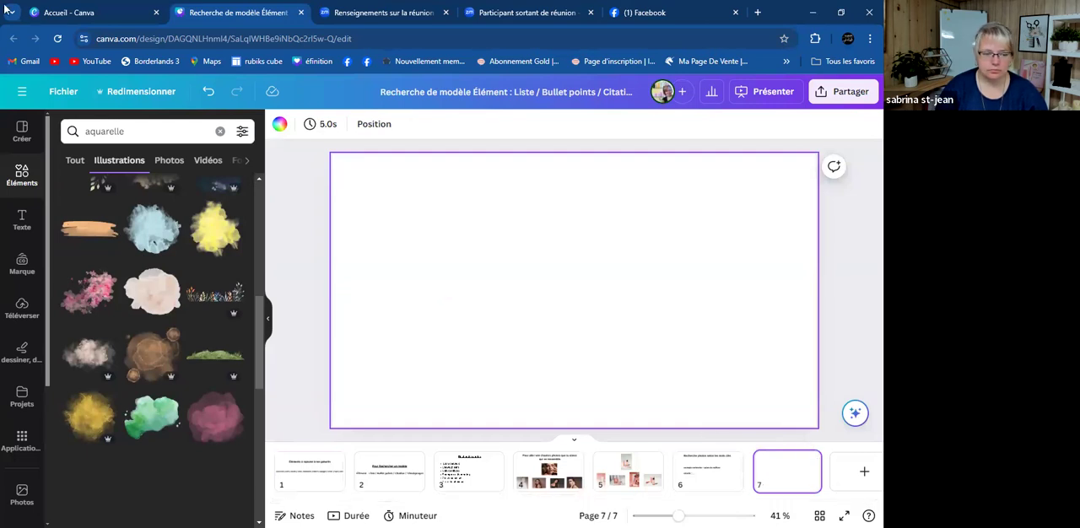
# - Replace the element search with "Retro"
pyautogui.click(150, 131)
pyautogui.press('BackSpace')
pyautogui.press('BackSpace')
pyautogui.press('BackSpace')
pyautogui.press('BackSpace')
pyautogui.press('BackSpace')
pyautogui.press('BackSpace')
pyautogui.press('BackSpace')
pyautogui.press('BackSpace')
pyautogui.press('BackSpace')
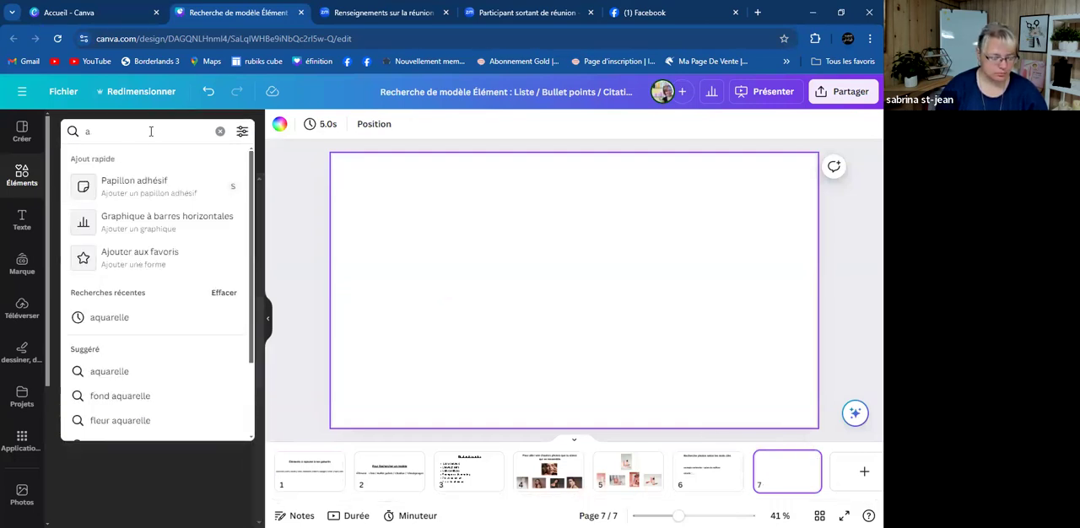
pyautogui.write('Retro')
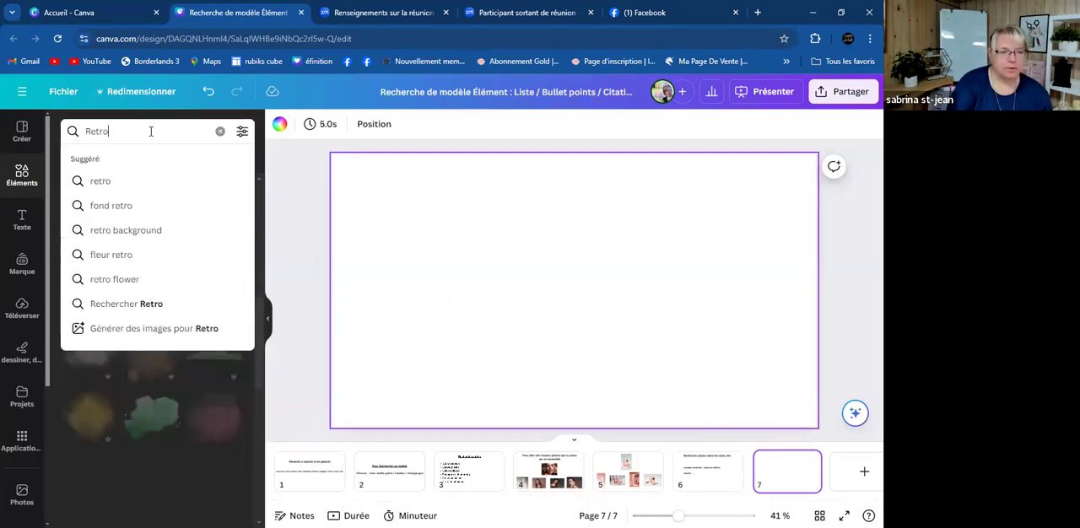
pyautogui.press('Return')
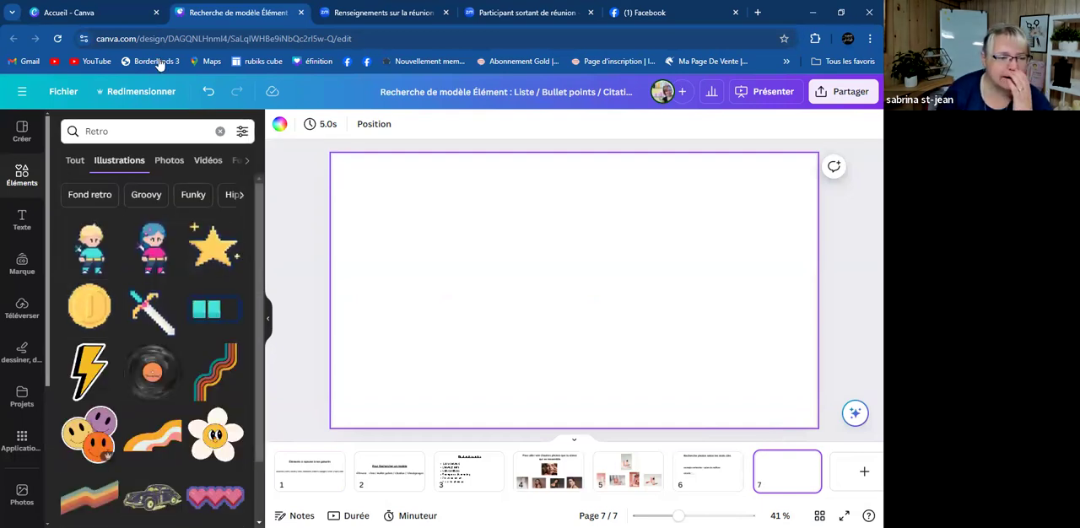
# - Insert the wavy multicoloured retro stripes on page 7, enlarge them, and place them in the page's lower-right corner
pyautogui.scroll(-1, 161, 320)
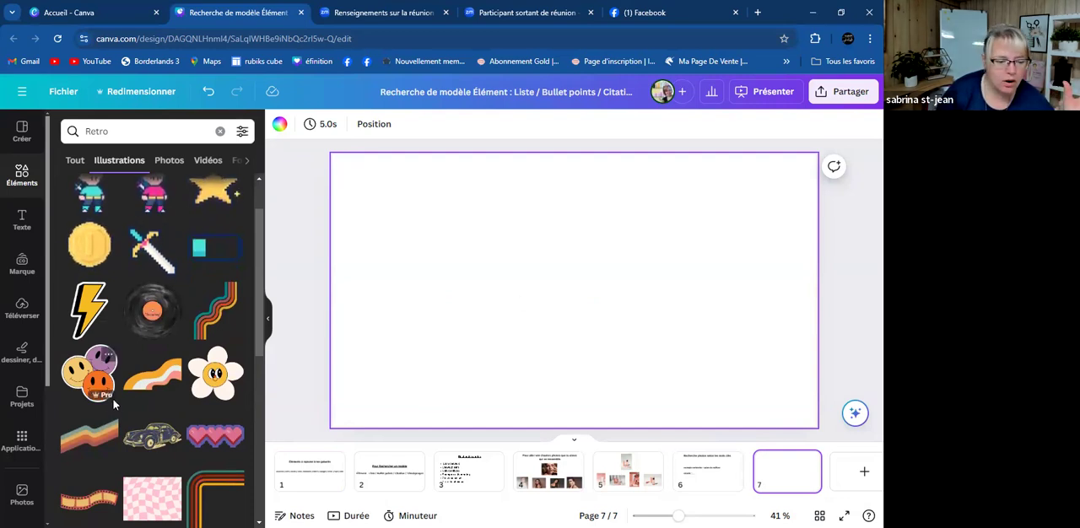
pyautogui.scroll(-3, 161, 422)
pyautogui.scroll(3, 194, 372)
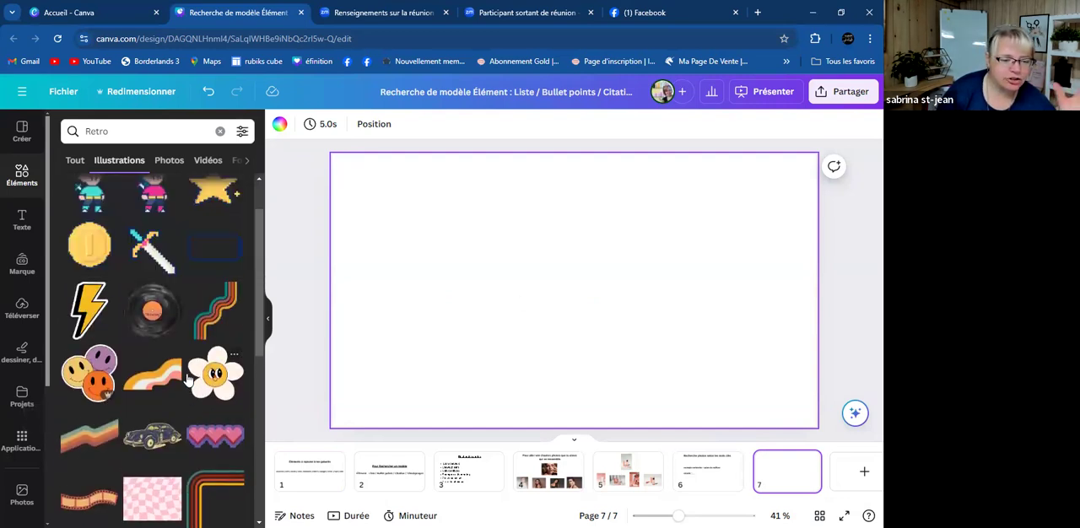
pyautogui.click(222, 314)
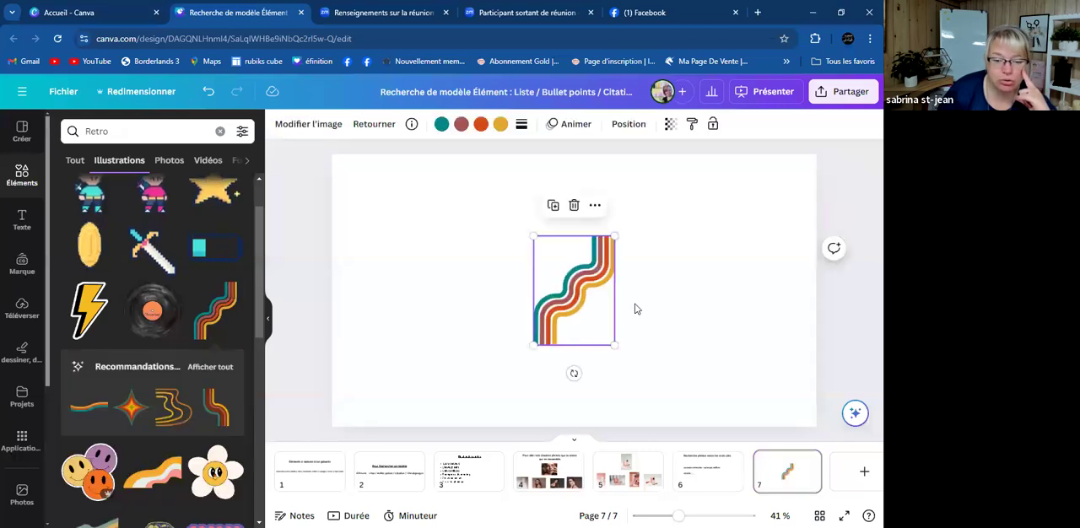
pyautogui.moveTo(533, 346); pyautogui.dragTo(465, 430)
pyautogui.moveTo(580, 342); pyautogui.dragTo(792, 340)
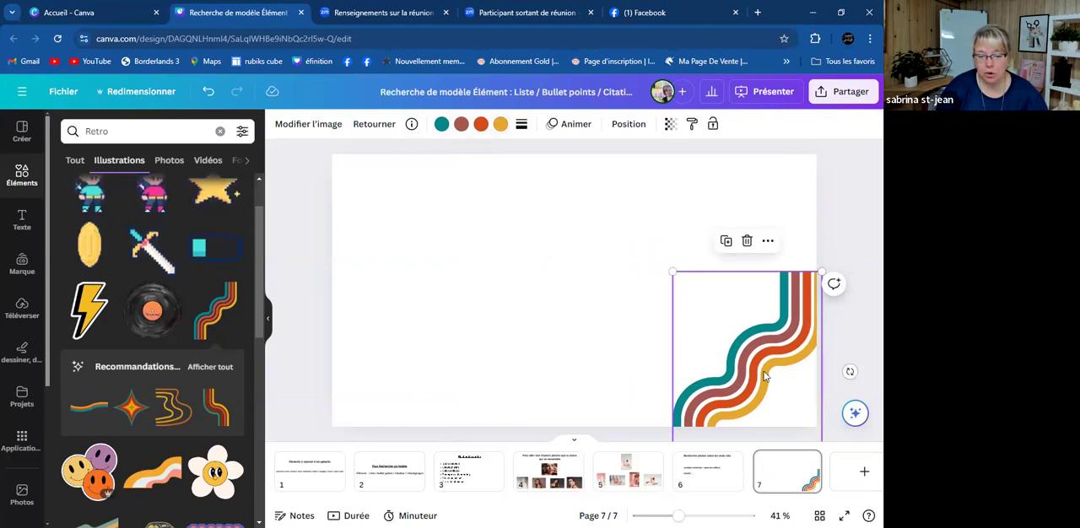
# - Recolour the four retro stripes with the brand palette: burgundy #7d0d2f, dusty pink, light pink and black
pyautogui.click(441, 124)
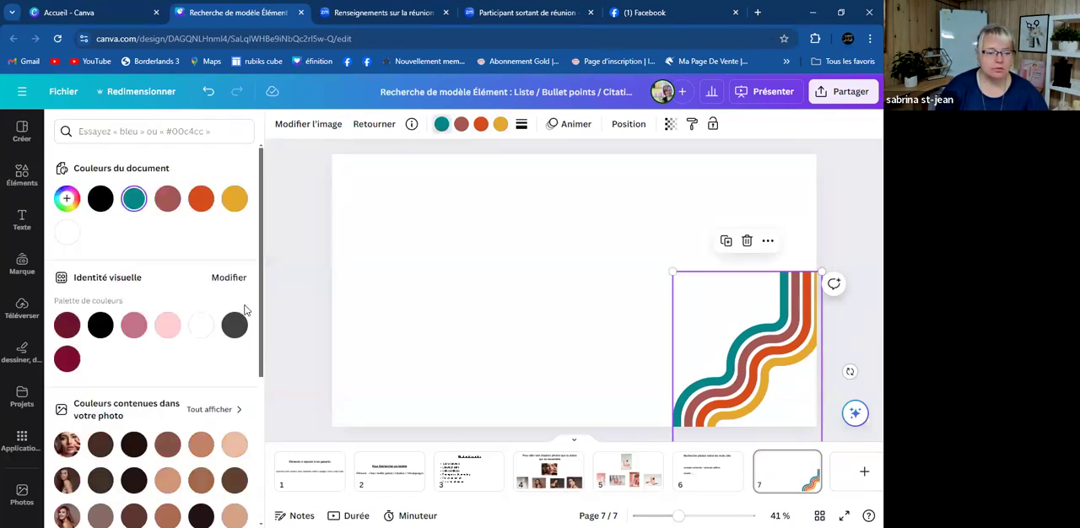
pyautogui.click(66, 359)
pyautogui.click(466, 125)
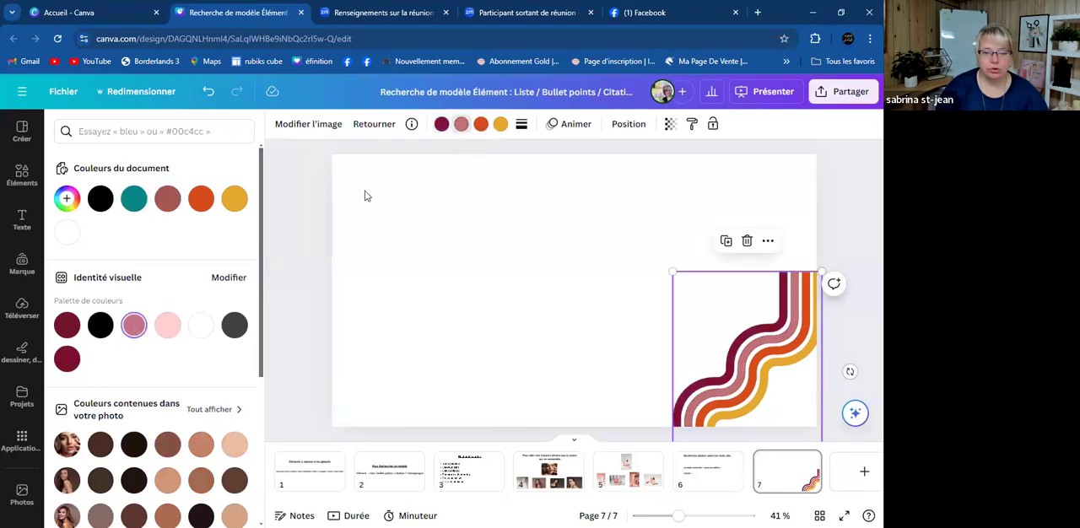
pyautogui.click(480, 124)
pyautogui.click(168, 327)
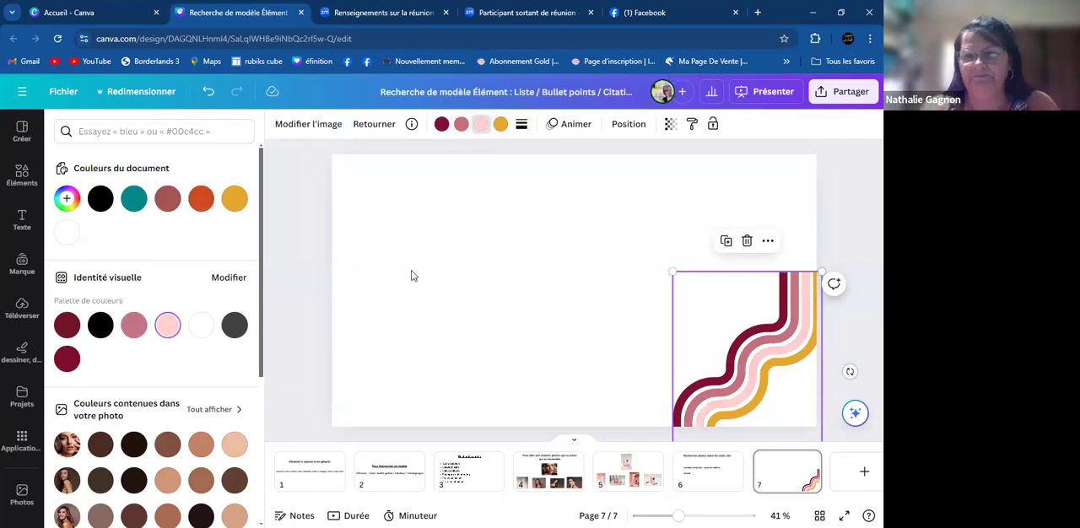
pyautogui.click(500, 124)
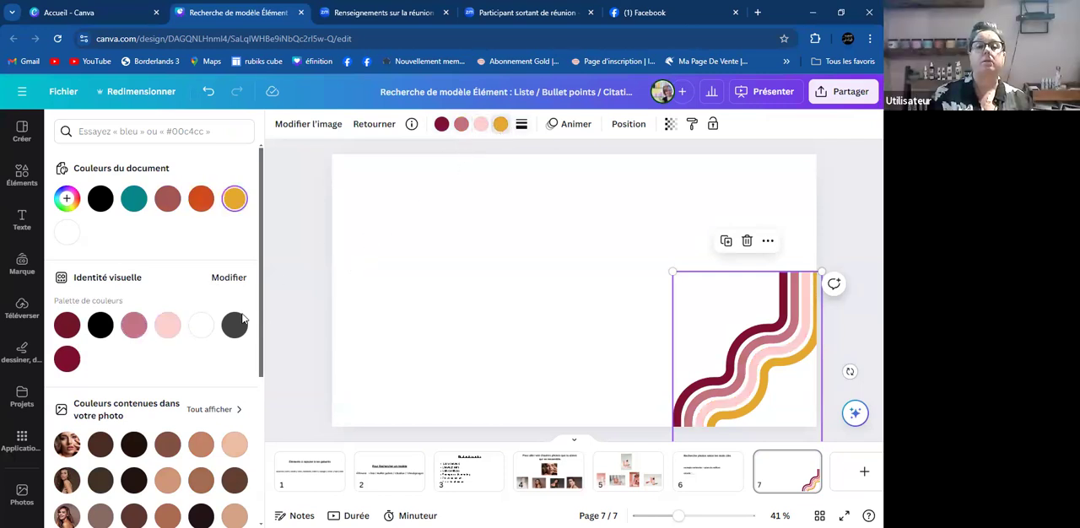
pyautogui.click(202, 329)
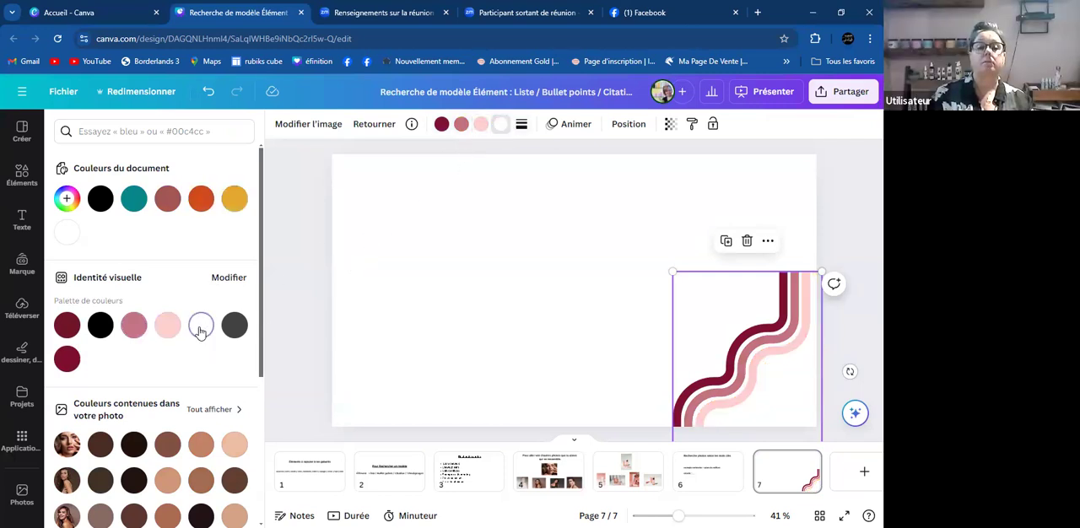
pyautogui.click(101, 326)
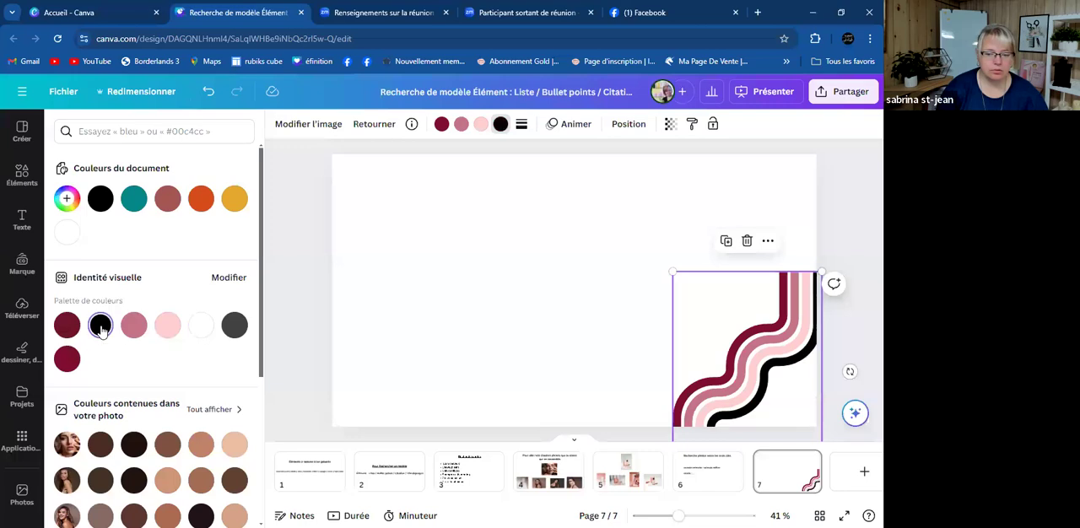
pyautogui.click(443, 309)
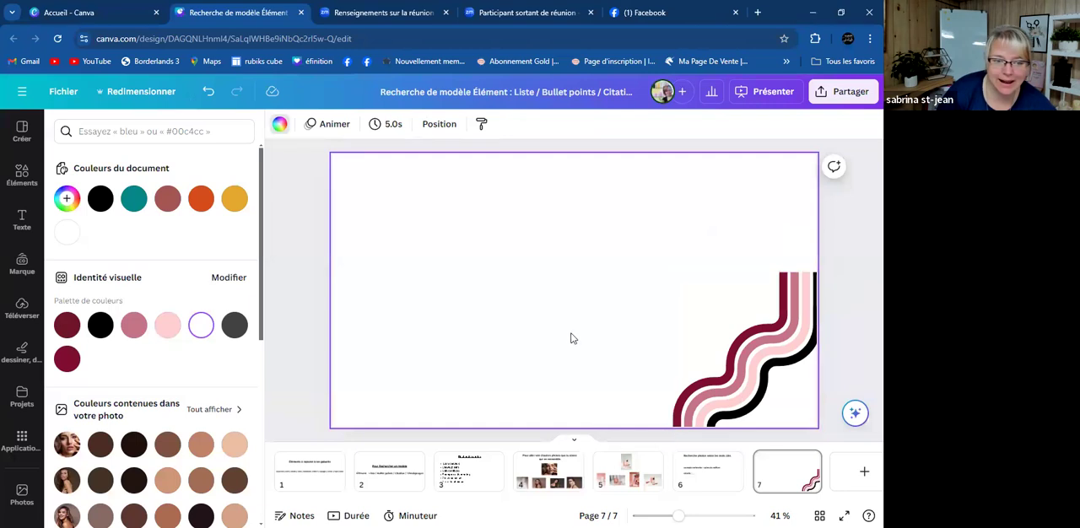
# - Reopen the "Retro" illustration results and insert the orange and cream four-pointed sparkle stars on page 7
pyautogui.click(22, 175)
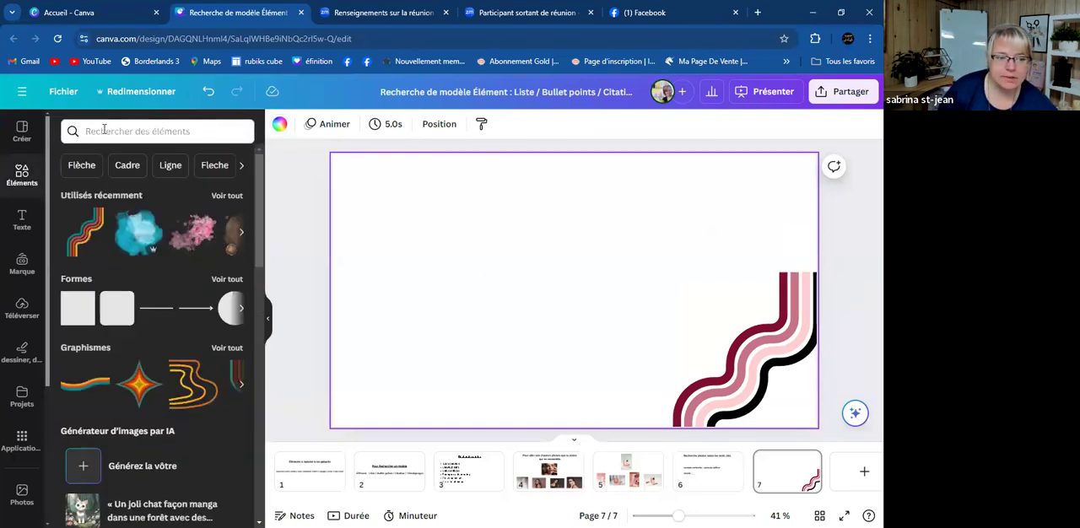
pyautogui.click(104, 129)
pyautogui.click(89, 183)
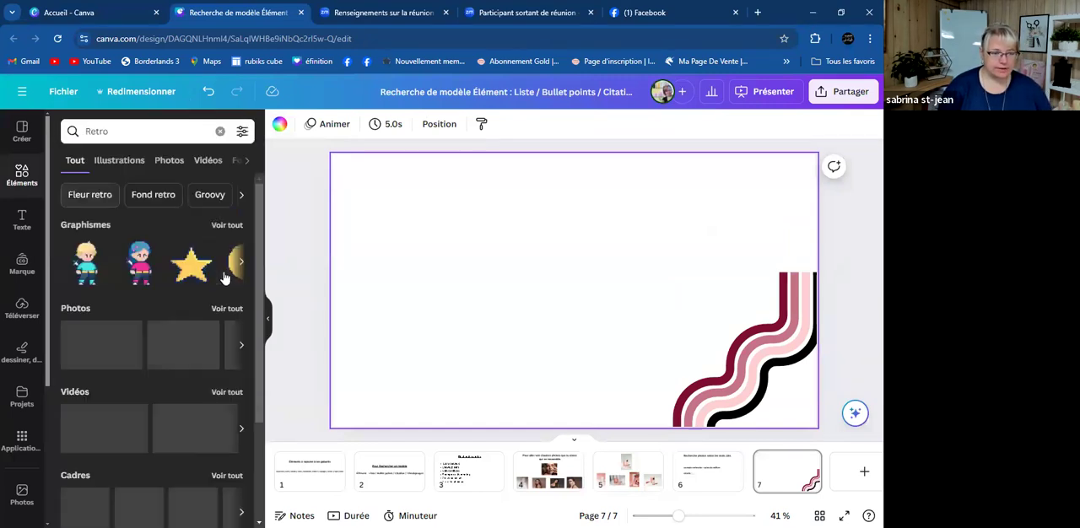
pyautogui.click(221, 227)
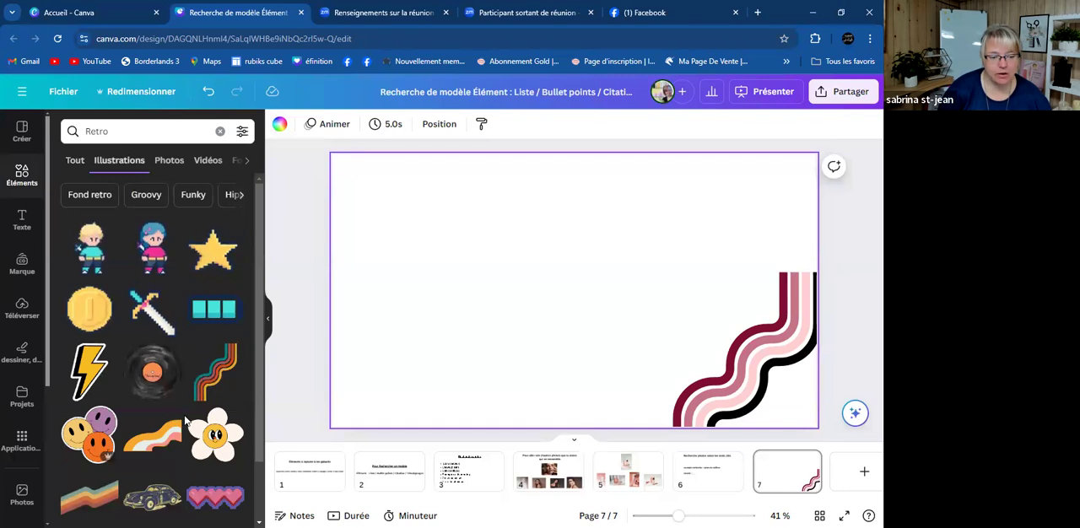
pyautogui.scroll(-5, 184, 418)
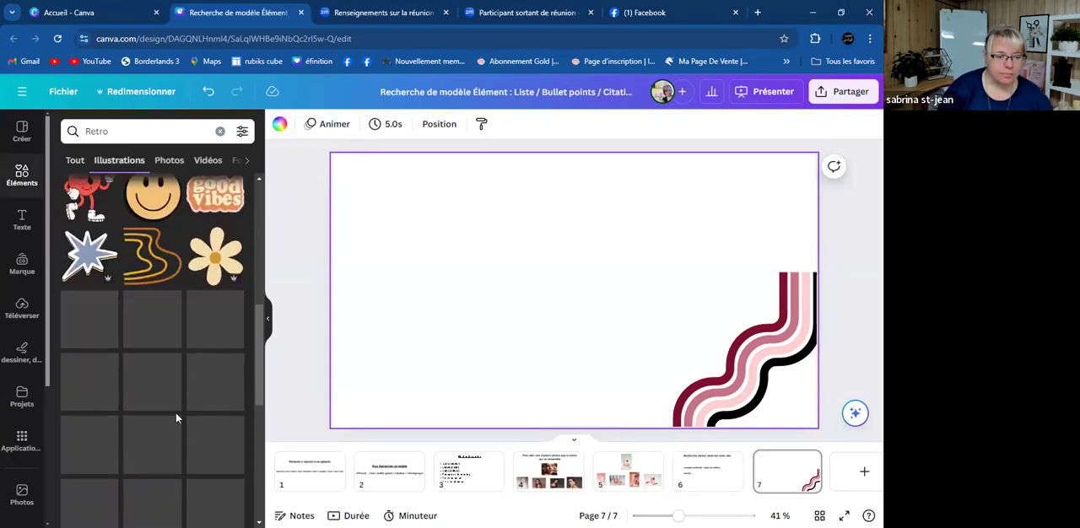
pyautogui.scroll(-3, 177, 381)
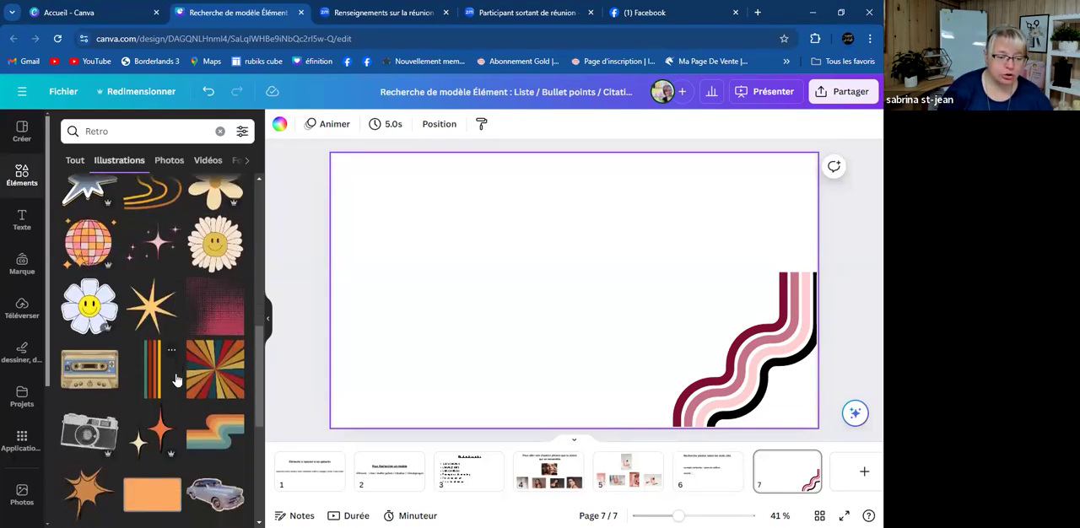
pyautogui.click(150, 332)
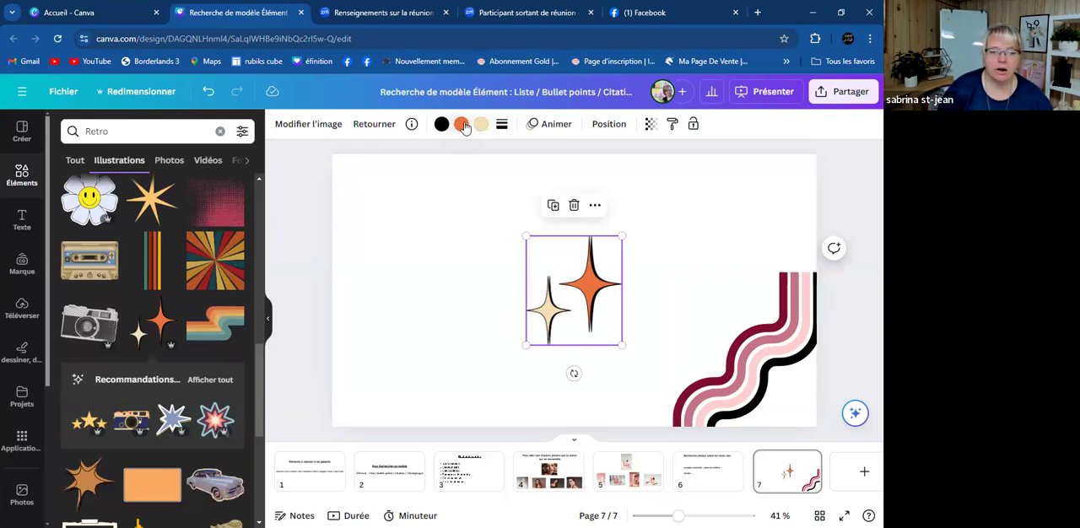
# - Recolour the large sparkle burgundy and the small one light pink, and move the pair to the left side of page 7
pyautogui.click(461, 124)
pyautogui.click(67, 358)
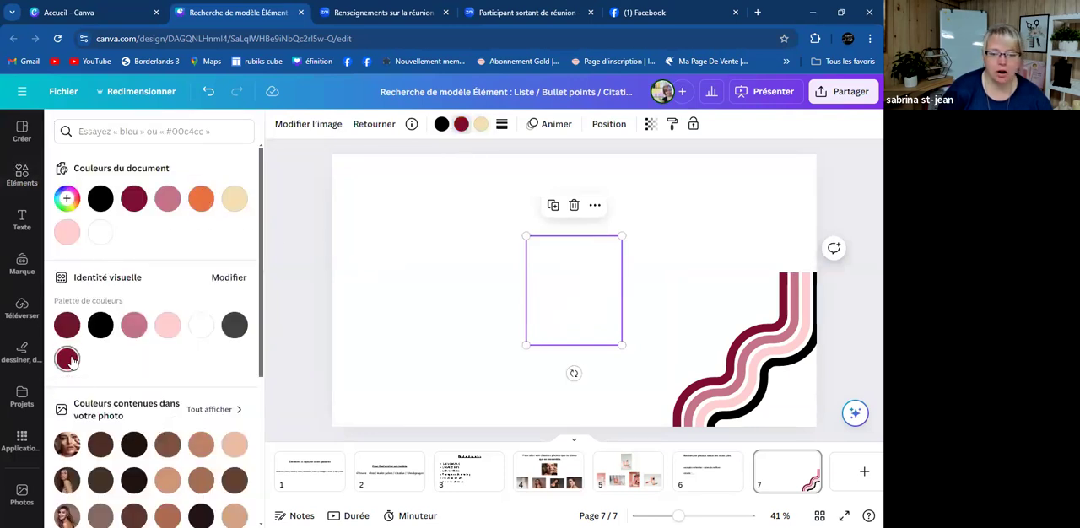
pyautogui.click(481, 124)
pyautogui.click(168, 328)
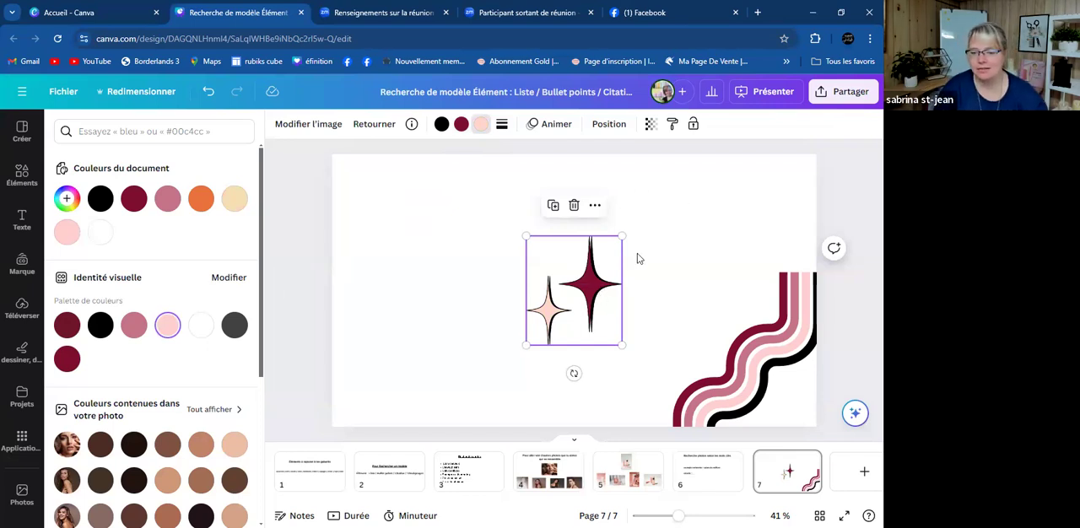
pyautogui.moveTo(593, 294); pyautogui.dragTo(481, 272)
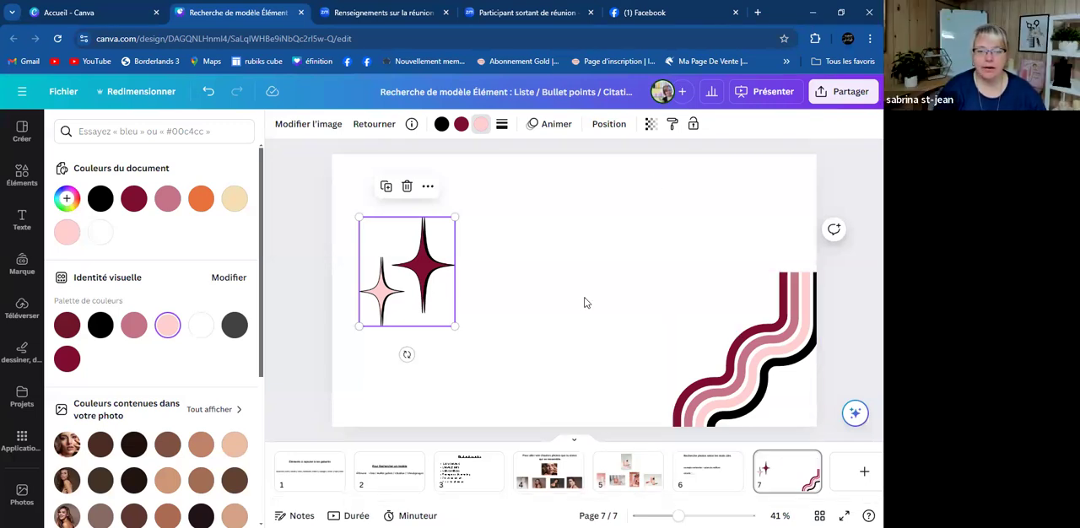
pyautogui.scroll(1, 580, 300)
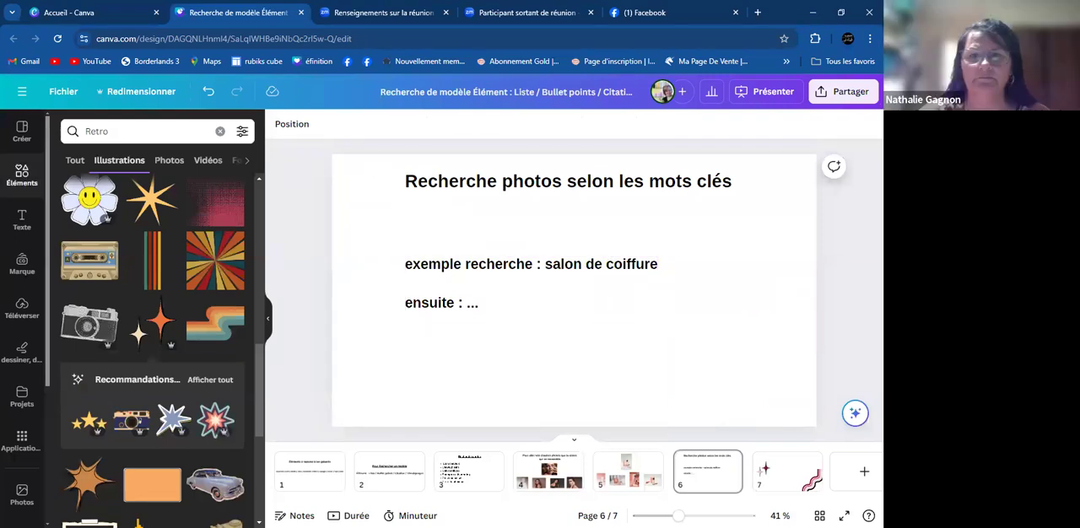
pyautogui.click(781, 479)
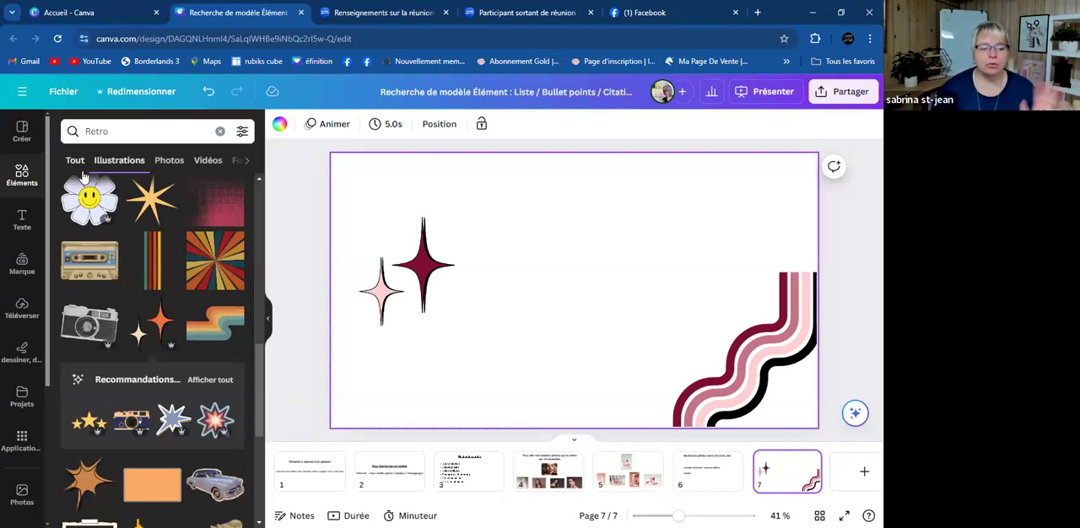
pyautogui.click(120, 131)
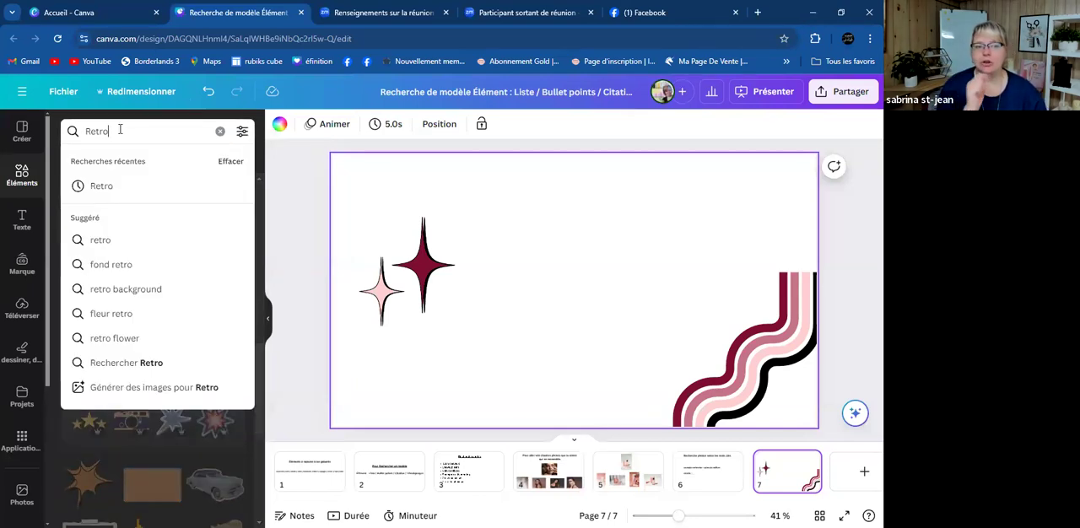
pyautogui.press('BackSpace')
pyautogui.press('BackSpace')
pyautogui.press('BackSpace')
pyautogui.press('BackSpace')
pyautogui.press('BackSpace')
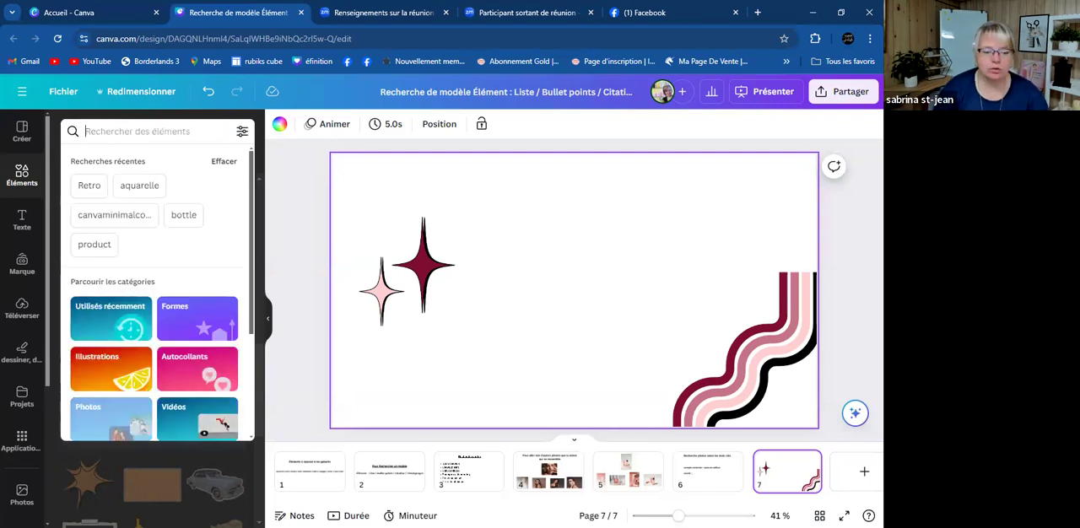
# - Delete the retro stripes and the sparkle stars from page 7
pyautogui.click(742, 364)
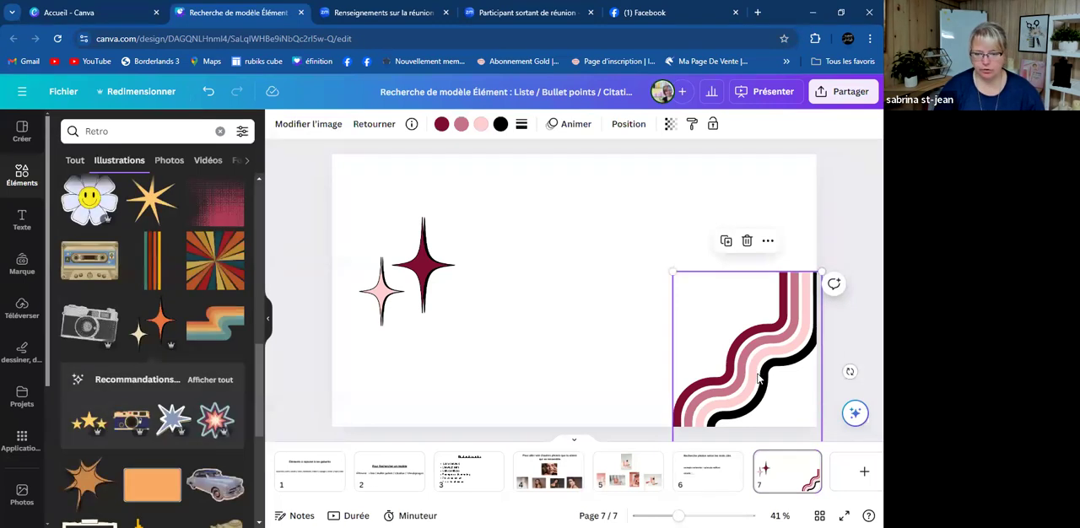
pyautogui.press('Delete')
pyautogui.click(405, 320)
pyautogui.press('Delete')
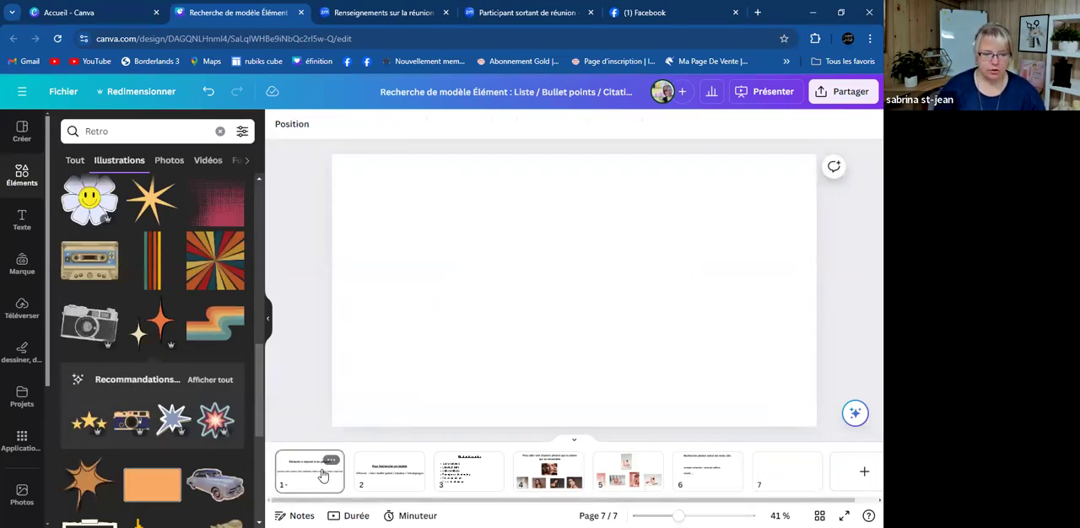
# - Copy the word "Doodle" from the keyword line on page 1
pyautogui.click(324, 474)
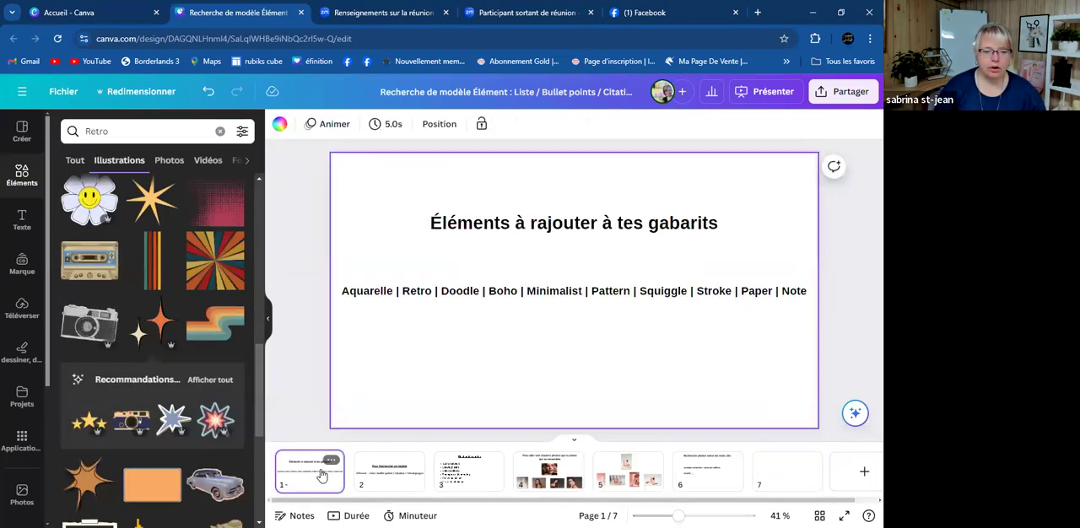
pyautogui.doubleClick(470, 291)
pyautogui.moveTo(480, 291); pyautogui.dragTo(445, 291)
pyautogui.click(479, 291)
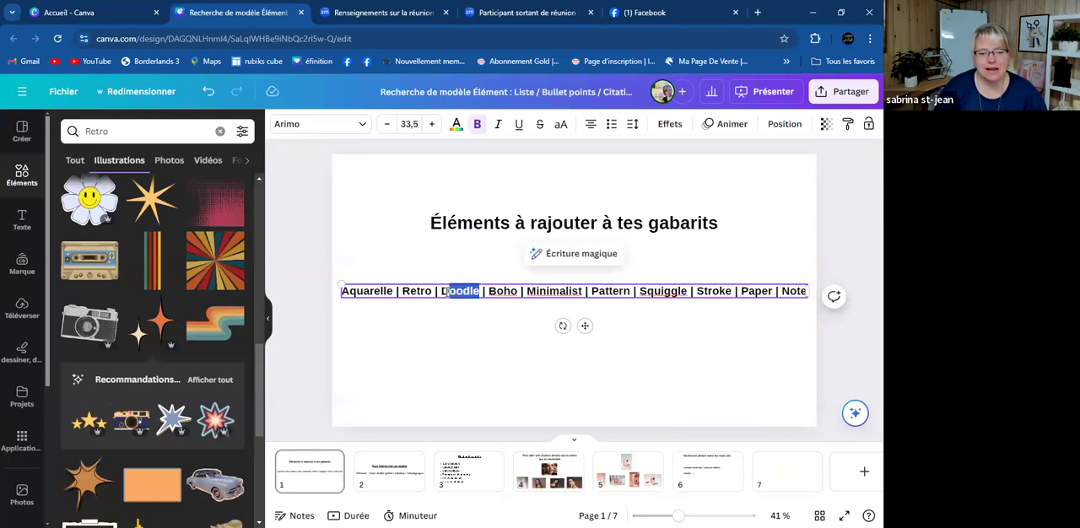
pyautogui.rightClick(443, 291)
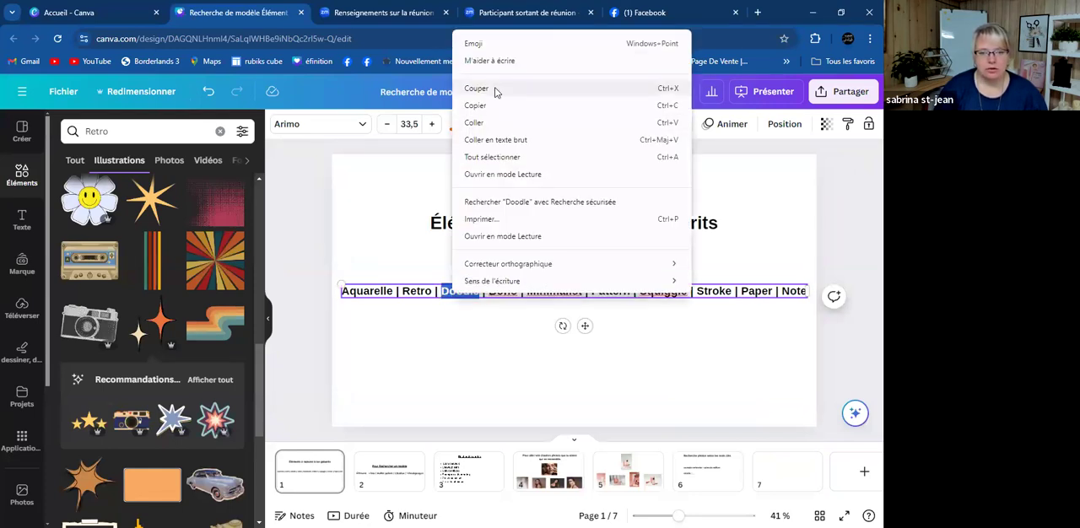
pyautogui.click(478, 107)
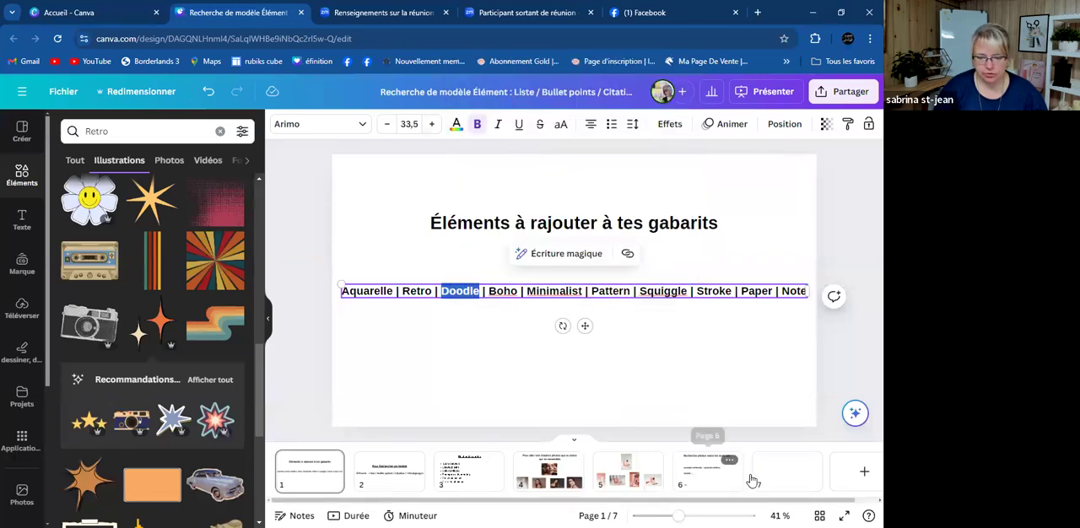
# - Return to page 7 and replace the element search with the copied keyword "Doodle"
pyautogui.click(778, 474)
pyautogui.click(119, 132)
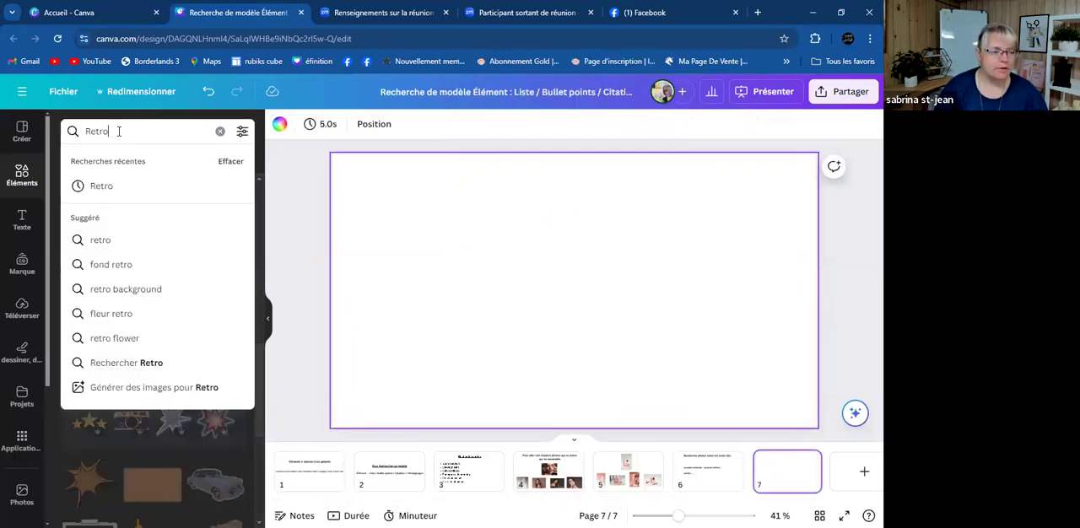
pyautogui.press('BackSpace')
pyautogui.press('BackSpace')
pyautogui.press('BackSpace')
pyautogui.press('BackSpace')
pyautogui.press('BackSpace')
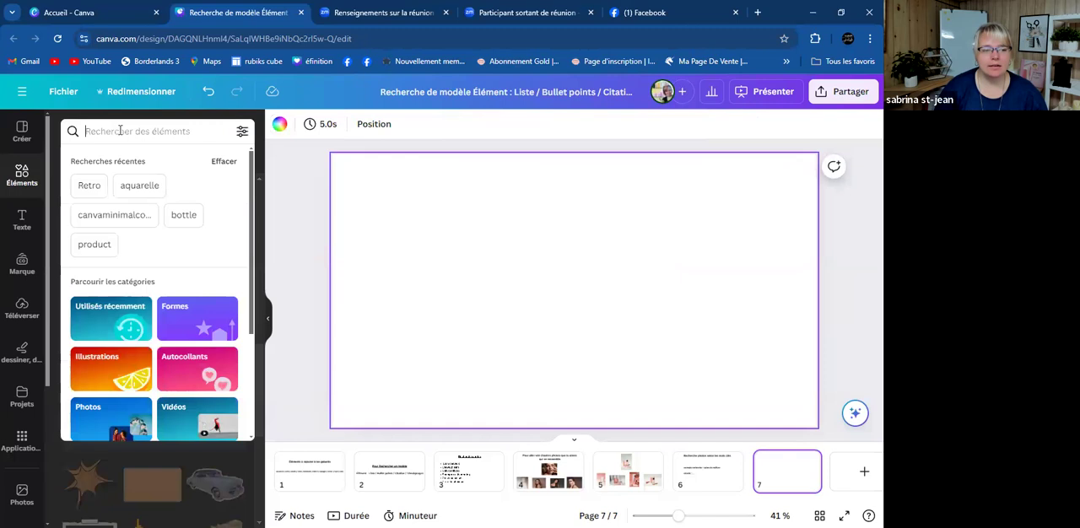
pyautogui.rightClick(119, 134)
pyautogui.click(152, 249)
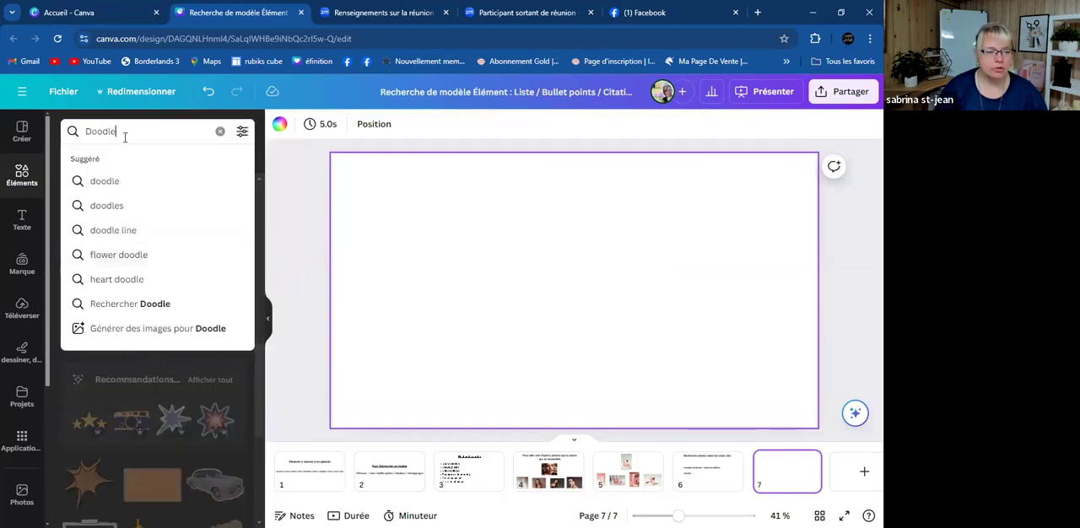
pyautogui.press('Return')
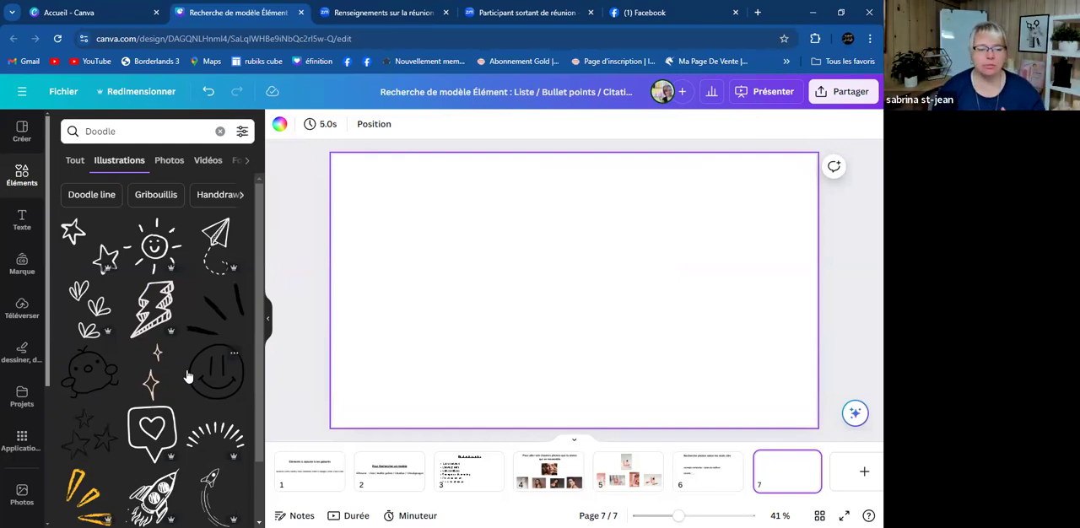
# - Insert the yellow hand-drawn burst strokes from the doodle illustrations on page 7 and recolour them brand burgundy
pyautogui.scroll(-3, 195, 346)
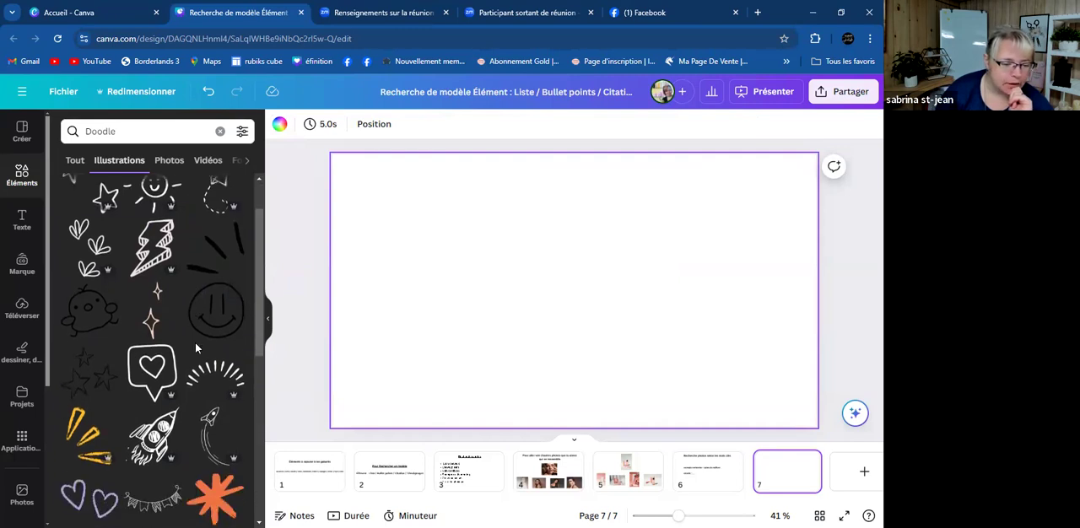
pyautogui.scroll(-3, 194, 348)
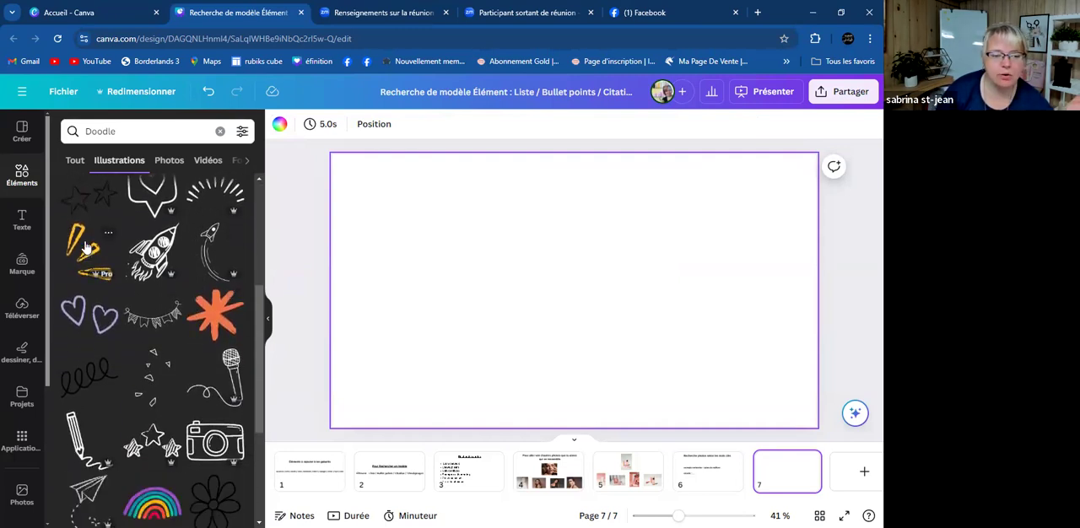
pyautogui.click(86, 245)
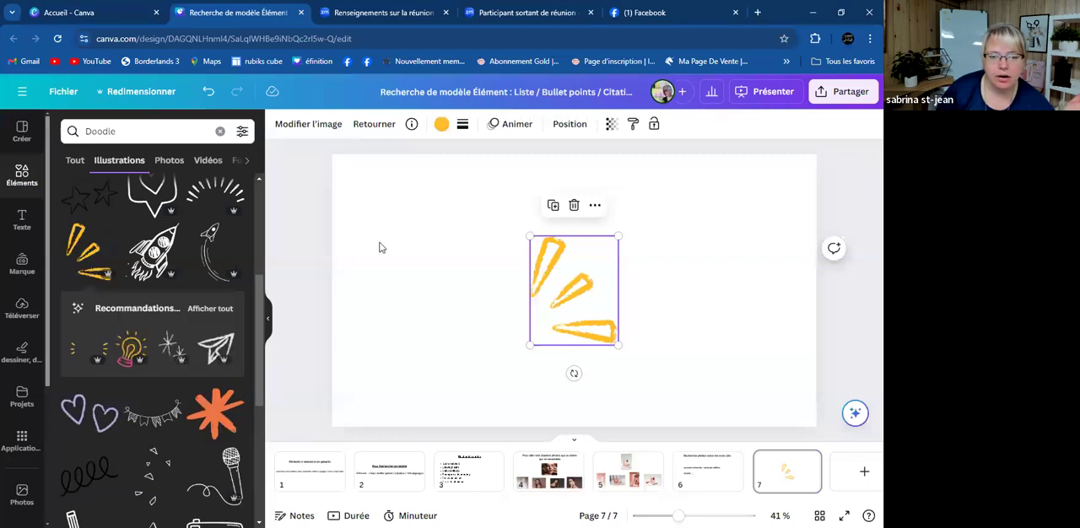
pyautogui.click(441, 124)
pyautogui.click(67, 330)
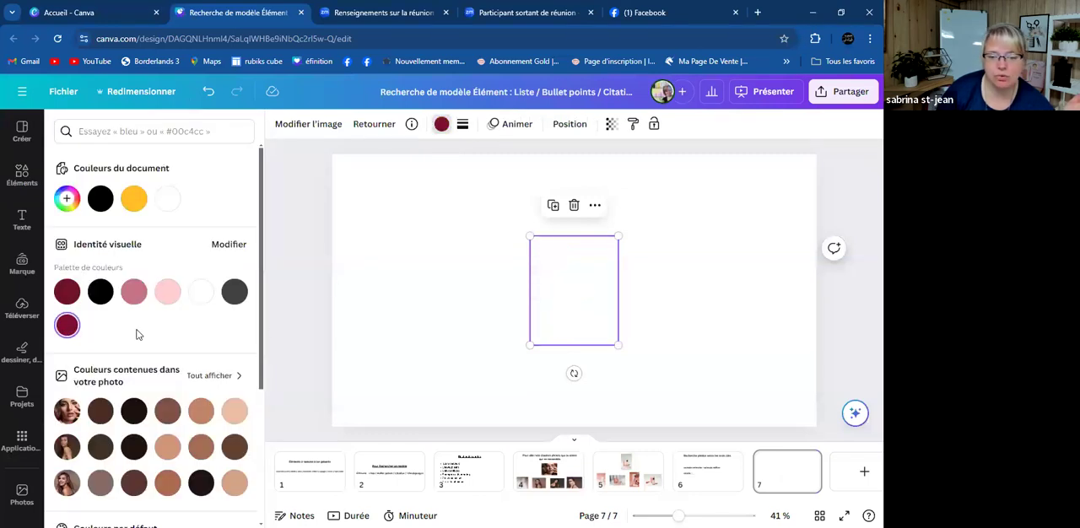
pyautogui.click(664, 327)
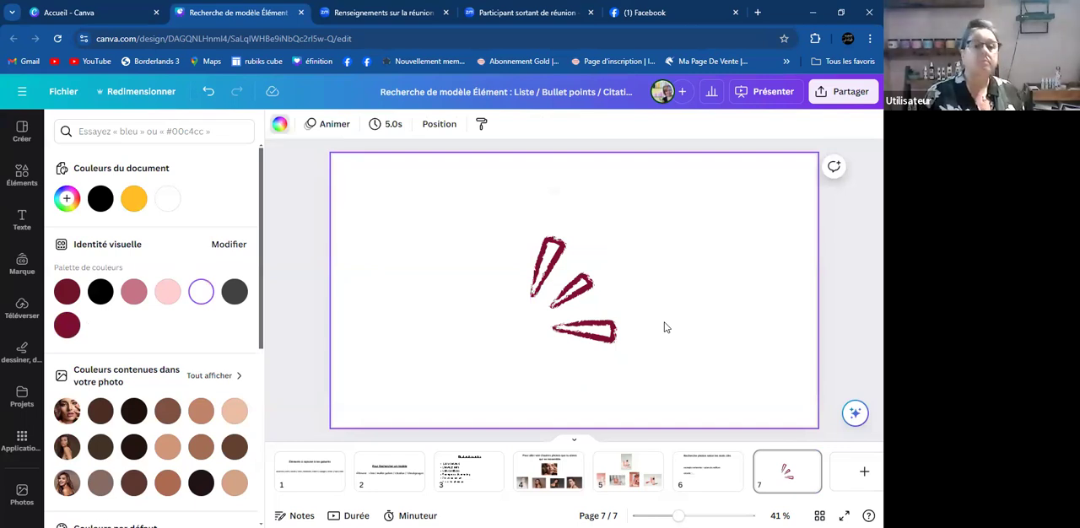
# - Search the elements for "Doodle" again and browse its illustrations for further hand-drawn styles
pyautogui.click(24, 178)
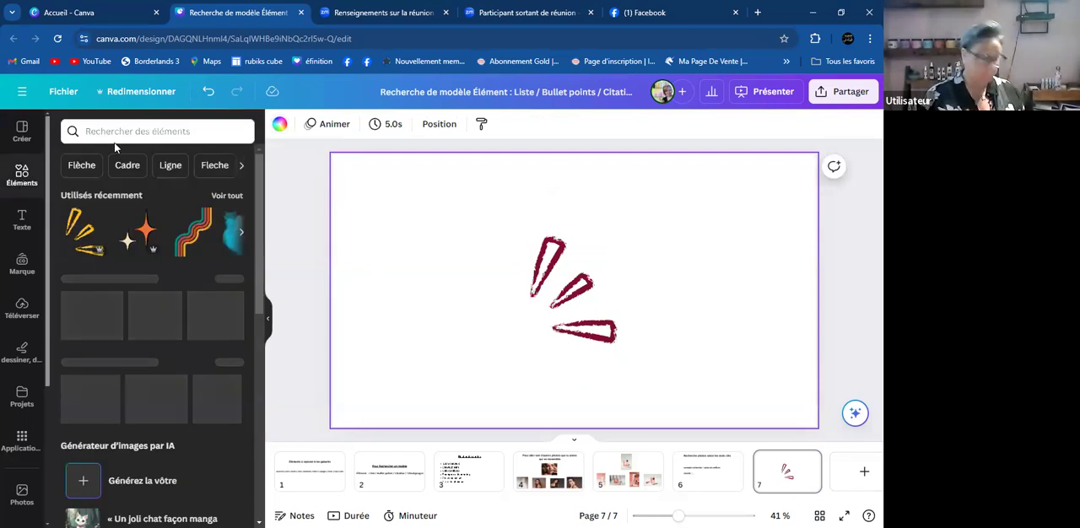
pyautogui.click(105, 130)
pyautogui.click(105, 184)
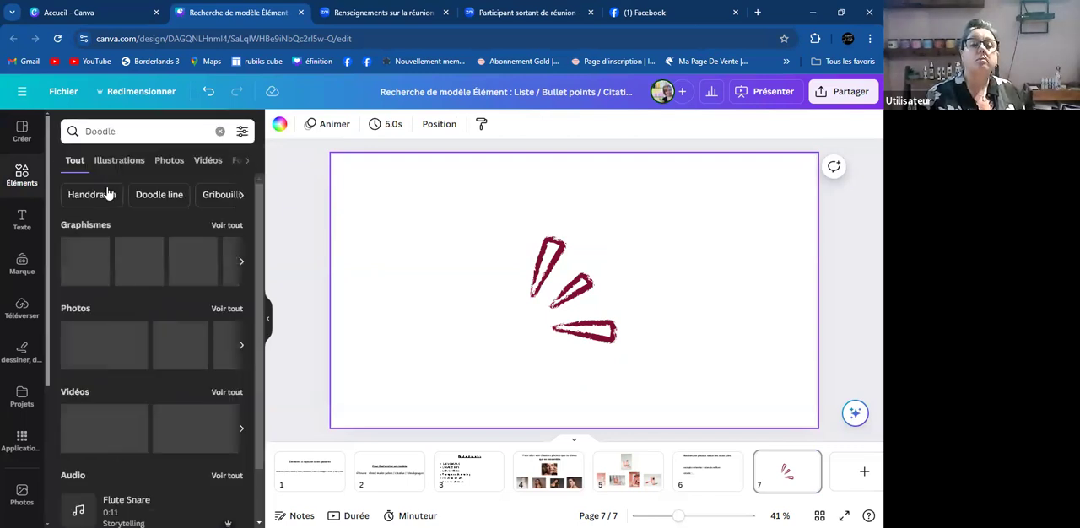
pyautogui.click(217, 226)
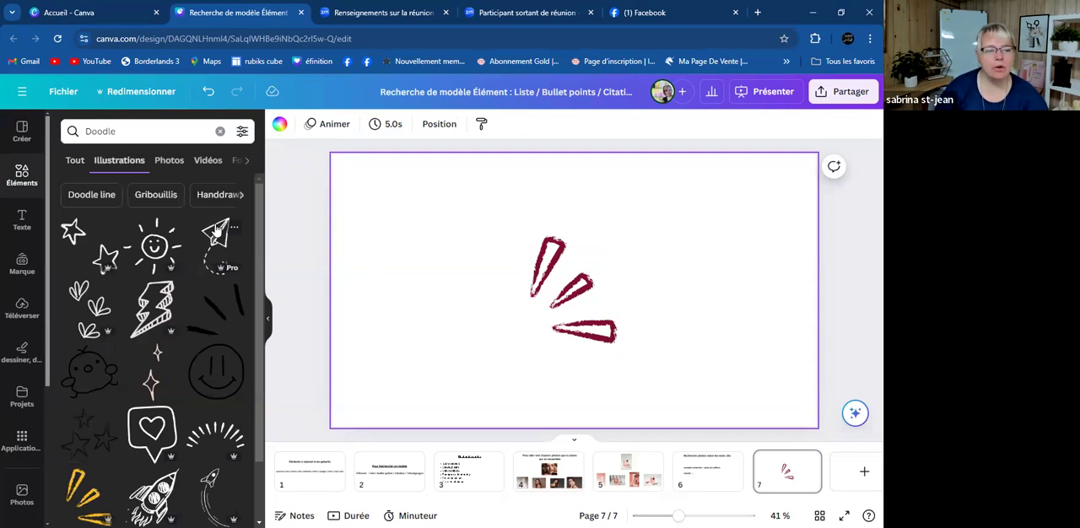
pyautogui.scroll(-3, 181, 304)
pyautogui.scroll(-3, 175, 291)
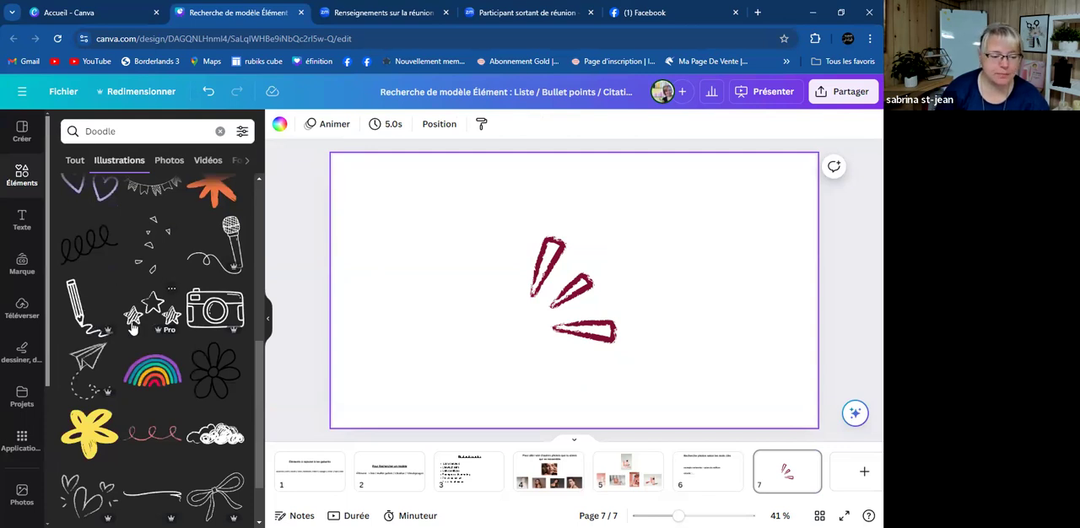
pyautogui.scroll(-1, 132, 327)
pyautogui.scroll(-1, 208, 402)
pyautogui.scroll(-1, 208, 403)
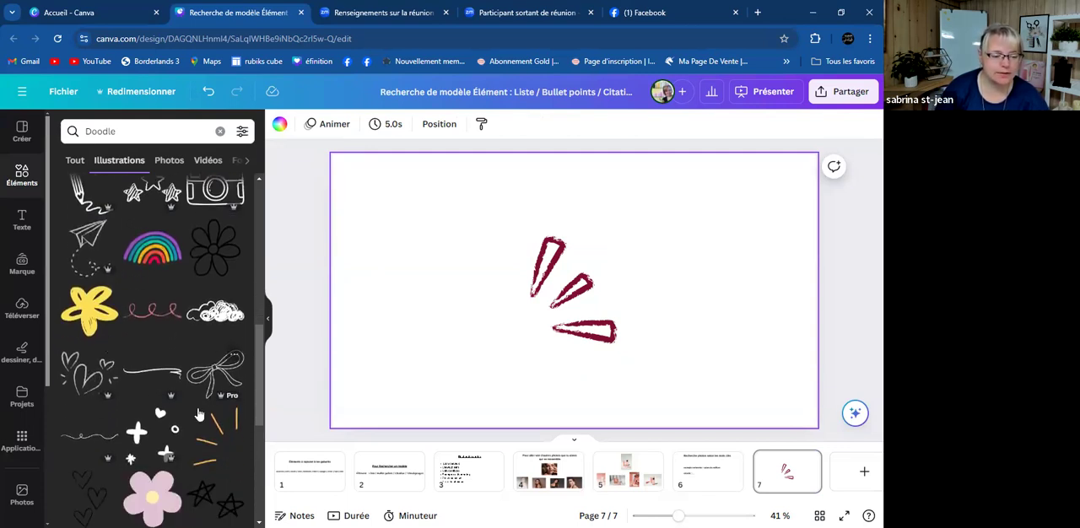
pyautogui.scroll(-1, 156, 349)
pyautogui.scroll(-5, 155, 349)
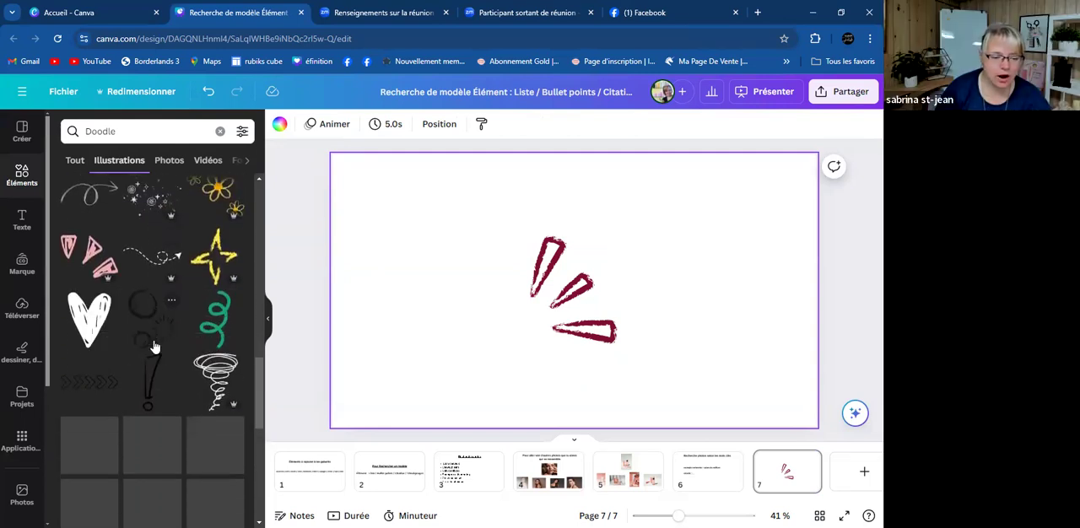
pyautogui.scroll(-1, 154, 346)
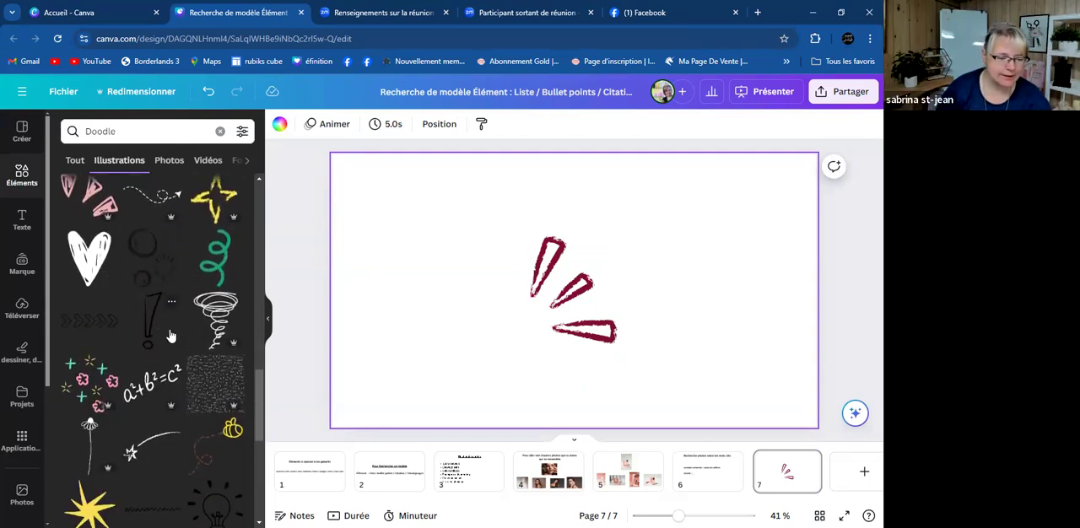
pyautogui.scroll(-2, 155, 344)
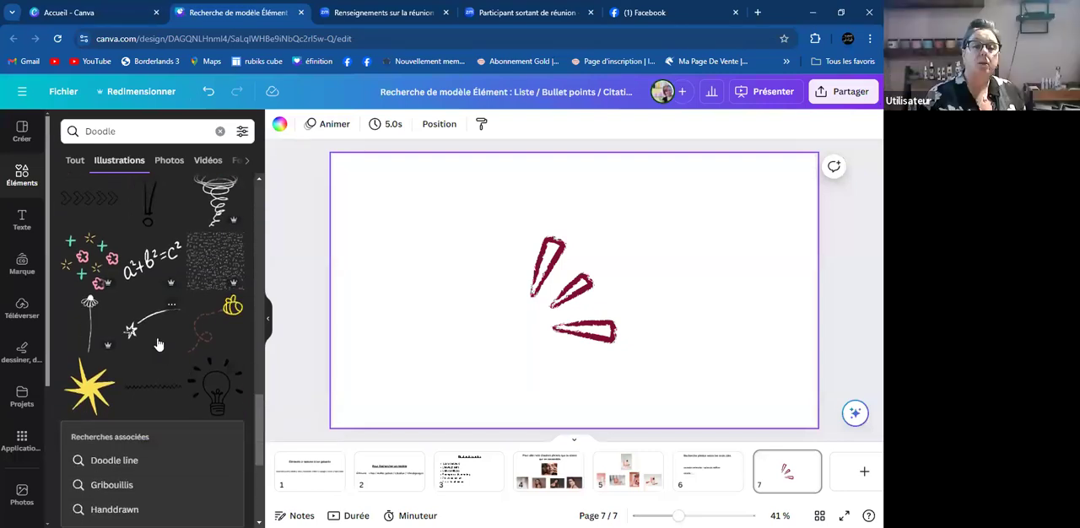
pyautogui.scroll(-2, 158, 344)
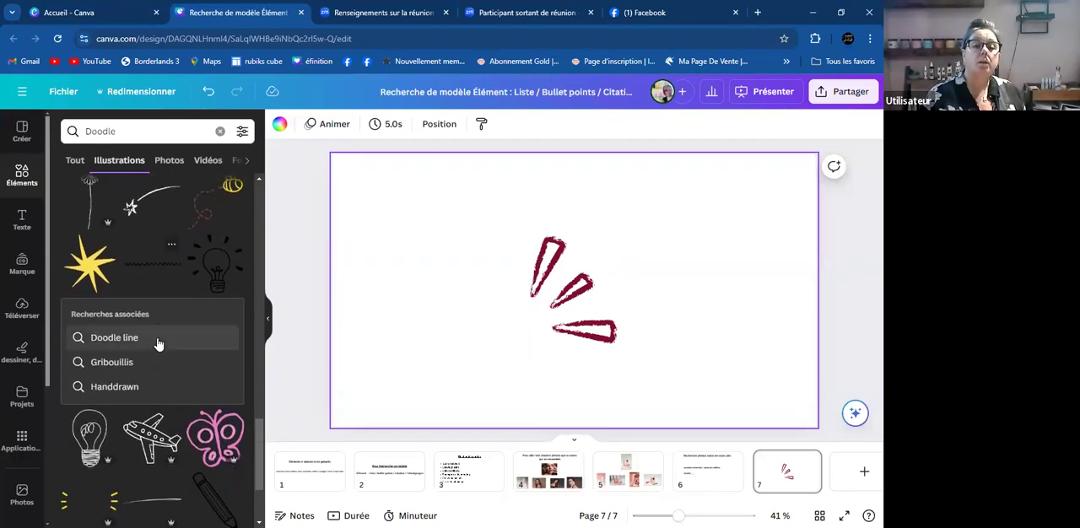
# - Delete the burgundy burst strokes from page 7 and return to the keyword line on page 1
pyautogui.click(590, 308)
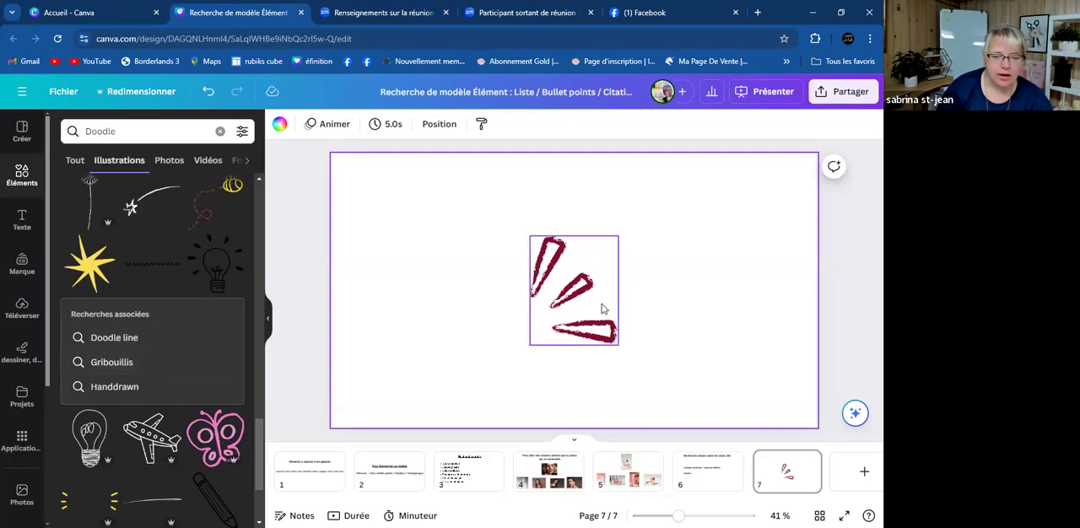
pyautogui.press('Delete')
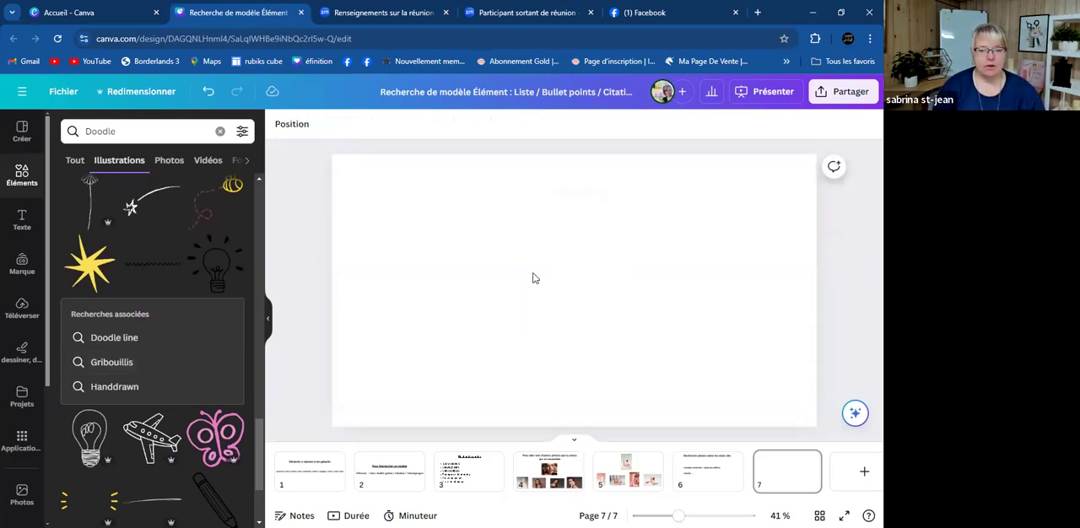
pyautogui.click(313, 473)
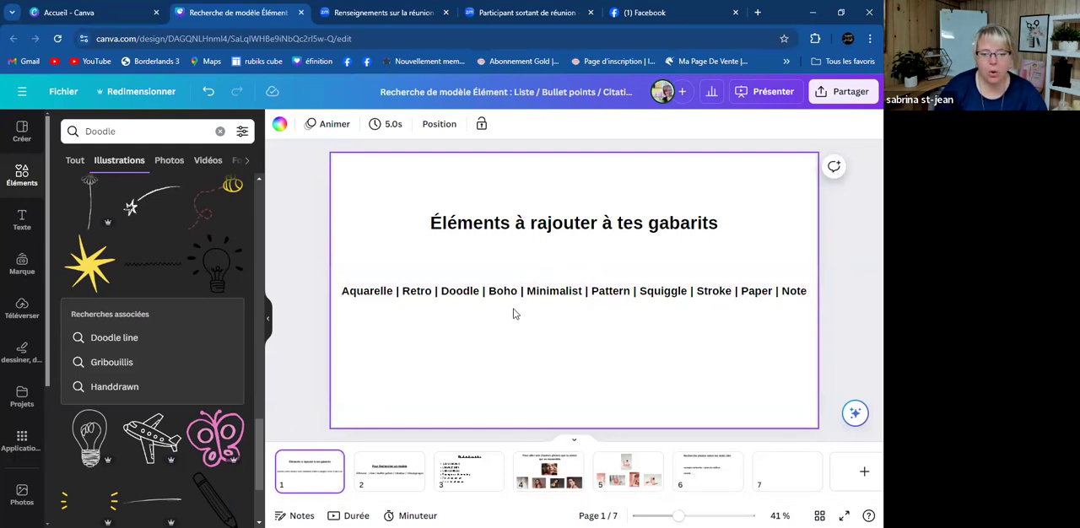
# - Replace the element search term with "boho" and run the search
pyautogui.click(200, 131)
pyautogui.press('BackSpace')
pyautogui.press('BackSpace')
pyautogui.press('BackSpace')
pyautogui.press('BackSpace')
pyautogui.press('BackSpace')
pyautogui.press('BackSpace')
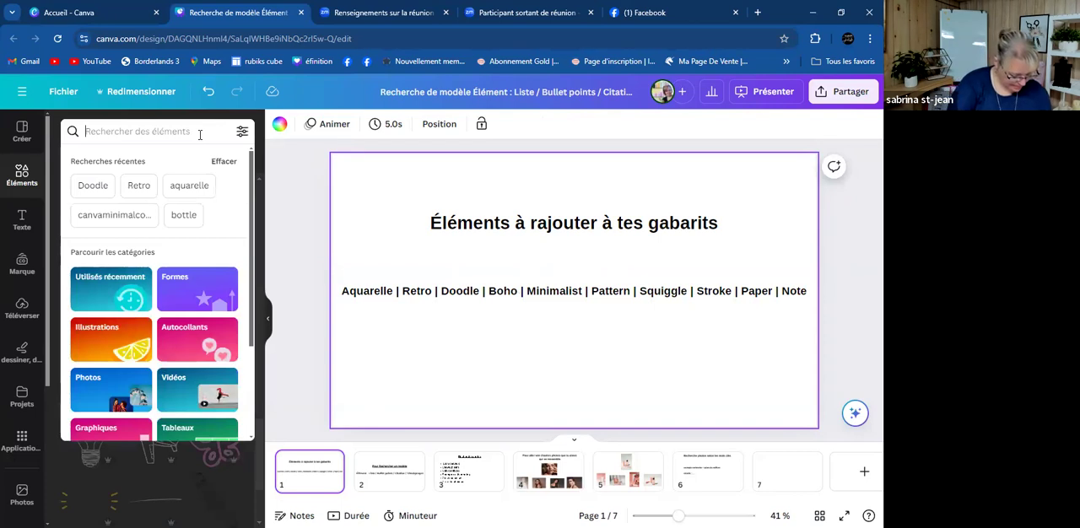
pyautogui.write('boho')
pyautogui.press('Return')
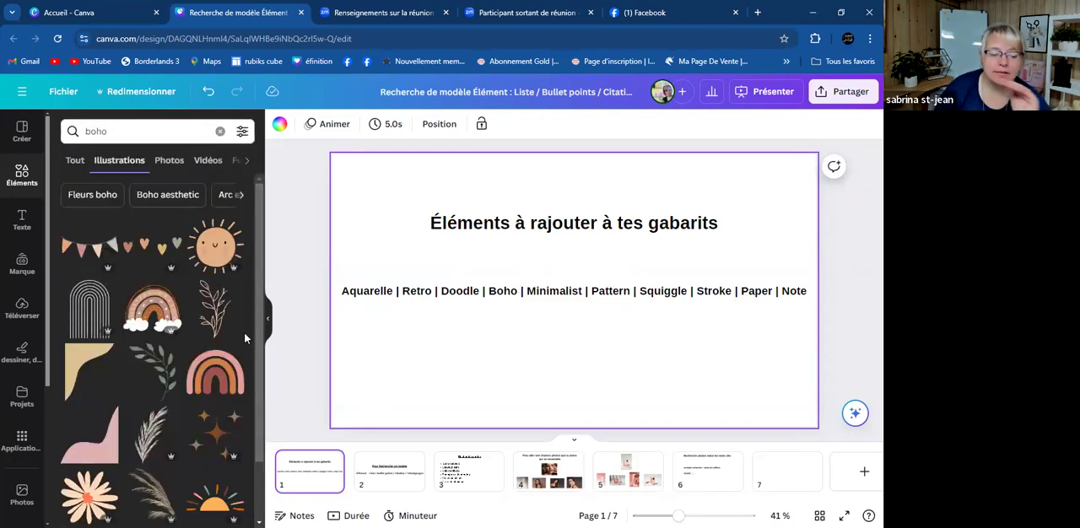
# - Insert the stacked pebbles from the boho illustrations on page 7 and place them in the page's lower right area
pyautogui.click(772, 477)
pyautogui.scroll(-3, 140, 384)
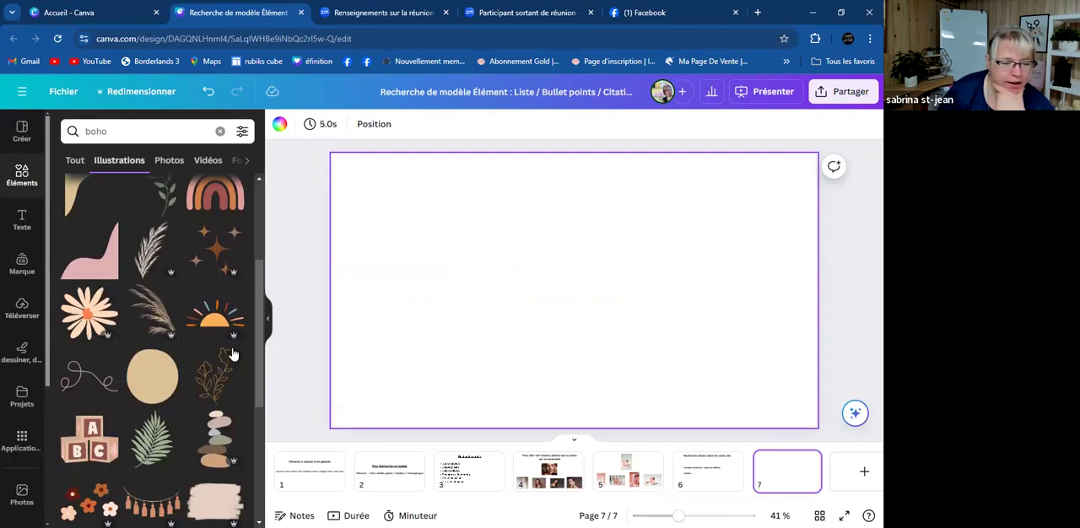
pyautogui.scroll(-1, 215, 371)
pyautogui.scroll(-2, 210, 382)
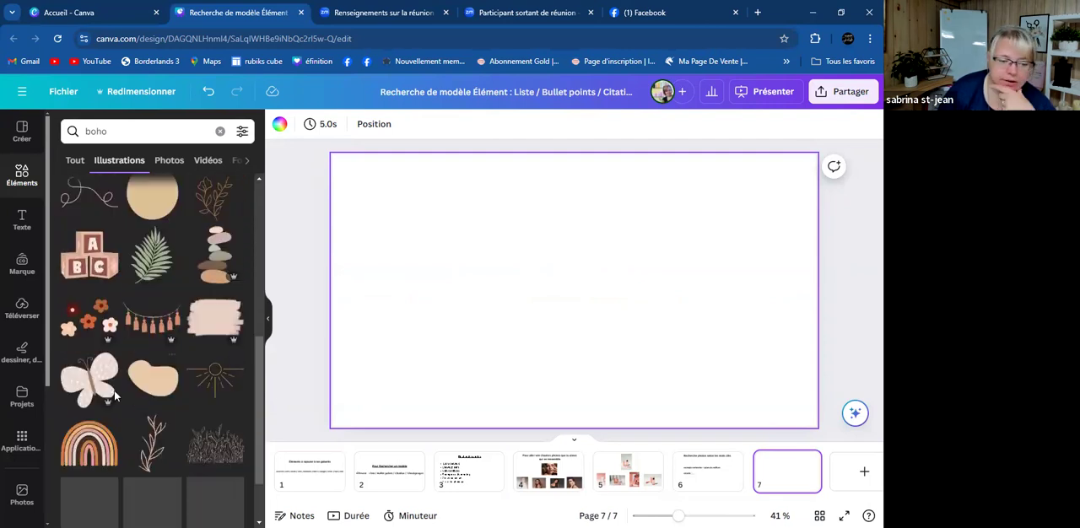
pyautogui.scroll(1, 158, 361)
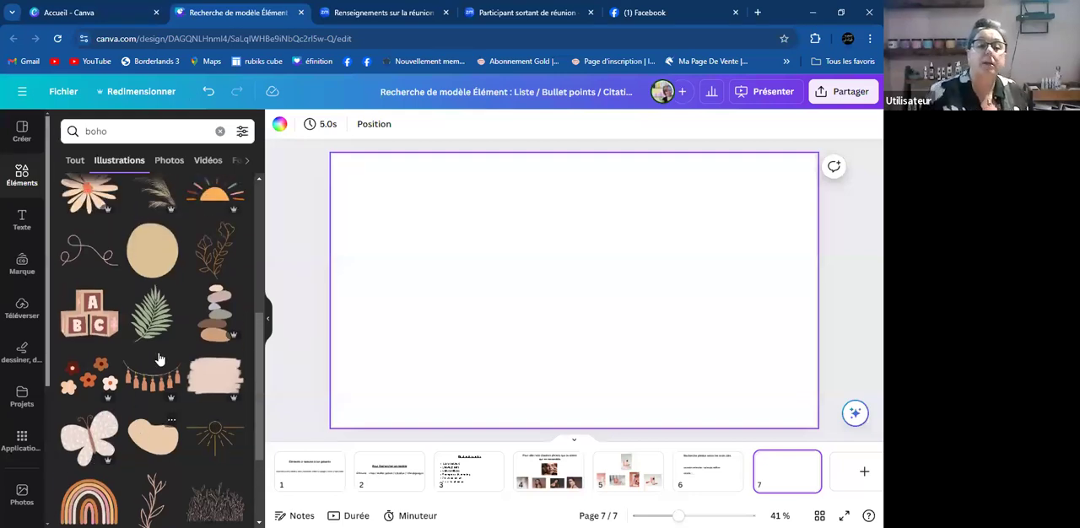
pyautogui.click(218, 313)
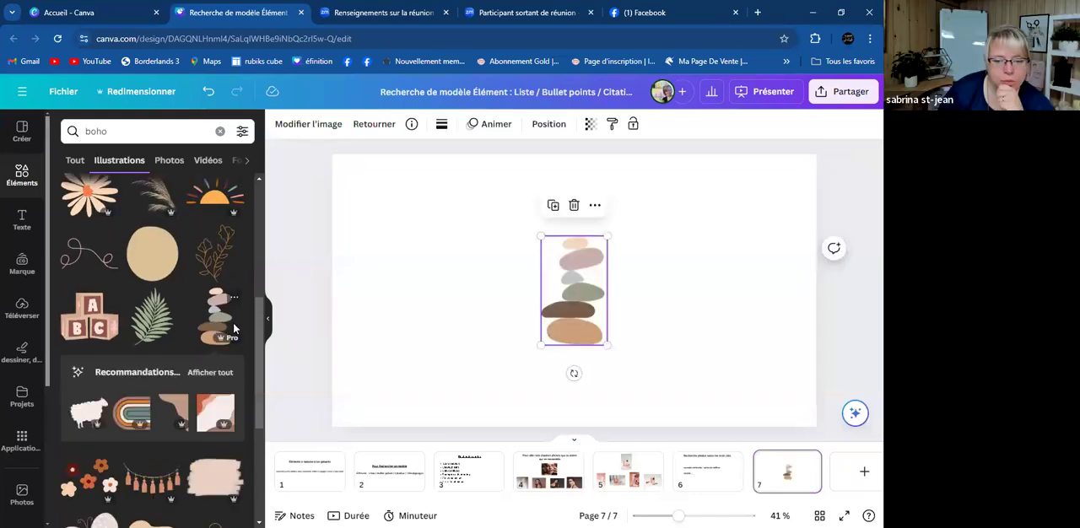
pyautogui.click(647, 316)
pyautogui.click(568, 292)
pyautogui.moveTo(567, 297); pyautogui.dragTo(411, 250)
pyautogui.hotkey('ctrl', 'z')
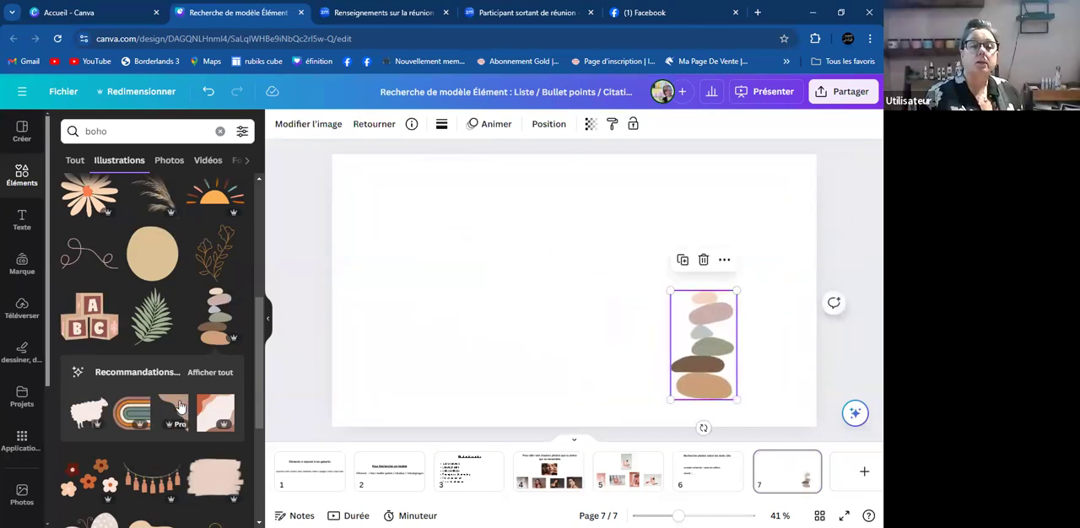
# - Insert the green palm leaf from the boho illustrations and place it overlapping the upper part of the stacked pebbles
pyautogui.scroll(-1, 177, 390)
pyautogui.click(176, 271)
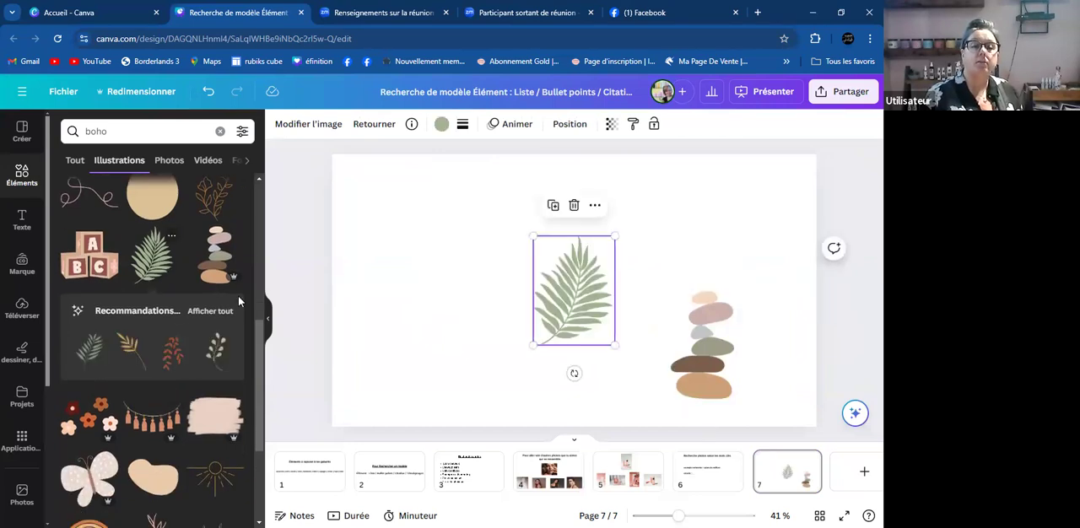
pyautogui.moveTo(570, 315); pyautogui.dragTo(740, 290)
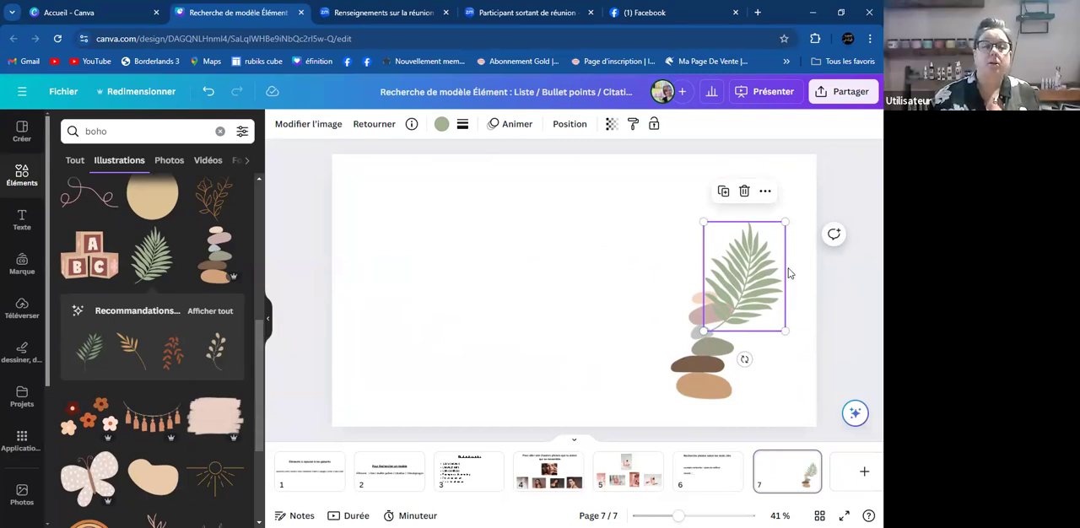
pyautogui.moveTo(749, 292); pyautogui.dragTo(735, 310)
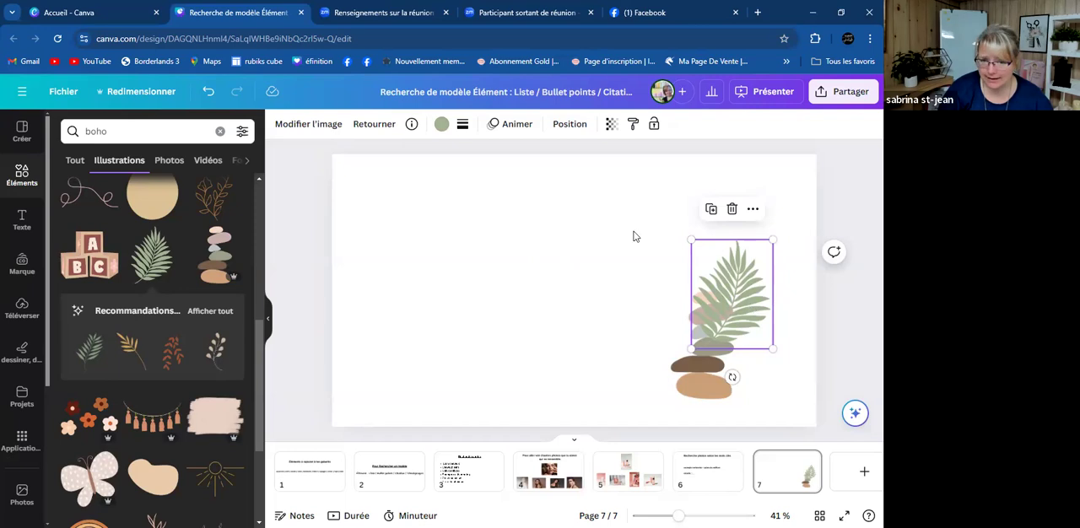
# - Send the palm leaf to the back, behind the stacked pebbles, and check the layer order of page 7
pyautogui.click(570, 127)
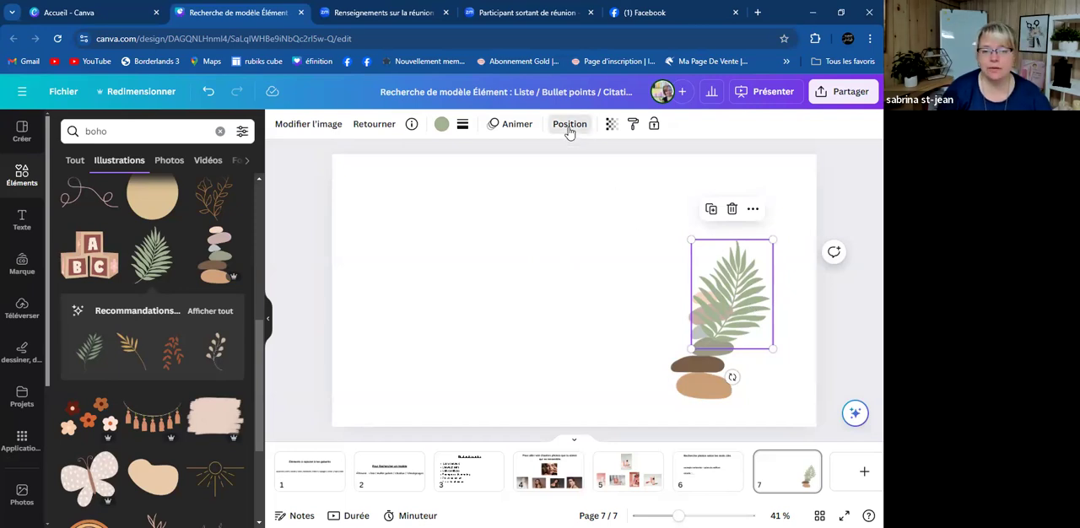
pyautogui.click(215, 180)
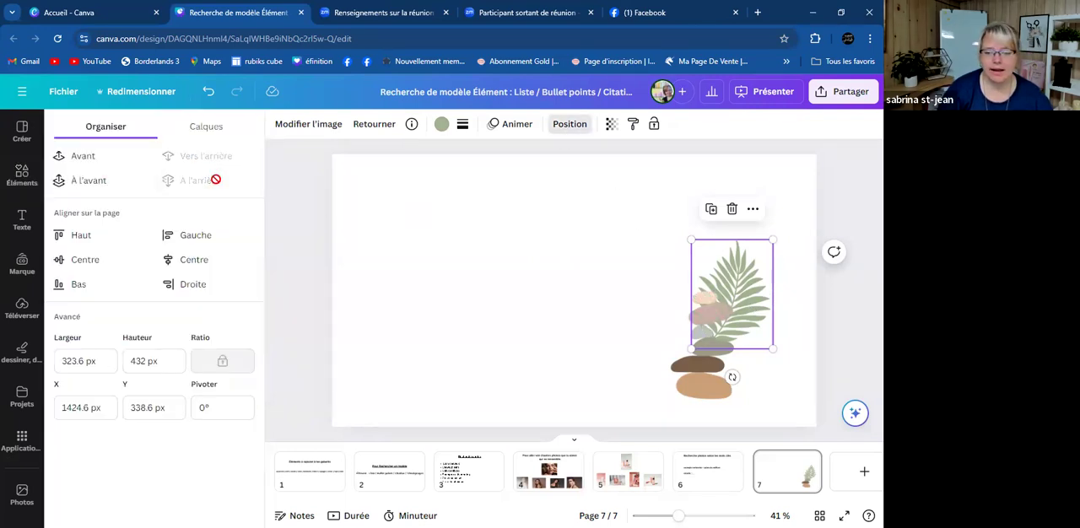
pyautogui.click(468, 308)
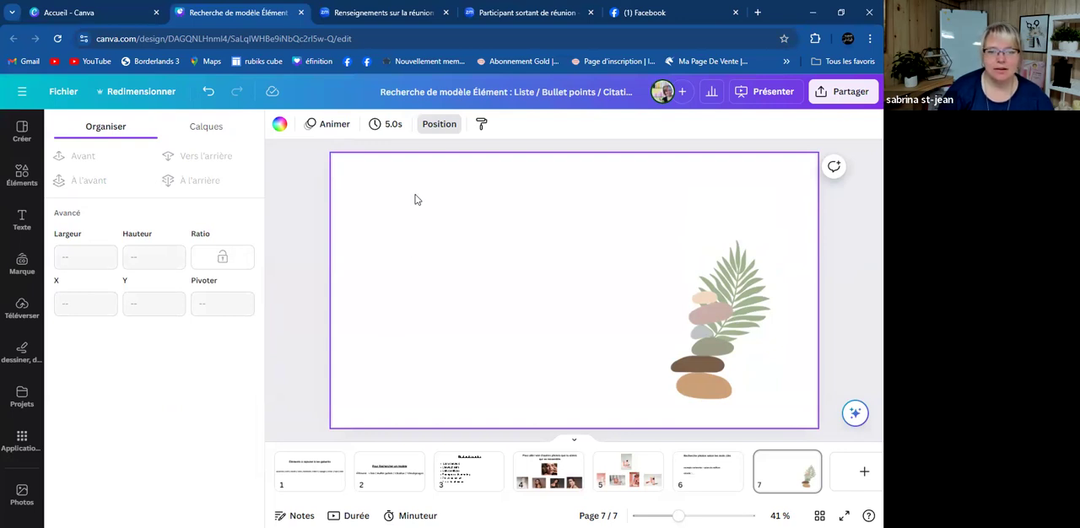
pyautogui.click(447, 127)
pyautogui.click(448, 126)
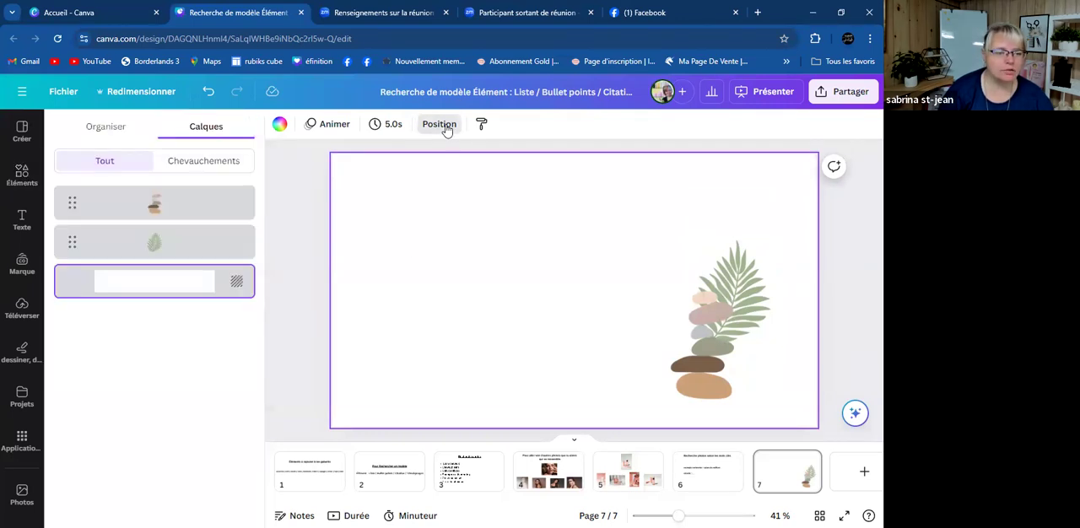
pyautogui.click(106, 127)
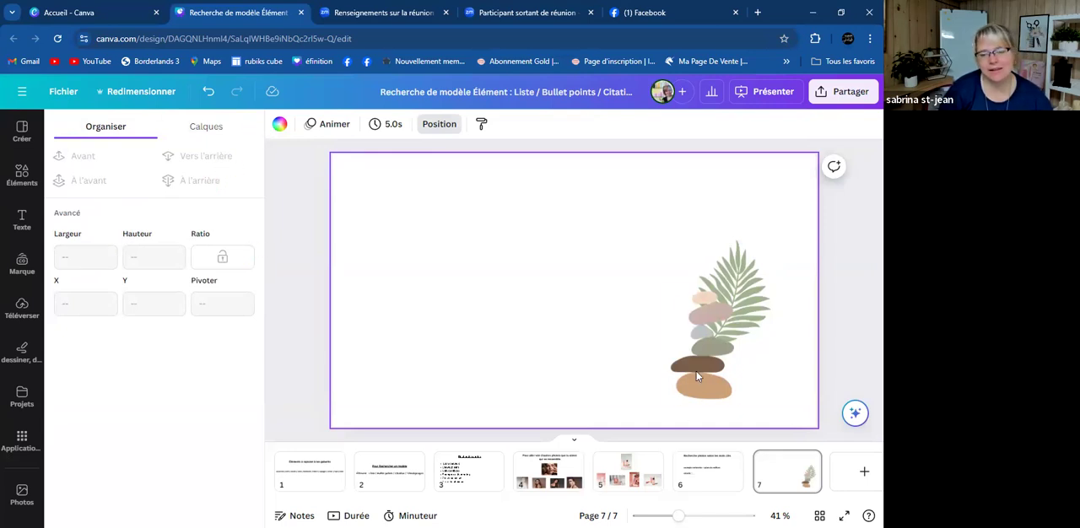
# - Group the stacked pebbles with the palm leaf and move the group to the right edge of page 7
pyautogui.moveTo(646, 228); pyautogui.dragTo(802, 413)
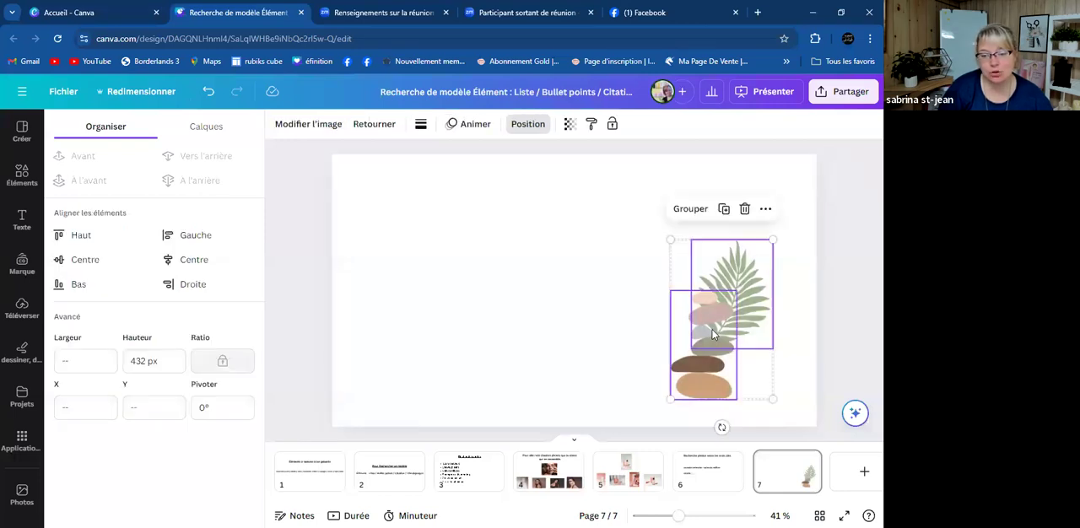
pyautogui.click(691, 209)
pyautogui.moveTo(713, 309); pyautogui.dragTo(760, 350)
# - Delete the stacked pebbles and the palm leaf from page 7
pyautogui.click(759, 351)
pyautogui.press('Delete')
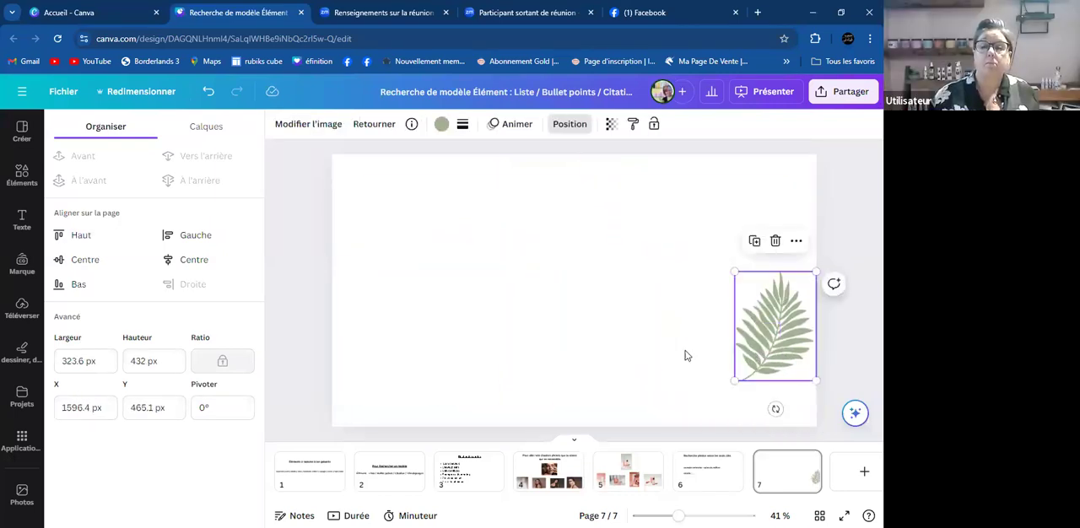
pyautogui.press('Delete')
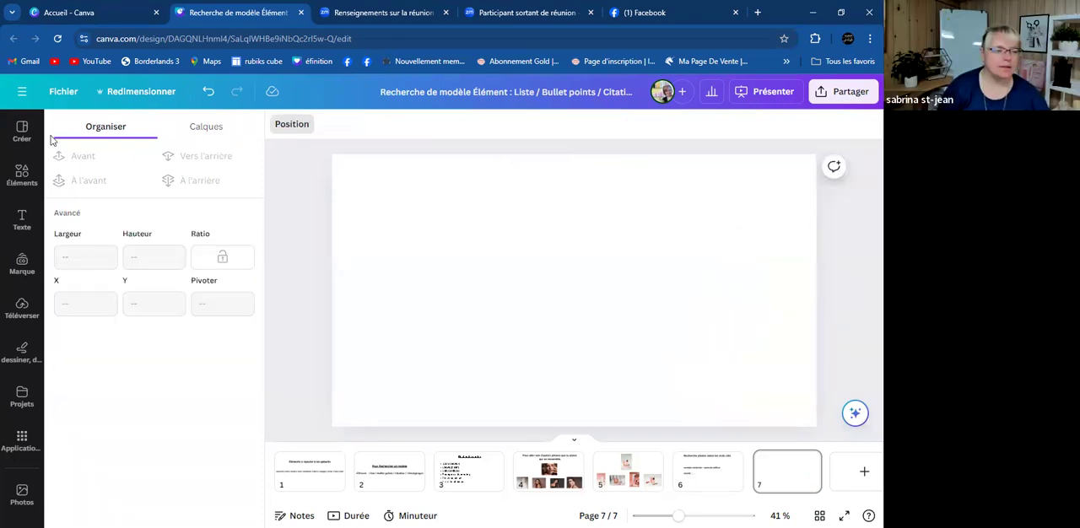
# - Repeat the recent "boho" element search and browse all of its illustrations
pyautogui.click(22, 175)
pyautogui.click(133, 131)
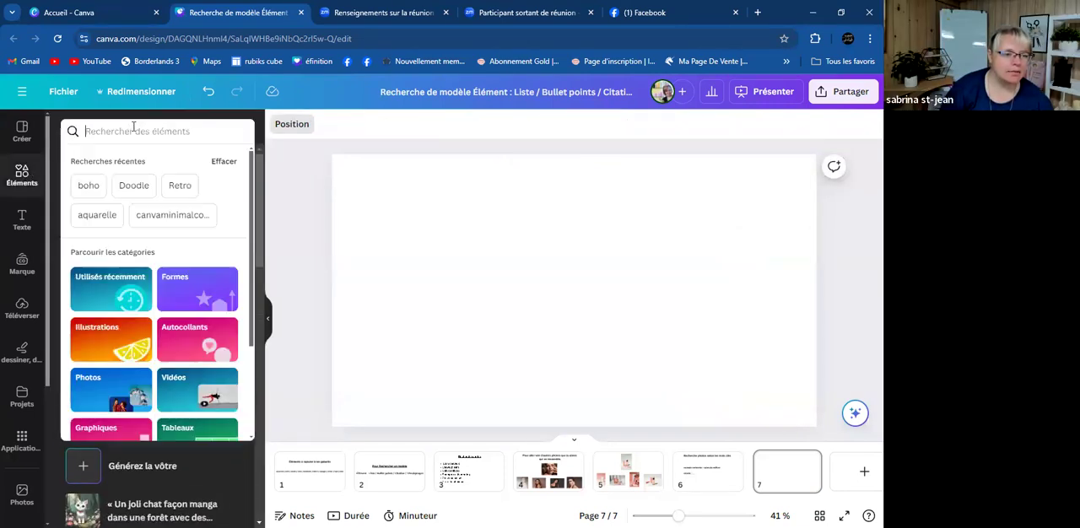
pyautogui.click(91, 184)
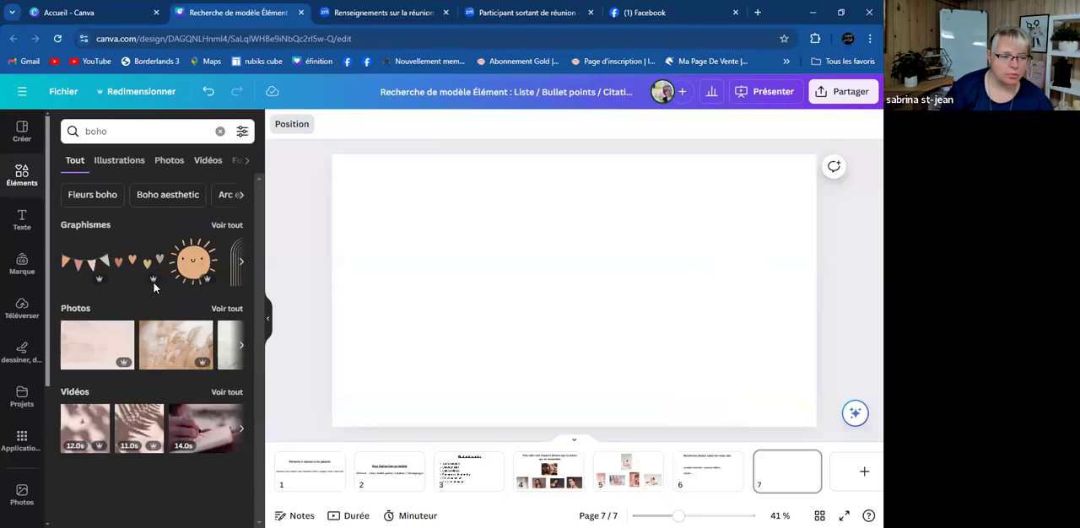
pyautogui.click(225, 225)
pyautogui.scroll(-4, 219, 243)
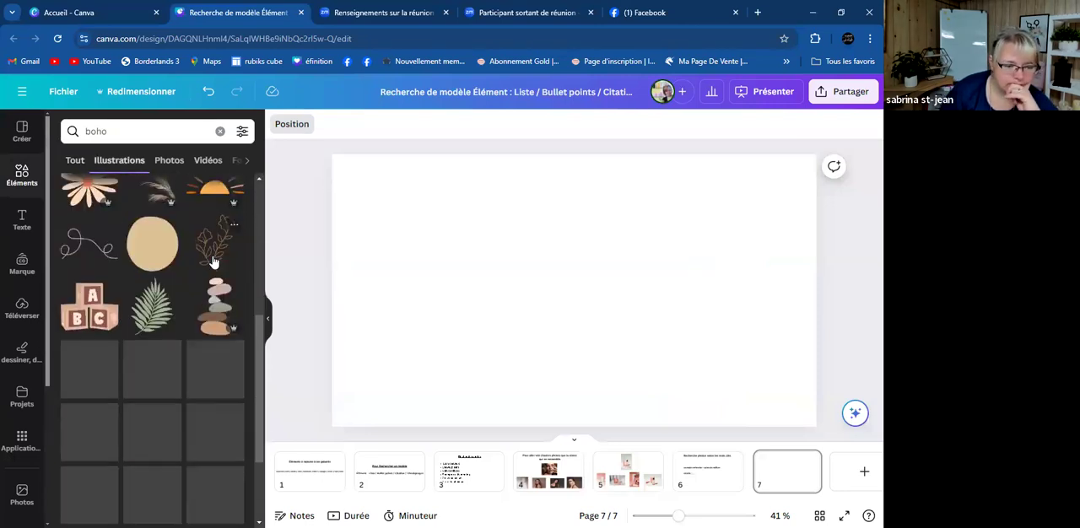
pyautogui.scroll(-8, 213, 263)
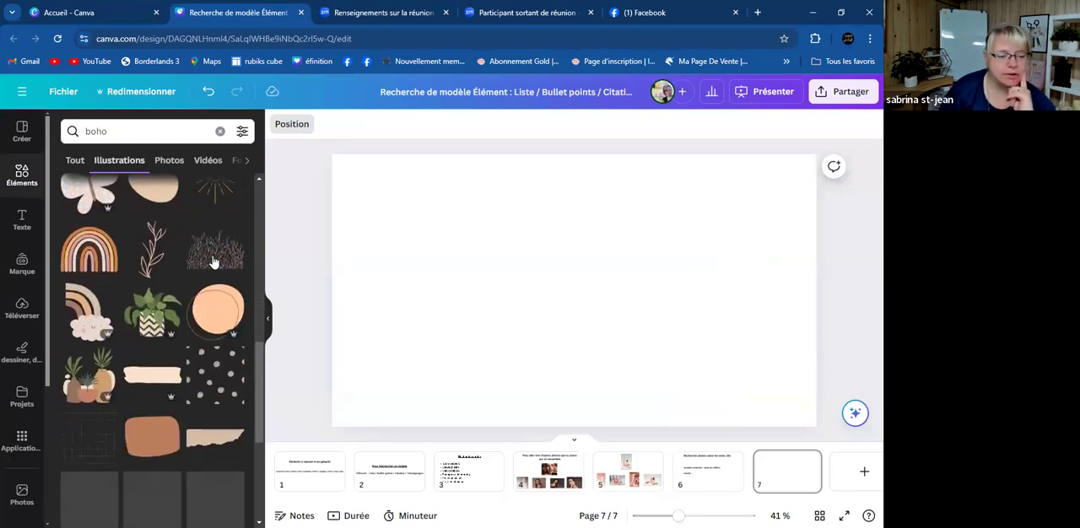
pyautogui.scroll(-1, 213, 263)
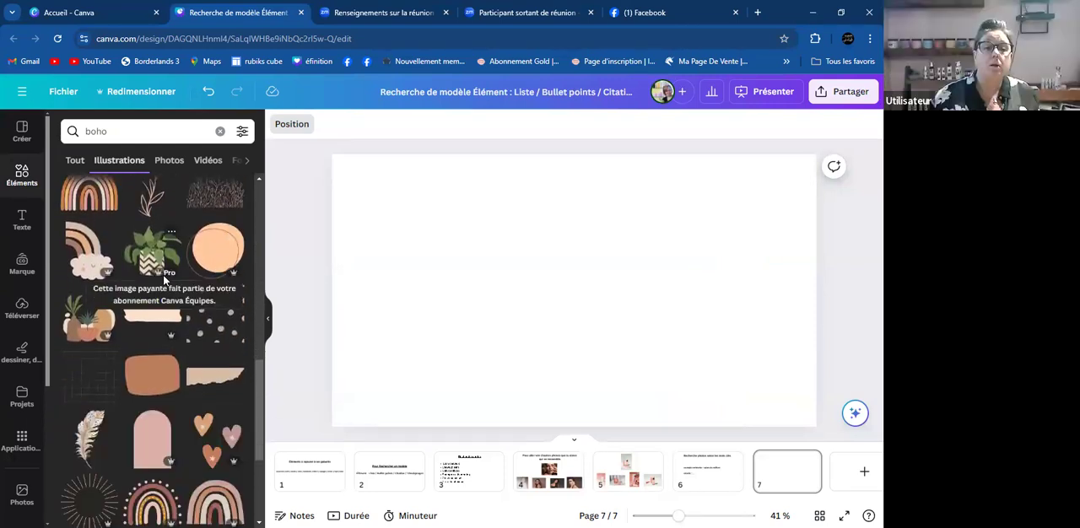
# - Browse further through the "boho" illustrations and return to the earlier results
pyautogui.scroll(-4, 164, 279)
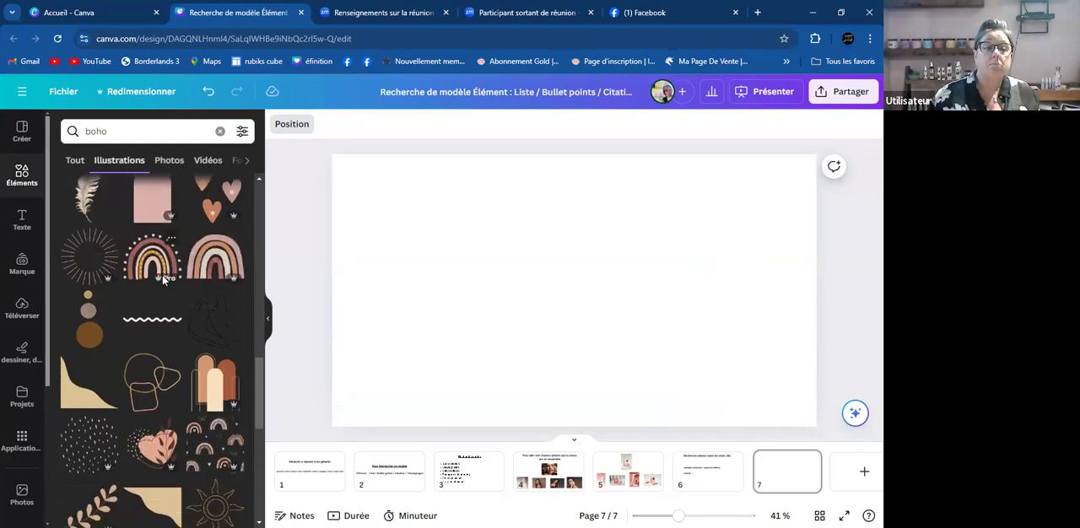
pyautogui.scroll(-5, 186, 328)
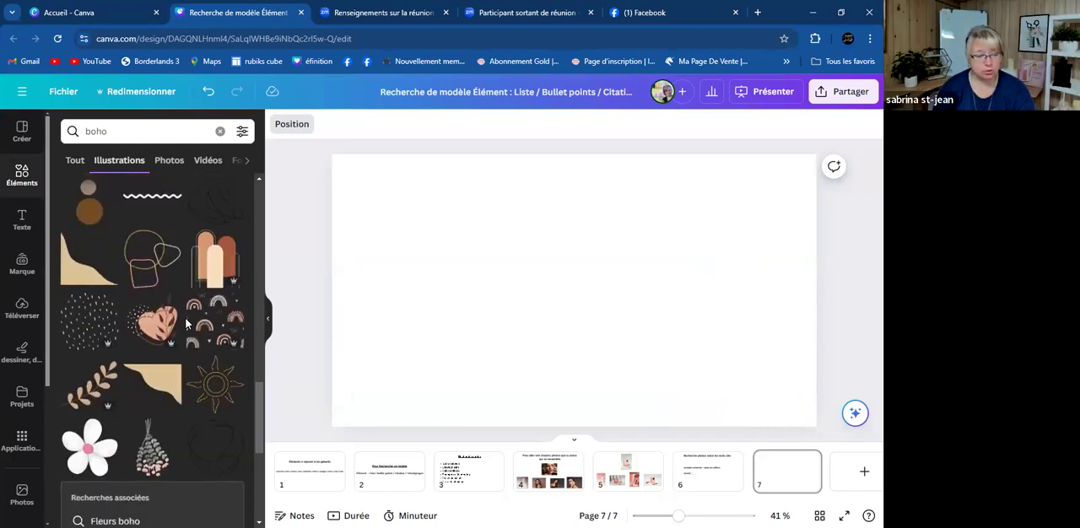
pyautogui.scroll(-2, 183, 318)
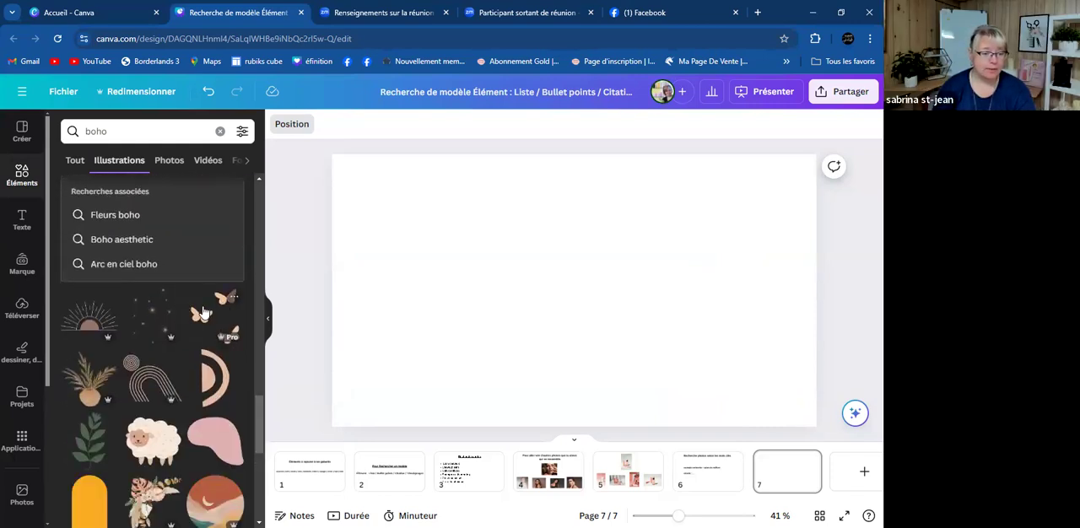
pyautogui.scroll(-2, 165, 318)
pyautogui.scroll(-2, 164, 318)
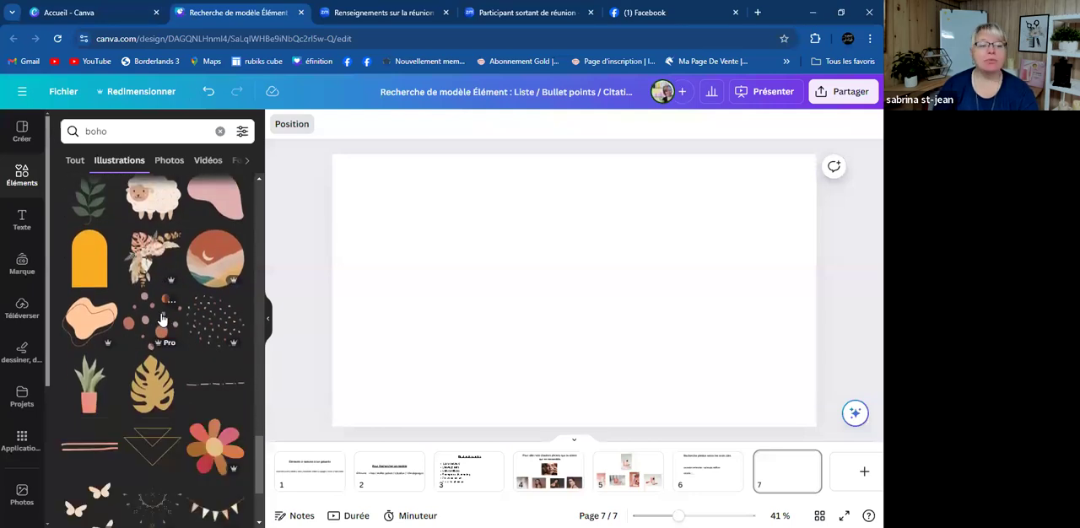
pyautogui.scroll(-3, 163, 319)
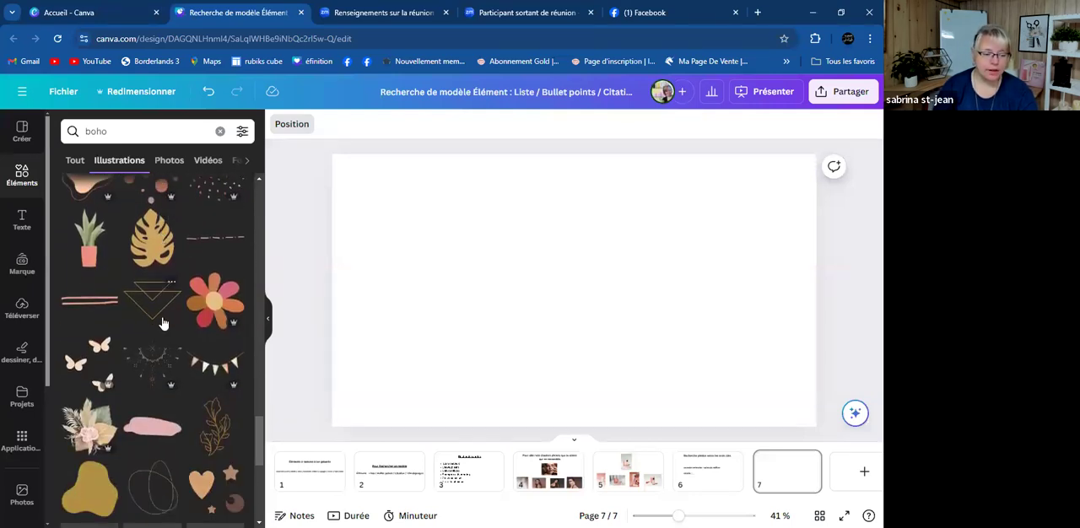
pyautogui.scroll(-4, 153, 360)
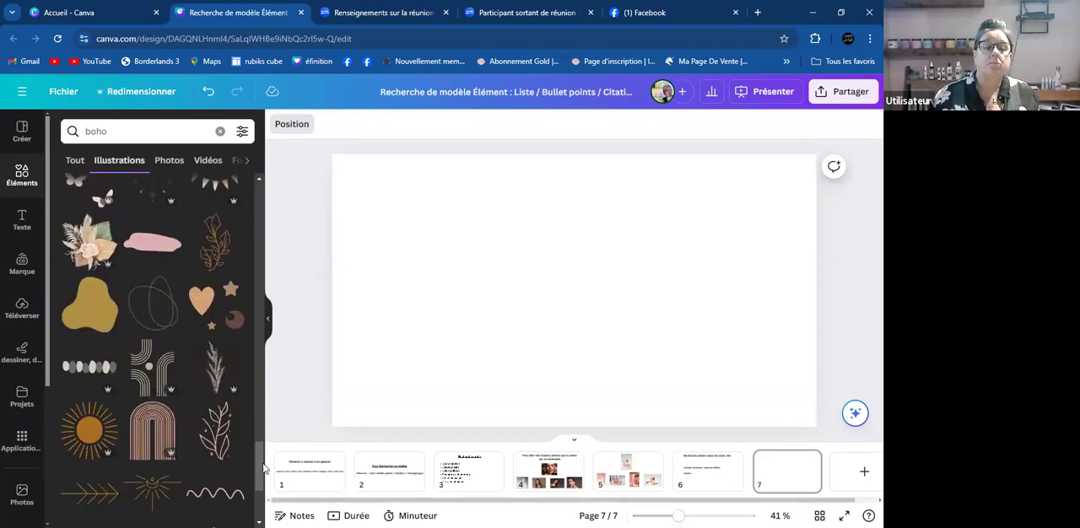
pyautogui.scroll(-3, 248, 239)
pyautogui.scroll(5, 249, 239)
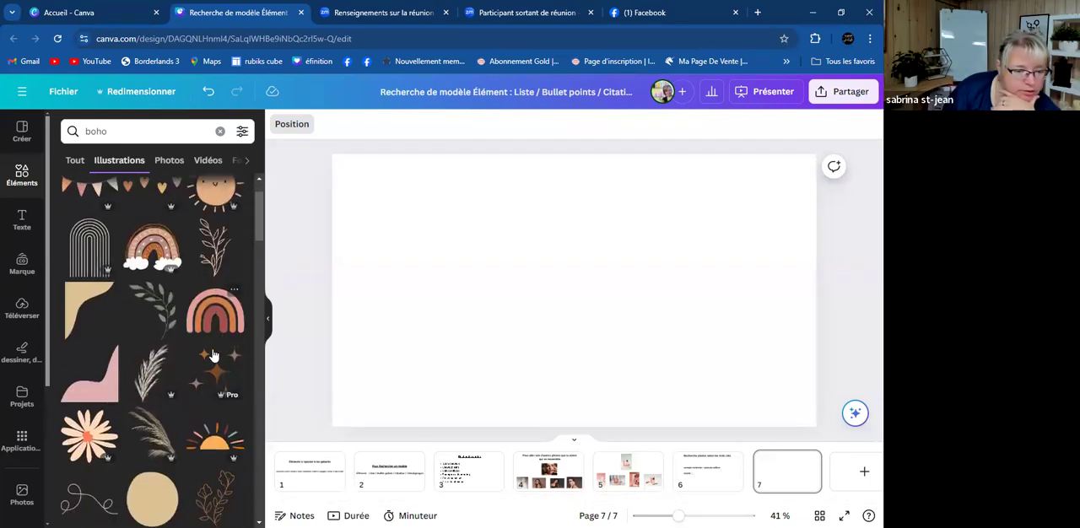
# - Add the green "Watercolor Boho Decorative Leaves" illustration to the favourites
pyautogui.click(173, 297)
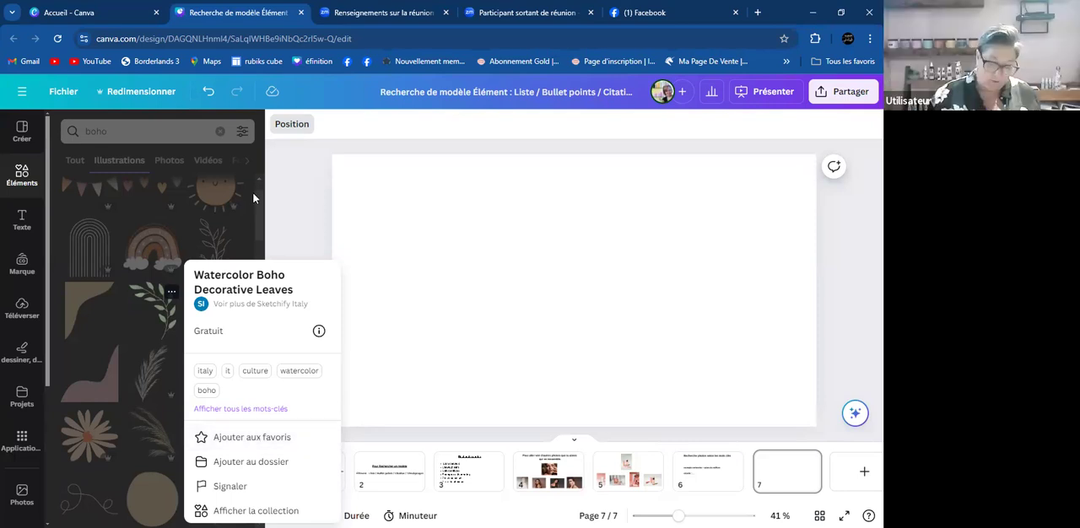
pyautogui.click(235, 440)
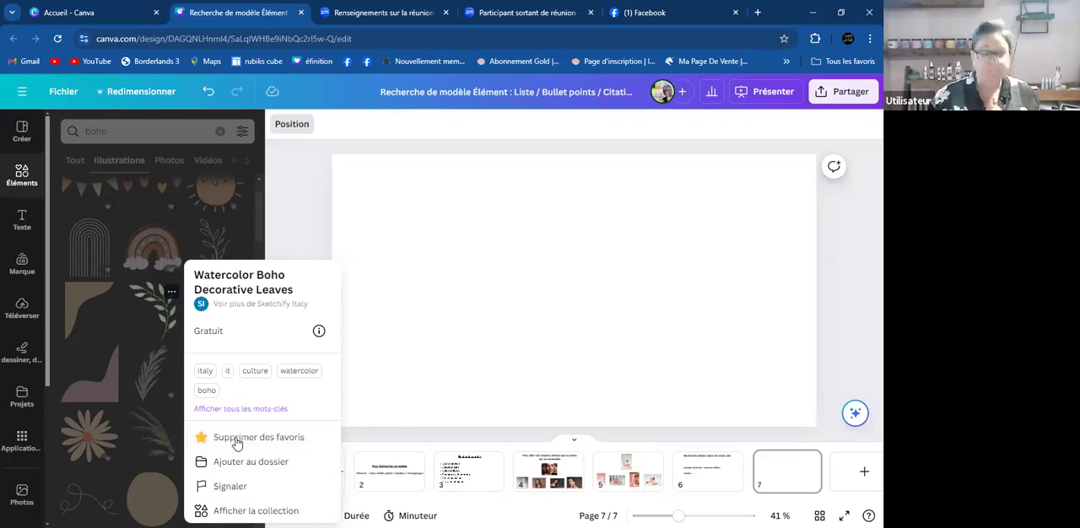
pyautogui.click(432, 290)
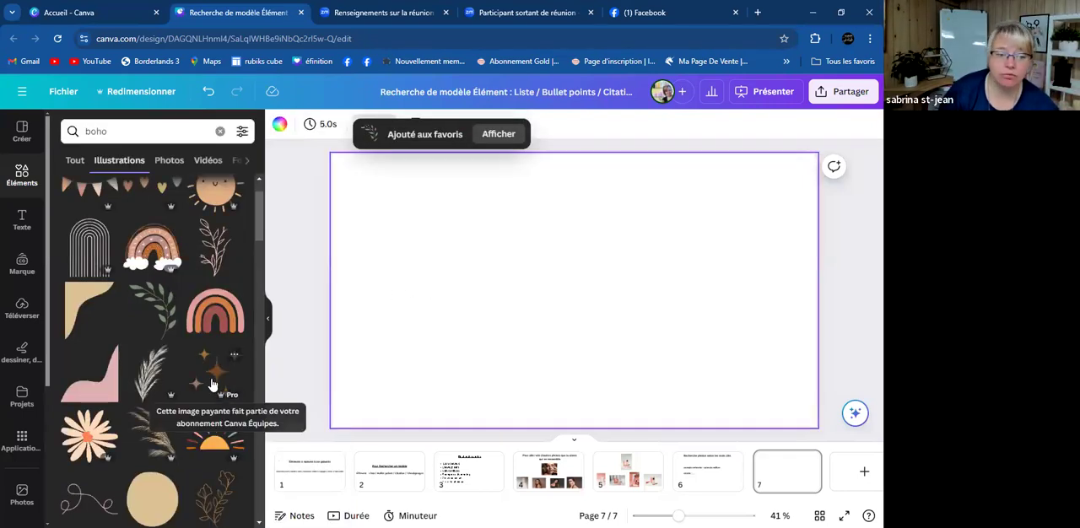
# - Insert the green leaf branch from the favourites onto page 7 and shrink it to a little over half its size
pyautogui.scroll(-3, 25, 392)
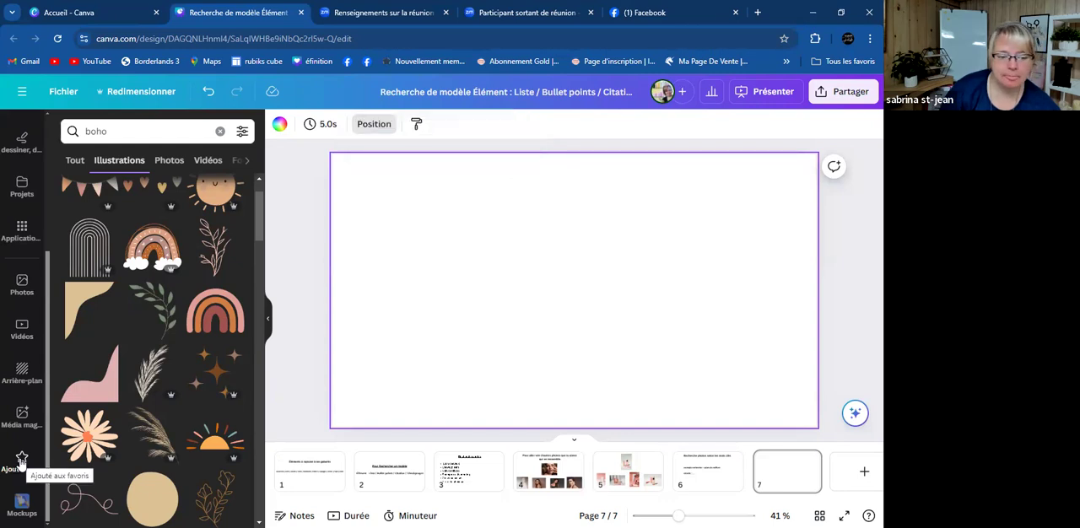
pyautogui.click(22, 461)
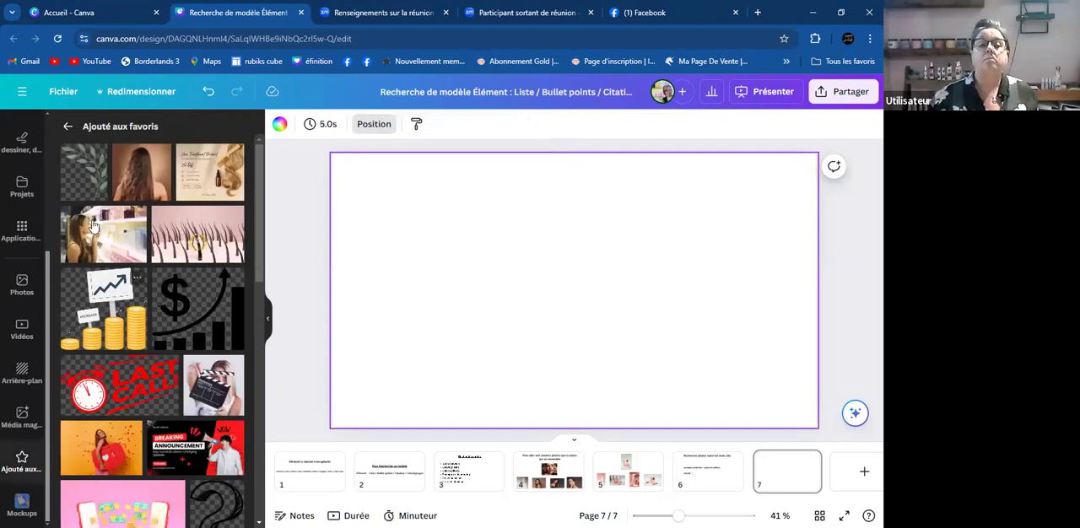
pyautogui.click(90, 175)
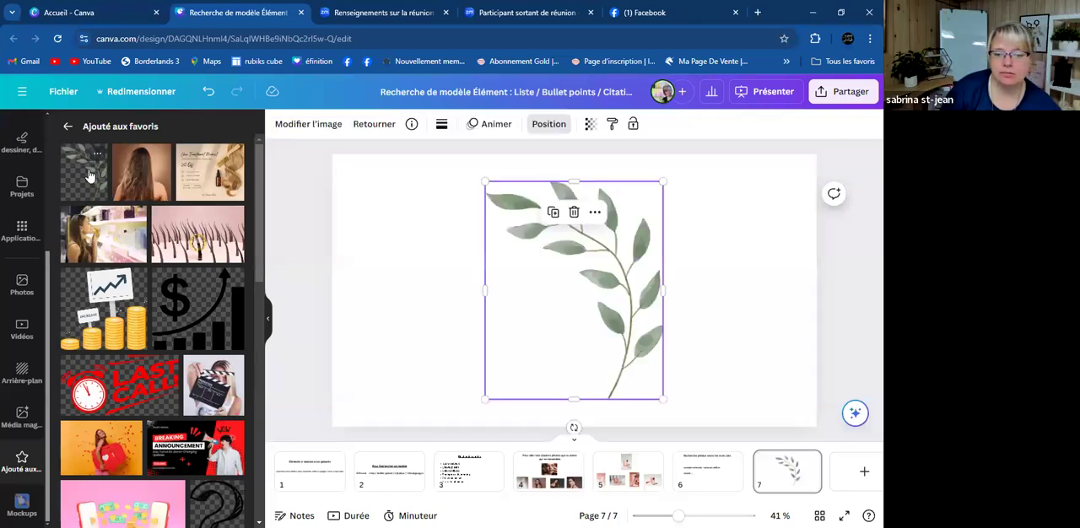
pyautogui.moveTo(486, 182); pyautogui.dragTo(557, 271)
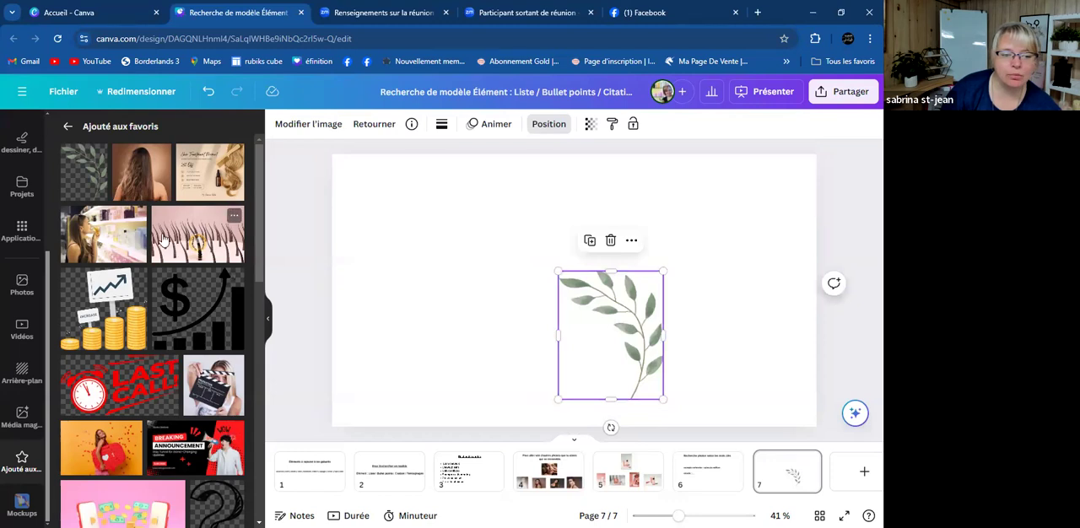
# - Look through the favourites and delete the green leaf branch from page 7
pyautogui.scroll(-1, 157, 356)
pyautogui.scroll(1, 154, 362)
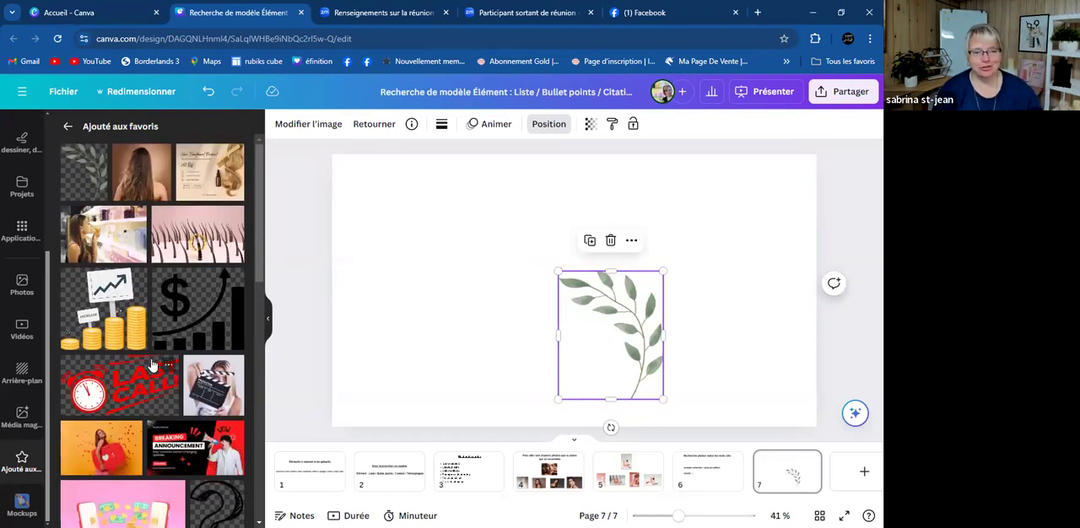
pyautogui.scroll(3, 56, 176)
pyautogui.scroll(1, 57, 175)
pyautogui.press('Delete')
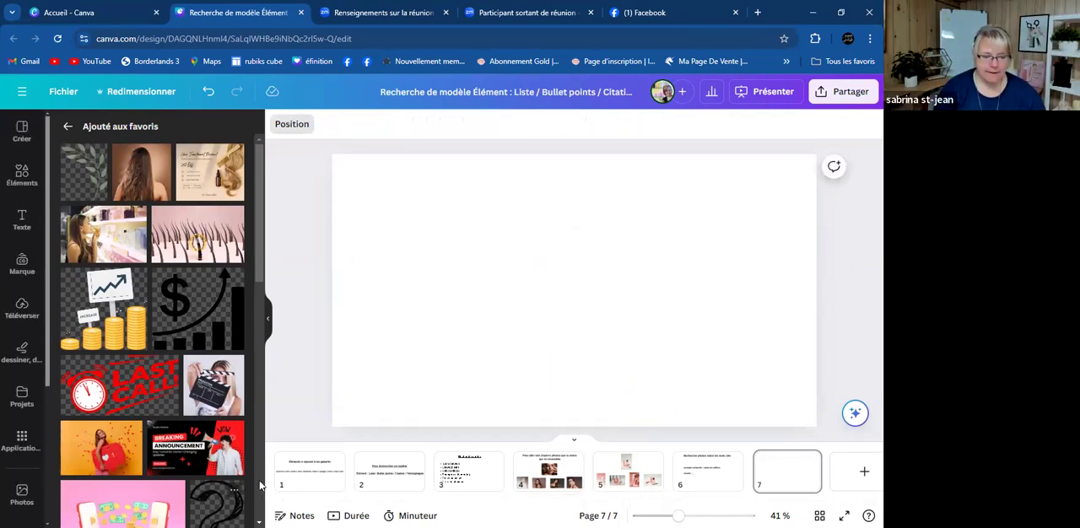
# - Copy the word "Minimalist" from the style keyword list on page 1
pyautogui.click(310, 470)
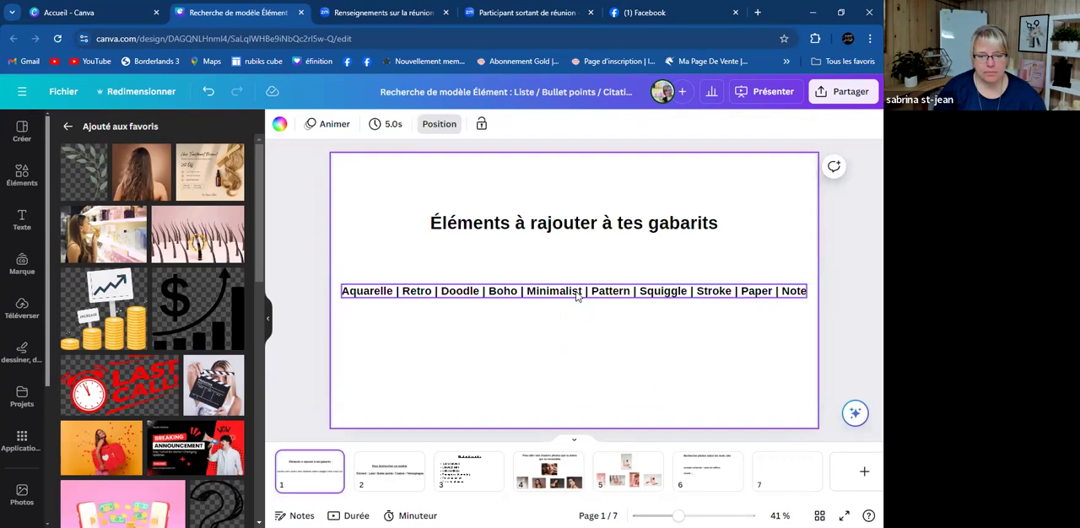
pyautogui.click(577, 292)
pyautogui.moveTo(585, 290); pyautogui.dragTo(508, 290)
pyautogui.click(574, 291)
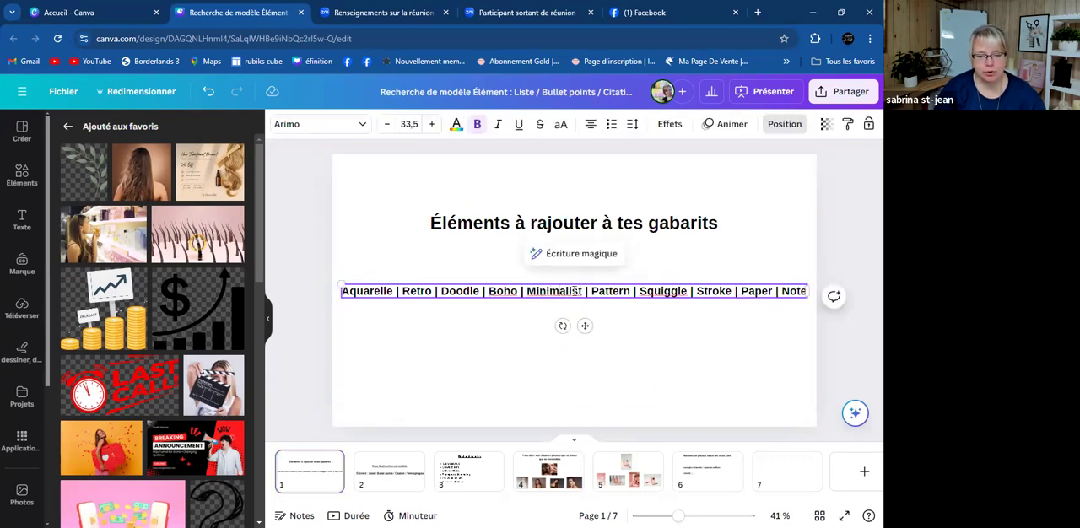
pyautogui.moveTo(584, 290); pyautogui.dragTo(528, 290)
pyautogui.hotkey('ctrl', 'c')
pyautogui.click(585, 291)
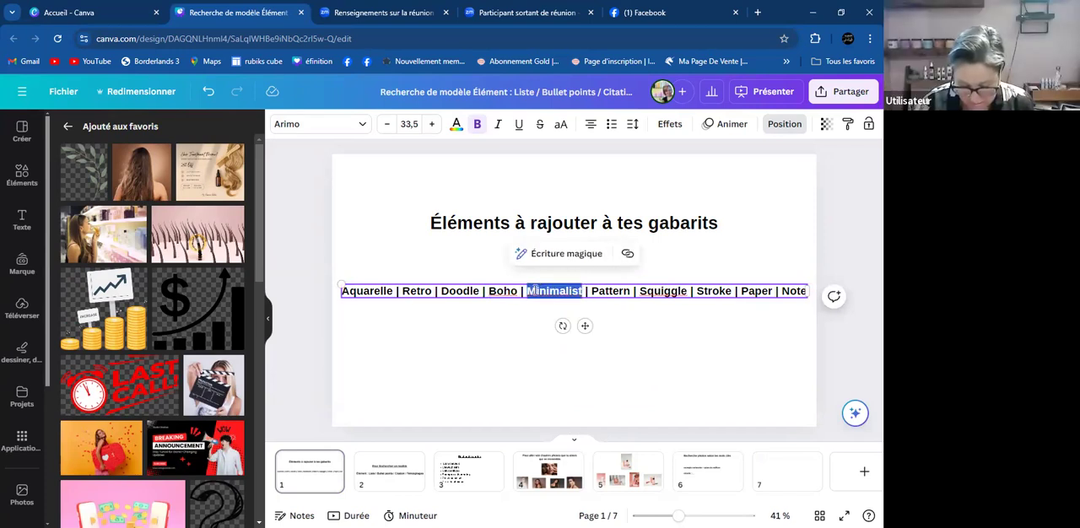
pyautogui.rightClick(543, 290)
pyautogui.click(572, 212)
# - Replace the "boho" element search with the copied keyword "Minimalist" and run the search
pyautogui.click(32, 179)
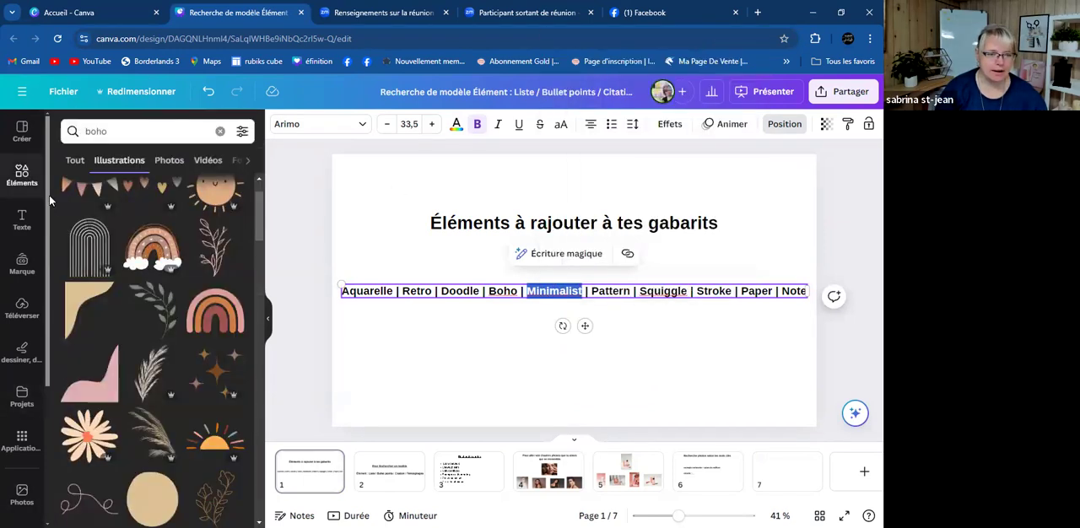
pyautogui.click(128, 130)
pyautogui.press('BackSpace')
pyautogui.press('BackSpace')
pyautogui.press('BackSpace')
pyautogui.press('BackSpace')
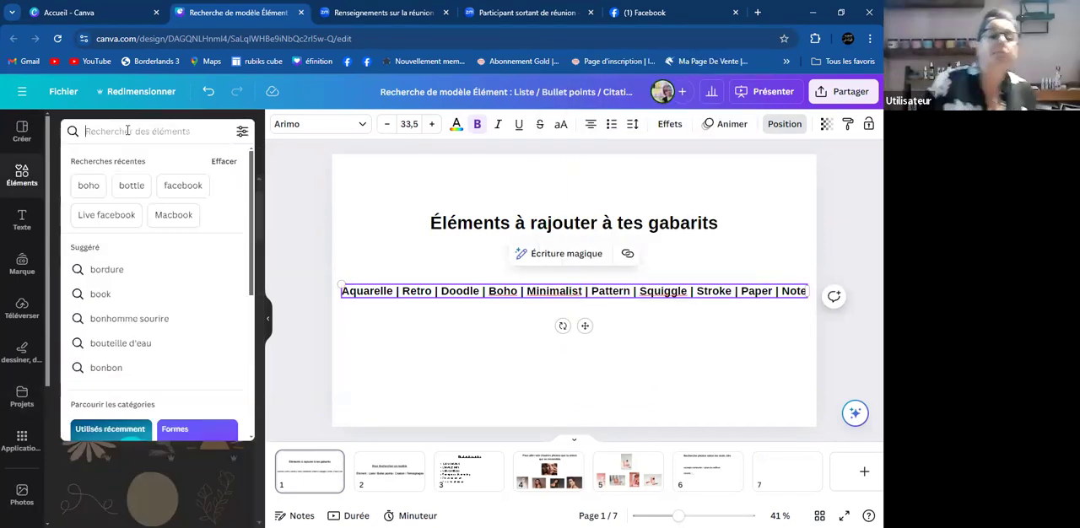
pyautogui.rightClick(127, 131)
pyautogui.click(140, 248)
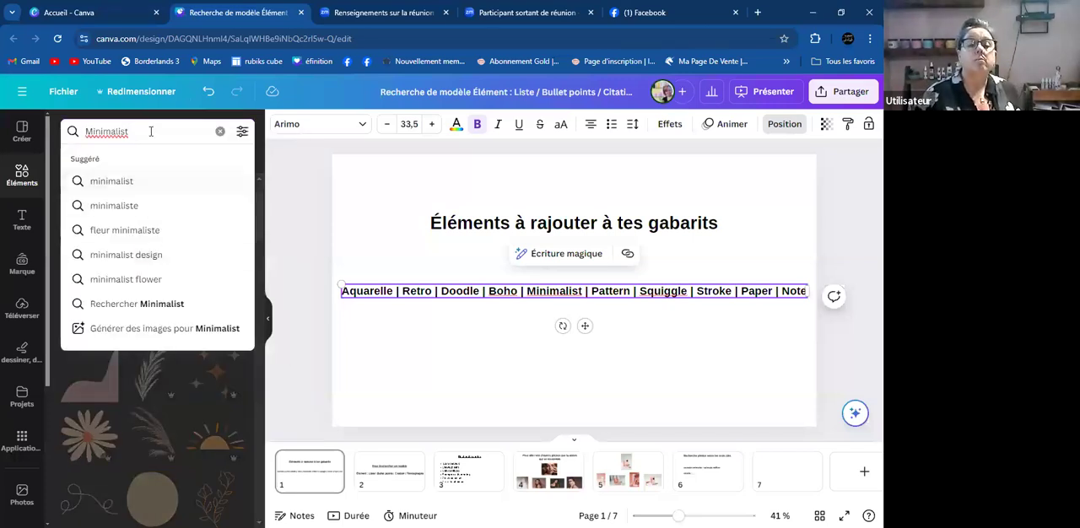
pyautogui.press('Return')
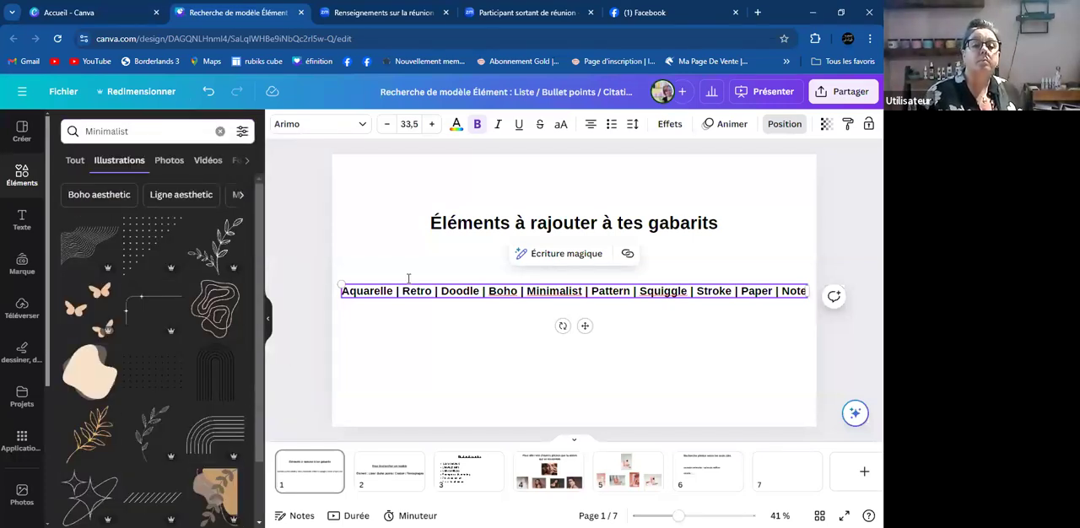
# - Insert the abstract illustration with brown shapes and a leafy branch on page 7 and move it into the upper-right corner
pyautogui.click(776, 480)
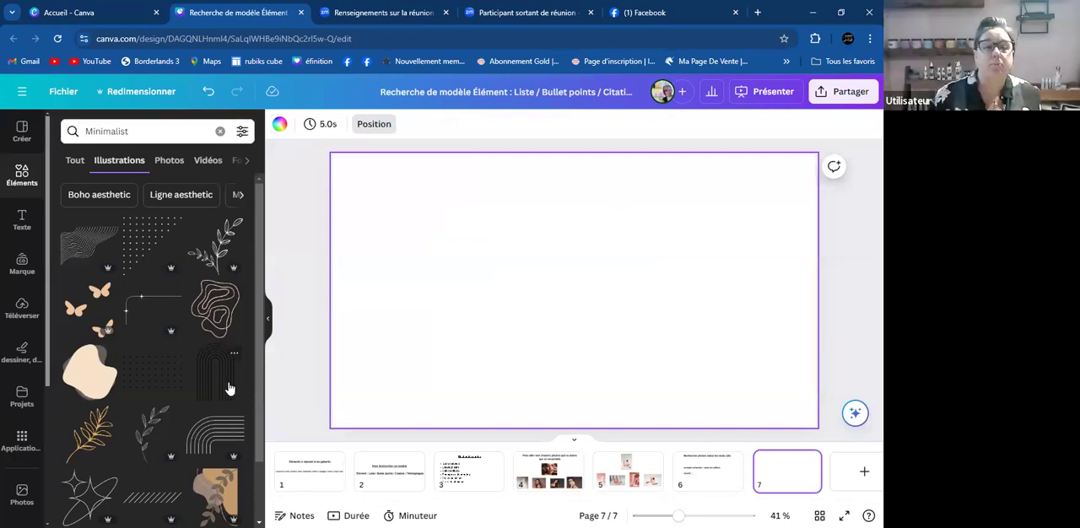
pyautogui.scroll(-3, 226, 386)
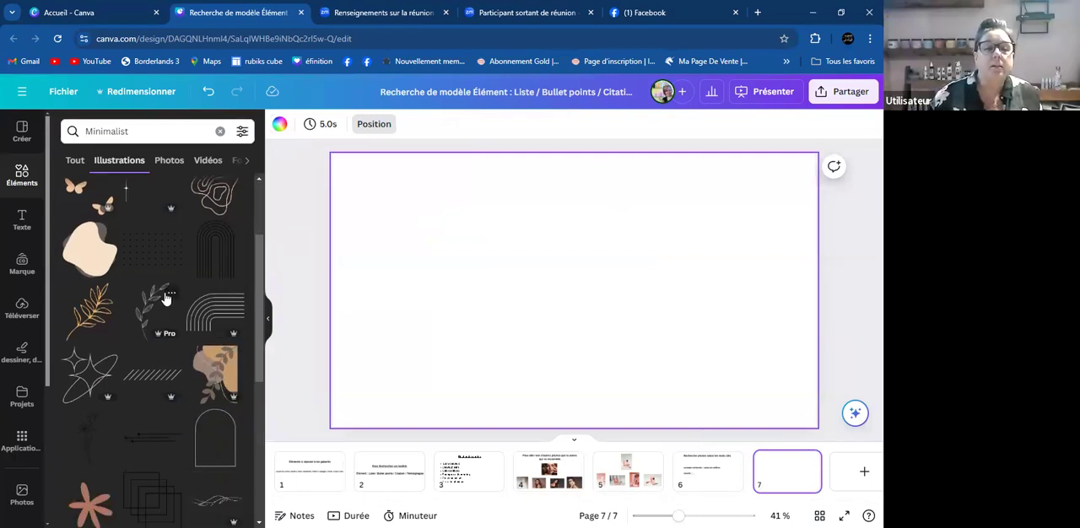
pyautogui.click(213, 371)
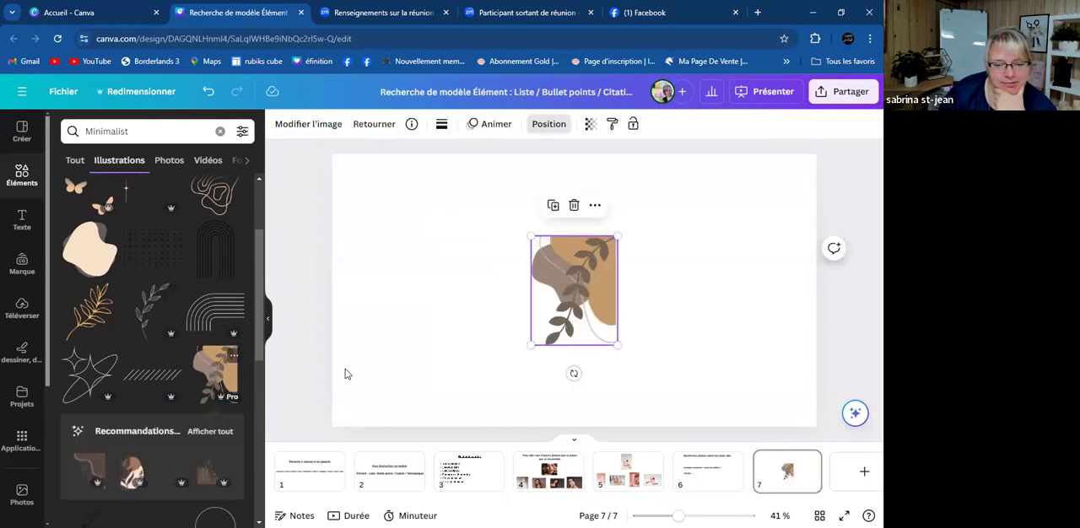
pyautogui.moveTo(582, 286); pyautogui.dragTo(781, 205)
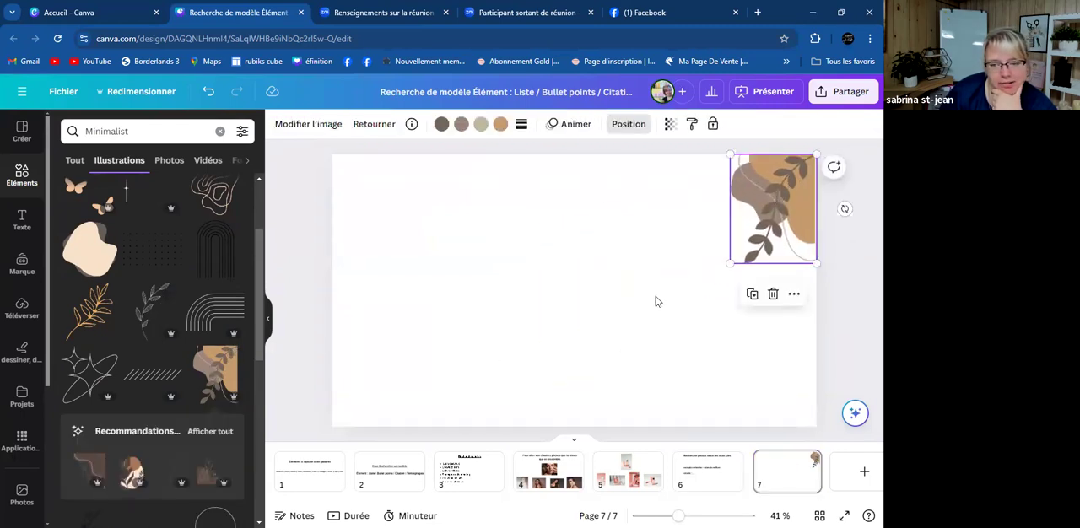
pyautogui.click(460, 359)
# - Recolour the illustration's leafy branch light pink and its large tan shape dusty rose, using the brand palette
pyautogui.click(793, 209)
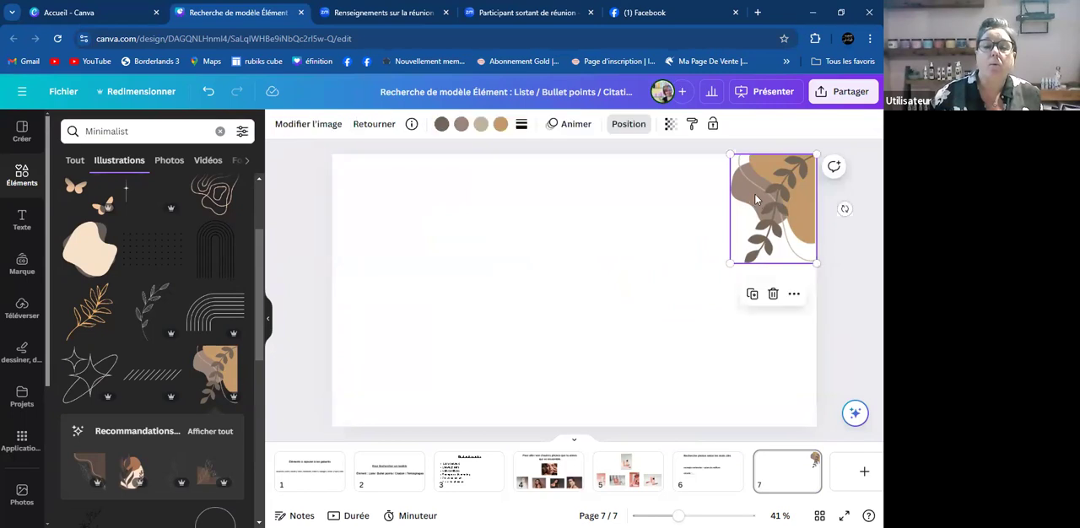
pyautogui.click(441, 125)
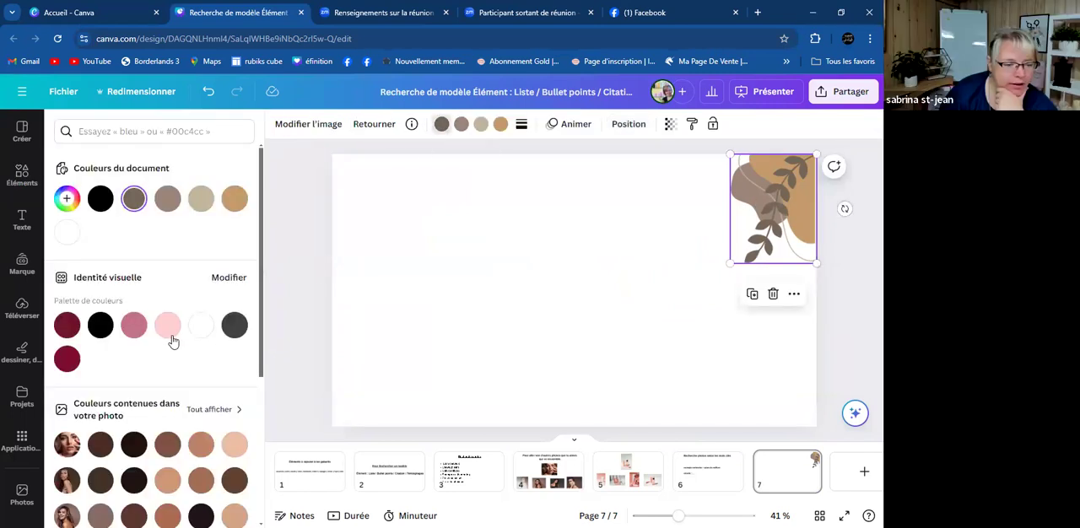
pyautogui.click(168, 331)
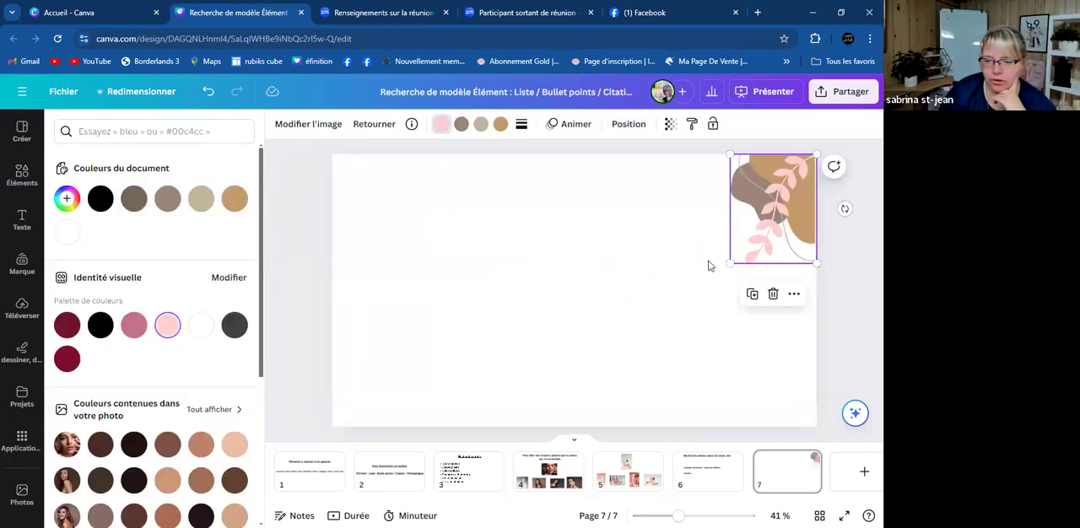
pyautogui.click(500, 125)
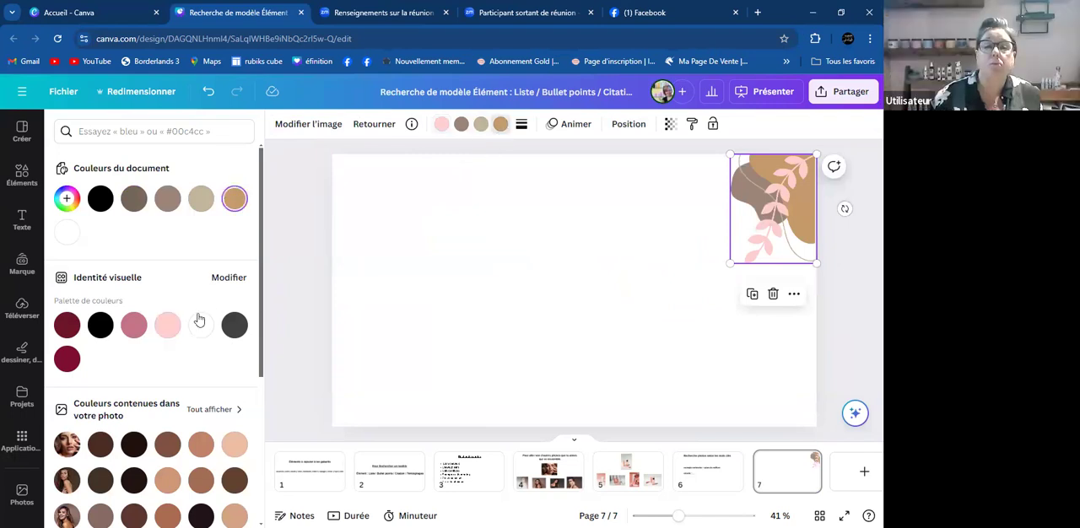
pyautogui.click(134, 329)
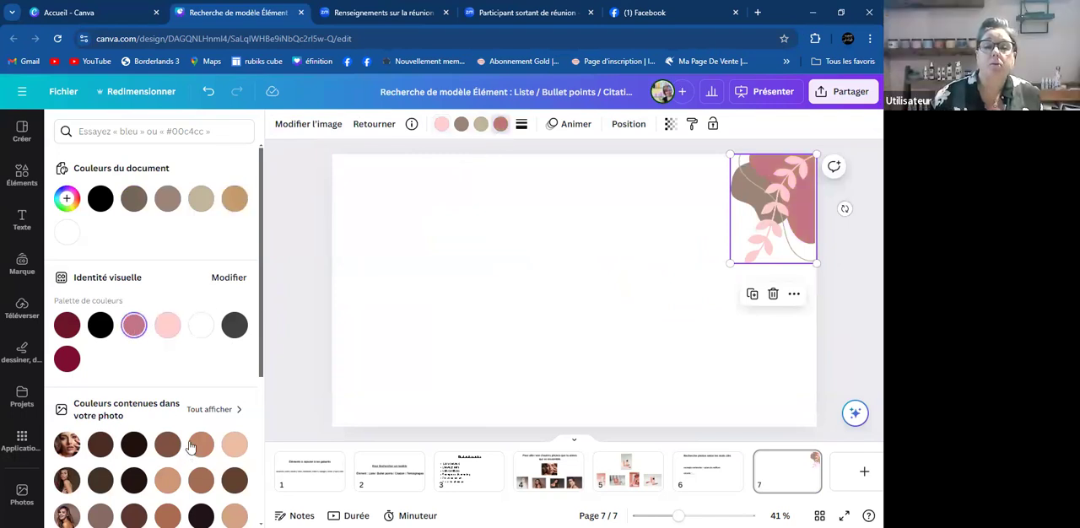
# - Try the brand palette's dark burgundy on the illustration's thin curved line and set the line back to the document's beige
pyautogui.click(484, 126)
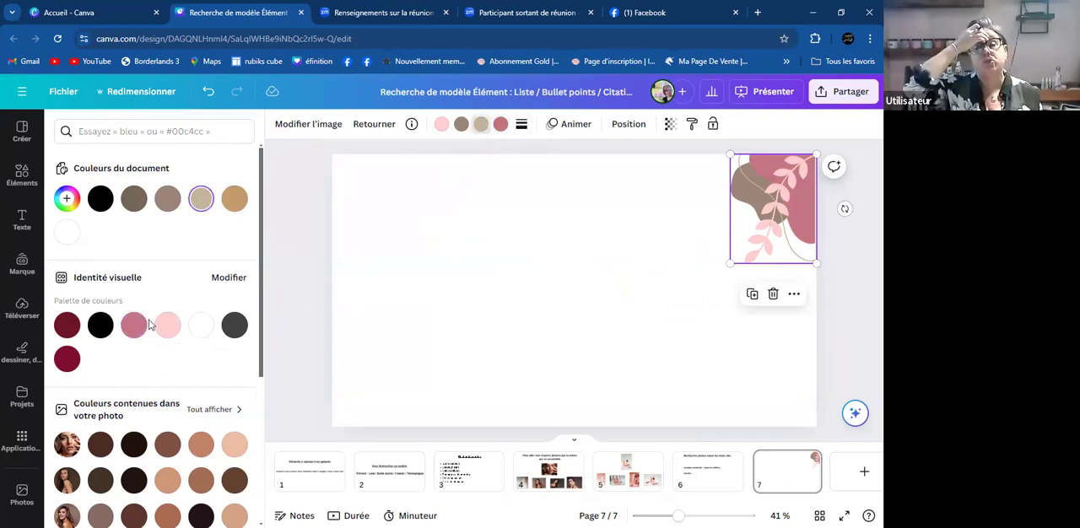
pyautogui.click(69, 331)
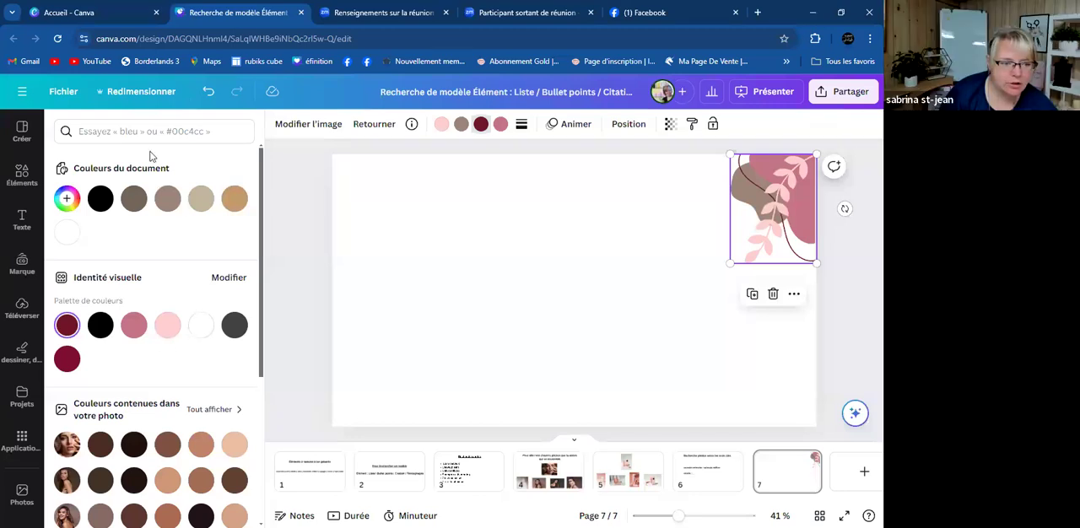
pyautogui.click(201, 198)
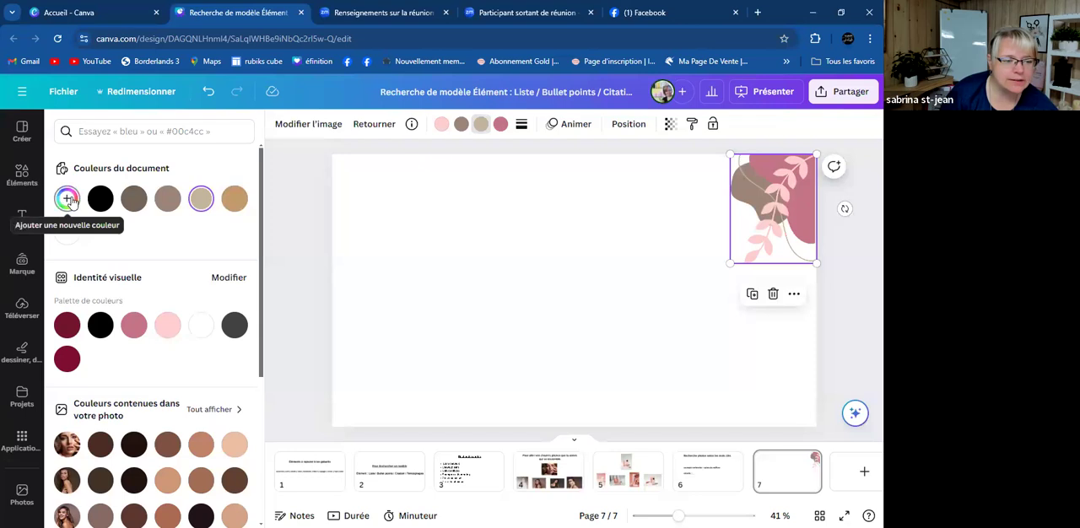
# - Recolour the illustration's thin curved line with the custom green #487451
pyautogui.click(68, 199)
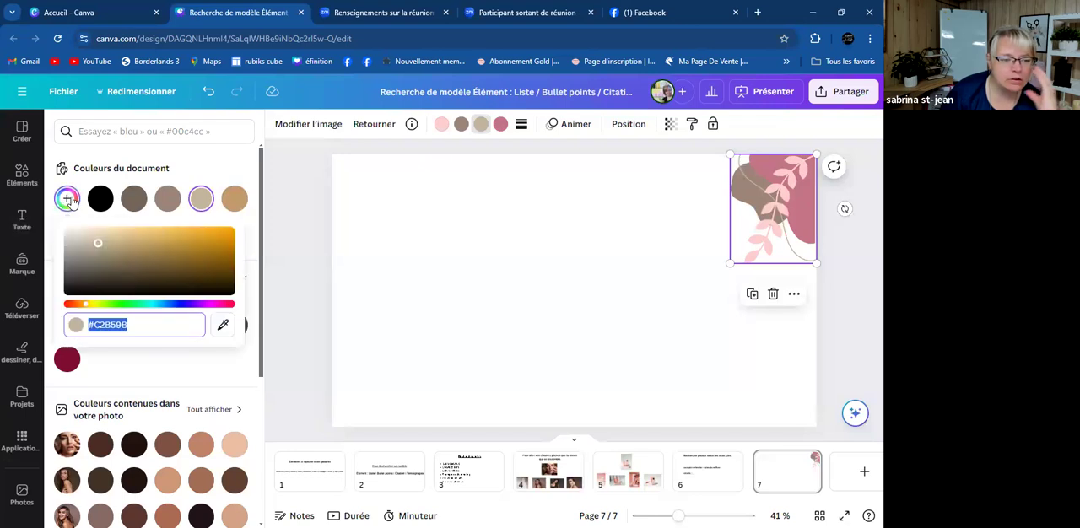
pyautogui.click(85, 304)
pyautogui.click(127, 305)
pyautogui.moveTo(96, 245); pyautogui.dragTo(128, 264)
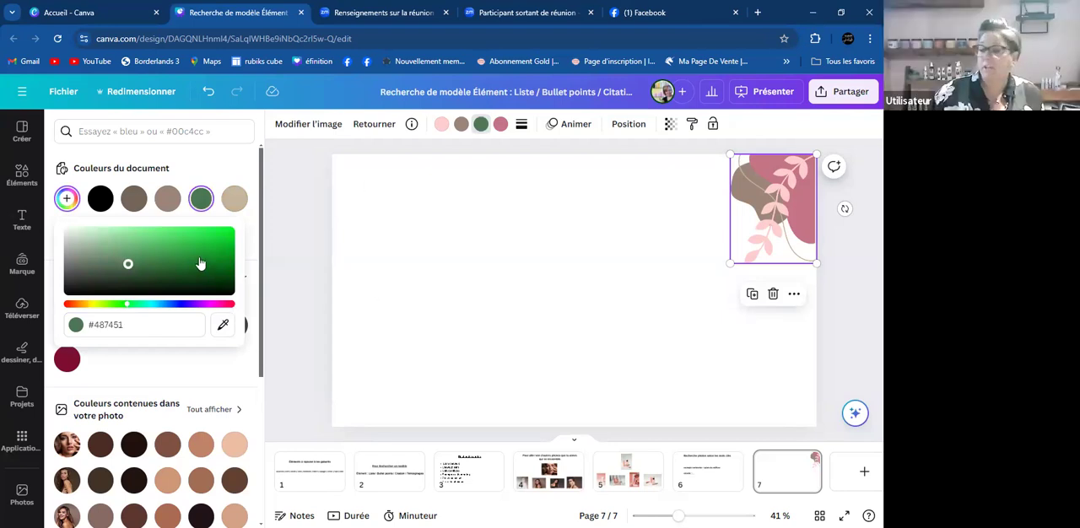
pyautogui.press('Escape')
pyautogui.click(481, 283)
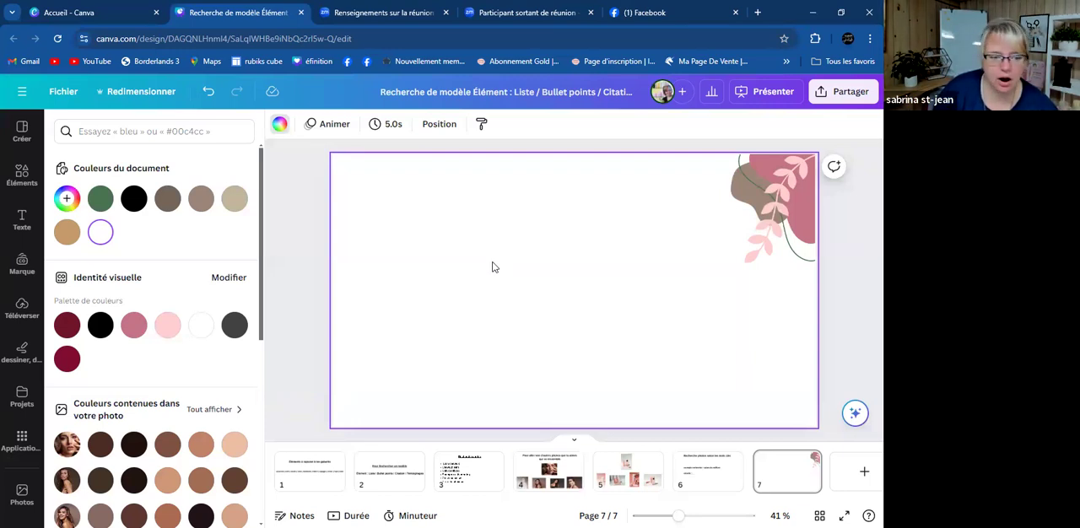
# - Try the brand palette's black, light pink, dark grey and burgundy as page 7's background and return it to white
pyautogui.click(99, 325)
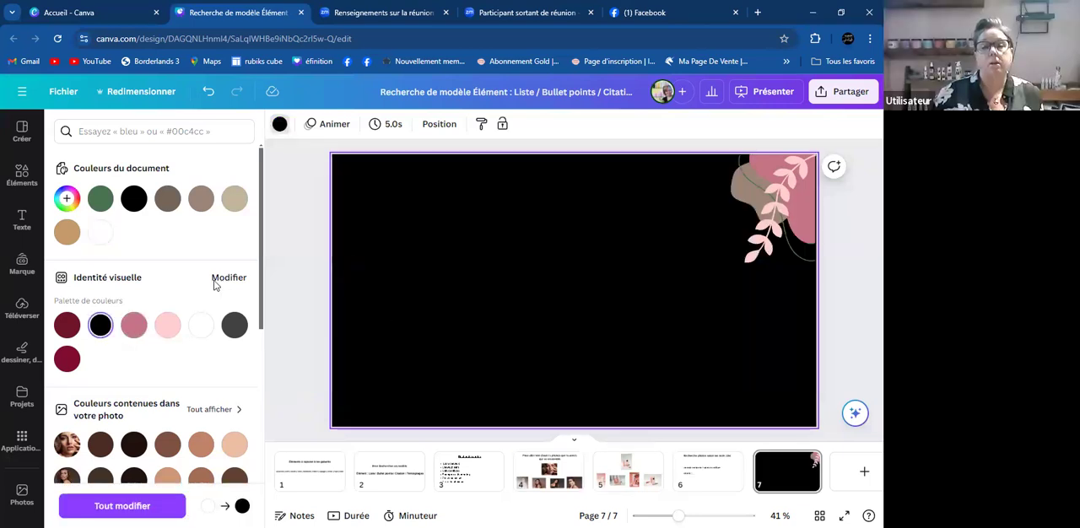
pyautogui.click(201, 325)
pyautogui.click(167, 324)
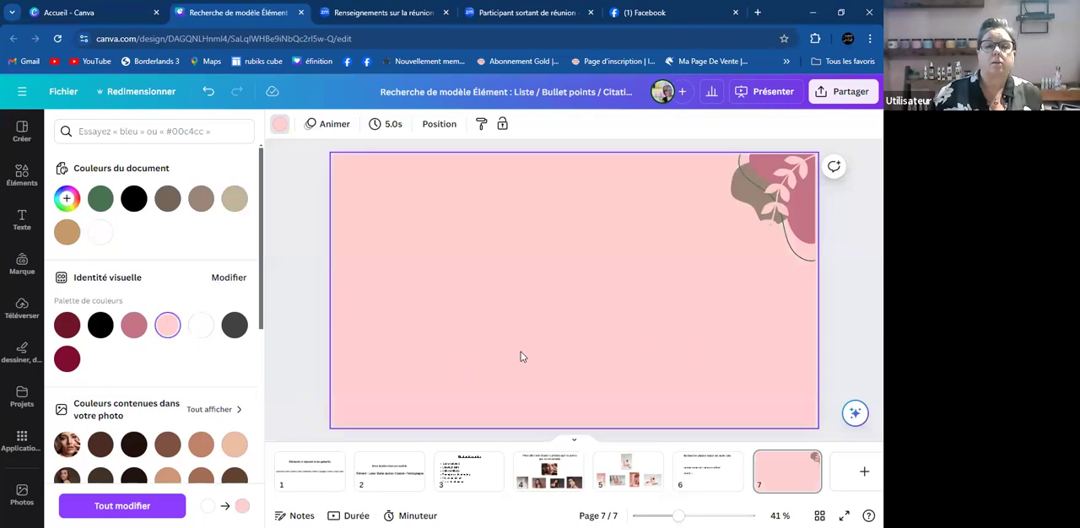
pyautogui.click(234, 325)
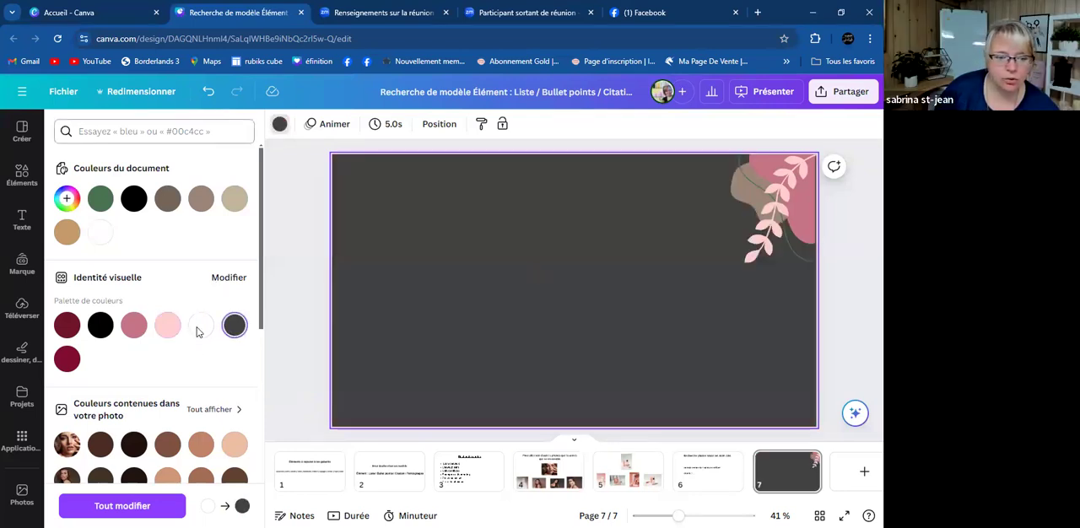
pyautogui.click(167, 325)
pyautogui.click(67, 359)
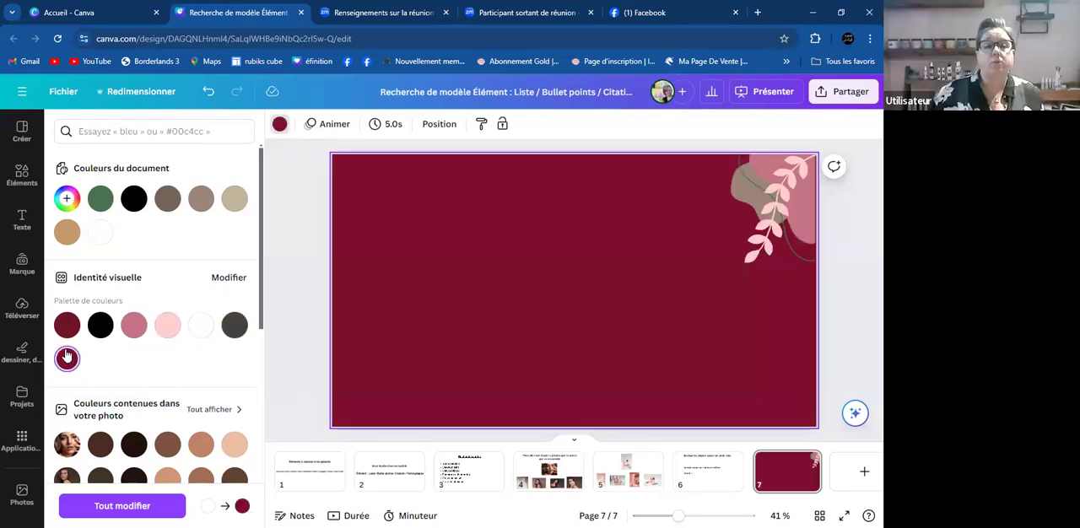
pyautogui.click(234, 327)
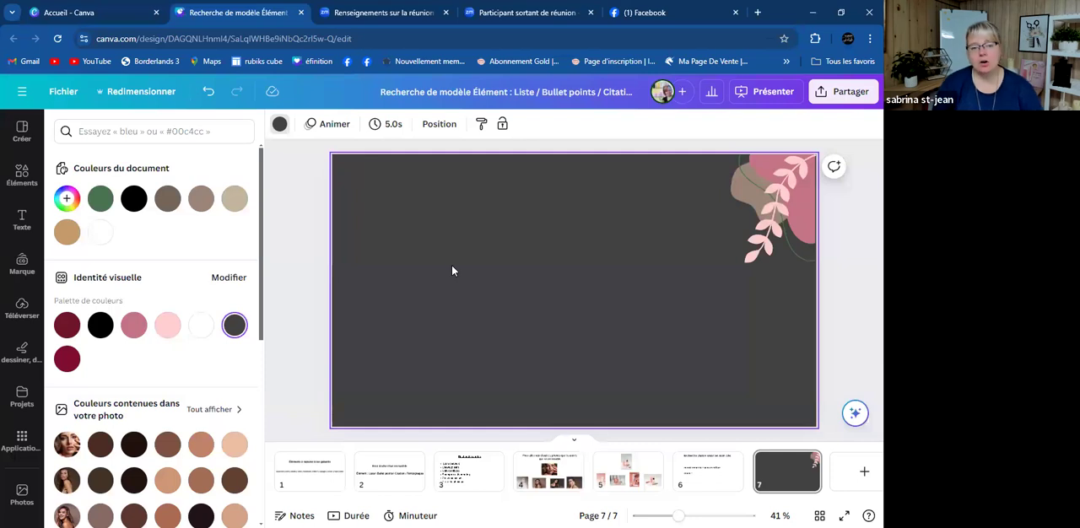
pyautogui.hotkey('ctrl', 'z')
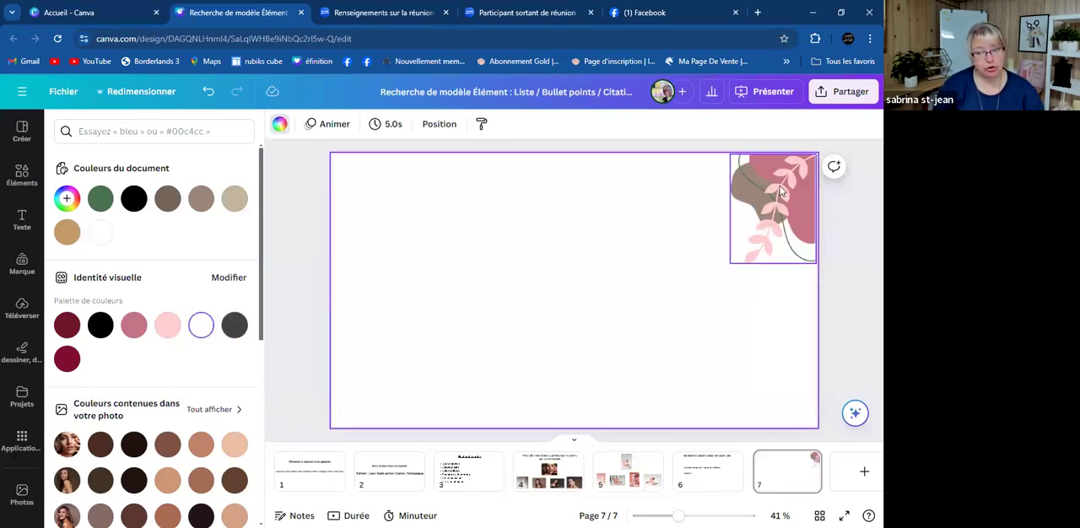
# - Remove the recoloured illustration from page 7 and open the full set of magic recommendations related to it in the Minimalist results
pyautogui.hotkey('ctrl', 'z')
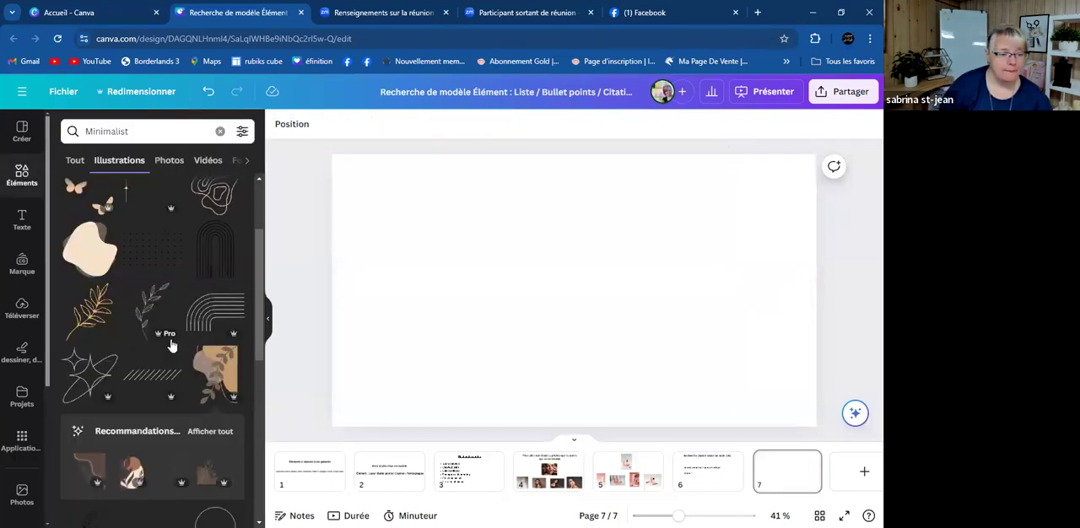
pyautogui.scroll(-3, 170, 338)
pyautogui.scroll(-2, 170, 339)
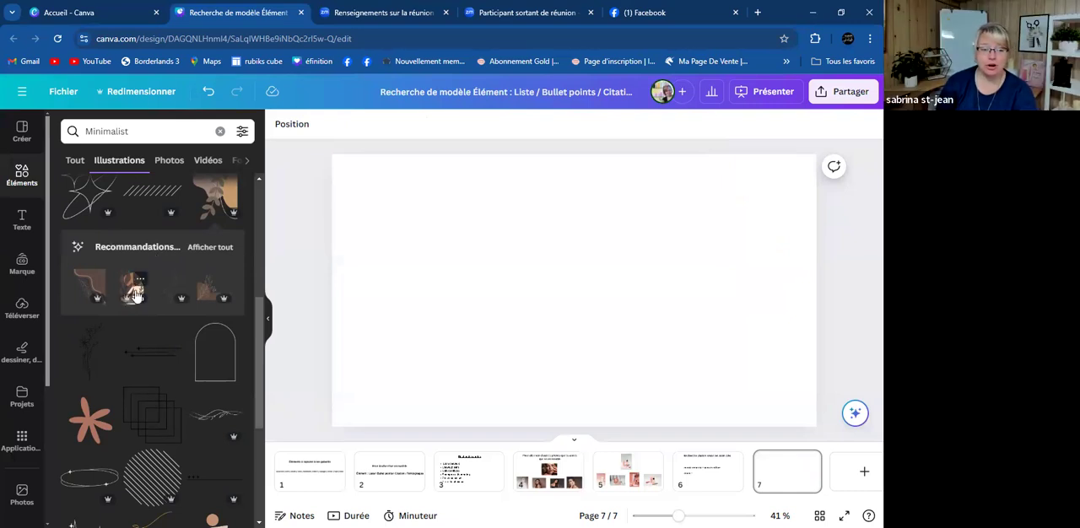
pyautogui.scroll(3, 161, 306)
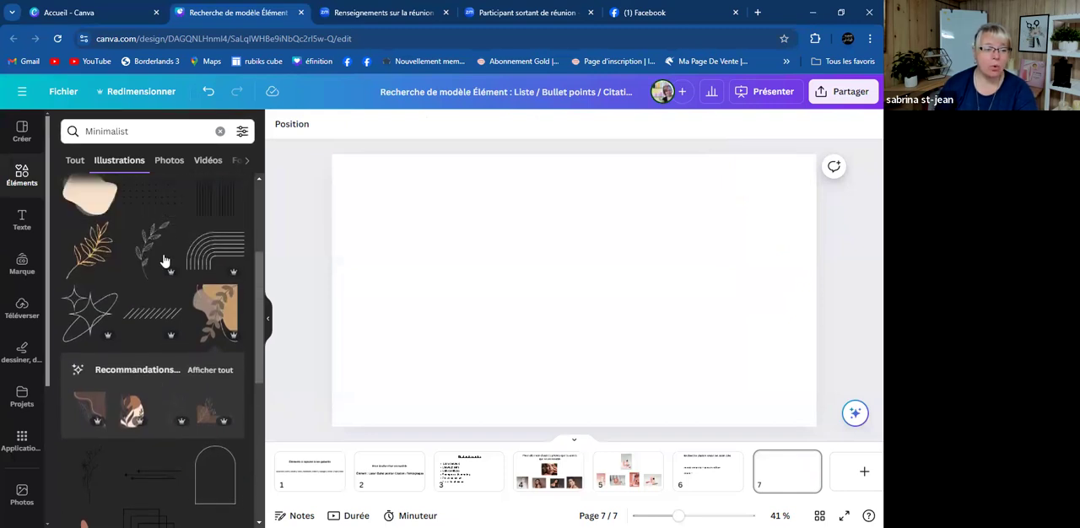
pyautogui.scroll(3, 163, 287)
pyautogui.scroll(-5, 163, 329)
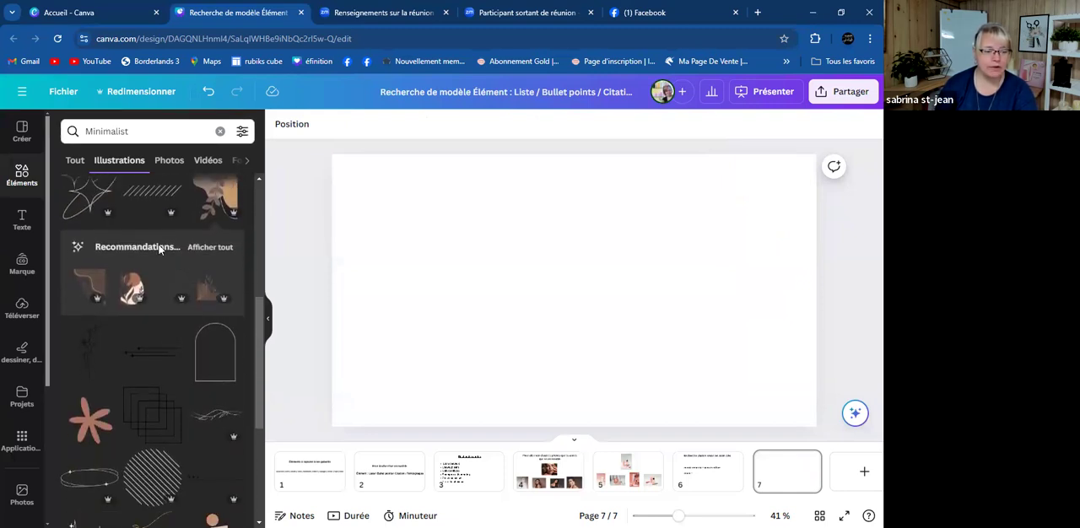
pyautogui.click(199, 249)
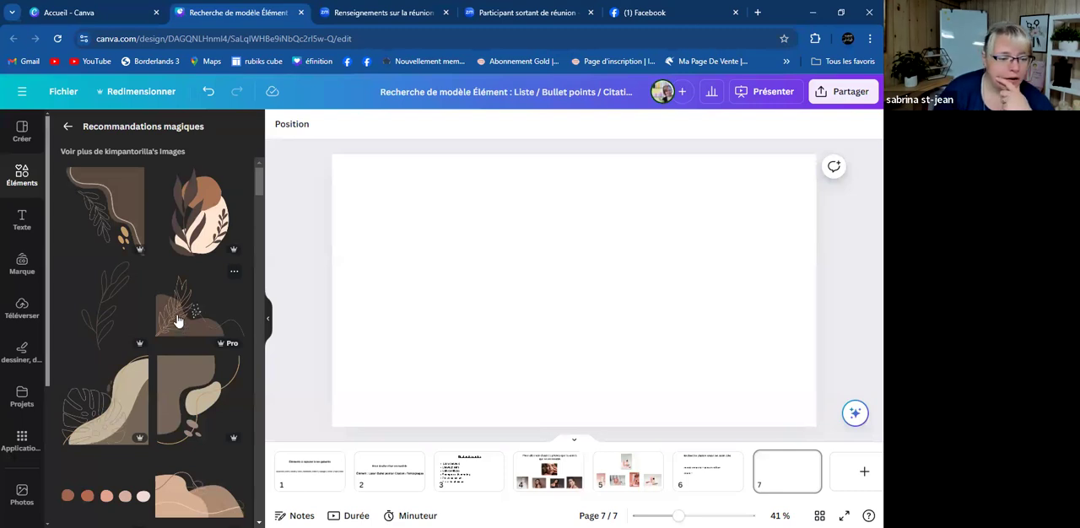
# - Insert the bunch of green leafy stems from the magic recommendations on page 7
pyautogui.scroll(-5, 176, 319)
pyautogui.scroll(-3, 177, 321)
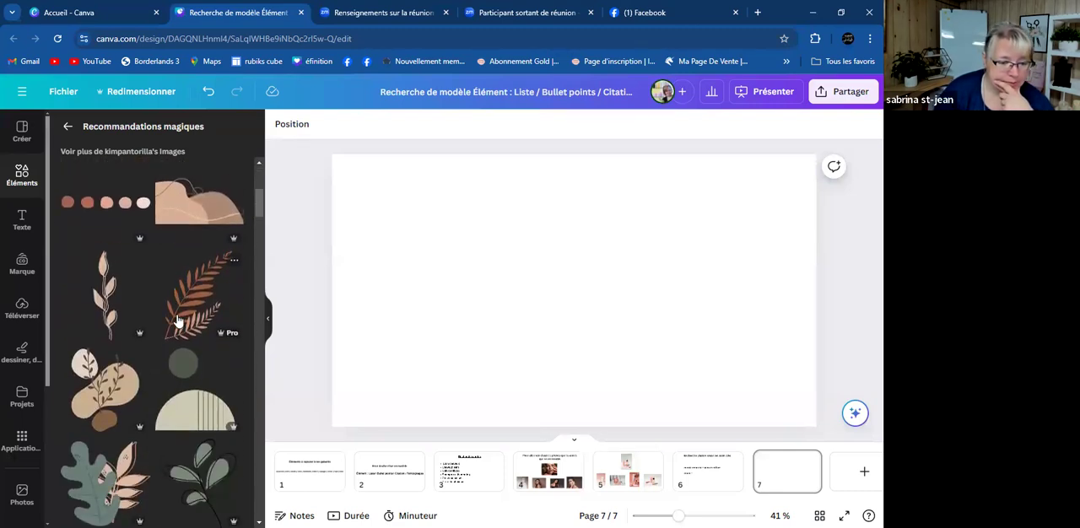
pyautogui.scroll(-2, 177, 320)
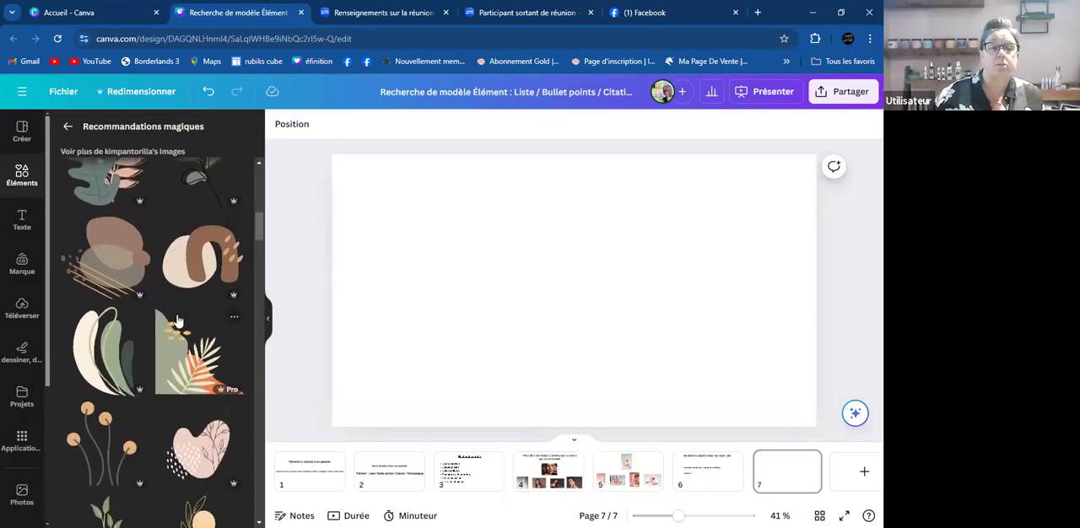
pyautogui.scroll(-2, 177, 320)
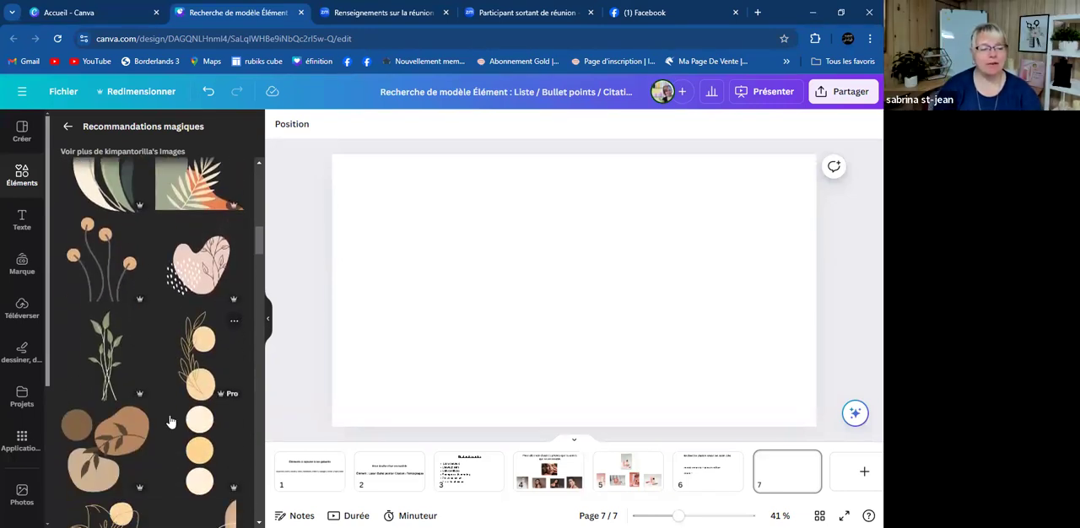
pyautogui.click(108, 363)
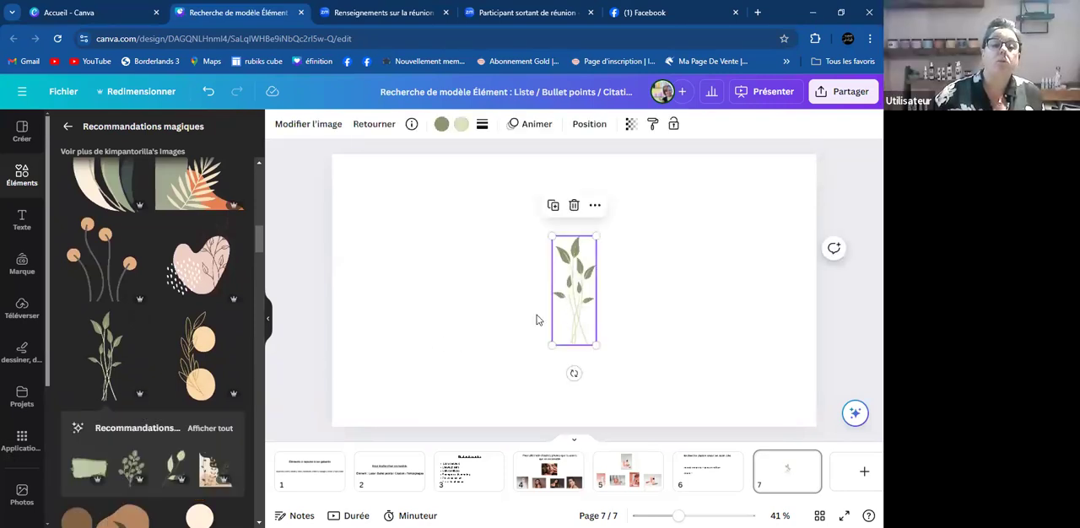
# - Try the cream and green long-leaf element near the page's lower-left corner and delete it
pyautogui.scroll(1, 162, 365)
pyautogui.click(106, 228)
pyautogui.moveTo(591, 331); pyautogui.dragTo(295, 426)
pyautogui.press('Delete')
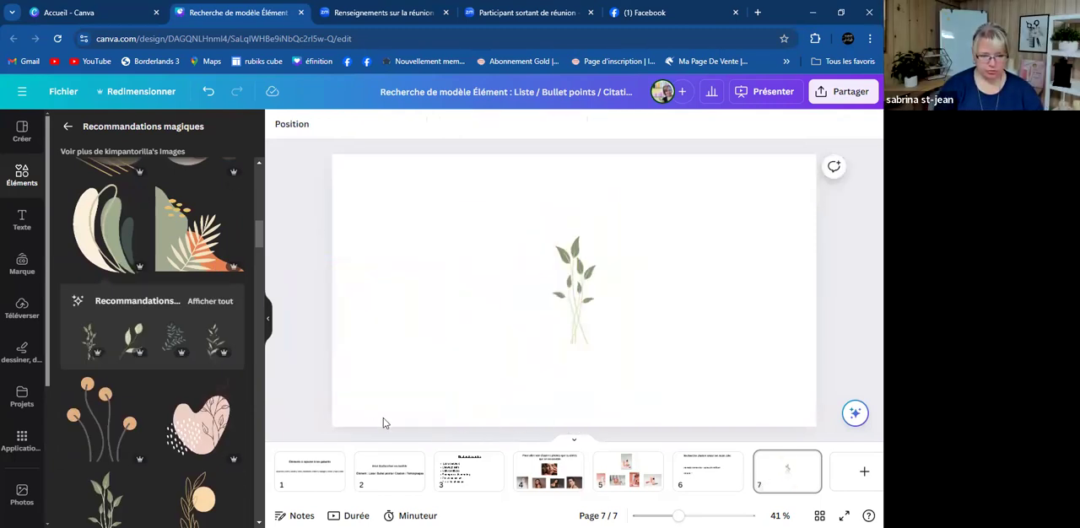
# - Insert the green and orange corner illustration with palm leaves and place it in the page's lower-left corner
pyautogui.click(219, 267)
pyautogui.moveTo(576, 313); pyautogui.dragTo(381, 385)
pyautogui.click(546, 400)
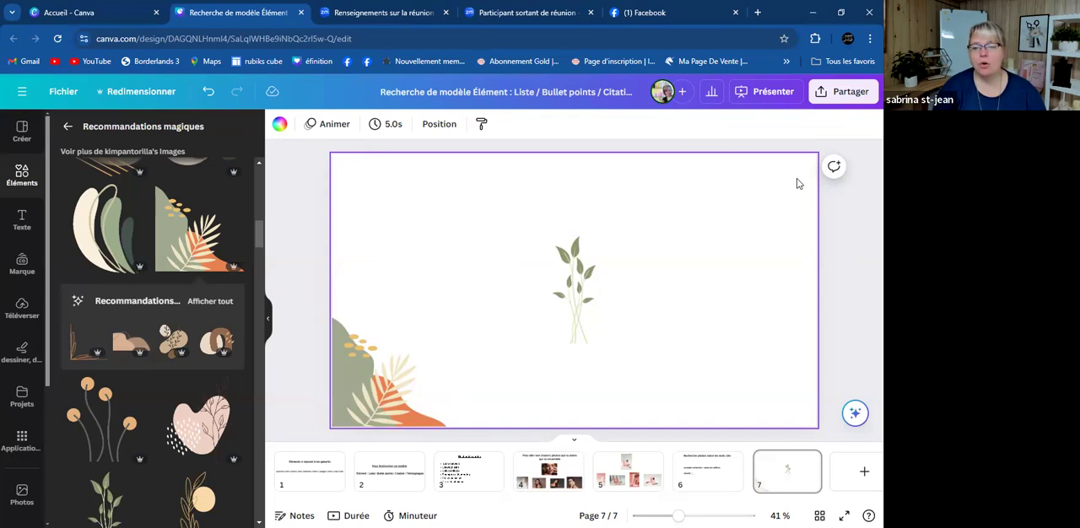
# - Duplicate the palm-leaf corner illustration and fit the copy, rotated 180 degrees, into the page's upper-right corner
pyautogui.click(393, 395)
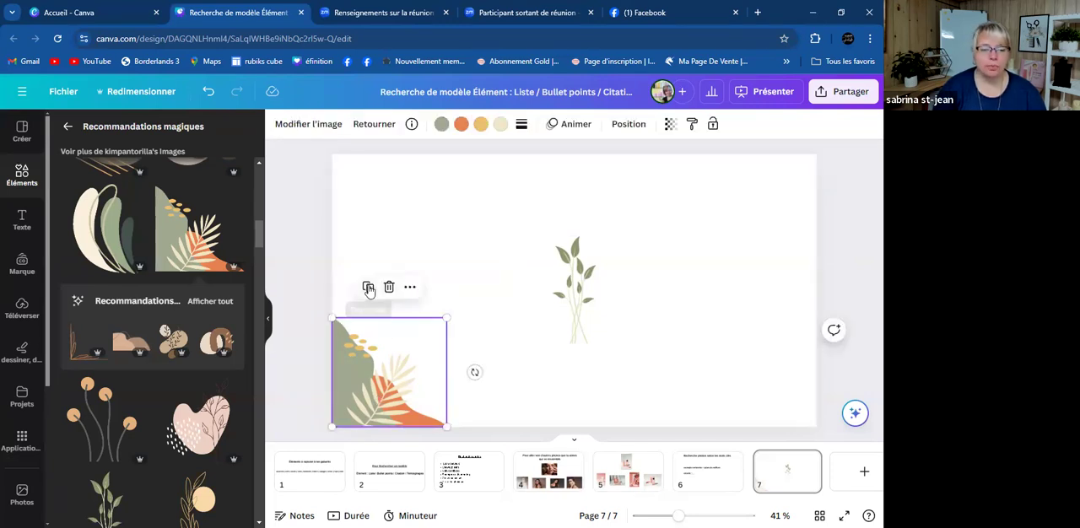
pyautogui.moveTo(387, 376); pyautogui.dragTo(706, 225)
pyautogui.moveTo(795, 224); pyautogui.dragTo(754, 210)
# - Delete the green leafy stems from the middle of page 7
pyautogui.click(610, 330)
pyautogui.click(573, 291)
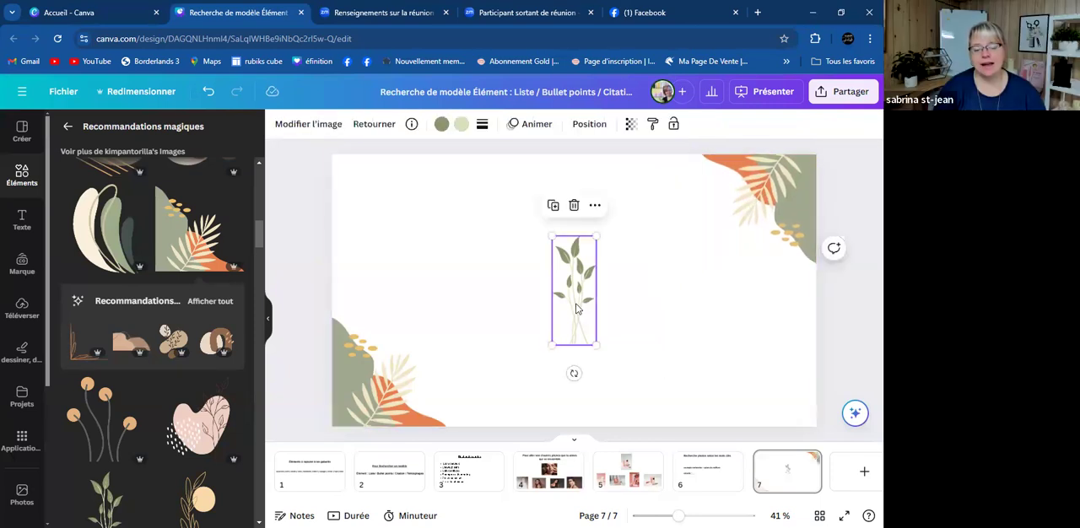
pyautogui.press('Delete')
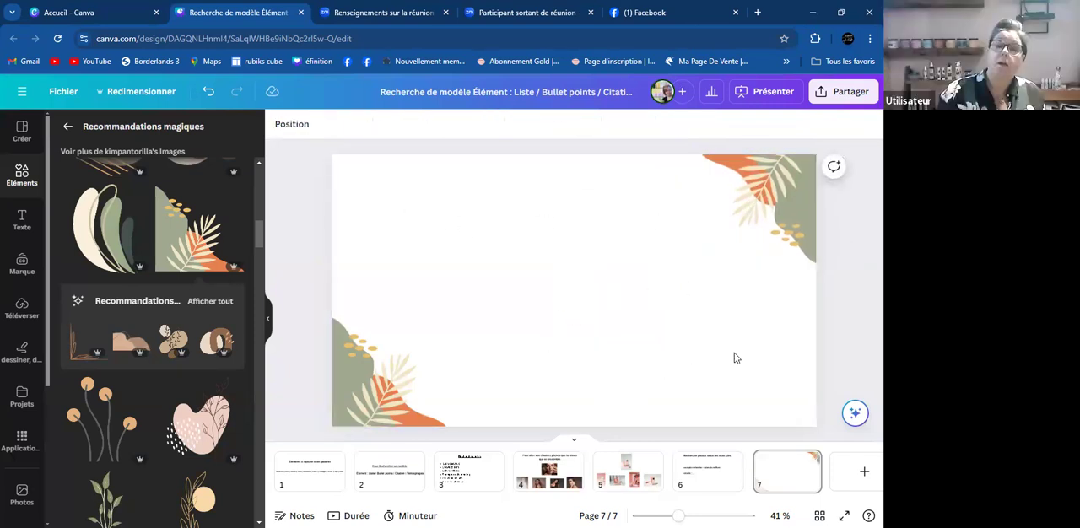
# - Insert the line-art lily with yellow circles and place it at the page's lower edge, right of centre, partly off the page
pyautogui.scroll(-5, 200, 405)
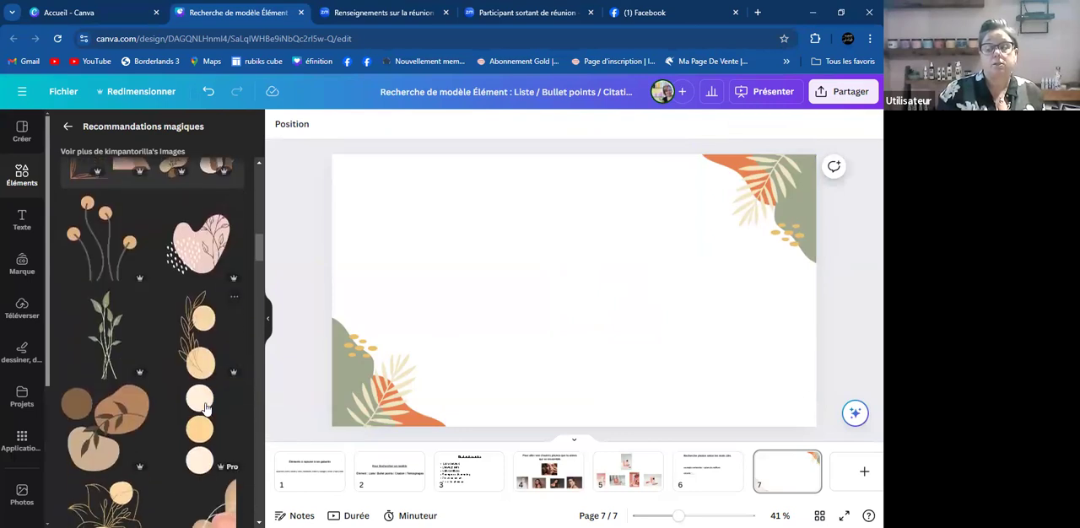
pyautogui.scroll(-2, 187, 426)
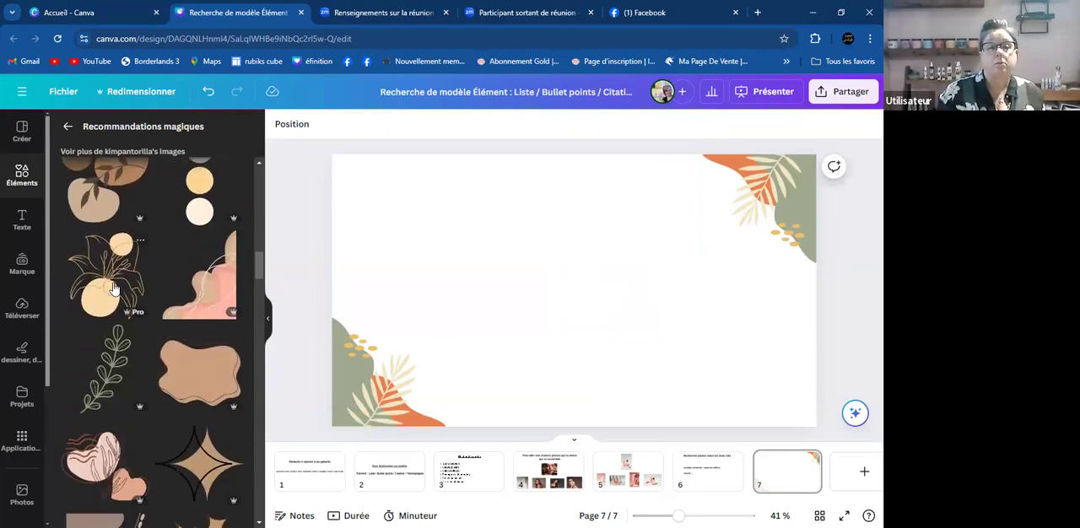
pyautogui.click(126, 304)
pyautogui.moveTo(579, 309); pyautogui.dragTo(662, 403)
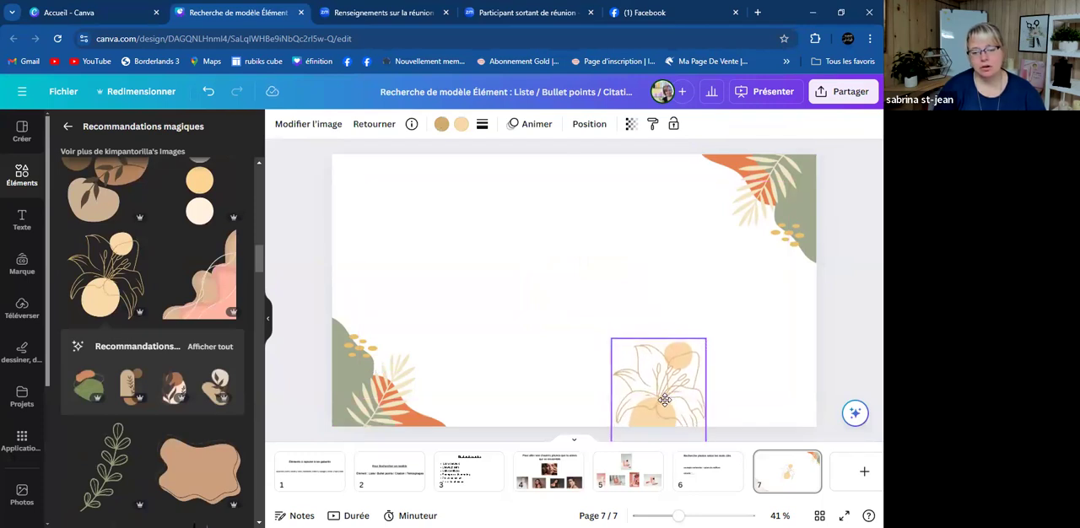
pyautogui.click(438, 209)
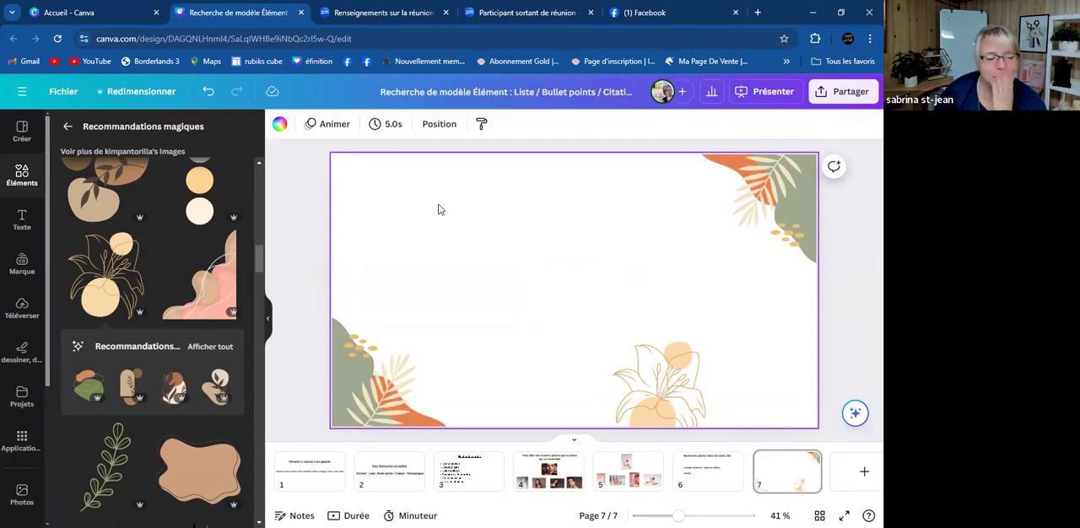
# - Browse further through the magic recommendations for matching illustrations in the same style
pyautogui.scroll(-3, 23, 386)
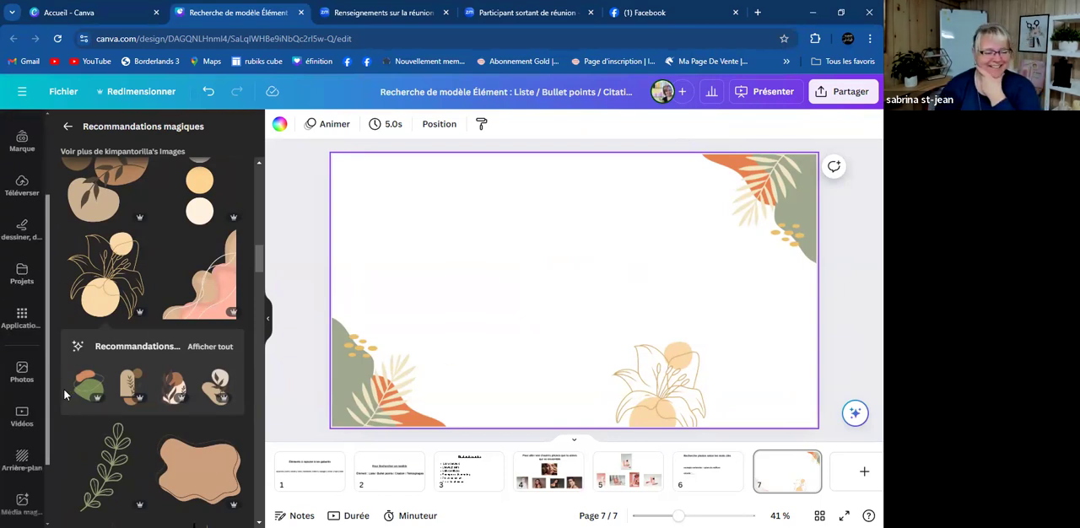
pyautogui.scroll(-5, 93, 399)
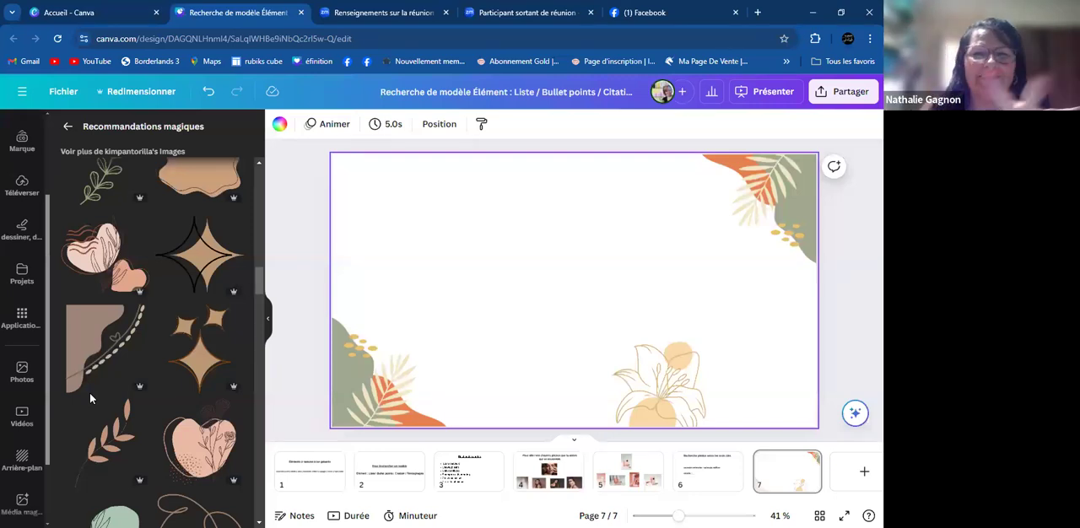
pyautogui.moveTo(93, 405)
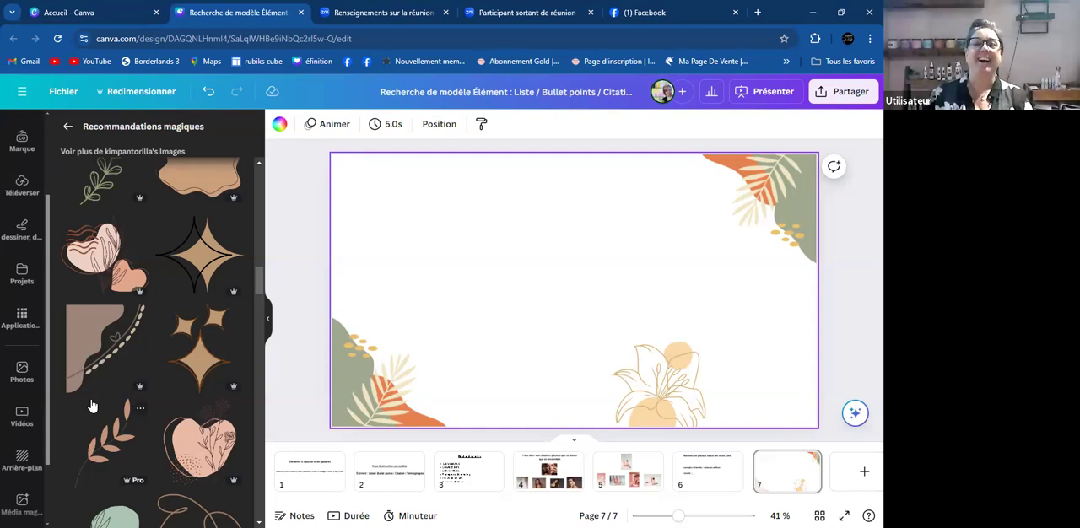
pyautogui.scroll(-3, 127, 441)
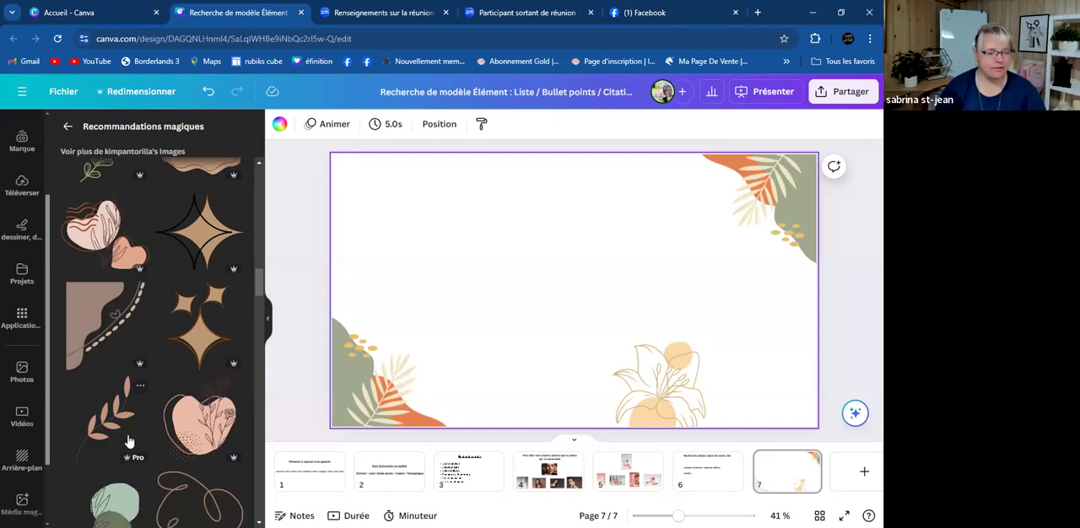
pyautogui.scroll(-1, 127, 441)
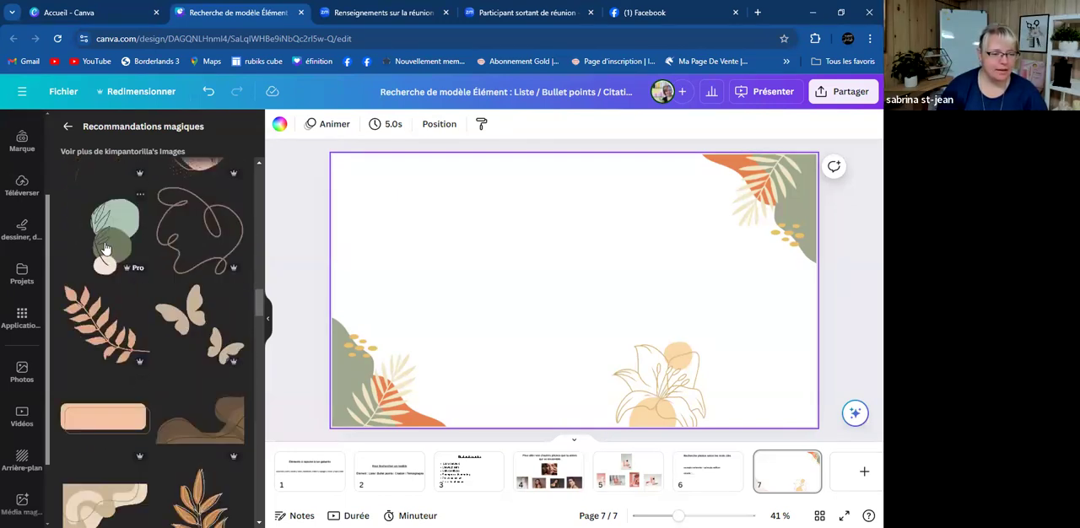
pyautogui.scroll(-1, 144, 345)
pyautogui.scroll(-5, 150, 347)
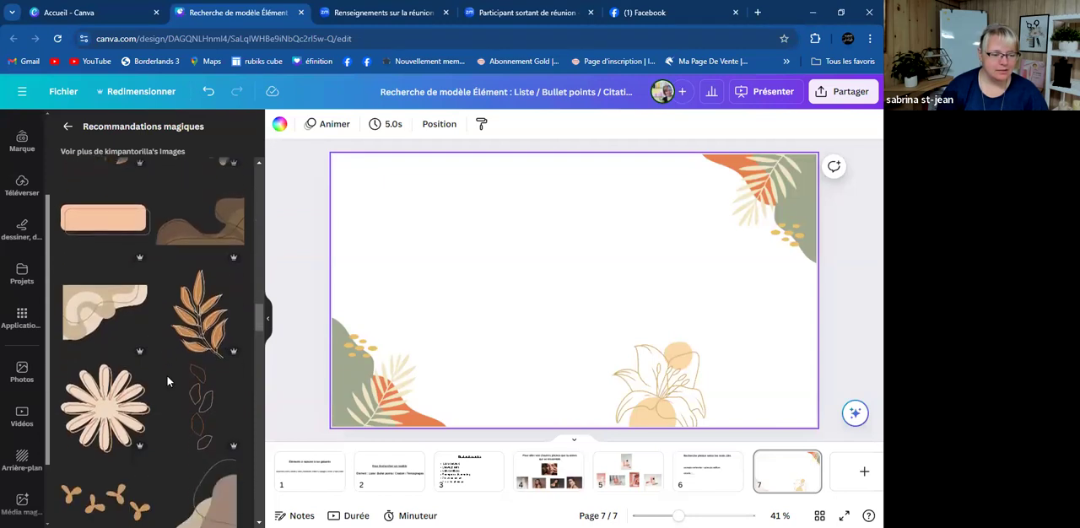
pyautogui.scroll(-2, 170, 379)
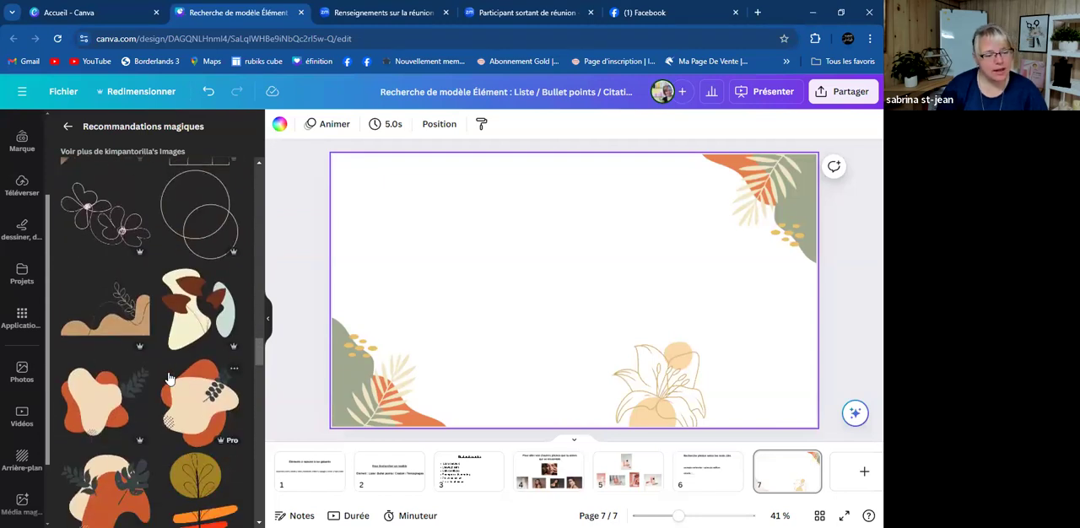
# - Move the line-art lily further right and slightly lower along the page's lower edge
pyautogui.moveTo(679, 386); pyautogui.dragTo(720, 402)
pyautogui.click(405, 254)
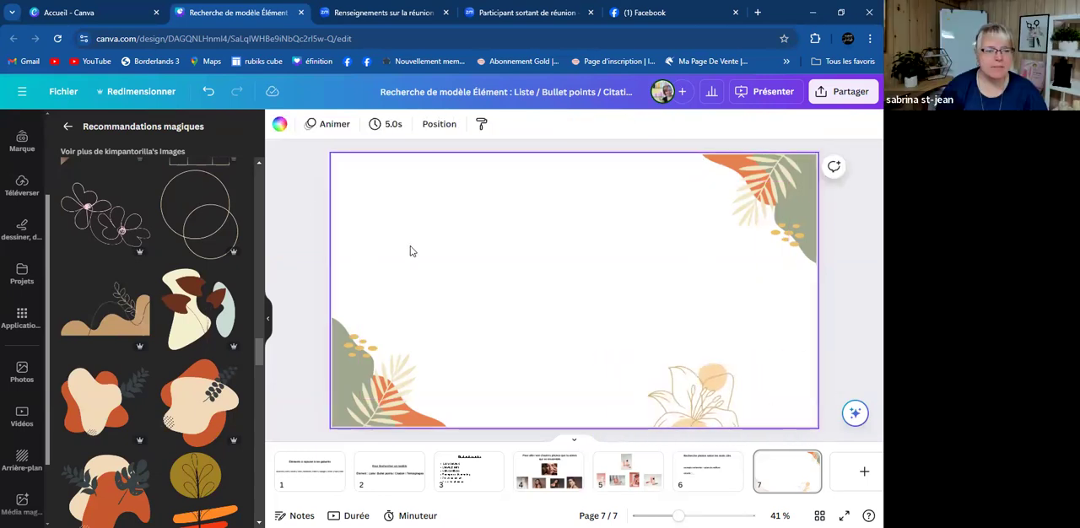
# - Return from the magic recommendations to the first illustration results for Minimalist
pyautogui.click(62, 125)
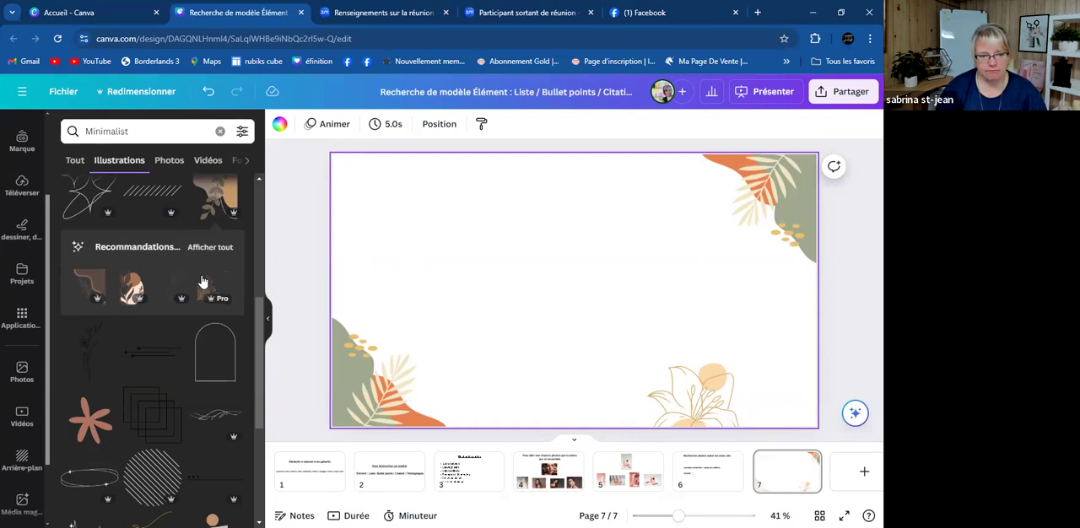
pyautogui.scroll(5, 206, 260)
pyautogui.click(154, 128)
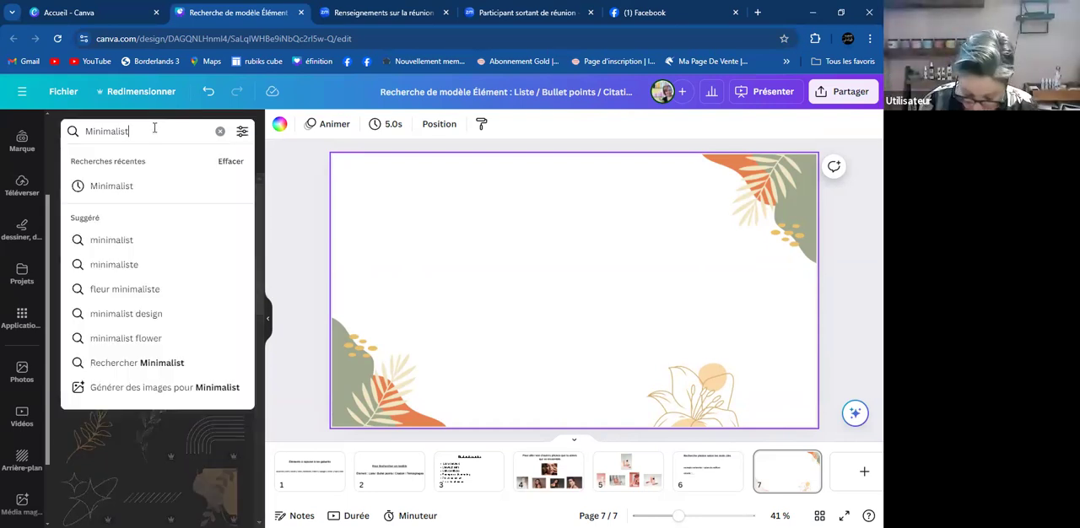
pyautogui.press('BackSpace')
pyautogui.press('BackSpace')
pyautogui.press('BackSpace')
pyautogui.press('BackSpace')
pyautogui.press('BackSpace')
pyautogui.press('BackSpace')
pyautogui.press('BackSpace')
pyautogui.press('BackSpace')
pyautogui.press('BackSpace')
pyautogui.press('BackSpace')
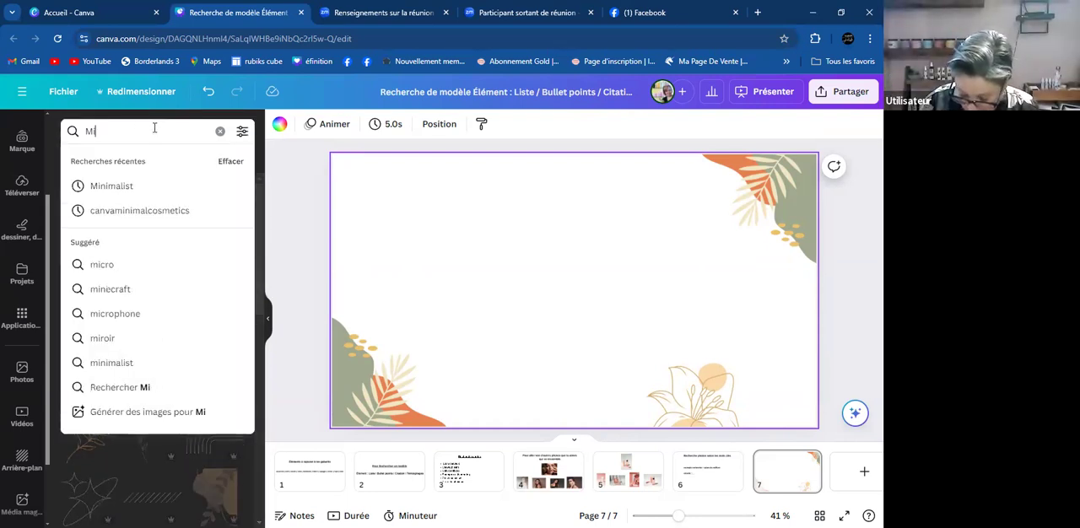
# - Copy the word "Pattern" from the keyword list on page 1
pyautogui.click(303, 476)
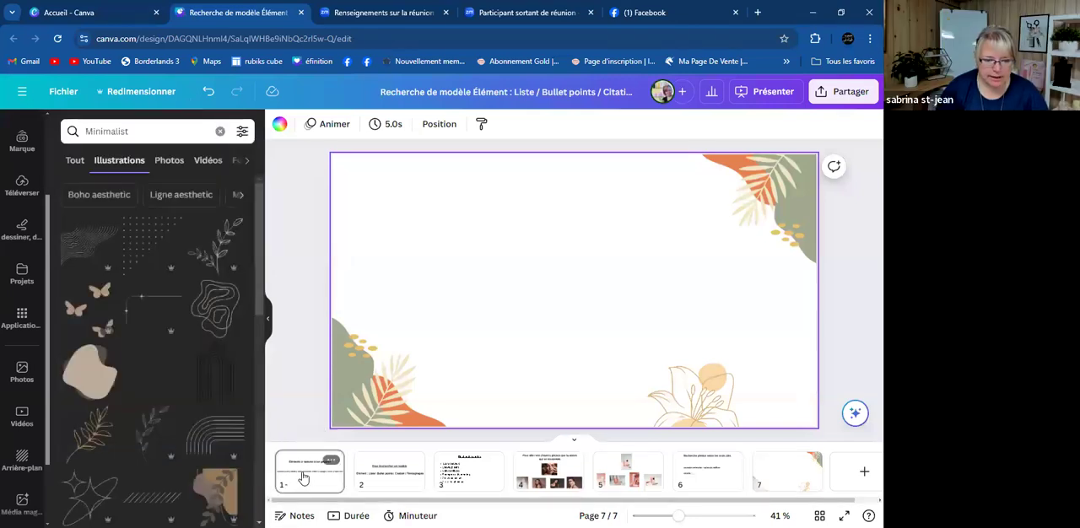
pyautogui.click(625, 291)
pyautogui.click(627, 291)
pyautogui.moveTo(630, 291); pyautogui.dragTo(591, 291)
pyautogui.hotkey('ctrl', 'c')
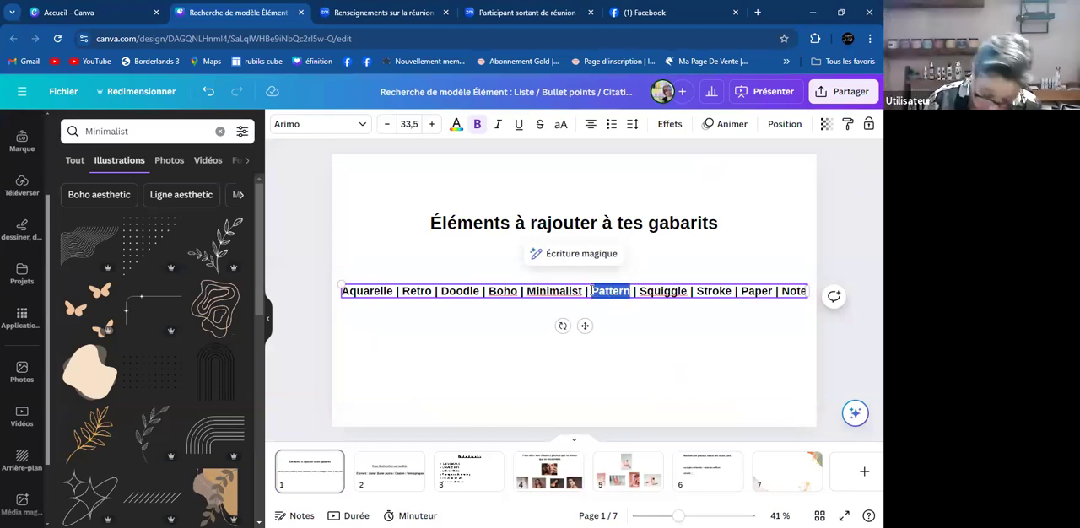
pyautogui.rightClick(607, 294)
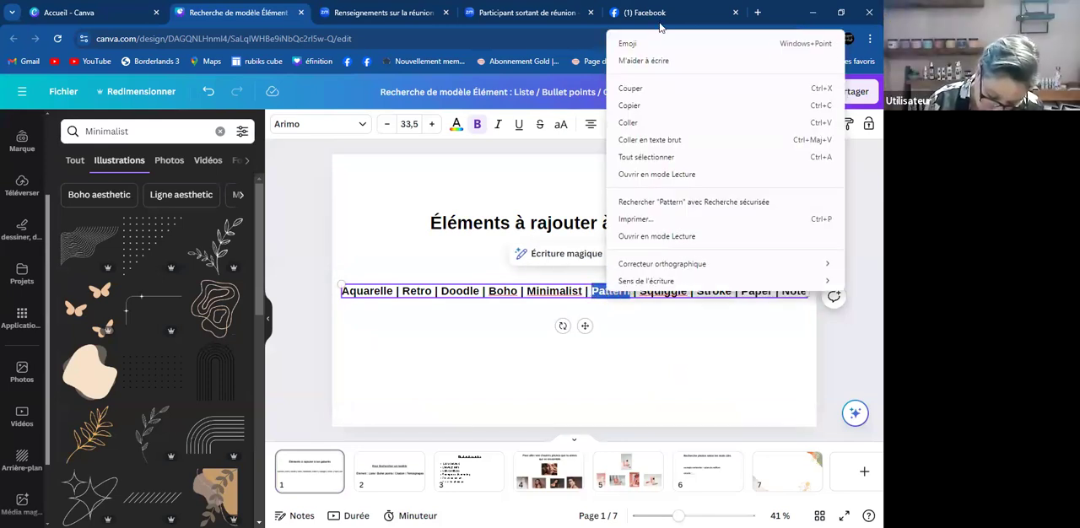
pyautogui.click(637, 108)
pyautogui.click(592, 359)
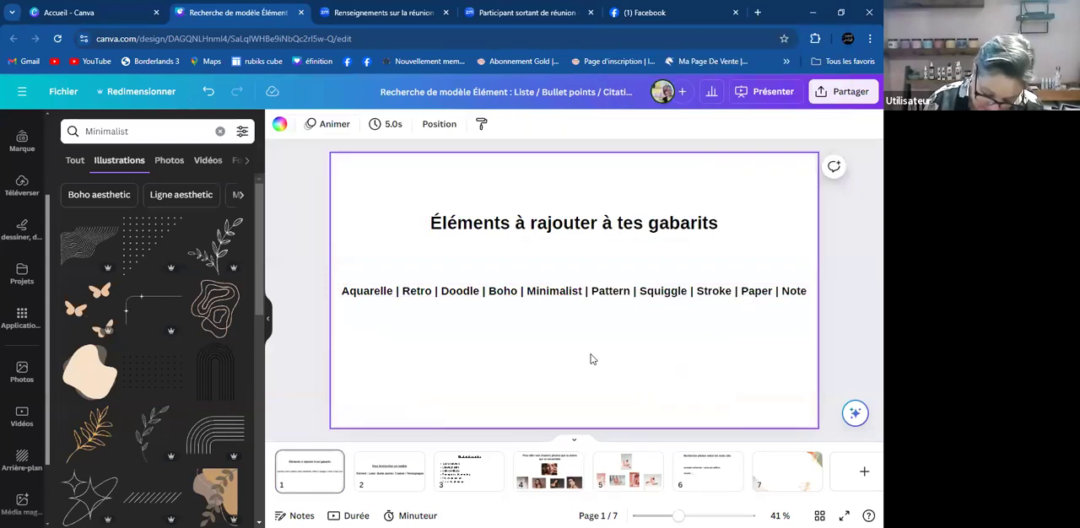
# - Clear page 7 by deleting both leafy corner illustrations and the line-art lily
pyautogui.click(780, 472)
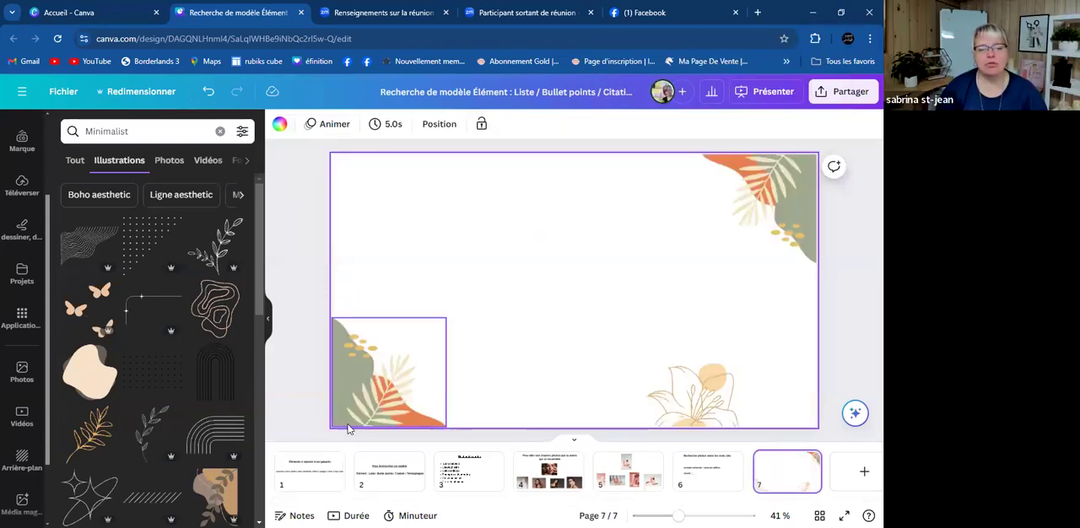
pyautogui.click(770, 192)
pyautogui.press('Delete')
pyautogui.click(706, 381)
pyautogui.press('Delete')
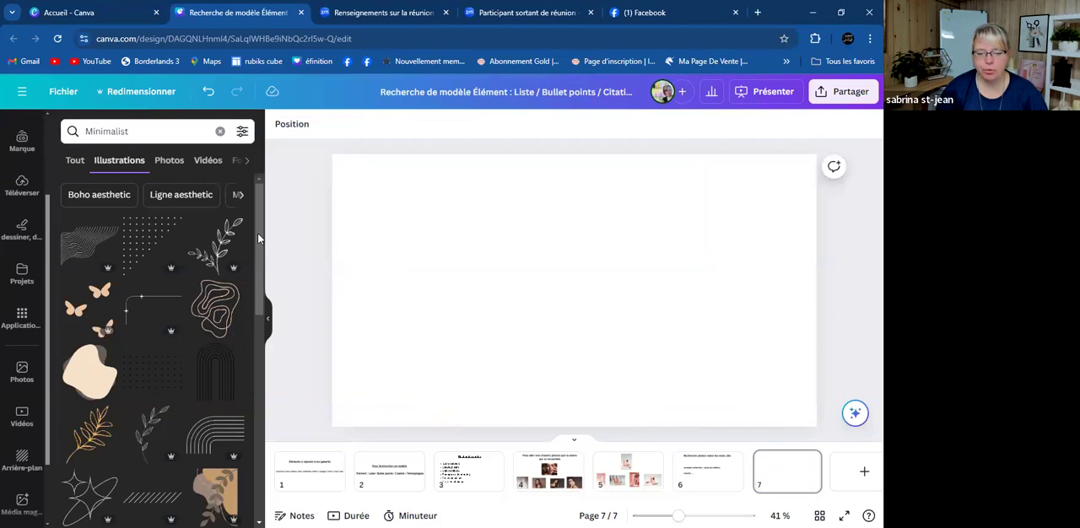
# - Replace the Minimalist search term with the copied word "Pattern" and search the illustrations
pyautogui.scroll(3, 22, 237)
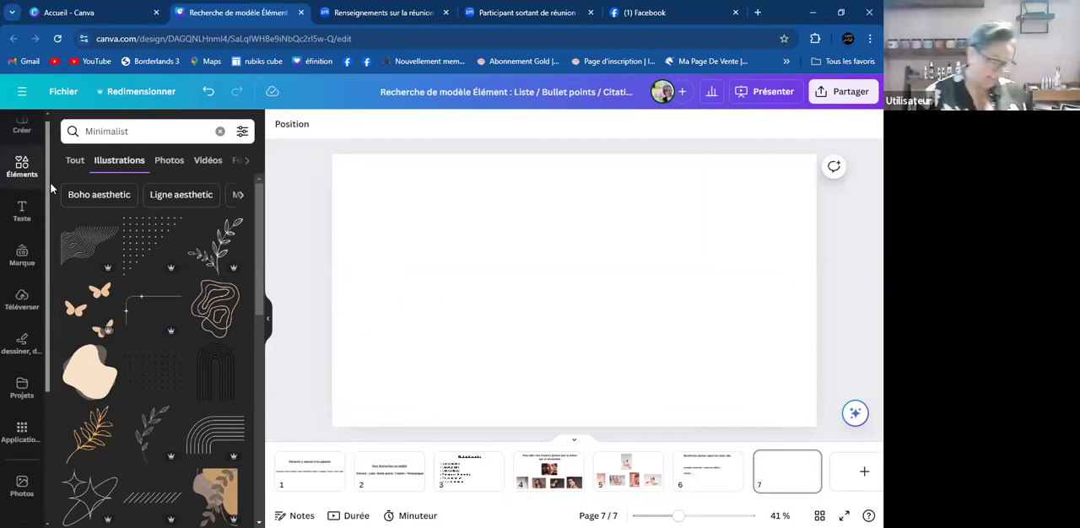
pyautogui.click(166, 129)
pyautogui.press('BackSpace')
pyautogui.press('BackSpace')
pyautogui.press('BackSpace')
pyautogui.press('BackSpace')
pyautogui.press('BackSpace')
pyautogui.press('BackSpace')
pyautogui.press('BackSpace')
pyautogui.press('BackSpace')
pyautogui.press('BackSpace')
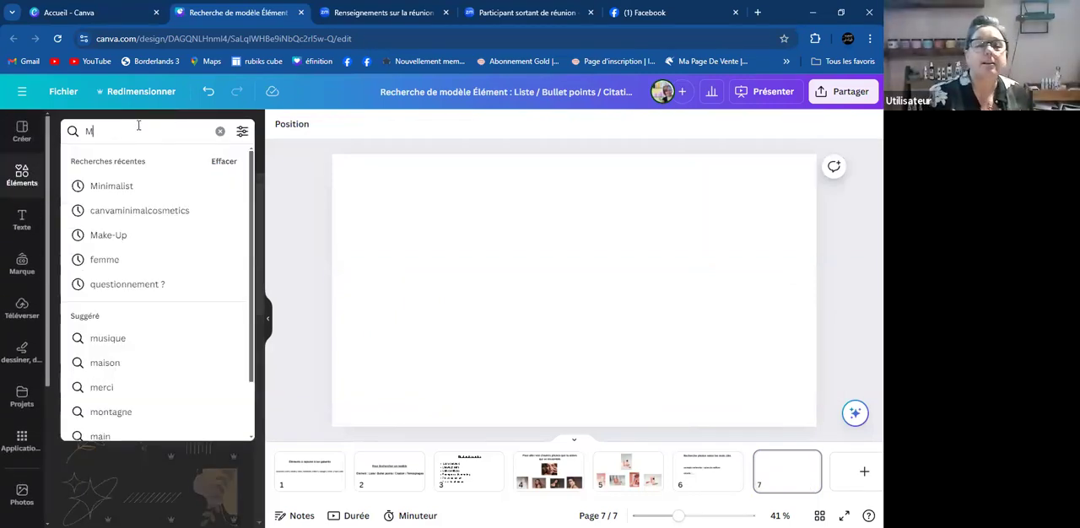
pyautogui.rightClick(129, 132)
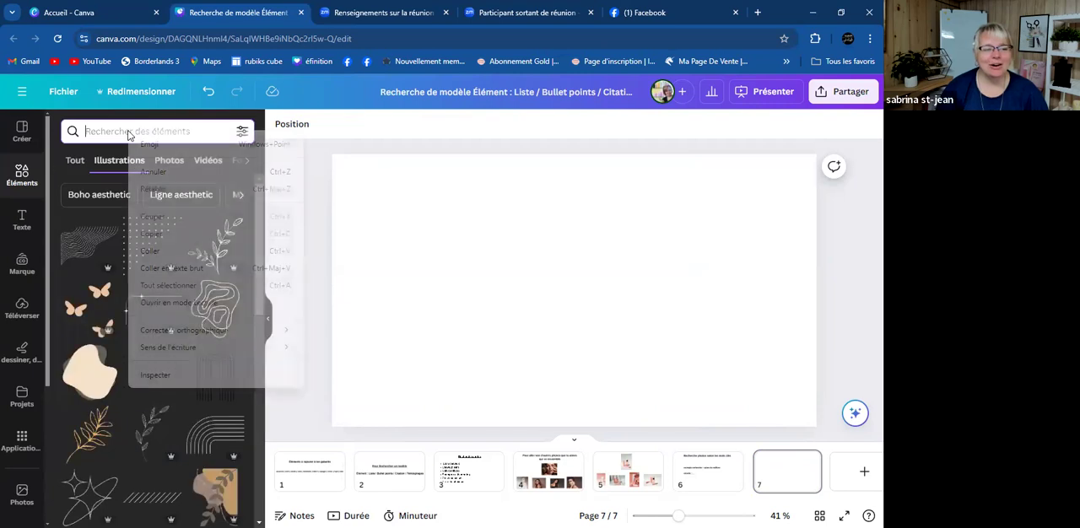
pyautogui.click(152, 251)
pyautogui.press('Return')
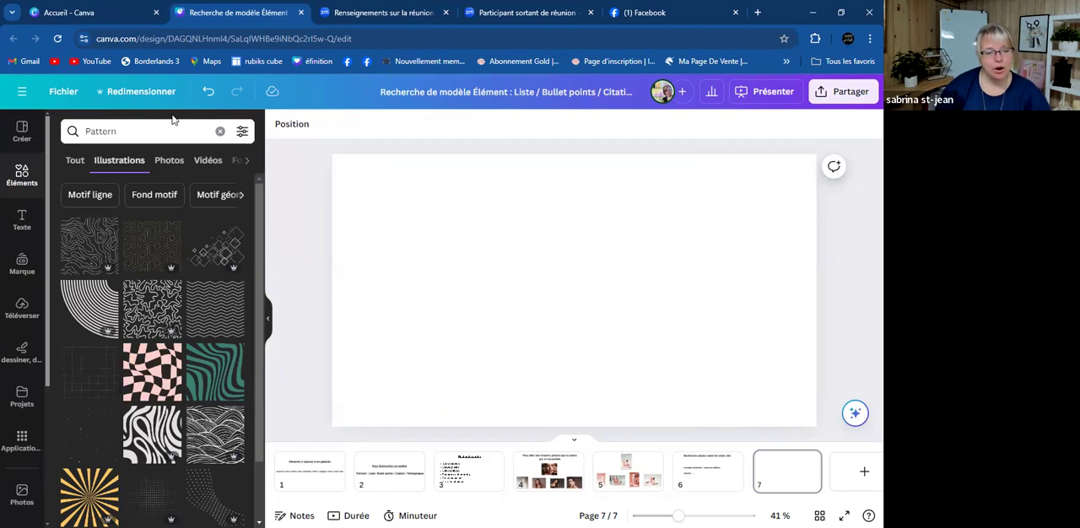
# - Insert the pattern of overlapping outlined diamonds and place it in the lower-right corner of page 7
pyautogui.scroll(-3, 197, 316)
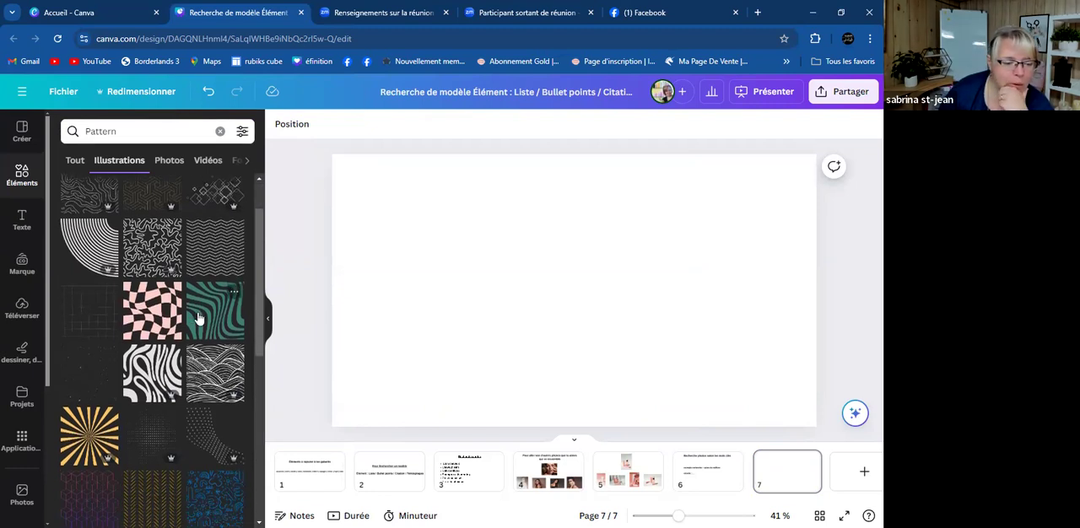
pyautogui.scroll(-2, 200, 316)
pyautogui.scroll(4, 202, 308)
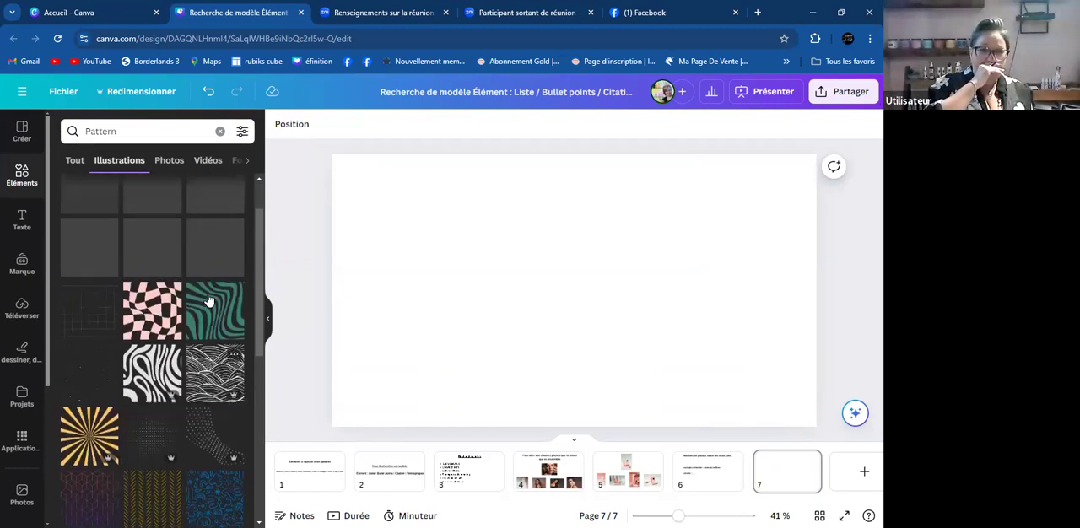
pyautogui.click(217, 251)
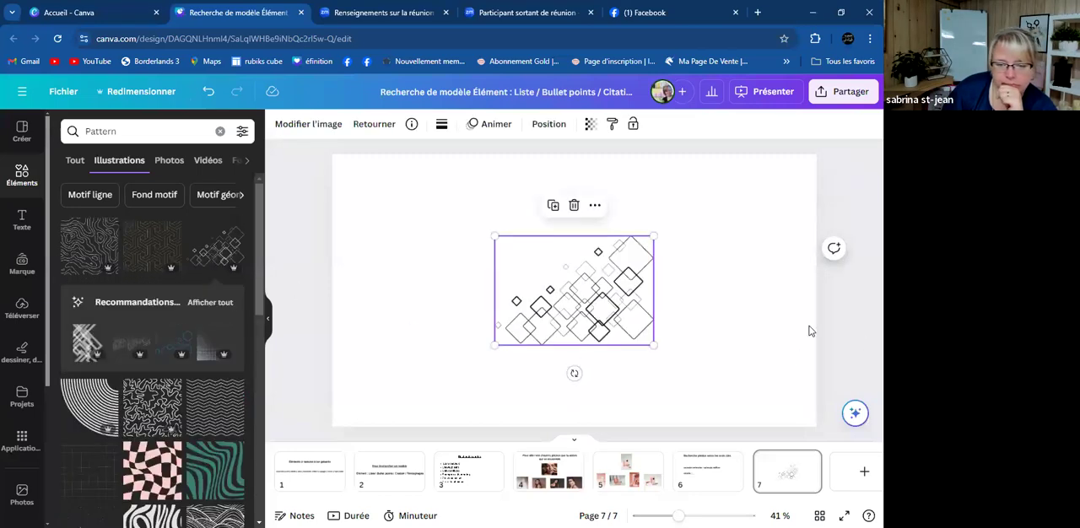
pyautogui.moveTo(593, 315); pyautogui.dragTo(756, 397)
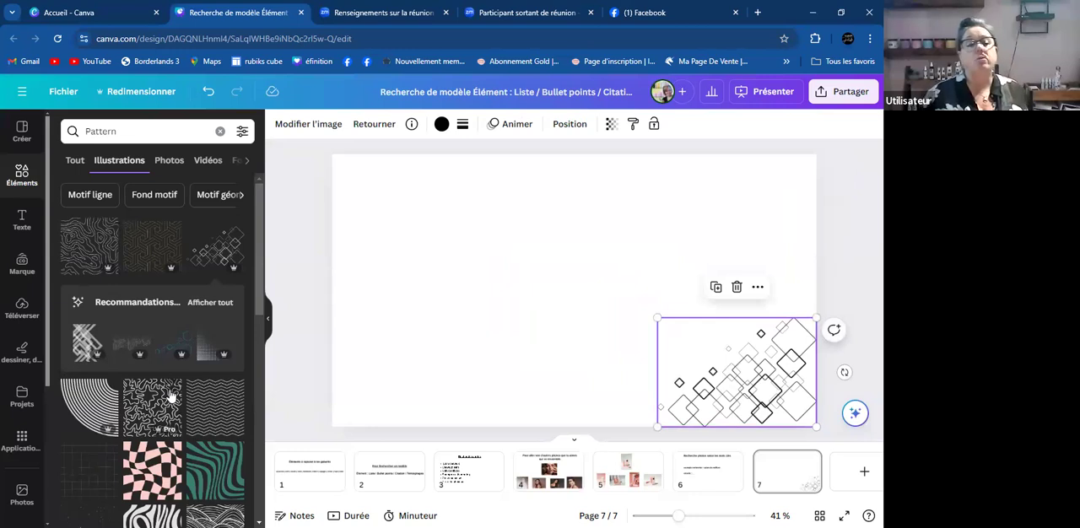
# - Insert the pink speckle pattern and place it over the page's lower-left corner, partly off the page
pyautogui.scroll(-2, 172, 391)
pyautogui.scroll(-8, 171, 390)
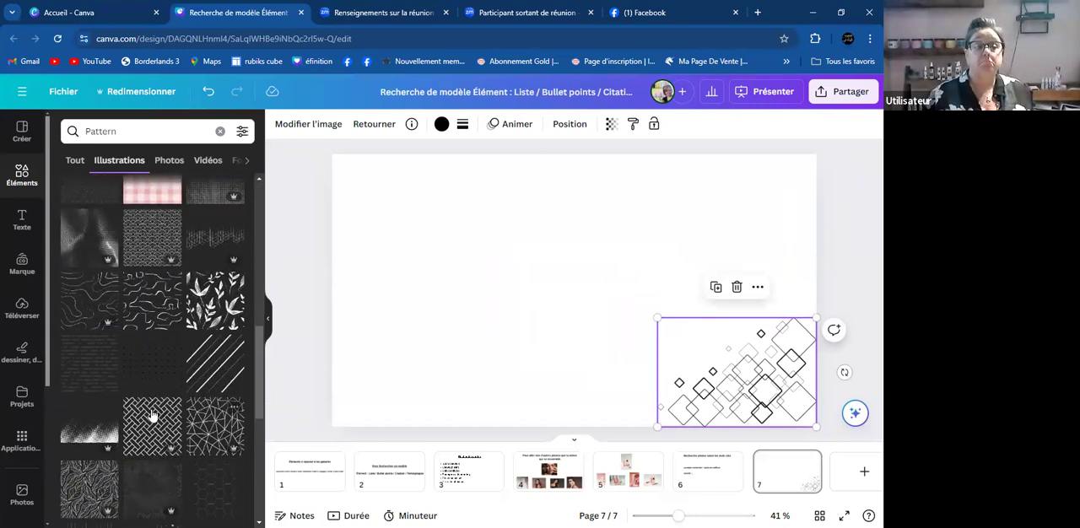
pyautogui.scroll(-4, 140, 405)
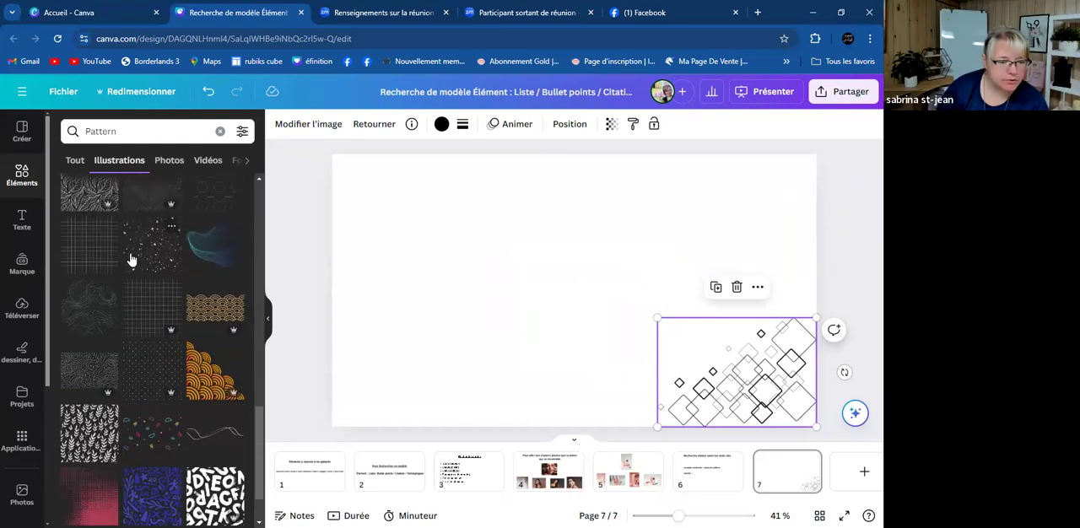
pyautogui.click(131, 257)
pyautogui.moveTo(575, 314); pyautogui.dragTo(517, 312)
pyautogui.moveTo(460, 237); pyautogui.dragTo(346, 217)
pyautogui.moveTo(427, 322); pyautogui.dragTo(400, 427)
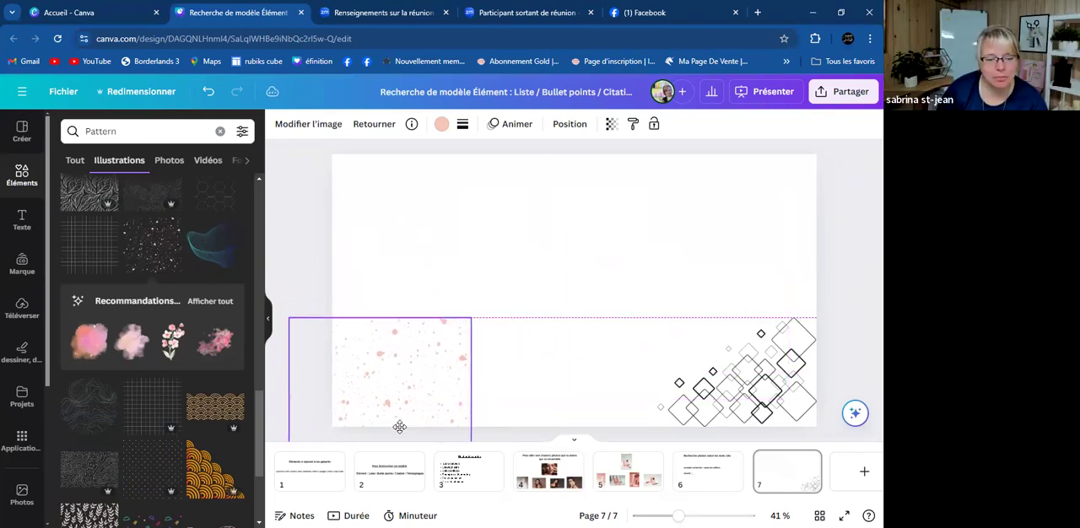
# - Show all magic recommendations for the pink speckle pattern and insert the pink cherry-blossom corner branch
pyautogui.scroll(-2, 158, 380)
pyautogui.scroll(2, 165, 398)
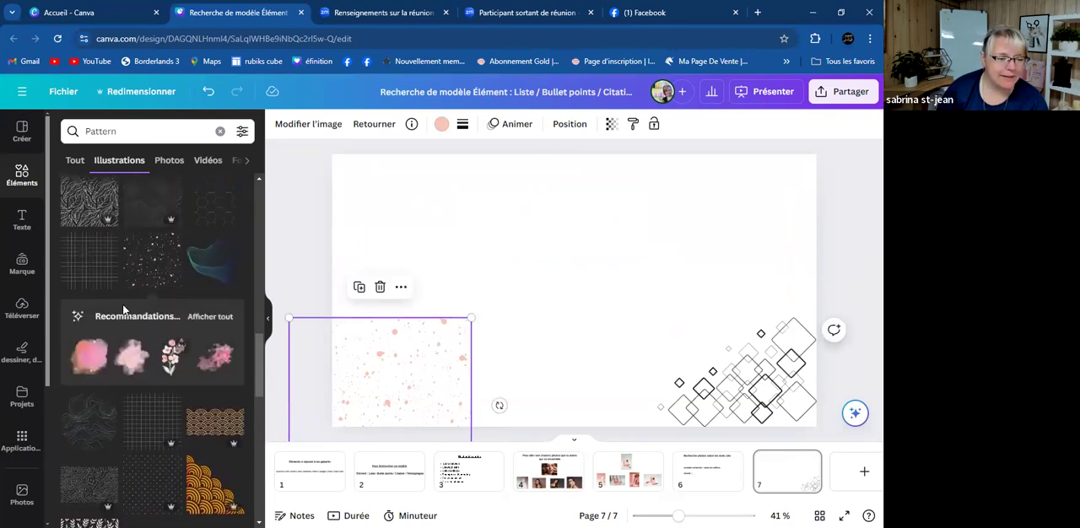
pyautogui.click(210, 317)
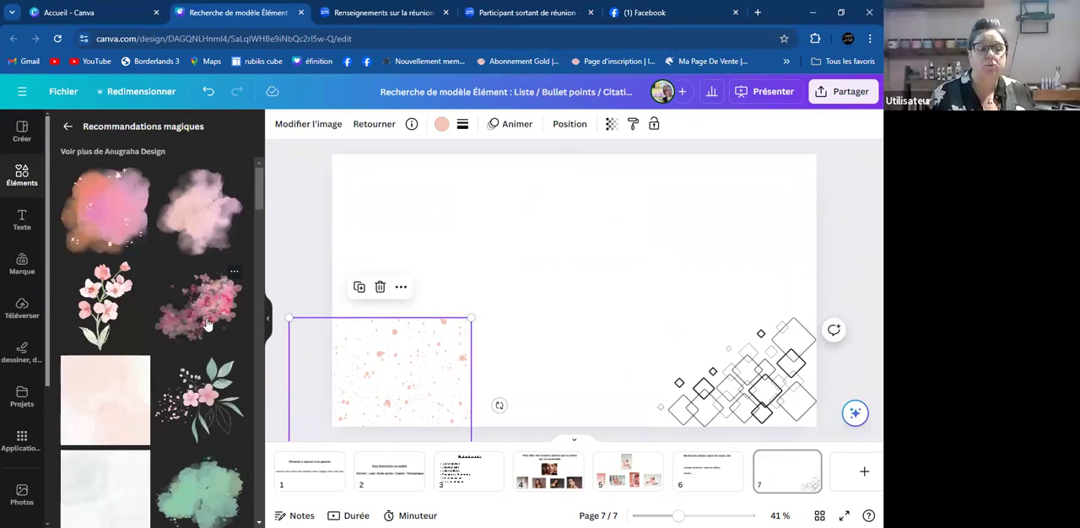
pyautogui.scroll(-3, 157, 431)
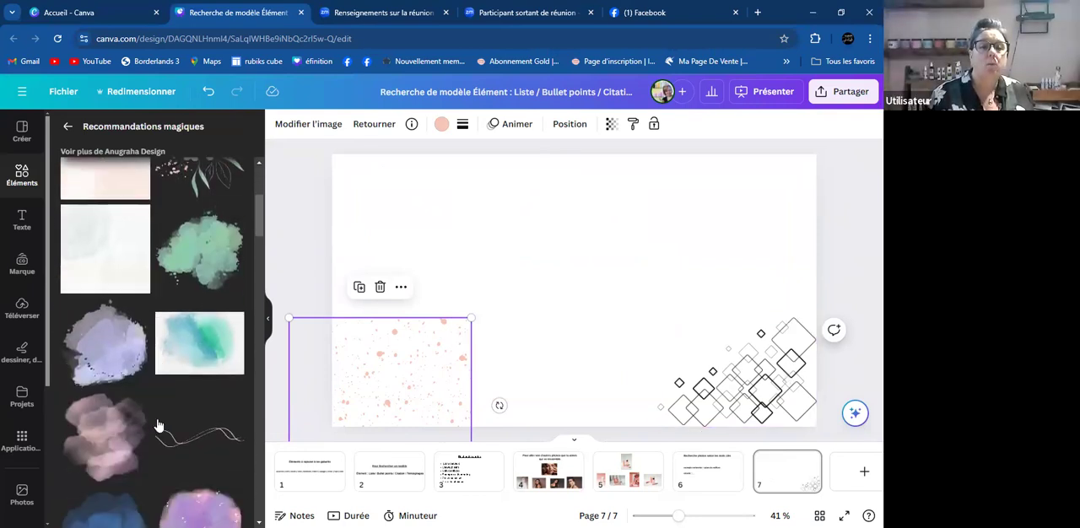
pyautogui.scroll(-3, 160, 473)
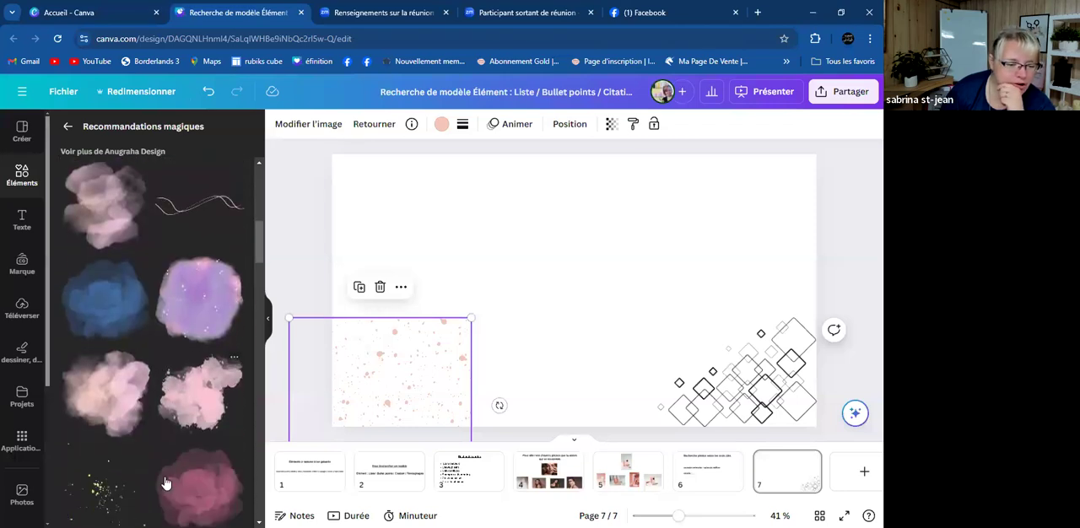
pyautogui.scroll(-2, 166, 473)
pyautogui.scroll(-2, 178, 412)
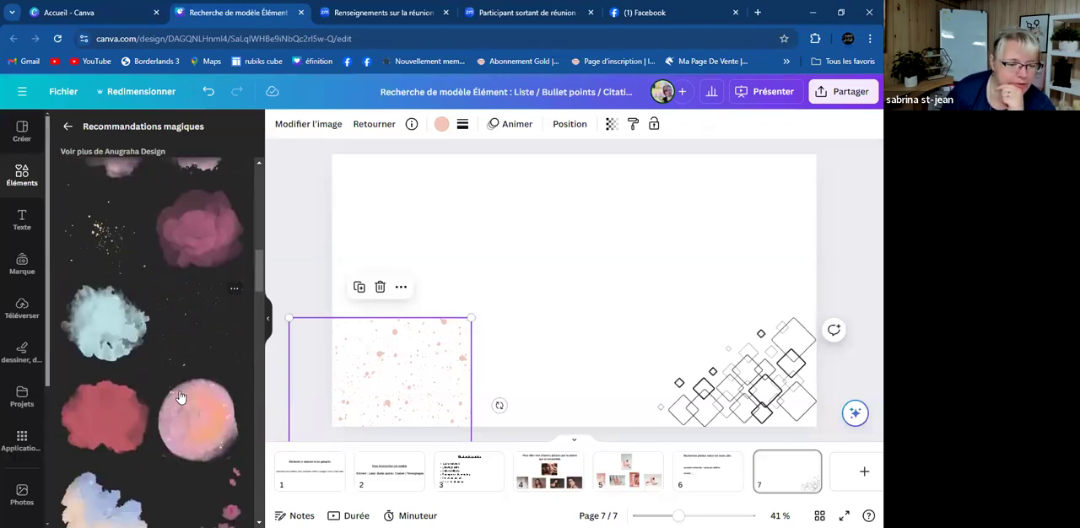
pyautogui.scroll(-2, 185, 413)
pyautogui.click(210, 415)
# - Delete the diamond pattern and move the cherry-blossom branch into the page's lower-right corner
pyautogui.click(739, 379)
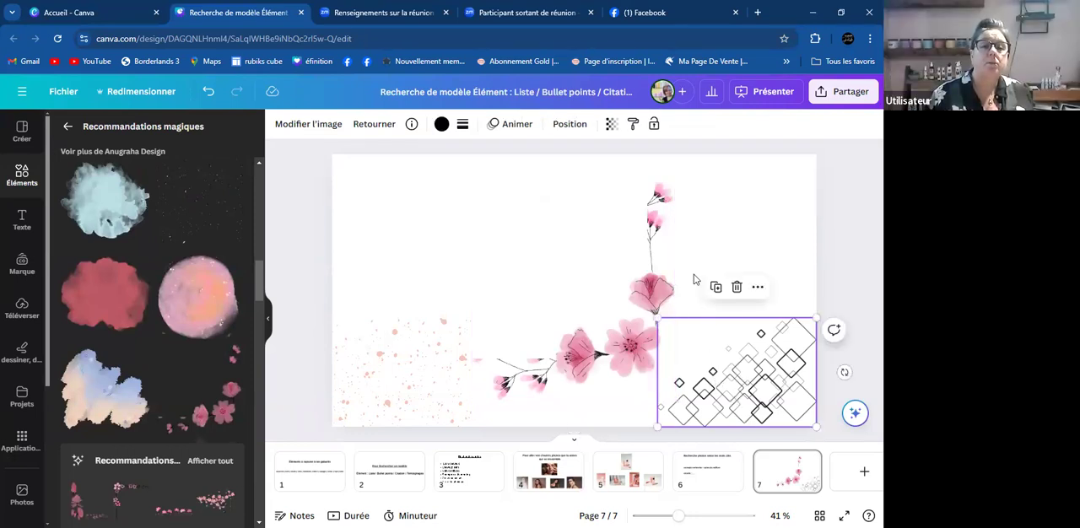
pyautogui.press('Delete')
pyautogui.click(624, 314)
pyautogui.moveTo(612, 348); pyautogui.dragTo(752, 379)
# - Insert the pink hand-drawn heart, shrink it to about a third and place it at the page's upper edge, left of centre
pyautogui.scroll(-5, 140, 462)
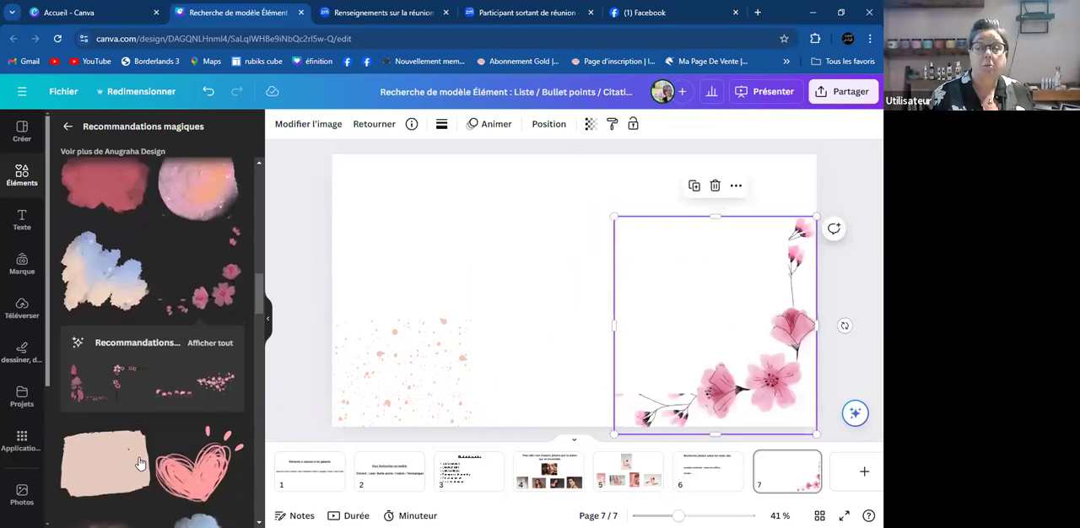
pyautogui.click(190, 282)
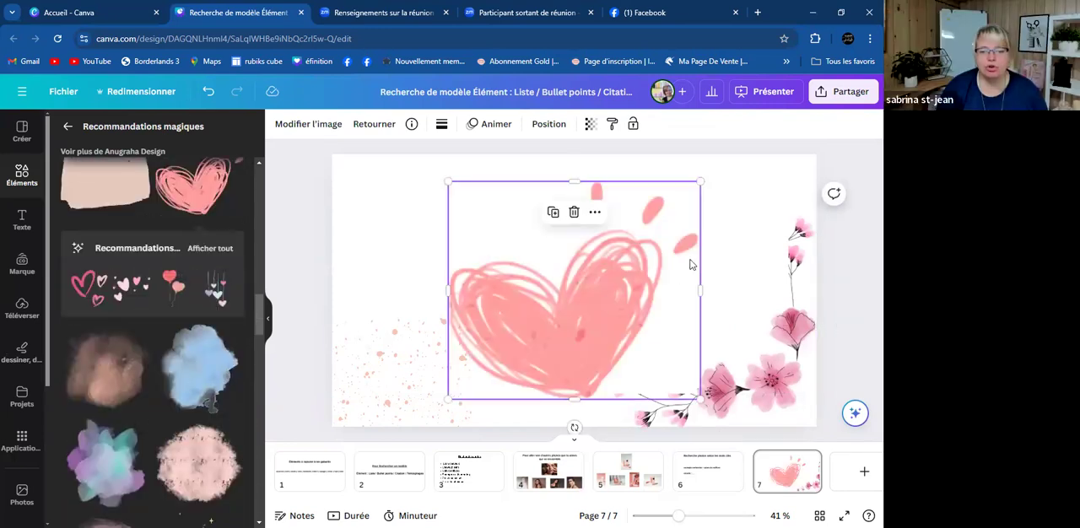
pyautogui.moveTo(701, 183); pyautogui.dragTo(531, 332)
pyautogui.moveTo(495, 363); pyautogui.dragTo(443, 190)
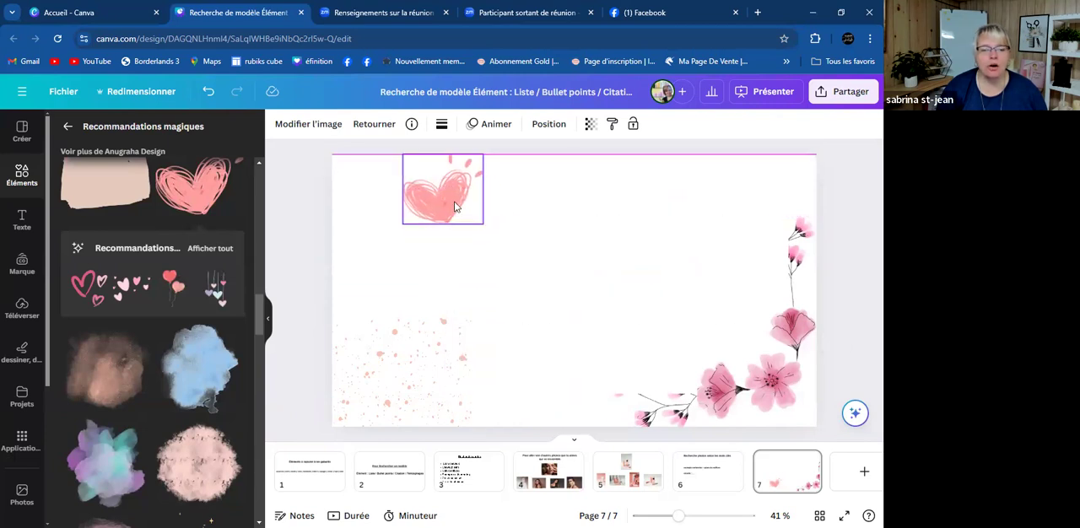
# - Add the Hand Drawn Heart illustration to the favourites
pyautogui.scroll(1, 224, 251)
pyautogui.scroll(1, 224, 251)
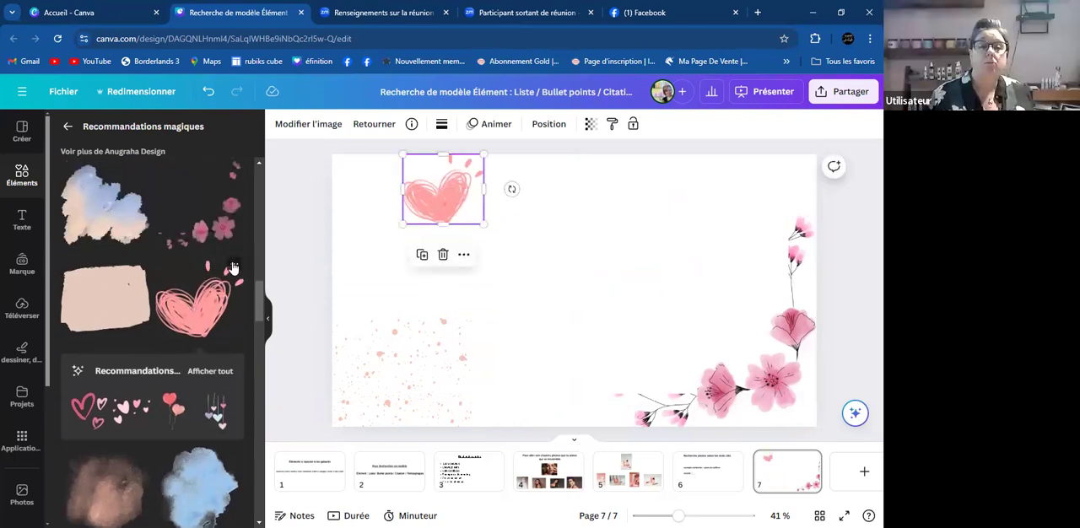
pyautogui.click(234, 266)
pyautogui.click(263, 429)
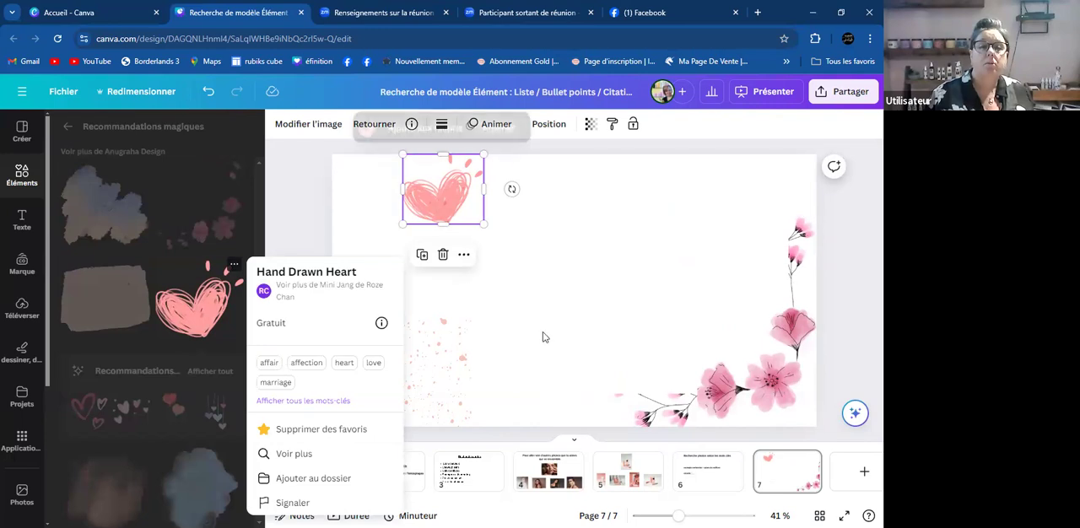
pyautogui.click(574, 350)
# - Move the heart down to mid-height left of the page centre, and delete the cherry-blossom branch and the pink speckles
pyautogui.moveTo(463, 203); pyautogui.dragTo(468, 217)
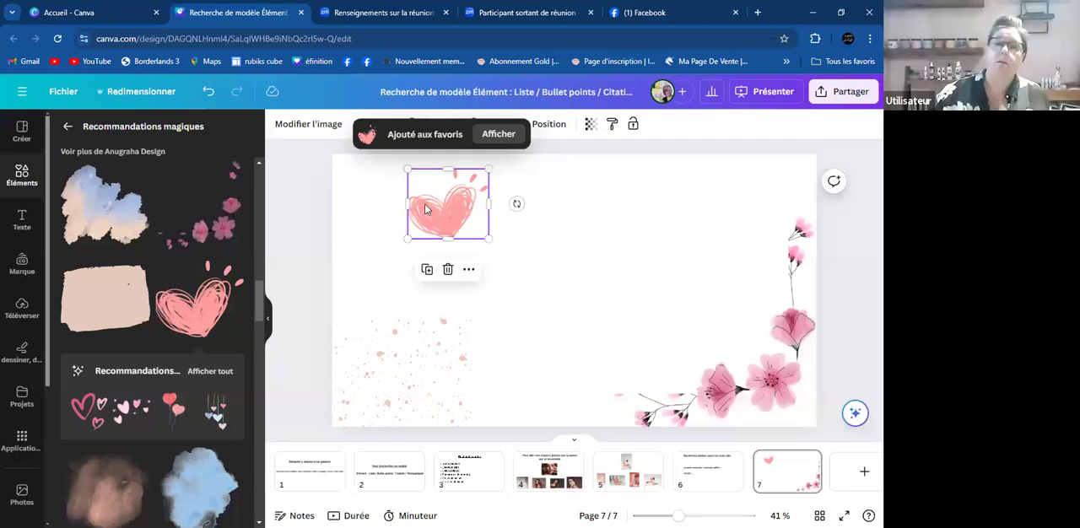
pyautogui.moveTo(452, 212); pyautogui.dragTo(473, 275)
pyautogui.click(722, 375)
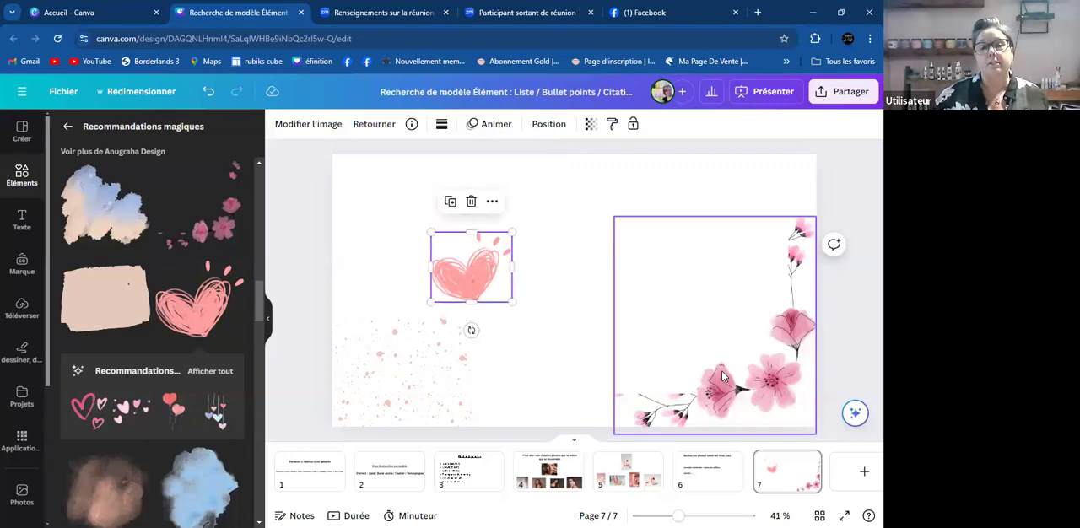
pyautogui.press('Delete')
pyautogui.click(381, 393)
pyautogui.press('Delete')
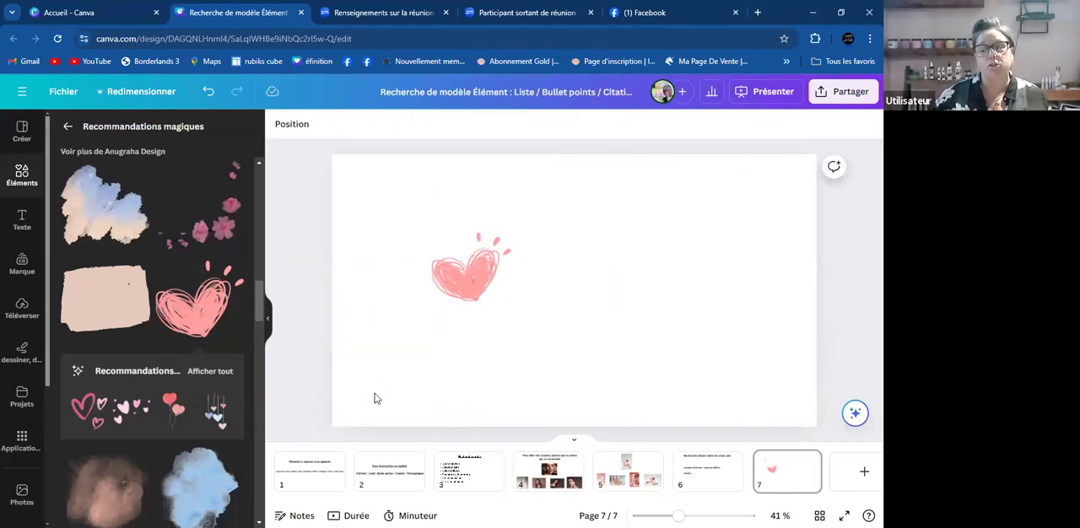
# - Try the outlined pink hearts from the heart's magic recommendations, reduced in size, on the right side of the page
pyautogui.click(87, 410)
pyautogui.moveTo(684, 182); pyautogui.dragTo(571, 295)
pyautogui.moveTo(550, 369); pyautogui.dragTo(743, 261)
pyautogui.press('Delete')
pyautogui.scroll(-6, 179, 327)
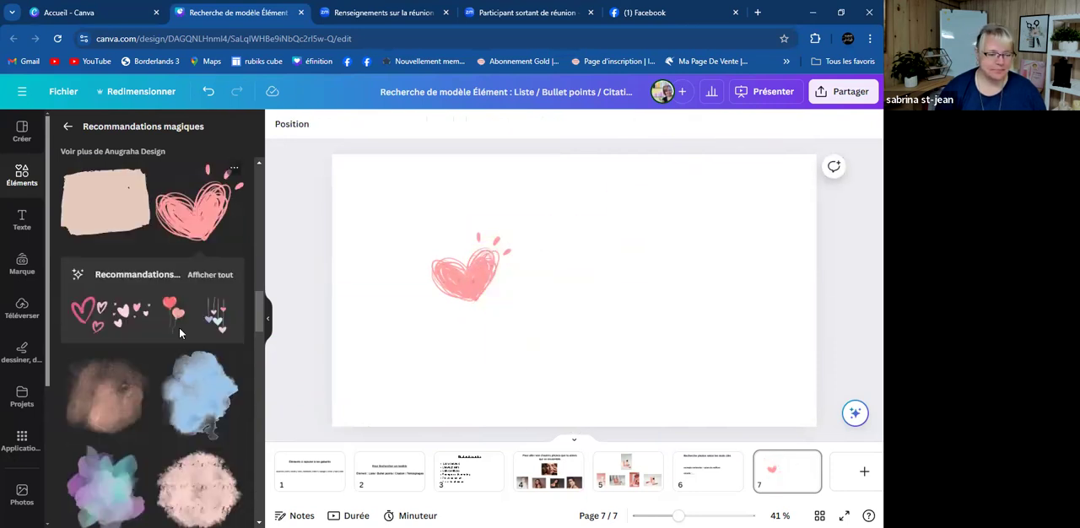
# - Look through the remaining illustrations by Anugraha Design and return to the Pattern search results
pyautogui.scroll(-10, 175, 338)
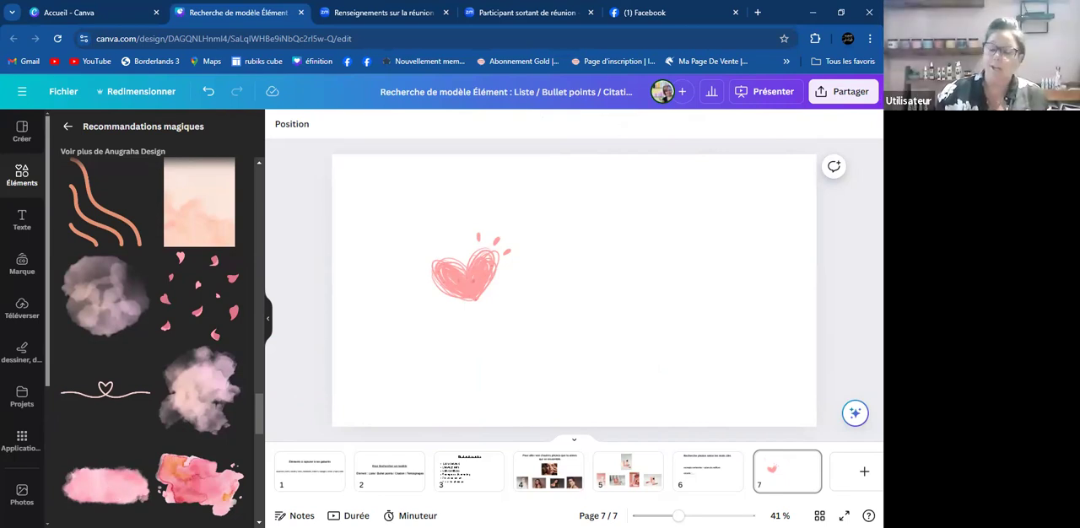
pyautogui.scroll(-10, 156, 450)
pyautogui.scroll(-3, 156, 449)
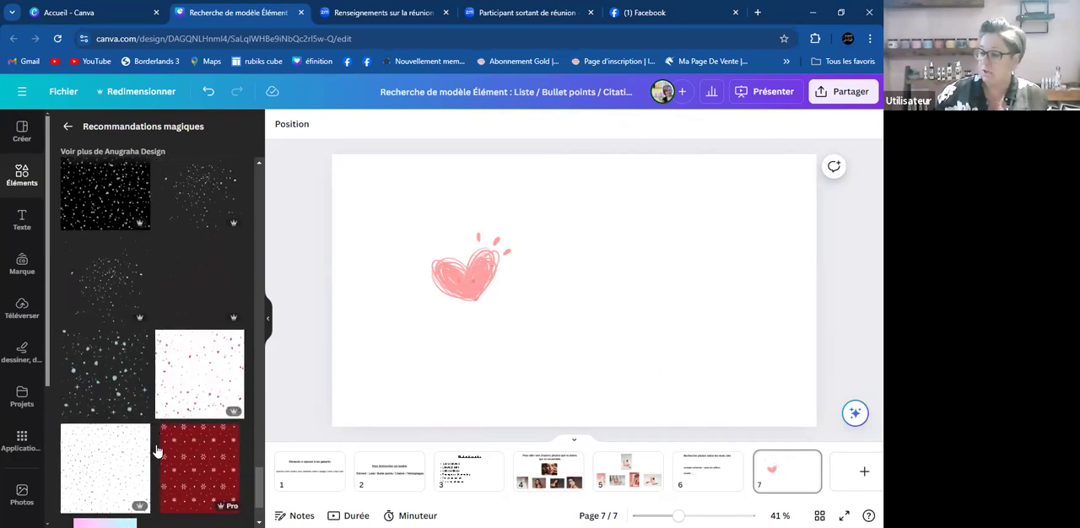
pyautogui.click(70, 125)
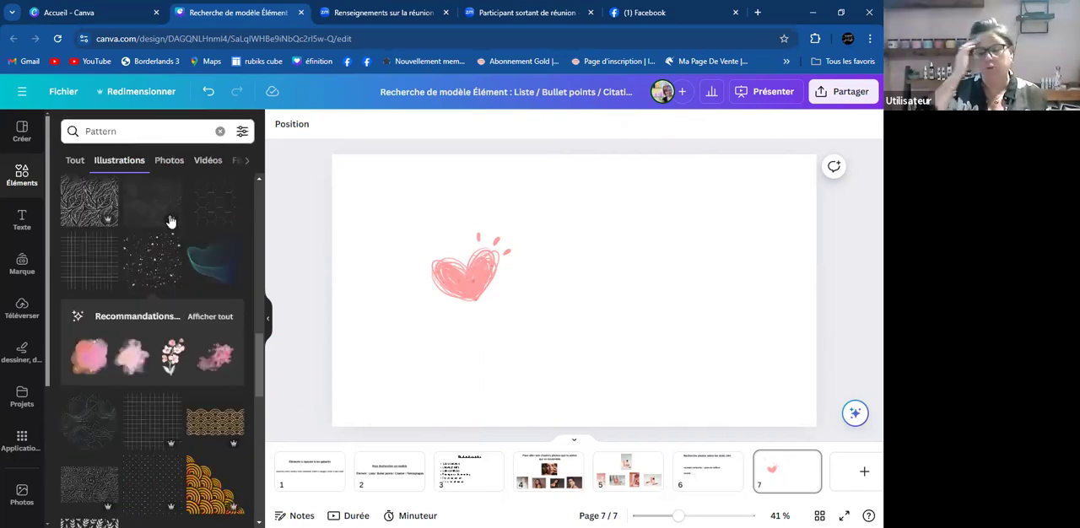
# - Delete the pink heart from page 7 and browse the Pattern illustrations, returning to the start of the results
pyautogui.click(453, 281)
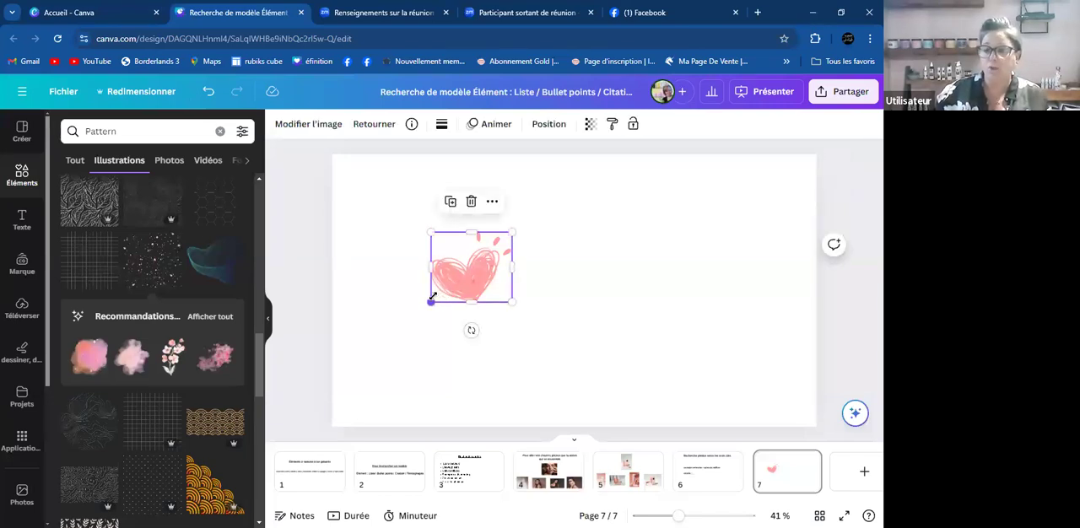
pyautogui.press('Delete')
pyautogui.scroll(-3, 78, 403)
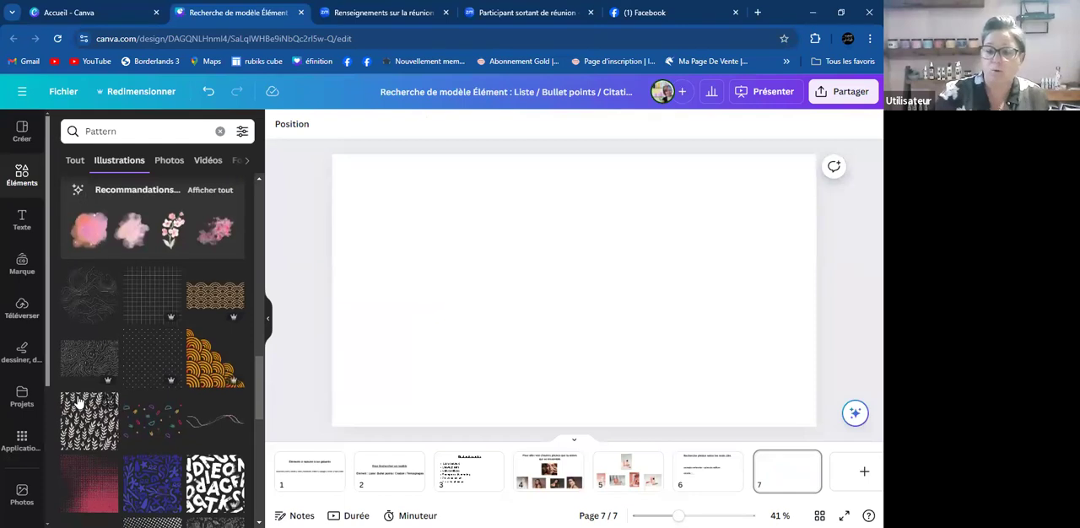
pyautogui.scroll(-4, 78, 403)
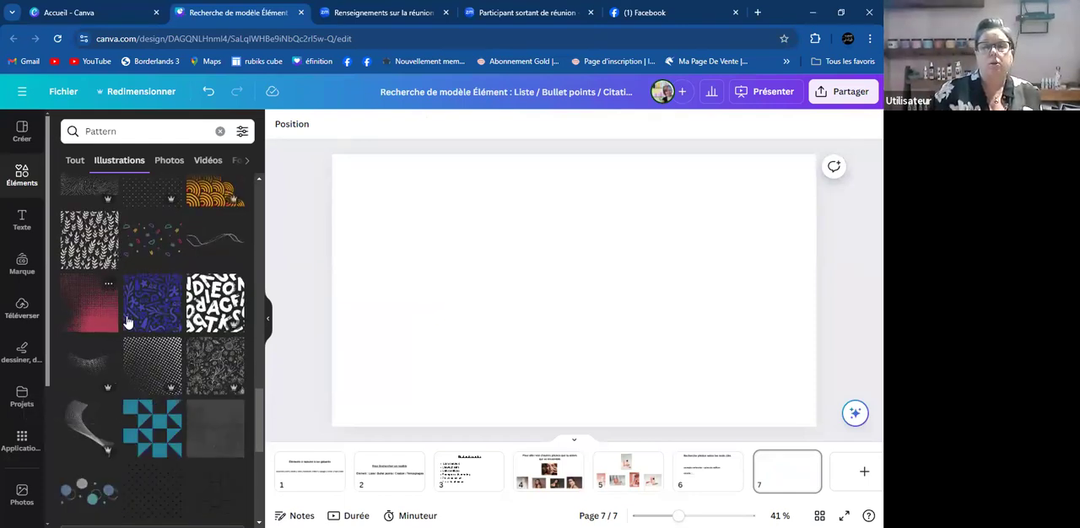
pyautogui.scroll(4, 128, 323)
pyautogui.moveTo(261, 389); pyautogui.dragTo(258, 201)
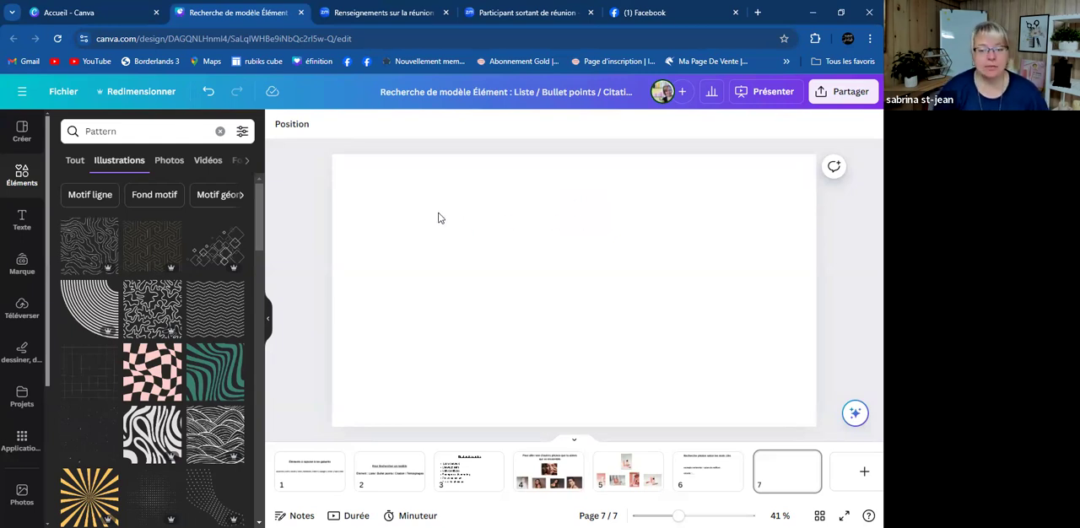
# - Copy the word "Squiggle" from the keyword list on page 1
pyautogui.click(286, 485)
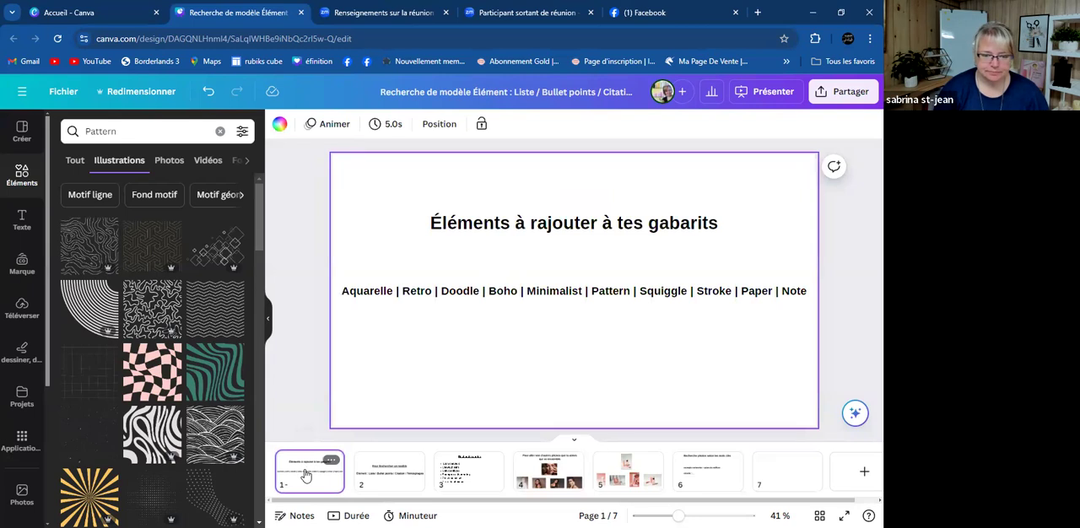
pyautogui.click(661, 295)
pyautogui.moveTo(688, 291); pyautogui.dragTo(638, 291)
pyautogui.hotkey('ctrl', 'c')
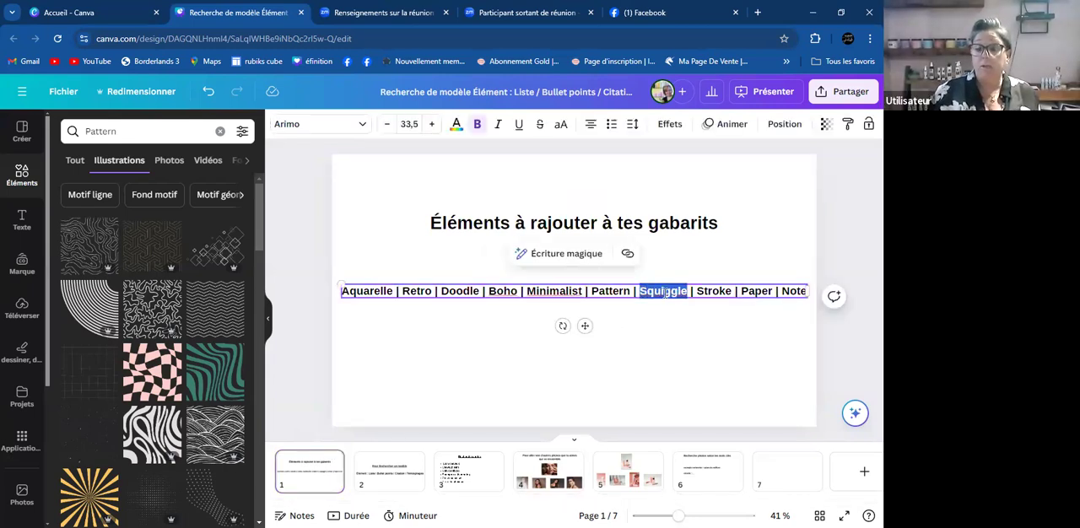
pyautogui.rightClick(664, 292)
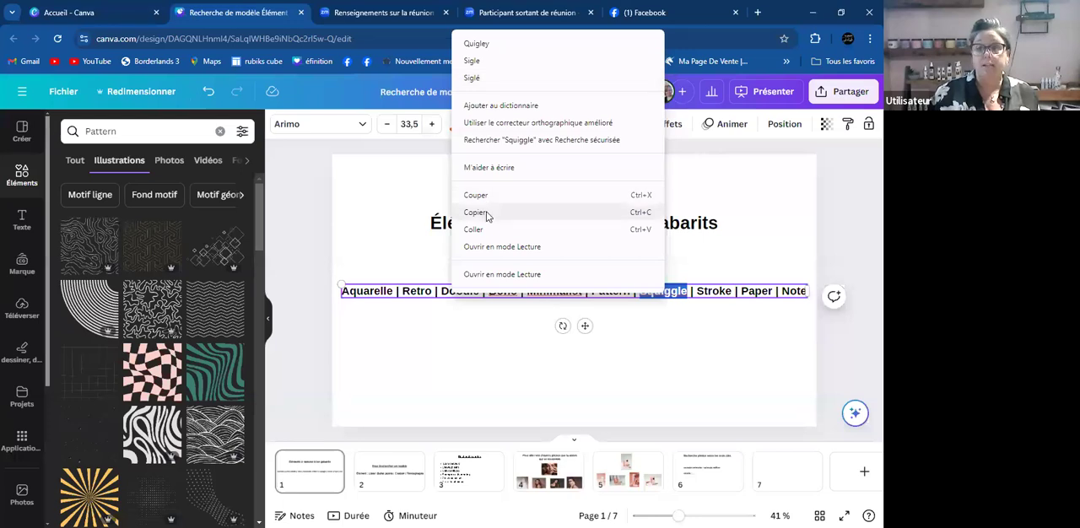
pyautogui.click(485, 357)
# - Replace the Pattern search with the copied keyword "Squiggle" and browse the matching illustrations
pyautogui.click(123, 131)
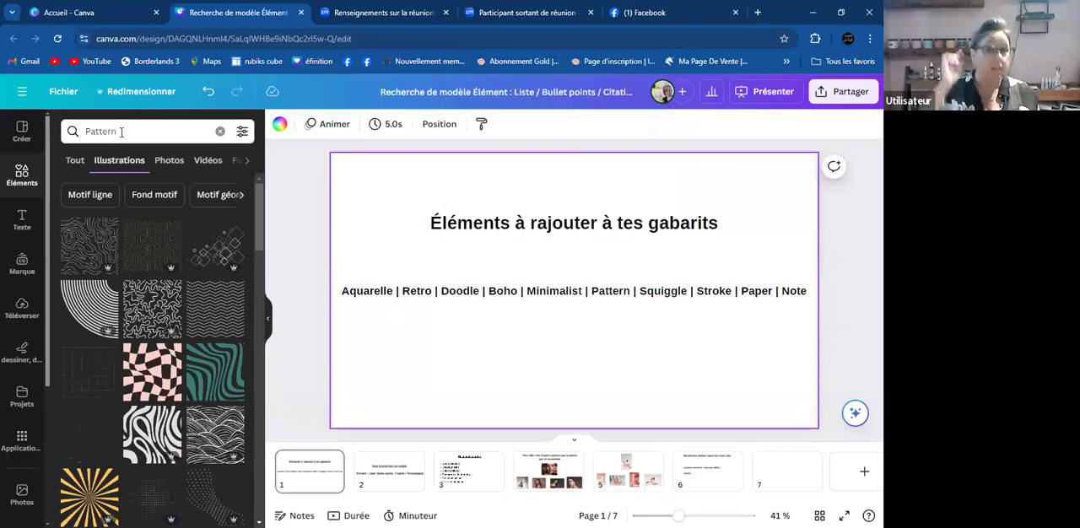
pyautogui.press('BackSpace')
pyautogui.press('BackSpace')
pyautogui.press('BackSpace')
pyautogui.press('BackSpace')
pyautogui.press('BackSpace')
pyautogui.press('BackSpace')
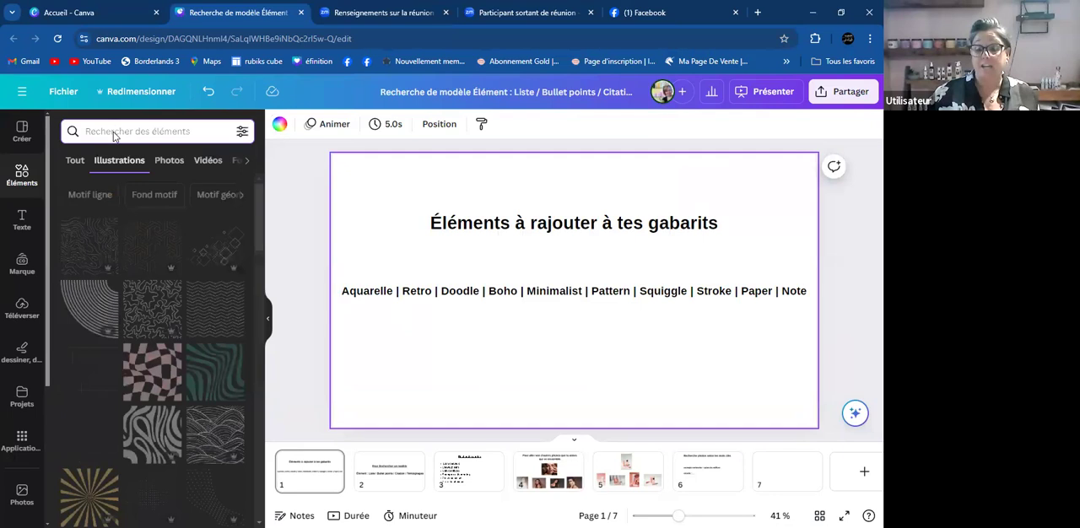
pyautogui.rightClick(113, 134)
pyautogui.click(155, 254)
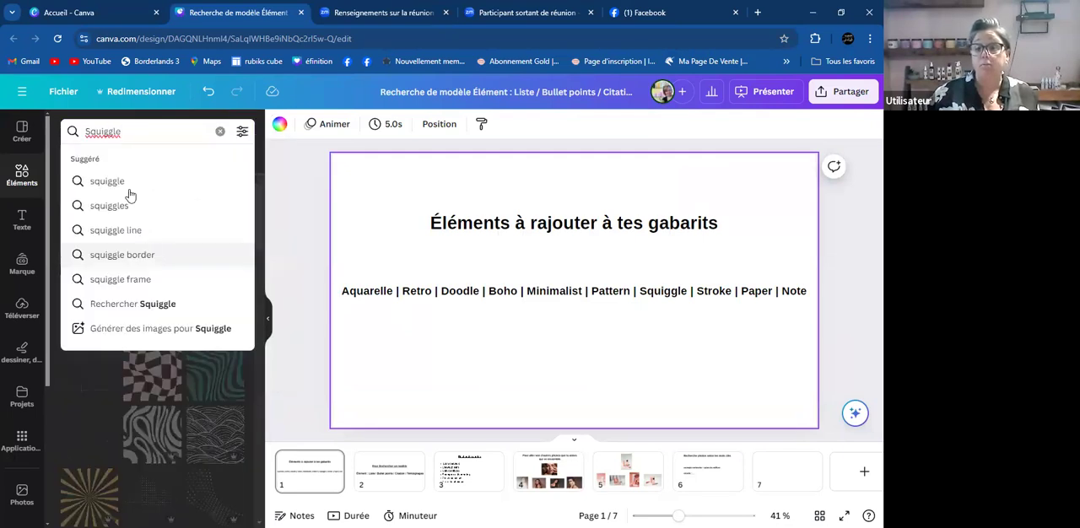
pyautogui.press('Return')
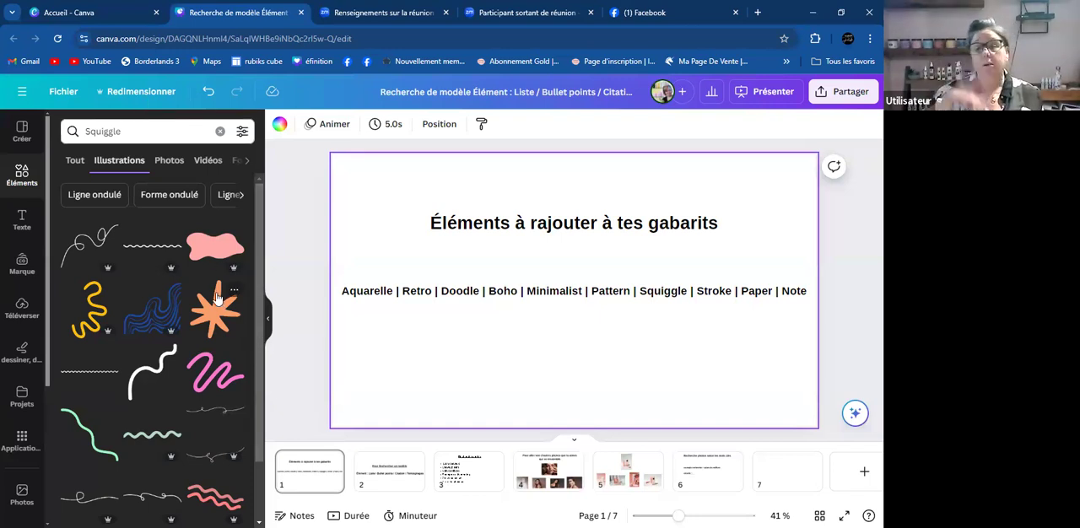
pyautogui.scroll(-3, 211, 302)
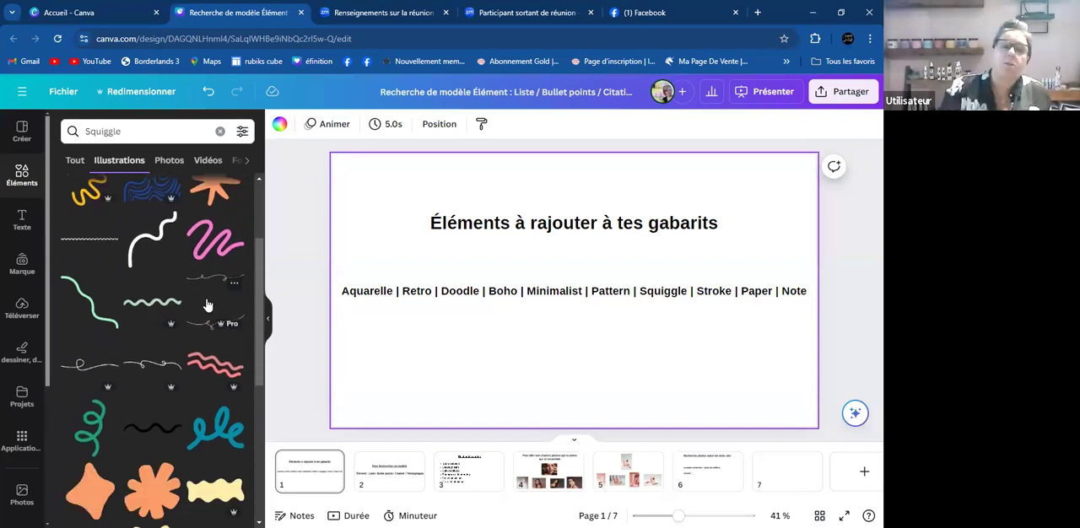
pyautogui.scroll(3, 207, 303)
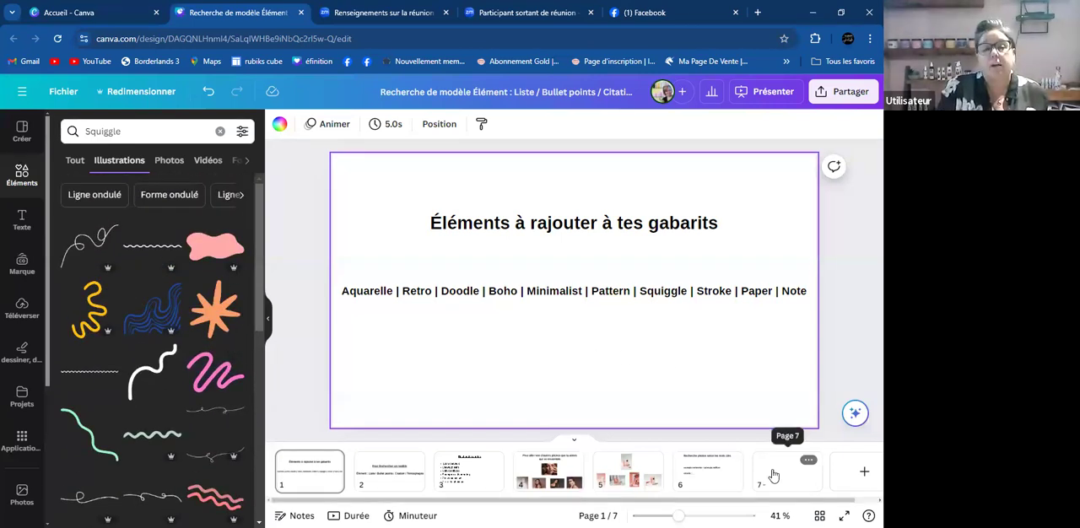
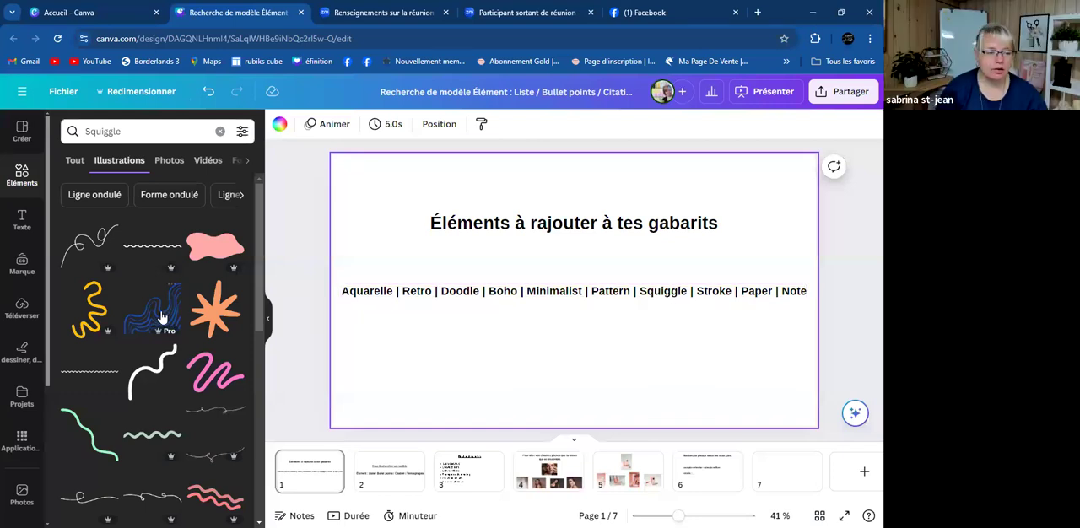
# - Browse the Squiggle illustrations and place the thin heart-loop line in the lower-right corner of page 1
pyautogui.scroll(-3, 161, 316)
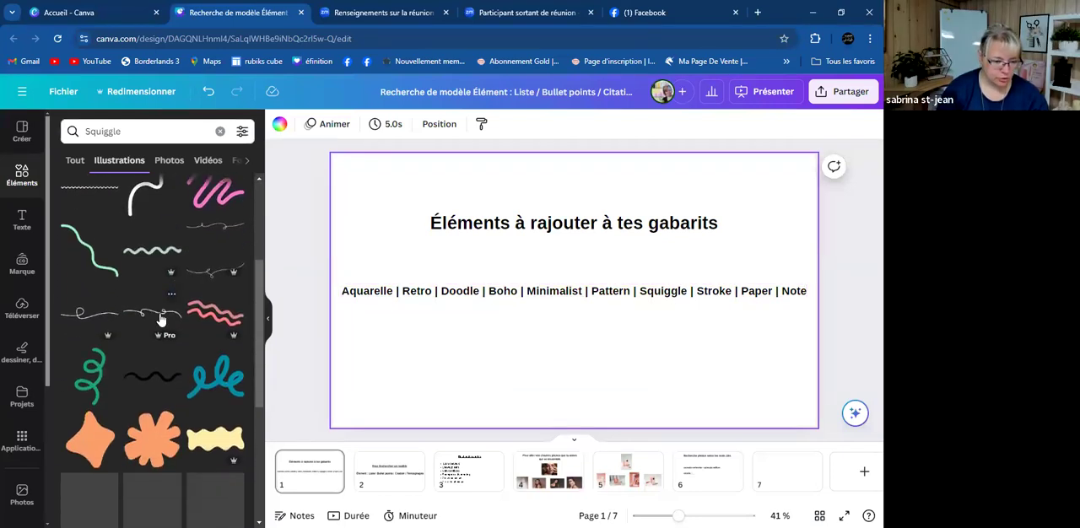
pyautogui.scroll(-2, 161, 319)
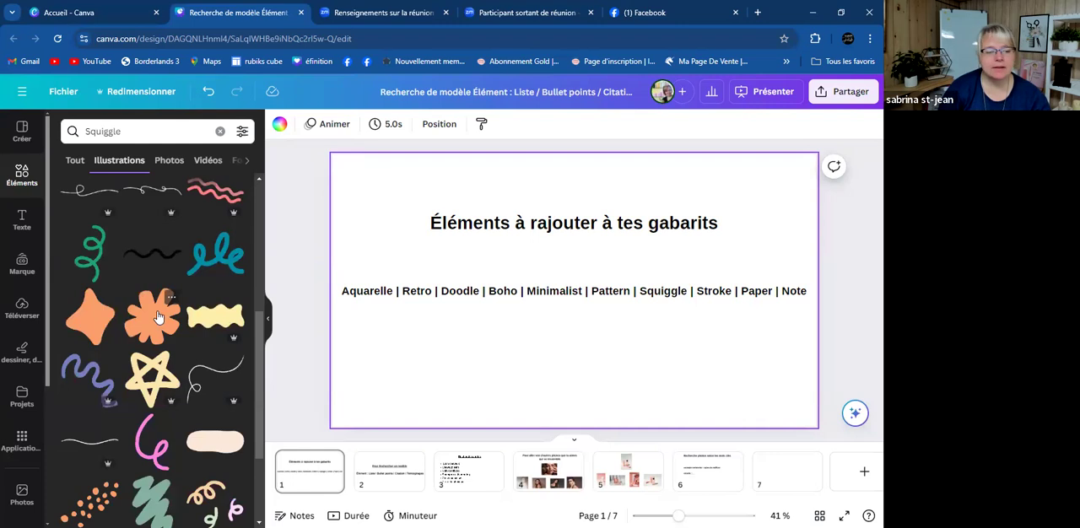
pyautogui.scroll(-1, 157, 317)
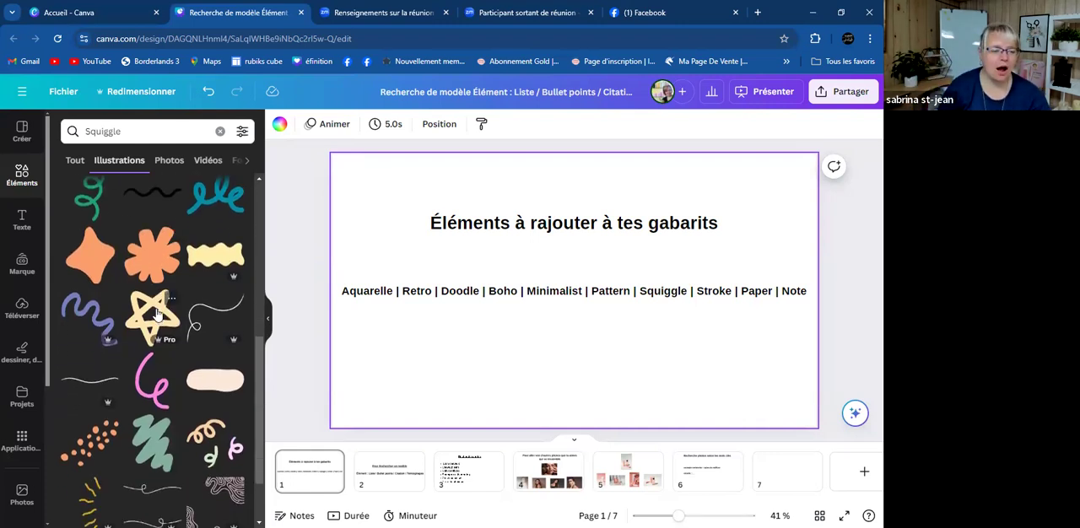
pyautogui.scroll(-5, 156, 314)
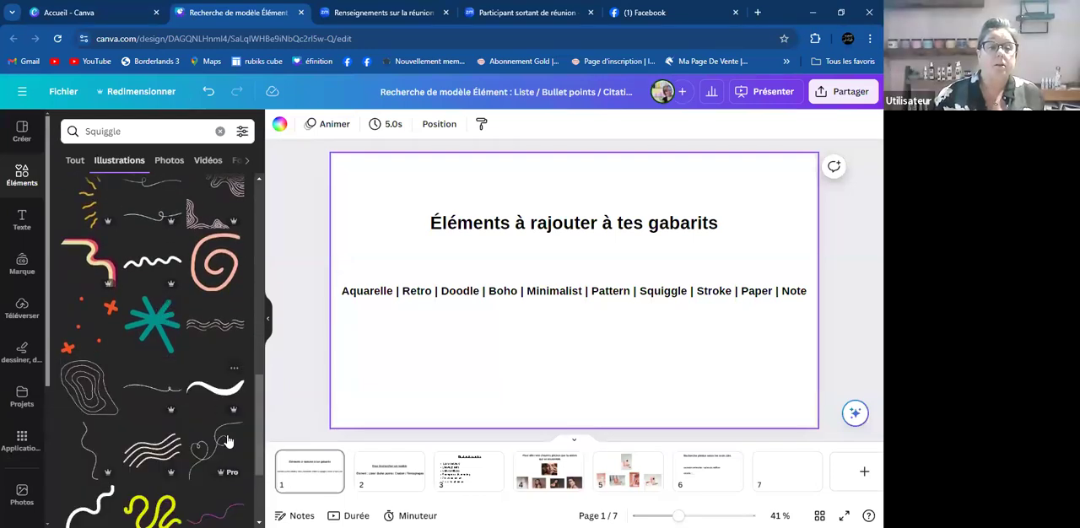
pyautogui.click(209, 445)
pyautogui.moveTo(565, 312)
pyautogui.mouseDown()
pyautogui.moveTo(694, 394)
pyautogui.moveTo(757, 413)
pyautogui.moveTo(761, 405)
pyautogui.mouseUp()
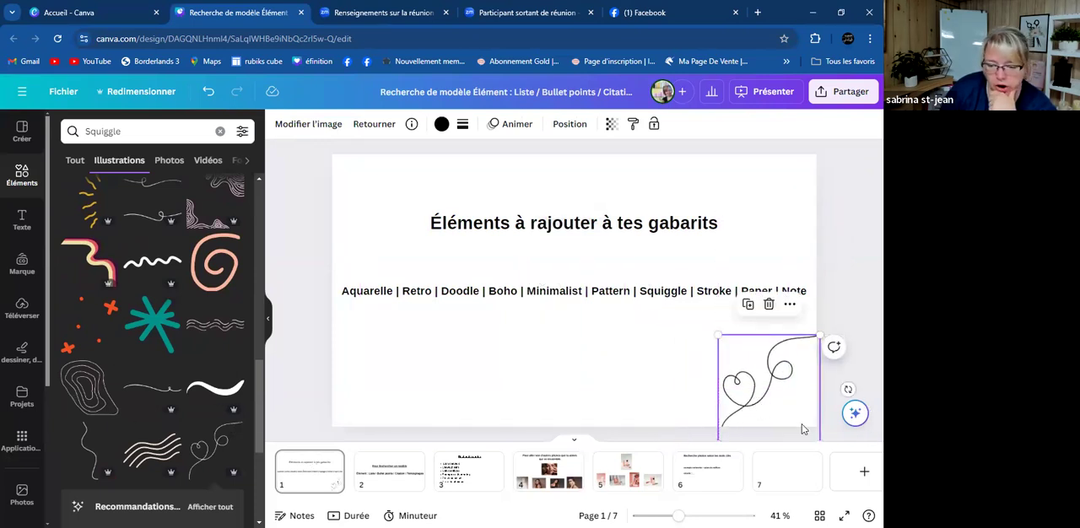
# - Add the pink looping squiggle to page 7, enlarge it and place it in the lower-right area
pyautogui.click(806, 460)
pyautogui.scroll(-3, 177, 371)
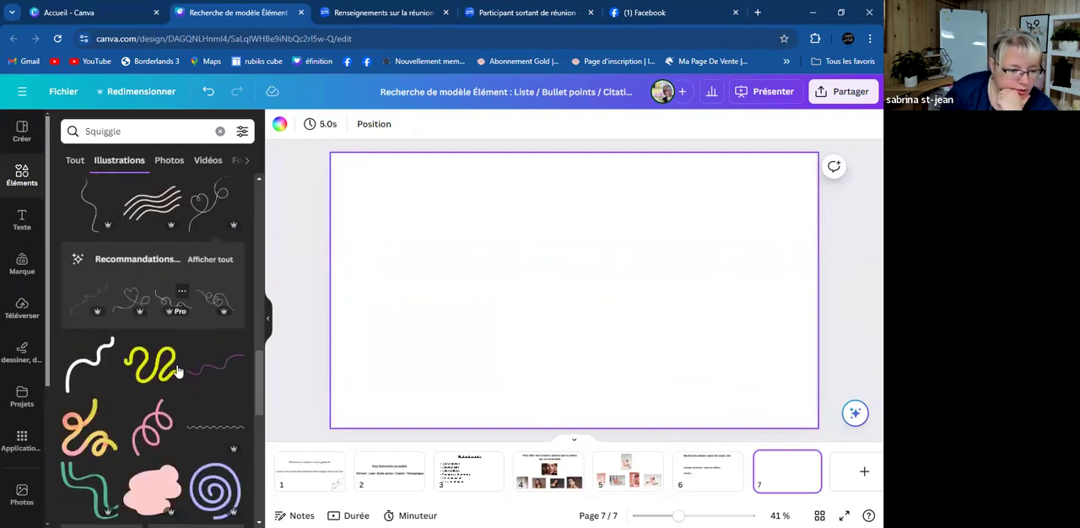
pyautogui.click(165, 370)
pyautogui.moveTo(599, 312); pyautogui.dragTo(695, 353)
pyautogui.moveTo(632, 389); pyautogui.dragTo(600, 427)
pyautogui.moveTo(697, 361); pyautogui.dragTo(755, 369)
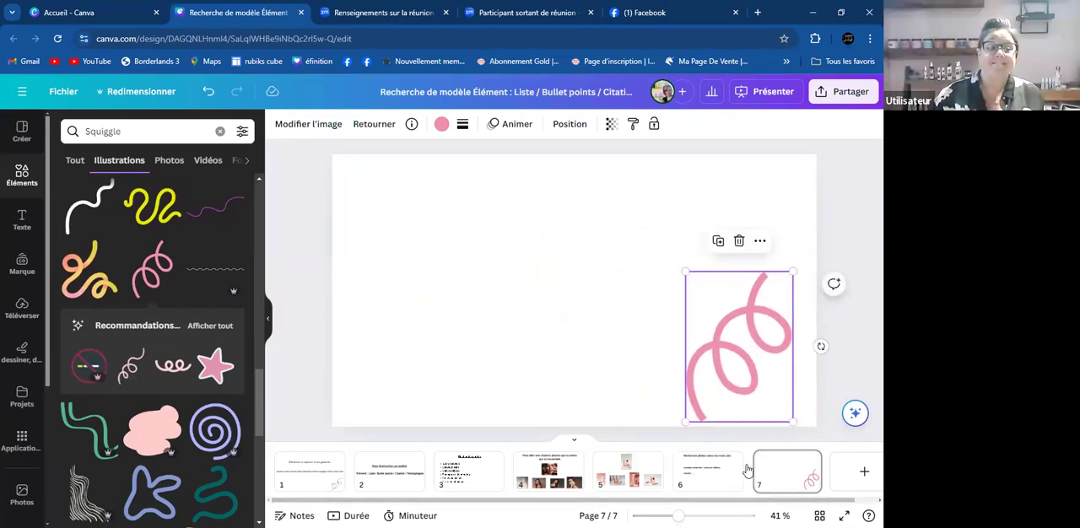
pyautogui.moveTo(748, 469)
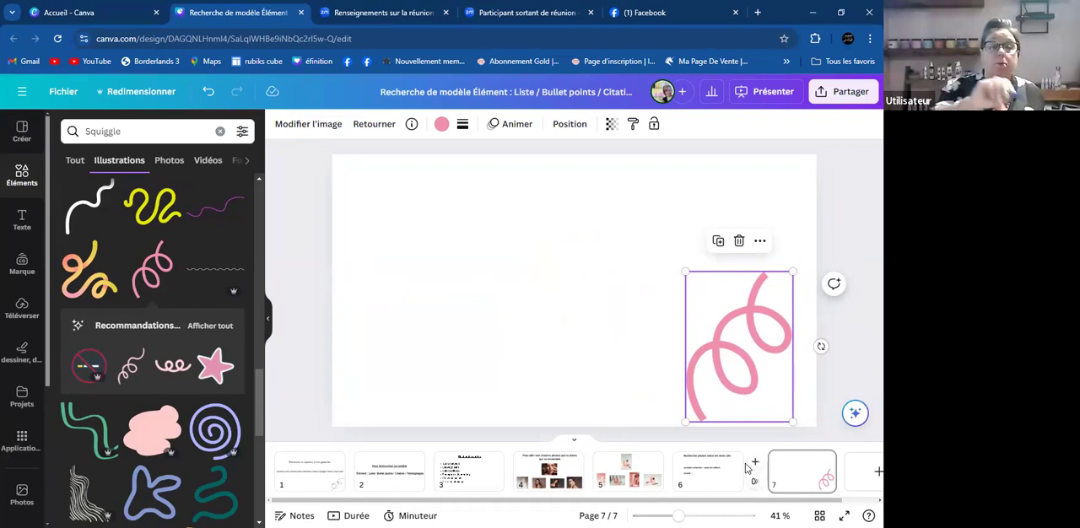
pyautogui.moveTo(735, 374); pyautogui.dragTo(701, 359)
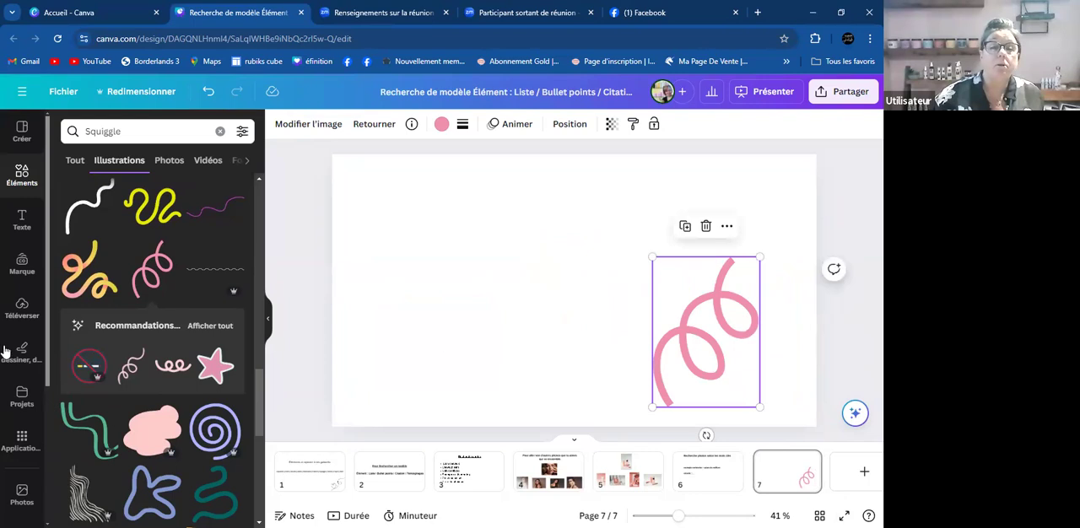
# - Replace the Squiggle search with "Minimalist" in the illustrations
pyautogui.scroll(-3, 24, 481)
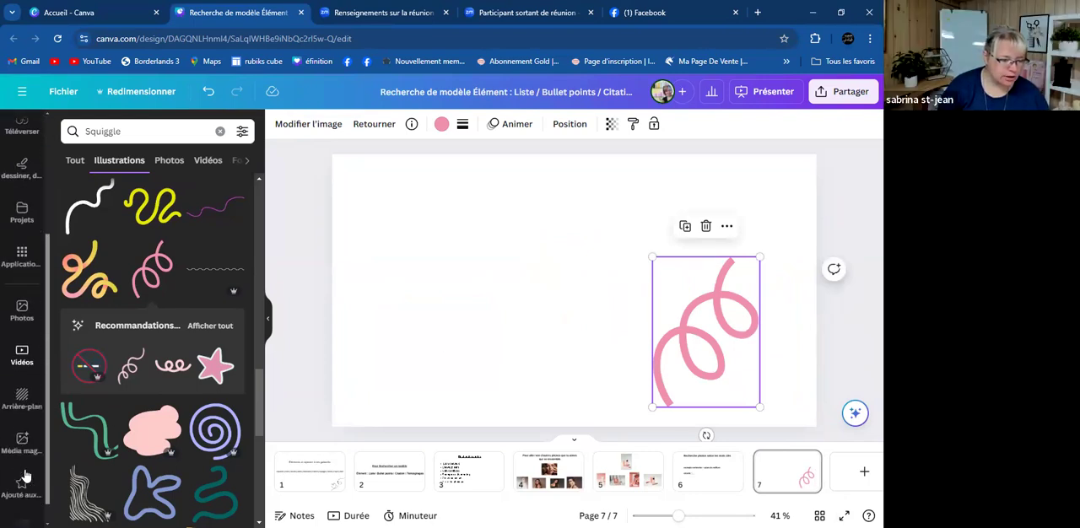
pyautogui.click(151, 130)
pyautogui.press('BackSpace')
pyautogui.press('BackSpace')
pyautogui.press('BackSpace')
pyautogui.press('BackSpace')
pyautogui.press('BackSpace')
pyautogui.press('BackSpace')
pyautogui.press('BackSpace')
pyautogui.press('BackSpace')
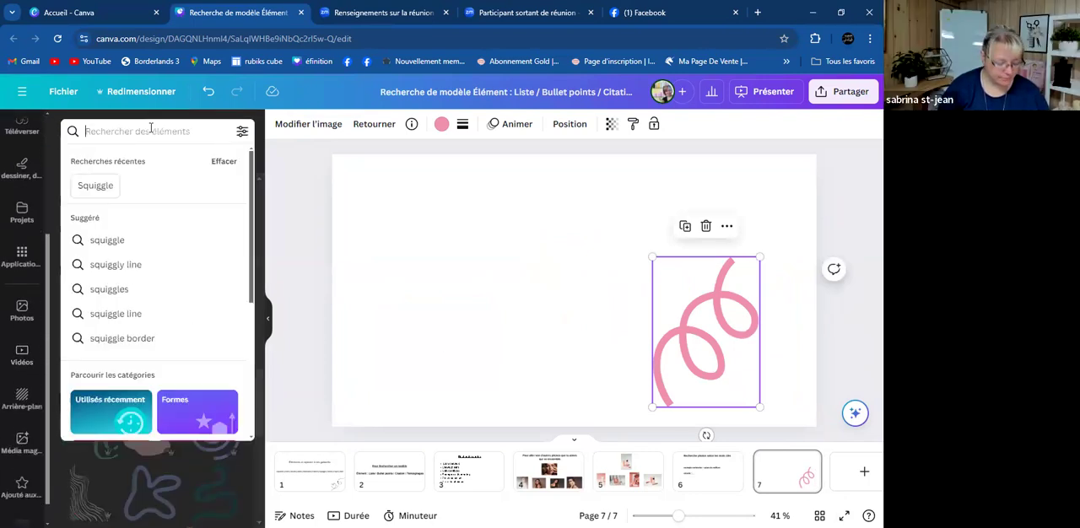
pyautogui.write('mini')
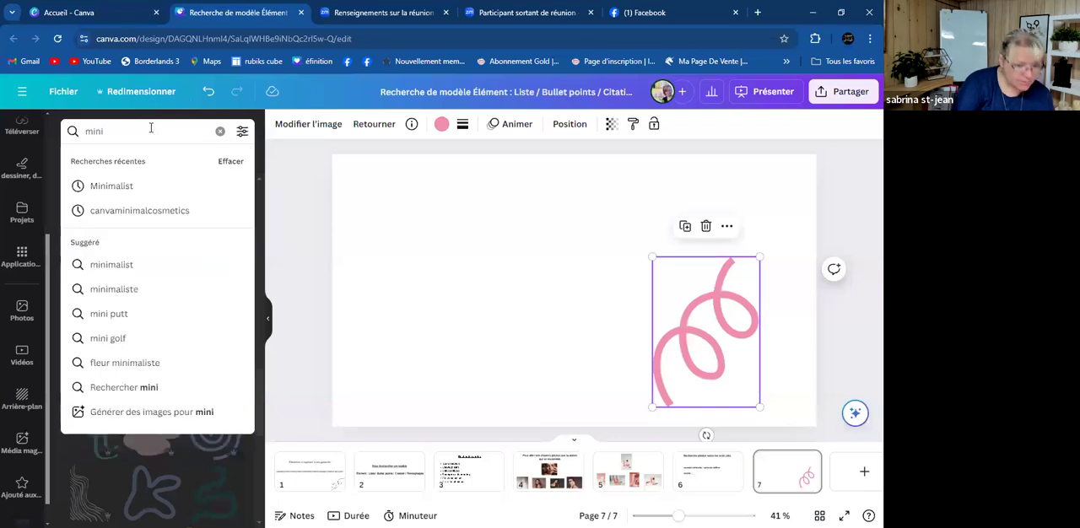
pyautogui.click(118, 186)
# - Browse the Minimalist illustrations, add the reddish-brown organic blob to page 7 and enlarge it over the lower-right corner
pyautogui.scroll(-5, 186, 398)
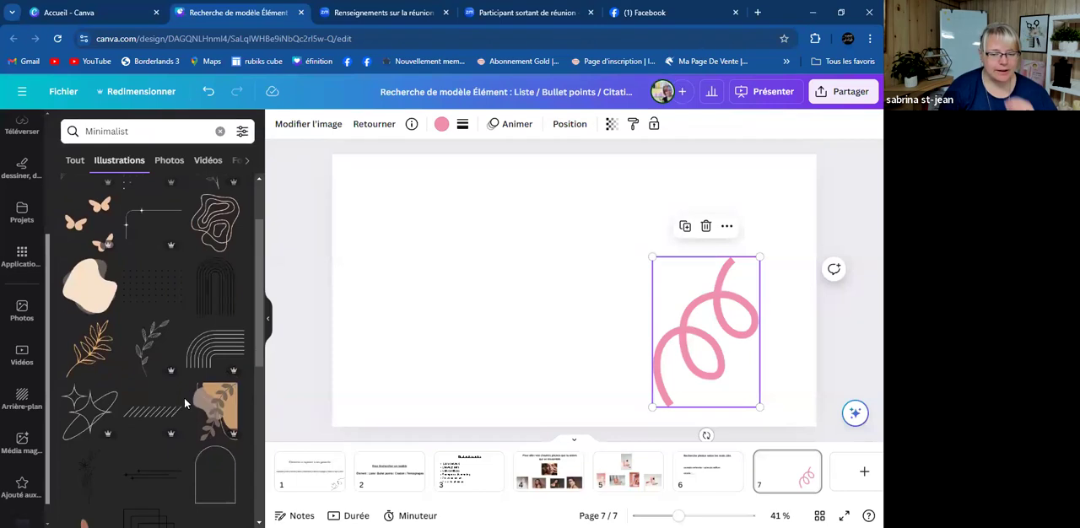
pyautogui.scroll(-5, 184, 397)
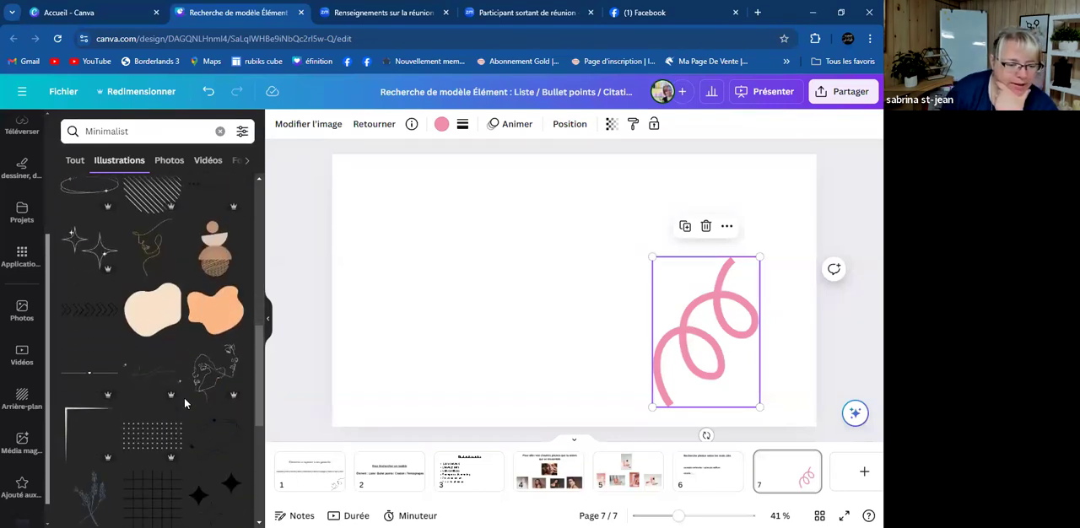
pyautogui.scroll(-3, 184, 401)
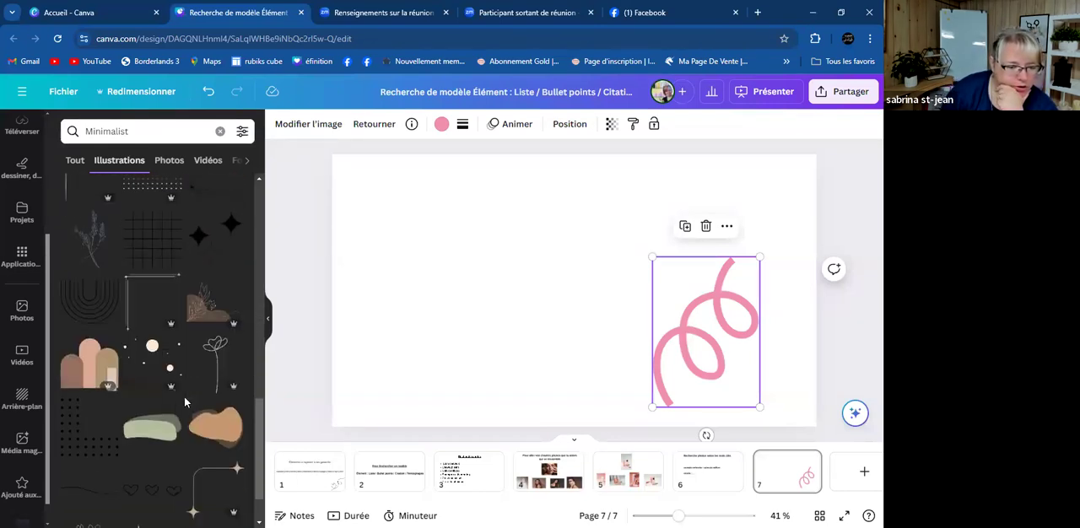
pyautogui.scroll(-5, 185, 402)
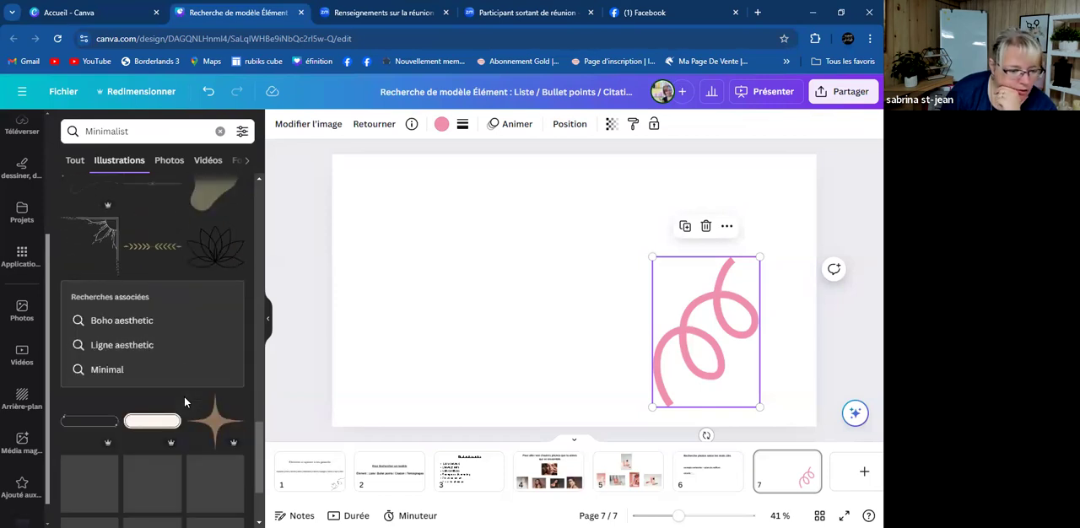
pyautogui.scroll(-5, 184, 401)
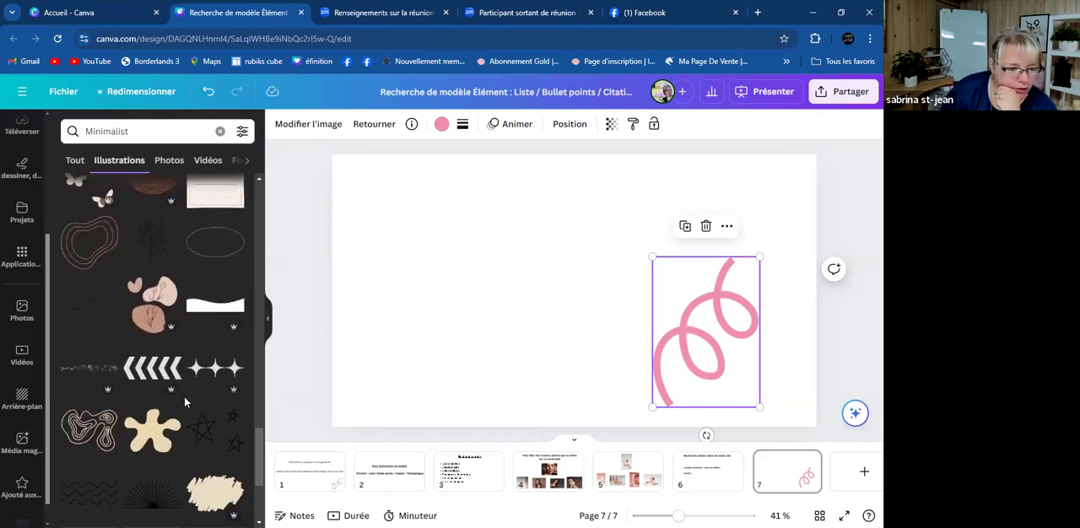
pyautogui.scroll(-3, 184, 396)
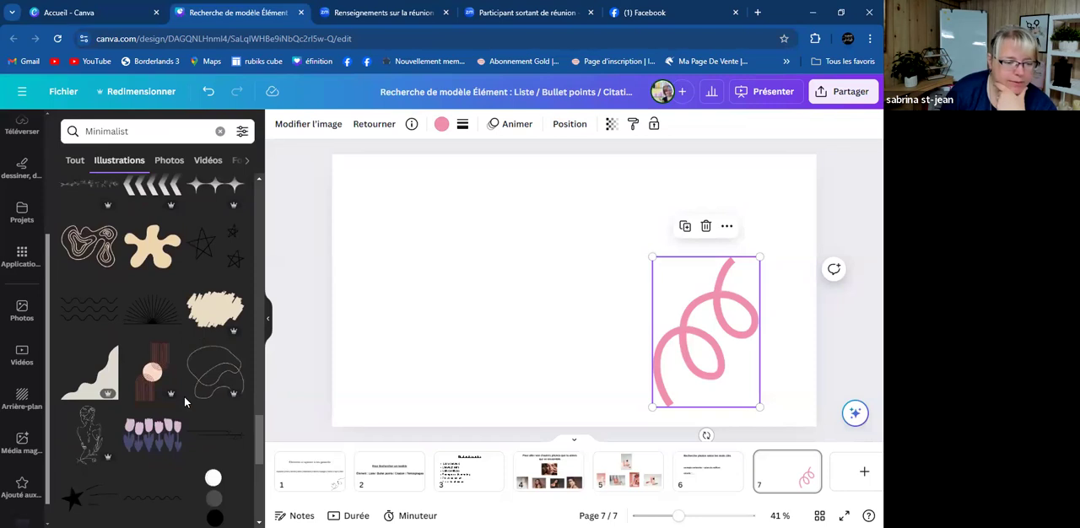
pyautogui.scroll(-2, 92, 359)
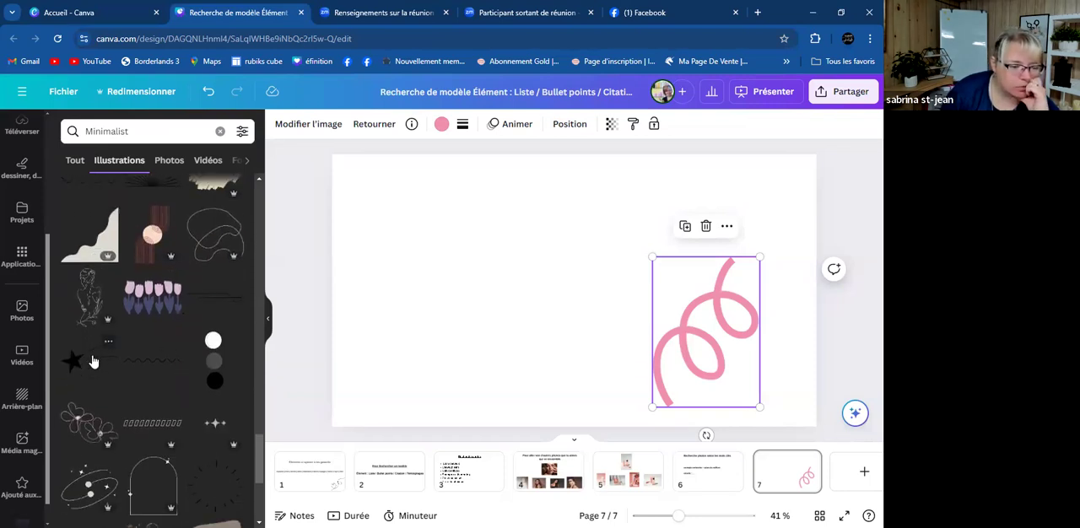
pyautogui.scroll(-5, 92, 361)
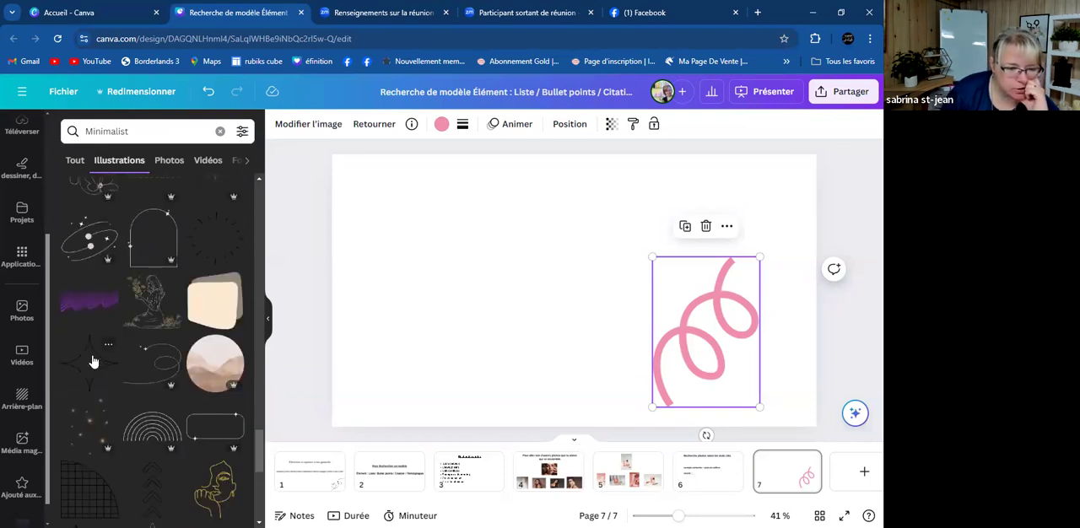
pyautogui.scroll(-4, 93, 361)
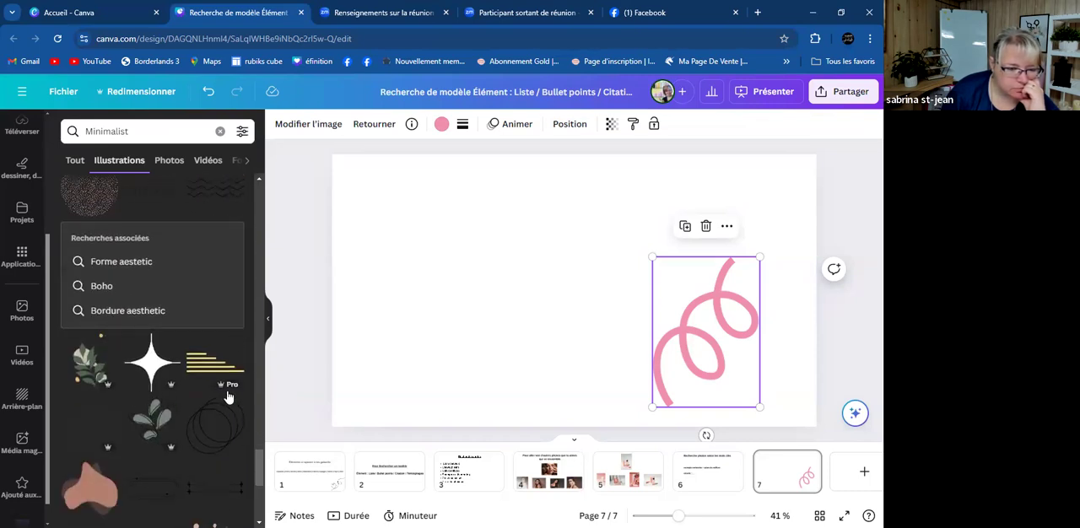
pyautogui.scroll(-3, 221, 390)
pyautogui.scroll(-1, 217, 394)
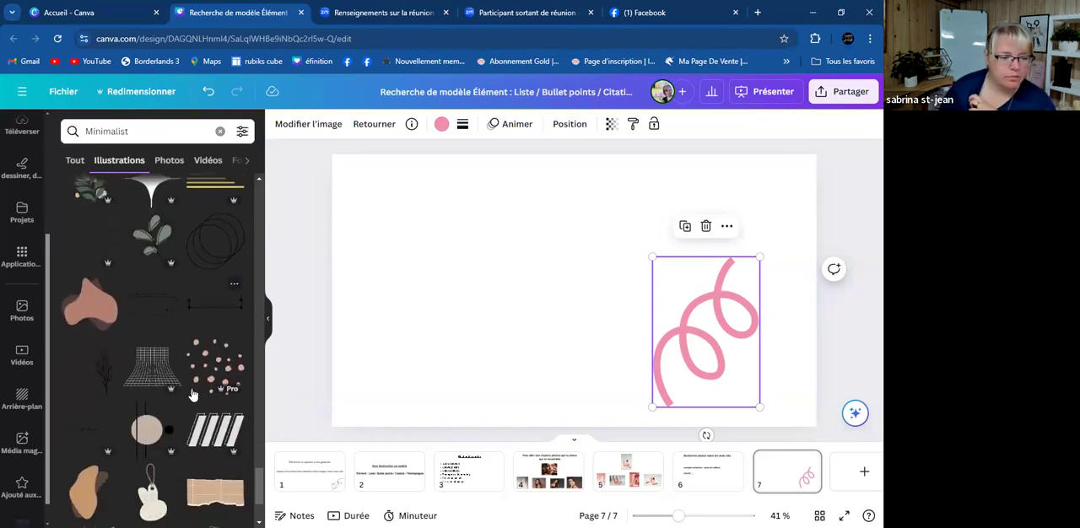
pyautogui.click(92, 306)
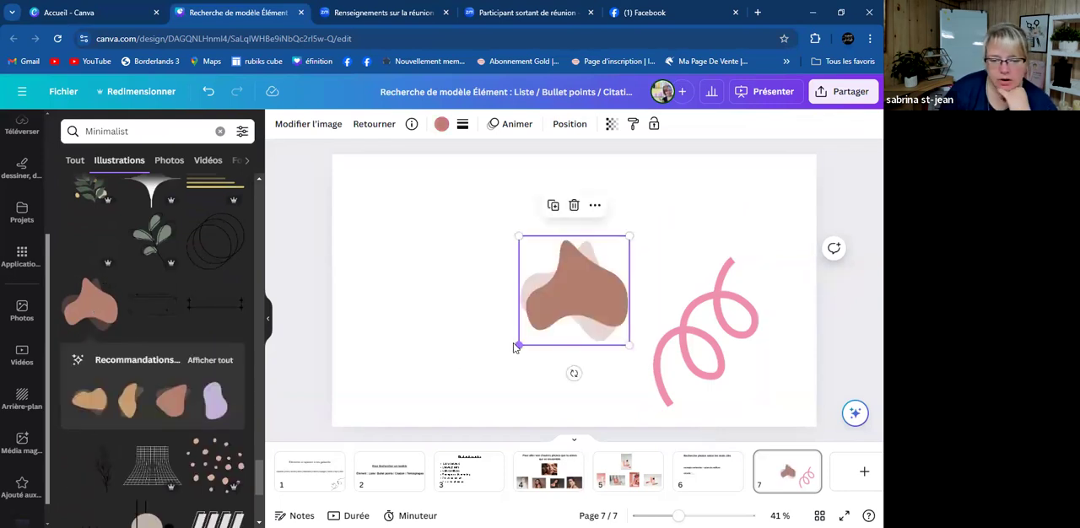
pyautogui.moveTo(495, 357); pyautogui.dragTo(730, 377)
# - Recolour the blob with the brand palette's pale pink and shift it further into the lower-right corner
pyautogui.click(441, 124)
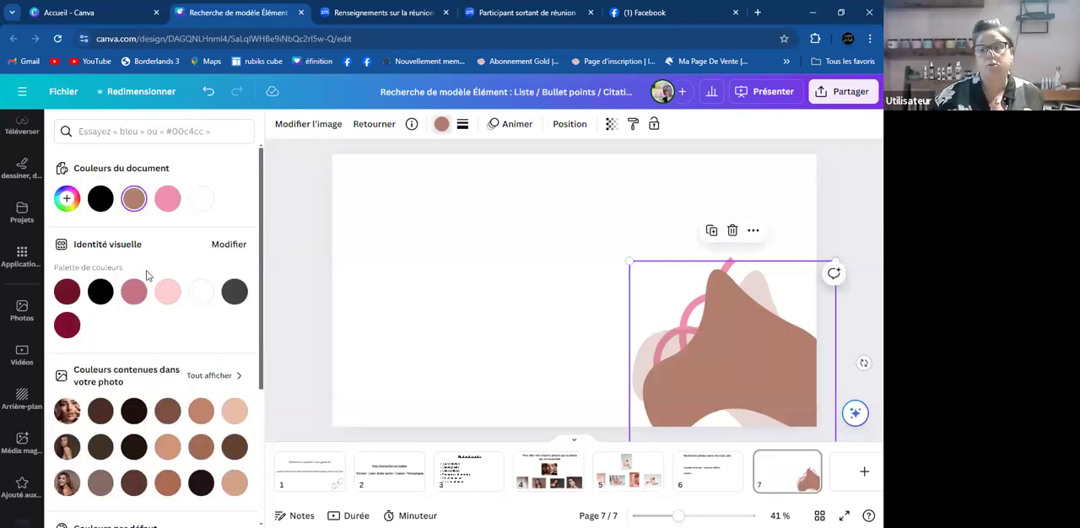
pyautogui.click(168, 291)
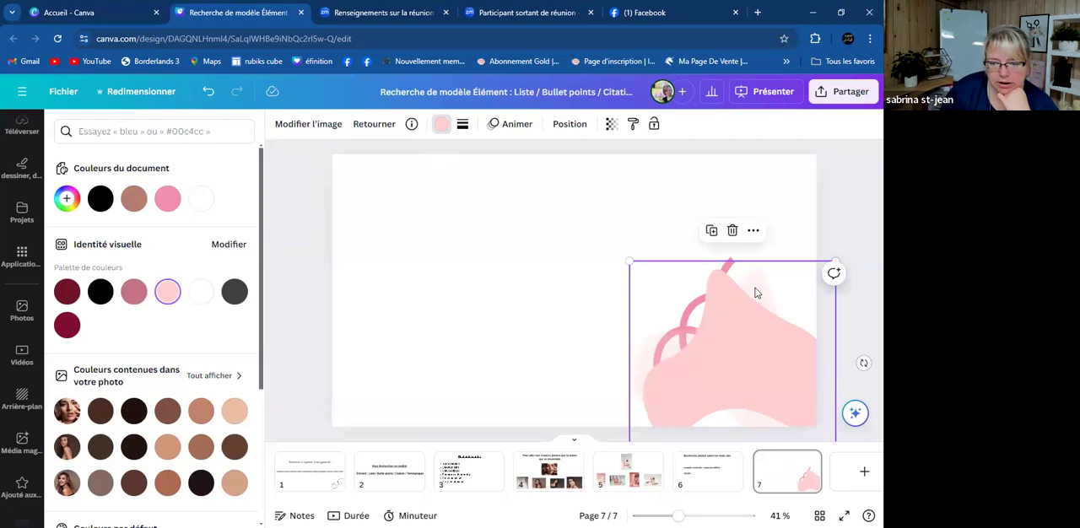
pyautogui.click(512, 263)
pyautogui.moveTo(679, 329); pyautogui.dragTo(698, 368)
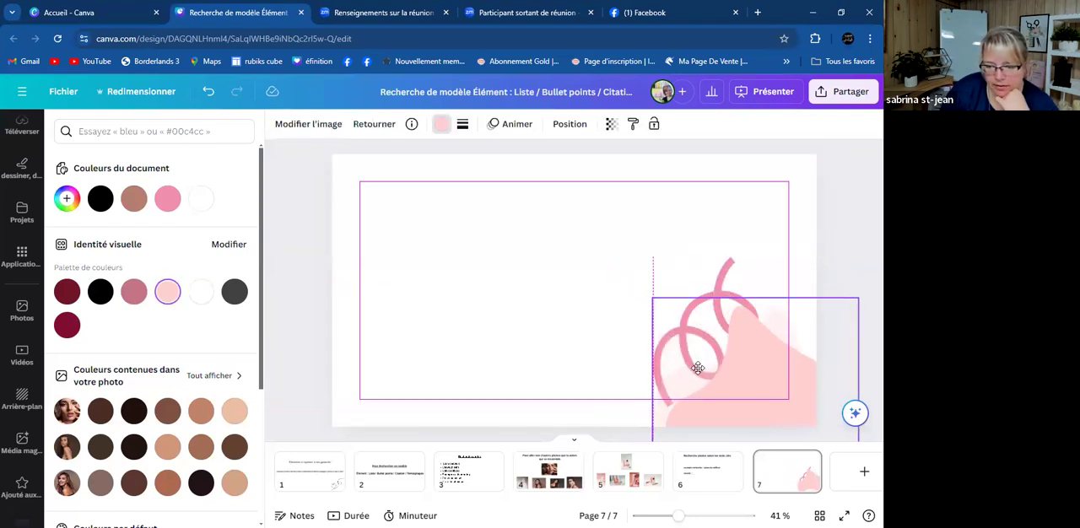
# - Move the pink squiggle down over the pale pink blob and bring it to the front
pyautogui.click(711, 280)
pyautogui.moveTo(711, 280); pyautogui.dragTo(717, 321)
pyautogui.click(569, 124)
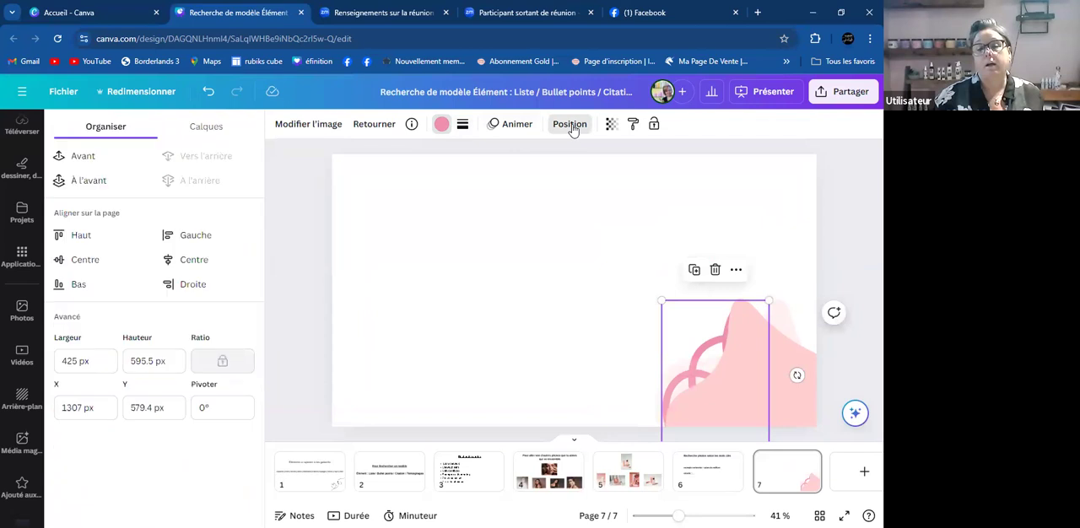
pyautogui.click(104, 180)
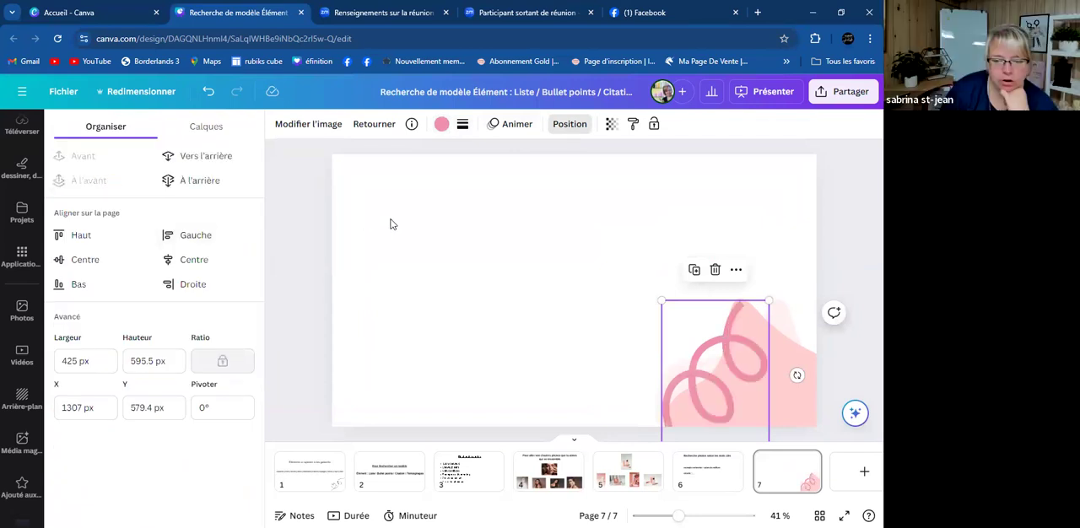
# - Rotate the pink squiggle clockwise and move it so it runs off the page's right edge across the blob
pyautogui.click(605, 338)
pyautogui.click(730, 374)
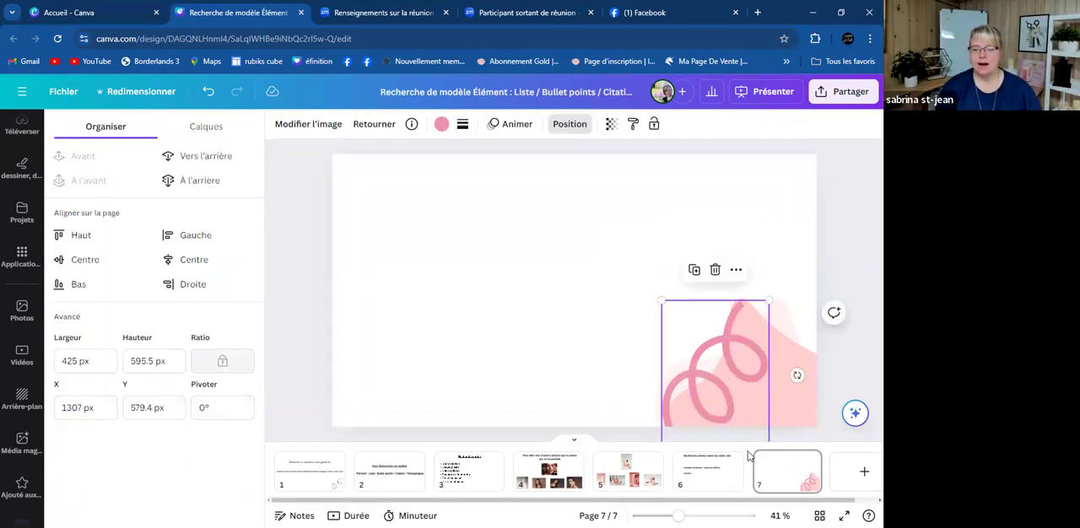
pyautogui.moveTo(796, 375); pyautogui.dragTo(790, 418)
pyautogui.moveTo(741, 377); pyautogui.dragTo(789, 380)
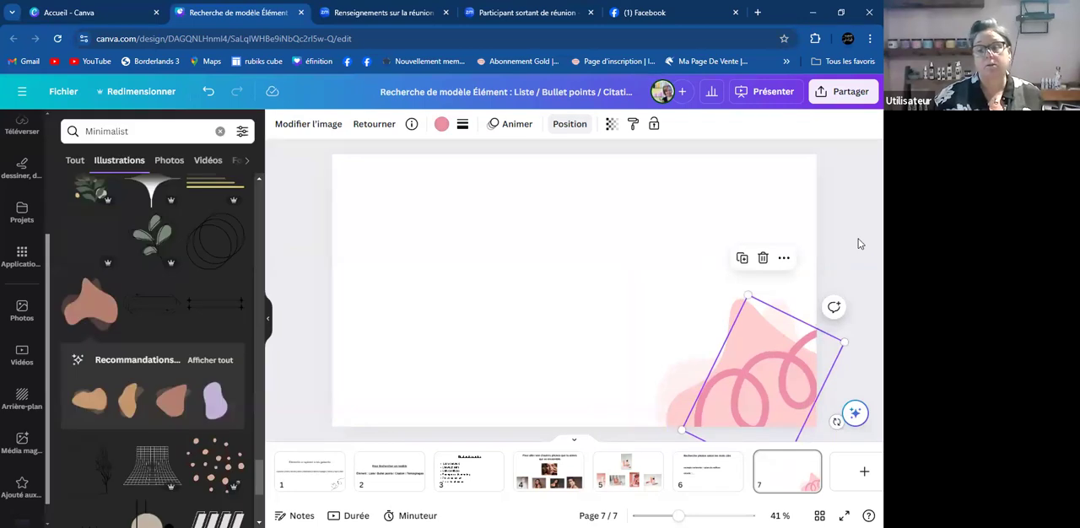
pyautogui.click(853, 243)
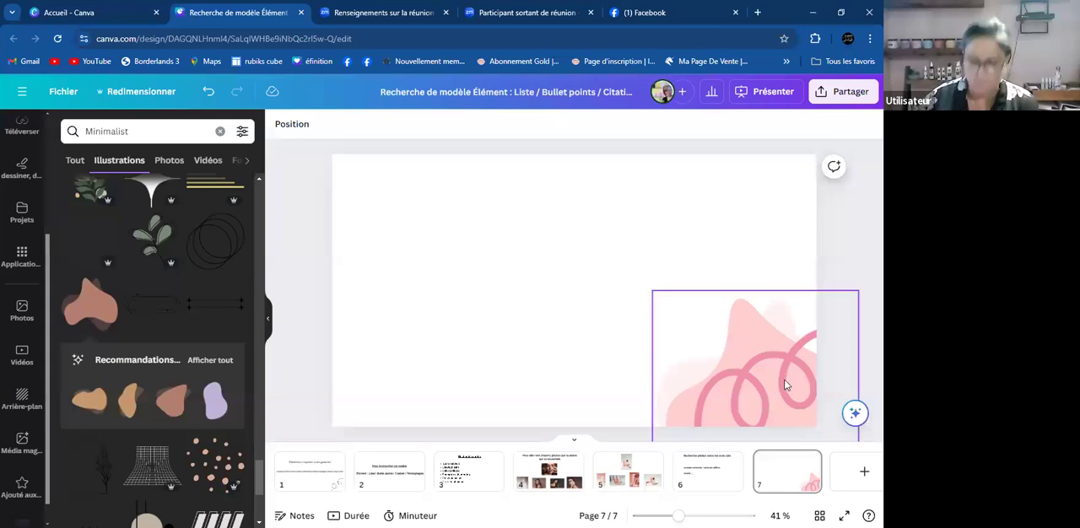
# - Delete the pink squiggle and the pale pink blob from page 7
pyautogui.click(750, 397)
pyautogui.press('Delete')
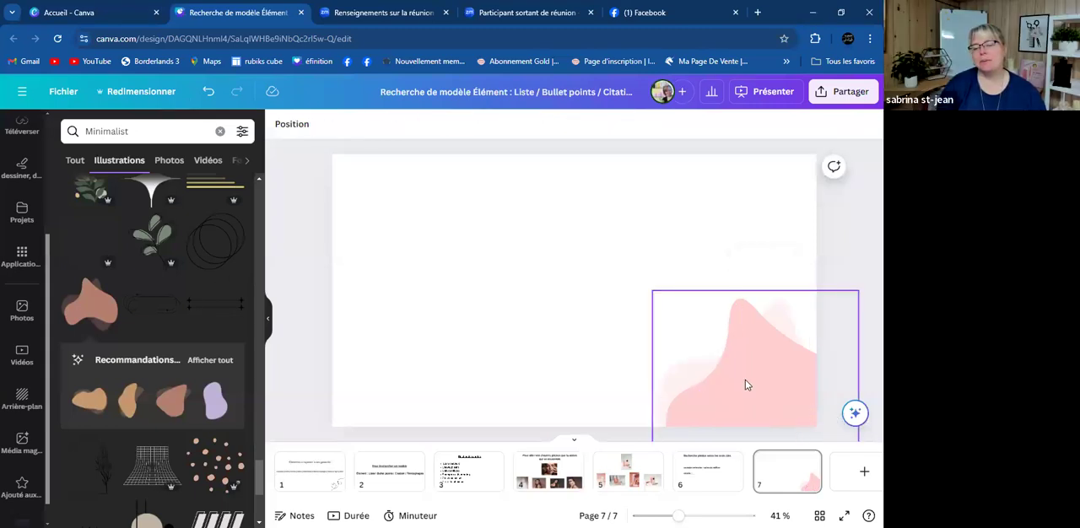
# - Copy the word "Stroke" from the keyword list on page 1
pyautogui.click(300, 476)
pyautogui.click(725, 290)
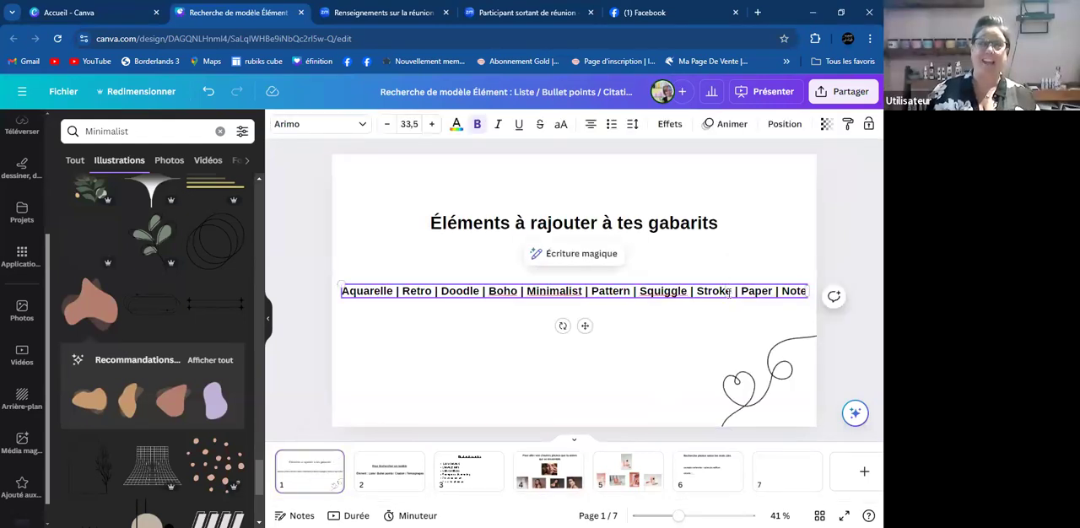
pyautogui.moveTo(731, 291); pyautogui.dragTo(696, 292)
pyautogui.hotkey('ctrl', 'c')
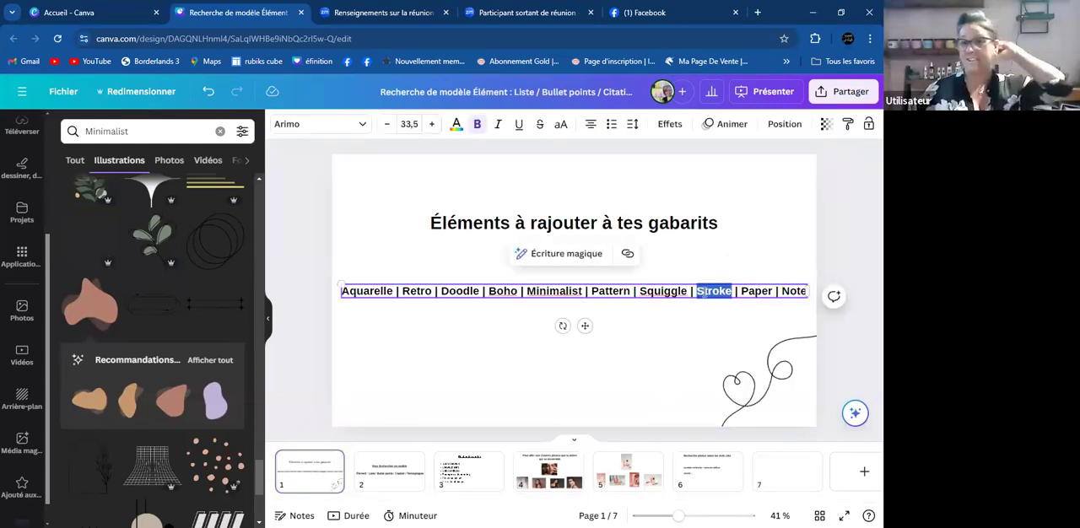
pyautogui.rightClick(697, 292)
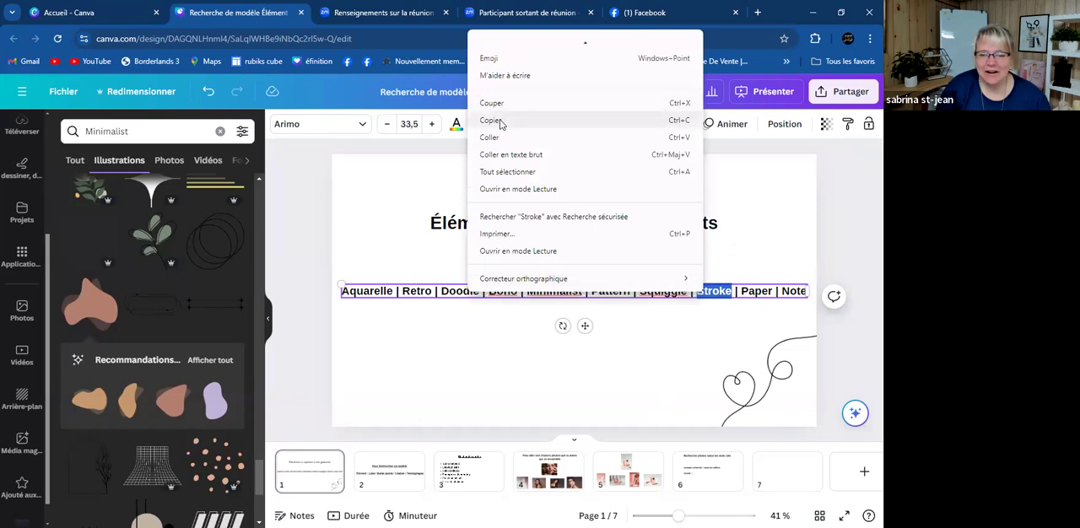
# - Replace the previous illustration search keyword with the copied word "Stroke" and run the search
pyautogui.click(179, 130)
pyautogui.press('BackSpace')
pyautogui.press('BackSpace')
pyautogui.press('BackSpace')
pyautogui.press('BackSpace')
pyautogui.press('BackSpace')
pyautogui.press('BackSpace')
pyautogui.press('BackSpace')
pyautogui.press('BackSpace')
pyautogui.press('BackSpace')
pyautogui.press('BackSpace')
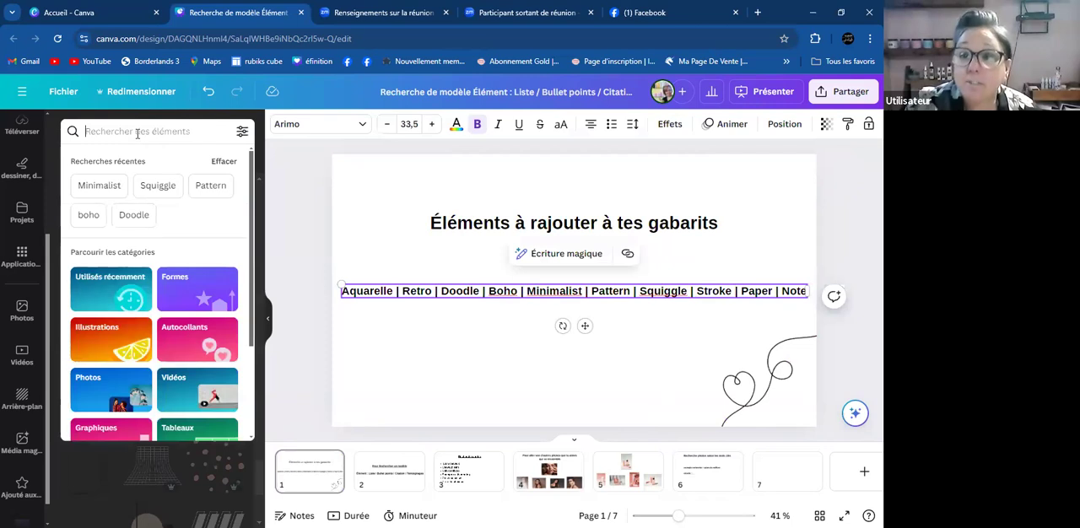
pyautogui.rightClick(138, 133)
pyautogui.click(173, 260)
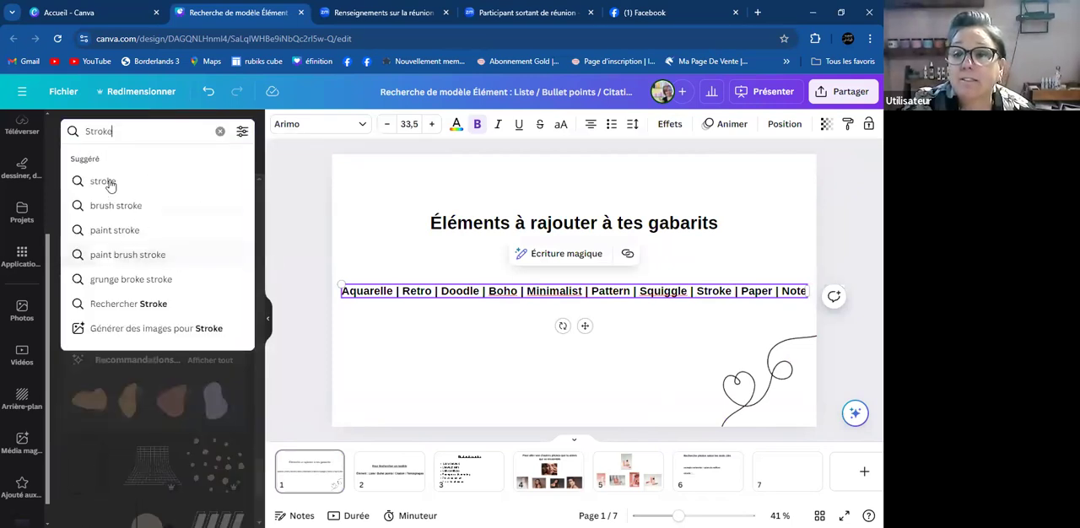
pyautogui.click(105, 182)
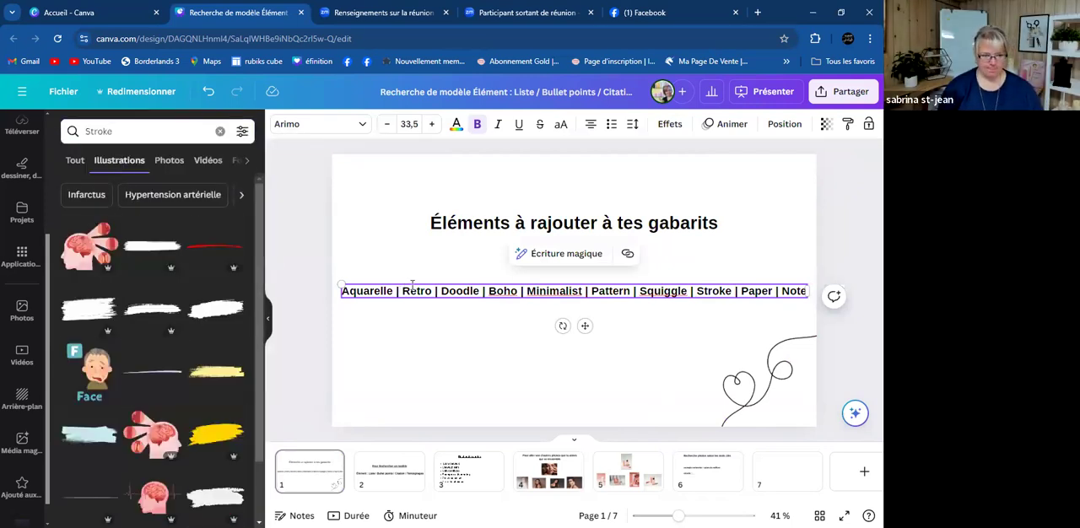
# - Add the wide rough brush stroke illustration to page 7 and enlarge it across the page's upper edge
pyautogui.click(767, 475)
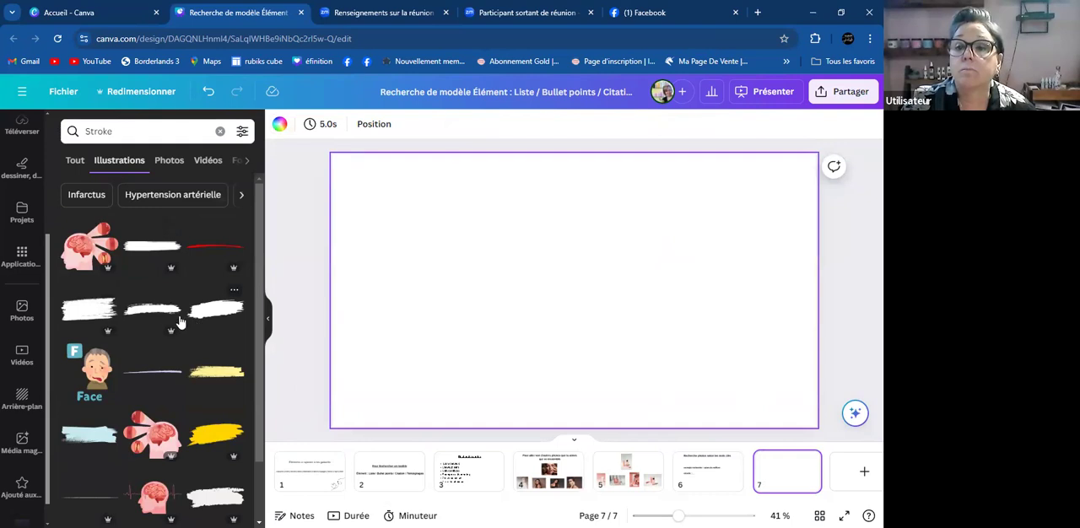
pyautogui.click(97, 307)
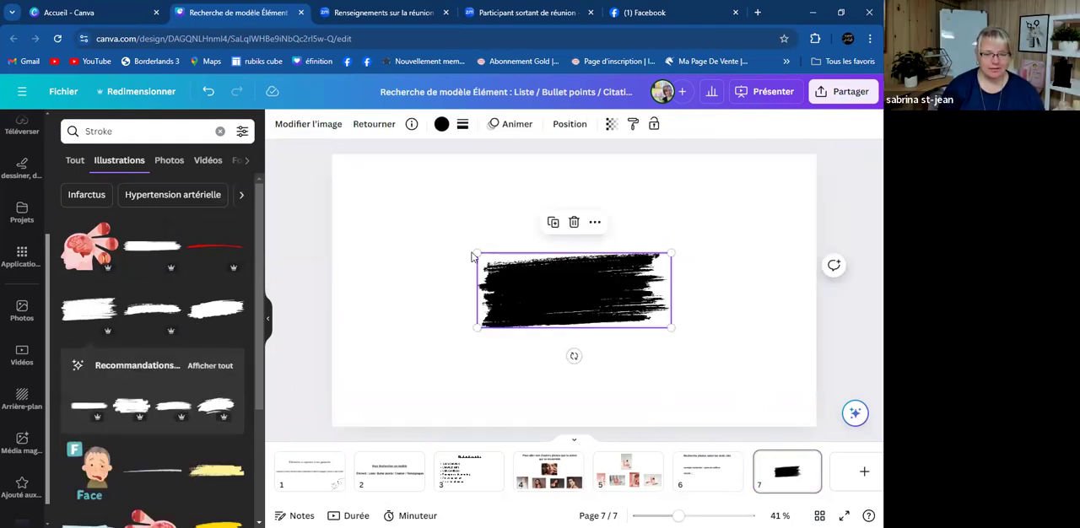
pyautogui.moveTo(470, 251)
pyautogui.mouseDown()
pyautogui.moveTo(295, 181)
pyautogui.moveTo(545, 219)
pyautogui.moveTo(572, 198)
pyautogui.mouseUp()
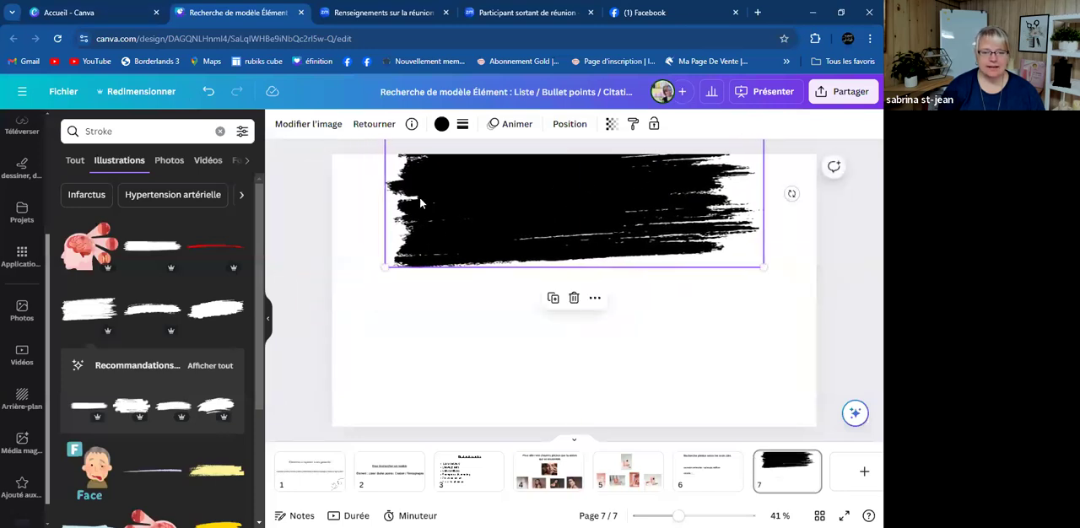
# - Recolour the brush stroke pale pink from the brand palette and shift it slightly up and to the right
pyautogui.click(441, 125)
pyautogui.click(167, 292)
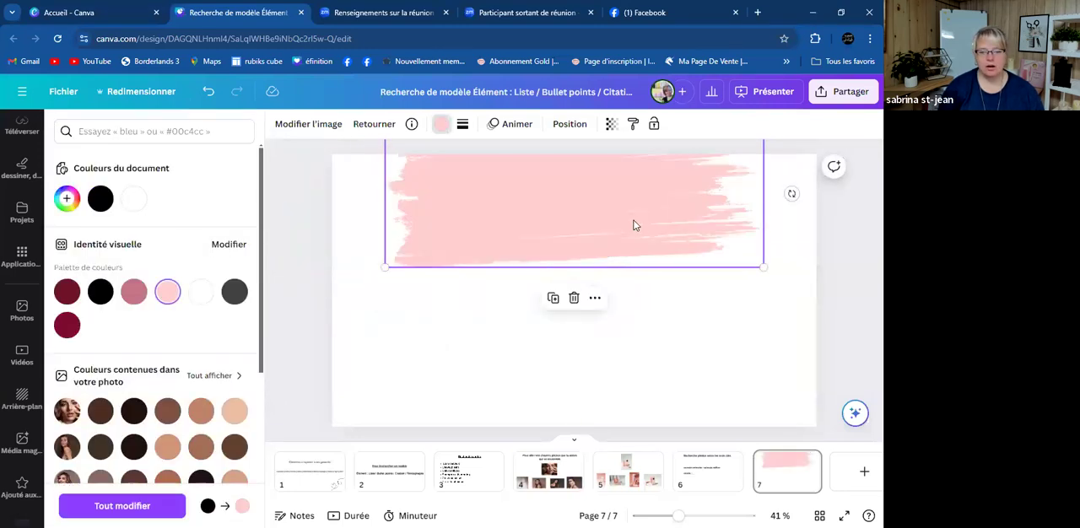
pyautogui.moveTo(635, 225); pyautogui.dragTo(647, 211)
pyautogui.click(712, 368)
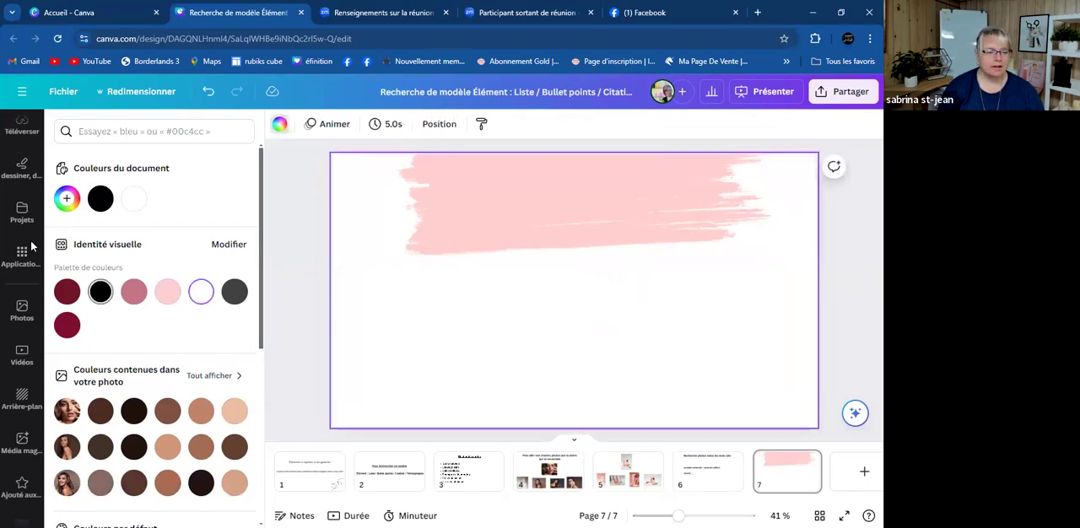
# - Add a brand heading to page 7 with the text "Promotion"
pyautogui.scroll(4, 25, 244)
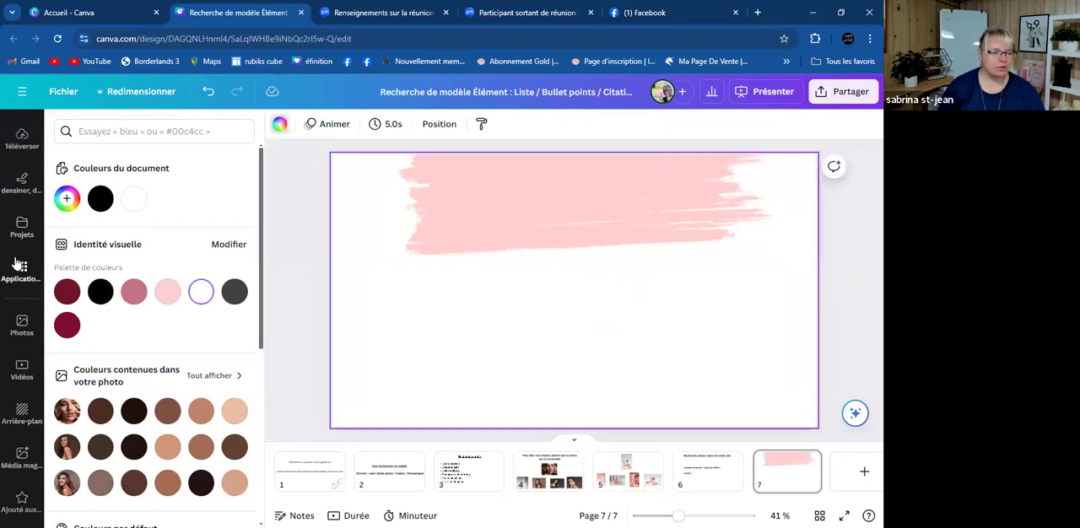
pyautogui.click(22, 220)
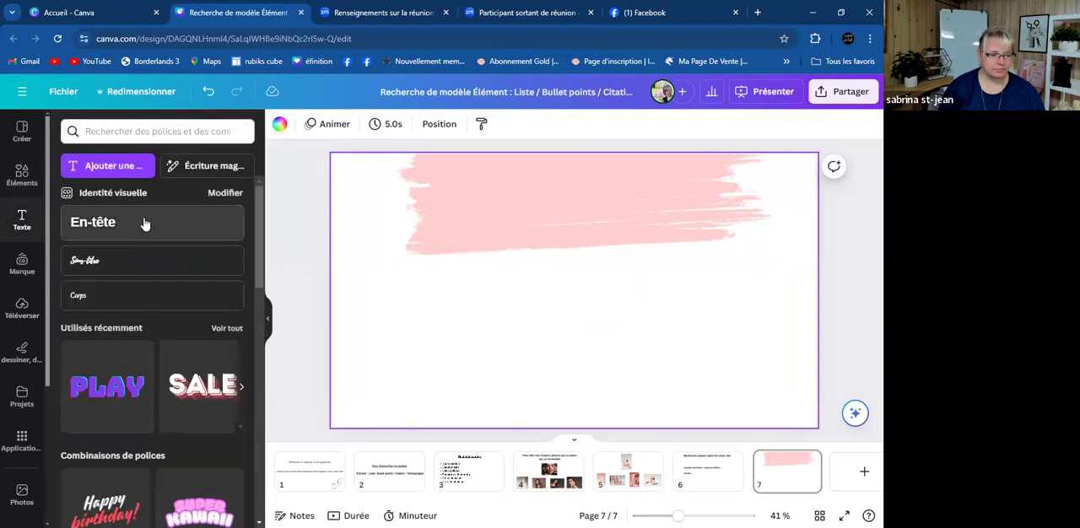
pyautogui.click(144, 225)
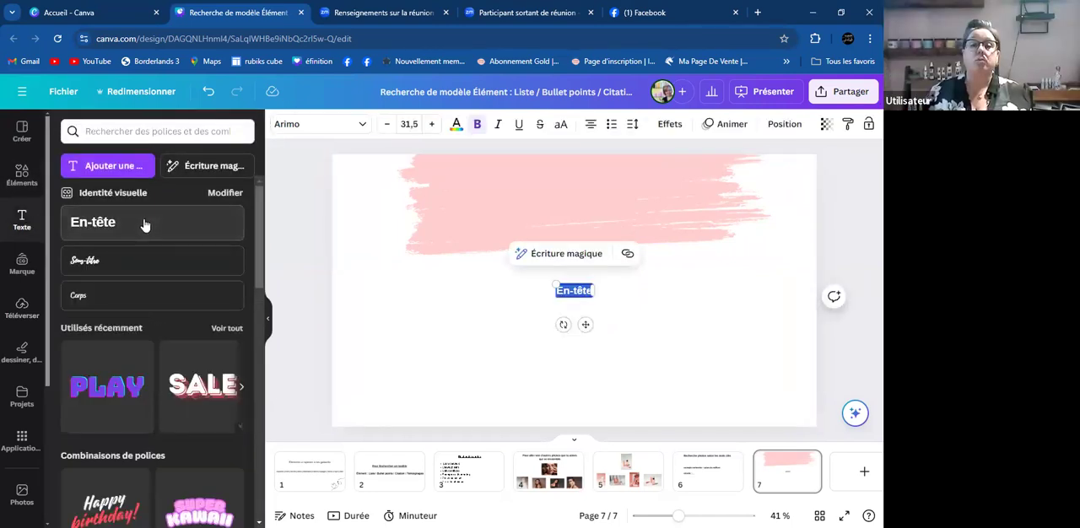
pyautogui.write('Promotion')
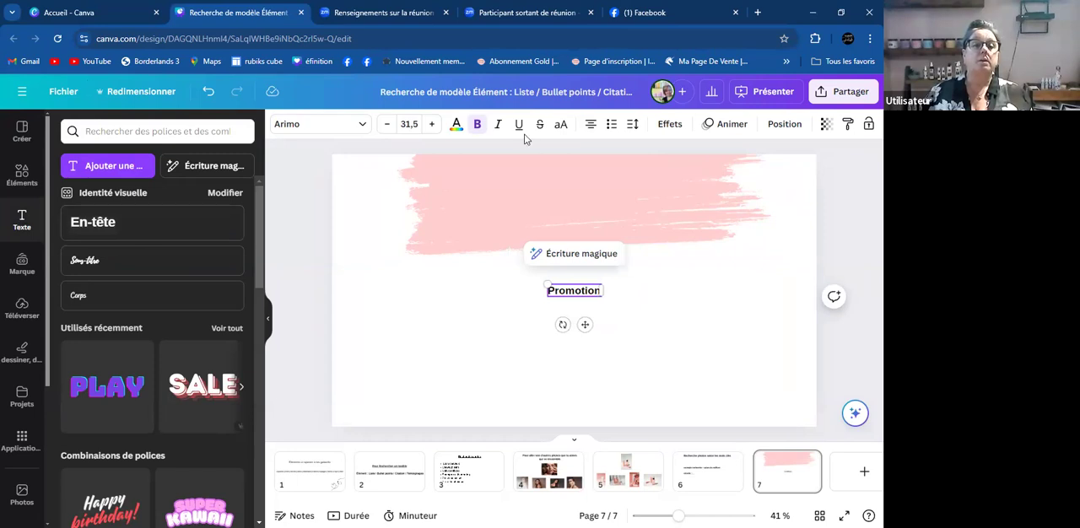
# - Colour the "Promotion" heading dark burgundy and enlarge it to size 126 over the pink brush stroke
pyautogui.click(456, 125)
pyautogui.click(69, 323)
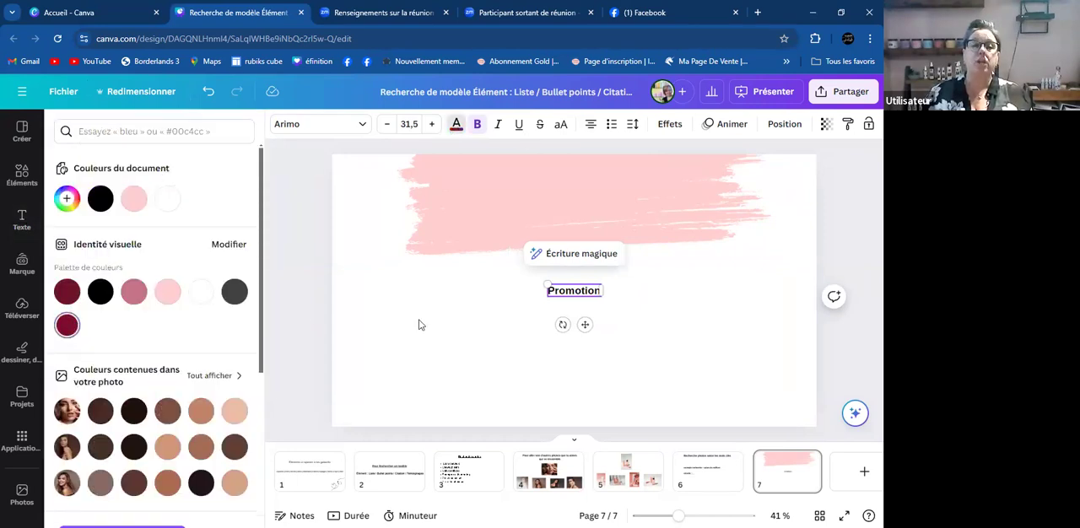
pyautogui.moveTo(549, 290); pyautogui.dragTo(597, 290)
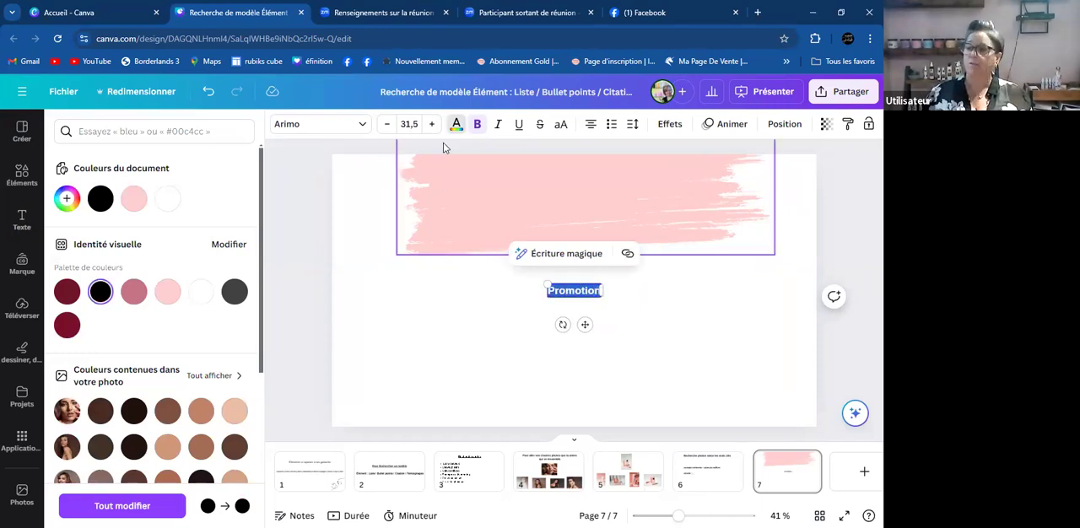
pyautogui.moveTo(548, 285); pyautogui.dragTo(398, 227)
pyautogui.click(542, 270)
pyautogui.moveTo(542, 270)
pyautogui.mouseDown()
pyautogui.moveTo(624, 207)
pyautogui.moveTo(615, 195)
pyautogui.mouseUp()
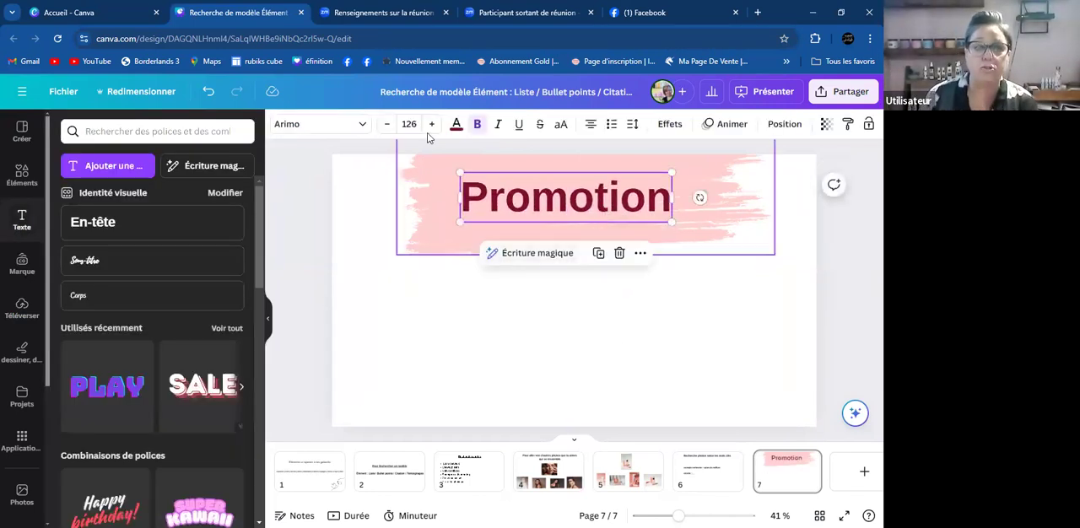
# - Change the "Promotion" heading's font to Holiday and enlarge it to size 227 over the brush stroke
pyautogui.click(361, 125)
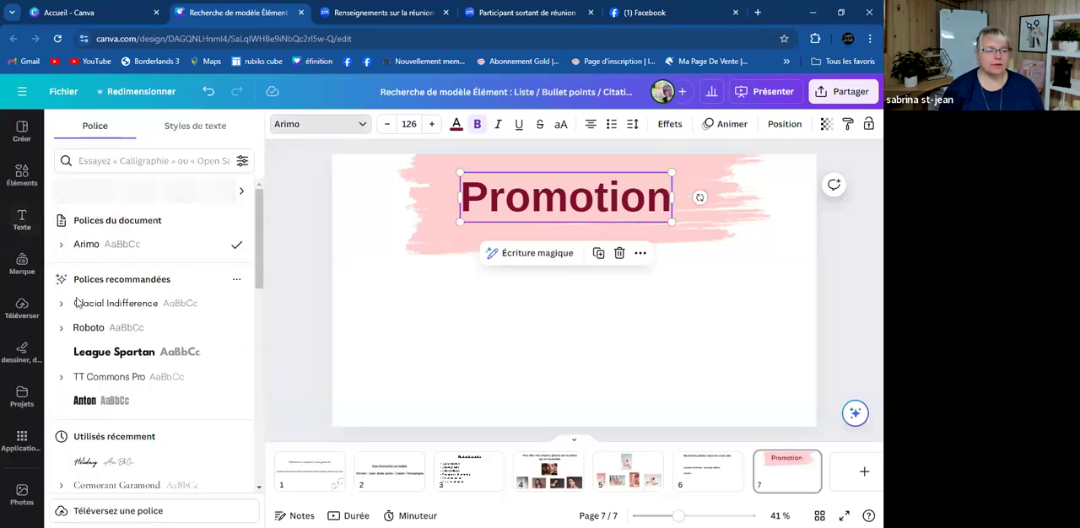
pyautogui.click(97, 462)
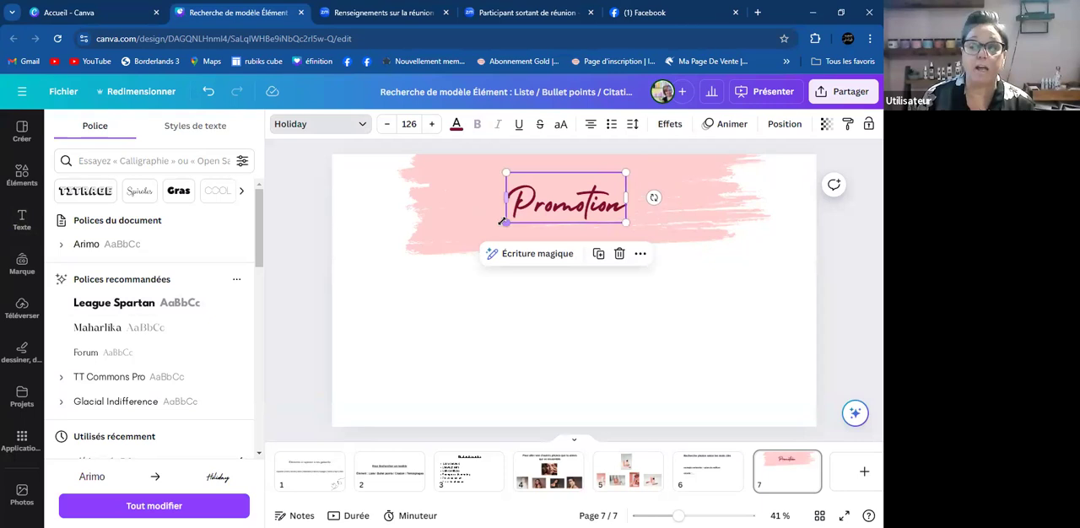
pyautogui.moveTo(498, 224); pyautogui.dragTo(402, 257)
pyautogui.moveTo(552, 218); pyautogui.dragTo(593, 196)
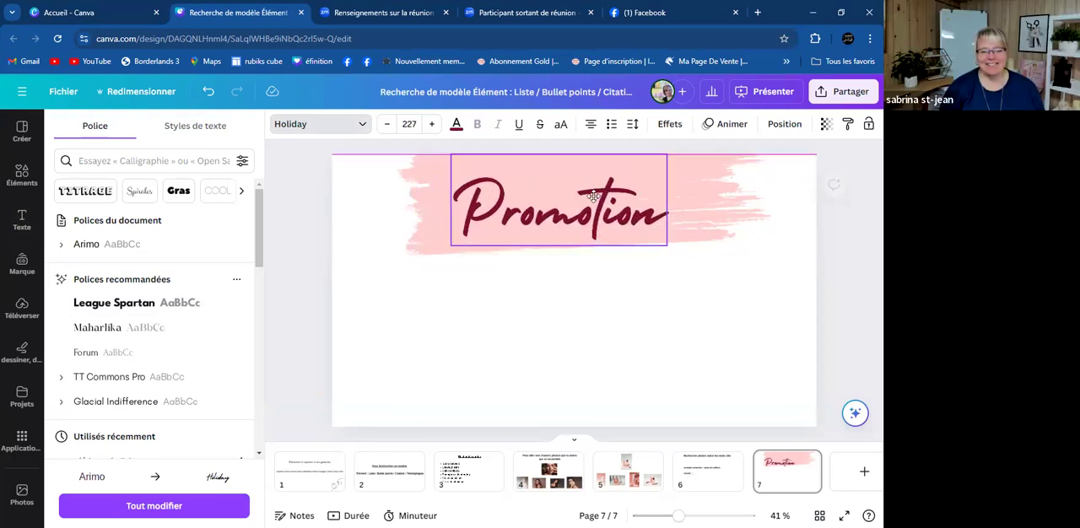
# - Tilt the "Promotion" heading counterclockwise so it slopes upward and shift the pink brush stroke slightly down and left behind it
pyautogui.moveTo(695, 200); pyautogui.dragTo(689, 165)
pyautogui.moveTo(563, 210)
pyautogui.mouseDown()
pyautogui.moveTo(579, 195)
pyautogui.moveTo(566, 206)
pyautogui.mouseUp()
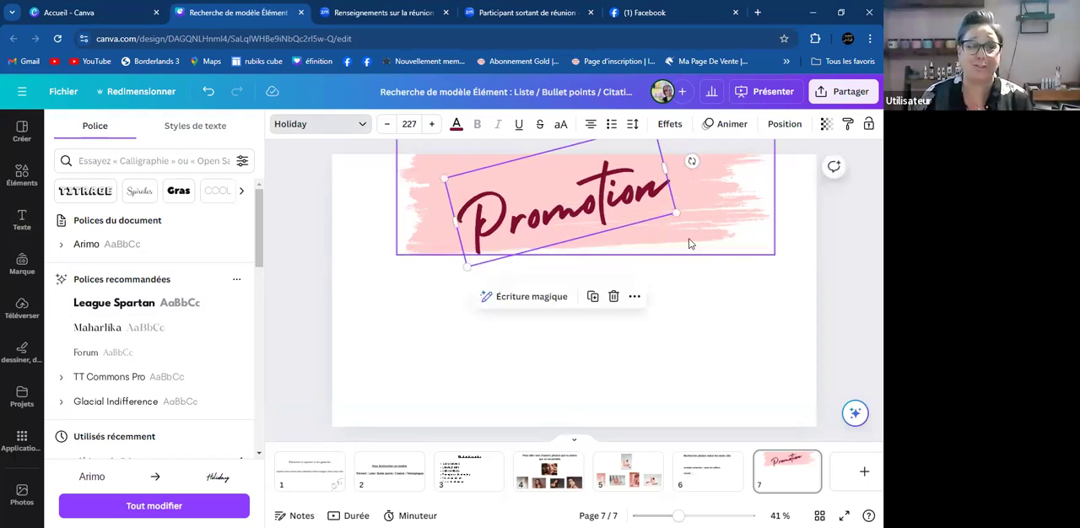
pyautogui.click(689, 242)
pyautogui.moveTo(424, 194); pyautogui.dragTo(417, 208)
pyautogui.click(652, 359)
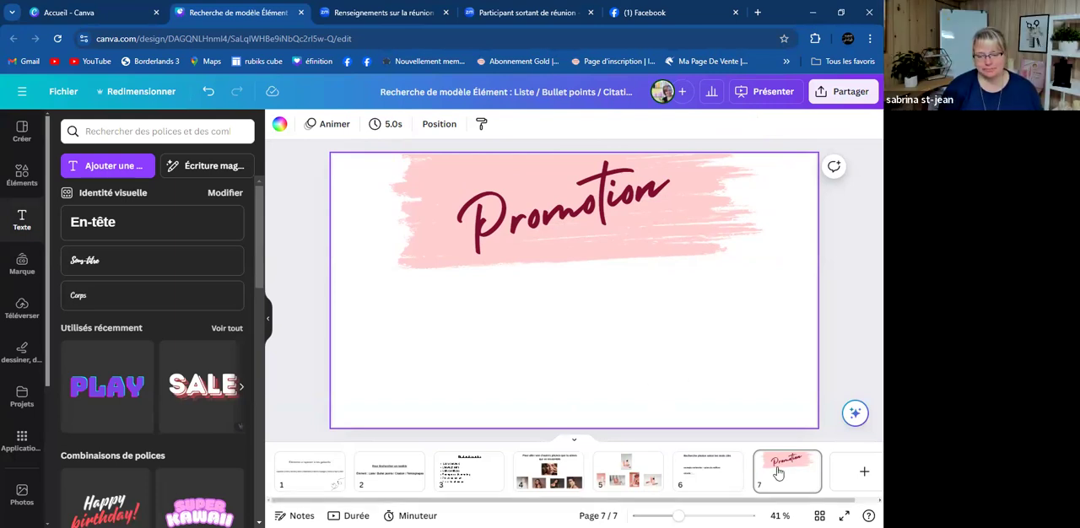
# - Delete the "Promotion" heading and the pink brush stroke from page 7
pyautogui.click(573, 246)
pyautogui.press('Delete')
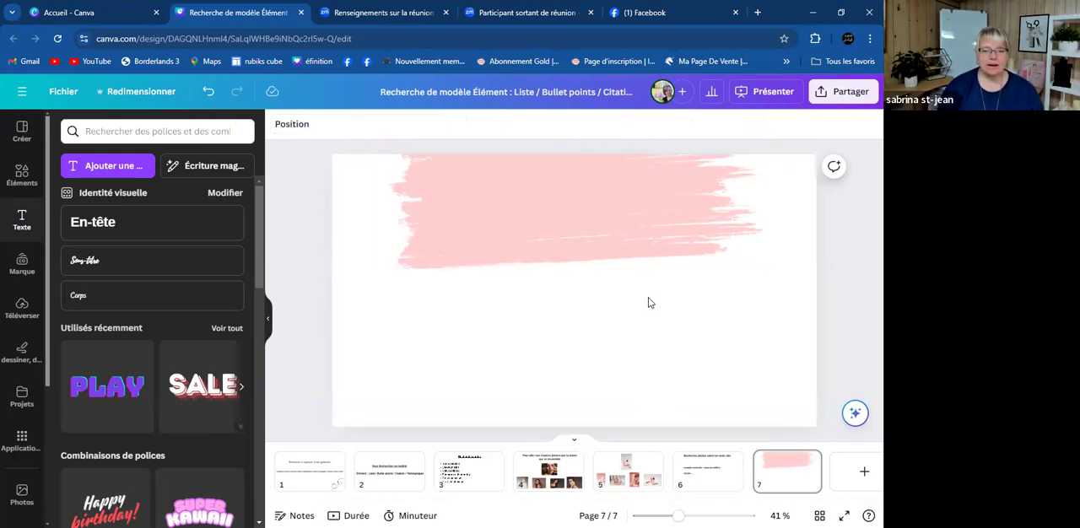
pyautogui.click(605, 221)
pyautogui.press('Delete')
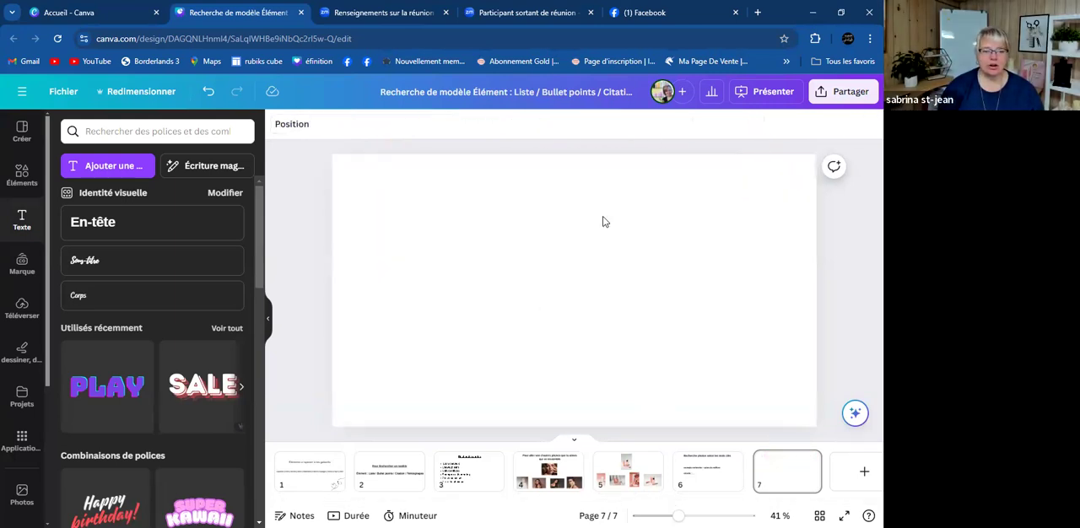
# - Try the medical brain illustration from the "Stroke" results on page 7, and delete it again
pyautogui.click(21, 162)
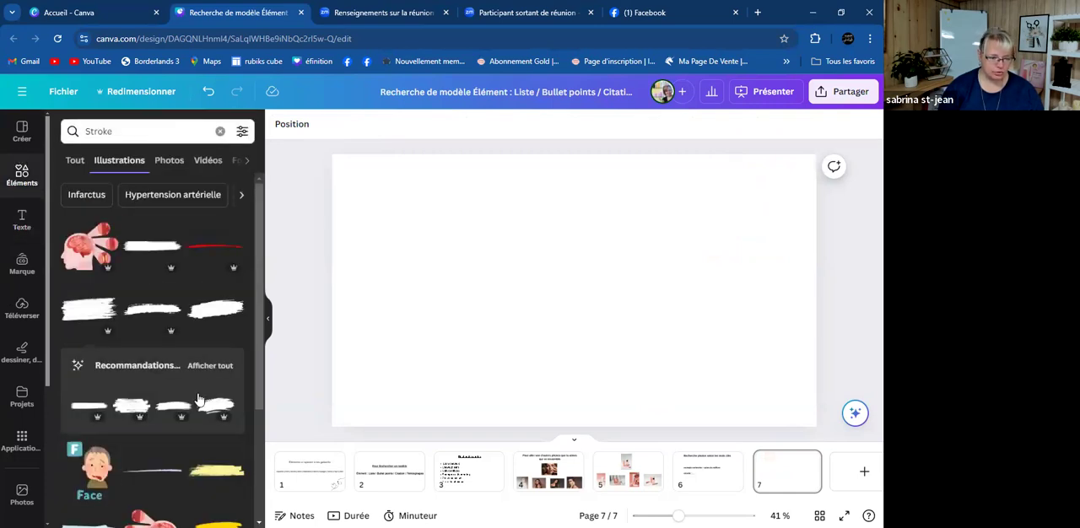
pyautogui.scroll(-4, 198, 398)
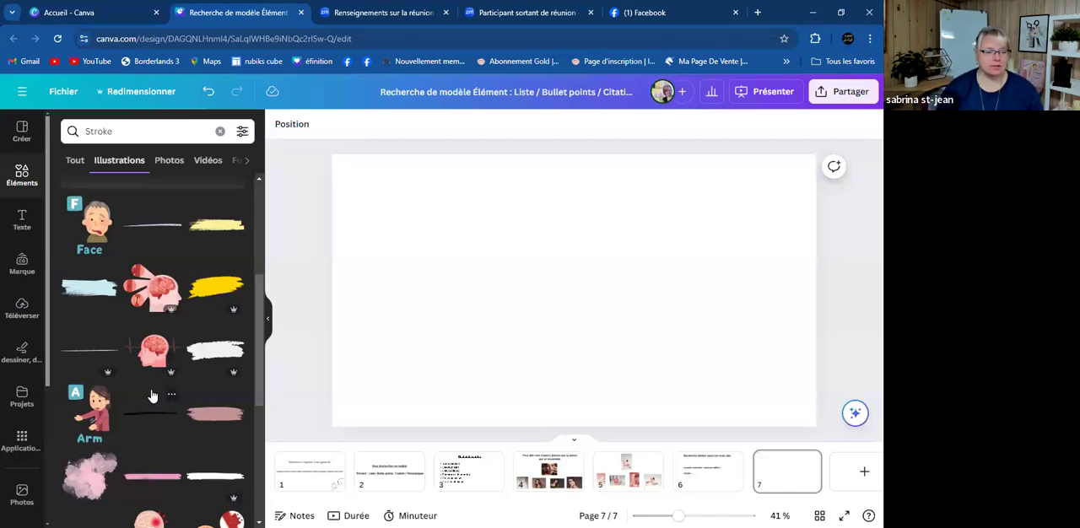
pyautogui.click(143, 291)
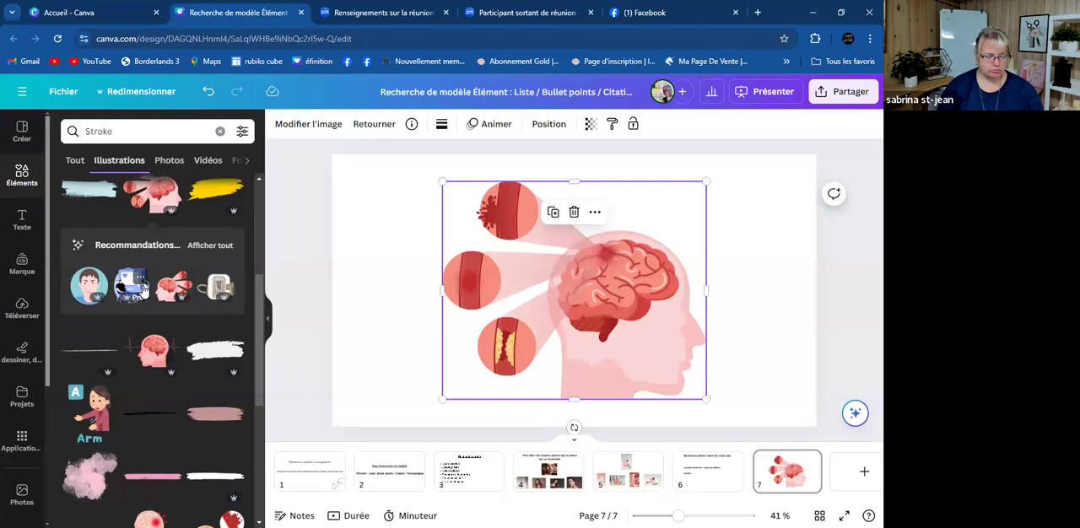
pyautogui.press('Delete')
# - Add the round brush stroke enlarged at the centre of page 7 and colour it pale pink from the brand palette
pyautogui.scroll(-3, 136, 306)
pyautogui.scroll(-5, 167, 444)
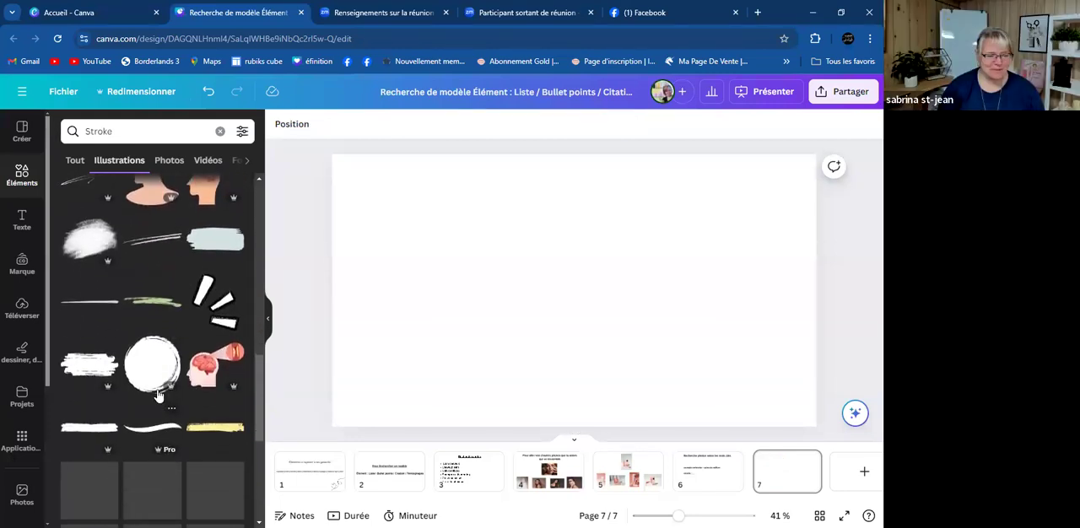
pyautogui.click(145, 366)
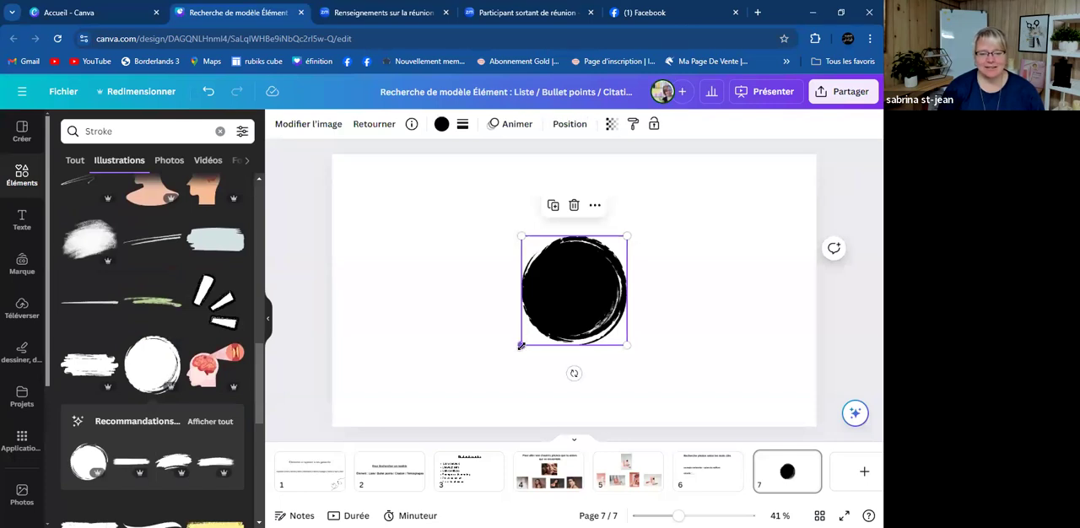
pyautogui.moveTo(521, 345); pyautogui.dragTo(453, 414)
pyautogui.moveTo(562, 298); pyautogui.dragTo(579, 267)
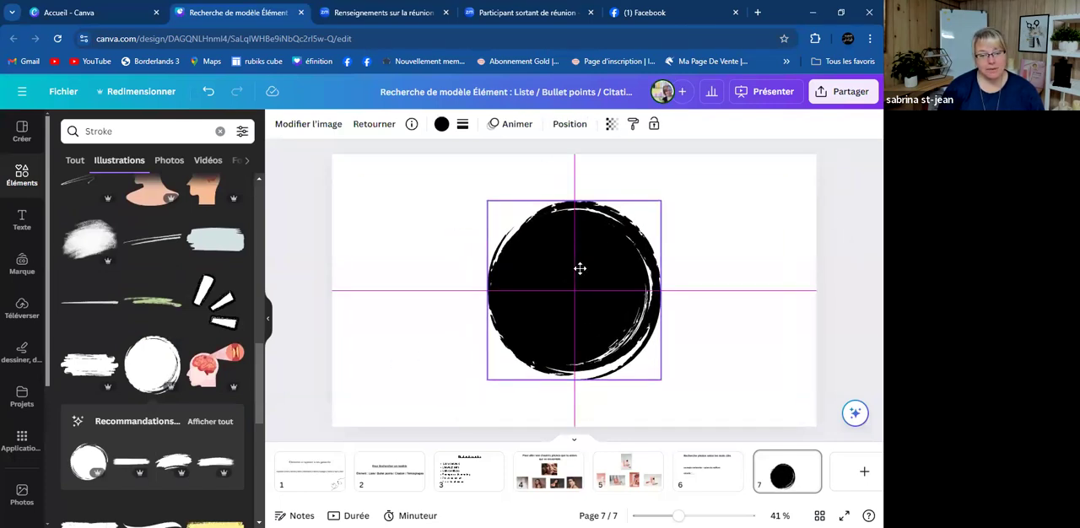
pyautogui.click(441, 124)
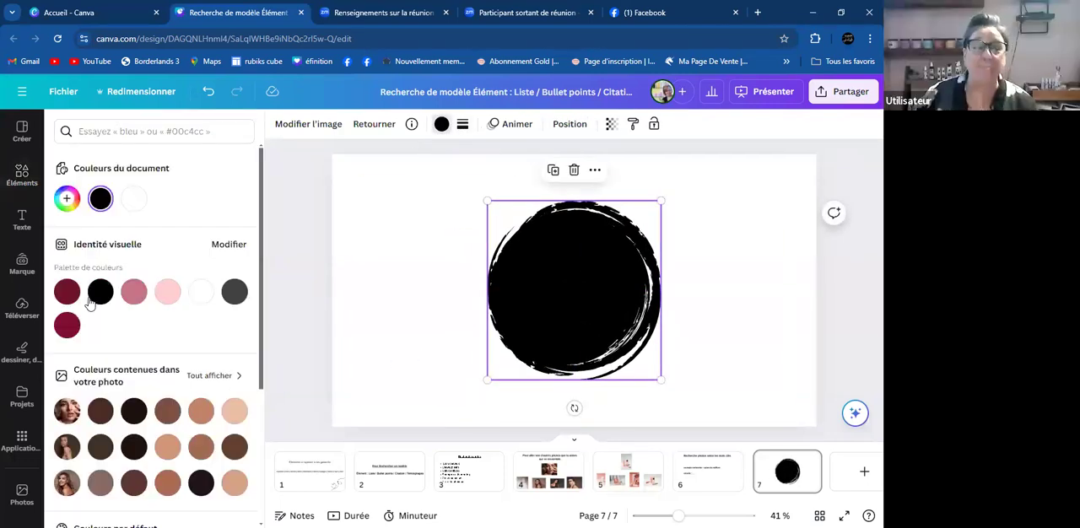
pyautogui.click(167, 292)
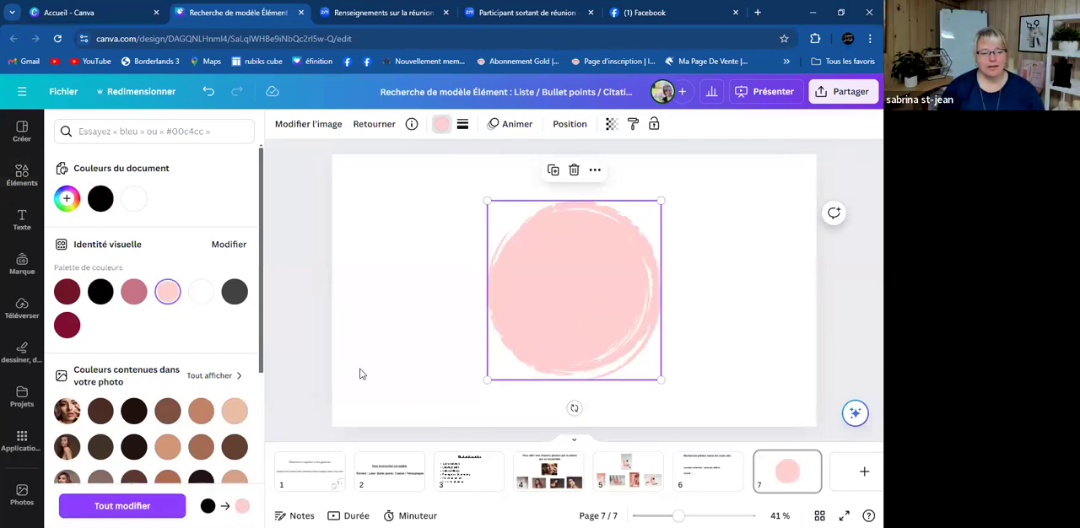
# - Add the recently used brain illustration to page 7, shrunk and placed in the page's lower-right corner beside the pink circle
pyautogui.click(22, 175)
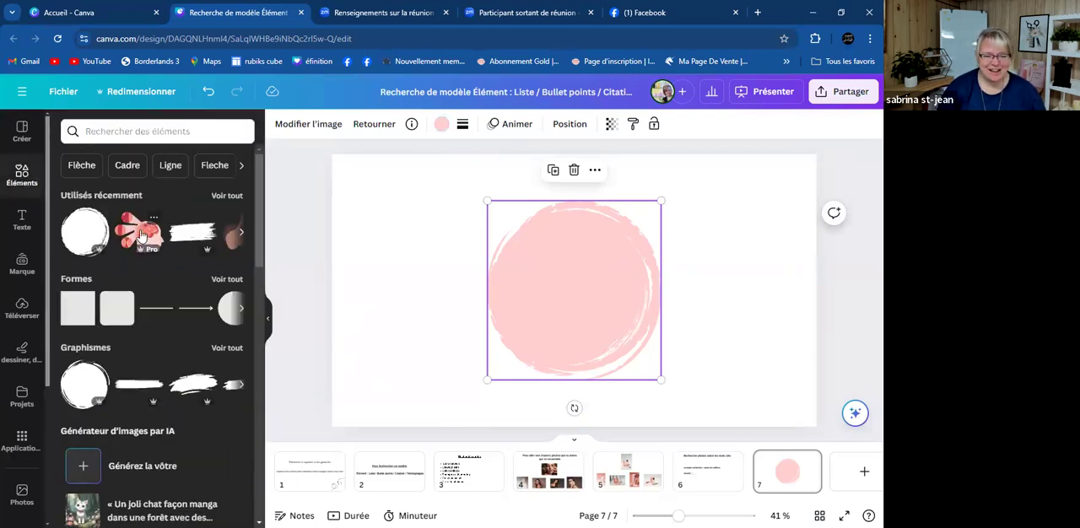
pyautogui.click(141, 235)
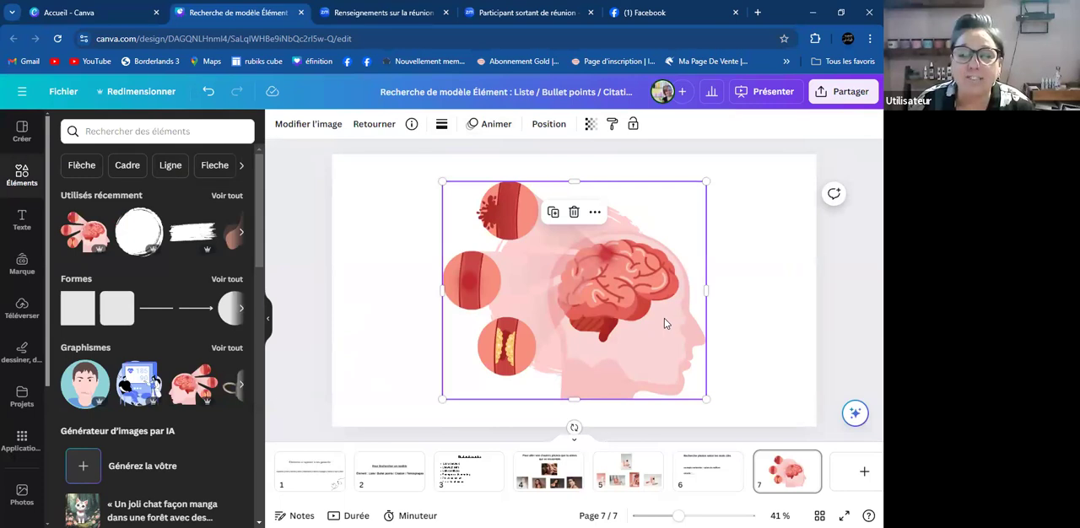
pyautogui.moveTo(706, 180); pyautogui.dragTo(583, 281)
pyautogui.moveTo(513, 351); pyautogui.dragTo(695, 350)
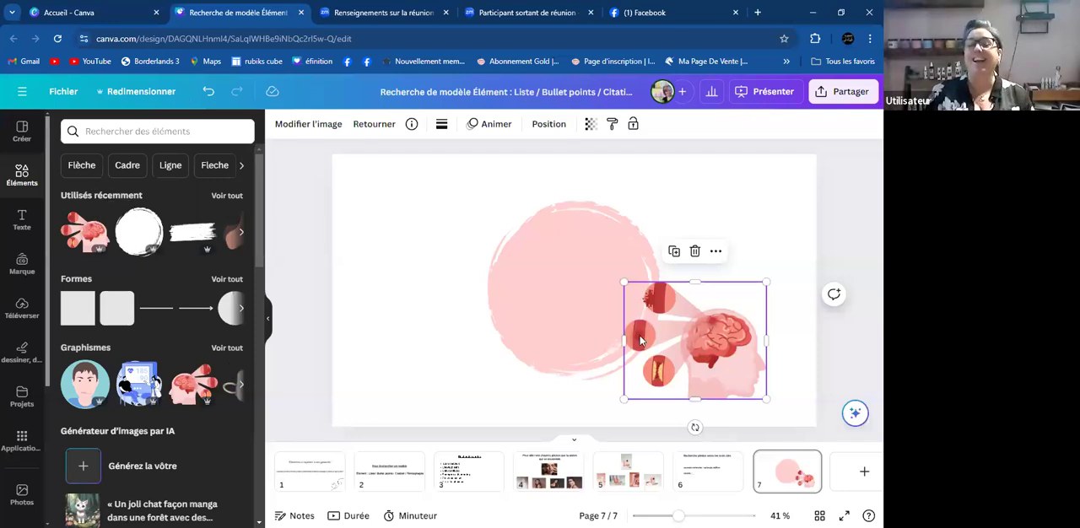
pyautogui.moveTo(743, 364); pyautogui.dragTo(776, 389)
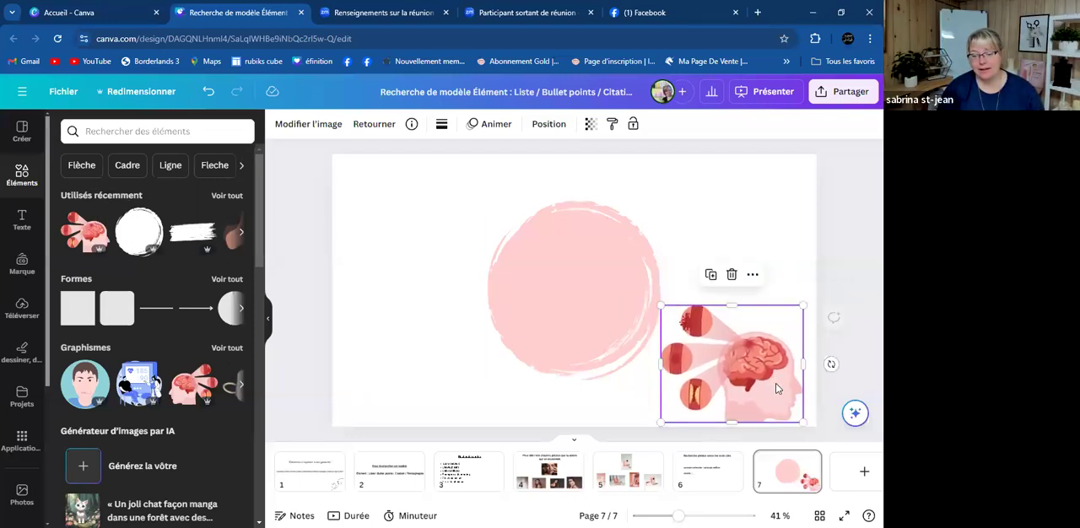
pyautogui.click(858, 274)
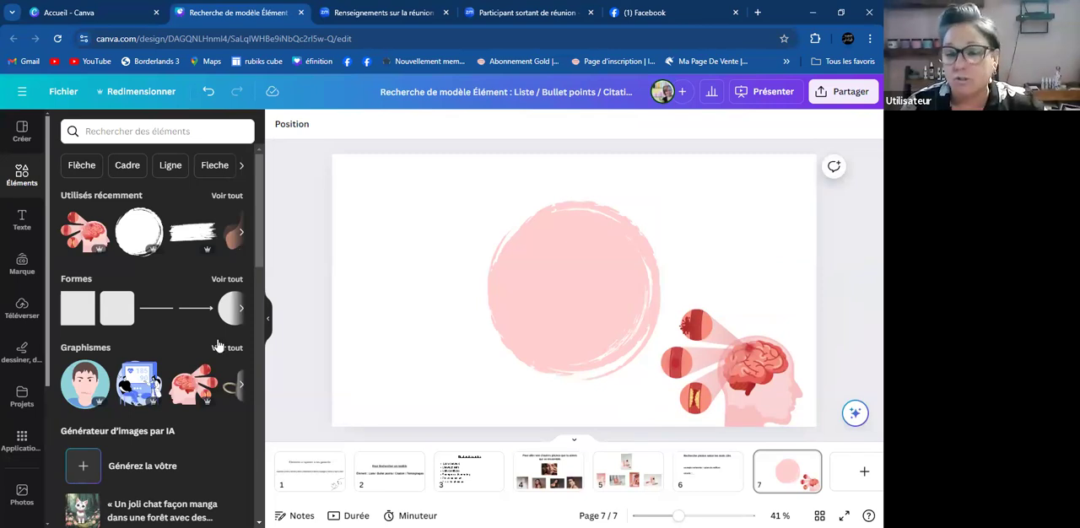
# - Look through the full list of recently used elements and return to the elements overview
pyautogui.scroll(-2, 218, 346)
pyautogui.scroll(3, 168, 345)
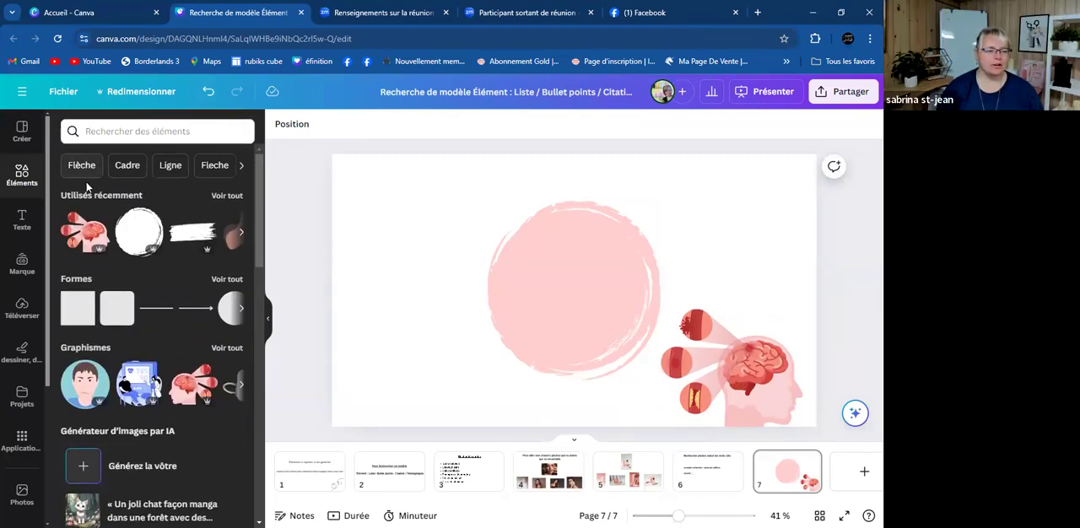
pyautogui.click(225, 196)
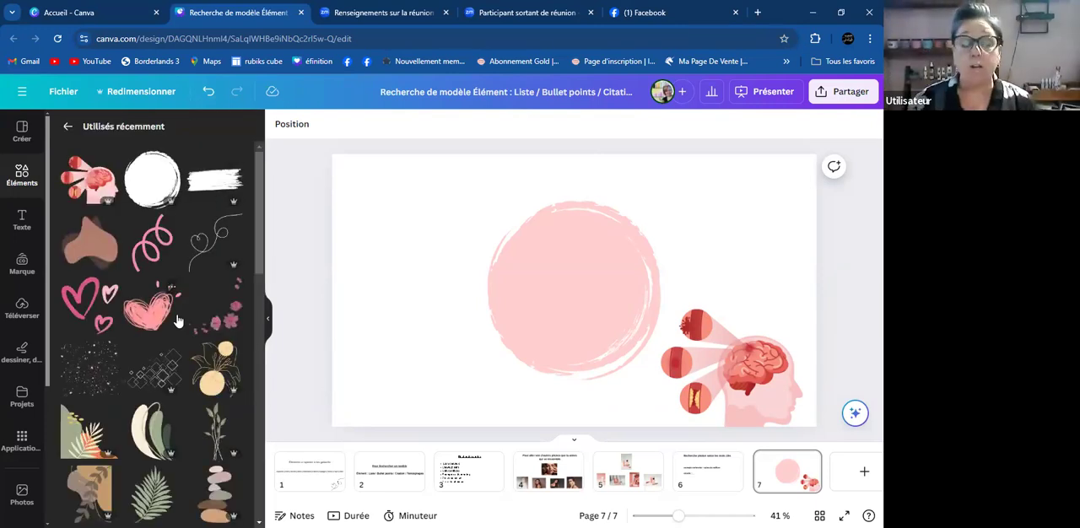
pyautogui.click(67, 127)
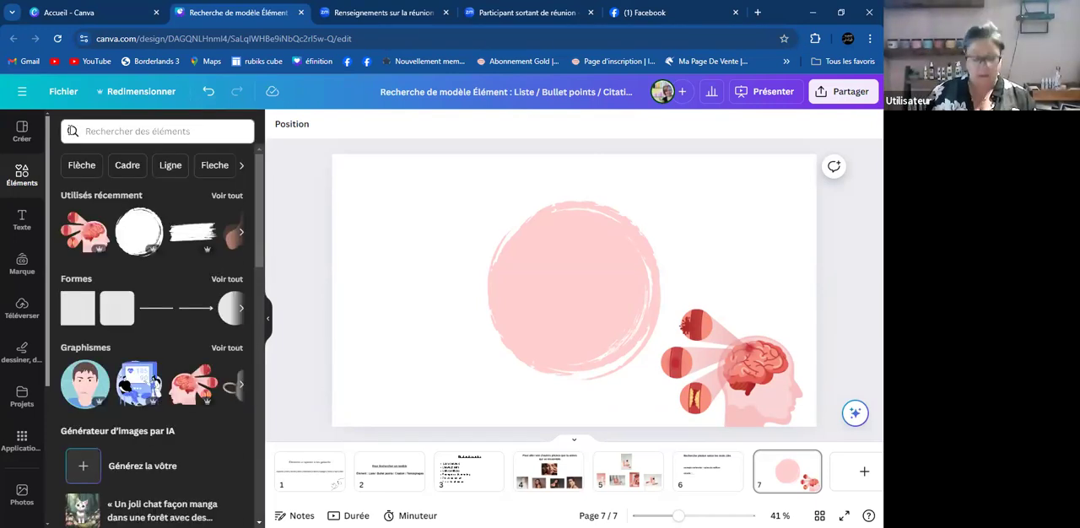
# - Rerun the recent "Stroke" illustration search and delete the brain illustration beside the pink circle on page 7
pyautogui.click(95, 131)
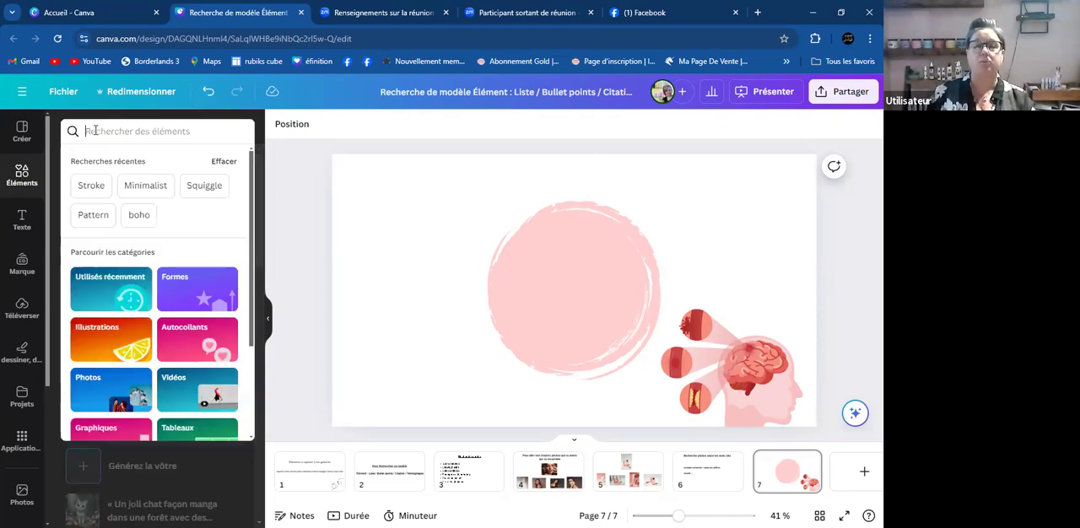
pyautogui.click(104, 181)
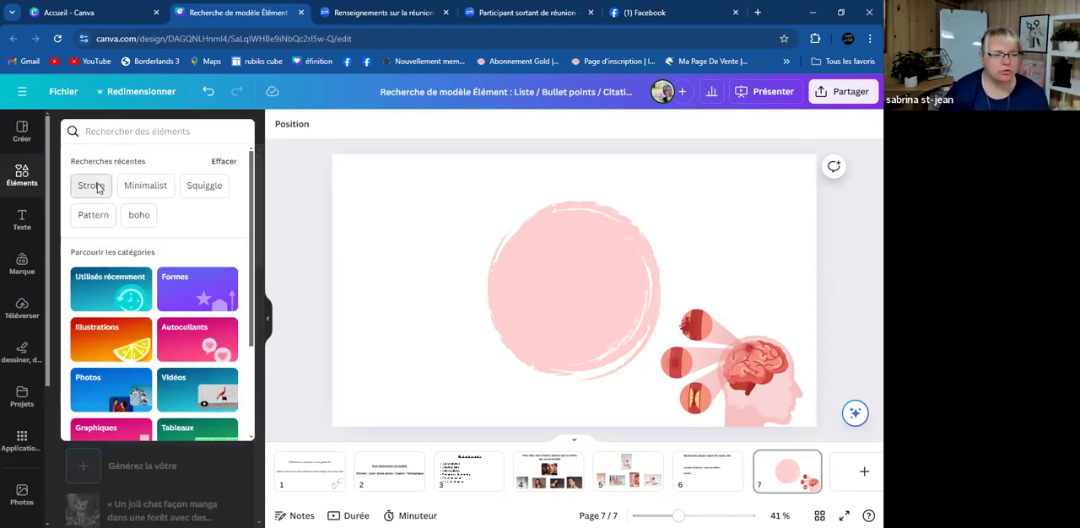
pyautogui.click(221, 229)
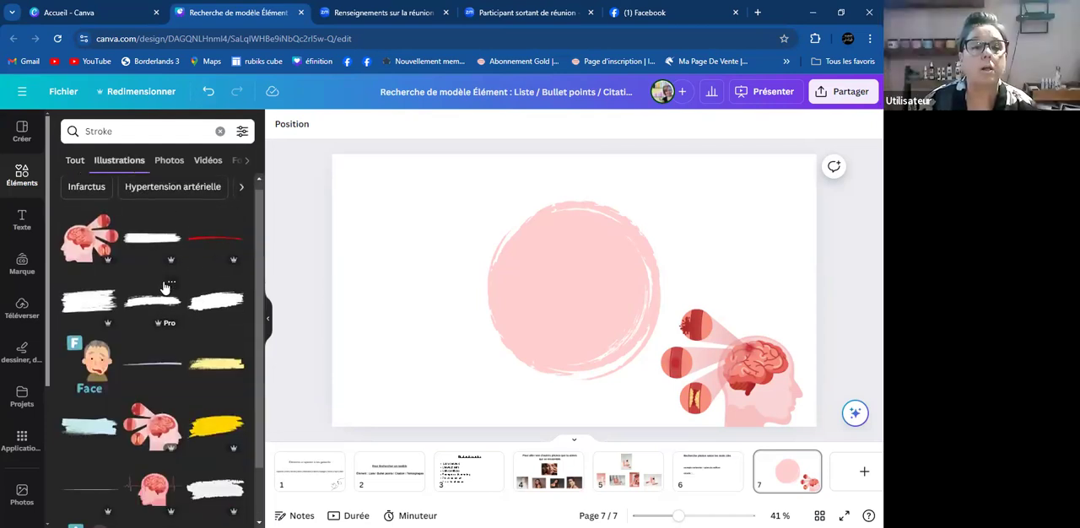
pyautogui.scroll(-10, 165, 287)
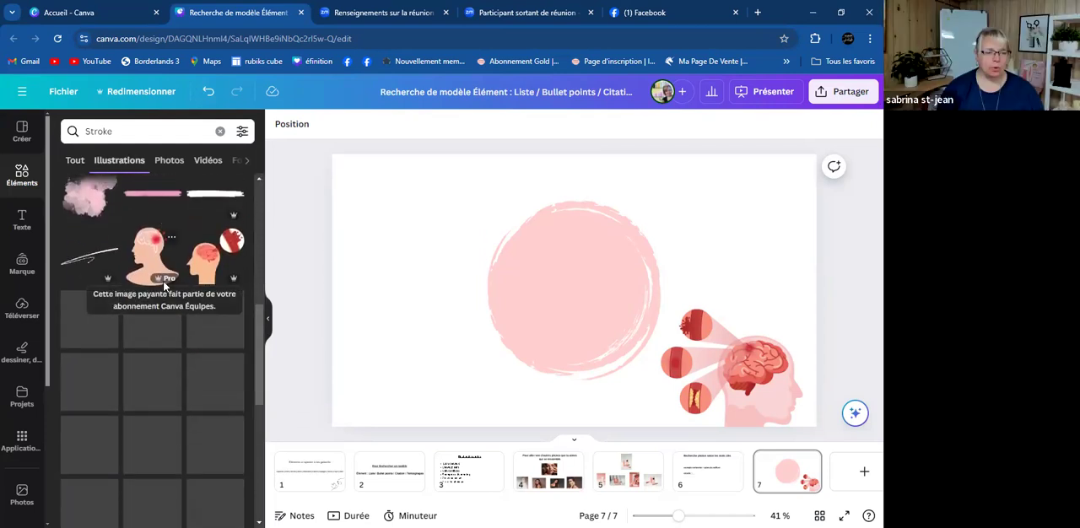
pyautogui.click(777, 371)
pyautogui.press('Delete')
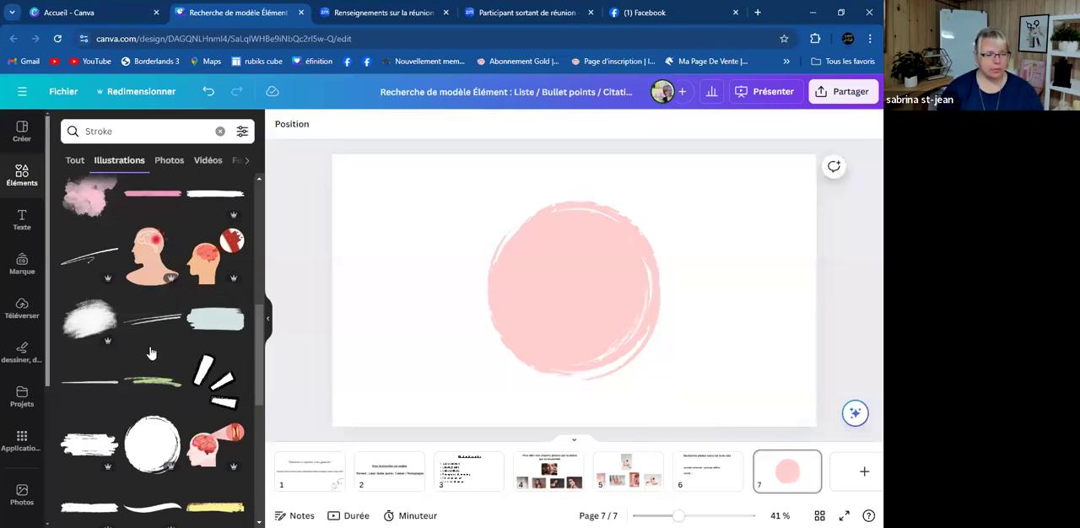
# - Try the head-profile illustration with the painful brain from the "Stroke" results, enlarged over the pink circle on page 7
pyautogui.click(152, 257)
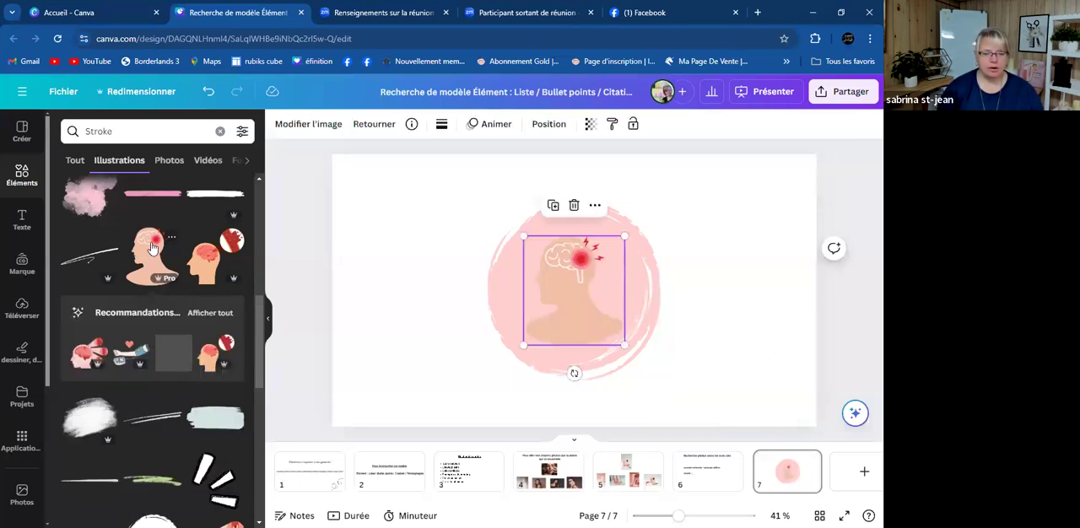
pyautogui.moveTo(520, 341); pyautogui.dragTo(433, 439)
pyautogui.moveTo(625, 236); pyautogui.dragTo(698, 185)
pyautogui.moveTo(559, 268); pyautogui.dragTo(578, 268)
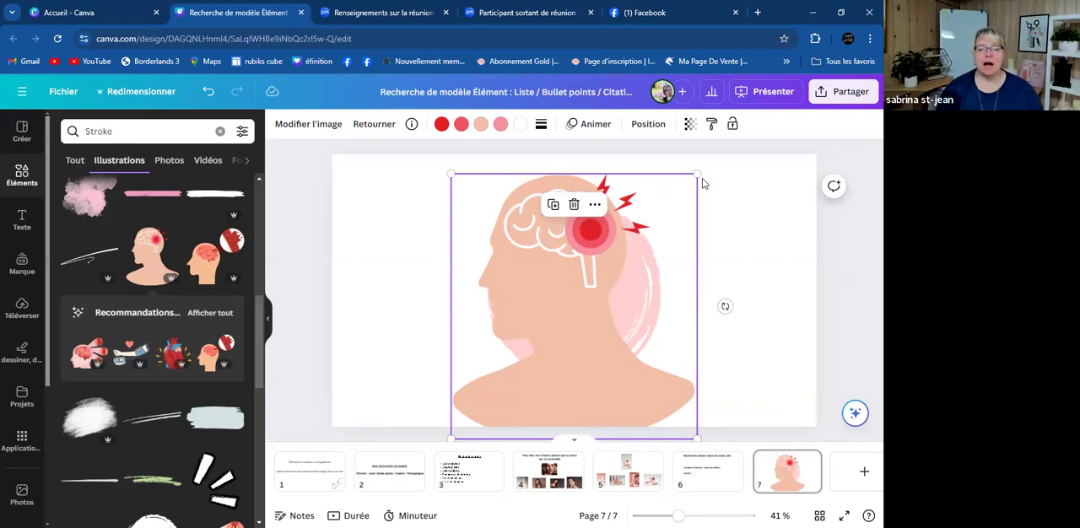
pyautogui.moveTo(659, 192); pyautogui.dragTo(618, 238)
# - Browse further through the "Stroke" illustrations and delete the head-profile illustration from page 7
pyautogui.scroll(-5, 159, 421)
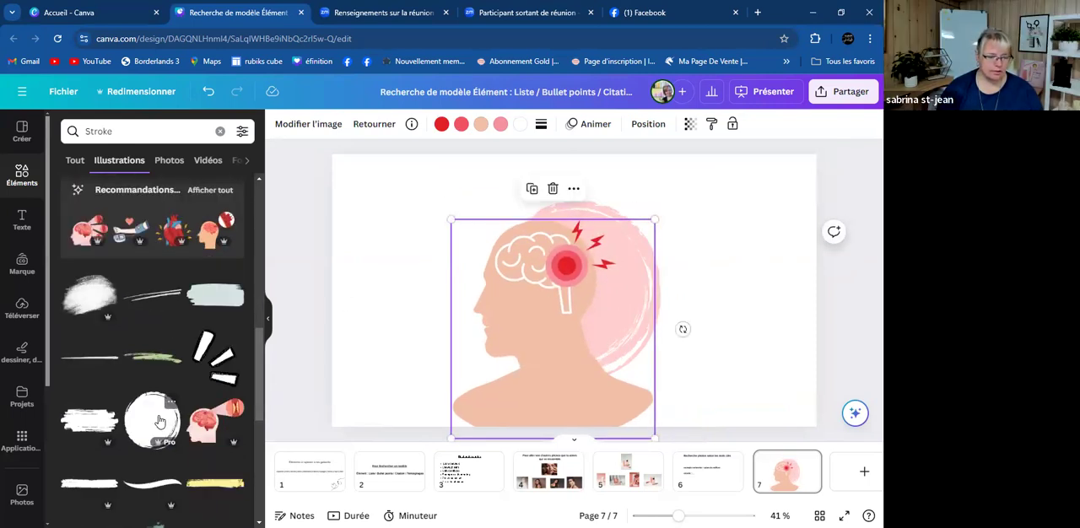
pyautogui.scroll(-3, 160, 422)
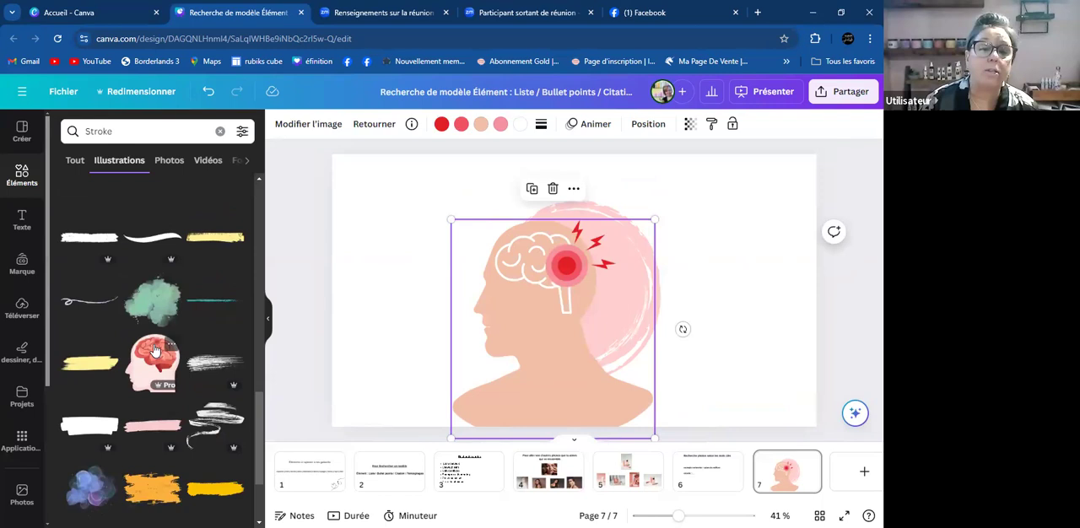
pyautogui.scroll(-4, 154, 350)
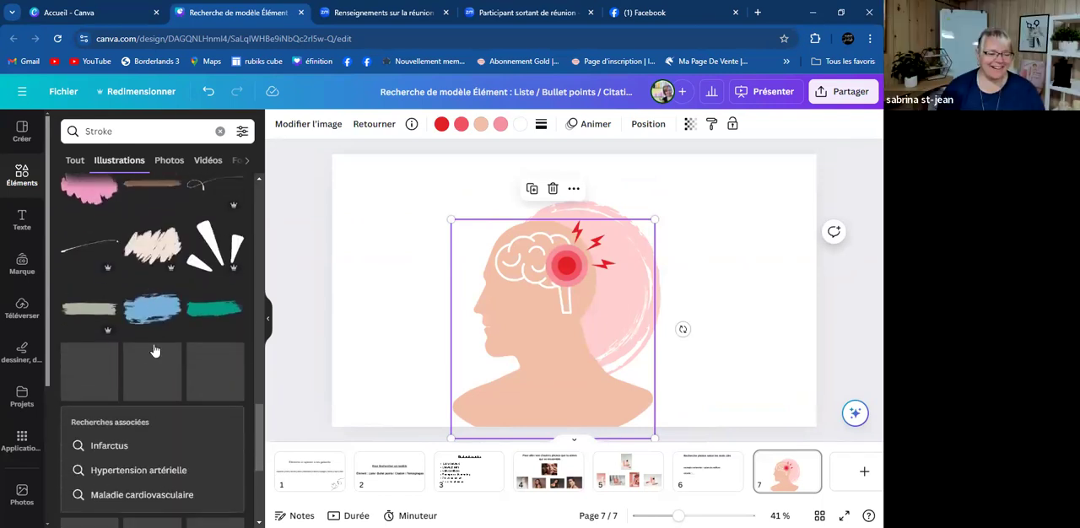
pyautogui.scroll(-4, 153, 343)
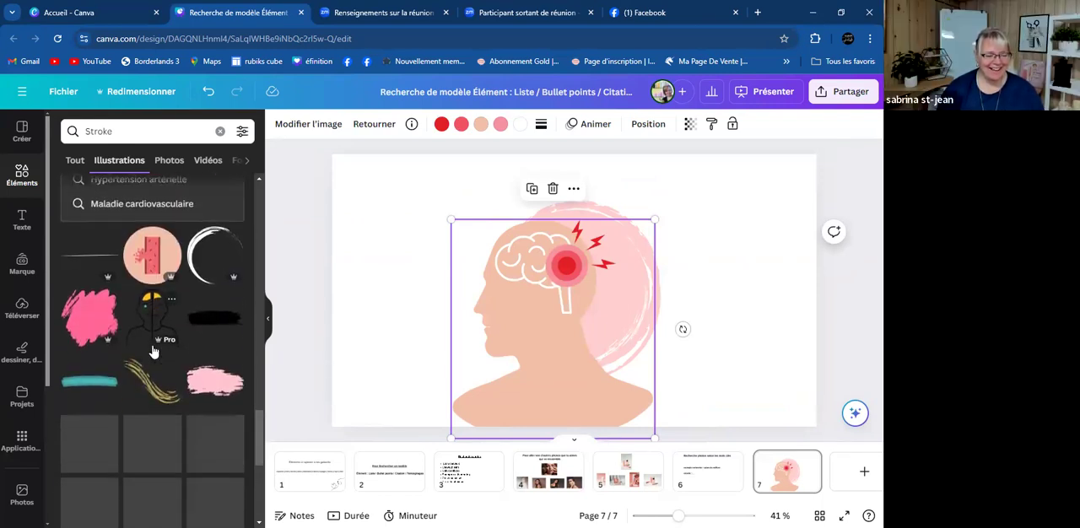
pyautogui.click(130, 133)
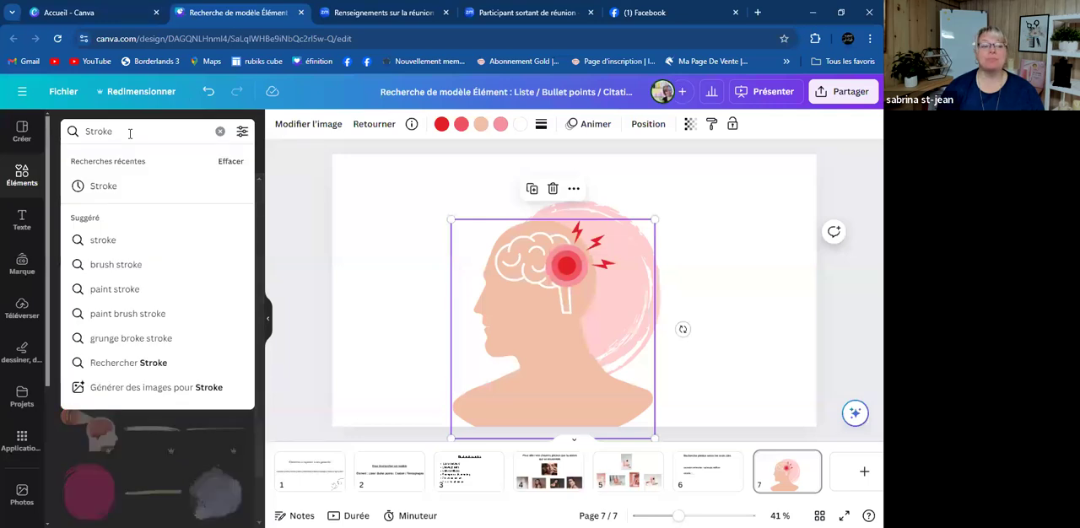
pyautogui.click(512, 352)
pyautogui.press('Delete')
# - Extend the illustration search to "Stroke cheveux" and look through the results
pyautogui.click(168, 131)
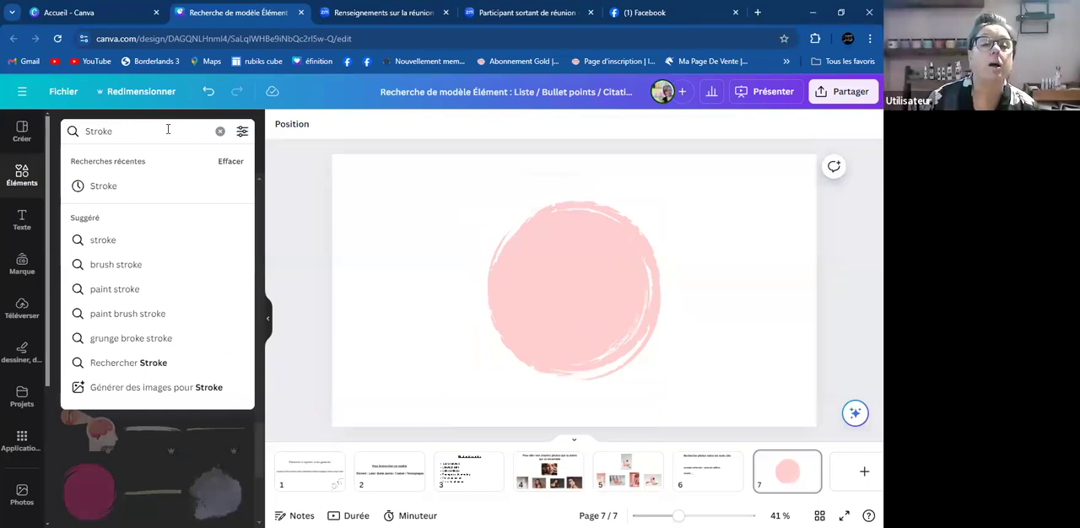
pyautogui.write('cheveux')
pyautogui.press('Return')
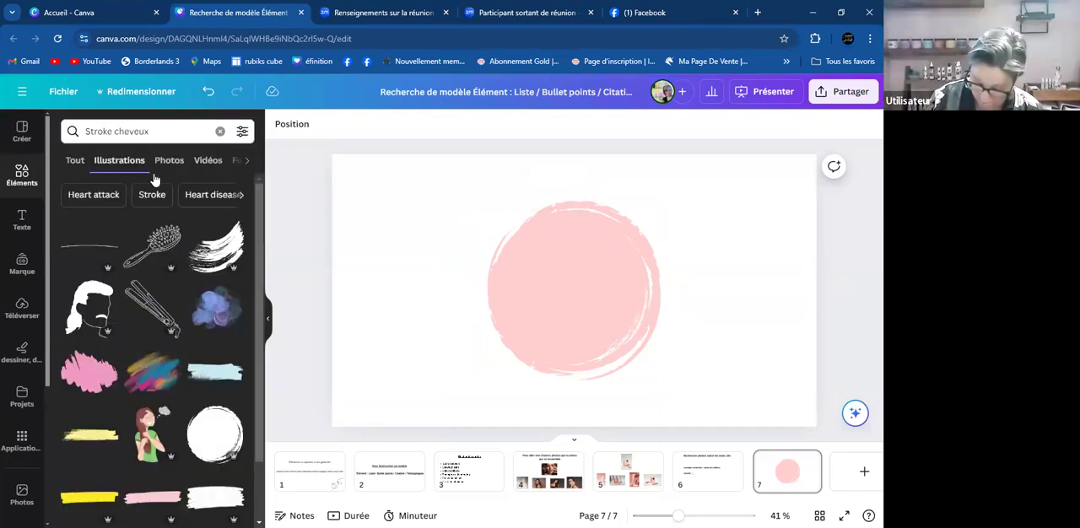
pyautogui.scroll(-5, 137, 309)
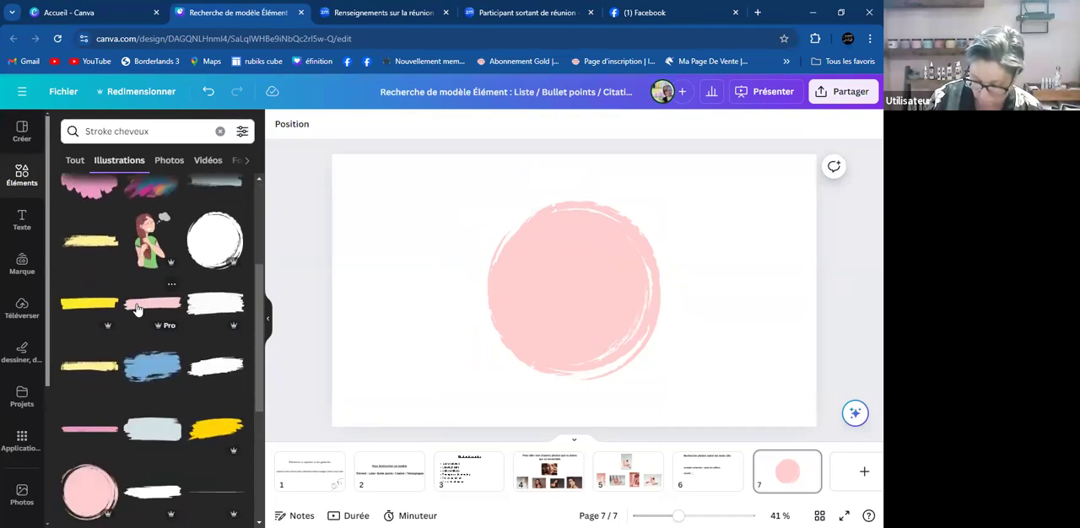
pyautogui.scroll(-7, 138, 305)
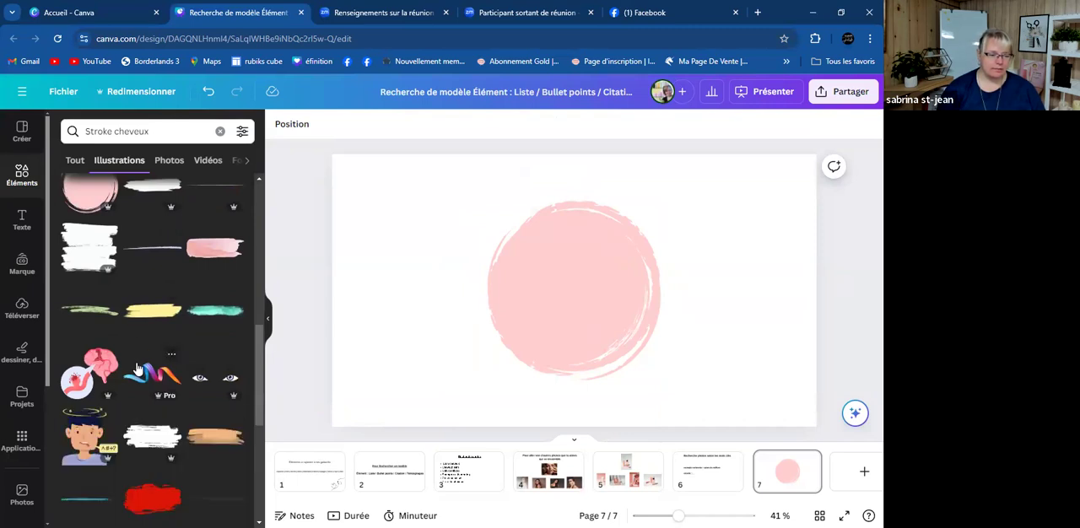
pyautogui.scroll(-2, 140, 369)
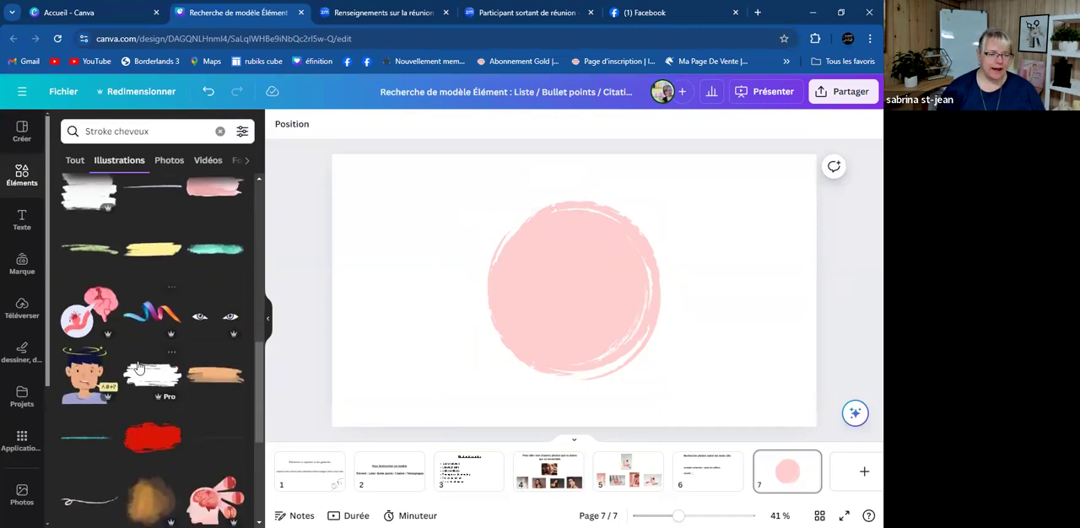
# - Try the dizzy man illustration over the left part of the pink circle on page 7, and delete it again
pyautogui.click(77, 381)
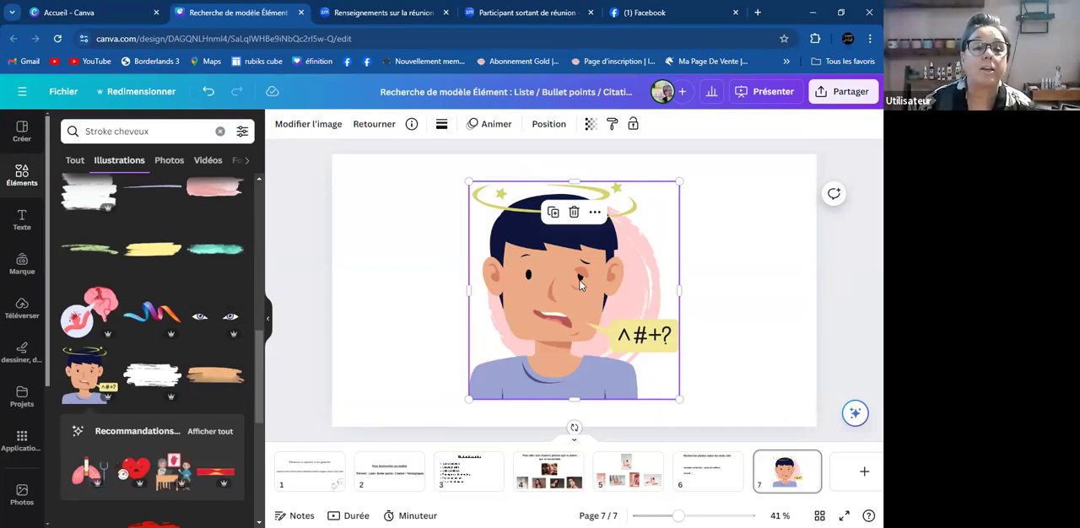
pyautogui.moveTo(577, 292); pyautogui.dragTo(499, 306)
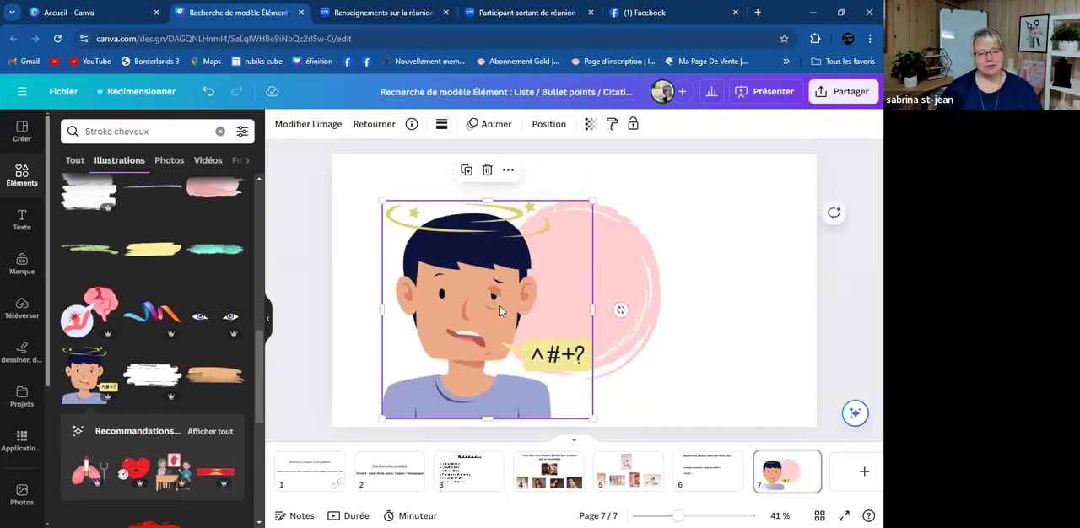
pyautogui.press('Delete')
# - Add the blue eyes with eyebrows illustration to page 7, shrunk to fit inside the upper half of the pink circle
pyautogui.click(213, 323)
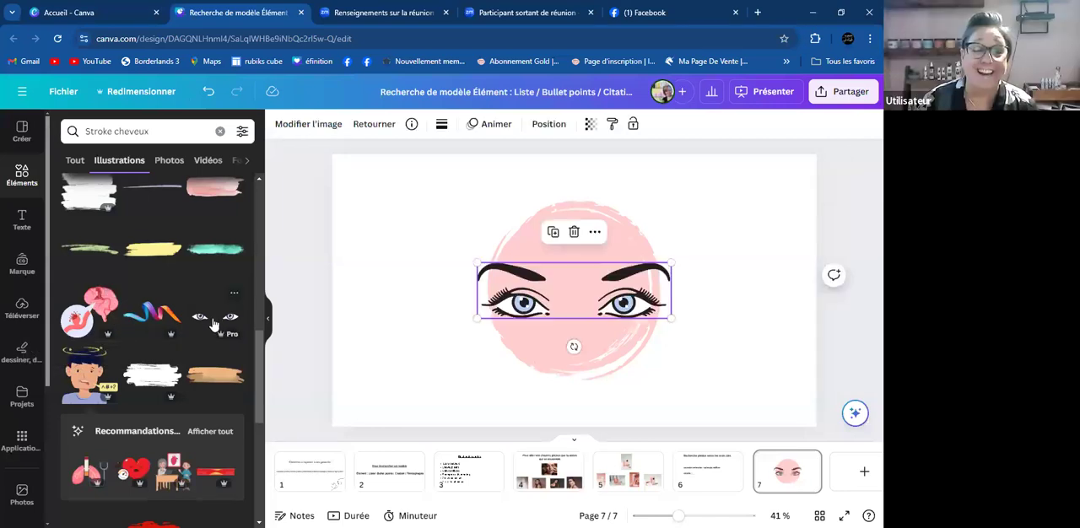
pyautogui.moveTo(671, 318); pyautogui.dragTo(621, 282)
pyautogui.click(721, 255)
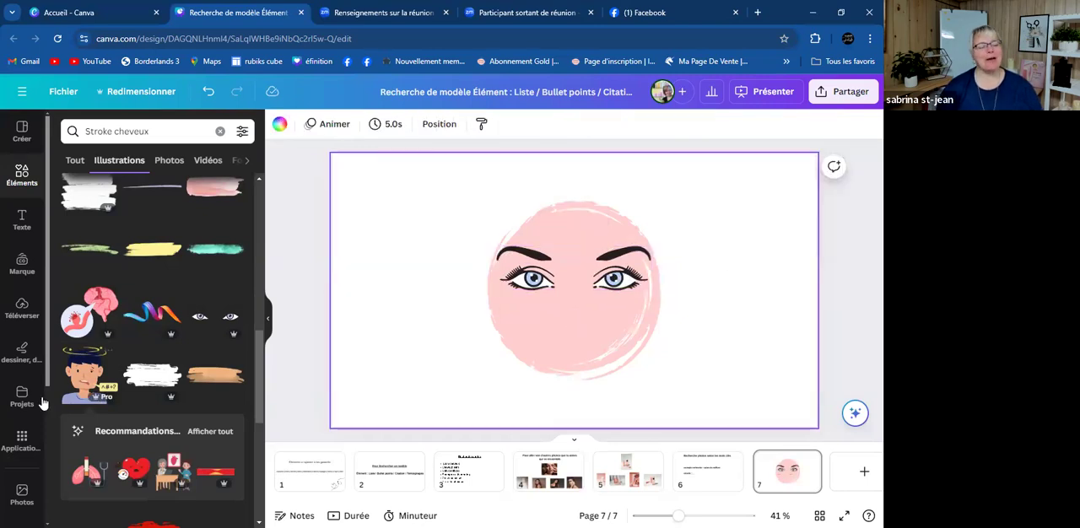
# - Add the black zigzag brush stroke from the "Stroke cheveux" results, enlarged at the right side of the pink circle
pyautogui.scroll(-5, 181, 373)
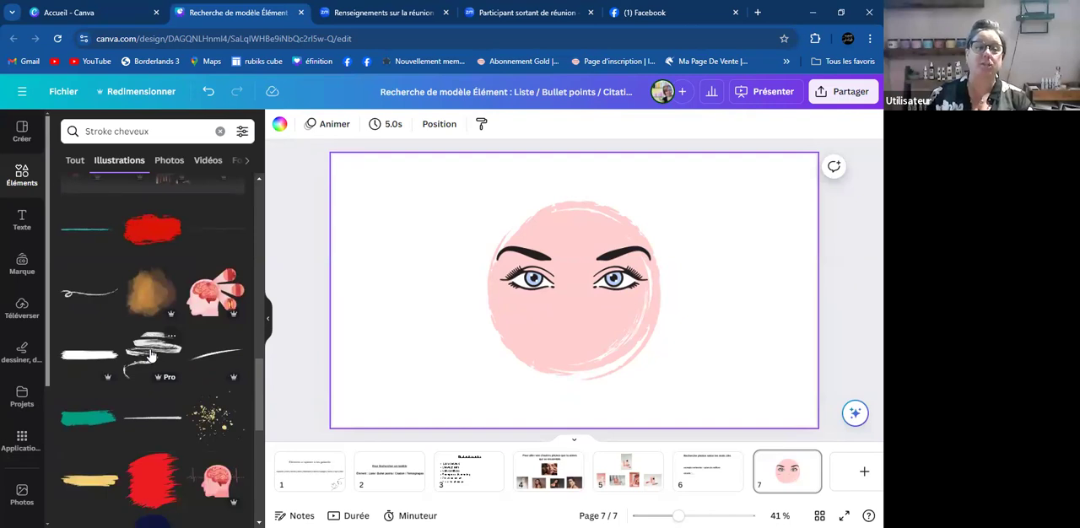
pyautogui.click(150, 354)
pyautogui.moveTo(554, 324); pyautogui.dragTo(716, 302)
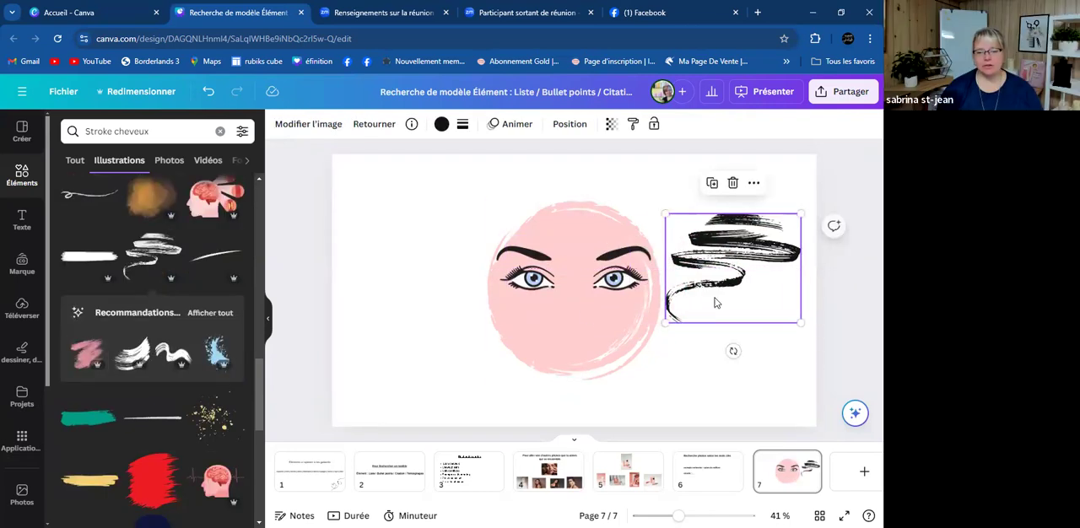
pyautogui.moveTo(664, 323); pyautogui.dragTo(612, 365)
pyautogui.moveTo(680, 294); pyautogui.dragTo(707, 269)
pyautogui.scroll(-2, 37, 393)
pyautogui.scroll(-3, 152, 338)
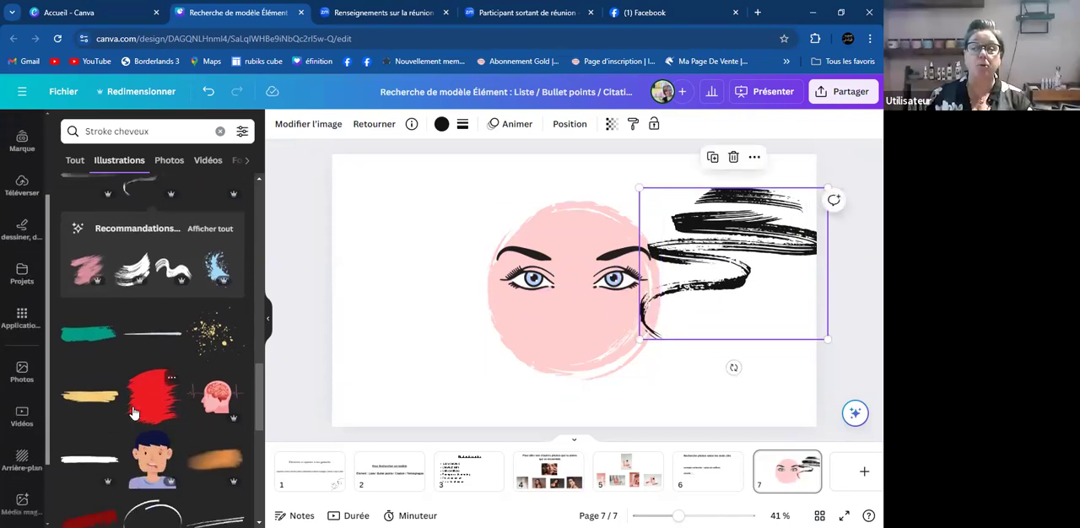
# - Clear page 7 by deleting the eyes illustration, the pink circle and the black zigzag brush stroke
pyautogui.click(616, 276)
pyautogui.press('Delete')
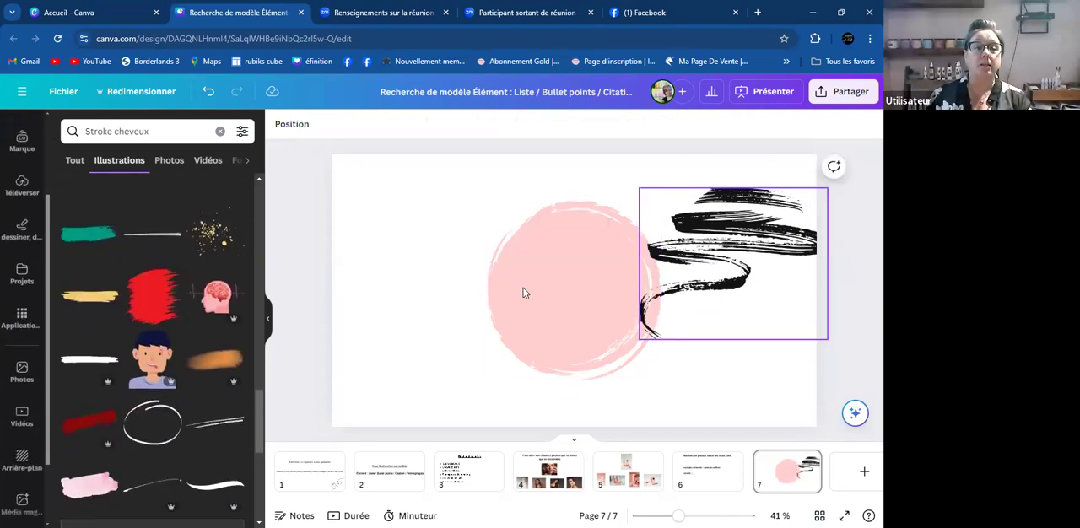
pyautogui.scroll(-2, 93, 417)
pyautogui.click(506, 307)
pyautogui.press('Delete')
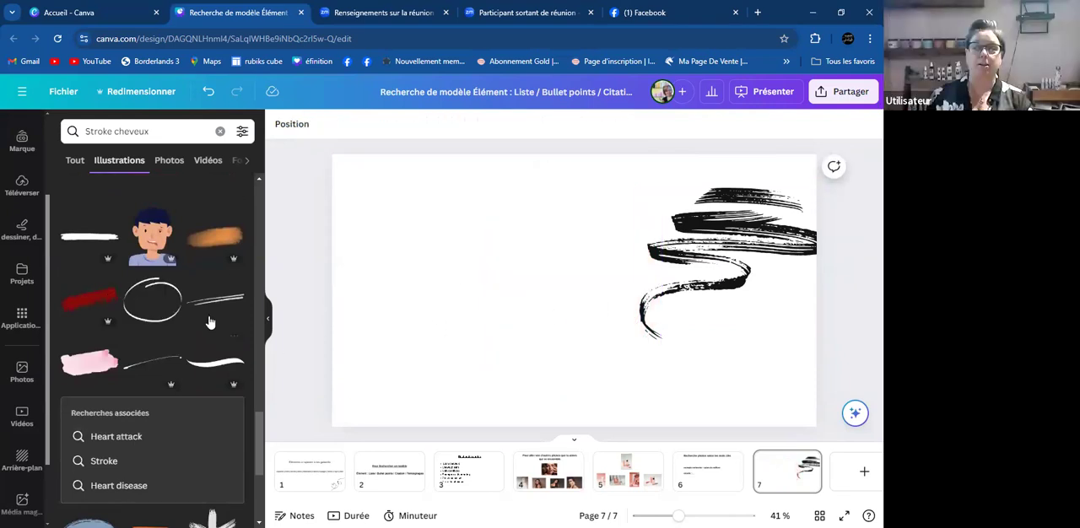
pyautogui.click(565, 308)
pyautogui.click(723, 237)
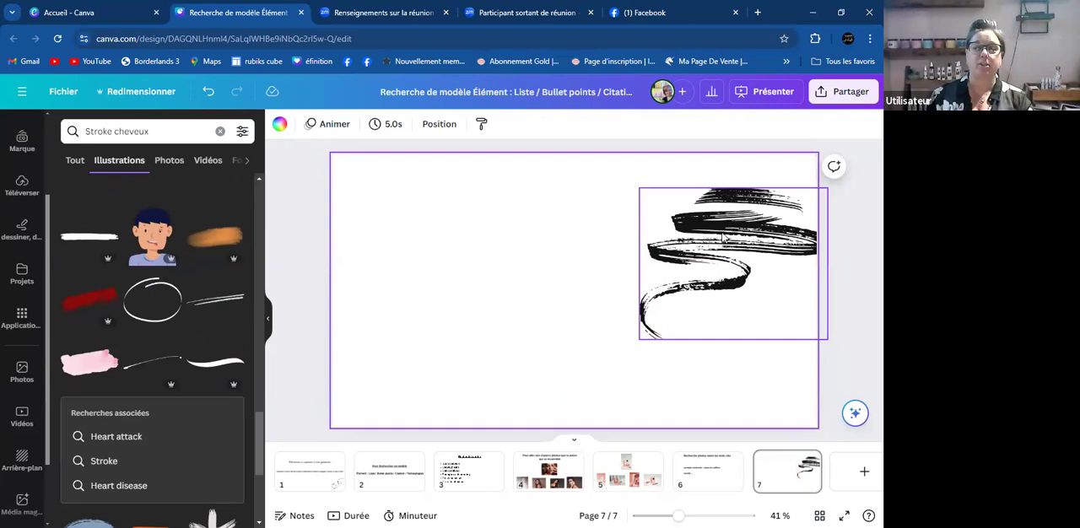
pyautogui.press('Delete')
pyautogui.click(552, 286)
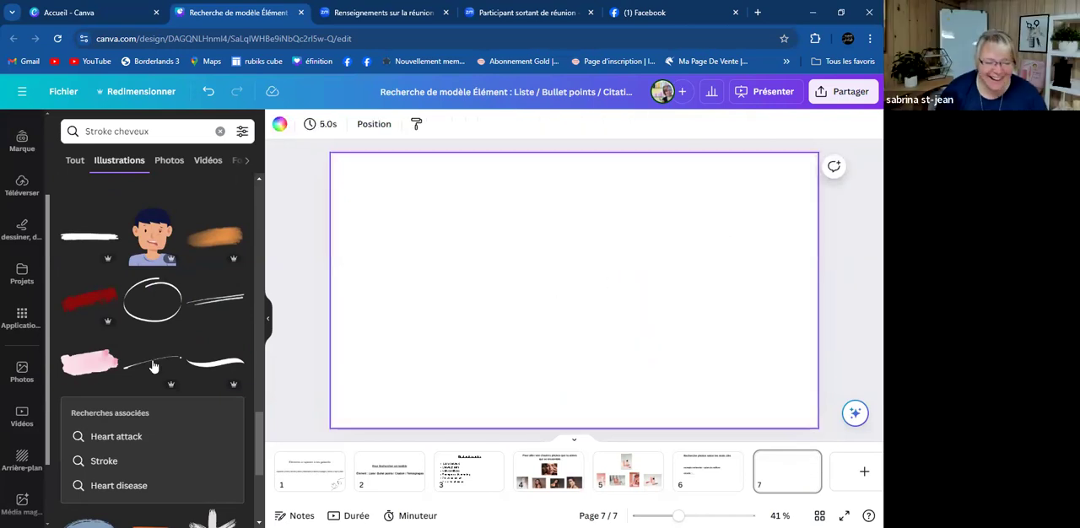
# - Try the hand-drawn oval outline from the "Stroke cheveux" results, enlarged at the centre of page 7
pyautogui.click(157, 307)
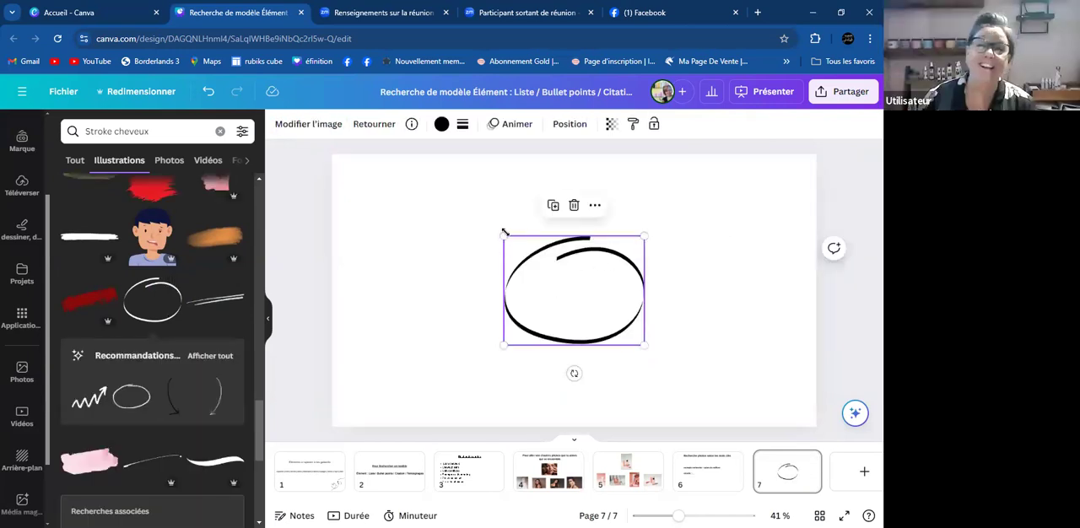
pyautogui.moveTo(497, 232)
pyautogui.mouseDown()
pyautogui.moveTo(391, 217)
pyautogui.moveTo(432, 184)
pyautogui.mouseUp()
pyautogui.moveTo(526, 274)
pyautogui.mouseDown()
pyautogui.moveTo(563, 289)
pyautogui.moveTo(564, 304)
pyautogui.mouseUp()
pyautogui.scroll(1, 174, 329)
pyautogui.scroll(3, 169, 313)
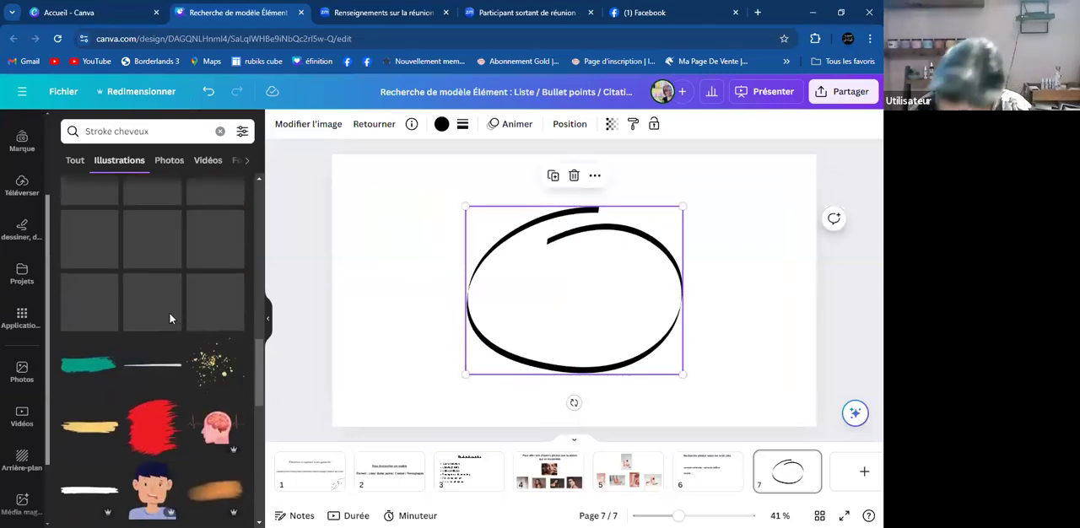
# - Undo back to the pink circle and black zigzag brush stroke on page 7, and delete the zigzag stroke
pyautogui.click(207, 93)
pyautogui.click(206, 95)
pyautogui.click(205, 94)
pyautogui.click(206, 99)
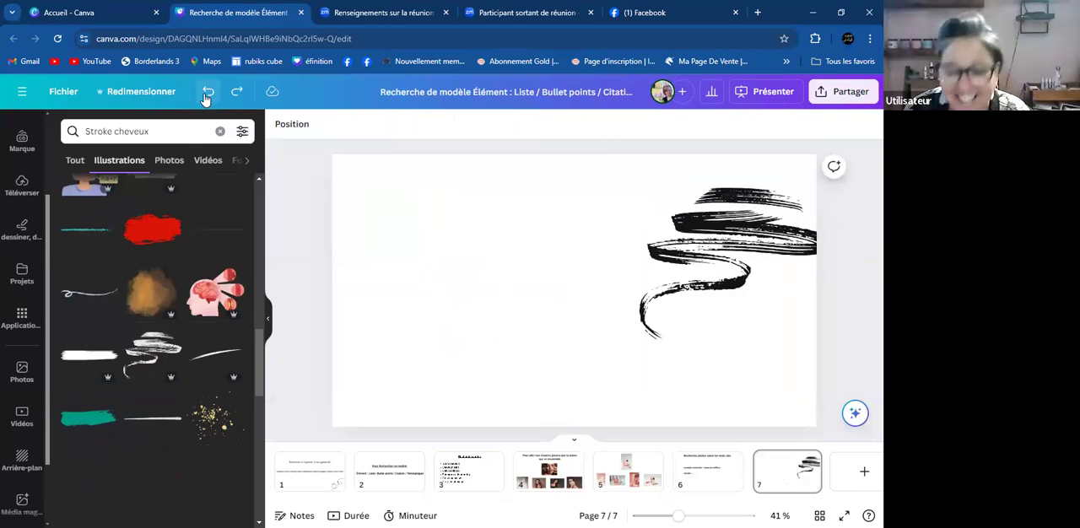
pyautogui.click(206, 100)
pyautogui.click(764, 218)
pyautogui.press('Delete')
pyautogui.scroll(-3, 118, 405)
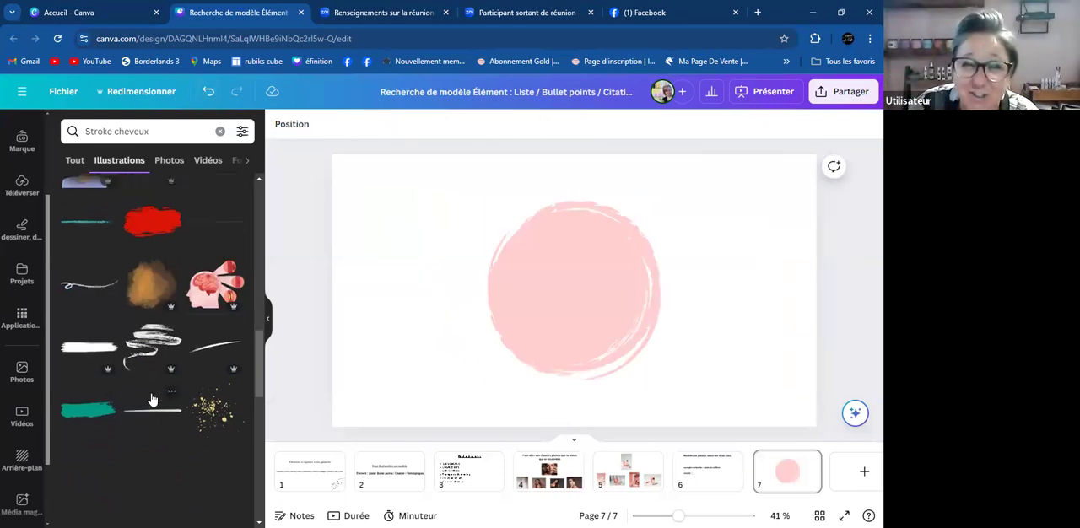
# - Add the hand-drawn oval outline from the "Stroke cheveux" results, enlarge it at the centre of page 7 and send it behind the pink circle
pyautogui.scroll(-1, 156, 355)
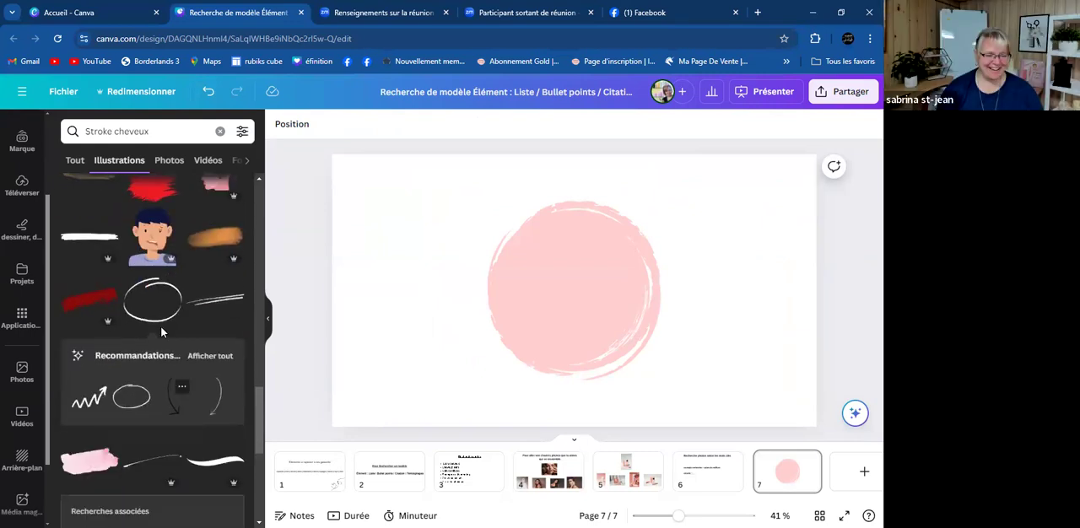
pyautogui.click(163, 301)
pyautogui.moveTo(504, 345)
pyautogui.mouseDown()
pyautogui.moveTo(421, 409)
pyautogui.moveTo(583, 286)
pyautogui.moveTo(573, 294)
pyautogui.mouseUp()
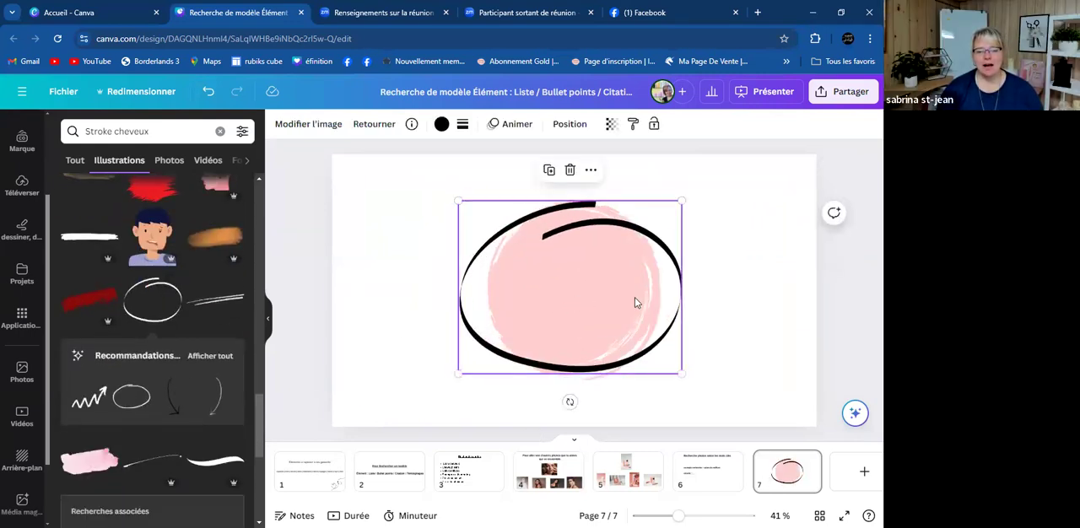
pyautogui.click(574, 127)
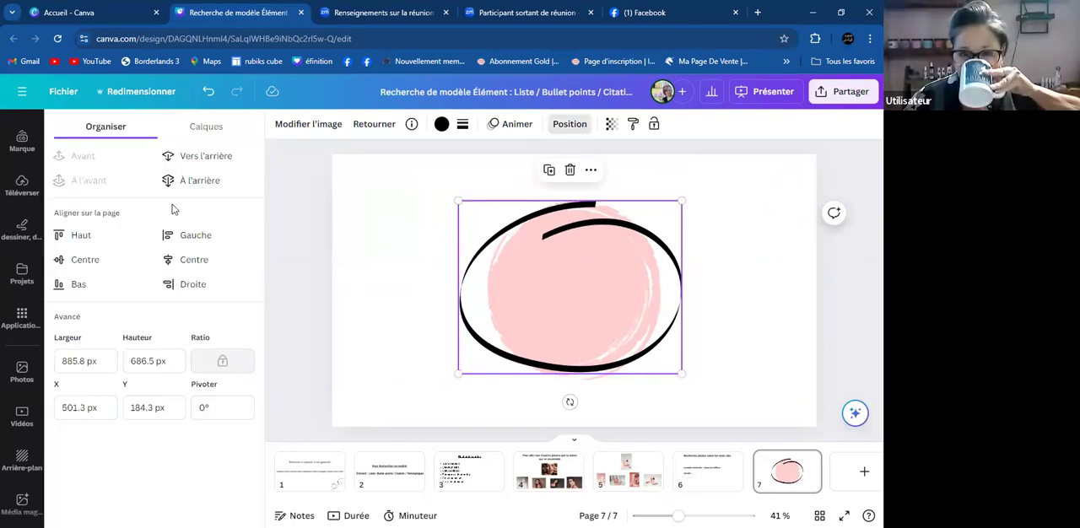
pyautogui.click(195, 180)
# - Shrink the pink circle and centre it inside the black oval outline on page 7
pyautogui.click(583, 280)
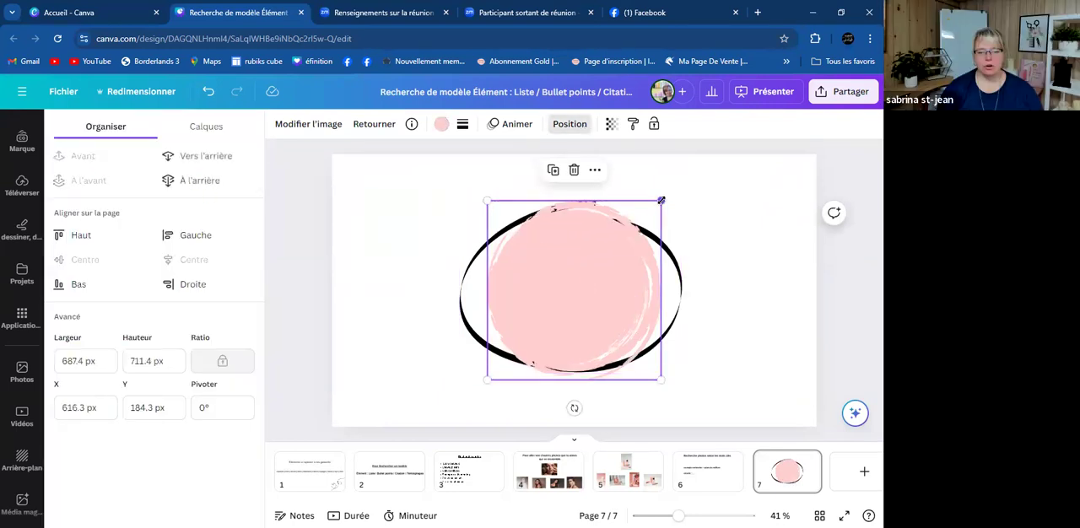
pyautogui.moveTo(658, 201); pyautogui.dragTo(626, 233)
pyautogui.moveTo(598, 278)
pyautogui.mouseDown()
pyautogui.moveTo(581, 273)
pyautogui.moveTo(615, 276)
pyautogui.mouseUp()
pyautogui.click(700, 217)
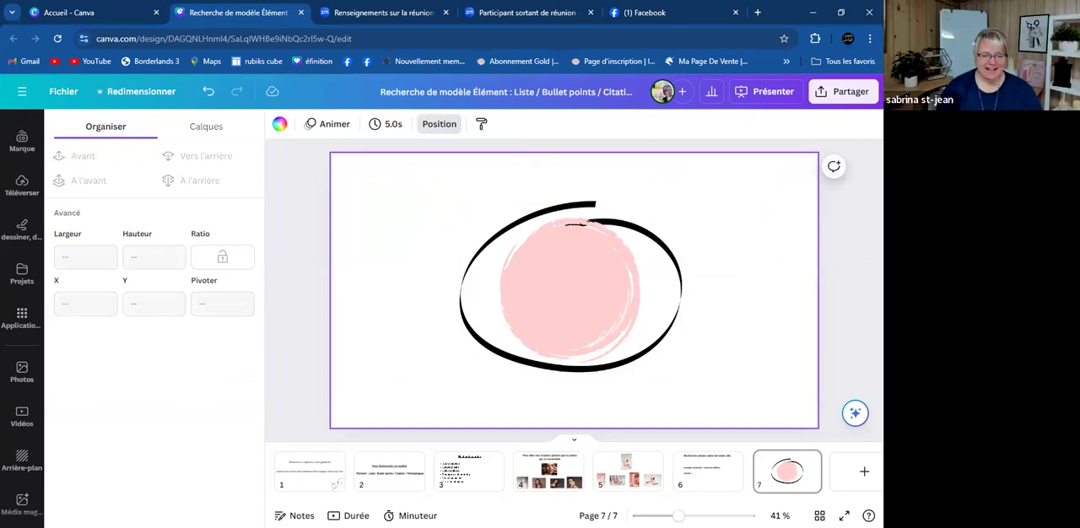
# - Review the style keywords on page 1, search the elements for "paper", and show only illustrations with page 7 open
pyautogui.click(317, 472)
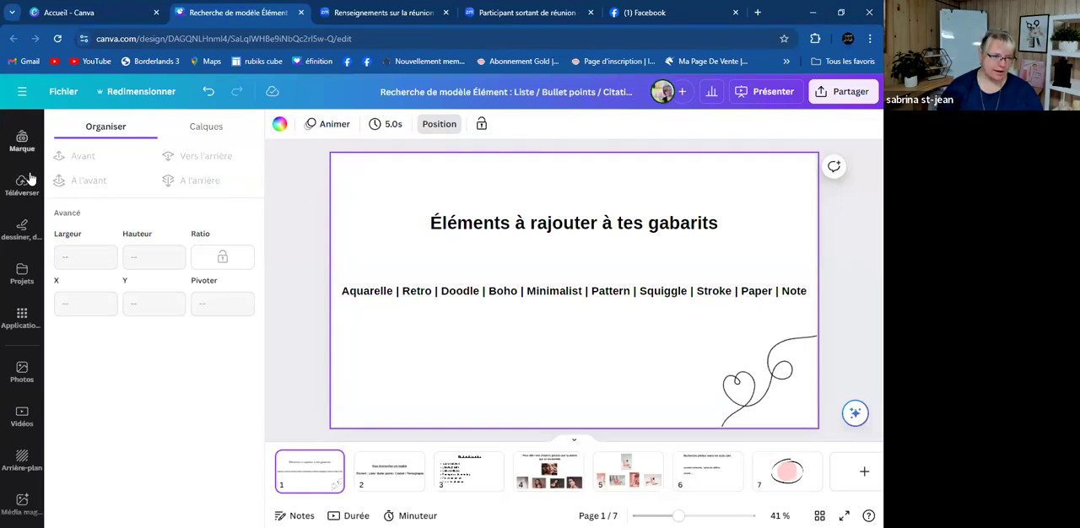
pyautogui.scroll(3, 27, 173)
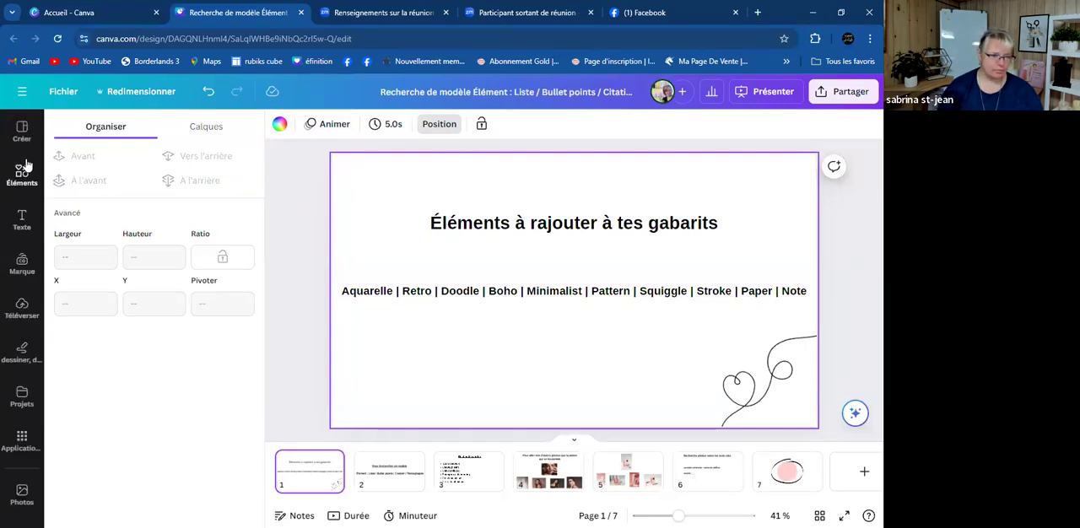
pyautogui.click(27, 166)
pyautogui.click(187, 130)
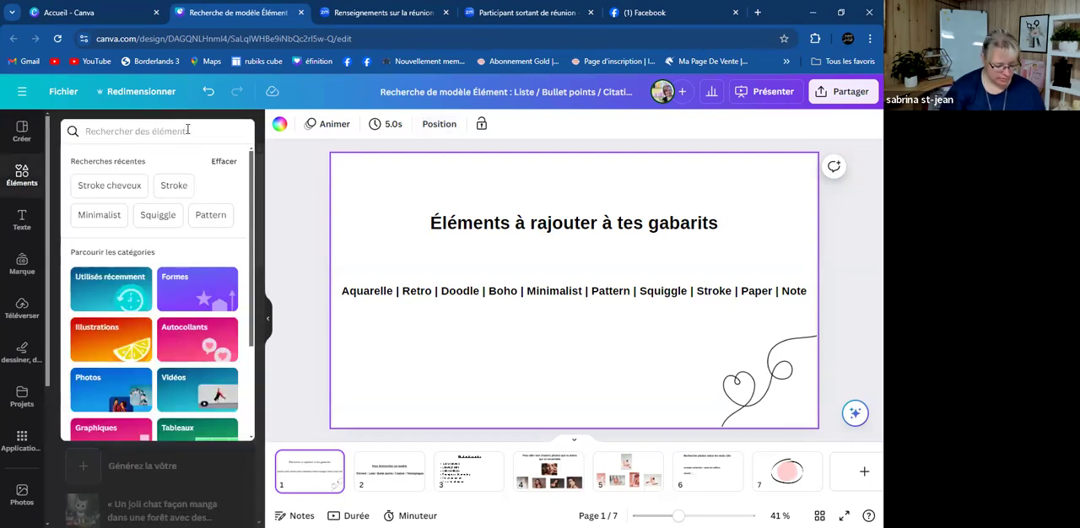
pyautogui.write('paper')
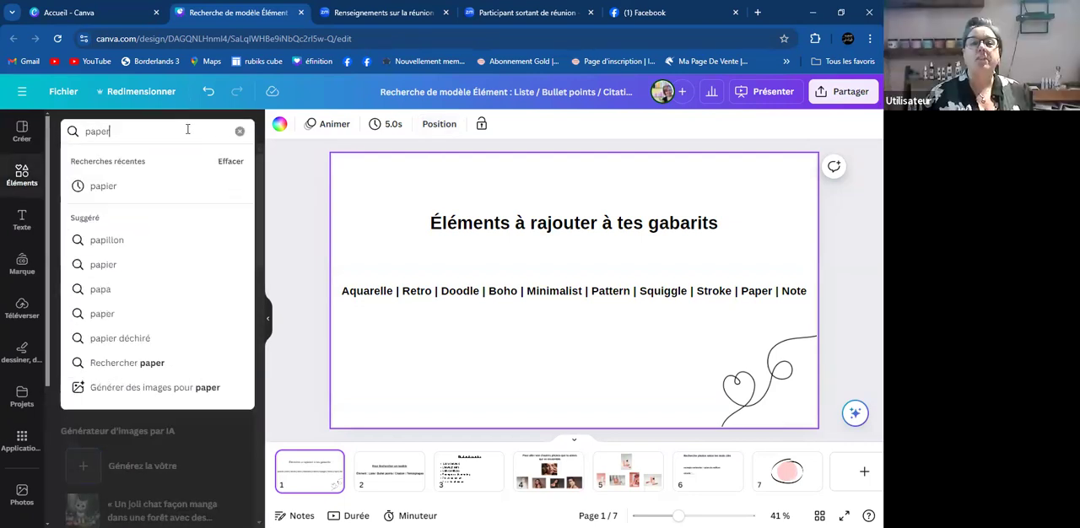
pyautogui.press('Return')
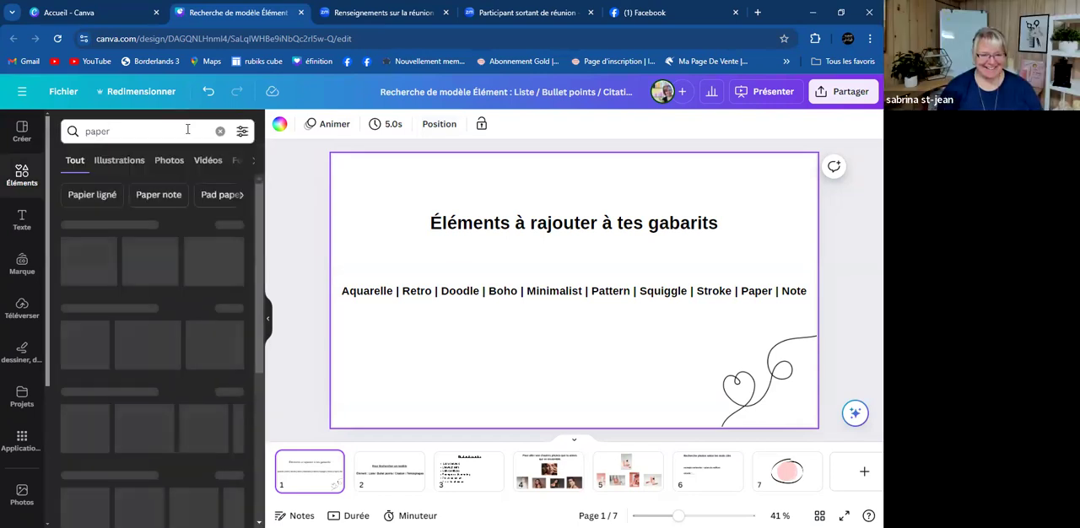
pyautogui.click(793, 475)
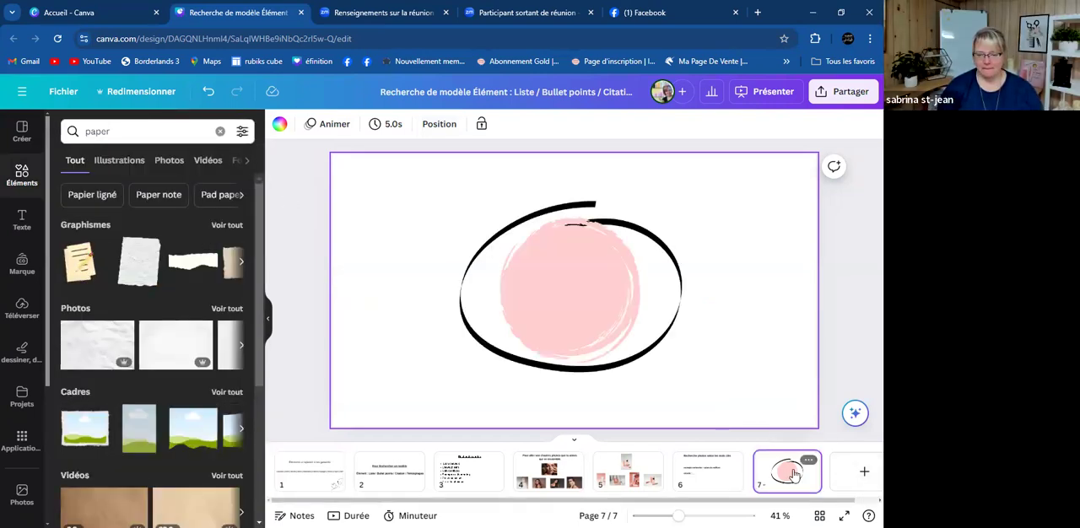
pyautogui.click(116, 162)
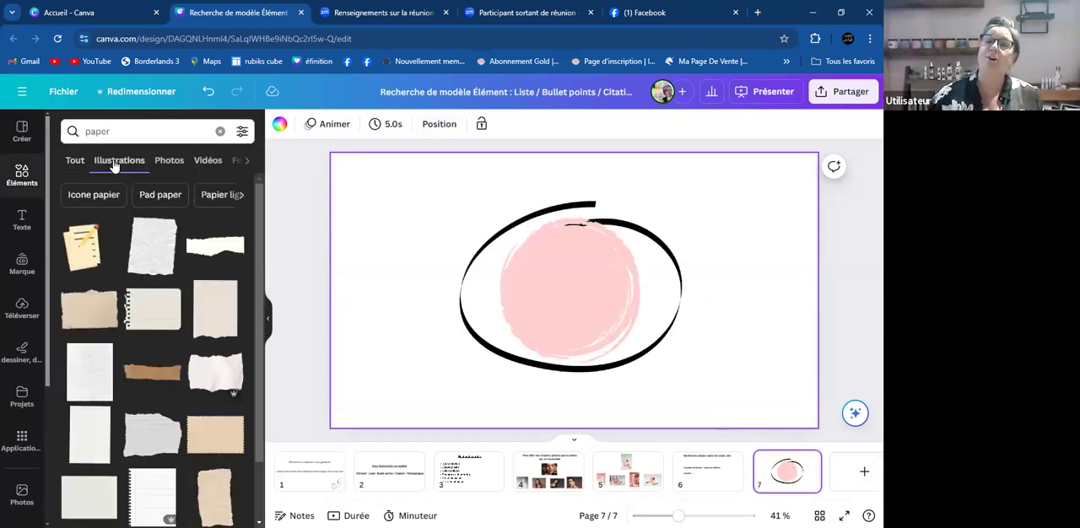
# - Clear page 7 by deleting the pink circle and the black oval outline
pyautogui.click(575, 268)
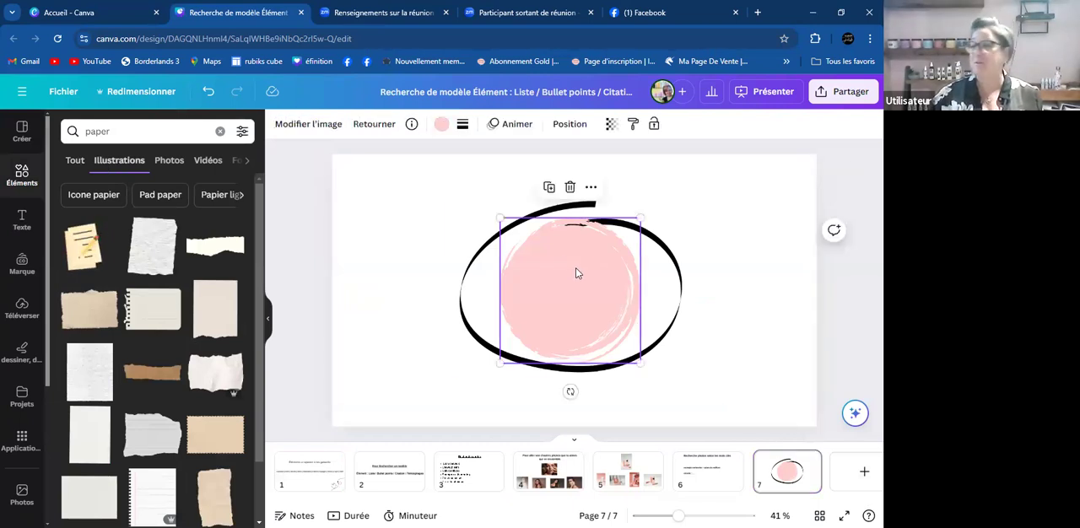
pyautogui.press('Delete')
pyautogui.click(576, 267)
pyautogui.press('Delete')
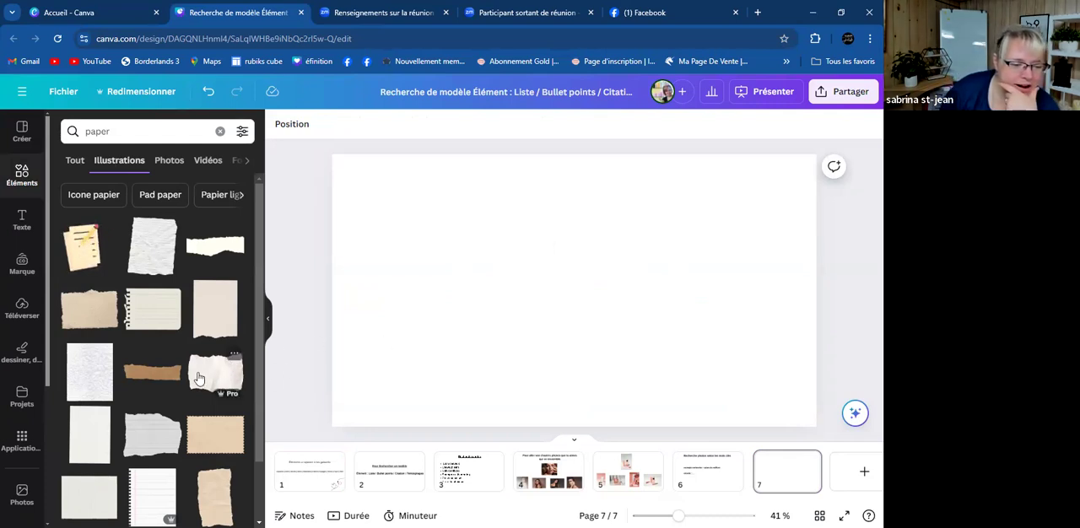
# - Add the square white paper with four taped corners from the "paper" results and enlarge it at the centre of page 7
pyautogui.scroll(-3, 194, 363)
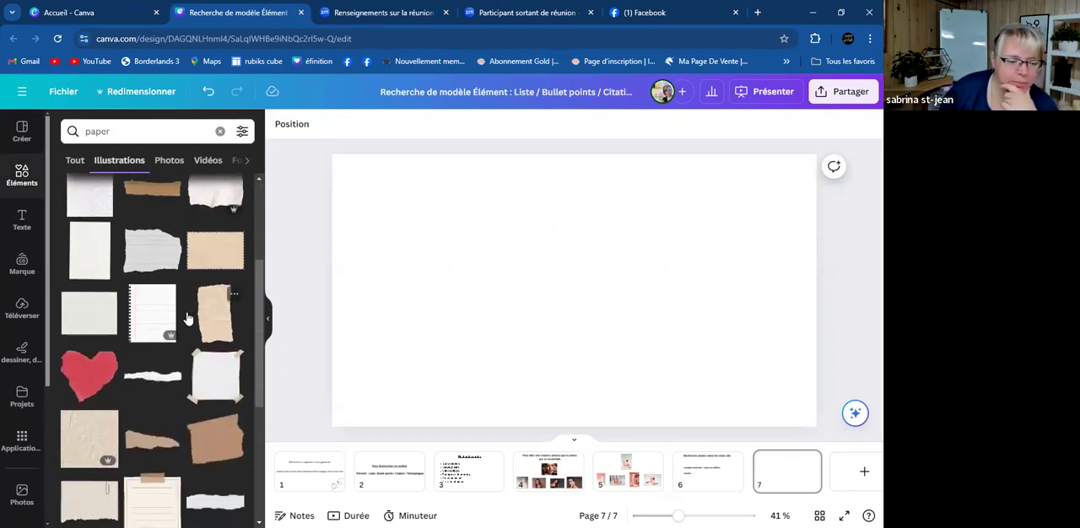
pyautogui.click(222, 380)
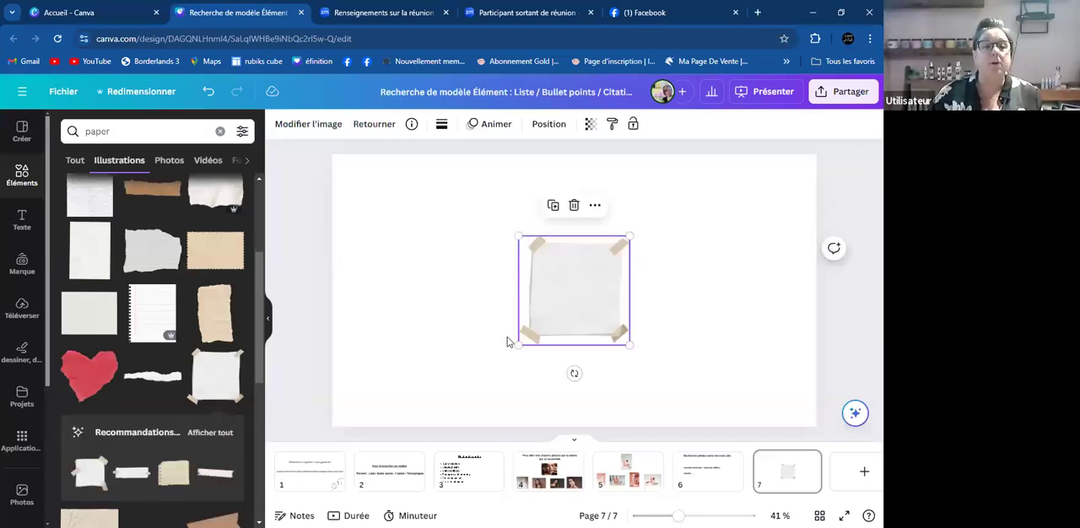
pyautogui.moveTo(520, 343); pyautogui.dragTo(340, 352)
pyautogui.moveTo(552, 281); pyautogui.dragTo(581, 222)
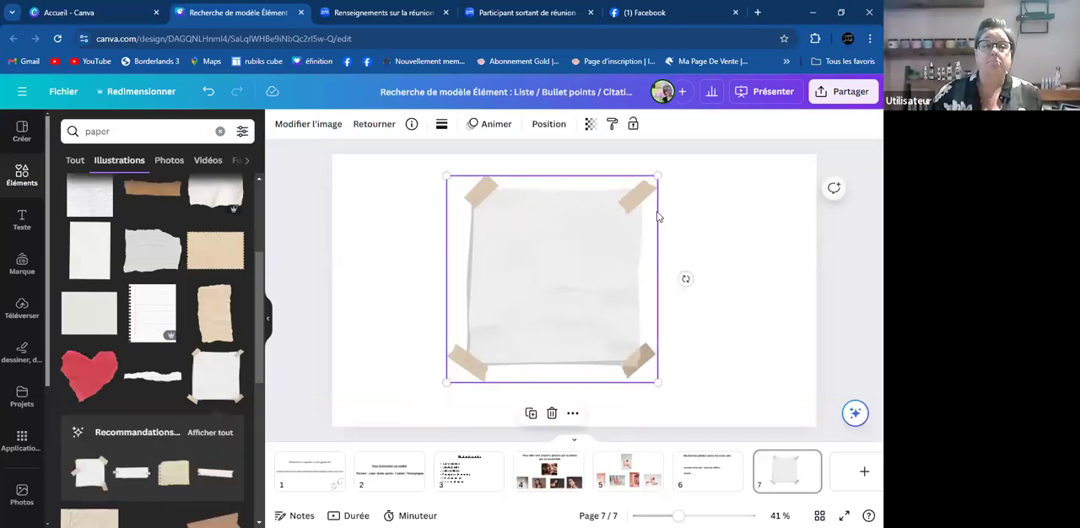
pyautogui.moveTo(660, 175); pyautogui.dragTo(664, 172)
pyautogui.moveTo(609, 241); pyautogui.dragTo(624, 242)
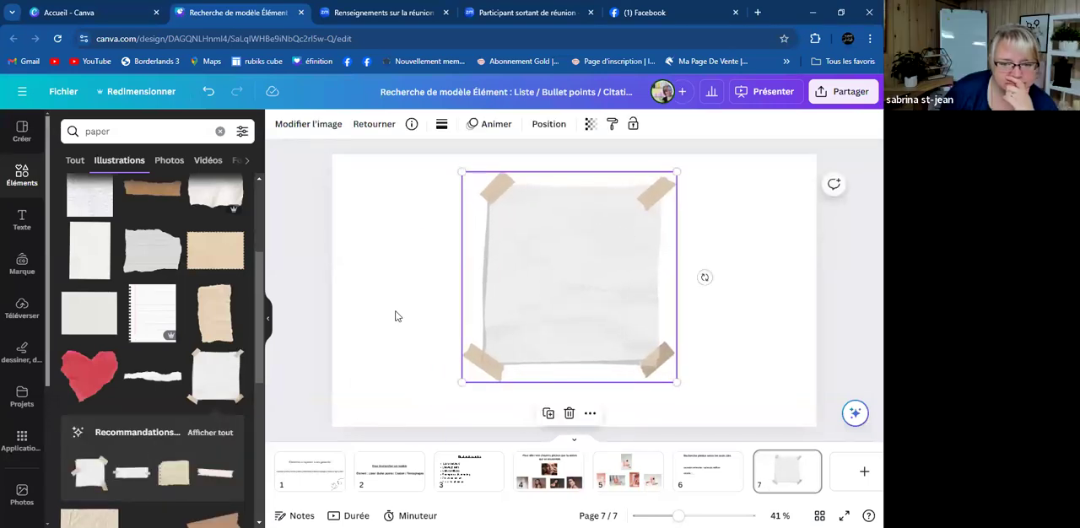
# - Show all magic recommendations for the taped square paper and delete that paper from page 7
pyautogui.scroll(-1, 180, 388)
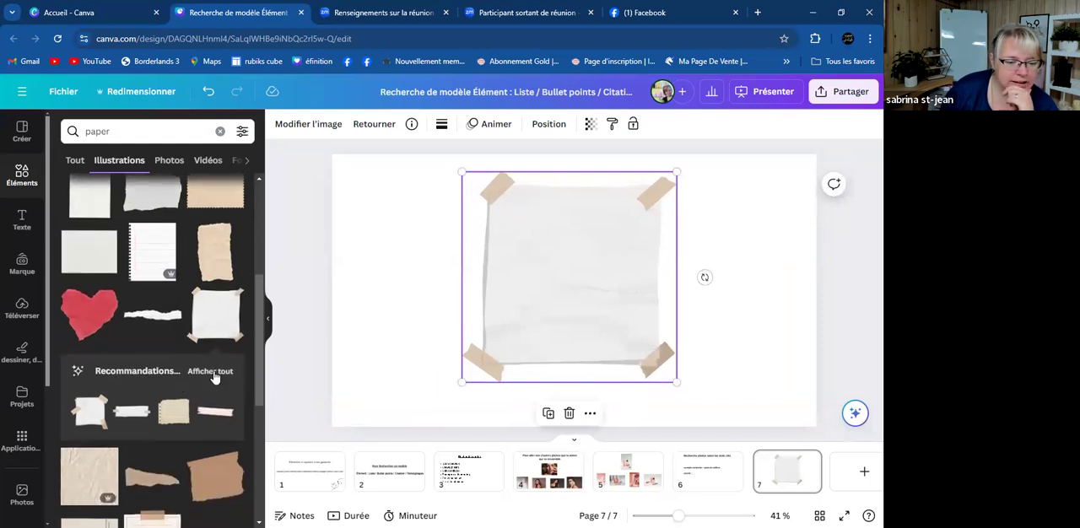
pyautogui.click(211, 371)
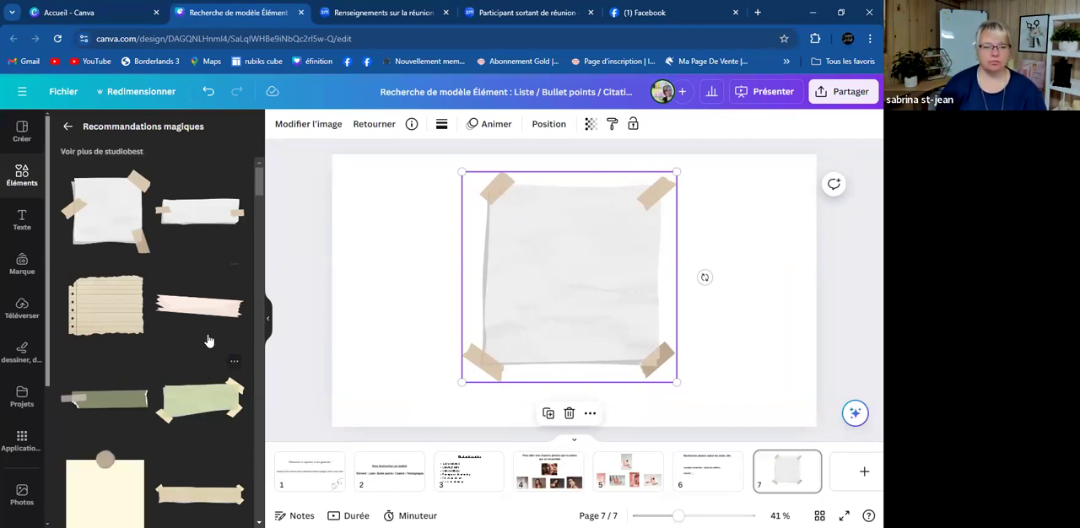
pyautogui.press('Delete')
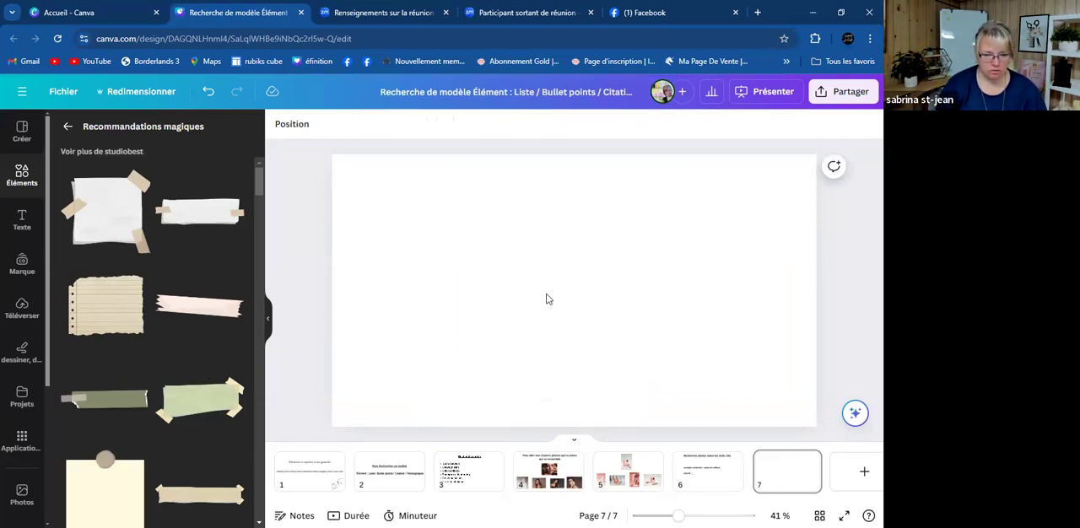
# - Try the long white paper strip taped at both ends from the recommendations, enlarged across the upper part of page 7
pyautogui.click(203, 224)
pyautogui.moveTo(477, 319); pyautogui.dragTo(413, 342)
pyautogui.moveTo(535, 316); pyautogui.dragTo(587, 221)
pyautogui.moveTo(462, 243); pyautogui.dragTo(330, 282)
pyautogui.moveTo(545, 225); pyautogui.dragTo(605, 217)
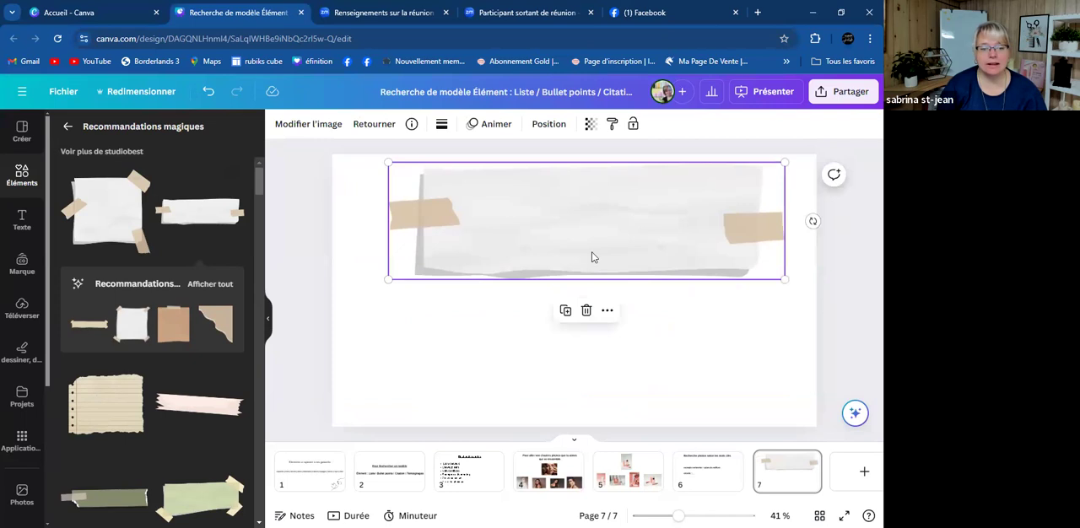
# - Replace the paper strip with the torn lined paper with two tapes, centred in the upper part of page 7
pyautogui.scroll(-5, 164, 334)
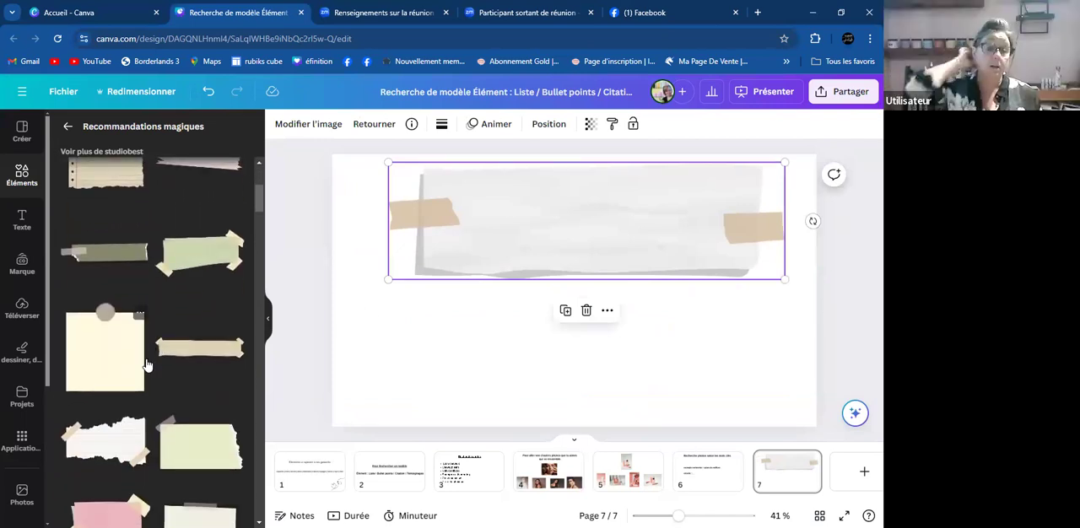
pyautogui.click(132, 440)
pyautogui.moveTo(598, 292); pyautogui.dragTo(625, 194)
pyautogui.click(643, 211)
pyautogui.click(588, 312)
pyautogui.moveTo(689, 271); pyautogui.dragTo(616, 271)
# - Add a heading to page 7 reading "As-tu de la perte de cheveux ?"
pyautogui.scroll(-3, 133, 321)
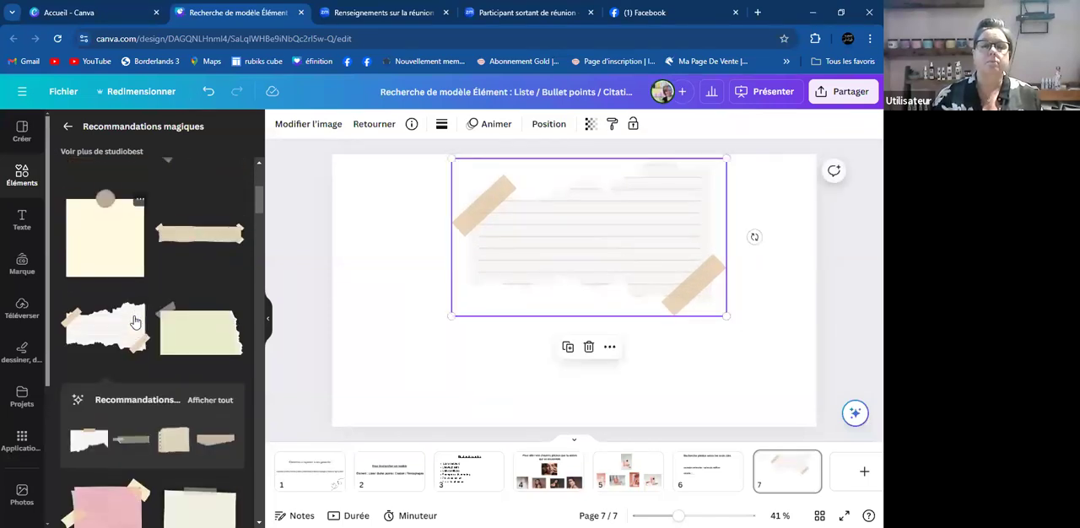
pyautogui.click(22, 221)
pyautogui.click(94, 222)
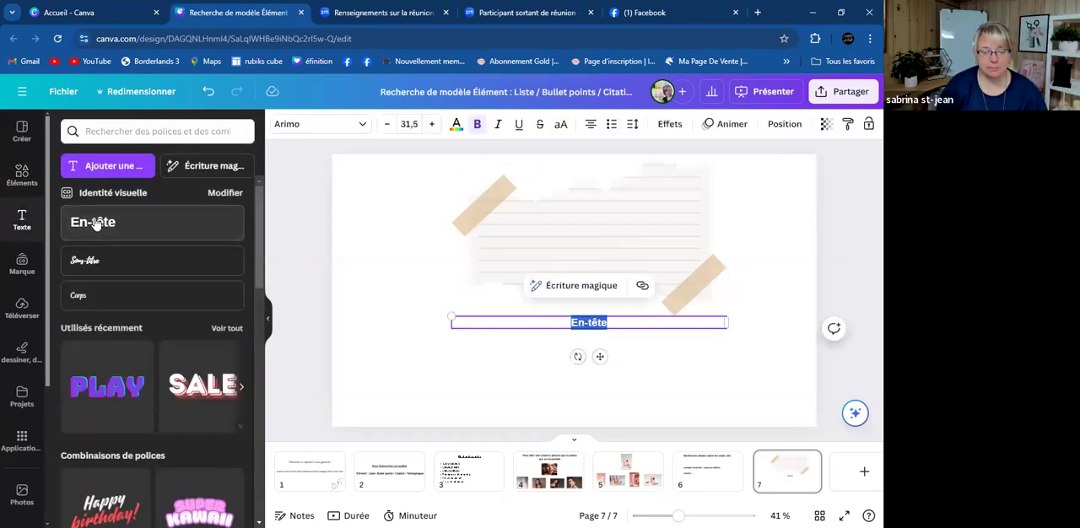
pyautogui.write('As')
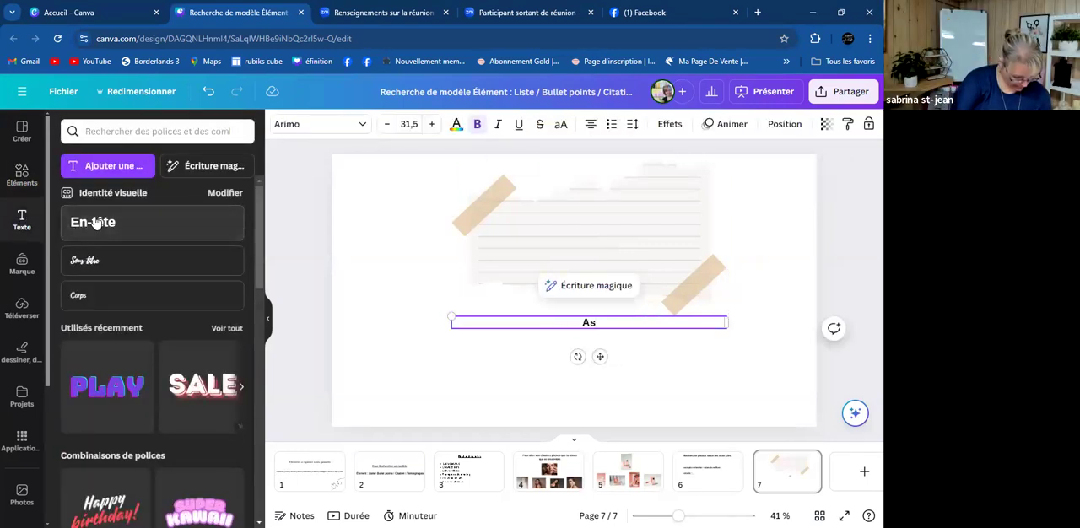
pyautogui.write('-tu de la perte de ch')
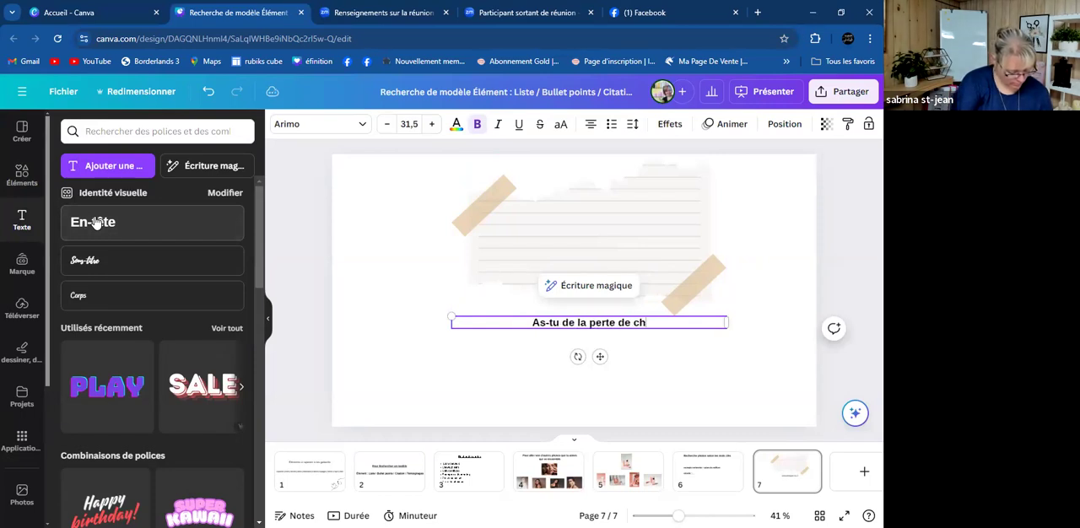
pyautogui.write('eveux ?')
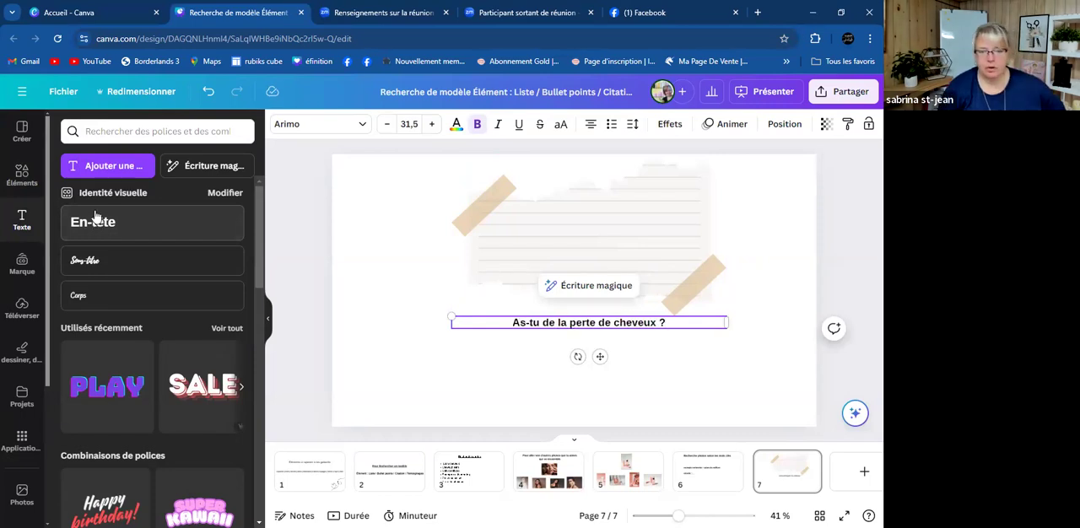
# - Move the "As-tu de la perte de cheveux ?" heading onto the torn lined paper, enlarge it and centre it there
pyautogui.moveTo(602, 358); pyautogui.dragTo(605, 270)
pyautogui.moveTo(455, 230); pyautogui.dragTo(342, 224)
pyautogui.moveTo(546, 272); pyautogui.dragTo(604, 273)
pyautogui.click(513, 355)
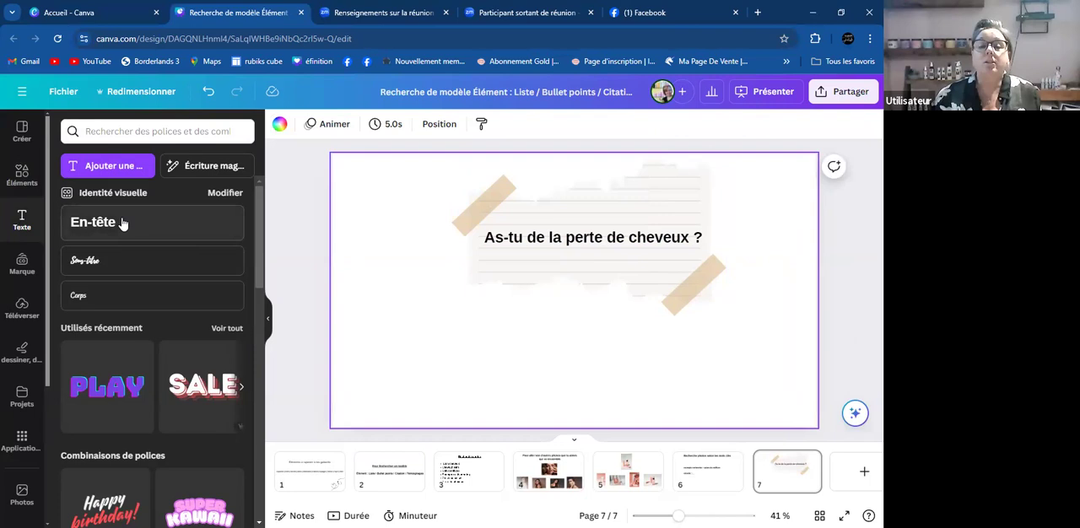
# - Add a second heading reading "Voici mes trucs" below the lined paper, with an empty bulleted line under it
pyautogui.click(87, 222)
pyautogui.moveTo(585, 327); pyautogui.dragTo(592, 368)
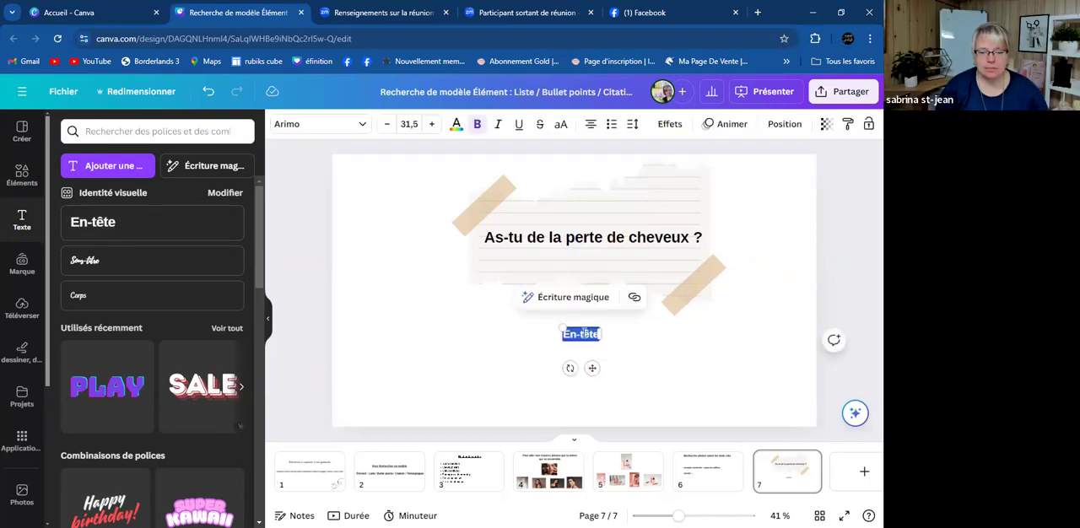
pyautogui.write('M')
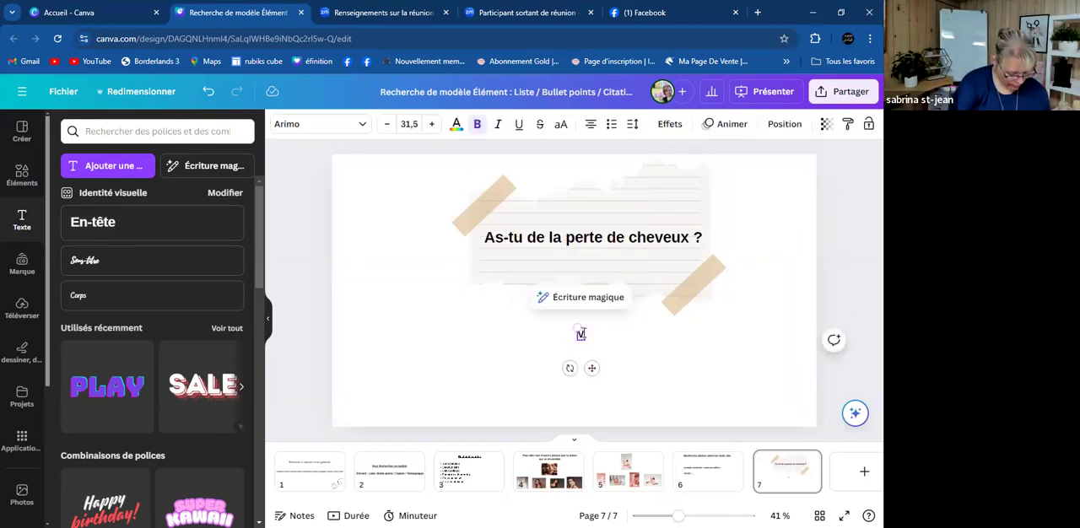
pyautogui.write('oici mes trucs')
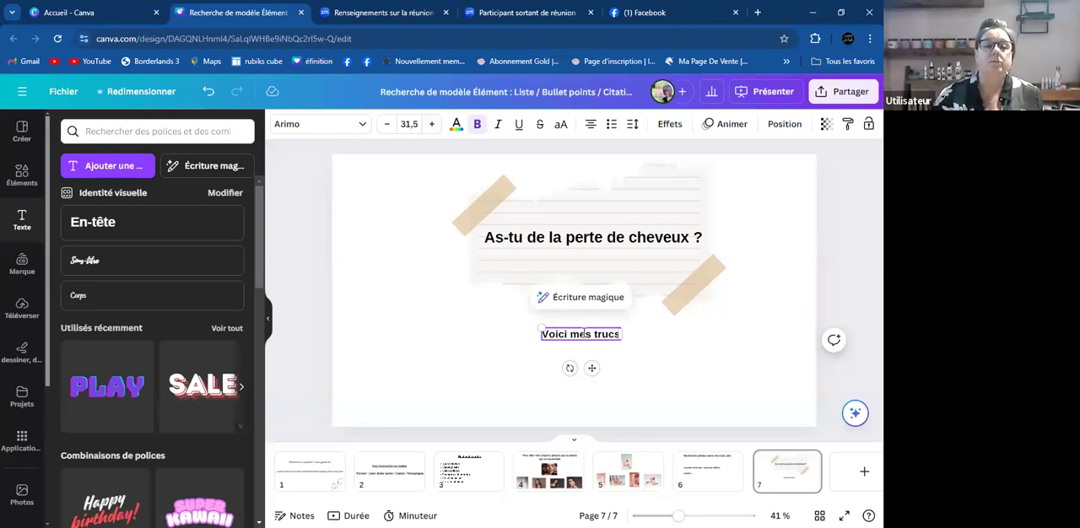
pyautogui.press('Return')
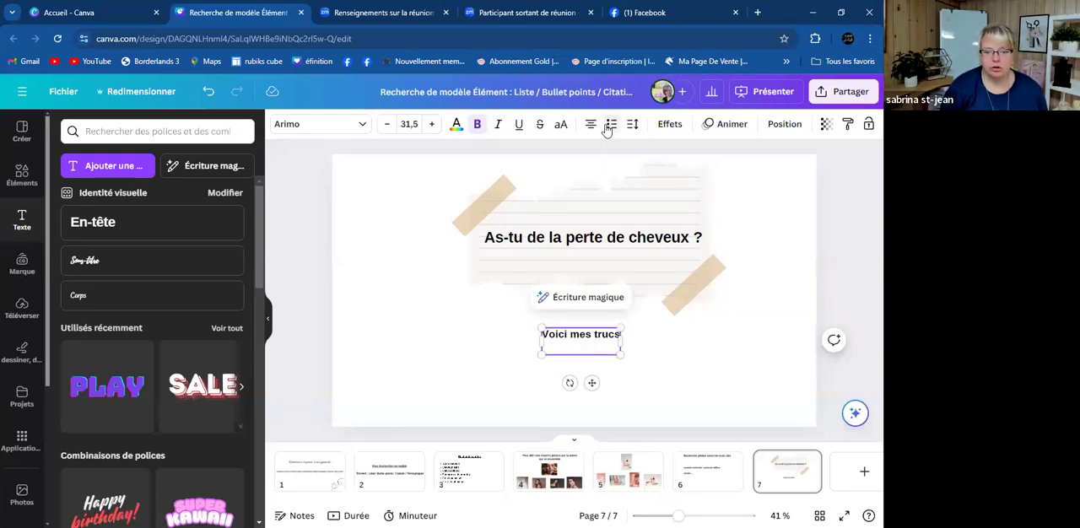
# - Enlarge the "Voici mes trucs" text to size 67,4, centred below the lined paper, and return to page 1
pyautogui.moveTo(593, 382); pyautogui.dragTo(579, 362)
pyautogui.moveTo(533, 316); pyautogui.dragTo(458, 310)
pyautogui.moveTo(563, 310); pyautogui.dragTo(614, 340)
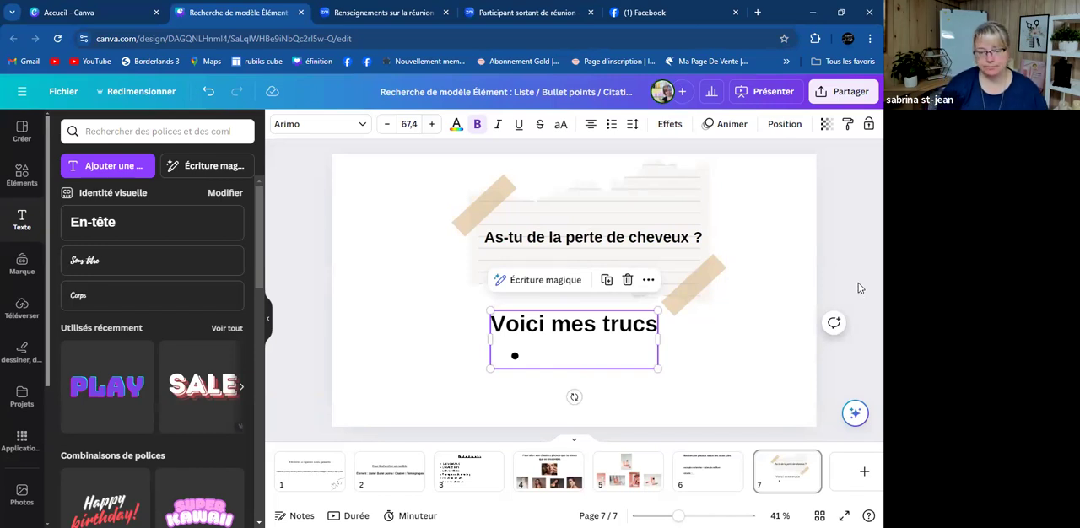
pyautogui.click(312, 472)
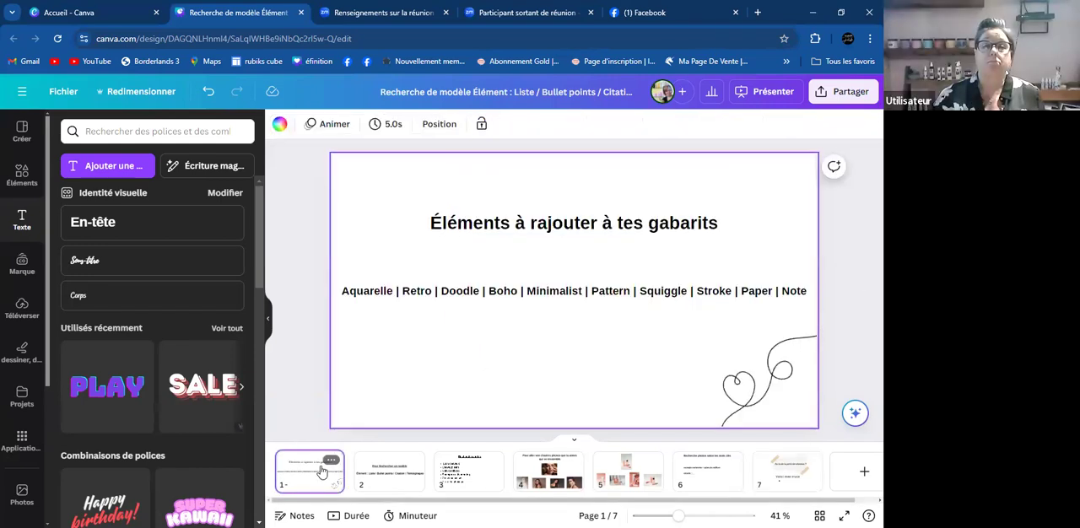
# - Open page 7 and search the illustrations for "note"
pyautogui.click(808, 484)
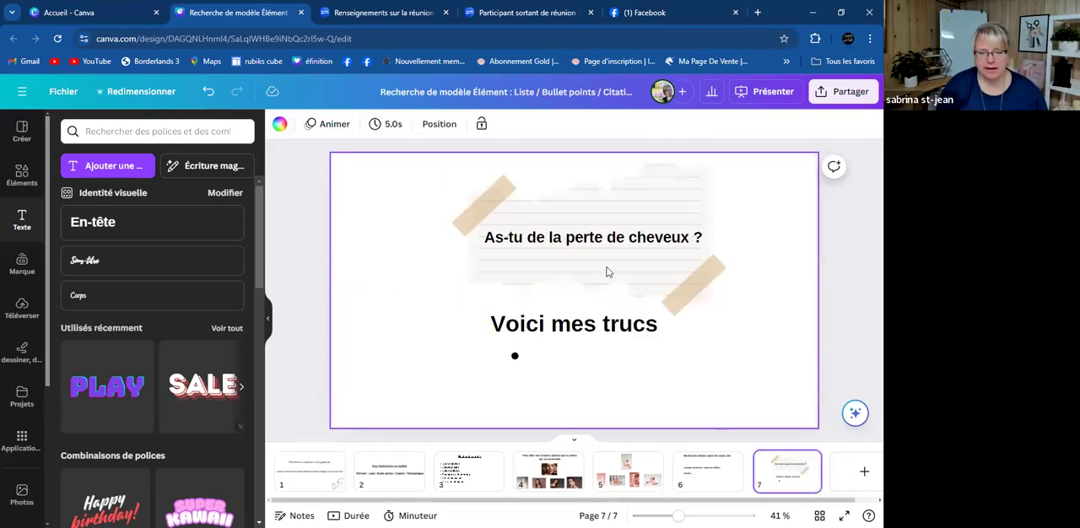
pyautogui.click(17, 175)
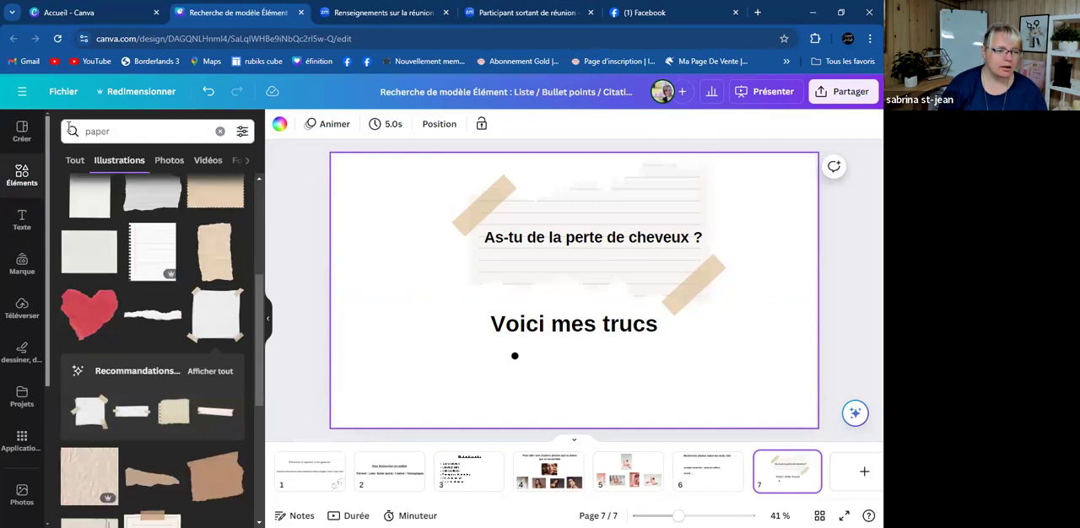
pyautogui.click(130, 131)
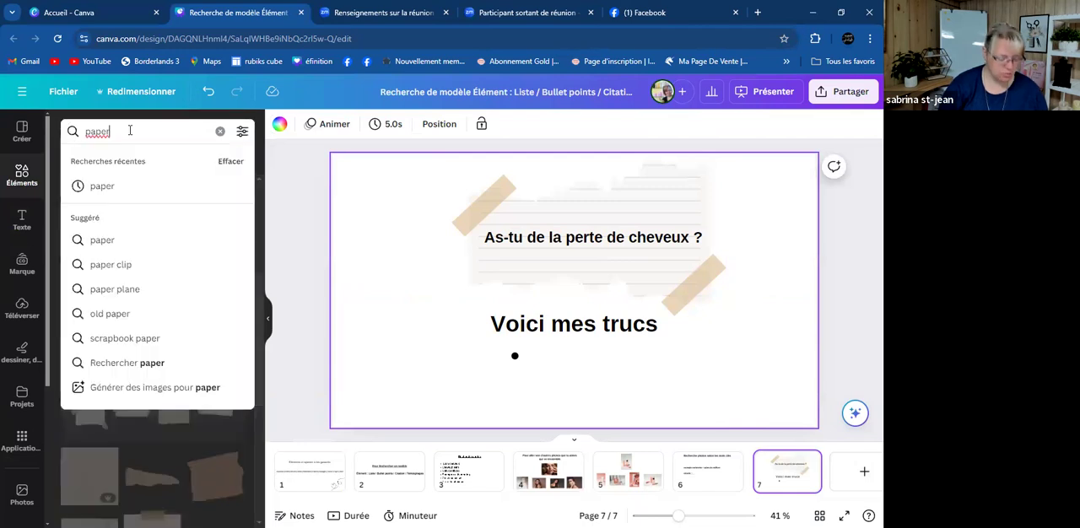
pyautogui.press('BackSpace')
pyautogui.press('BackSpace')
pyautogui.press('BackSpace')
pyautogui.press('BackSpace')
pyautogui.press('BackSpace')
pyautogui.press('BackSpace')
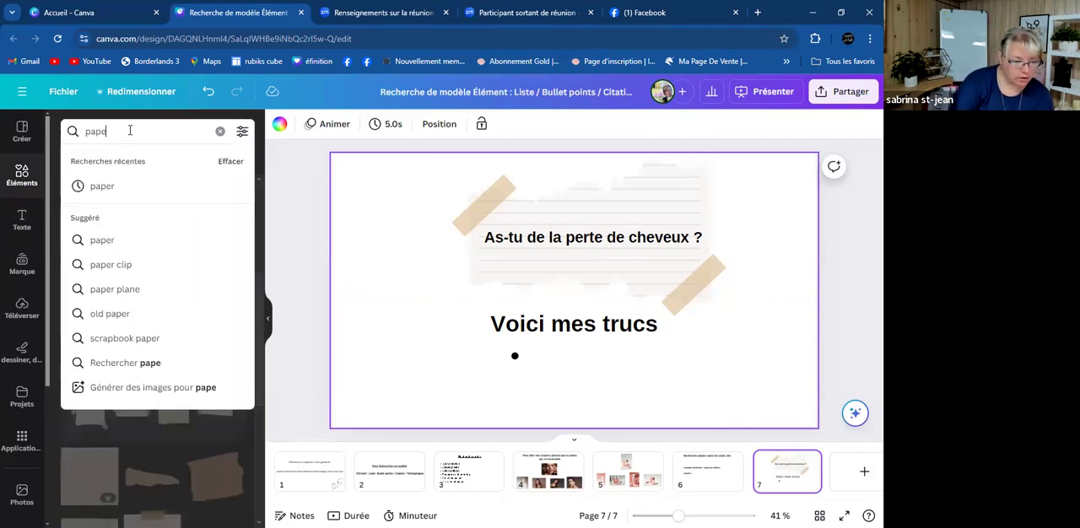
pyautogui.write('note')
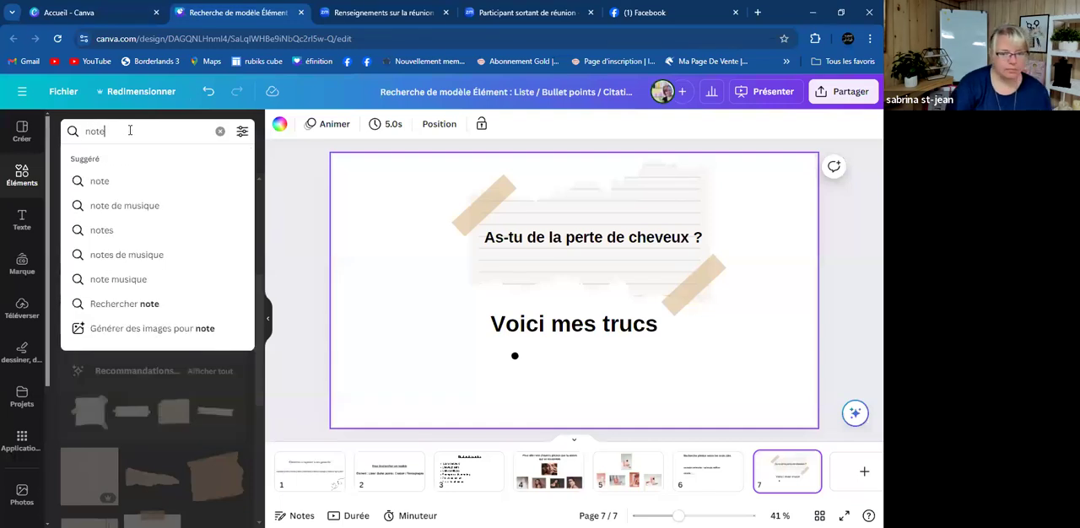
pyautogui.press('Return')
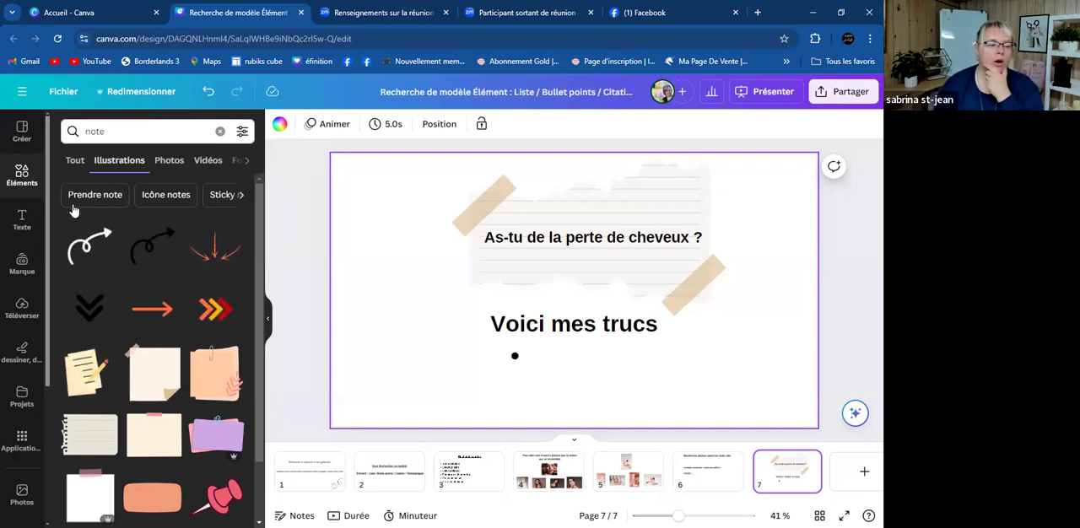
# - Add the white square note with pink tape to page 7 and delete the torn lined paper
pyautogui.scroll(-2, 131, 380)
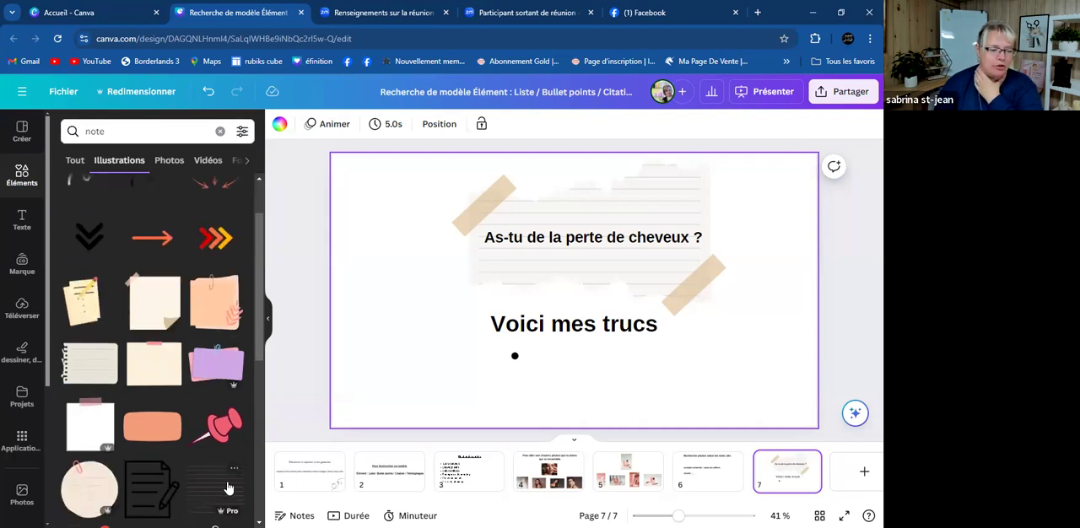
pyautogui.scroll(-3, 131, 456)
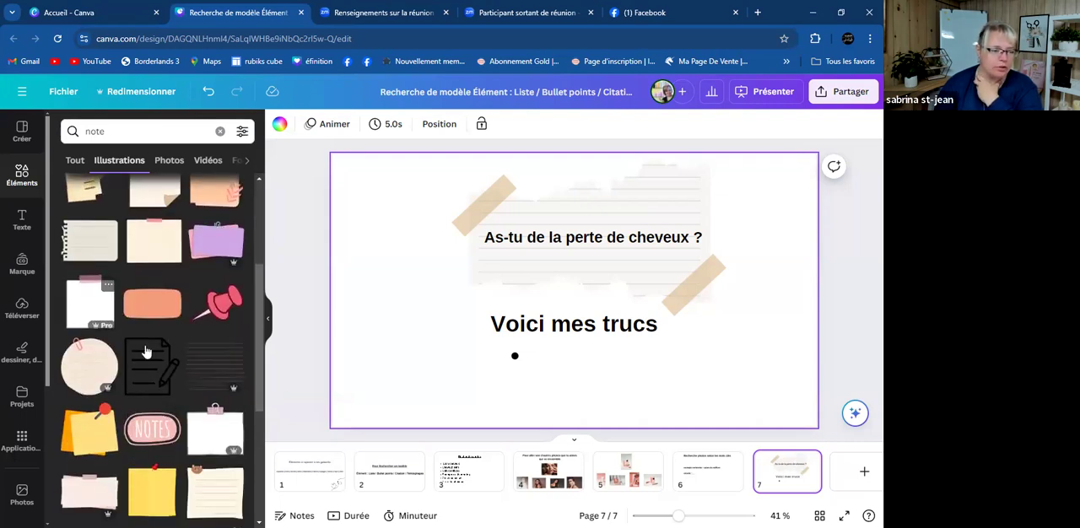
pyautogui.click(105, 287)
pyautogui.click(377, 301)
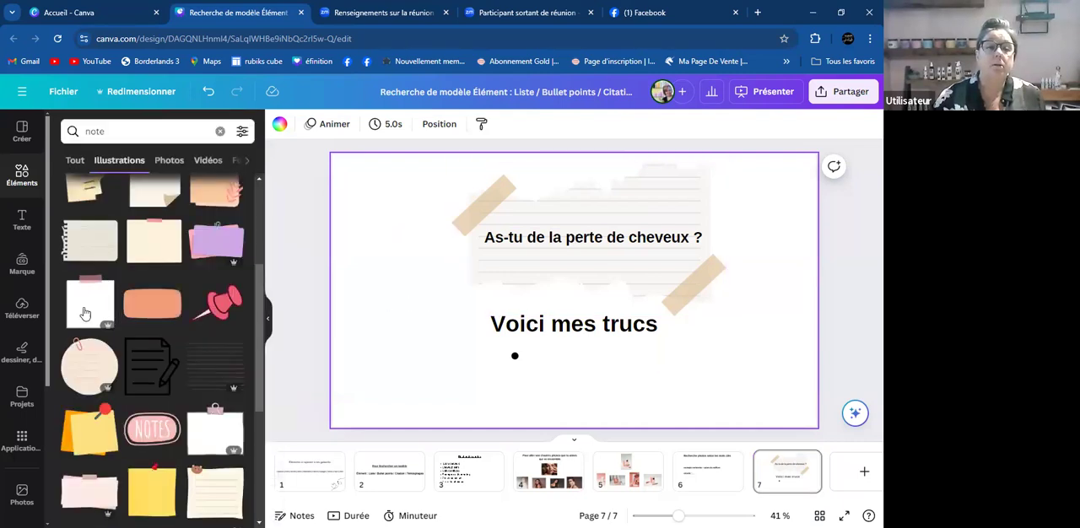
pyautogui.click(86, 311)
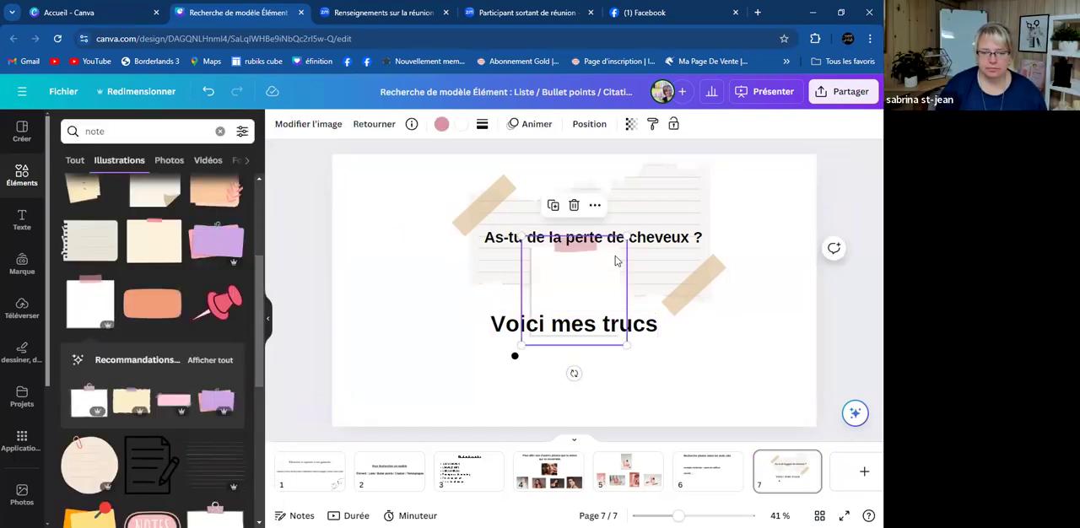
pyautogui.click(693, 209)
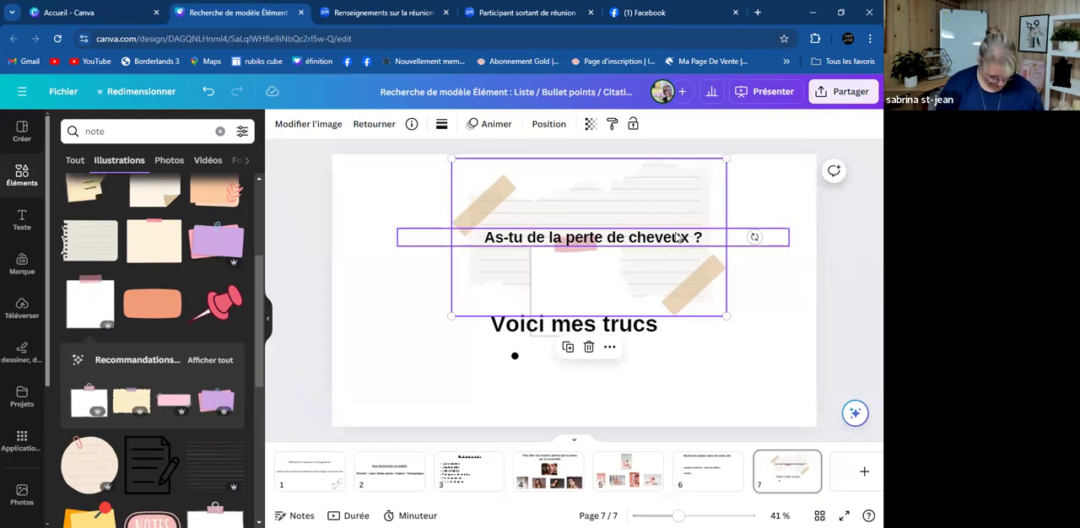
pyautogui.press('Delete')
# - Delete the "Voici mes trucs" text and enlarge the pink-taped white note to nearly the page's height, positioned behind the heading
pyautogui.click(524, 336)
pyautogui.moveTo(525, 335); pyautogui.dragTo(435, 382)
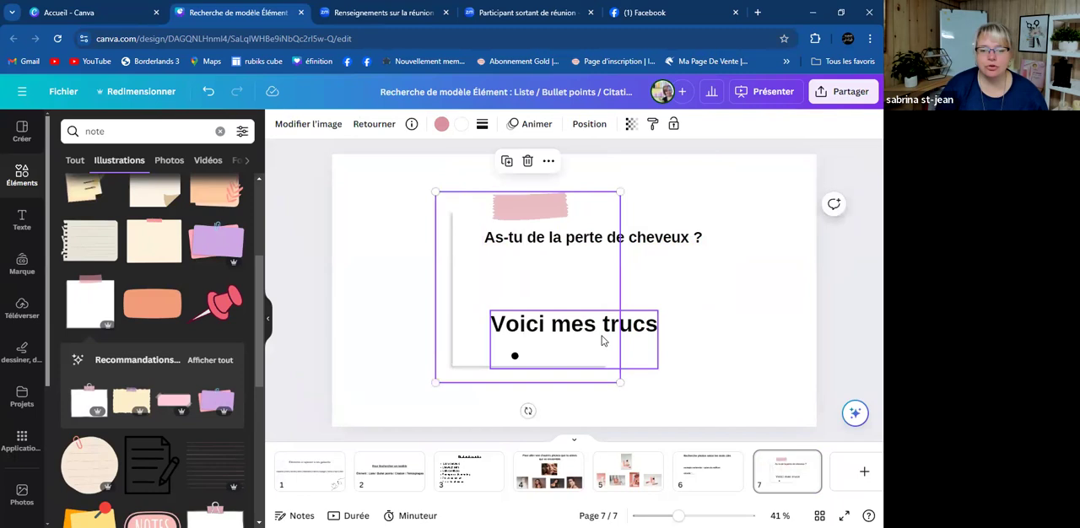
pyautogui.click(639, 330)
pyautogui.press('Delete')
pyautogui.click(581, 320)
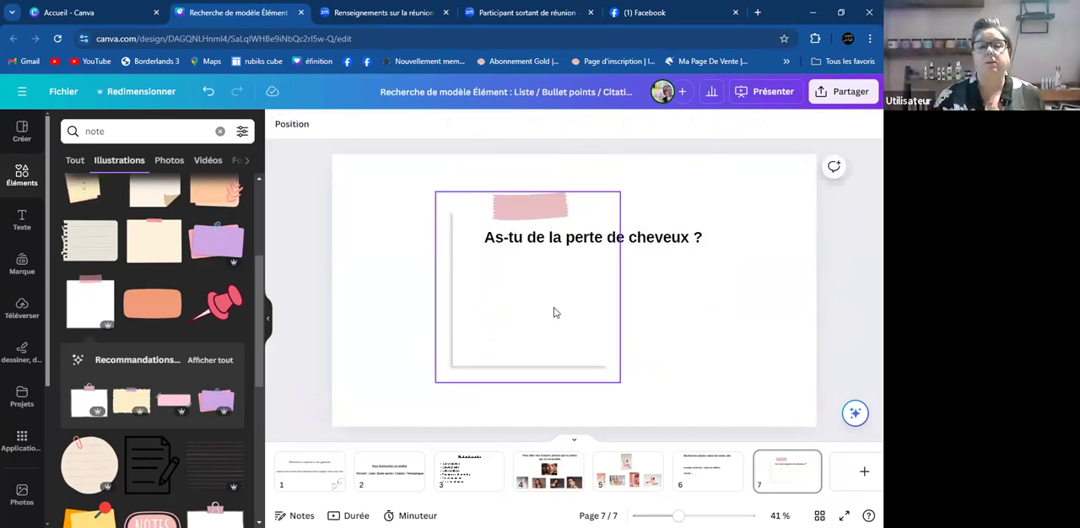
pyautogui.moveTo(621, 383); pyautogui.dragTo(675, 432)
pyautogui.moveTo(602, 333); pyautogui.dragTo(622, 300)
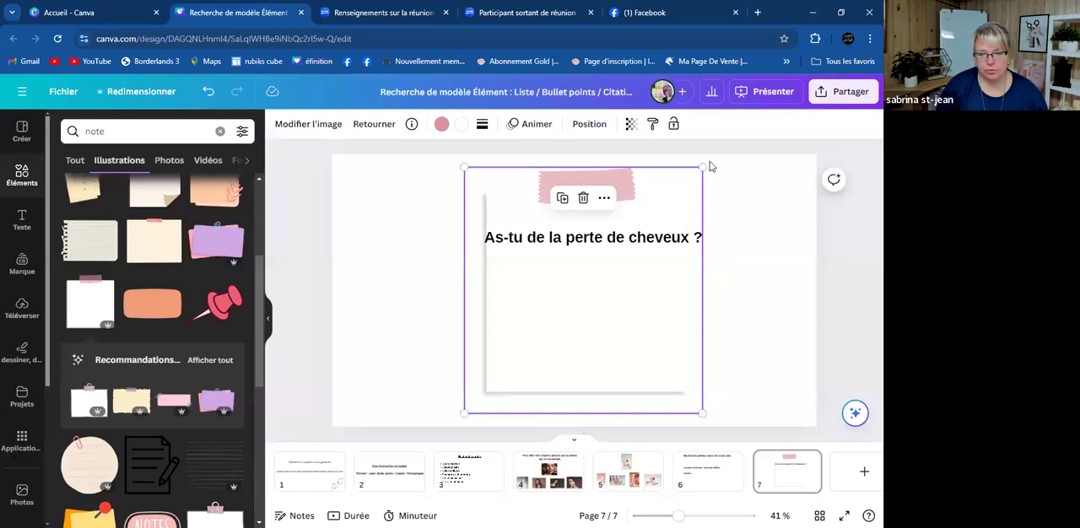
# - Break the heading after "As-tu de la" so it fits on the white note, and nudge it slightly upward
pyautogui.click(568, 238)
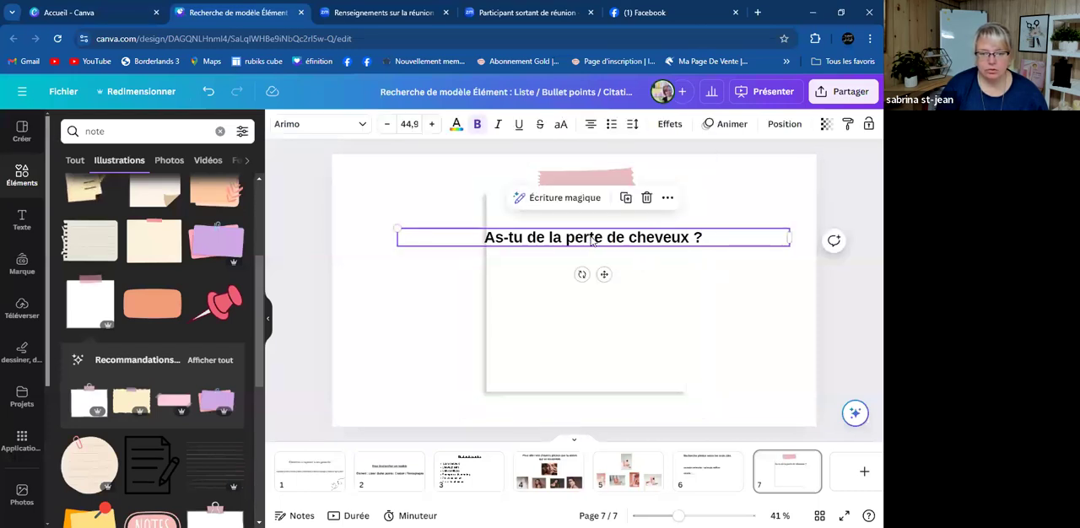
pyautogui.press('Return')
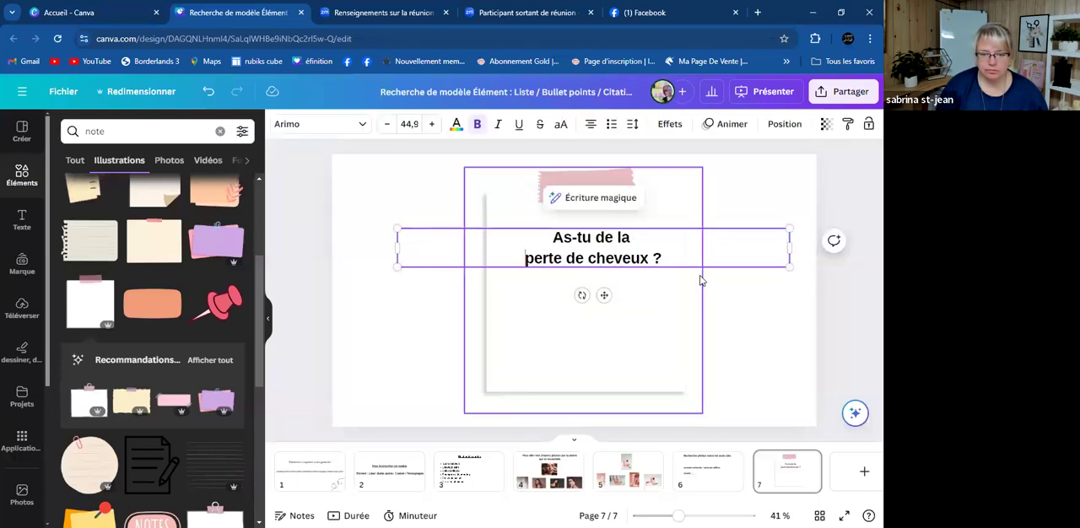
pyautogui.click(771, 318)
pyautogui.click(630, 249)
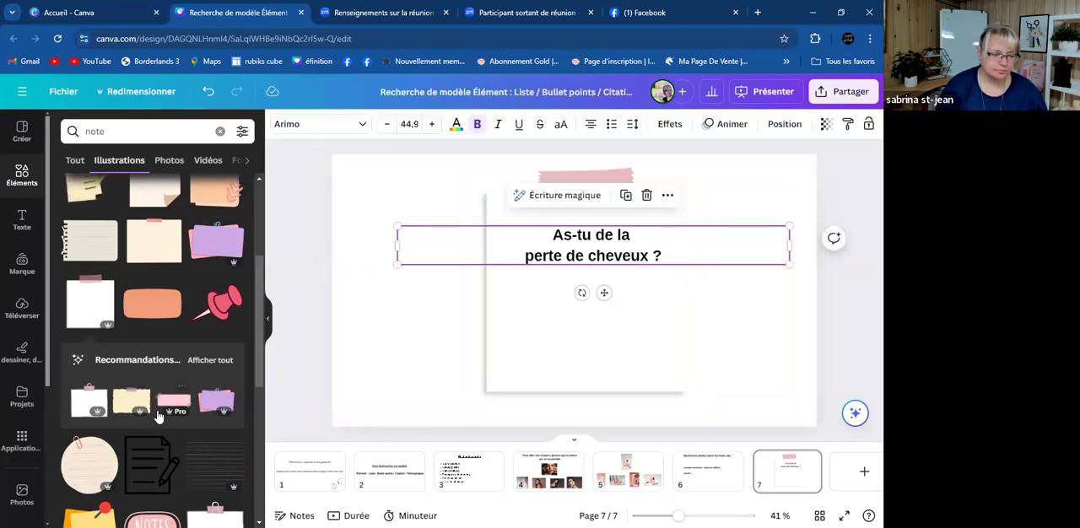
# - Add the round beige lined note with a paper clip and place it to the left of the white note
pyautogui.scroll(-3, 158, 417)
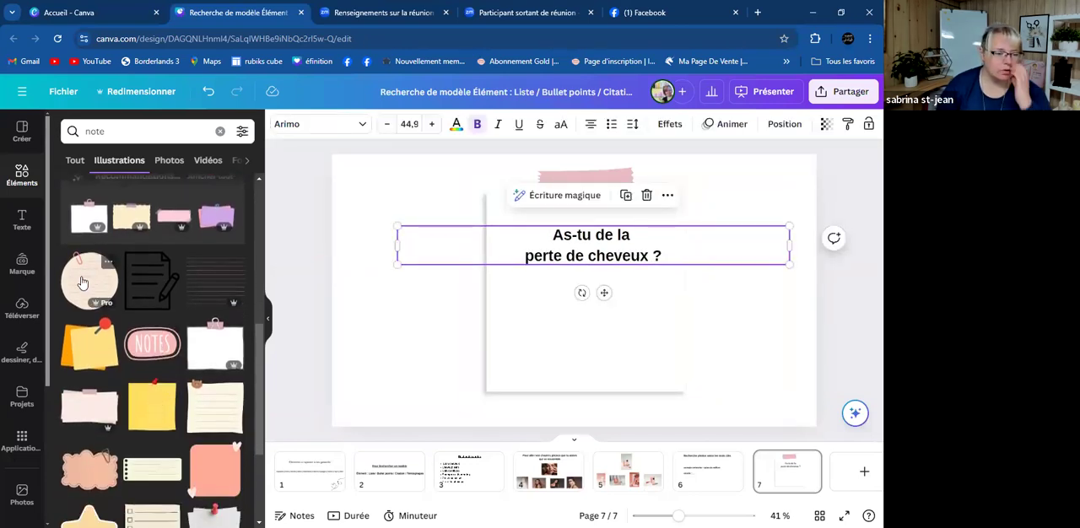
pyautogui.click(82, 283)
pyautogui.moveTo(546, 301); pyautogui.dragTo(386, 302)
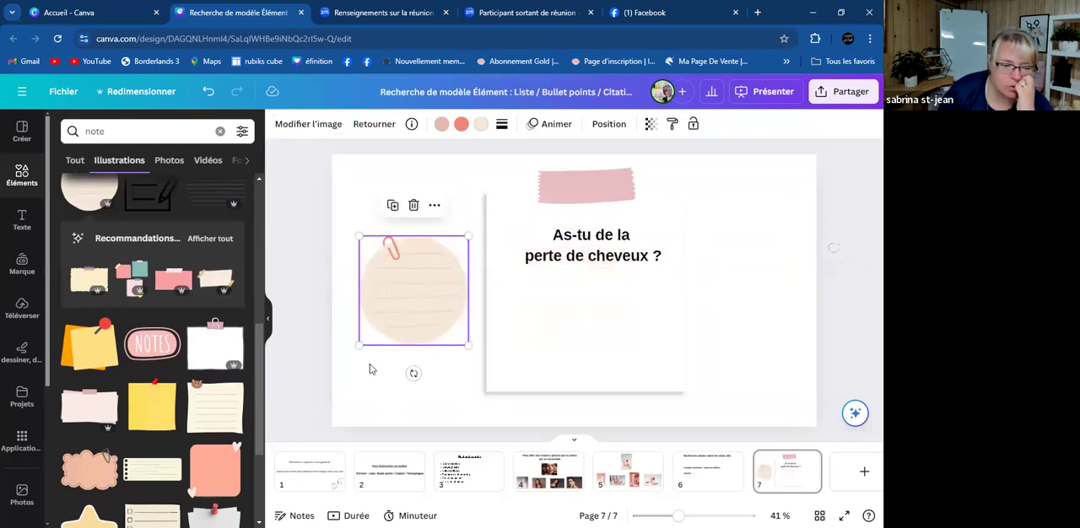
# - Try adding the pink scalloped double note over the white note on page 7
pyautogui.scroll(-3, 131, 413)
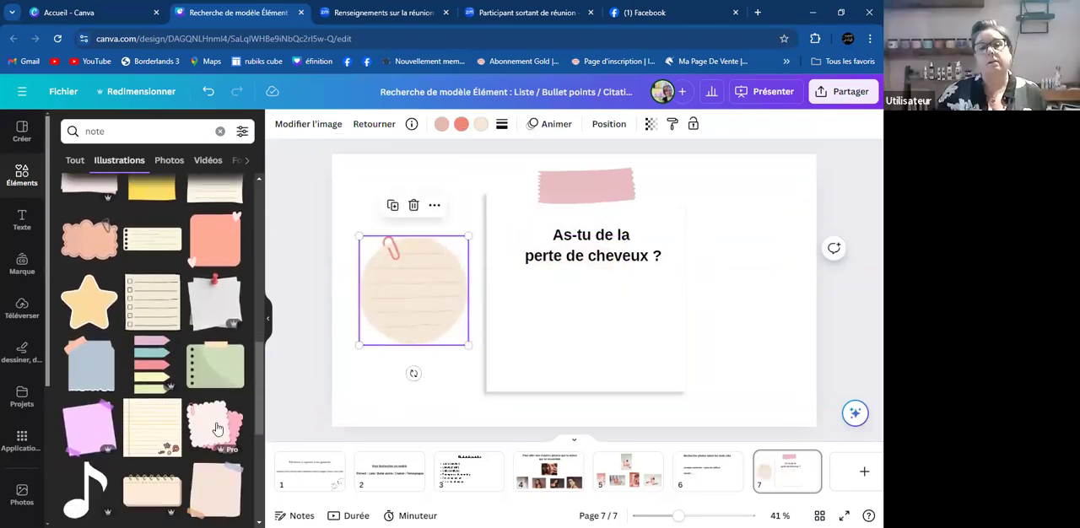
pyautogui.moveTo(217, 426); pyautogui.dragTo(597, 297)
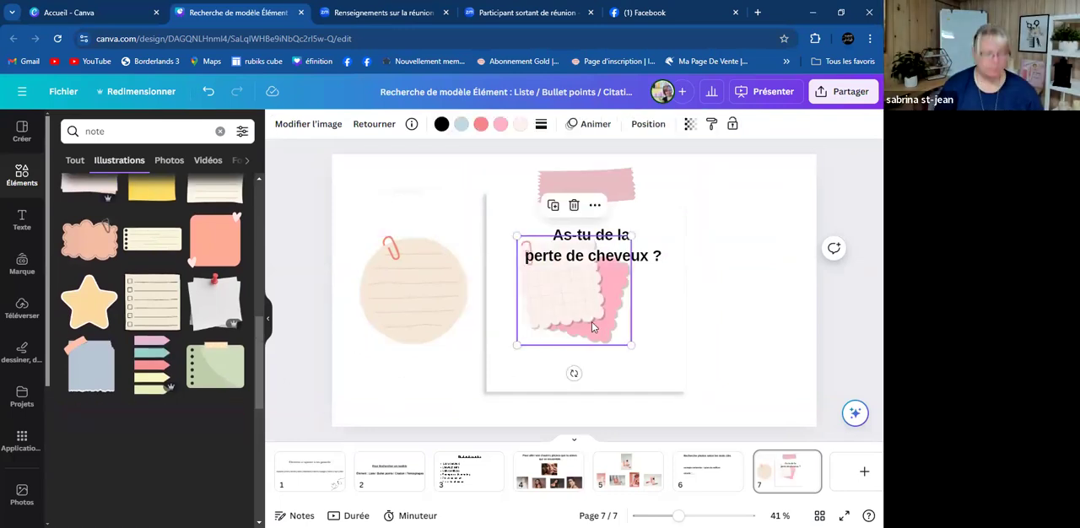
pyautogui.hotkey('ctrl', 'z')
pyautogui.press('Escape')
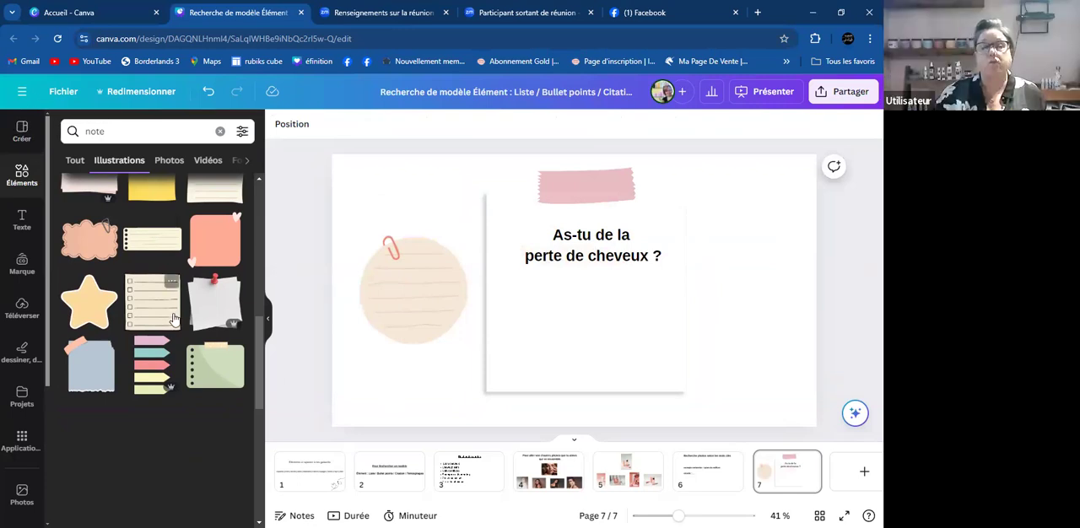
# - Add the red pushpin illustration, shrink it and place it beside the white note's upper right corner
pyautogui.scroll(5, 171, 303)
pyautogui.scroll(2, 169, 300)
pyautogui.scroll(-2, 169, 301)
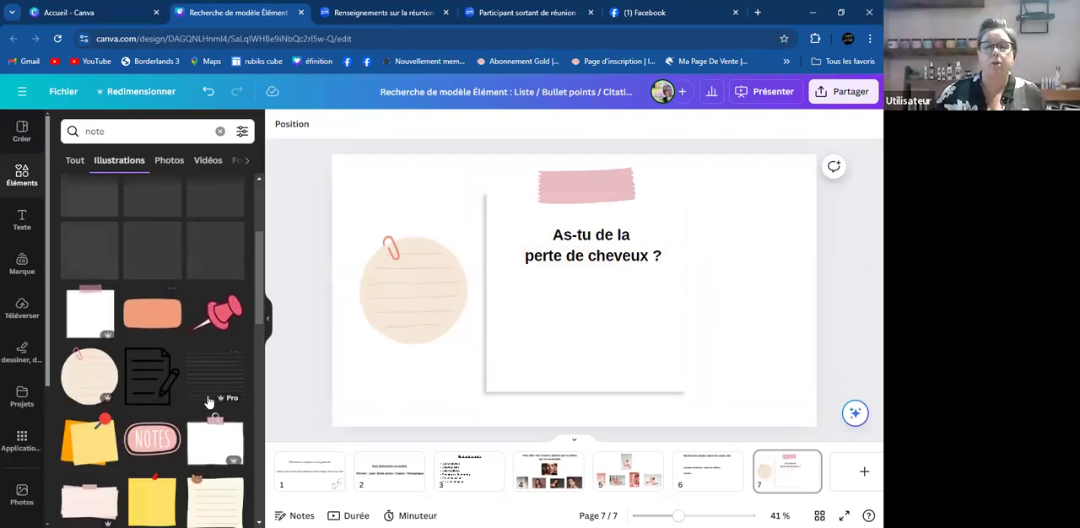
pyautogui.click(221, 312)
pyautogui.moveTo(578, 301); pyautogui.dragTo(731, 242)
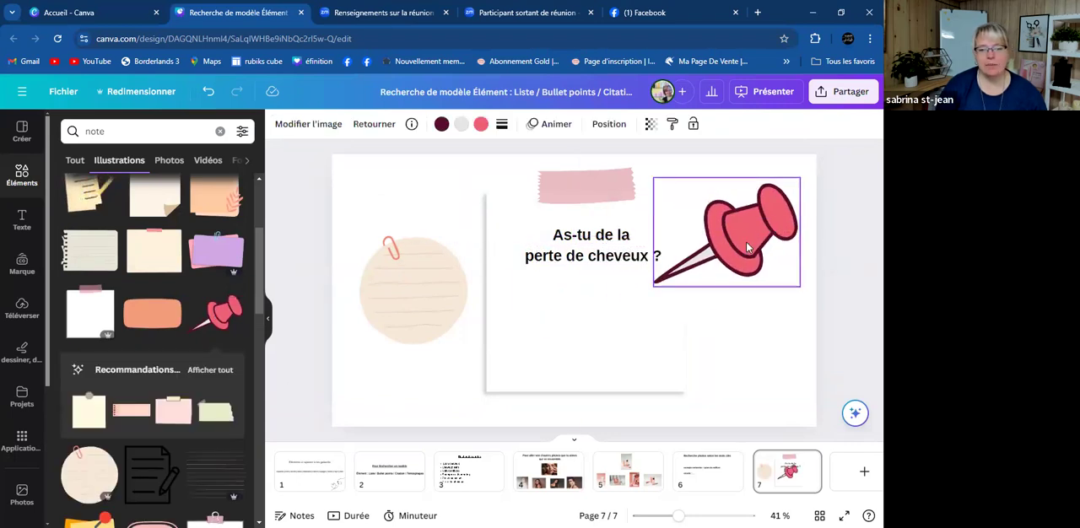
pyautogui.moveTo(802, 174); pyautogui.dragTo(684, 173)
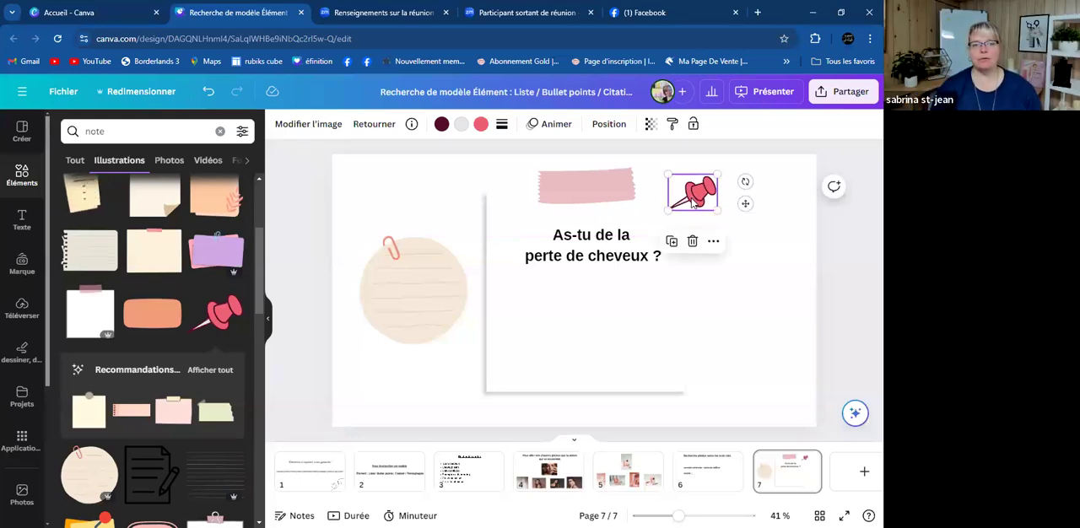
# - Add the pink "NOTES" badge and move it over the white note's lower right corner
pyautogui.scroll(-10, 164, 313)
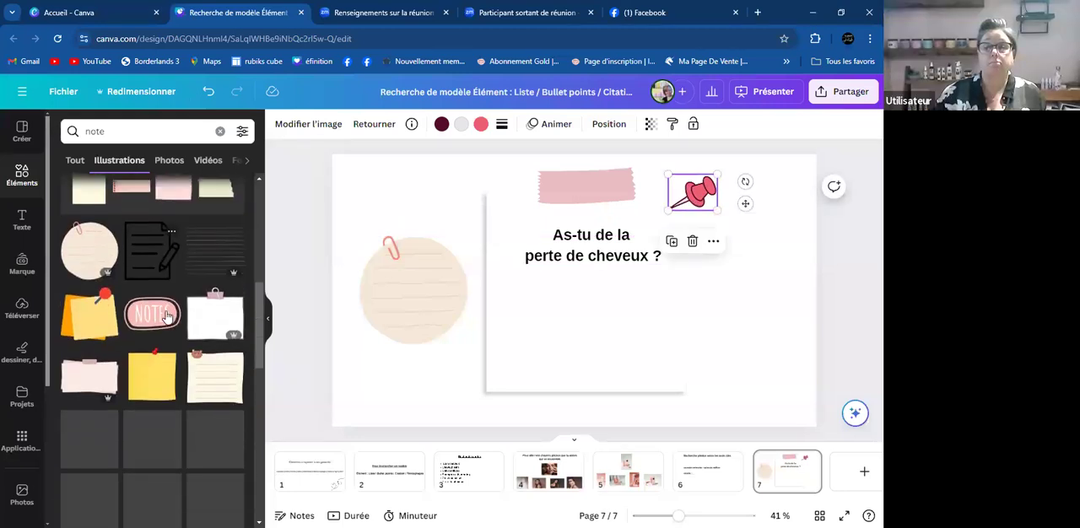
pyautogui.click(159, 352)
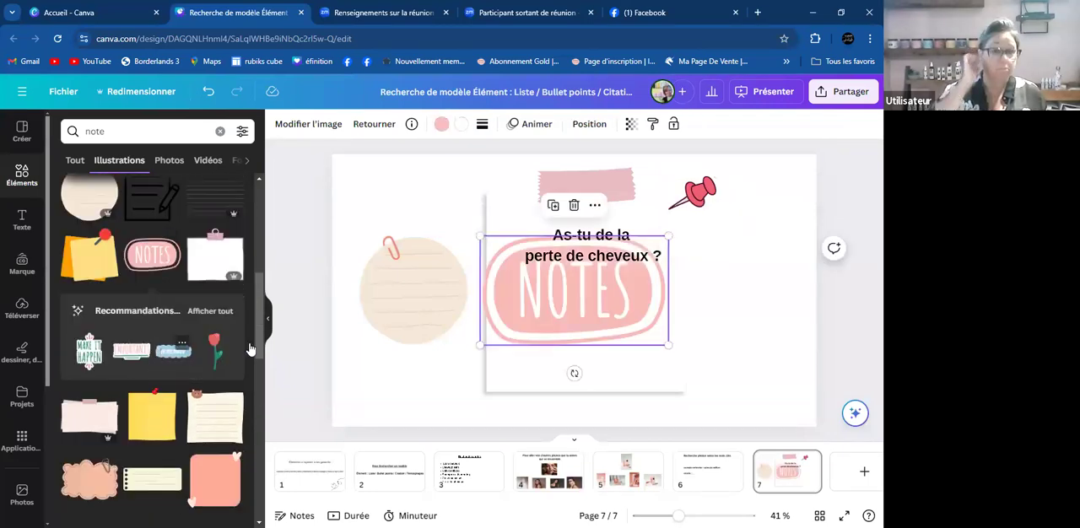
pyautogui.moveTo(533, 308); pyautogui.dragTo(614, 362)
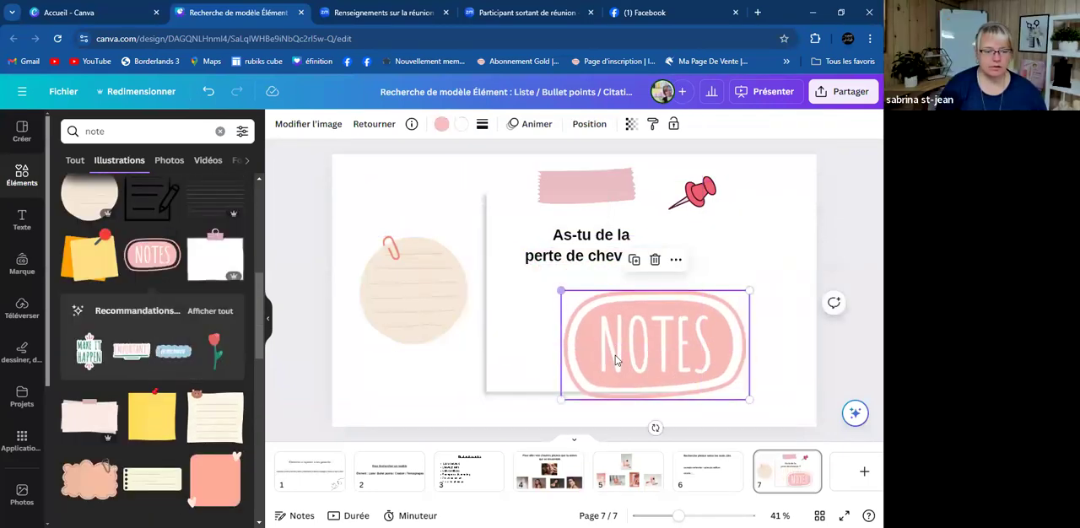
# - Add the pink arrow label with a red heart and the scalloped note with a heart, and delete the "NOTES" badge
pyautogui.scroll(-10, 157, 316)
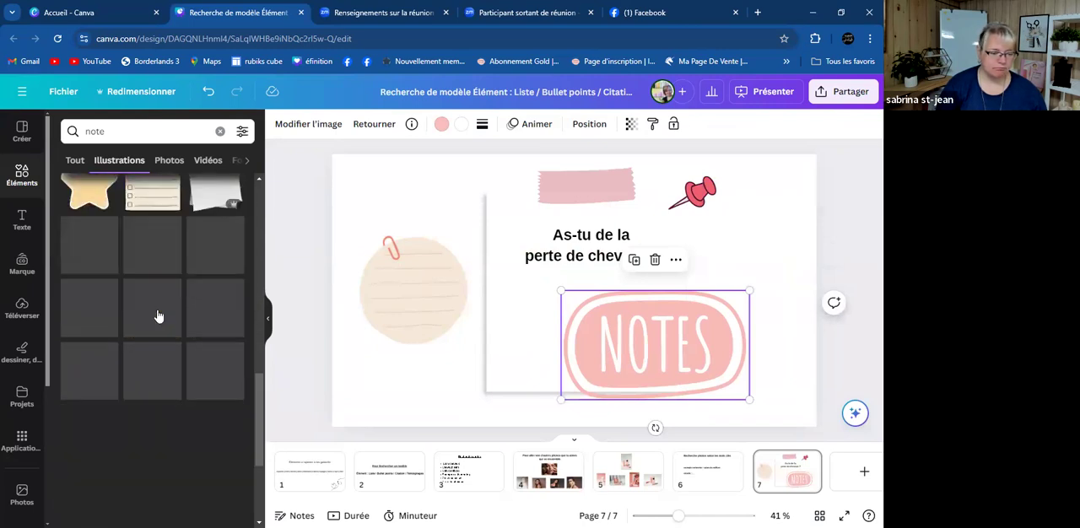
pyautogui.scroll(-5, 158, 315)
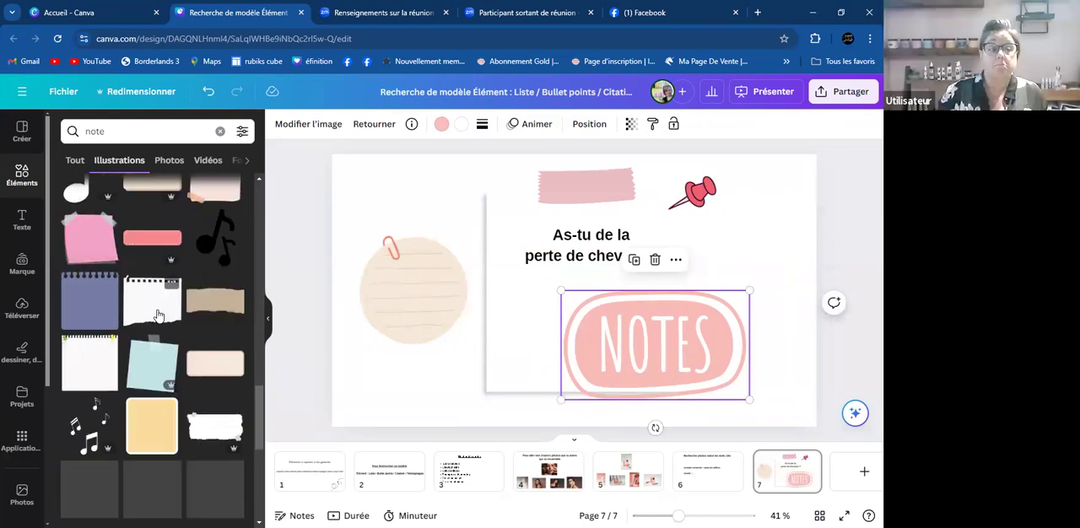
pyautogui.scroll(-3, 158, 315)
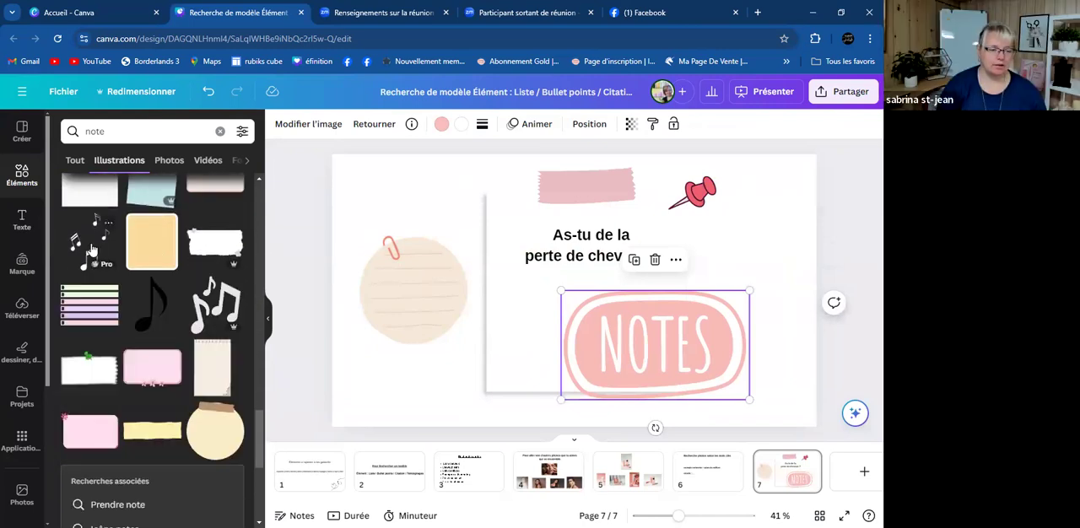
pyautogui.scroll(-3, 207, 337)
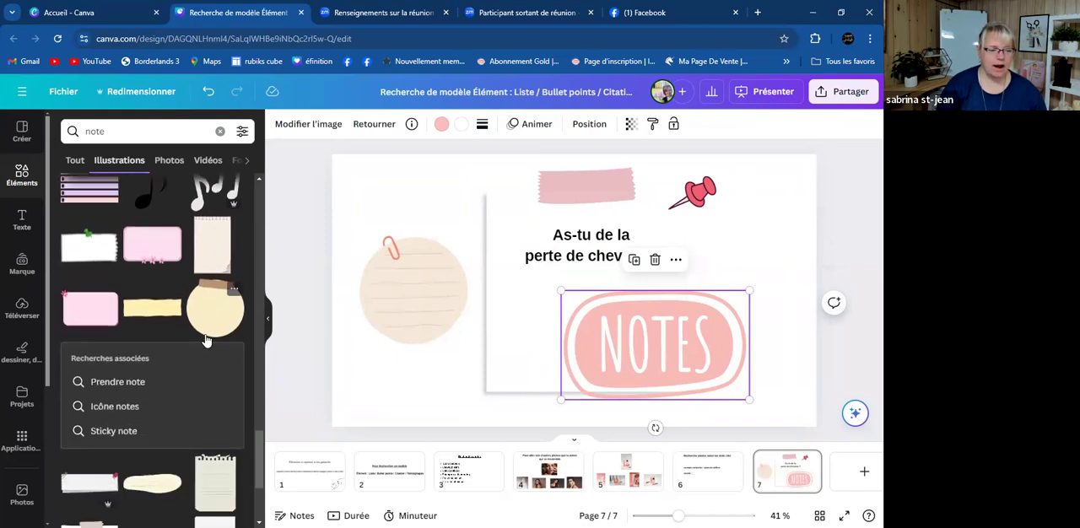
pyautogui.scroll(-3, 203, 333)
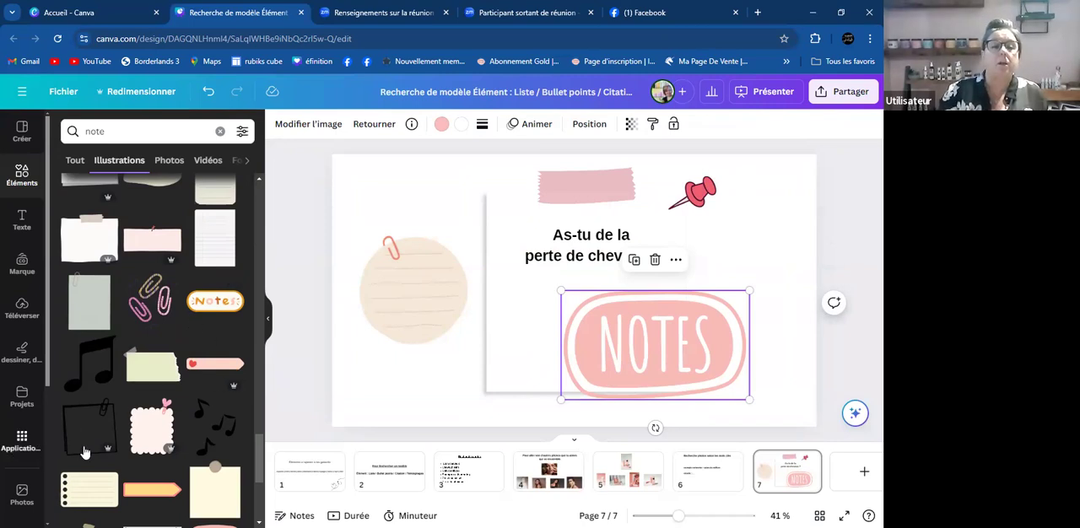
pyautogui.click(193, 372)
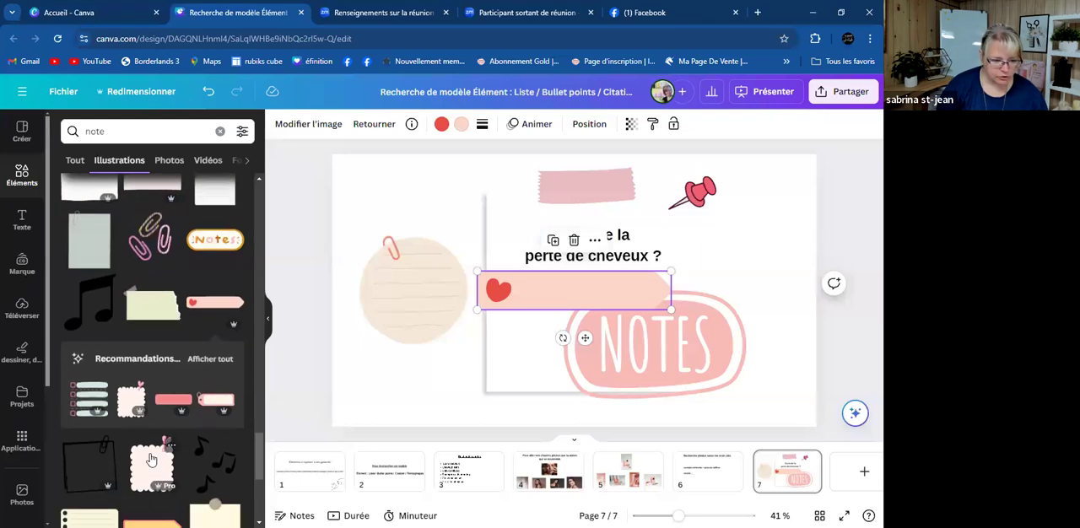
pyautogui.click(154, 460)
pyautogui.click(705, 342)
pyautogui.press('Delete')
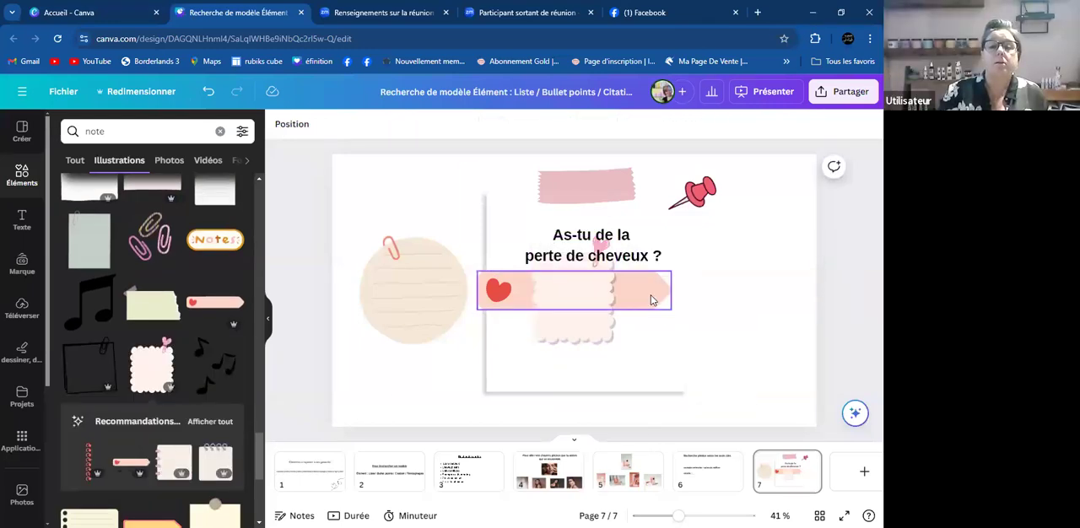
# - Delete the heart arrow label, the white note and the pink tape from page 7, and move the question text to the page's upper edge
pyautogui.click(650, 299)
pyautogui.press('Delete')
pyautogui.click(647, 236)
pyautogui.click(655, 215)
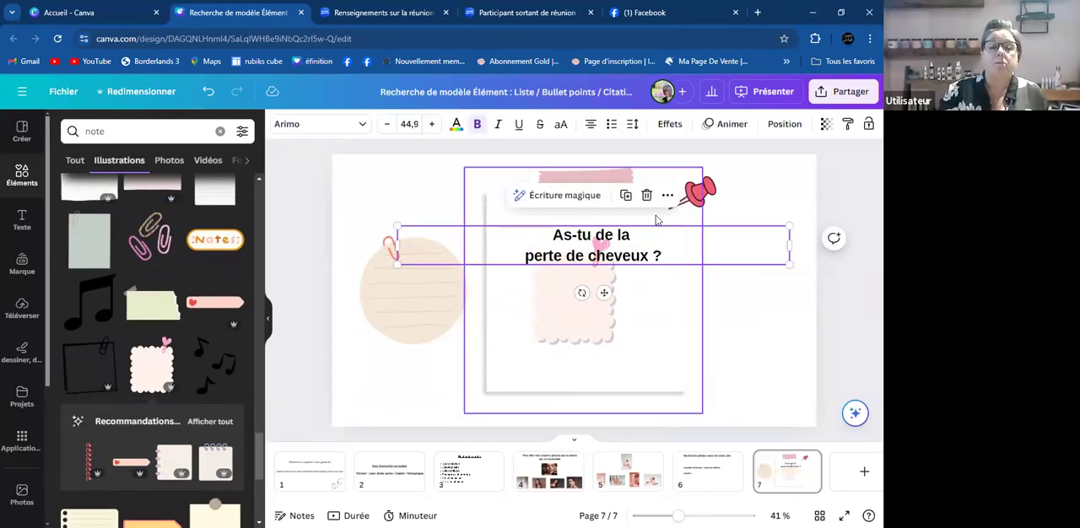
pyautogui.press('Delete')
pyautogui.moveTo(625, 250); pyautogui.dragTo(583, 166)
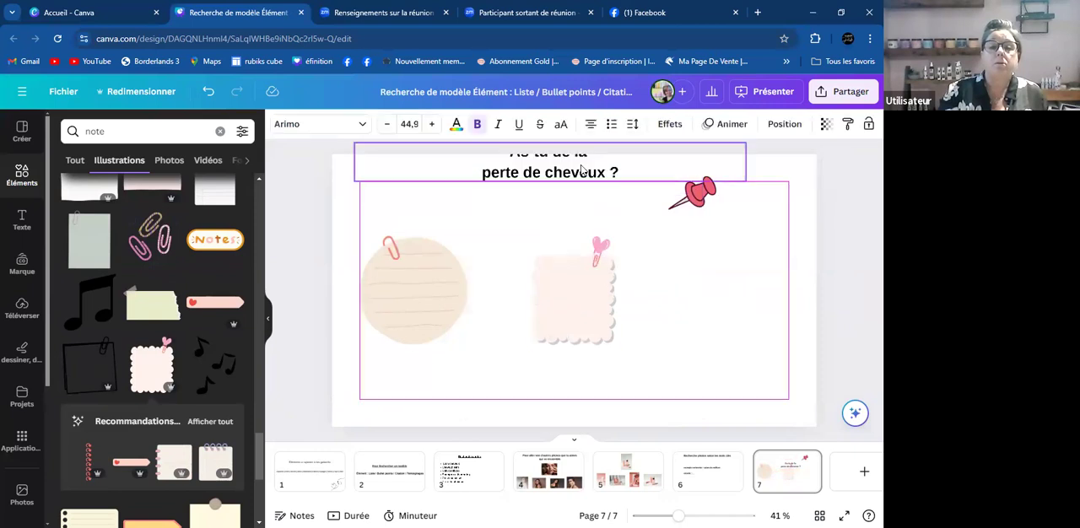
# - Enlarge the scalloped note with the pink heart clip to about twice its size beside the round note
pyautogui.moveTo(580, 312); pyautogui.dragTo(588, 305)
pyautogui.moveTo(624, 338); pyautogui.dragTo(631, 309)
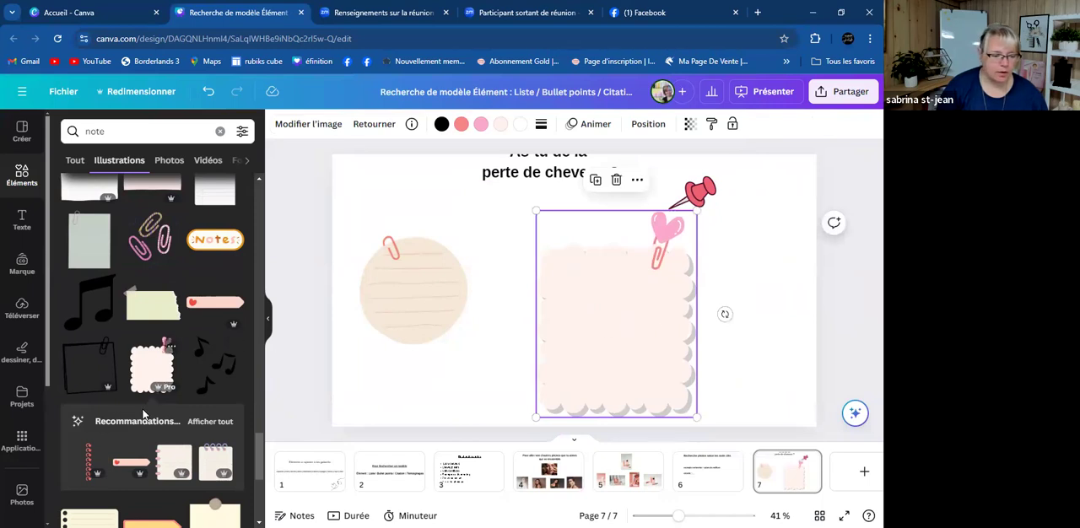
# - Browse the full set of magic recommendations matching the scalloped note, and delete that note from the page
pyautogui.scroll(-3, 152, 362)
pyautogui.click(210, 299)
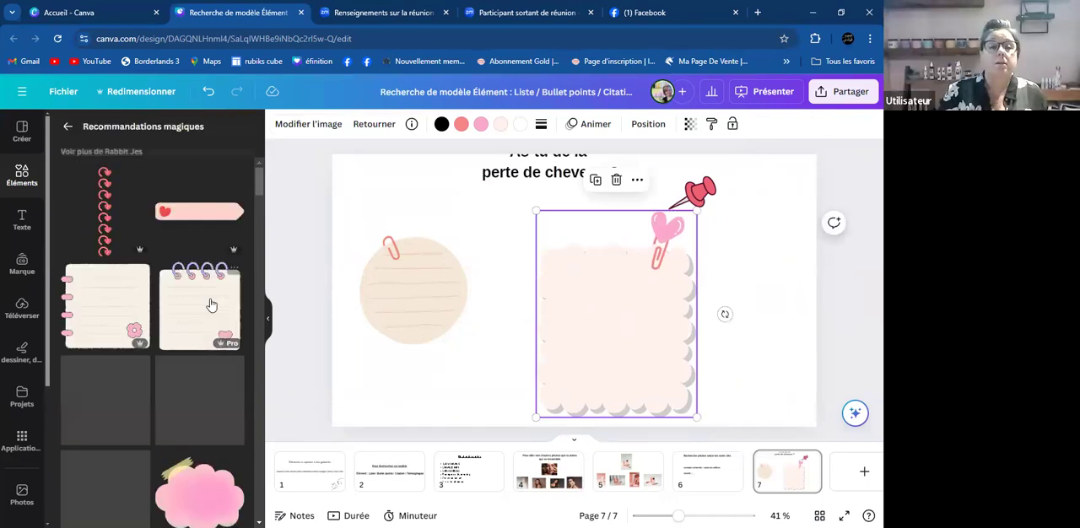
pyautogui.scroll(-4, 203, 317)
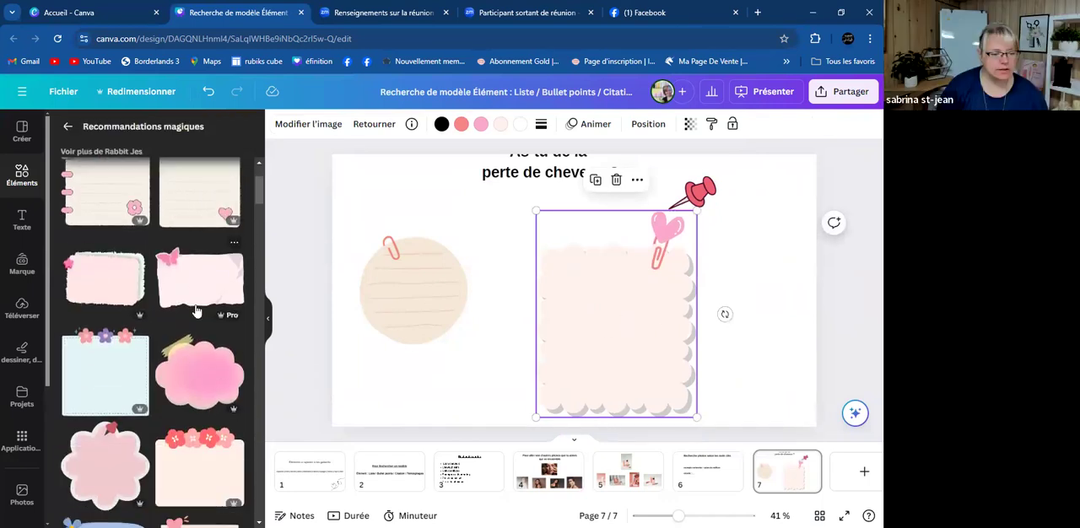
pyautogui.scroll(-2, 191, 302)
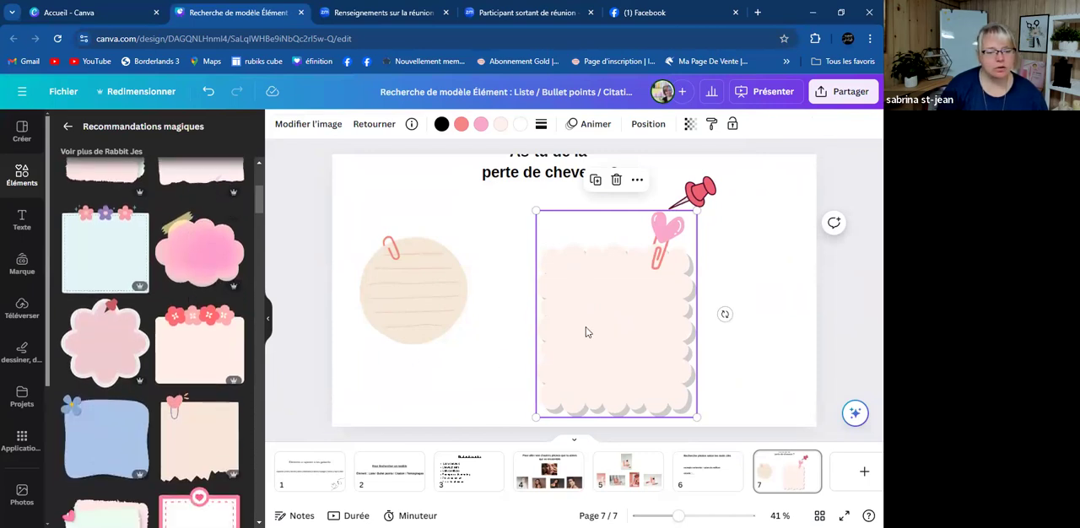
pyautogui.press('Delete')
# - Try the pink flower-shaped note with a red pin, enlarged beside the round note, and remove it
pyautogui.click(111, 319)
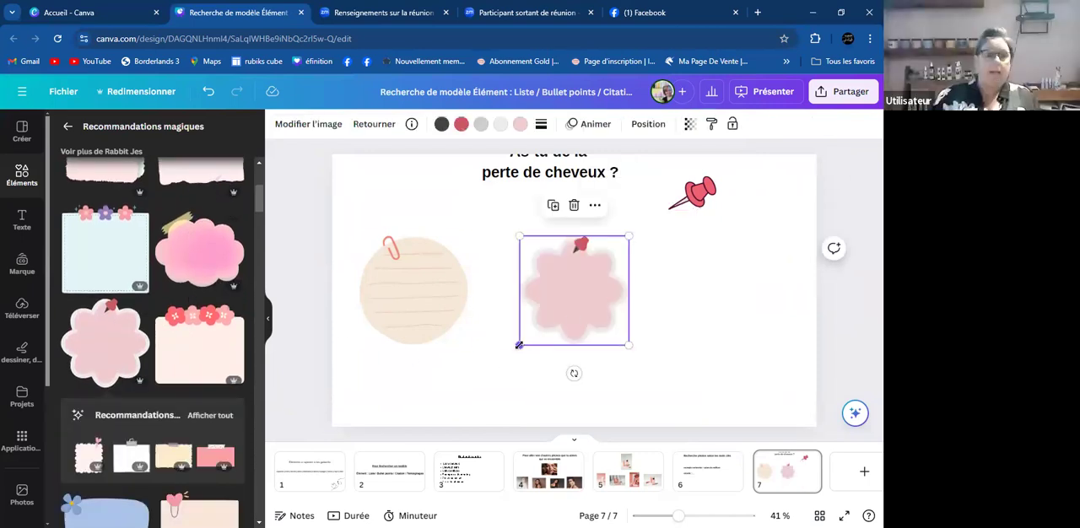
pyautogui.moveTo(518, 344); pyautogui.dragTo(405, 450)
pyautogui.moveTo(529, 323); pyautogui.dragTo(564, 313)
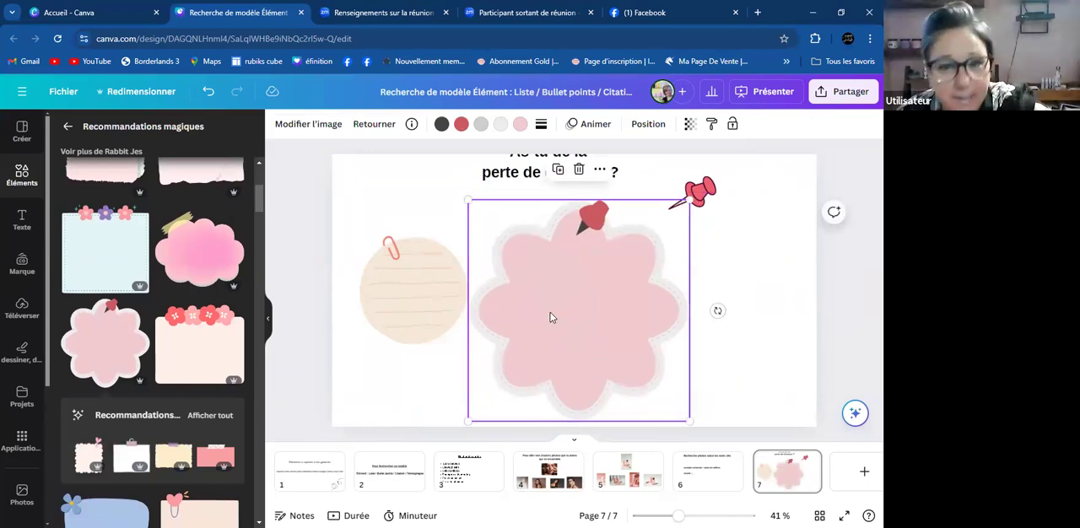
pyautogui.press('Delete')
# - Add the blue note with a flower on its corner, enlarge it and place it beside the round note
pyautogui.scroll(-1, 78, 411)
pyautogui.scroll(-2, 77, 411)
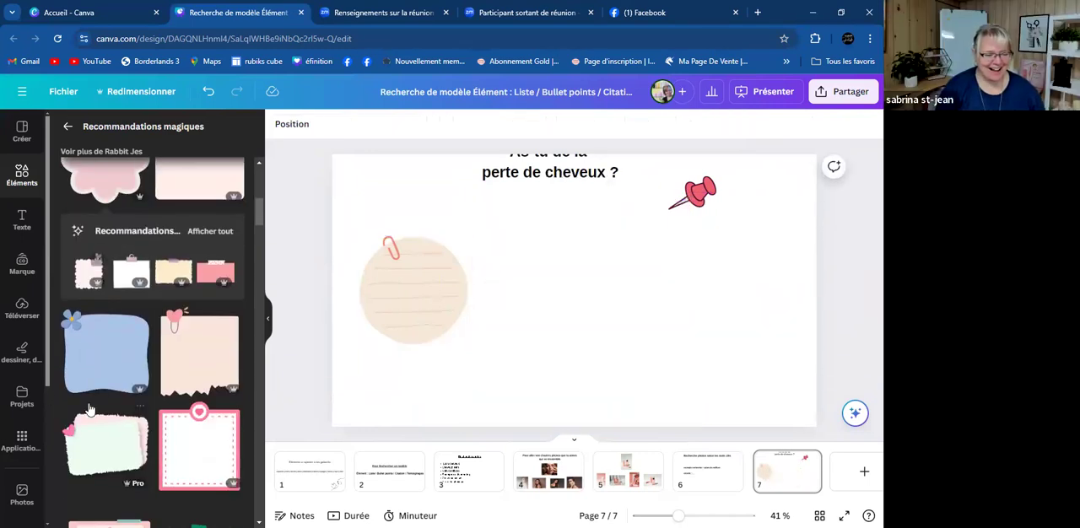
pyautogui.click(108, 349)
pyautogui.moveTo(513, 346); pyautogui.dragTo(441, 424)
pyautogui.moveTo(483, 355); pyautogui.dragTo(583, 331)
pyautogui.moveTo(692, 232); pyautogui.dragTo(723, 203)
pyautogui.moveTo(604, 305); pyautogui.dragTo(574, 302)
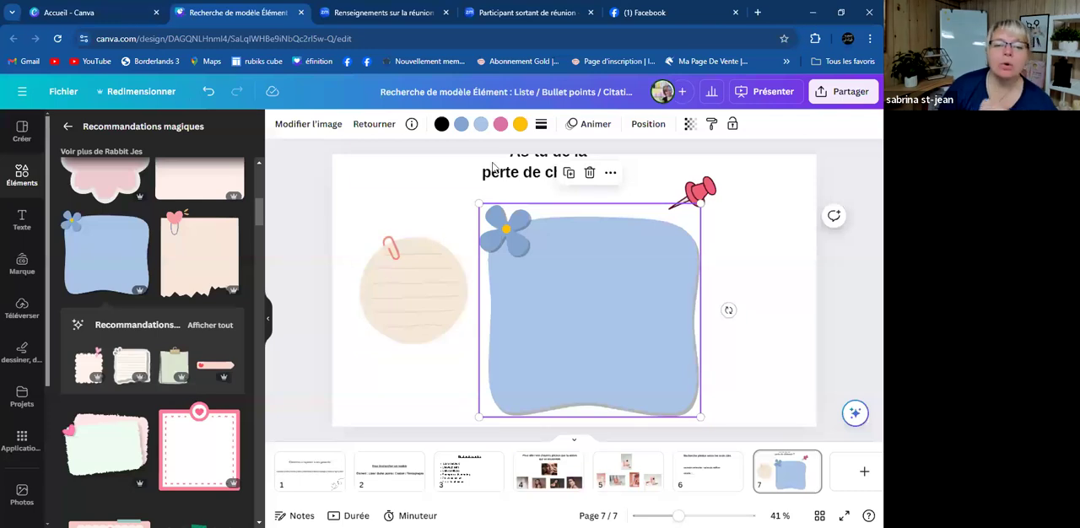
# - Recolour the flower on the blue note to teal #319EBB
pyautogui.click(460, 127)
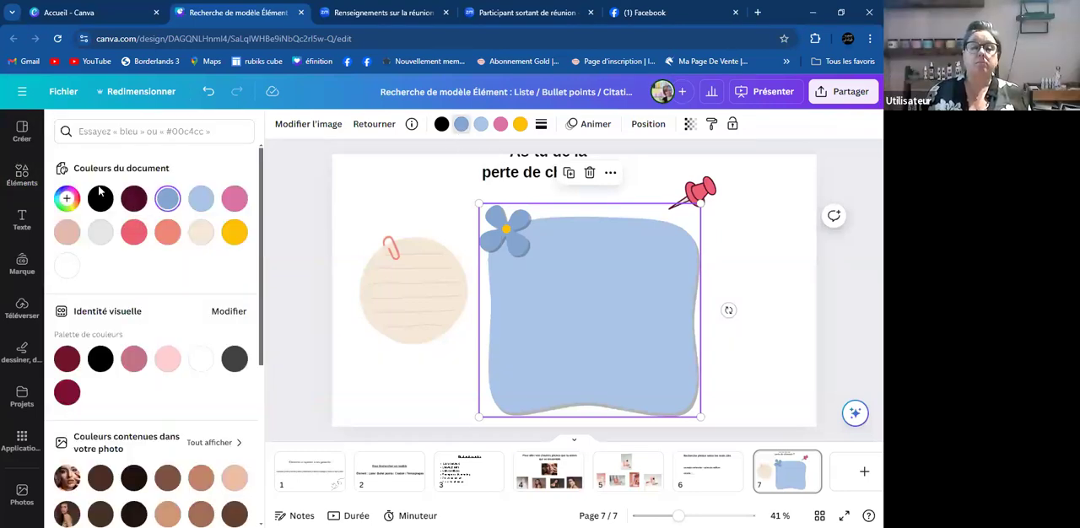
pyautogui.click(66, 199)
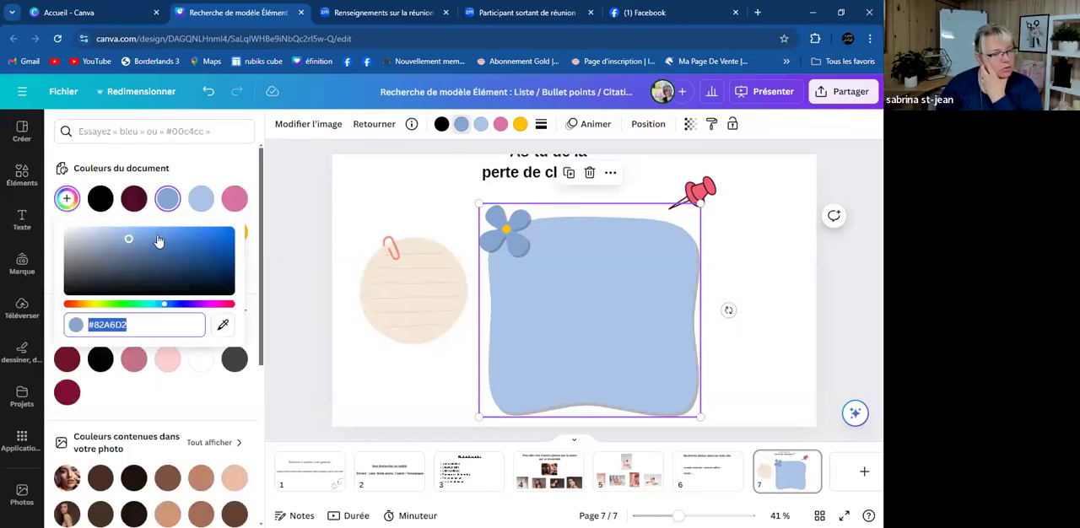
pyautogui.moveTo(167, 309); pyautogui.dragTo(155, 307)
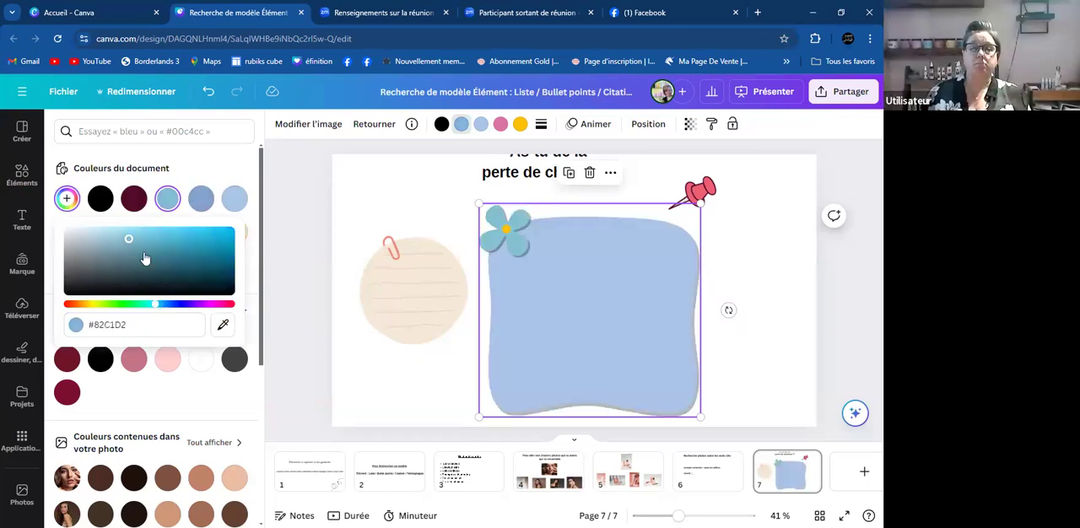
pyautogui.click(190, 253)
pyautogui.click(209, 240)
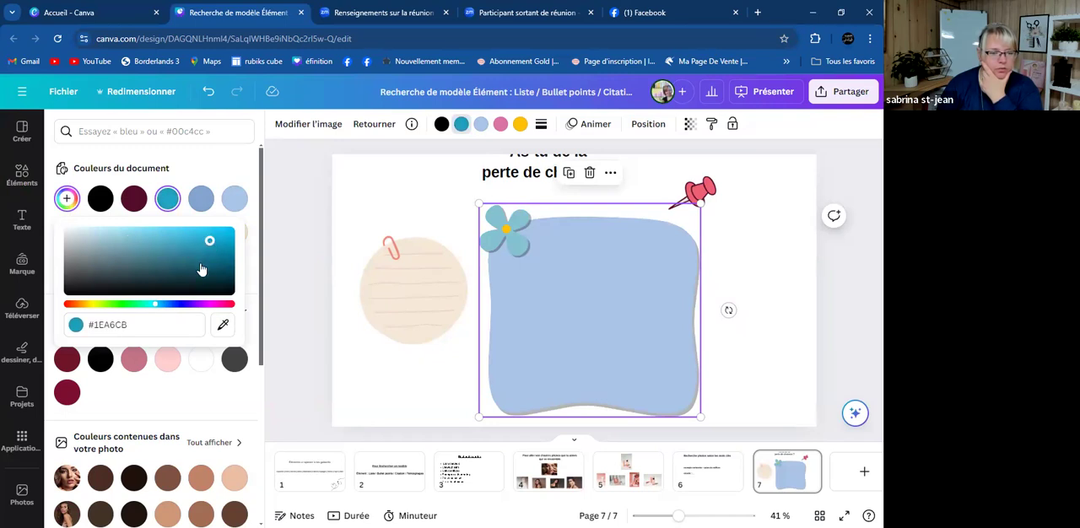
pyautogui.click(200, 261)
pyautogui.click(199, 262)
pyautogui.moveTo(199, 262)
pyautogui.mouseDown()
pyautogui.moveTo(180, 237)
pyautogui.moveTo(190, 244)
pyautogui.mouseUp()
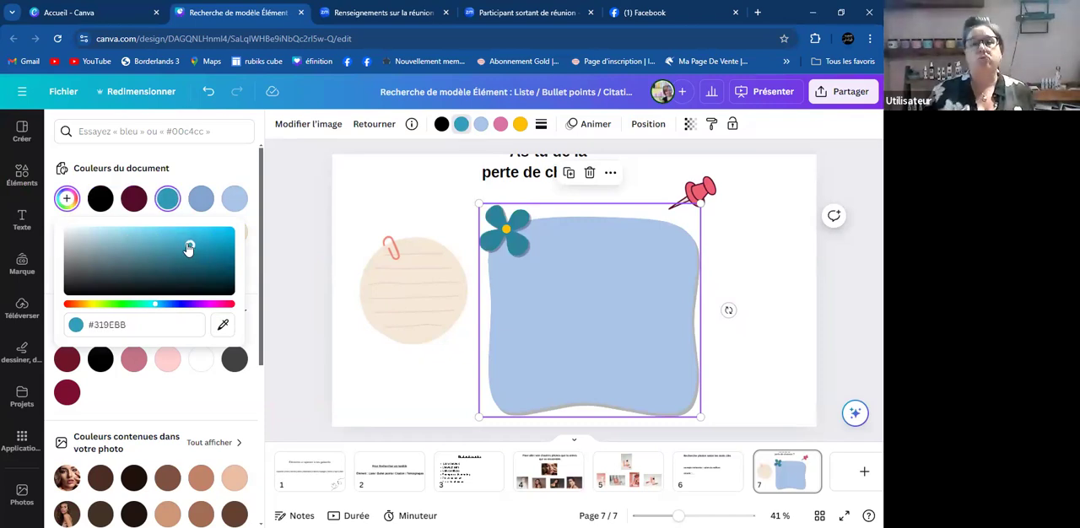
pyautogui.click(550, 290)
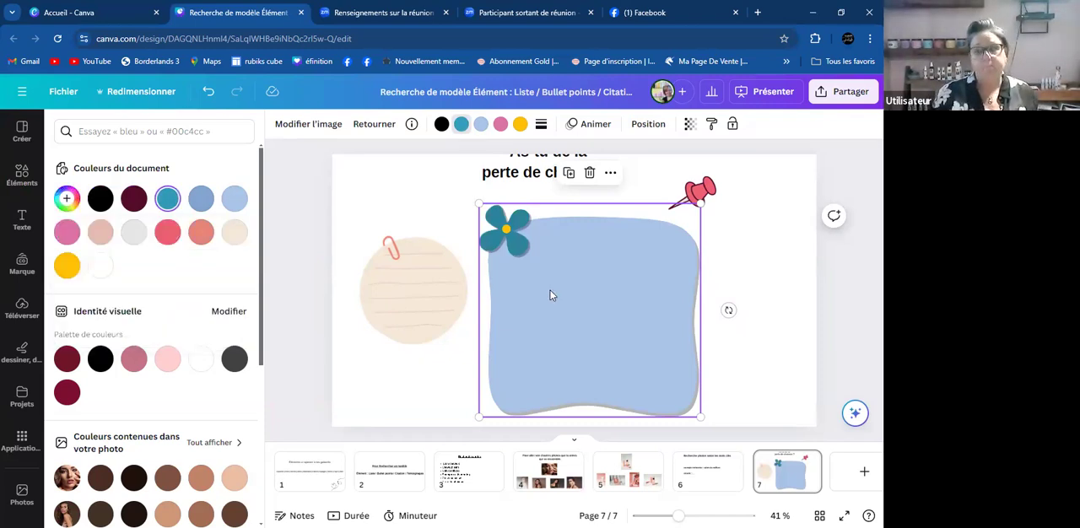
# - Recolour the flower with the document's light blue, and delete the whole blue note
pyautogui.click(236, 205)
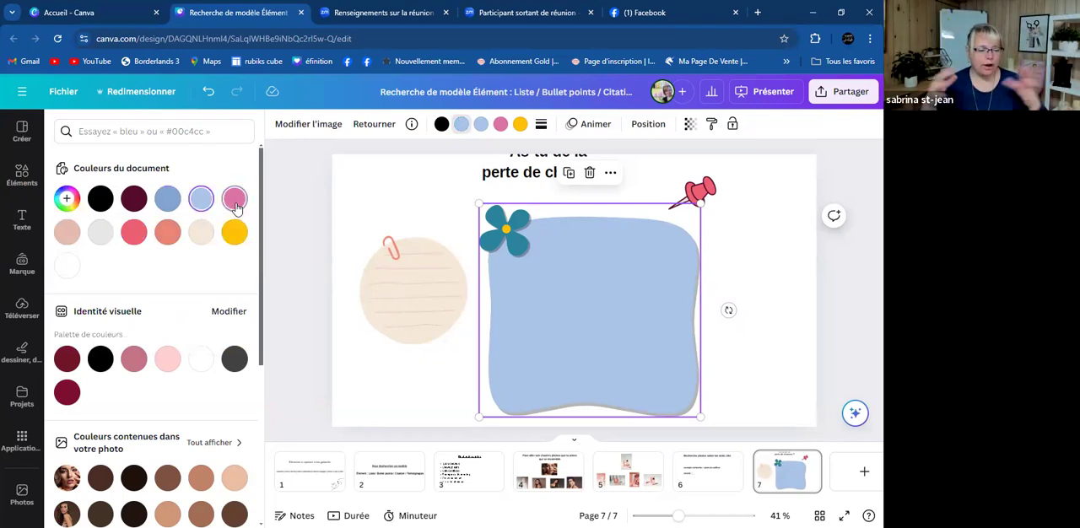
pyautogui.rightClick(281, 497)
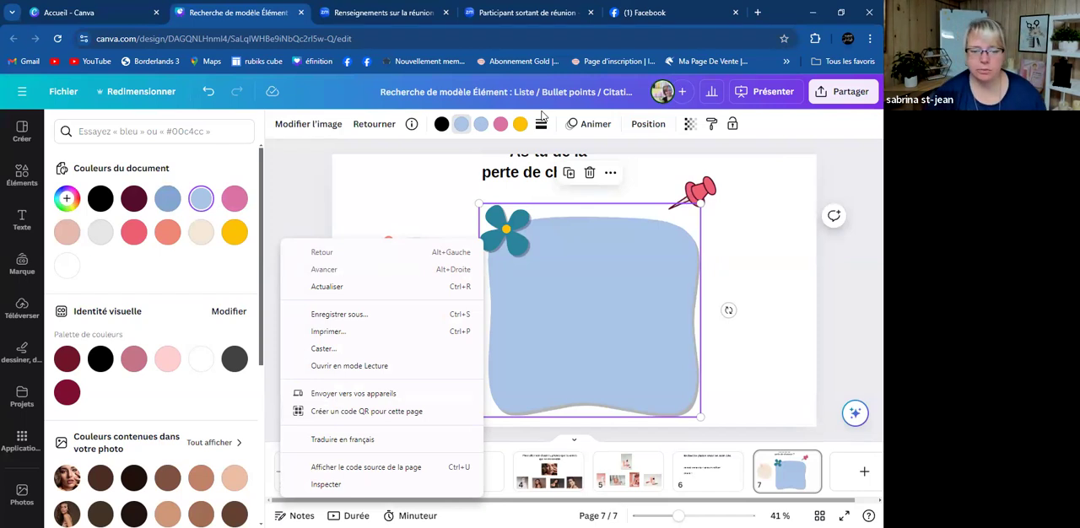
pyautogui.click(779, 222)
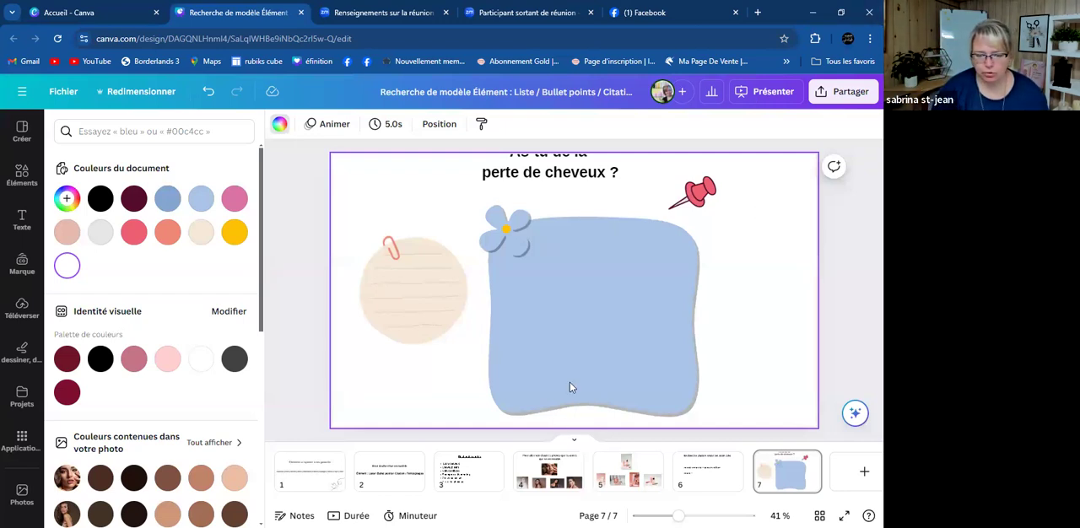
pyautogui.click(570, 282)
pyautogui.press('Delete')
# - Add the pink scalloped label with flowers and teal tape, and enlarge it across the middle of page 7
pyautogui.scroll(-1, 138, 319)
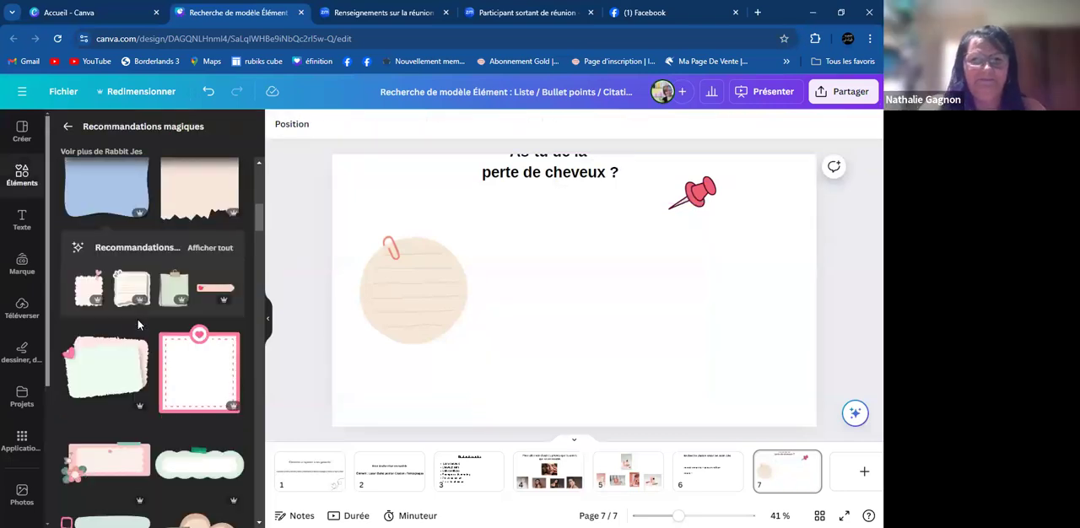
pyautogui.scroll(-3, 137, 319)
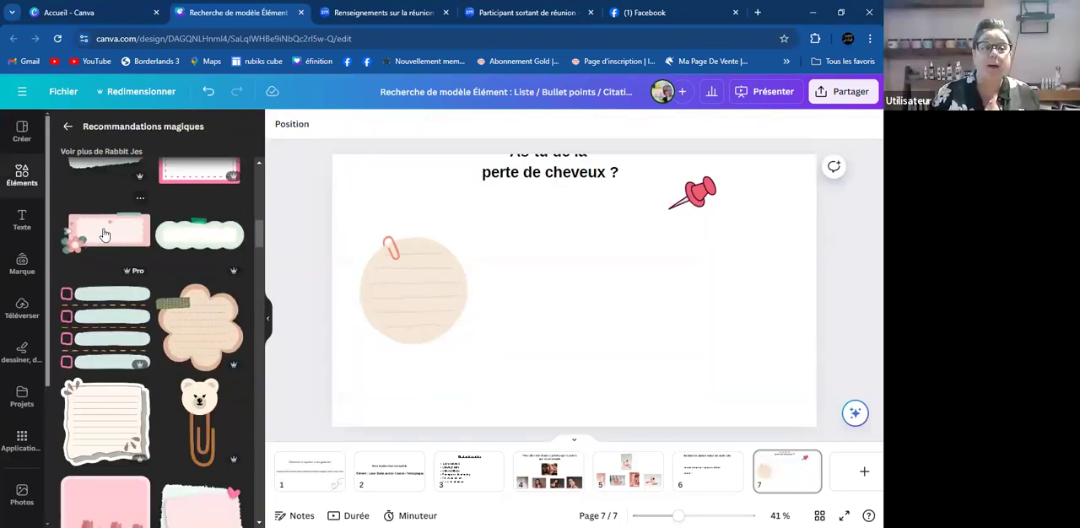
pyautogui.click(104, 234)
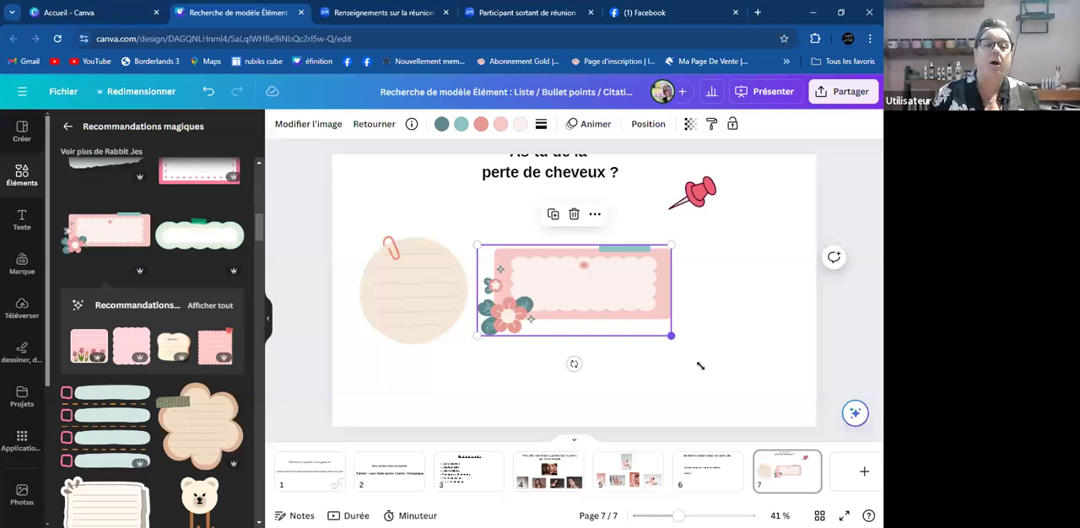
pyautogui.moveTo(700, 365); pyautogui.dragTo(720, 408)
pyautogui.moveTo(478, 382); pyautogui.dragTo(384, 339)
# - Delete the round lined note and reposition the pink floral label in the middle of the page
pyautogui.click(373, 300)
pyautogui.press('Delete')
pyautogui.moveTo(557, 325); pyautogui.dragTo(517, 317)
# - Try the strawberry label with plaid tape at a large size, and delete it together with the pink floral label
pyautogui.scroll(-10, 154, 342)
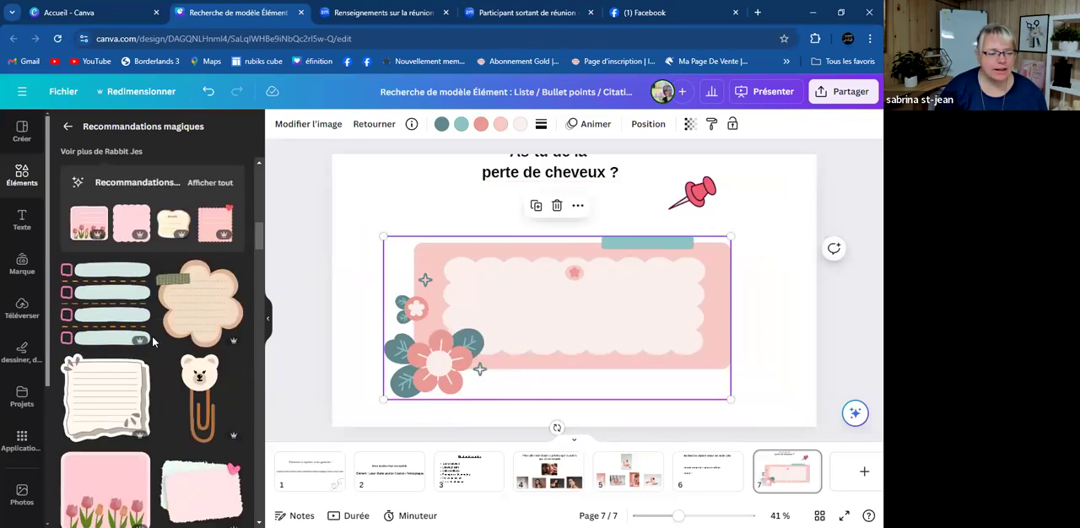
pyautogui.scroll(-10, 155, 342)
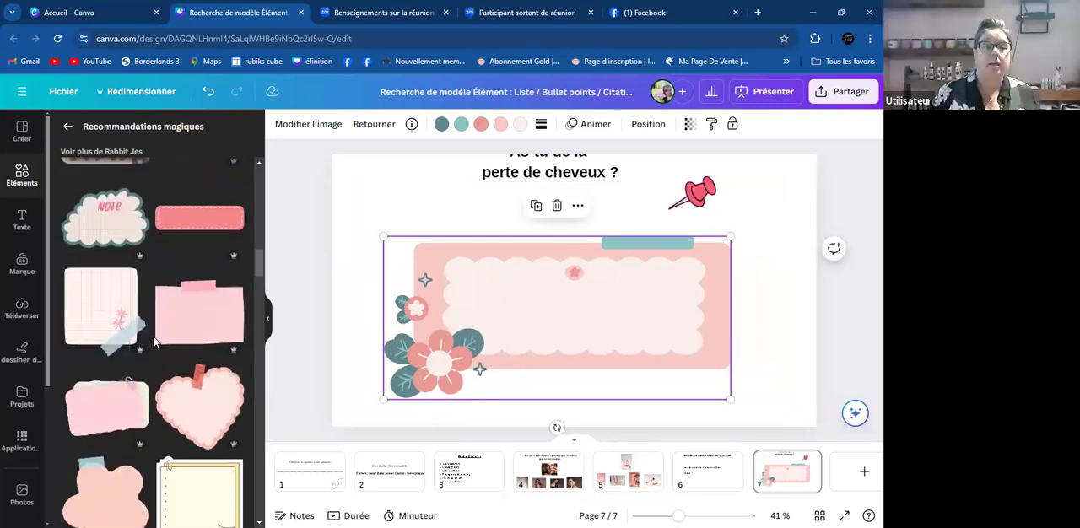
pyautogui.scroll(-1, 160, 339)
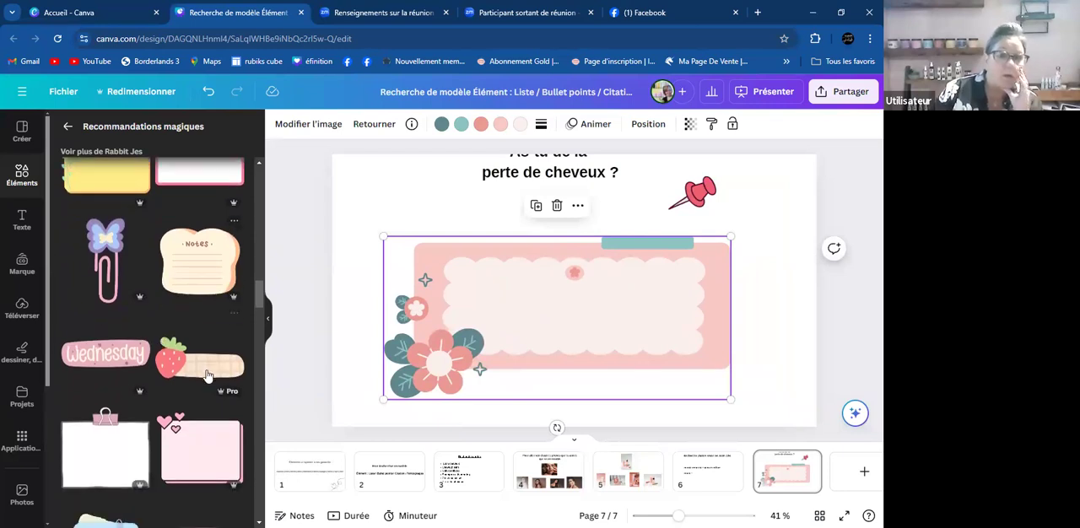
pyautogui.click(207, 370)
pyautogui.moveTo(688, 353); pyautogui.dragTo(658, 284)
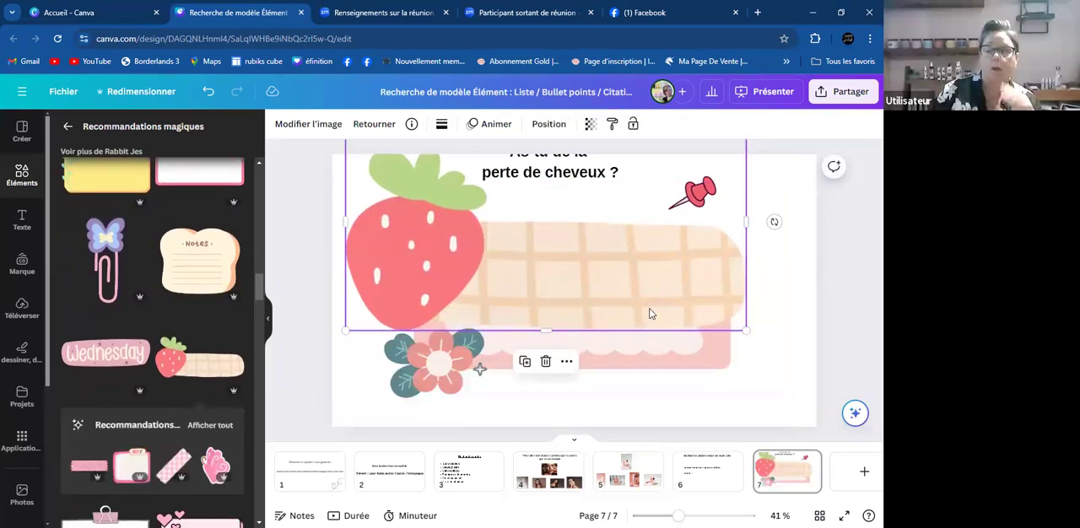
pyautogui.press('Delete')
pyautogui.click(649, 311)
pyautogui.press('Delete')
# - Try the white framed note with a pink binder clip on page 7, and remove it
pyautogui.scroll(-4, 119, 304)
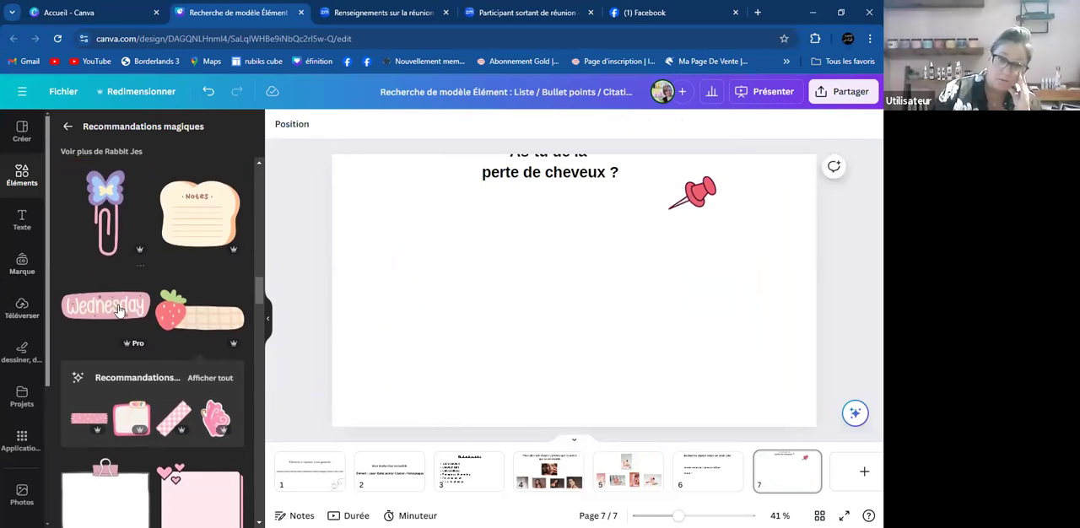
pyautogui.click(122, 255)
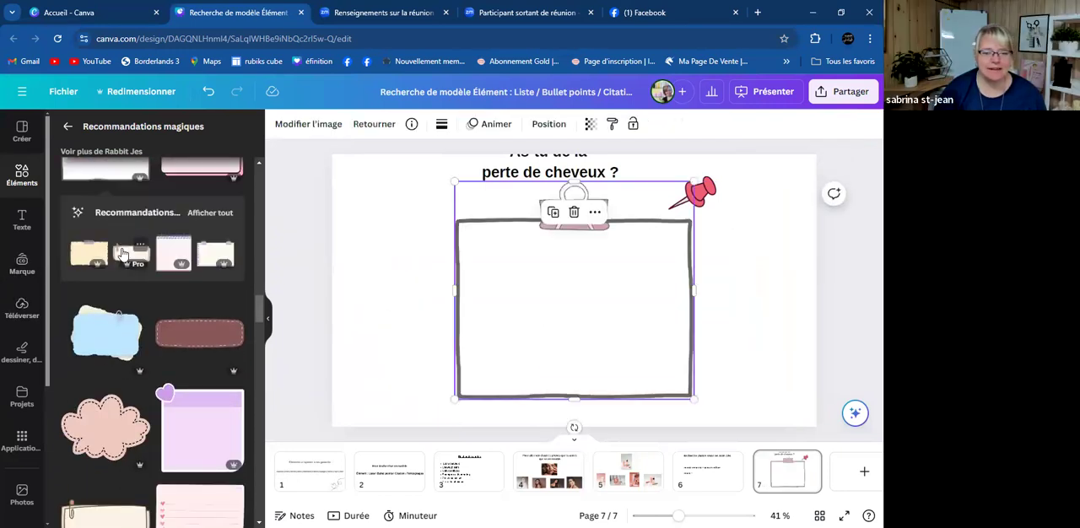
pyautogui.press('Delete')
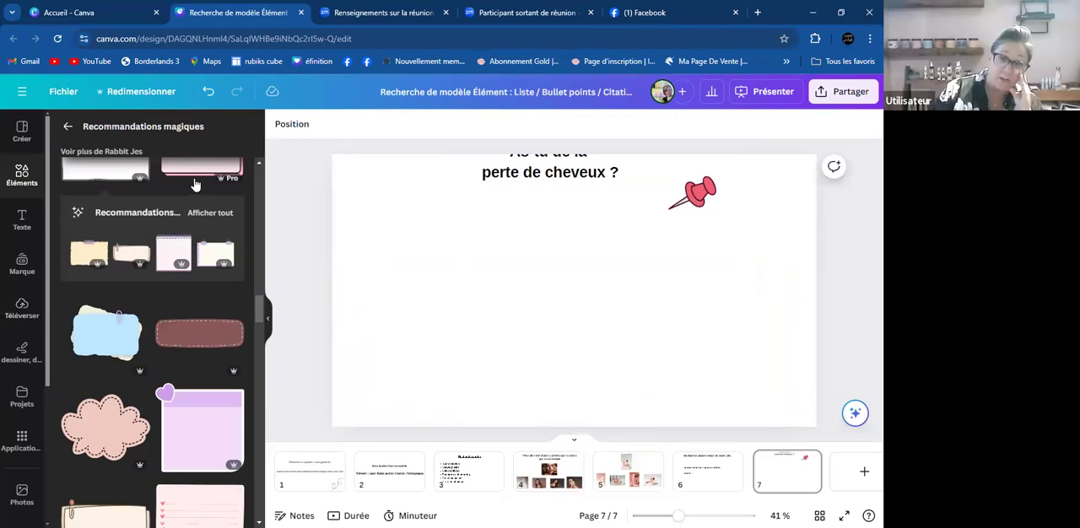
# - Return to the "note" illustration results, review the element keyword list on page 1 and go back to page 7
pyautogui.click(68, 127)
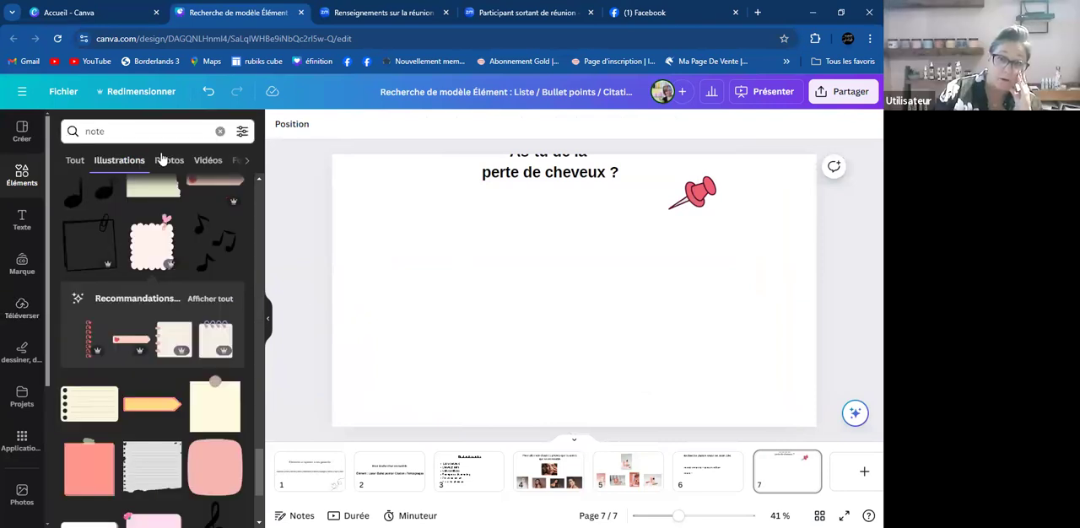
pyautogui.click(178, 134)
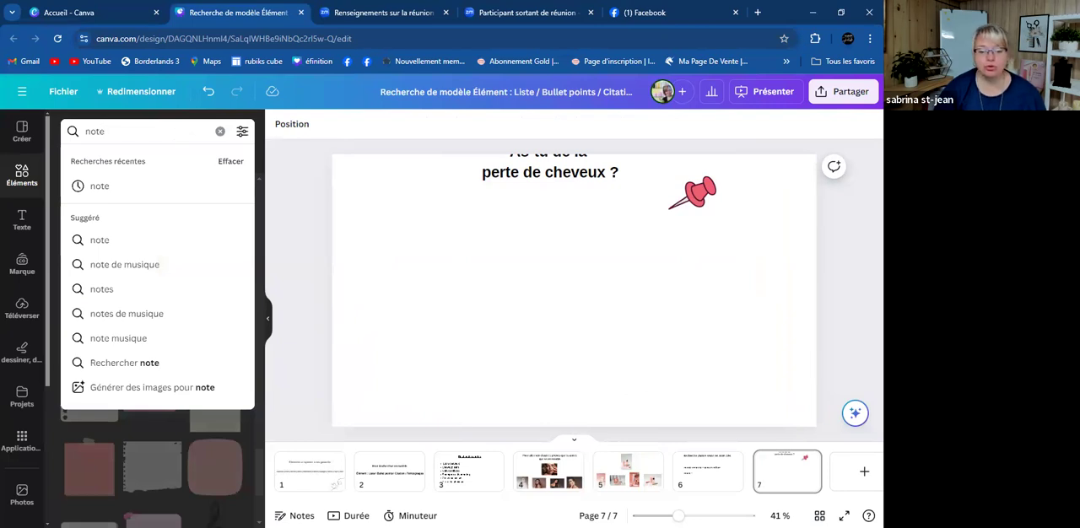
pyautogui.click(311, 468)
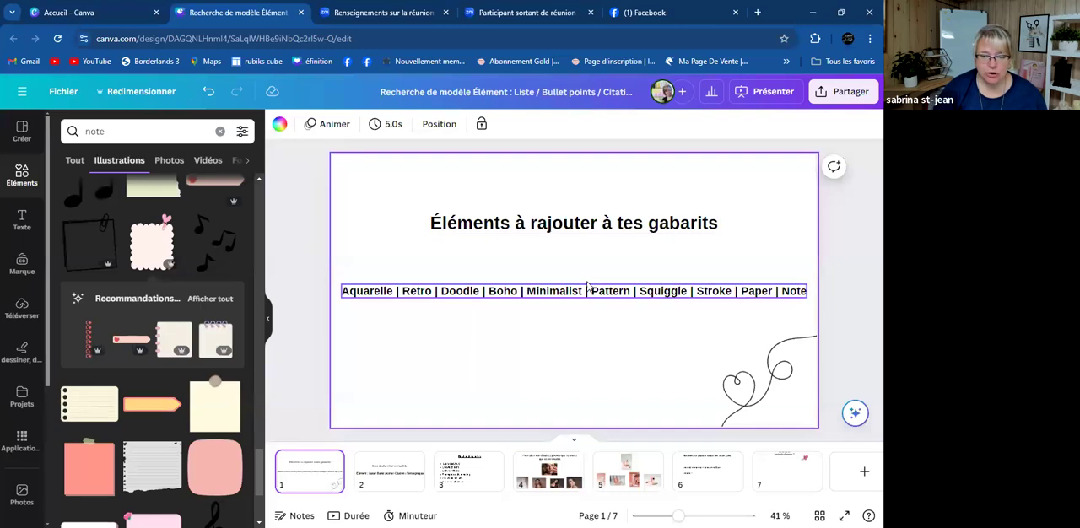
pyautogui.click(786, 472)
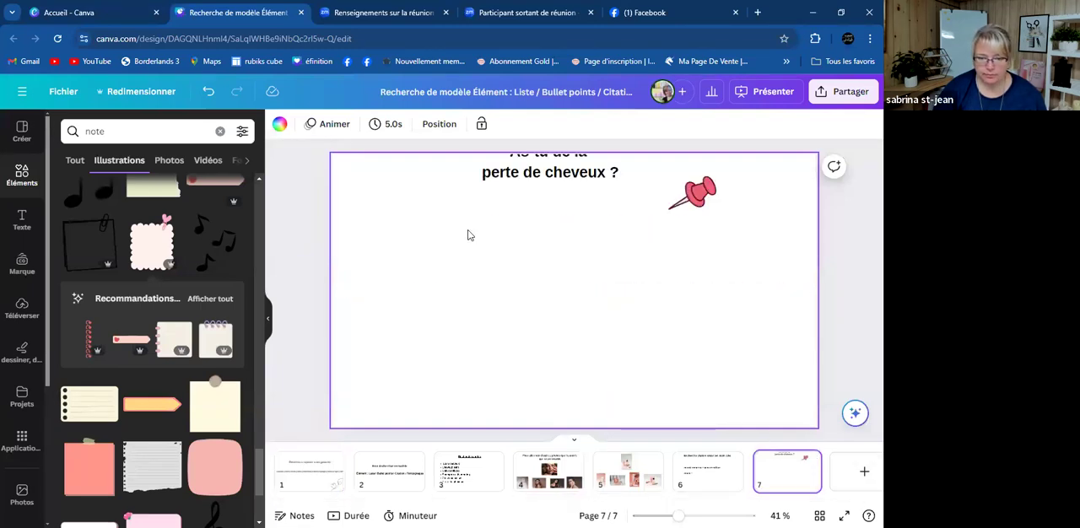
pyautogui.scroll(3, 561, 230)
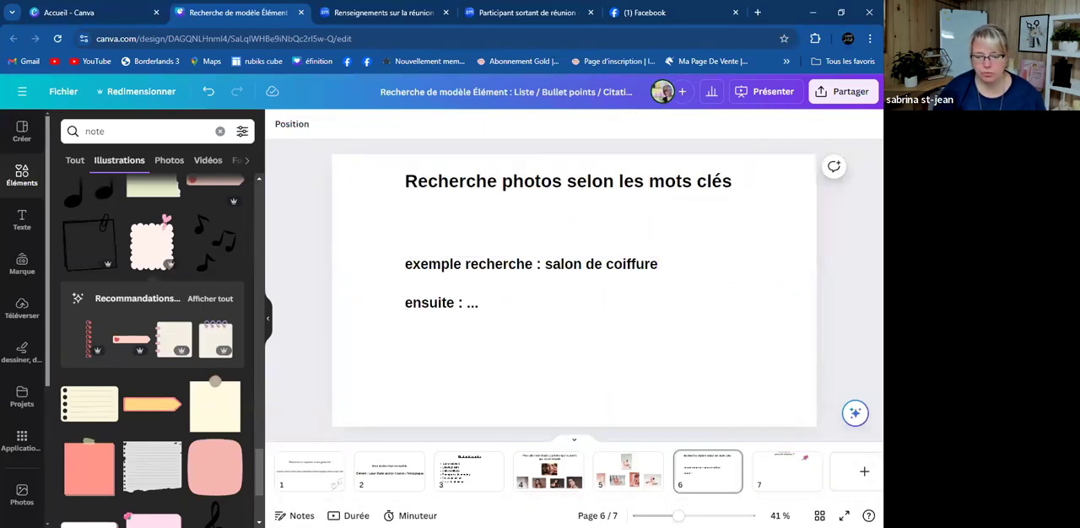
pyautogui.click(793, 467)
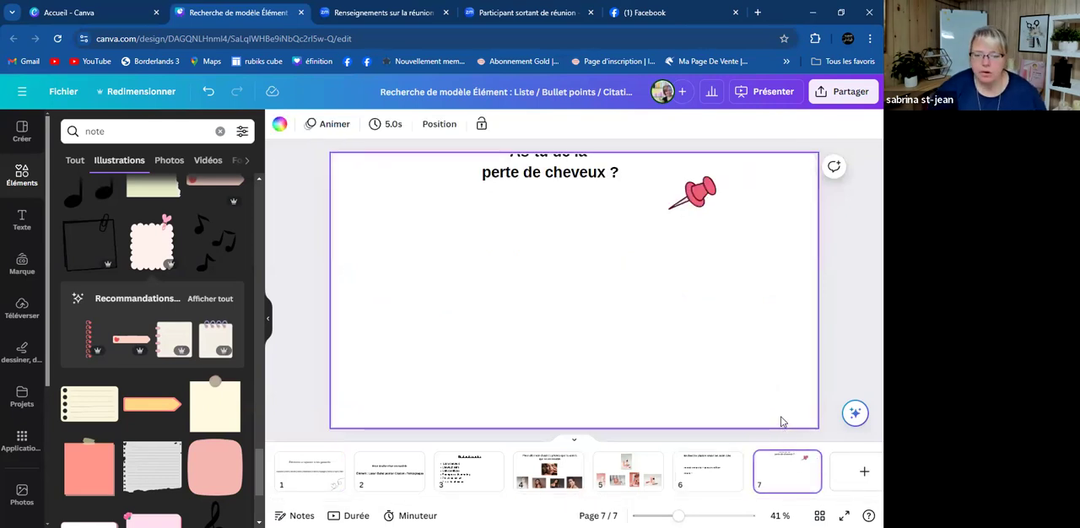
# - Delete the "perte de cheveux ?" heading and the pink pushpin from page 7
pyautogui.click(535, 174)
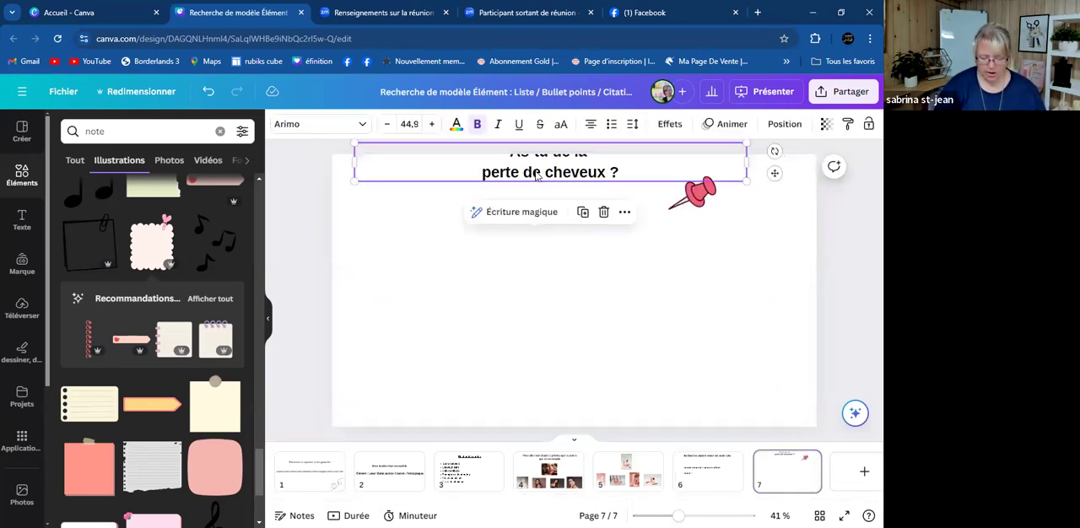
pyautogui.press('Delete')
pyautogui.click(706, 194)
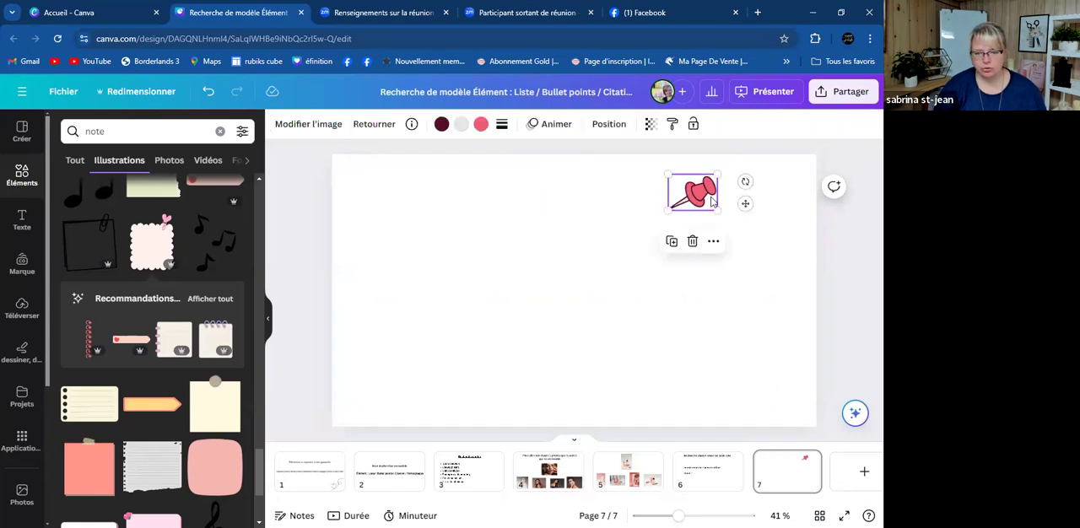
pyautogui.press('Delete')
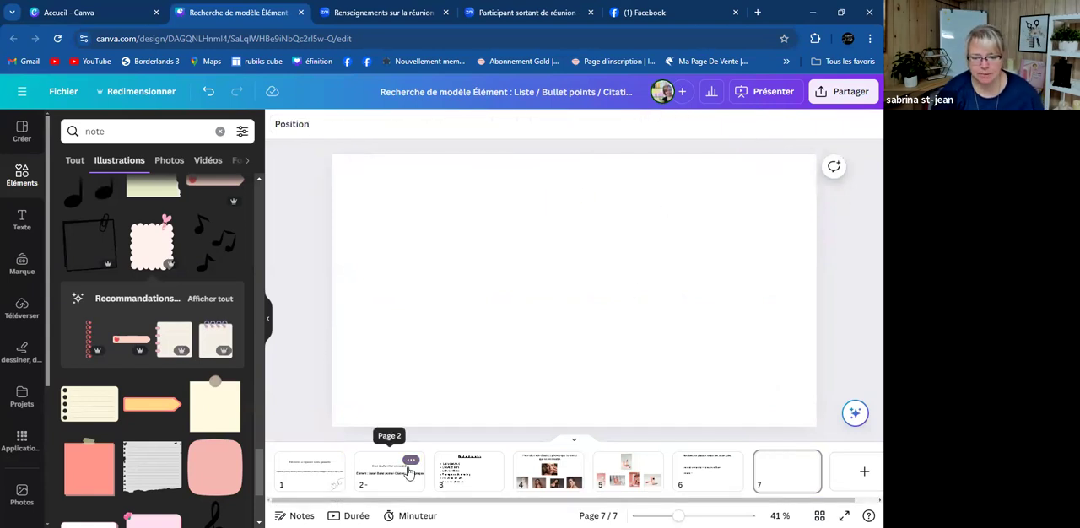
# - Go to the template-search keyword slide on page 2, clear the "note" element search and open the design creation options
pyautogui.click(411, 460)
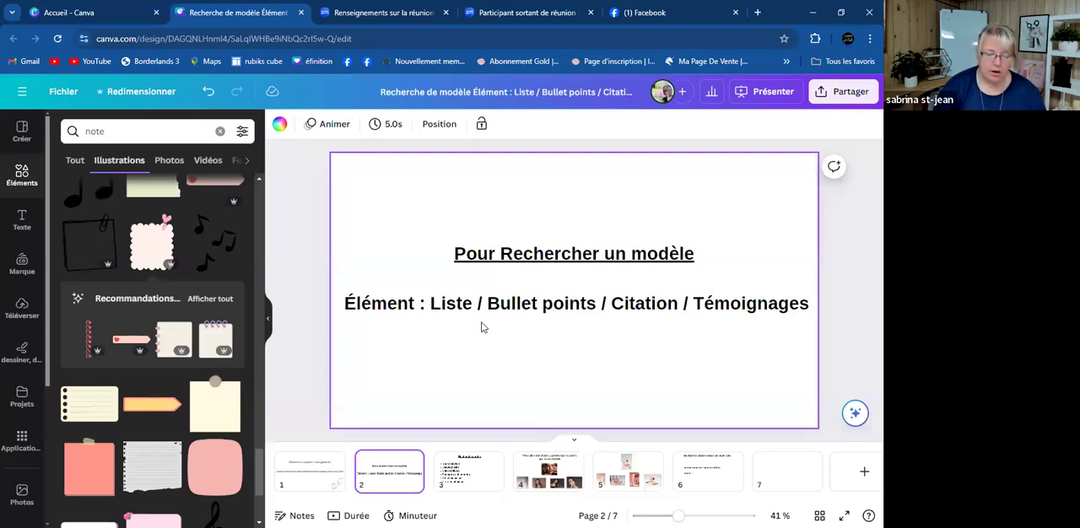
pyautogui.click(112, 133)
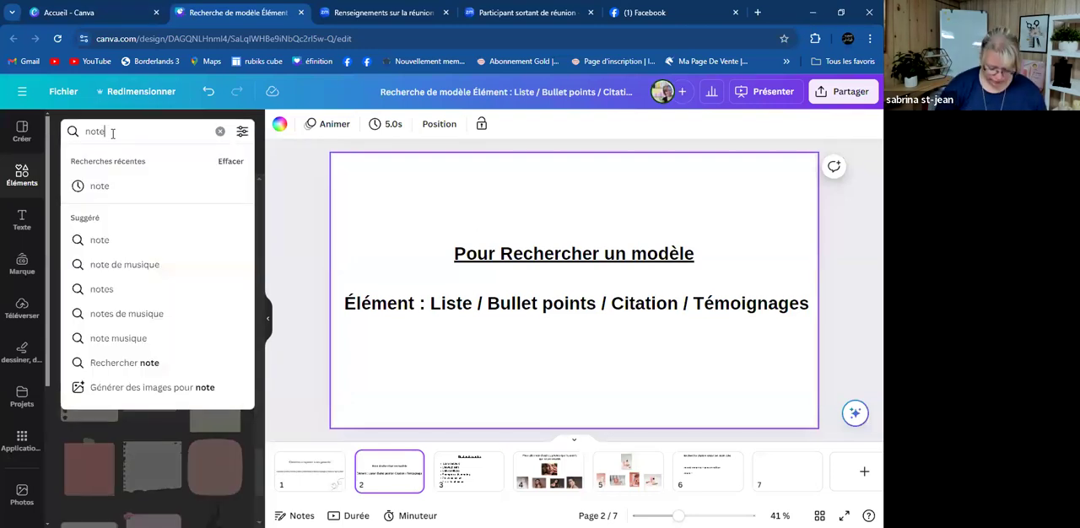
pyautogui.press('BackSpace')
pyautogui.press('BackSpace')
pyautogui.press('BackSpace')
pyautogui.press('BackSpace')
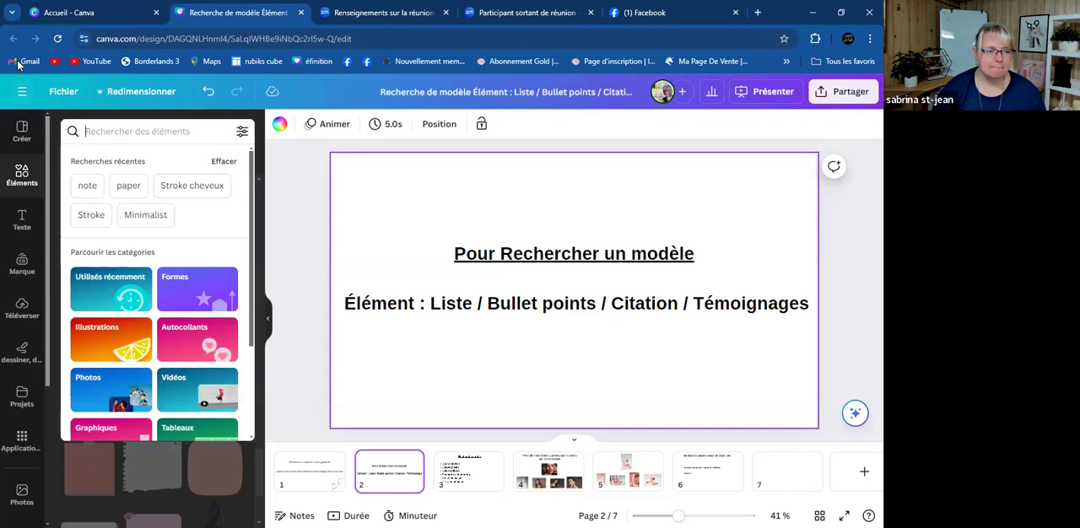
pyautogui.click(23, 126)
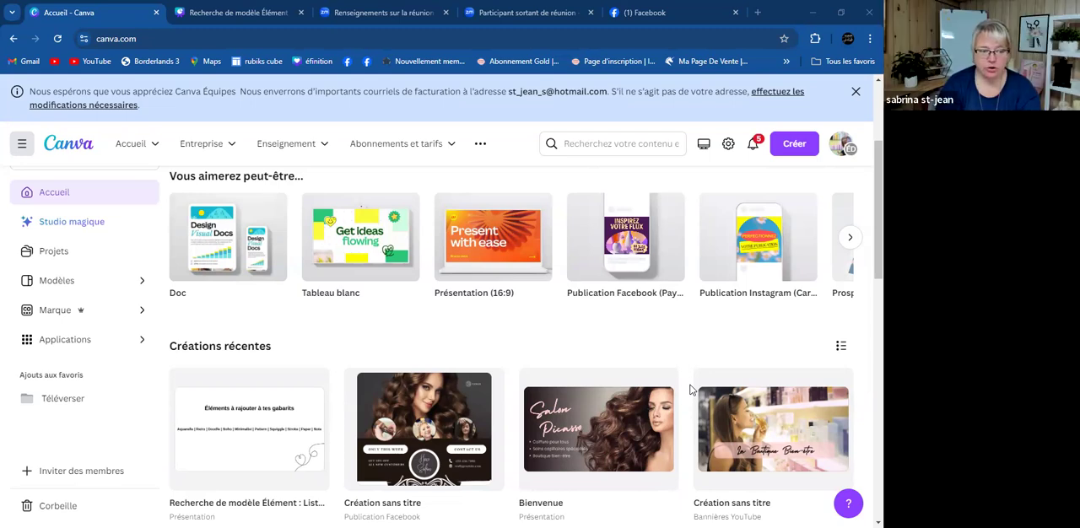
# - Open the template library from the Canva home page and search it for "liste"
pyautogui.click(52, 284)
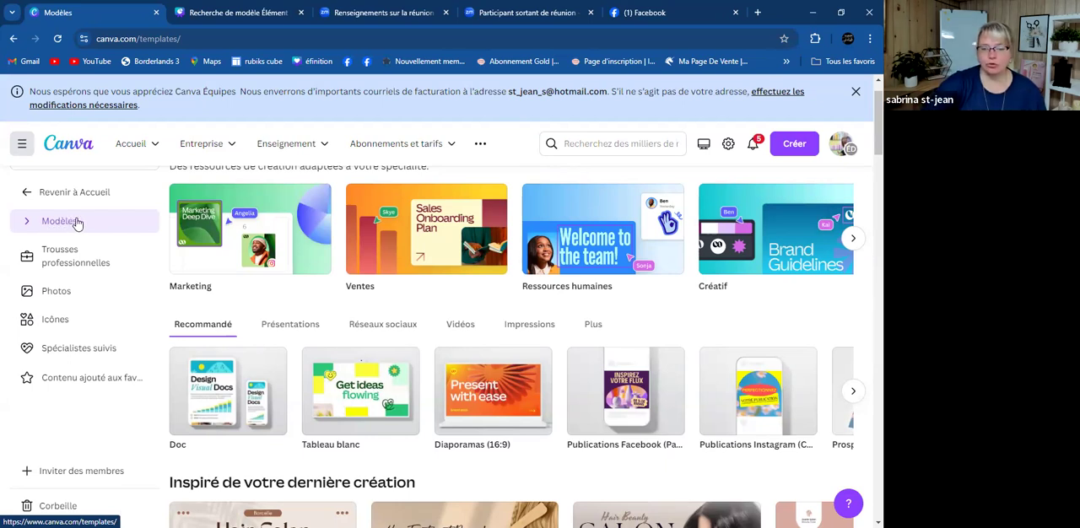
pyautogui.click(627, 142)
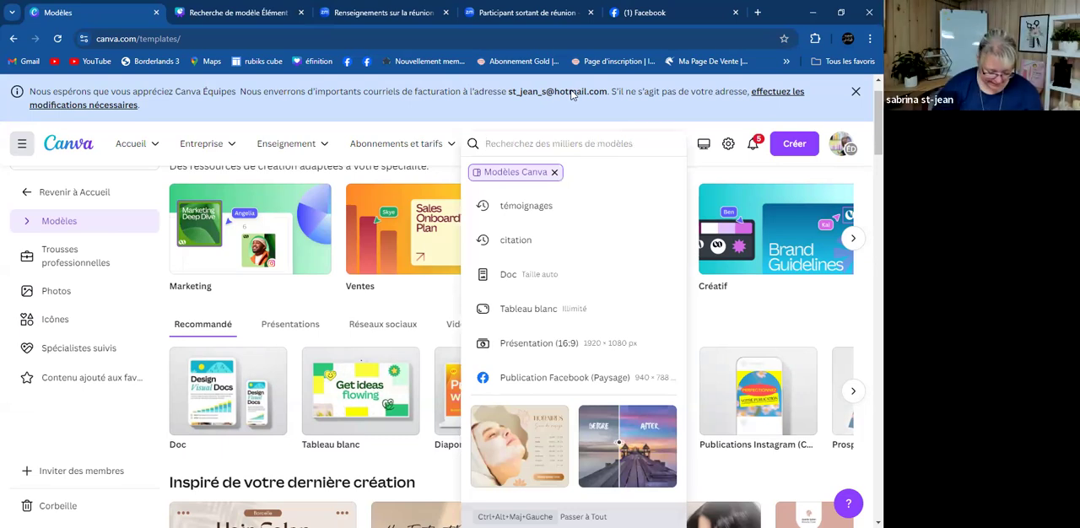
pyautogui.write('liste')
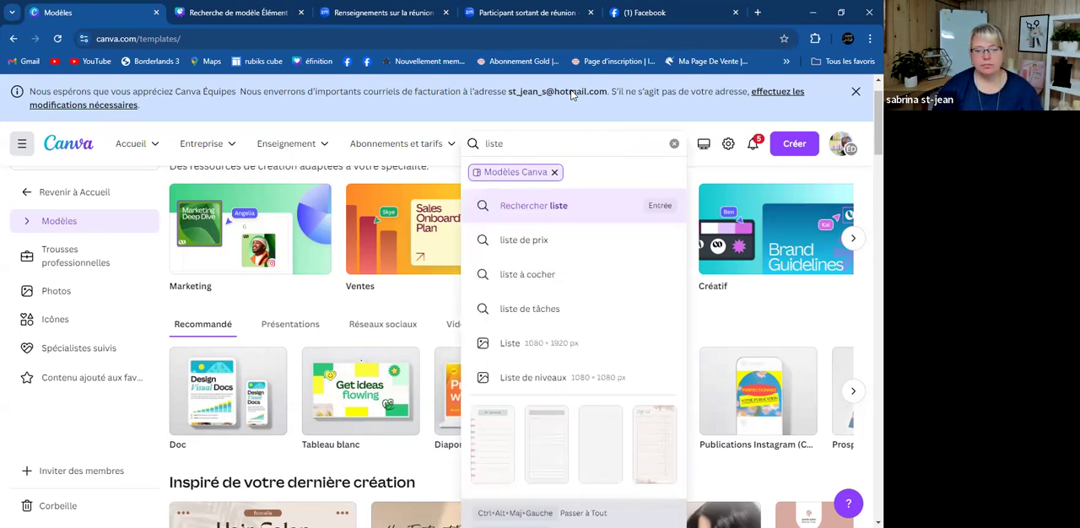
pyautogui.press('Return')
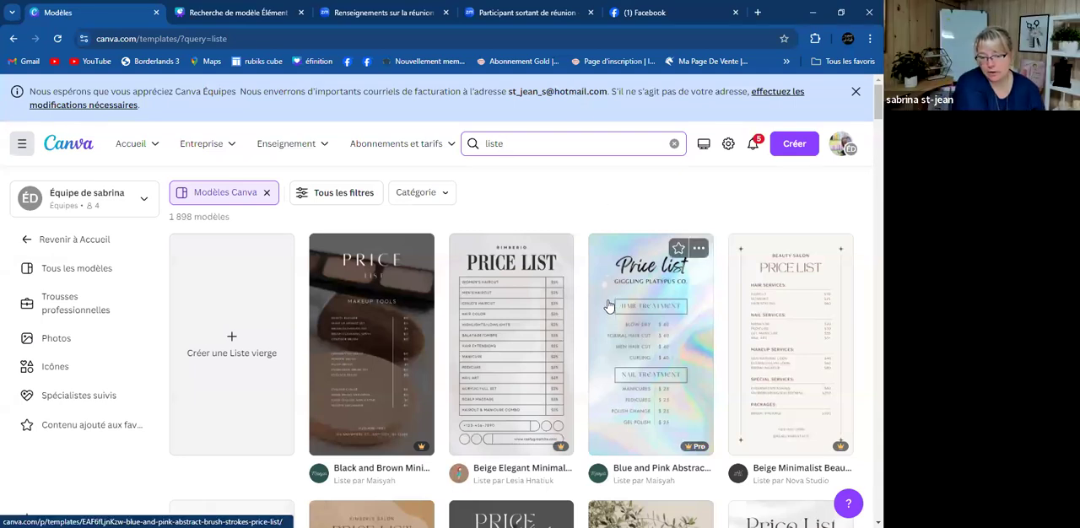
# - Filter the "liste" templates to the Publications Facebook category under Réseaux sociaux
pyautogui.scroll(-3, 608, 308)
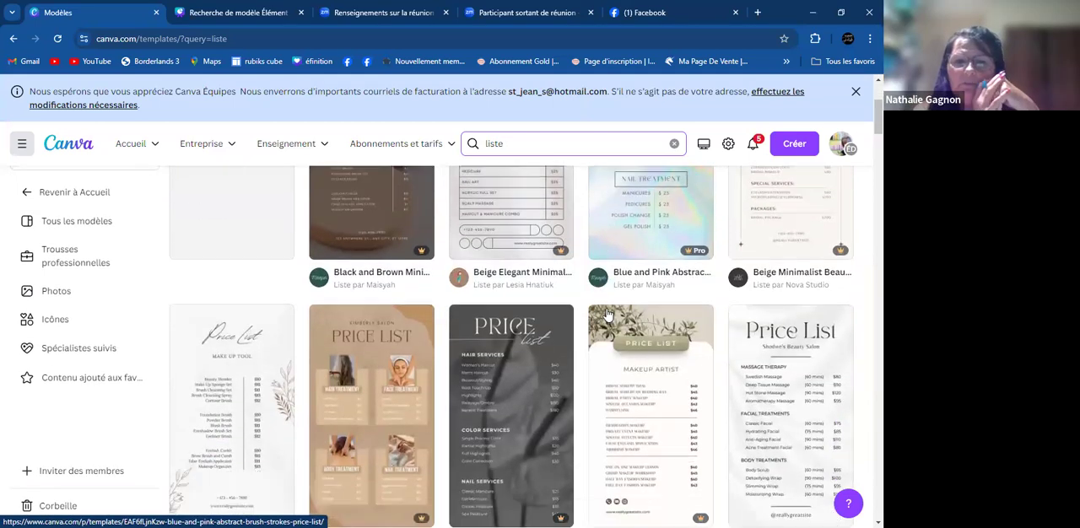
pyautogui.scroll(-4, 608, 314)
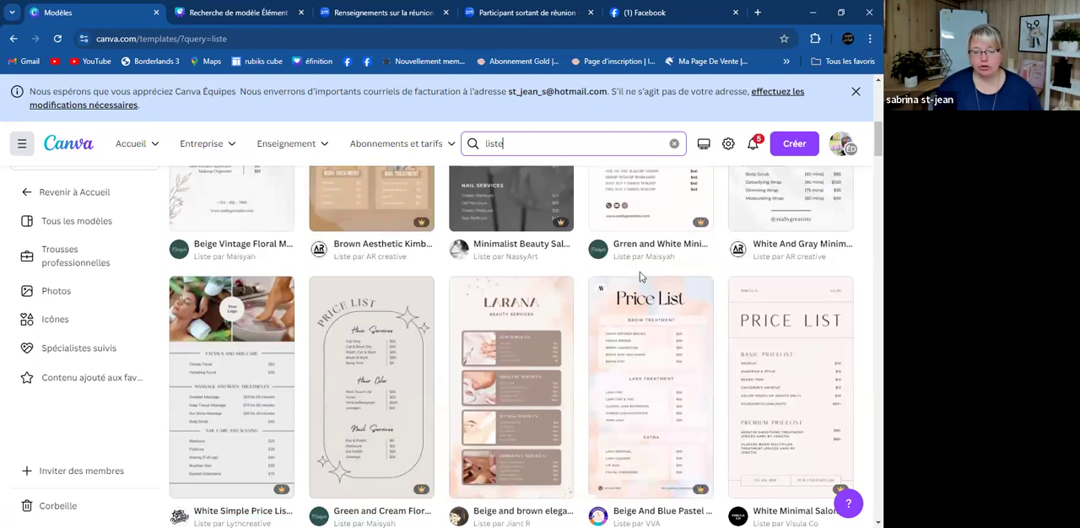
pyautogui.scroll(6, 624, 291)
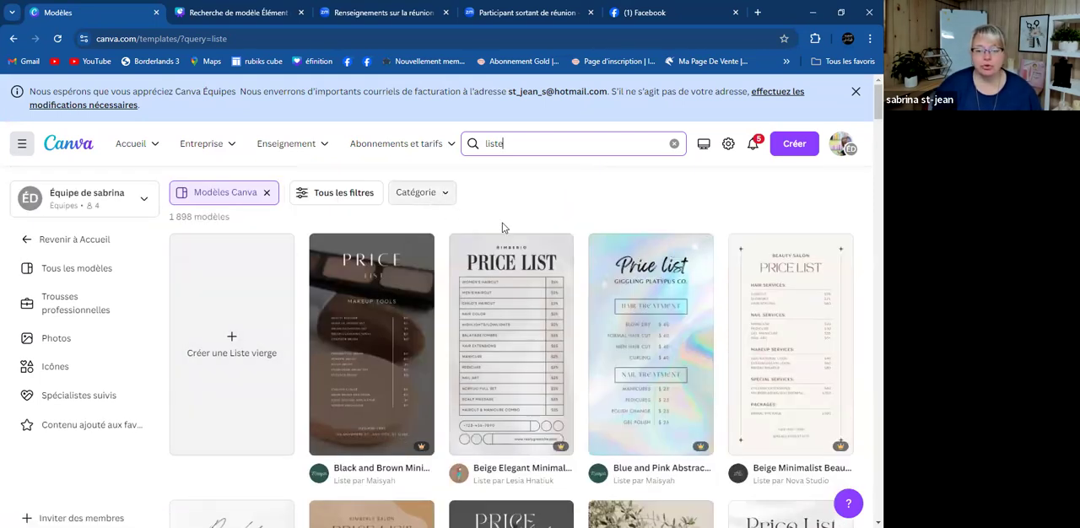
pyautogui.click(441, 197)
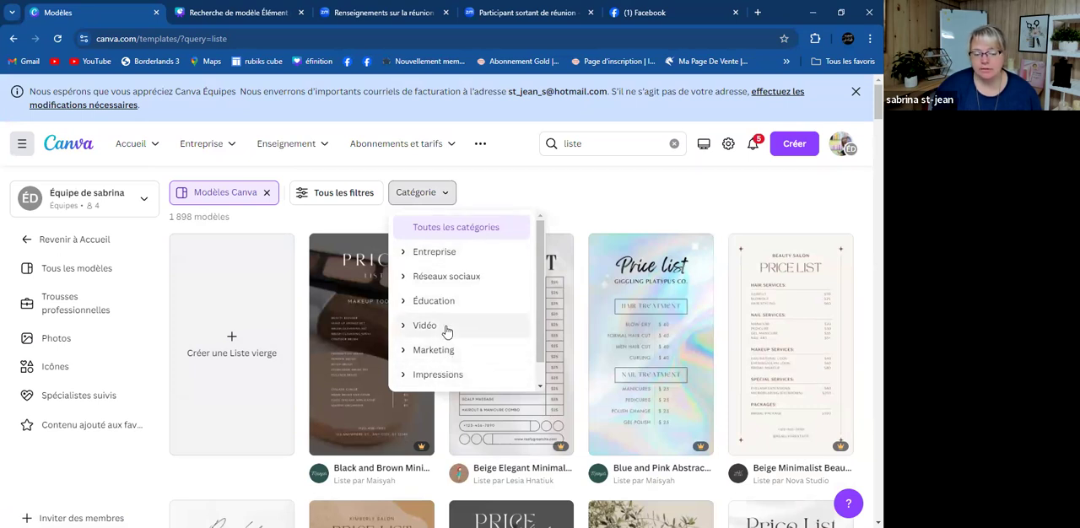
pyautogui.click(451, 279)
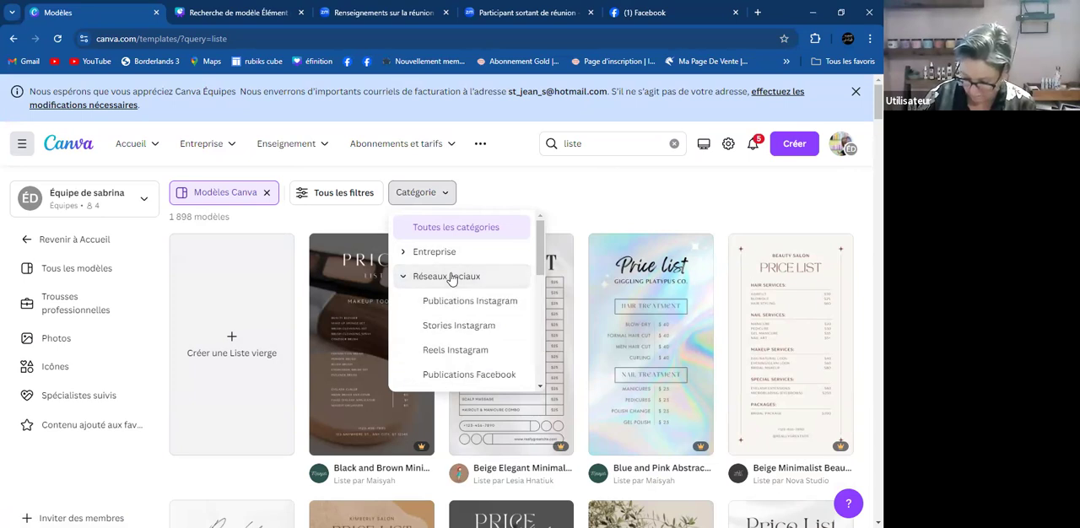
pyautogui.click(485, 376)
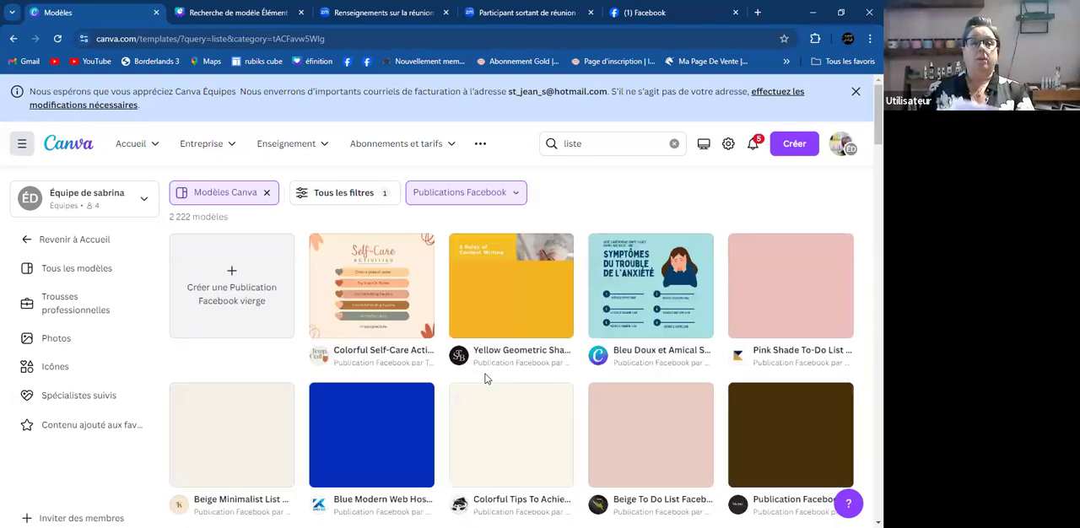
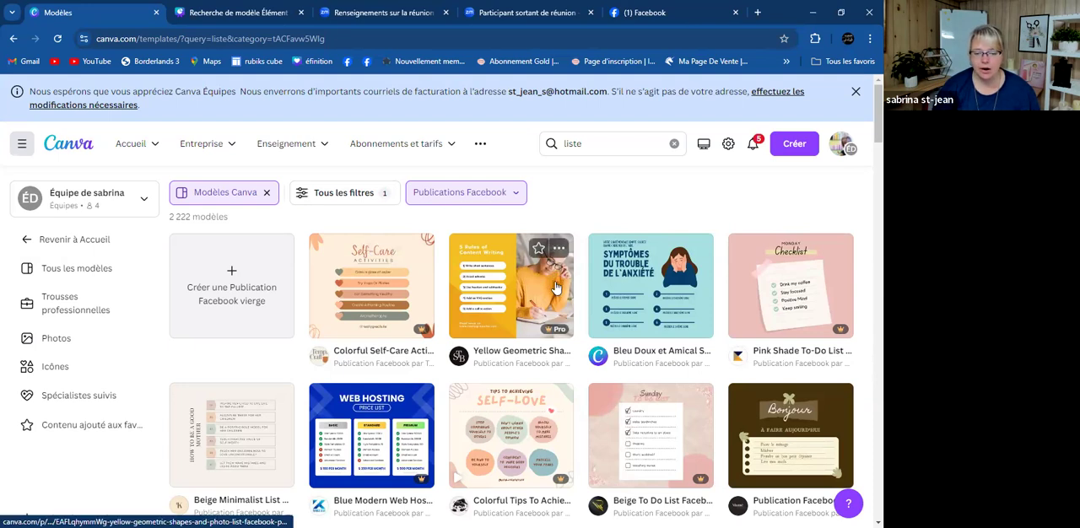
# - Browse the "liste" results and open the Minimalist Tips To Avoid Dark Circle Under Your Eyes template for customization
pyautogui.scroll(-1, 561, 295)
pyautogui.scroll(-3, 567, 314)
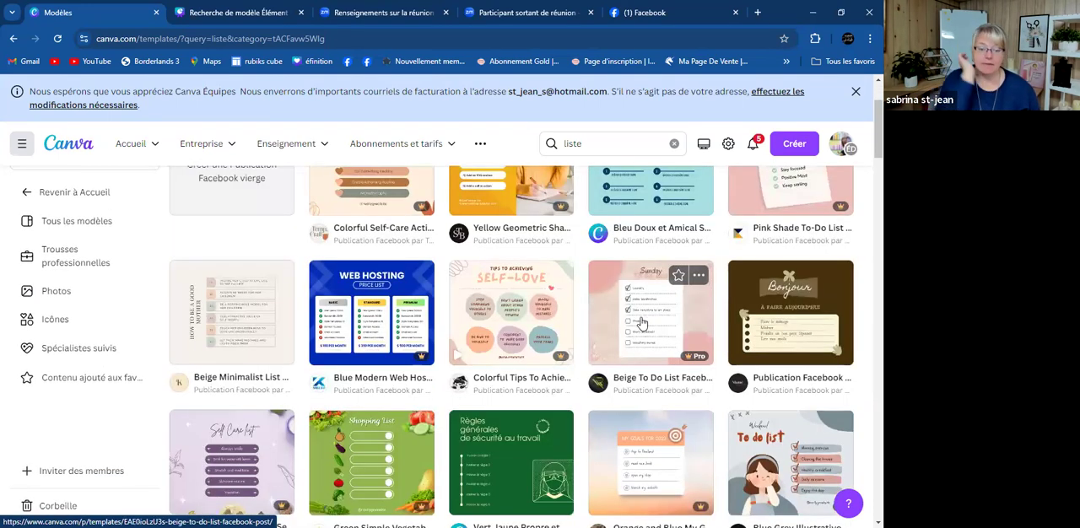
pyautogui.scroll(-2, 638, 315)
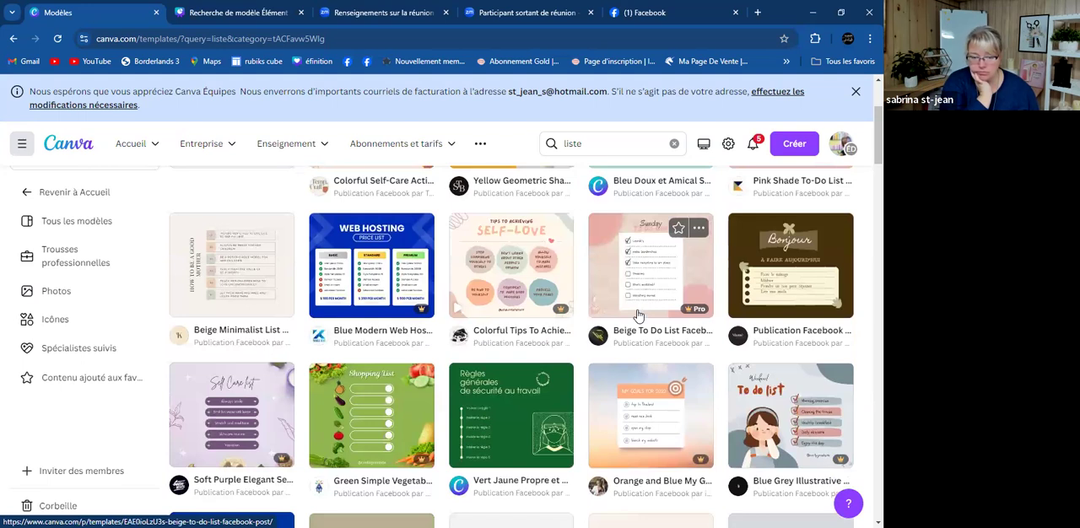
pyautogui.scroll(-5, 639, 316)
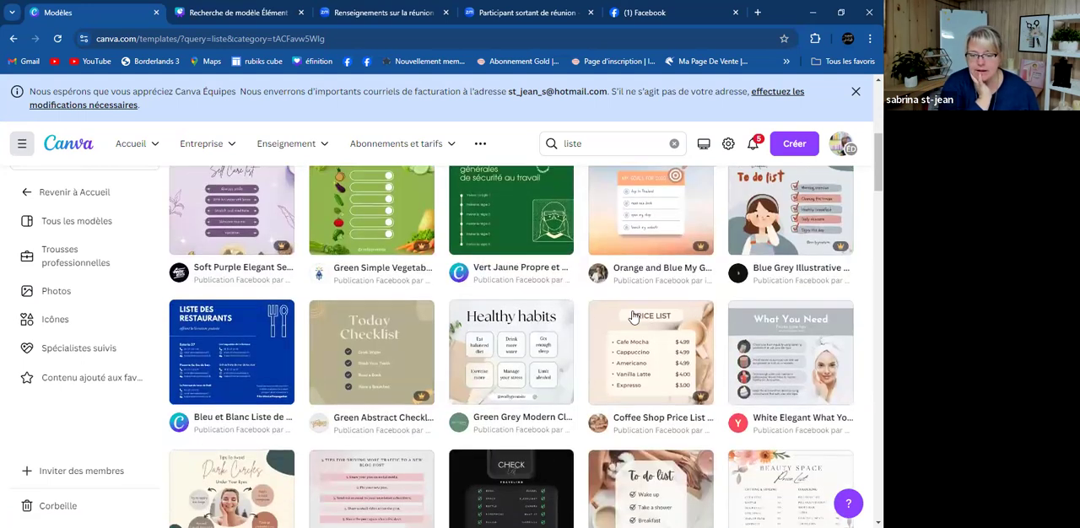
pyautogui.scroll(-2, 633, 316)
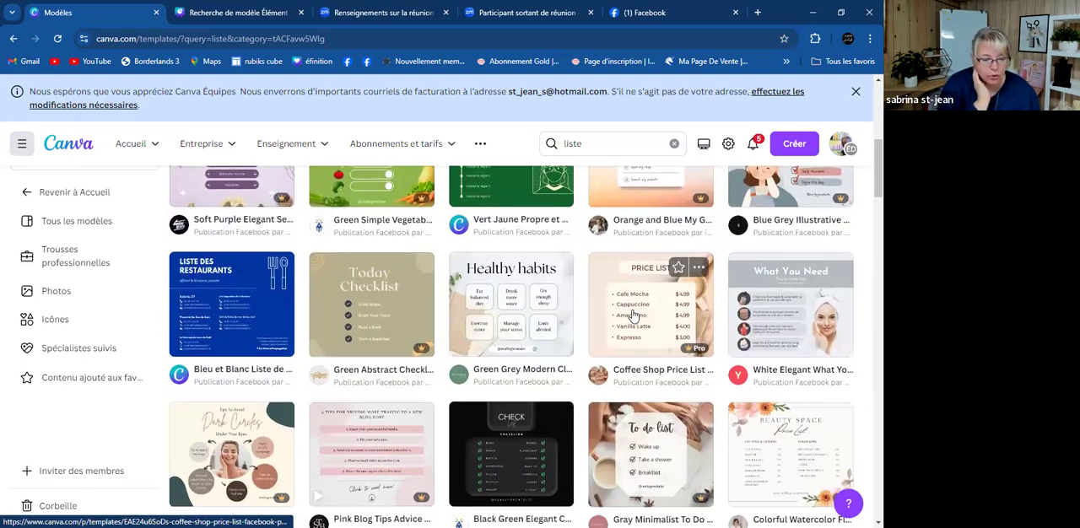
pyautogui.scroll(-1, 631, 317)
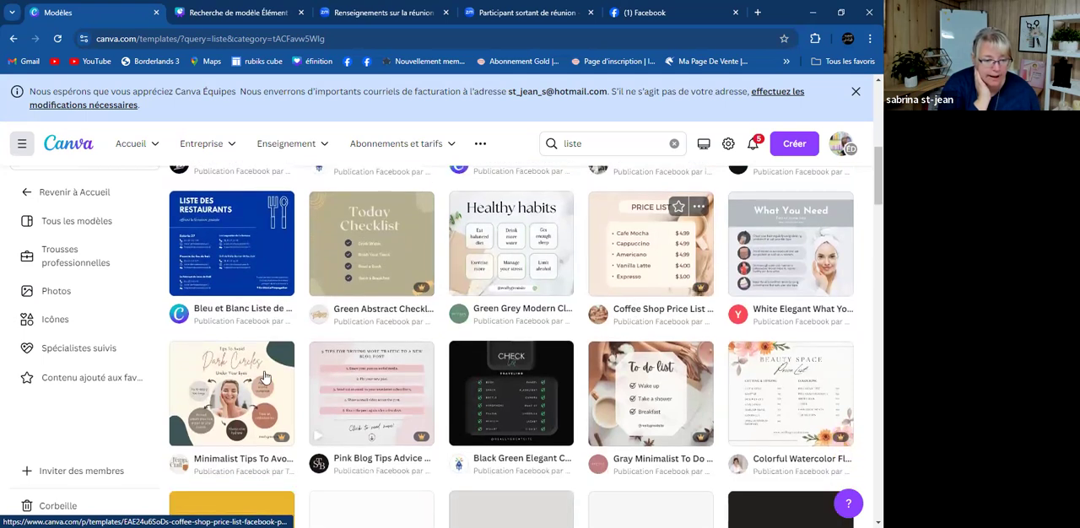
pyautogui.click(243, 394)
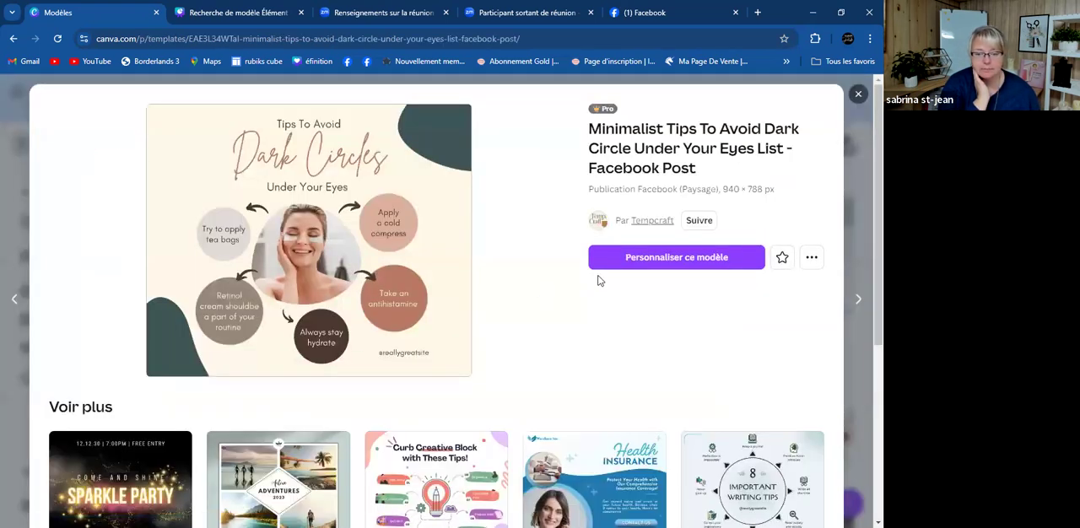
pyautogui.click(708, 259)
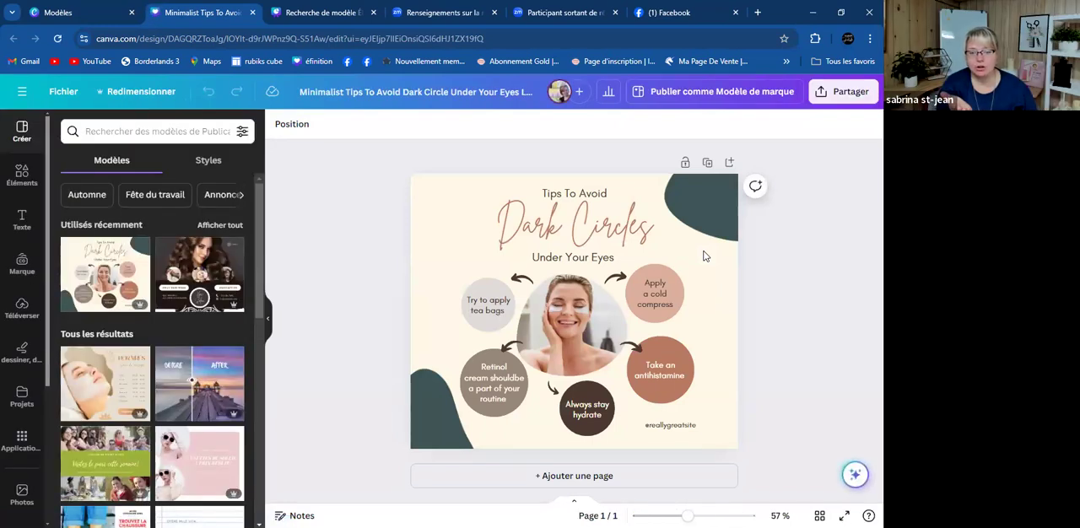
# - Detach the woman's photo from the central circular frame and delete it
pyautogui.click(569, 348)
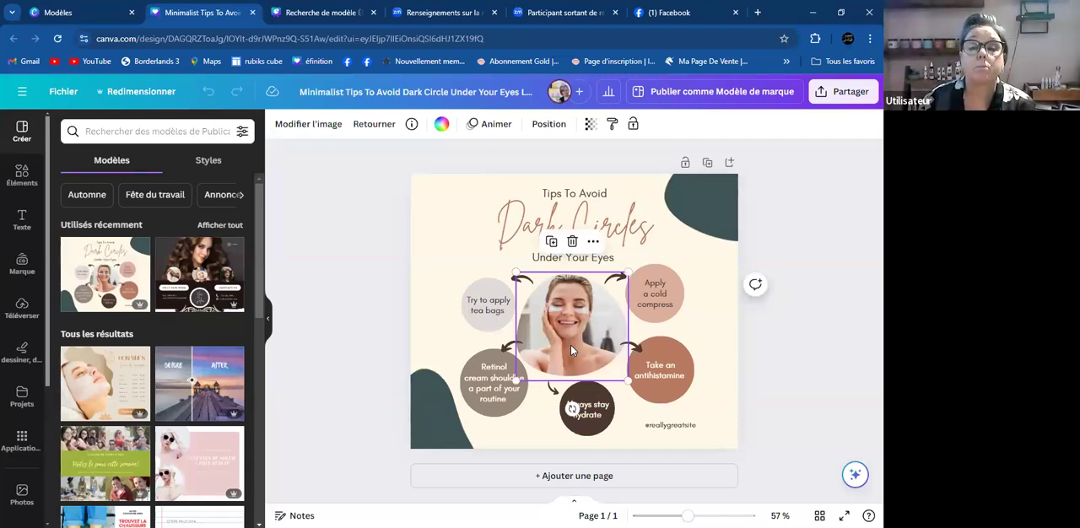
pyautogui.click(593, 242)
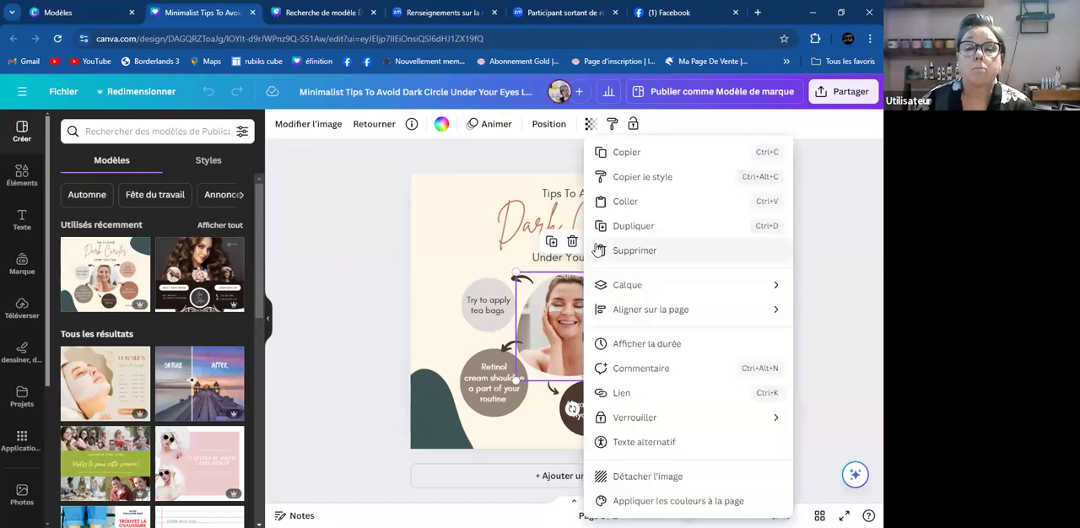
pyautogui.click(674, 476)
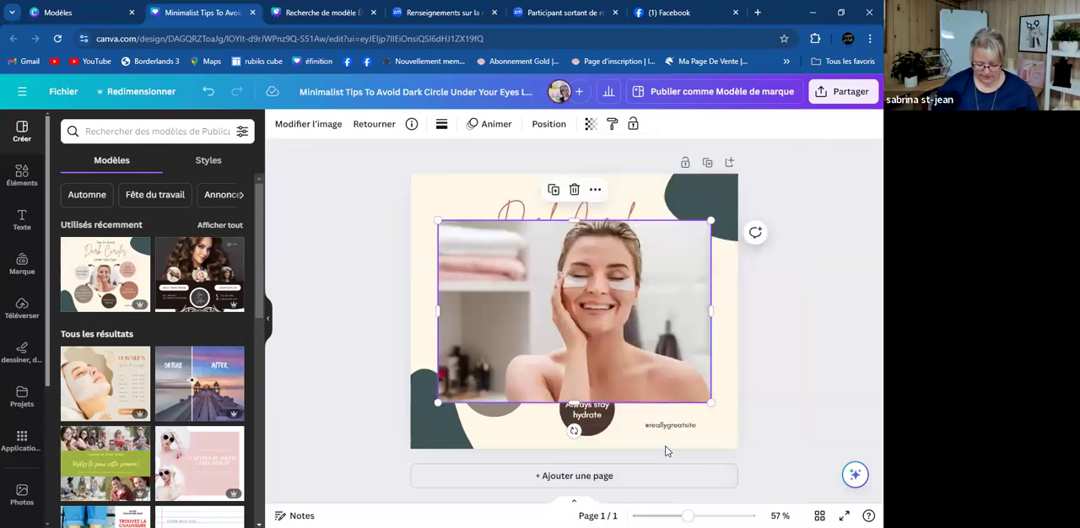
pyautogui.press('Delete')
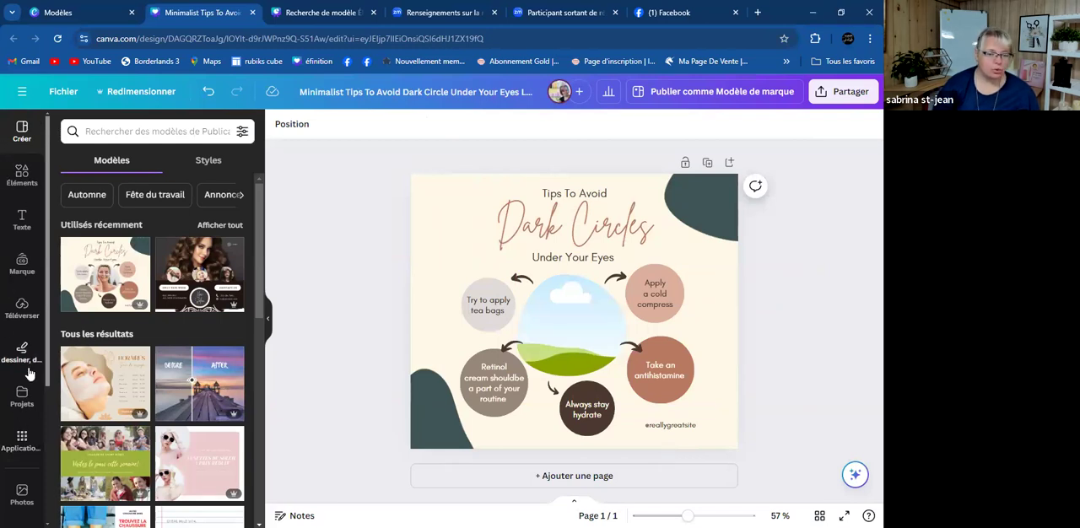
# - Search the photo library for "produit capillaire"
pyautogui.click(22, 493)
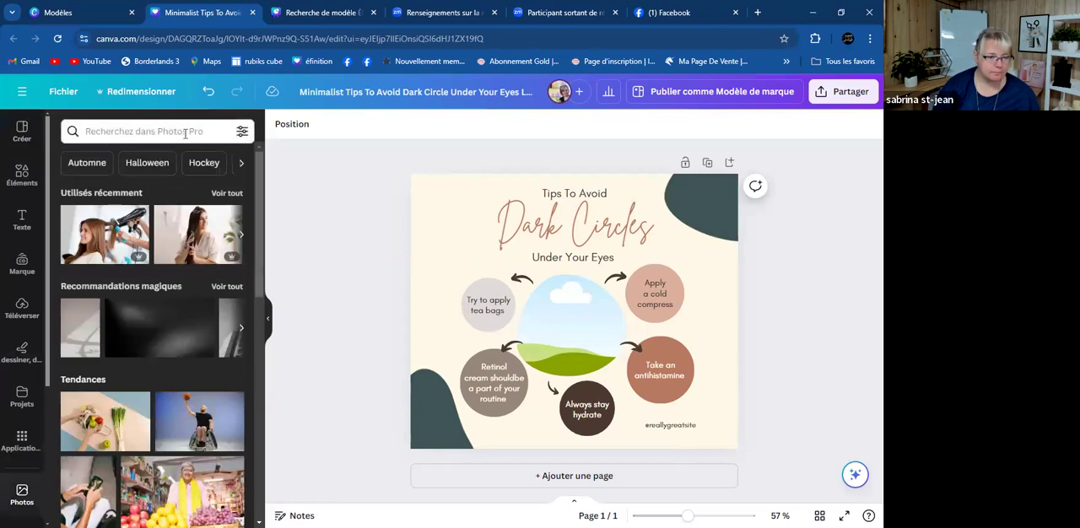
pyautogui.click(184, 132)
pyautogui.write('produit capillaire')
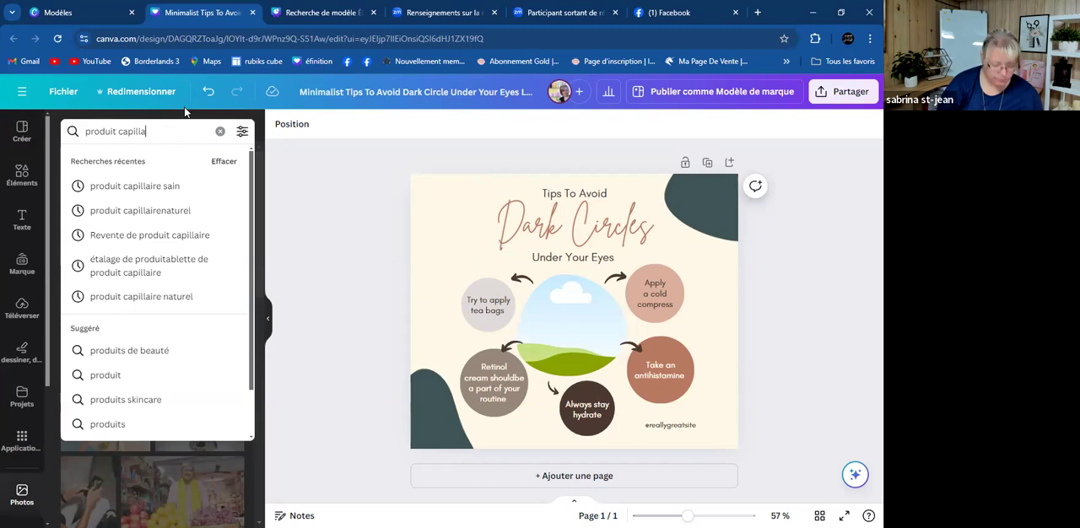
pyautogui.press('Return')
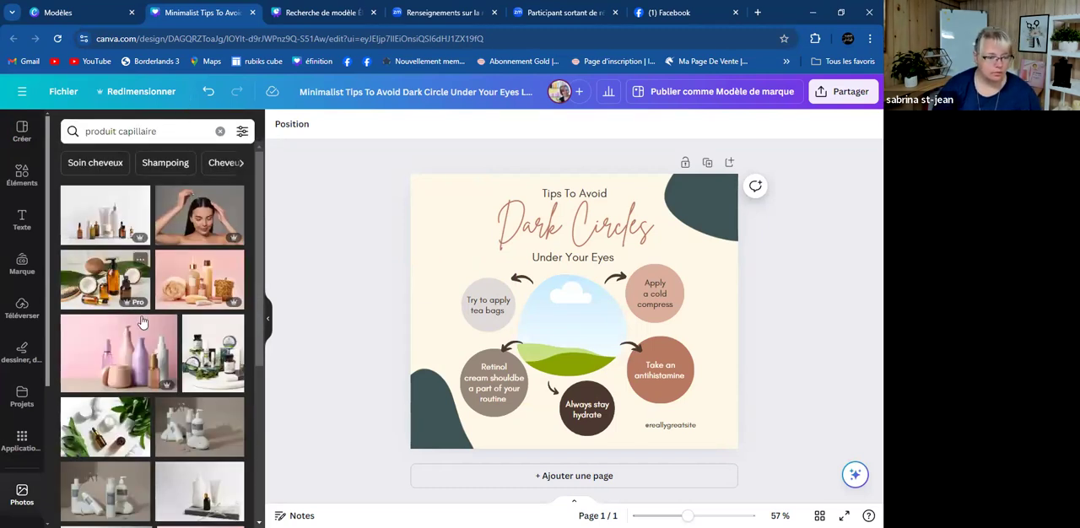
# - Add the pink-background photo of white shampoo bottles, shrink it and place it inside the central circular frame
pyautogui.scroll(-3, 173, 359)
pyautogui.scroll(-1, 173, 360)
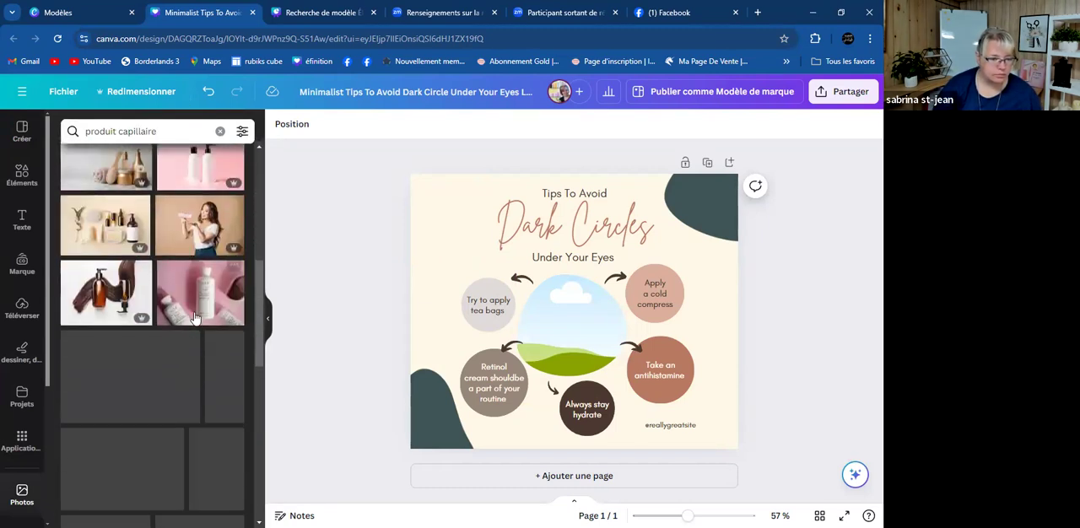
pyautogui.click(195, 308)
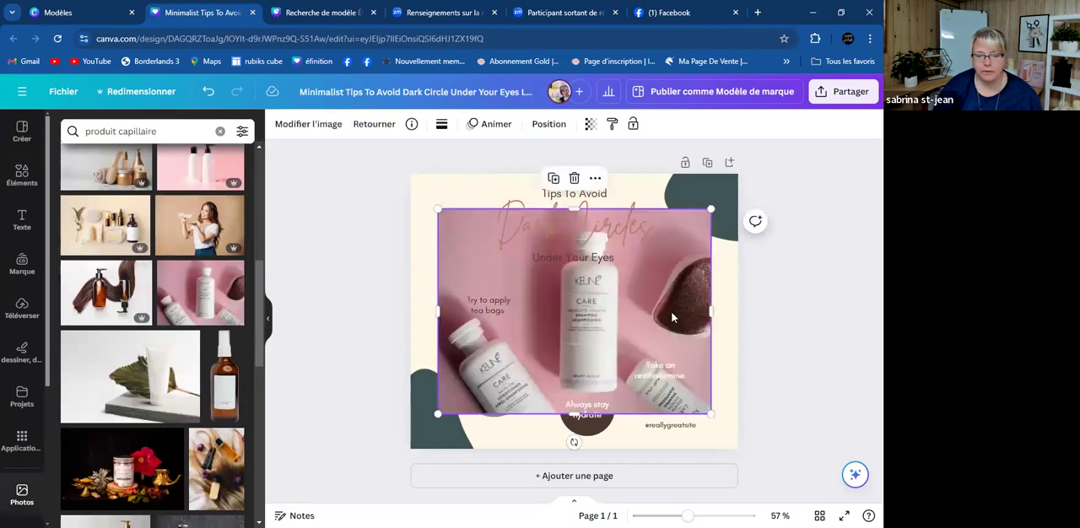
pyautogui.moveTo(711, 206); pyautogui.dragTo(568, 296)
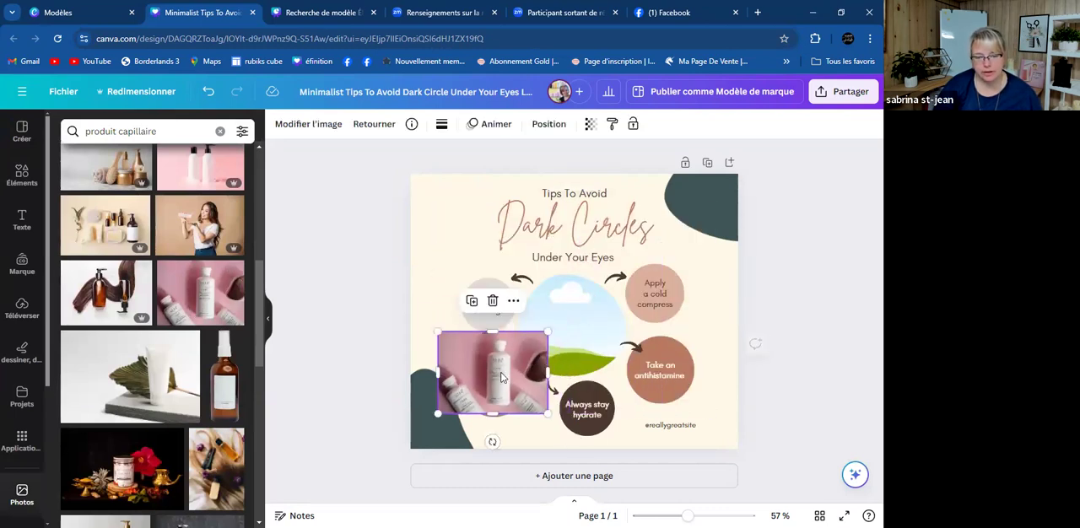
pyautogui.moveTo(530, 354); pyautogui.dragTo(574, 339)
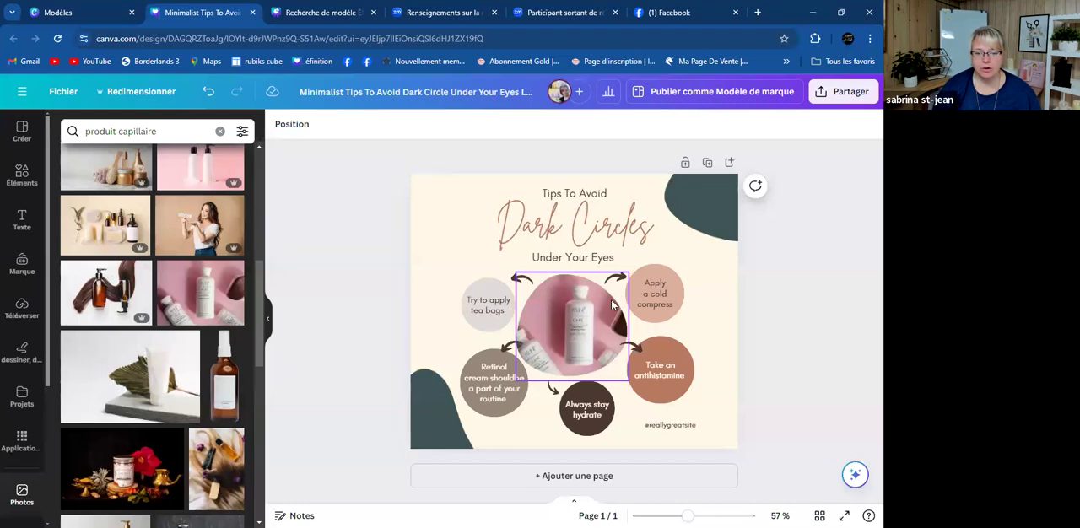
# - Replace the "Dark Circles" heading text with "nom du produit"
pyautogui.doubleClick(617, 234)
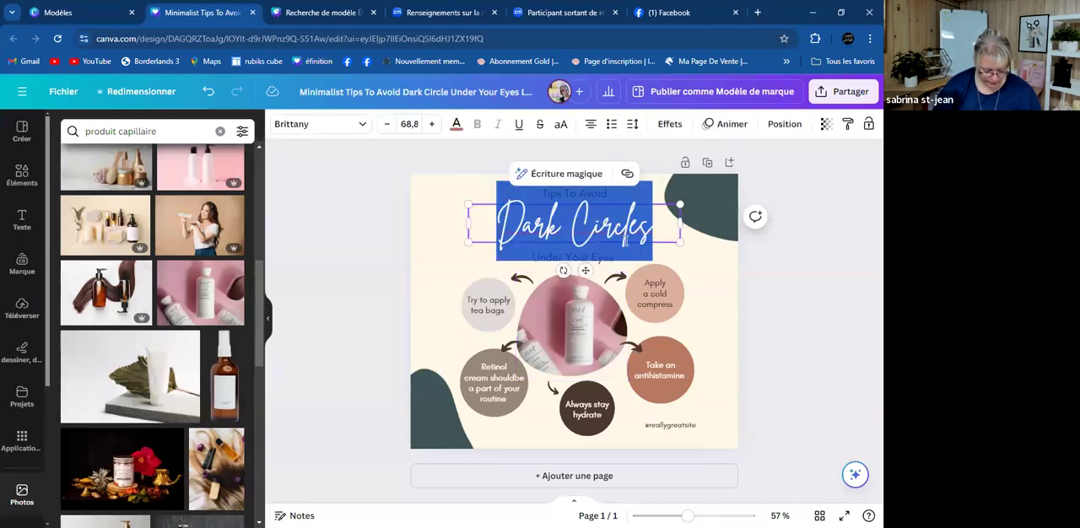
pyautogui.write('nom du produit')
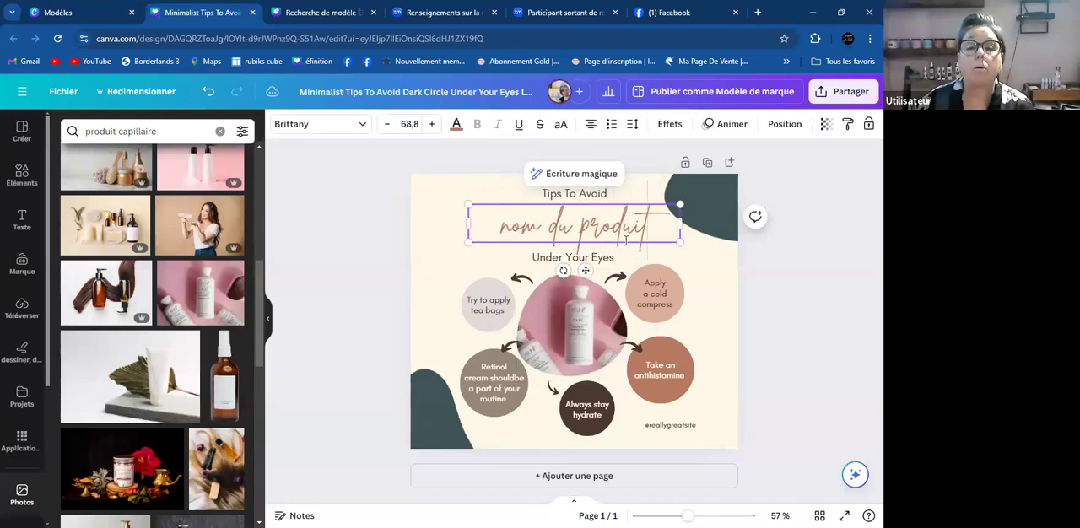
pyautogui.click(767, 274)
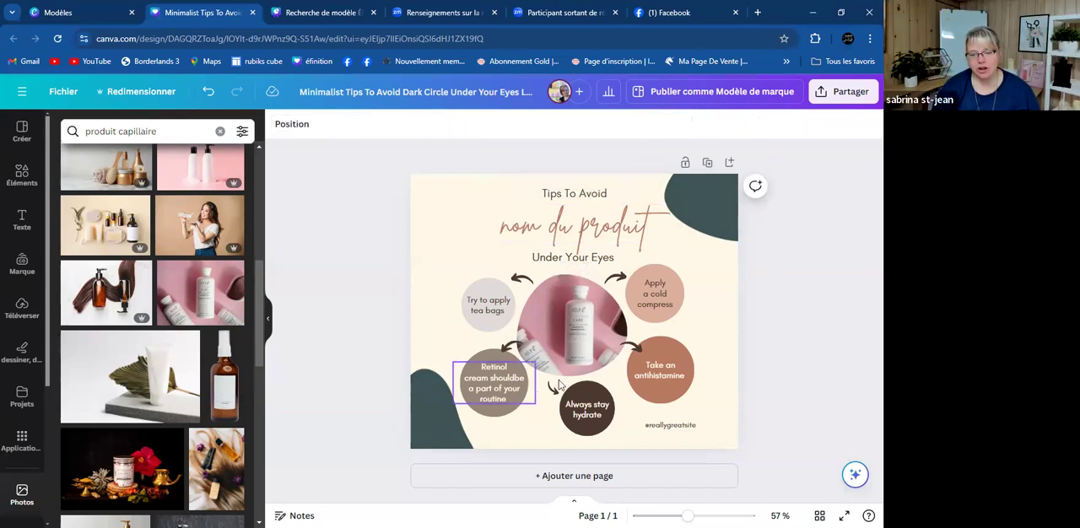
pyautogui.click(423, 235)
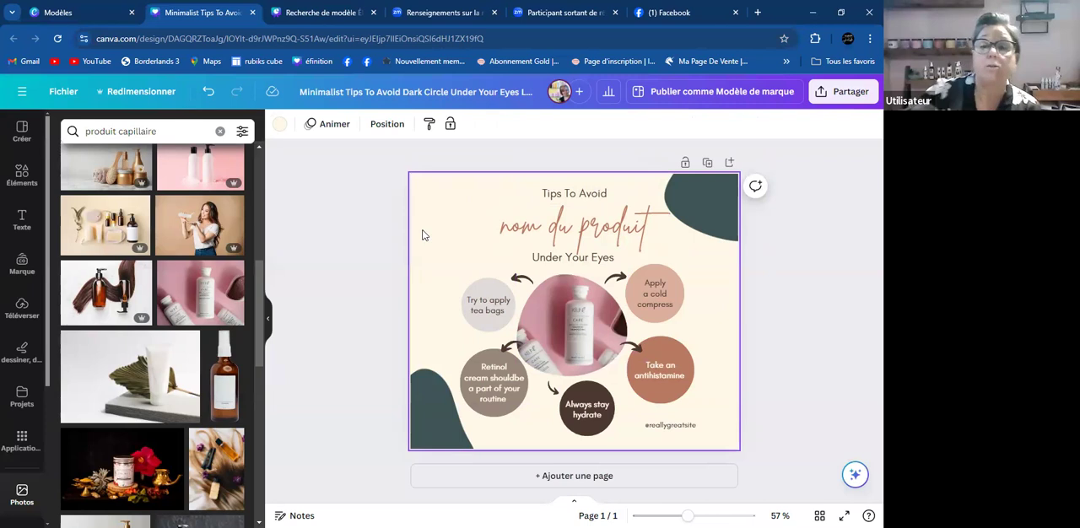
pyautogui.click(543, 233)
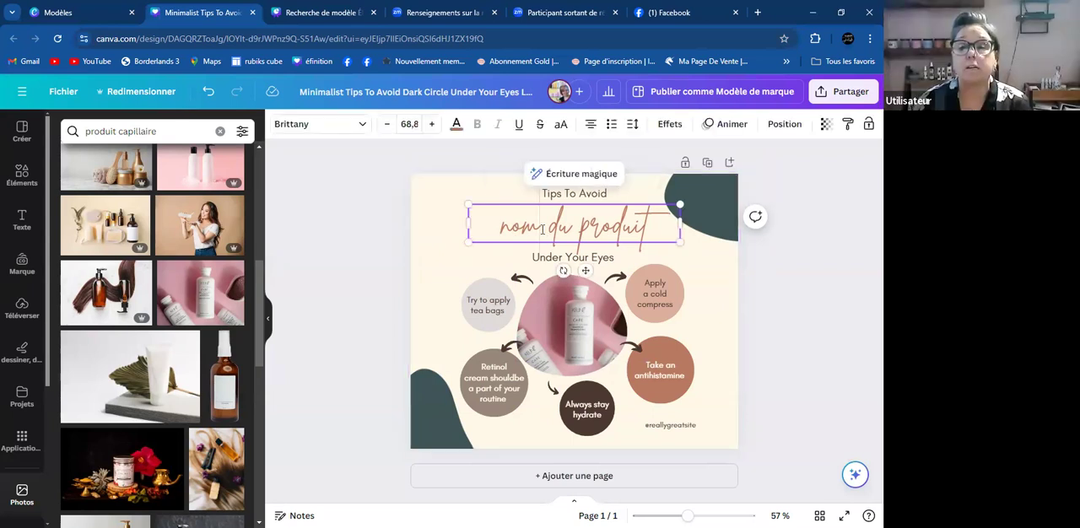
pyautogui.click(447, 280)
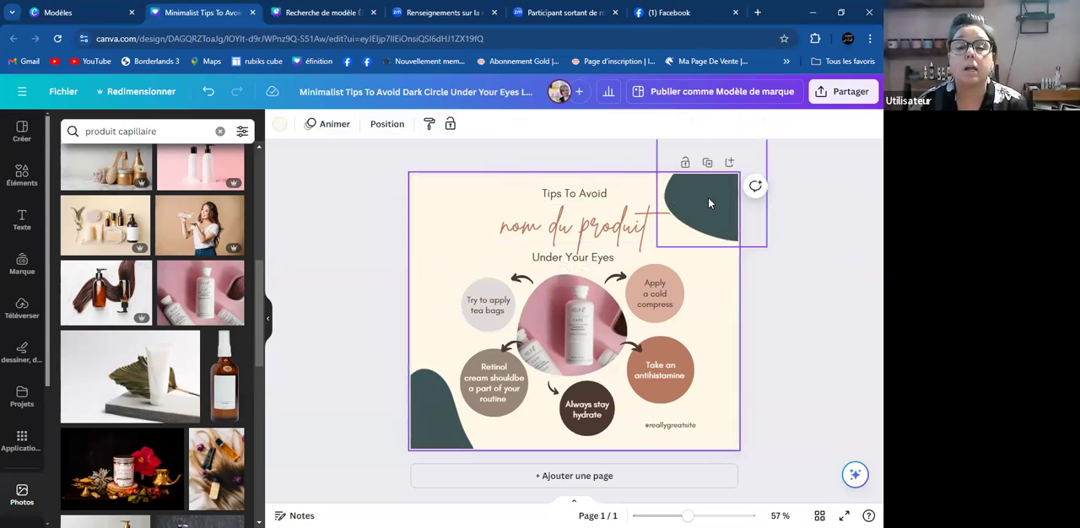
pyautogui.click(619, 217)
pyautogui.click(618, 217)
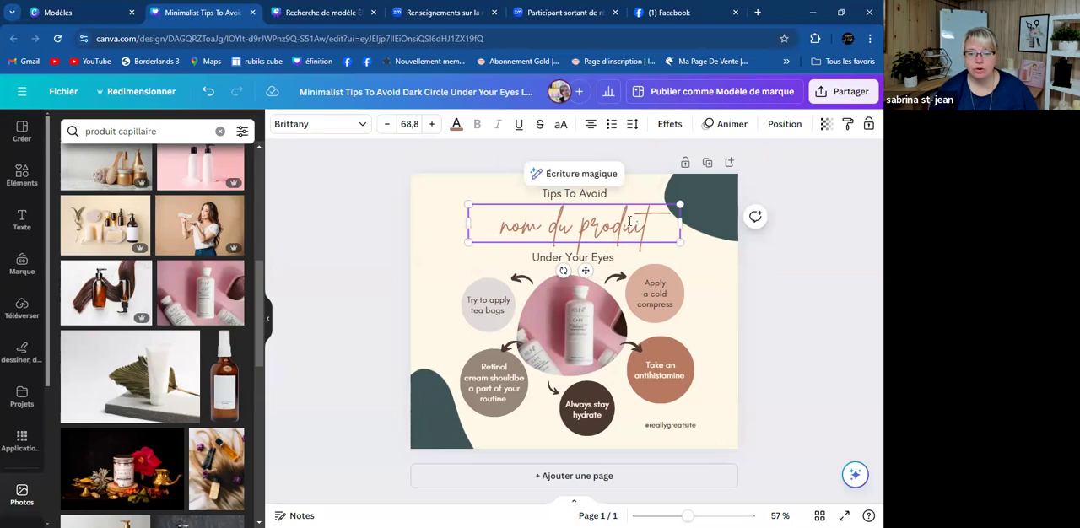
# - Undo the heading text replacement to restore "Dark Circles"
pyautogui.click(210, 91)
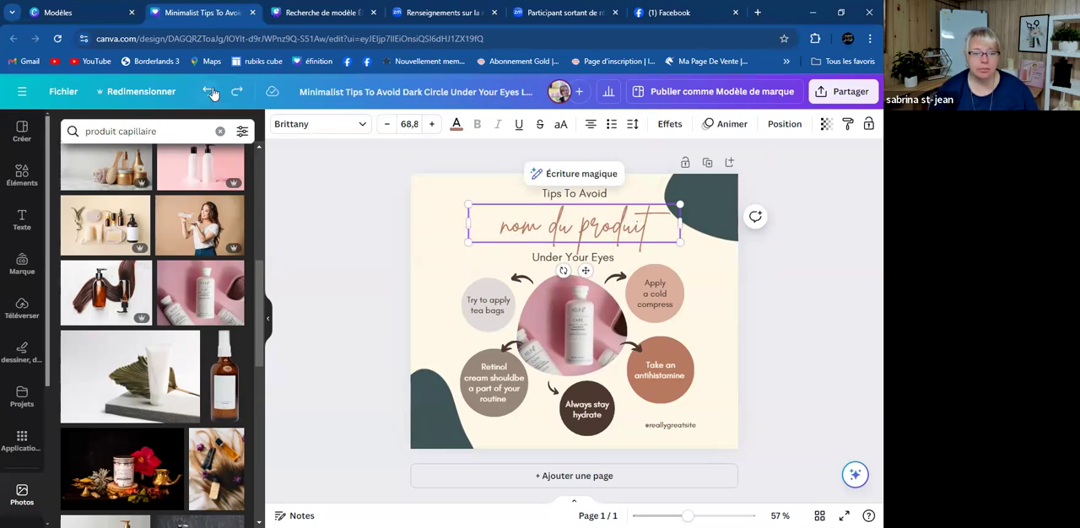
pyautogui.click(392, 206)
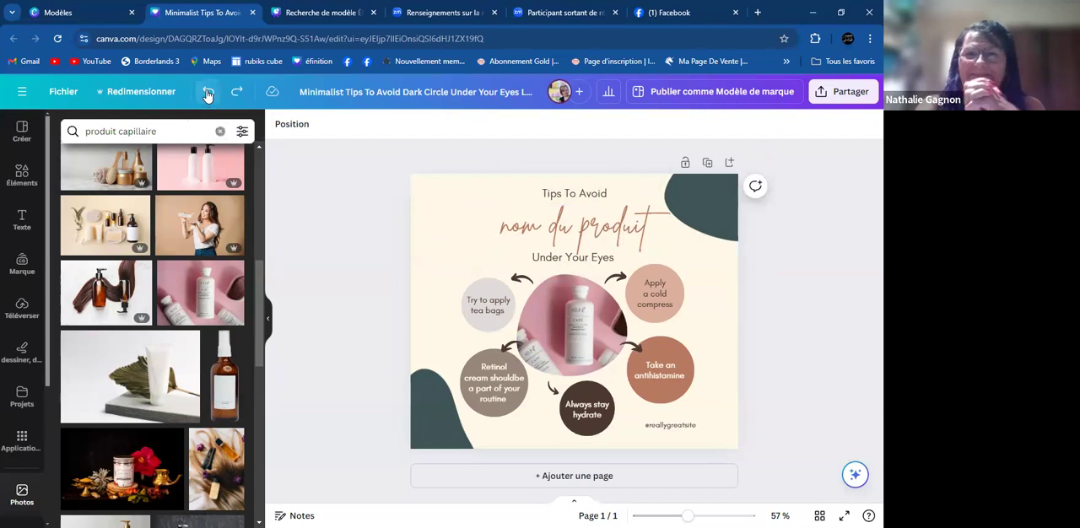
pyautogui.click(208, 93)
pyautogui.click(208, 92)
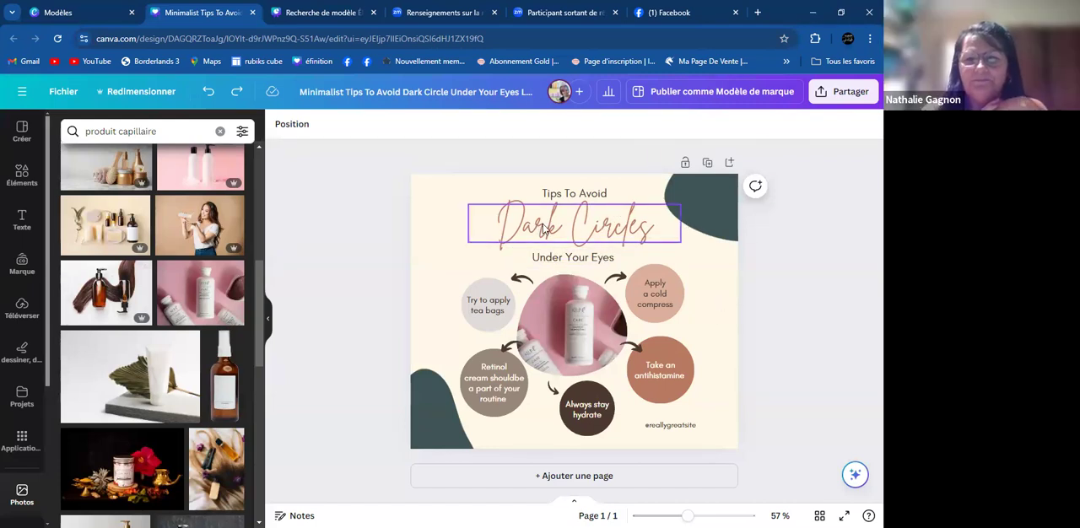
# - Replace the "Dark Circles" heading text with a person's first name
pyautogui.doubleClick(577, 231)
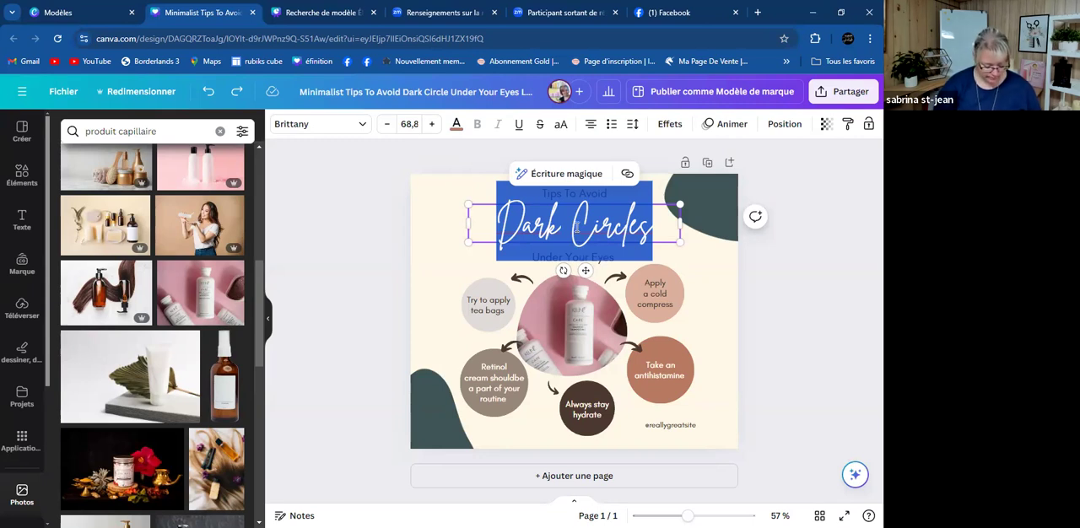
pyautogui.write('diane')
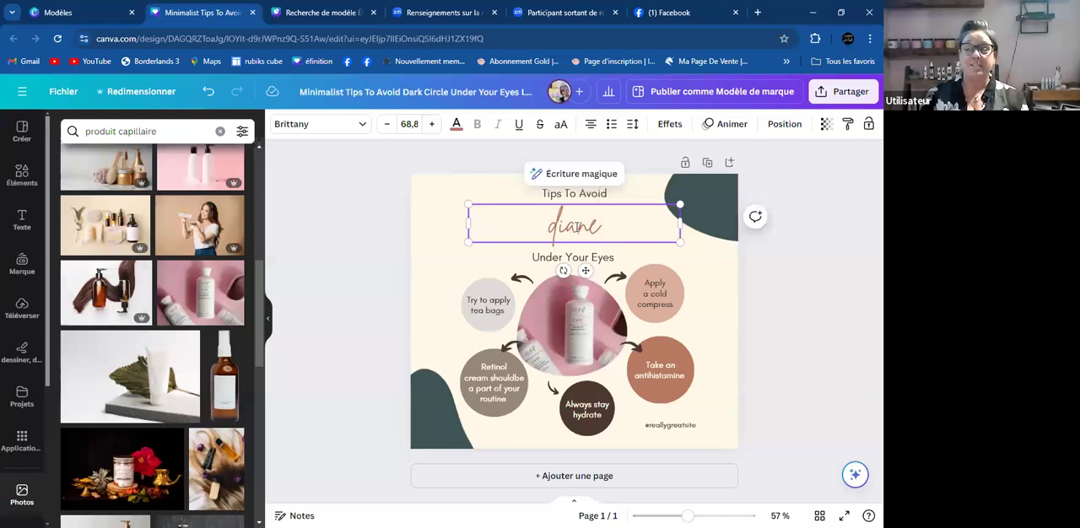
pyautogui.click(786, 265)
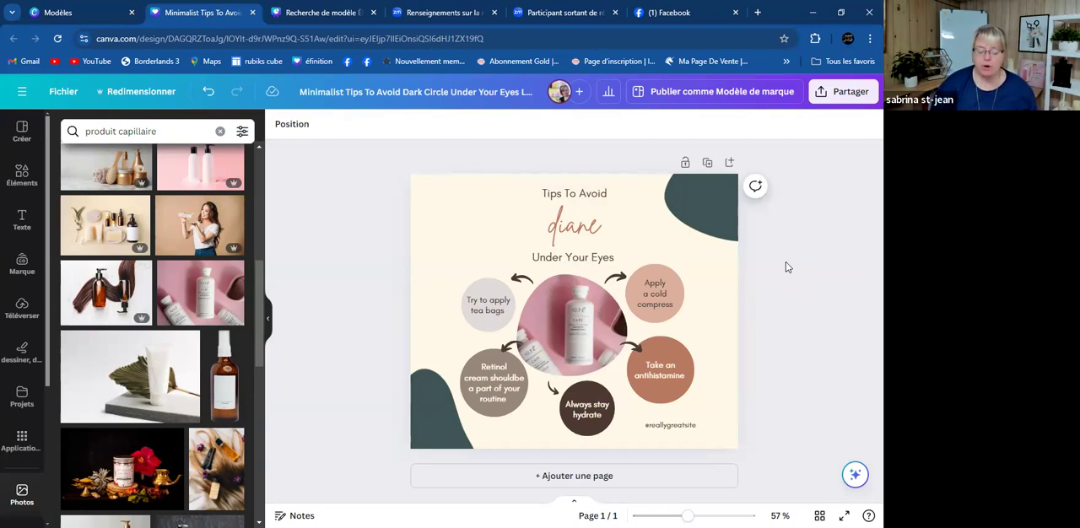
# - Replace the "Apply a cold compress" circle text with "doux" and the "Take an antihistamine" text with "beau"
pyautogui.doubleClick(662, 289)
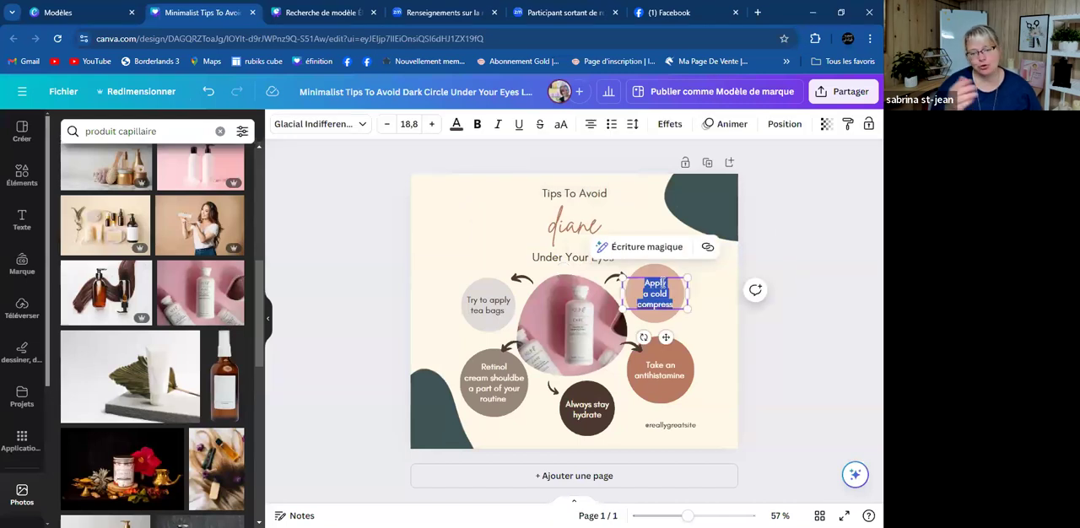
pyautogui.write('doux')
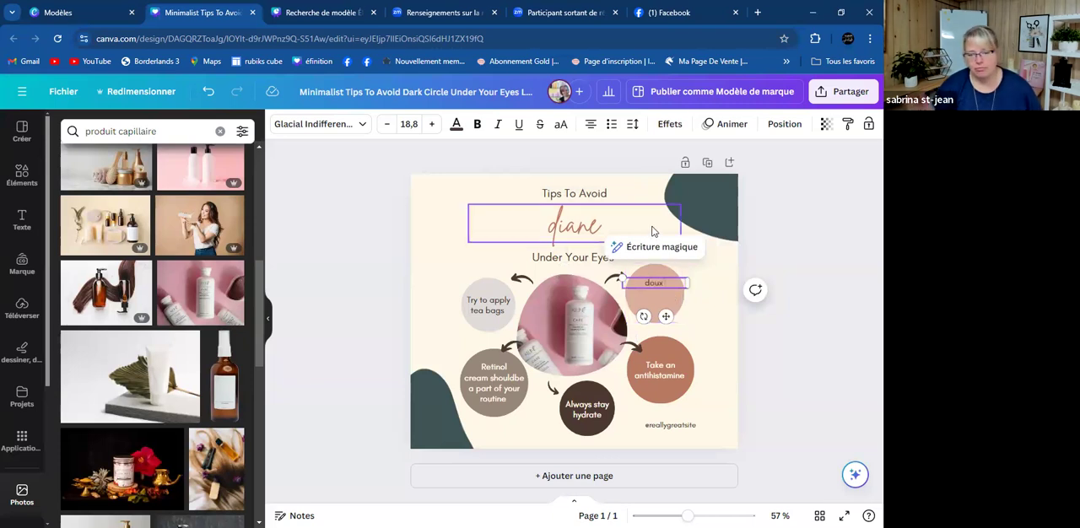
pyautogui.doubleClick(672, 369)
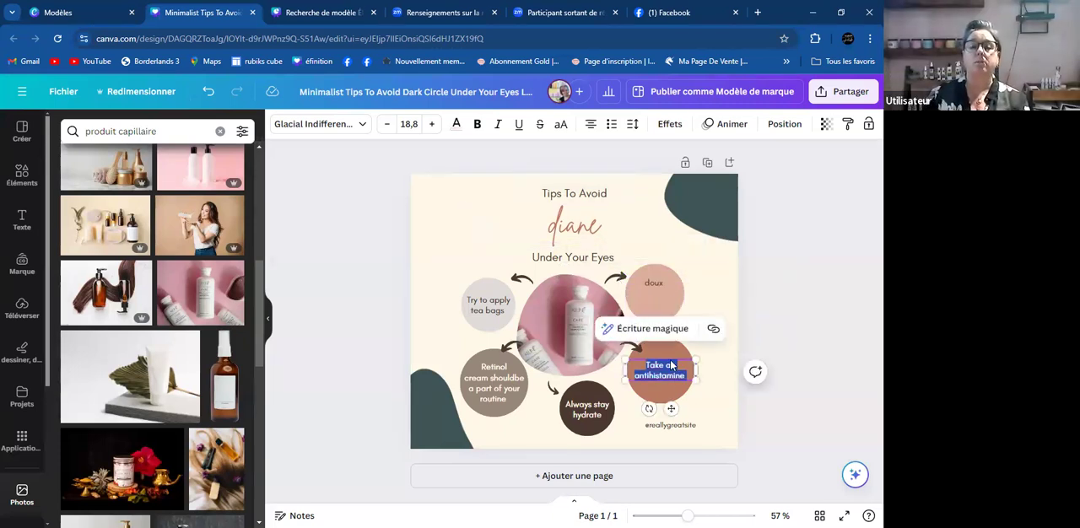
pyautogui.write('beau')
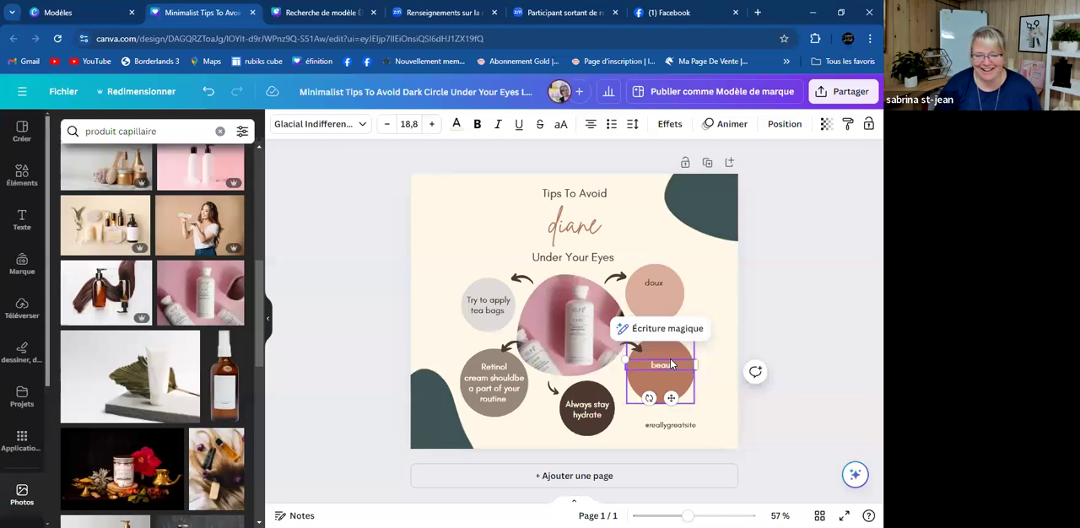
# - Replace the "Always stay hydrate" circle text with "sans sulfate" and the "Retinol cream" circle text with "sans paraben"
pyautogui.doubleClick(583, 408)
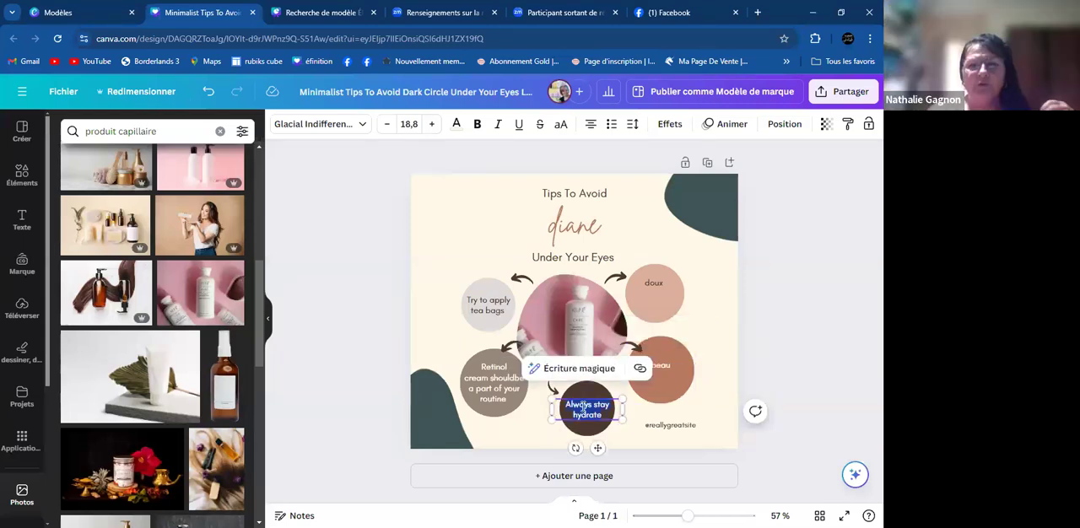
pyautogui.write('sans sulfate')
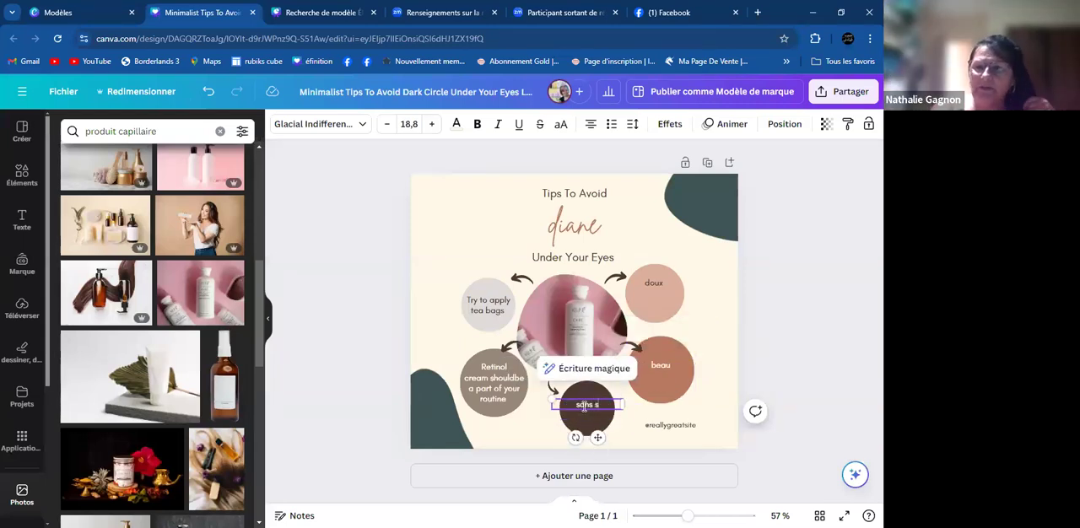
pyautogui.doubleClick(520, 380)
pyautogui.write('san')
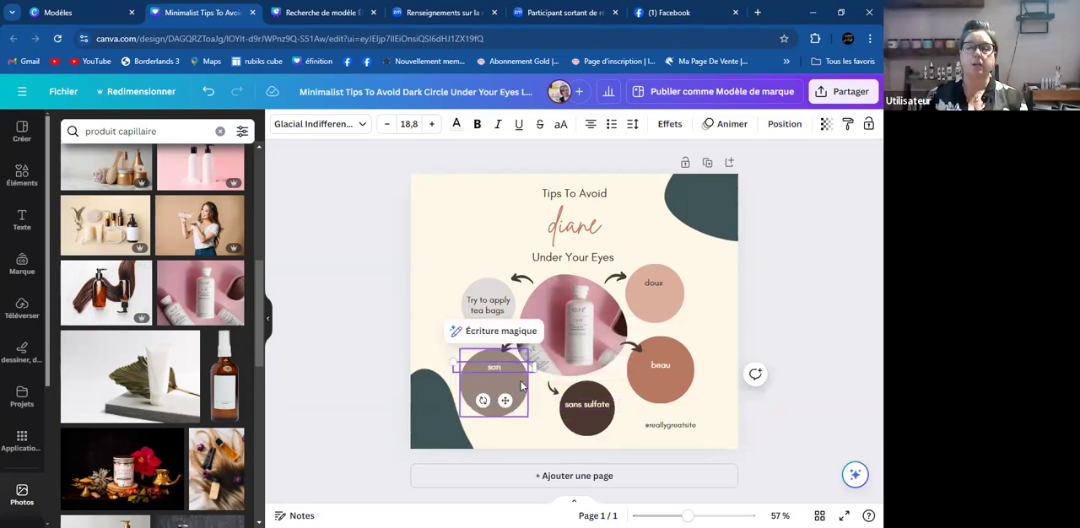
pyautogui.write('s paraben')
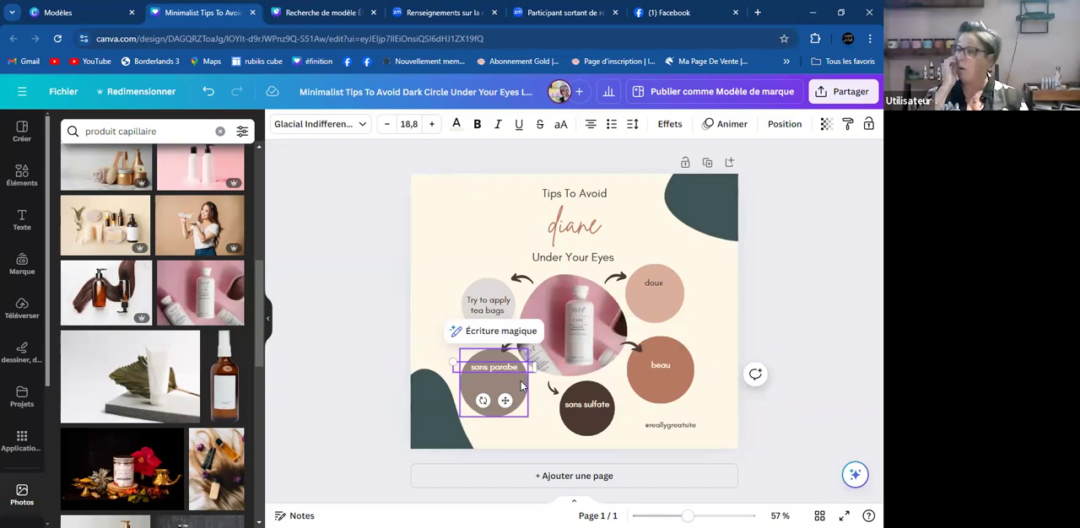
# - Replace the "Try to apply tea bags" circle text with "végétal"
pyautogui.click(496, 296)
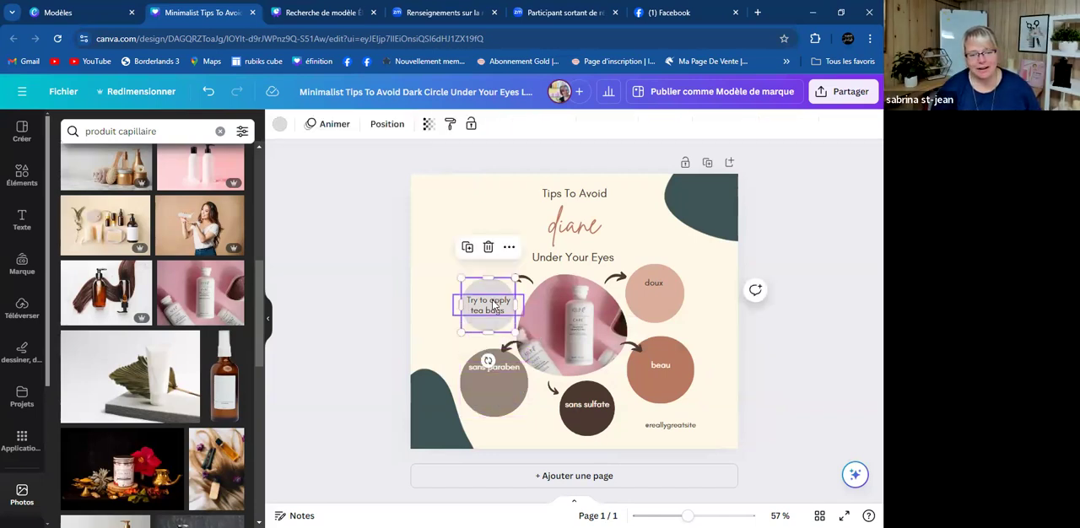
pyautogui.click(493, 298)
pyautogui.write('végét')
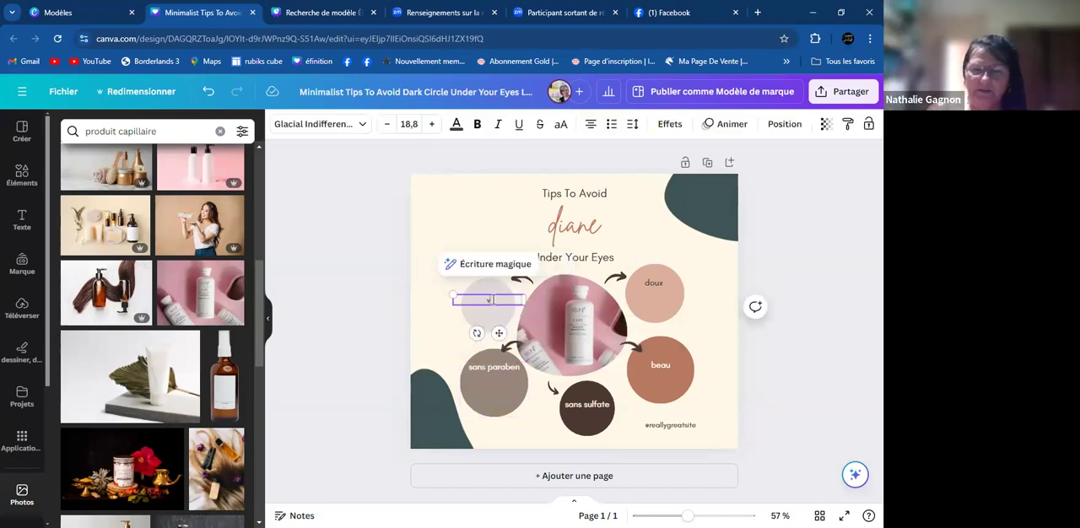
pyautogui.write('al')
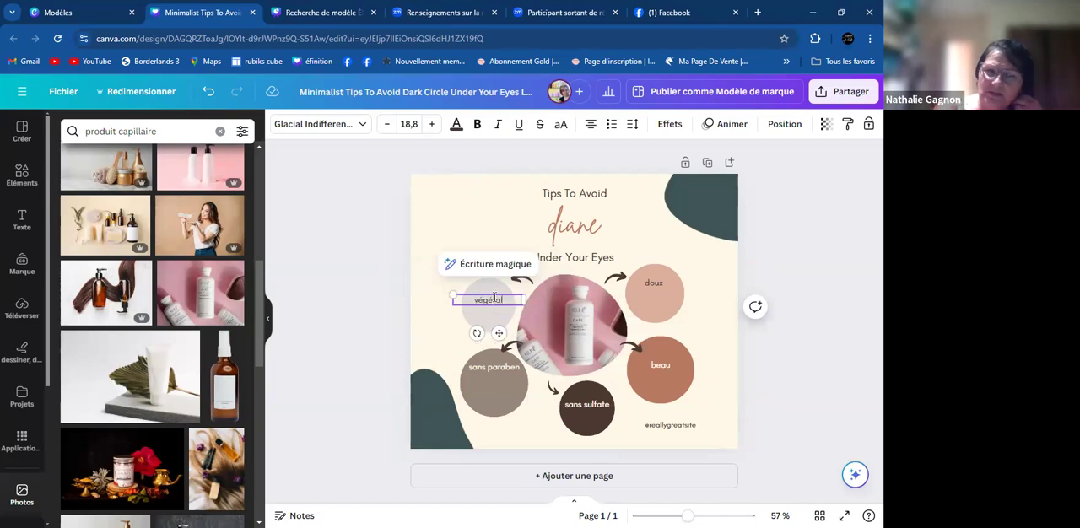
pyautogui.click(792, 310)
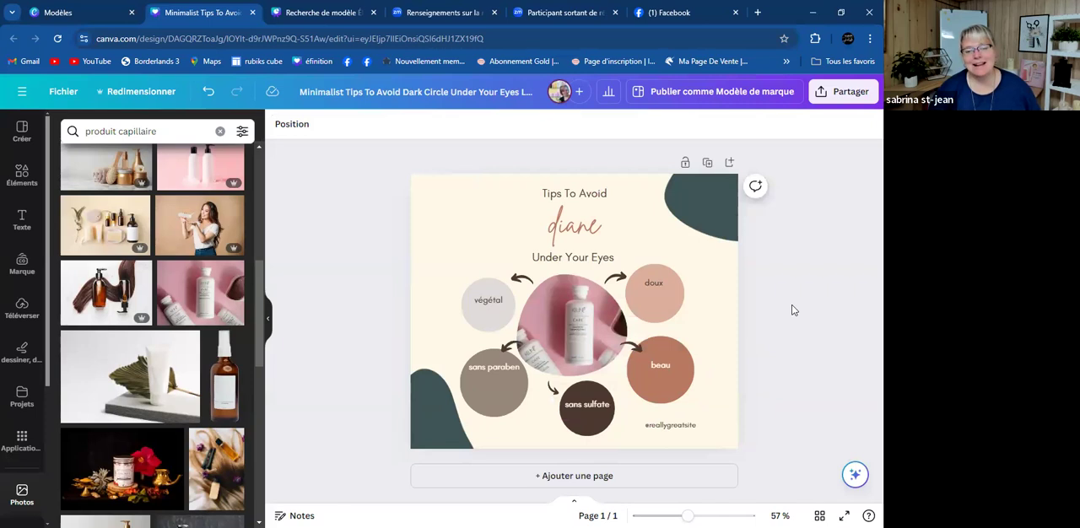
# - Increase the "doux" text's font size to 29,8 and centre it within its circle
pyautogui.click(660, 286)
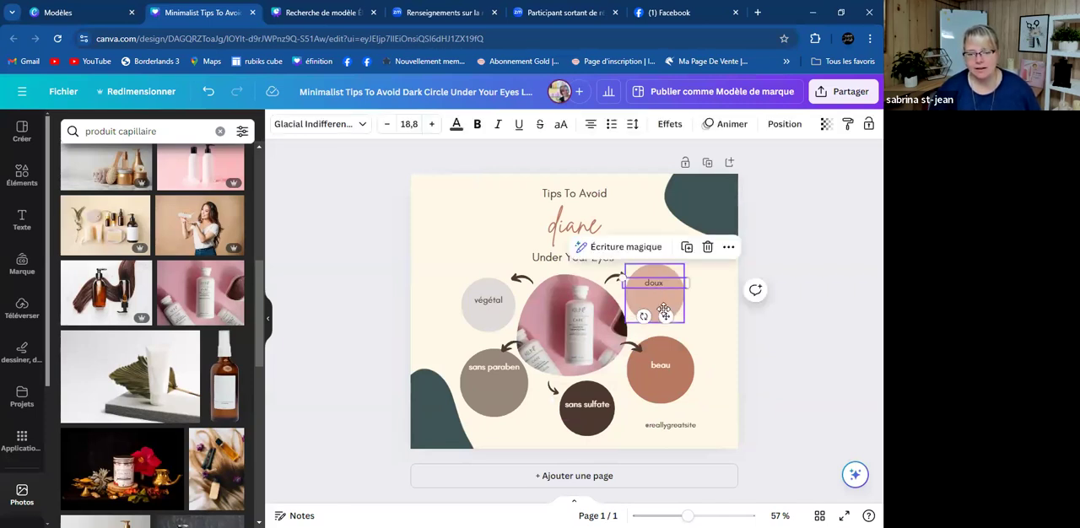
pyautogui.moveTo(666, 316); pyautogui.dragTo(669, 325)
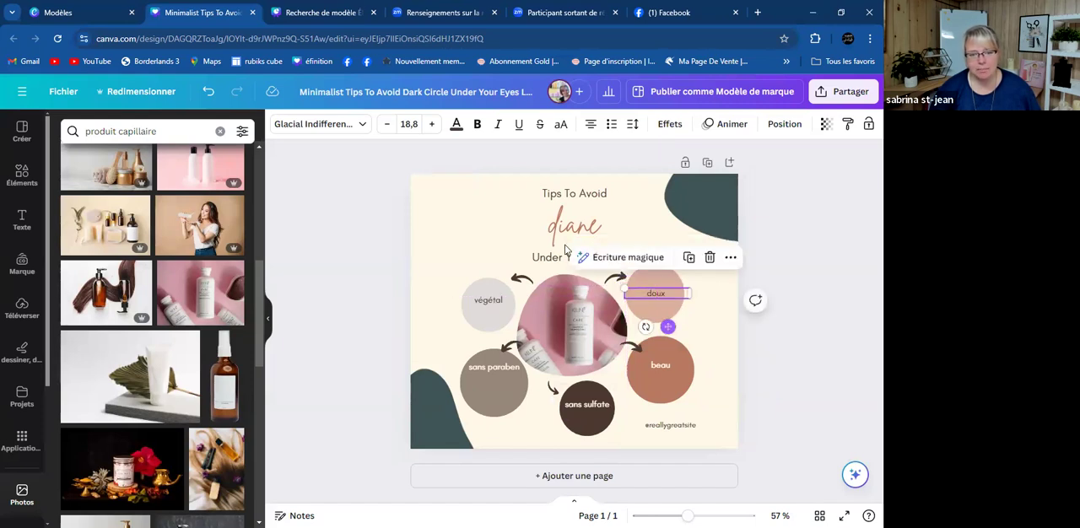
pyautogui.click(433, 124)
pyautogui.click(433, 124)
pyautogui.click(433, 124)
pyautogui.click(432, 124)
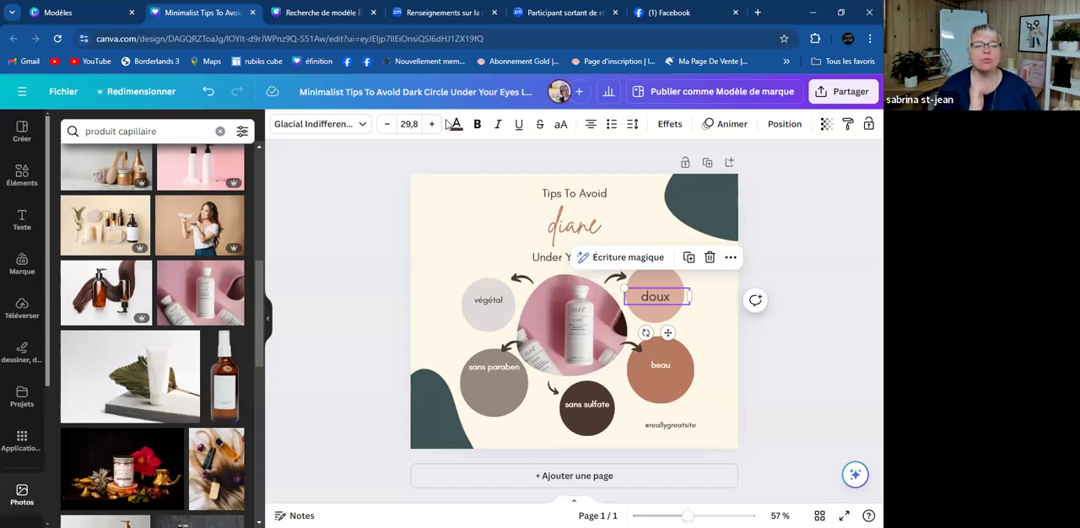
pyautogui.click(797, 354)
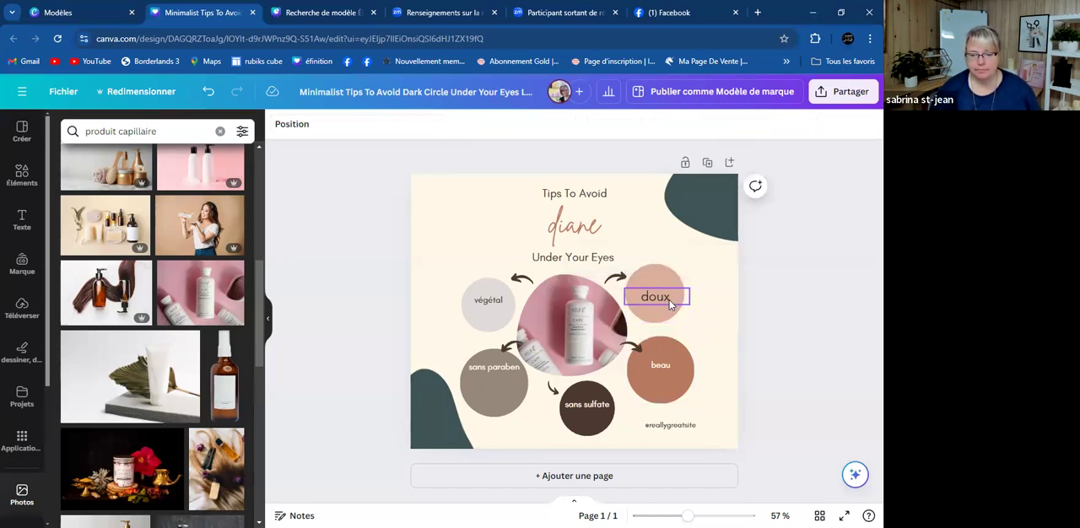
pyautogui.click(671, 305)
pyautogui.moveTo(671, 306); pyautogui.dragTo(668, 302)
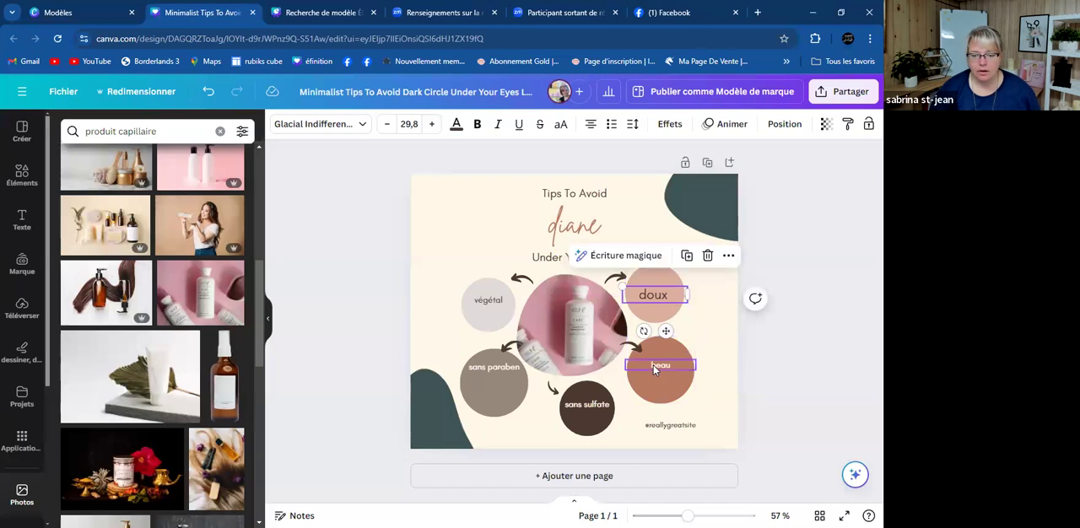
# - Set the font size of the "beau" circle text to 29.8
pyautogui.click(655, 365)
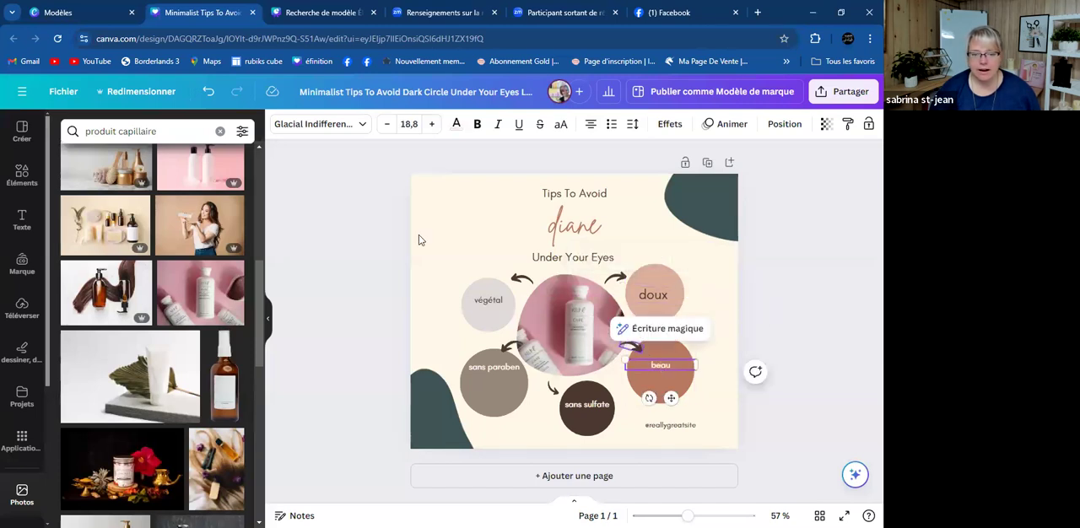
pyautogui.click(420, 128)
pyautogui.write('29.8')
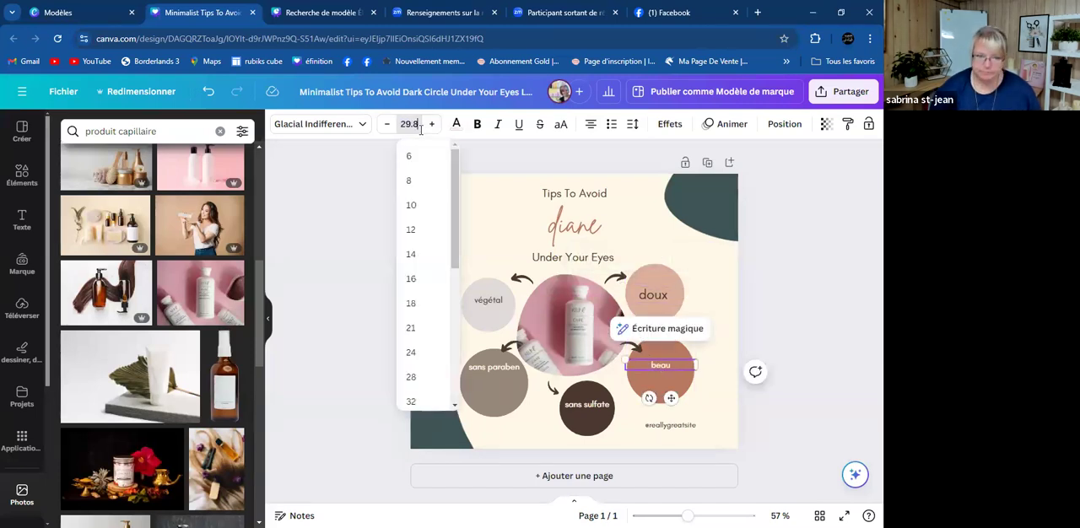
pyautogui.press('Return')
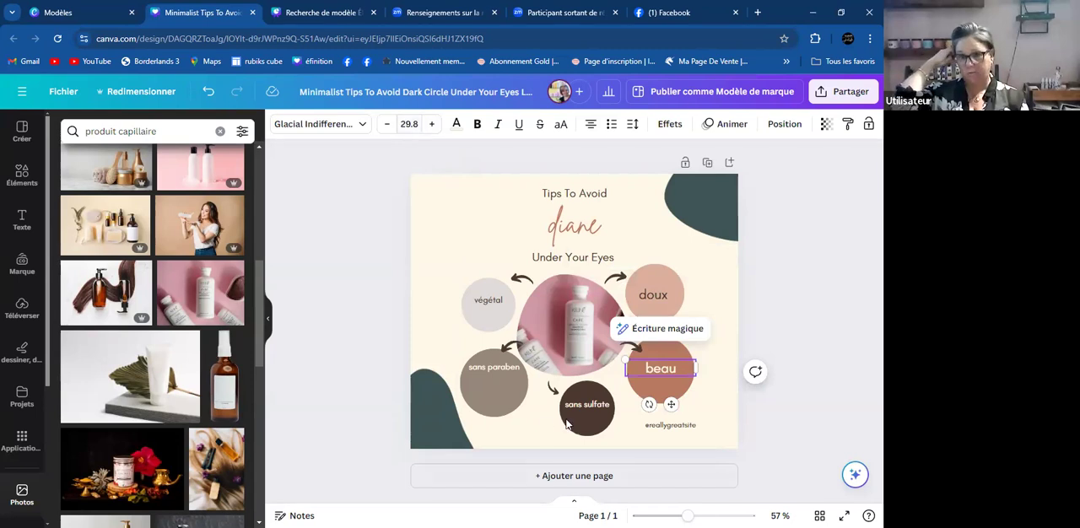
# - Set the "sans sulfate" text to size 29.8 and fit it inside its dark circle on two lines
pyautogui.click(586, 405)
pyautogui.click(409, 125)
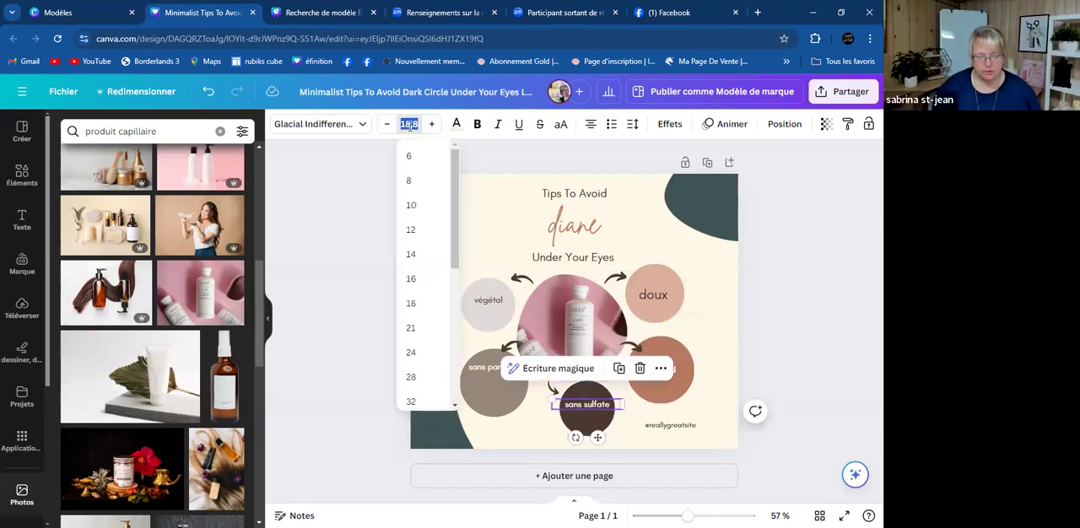
pyautogui.write('25.8')
pyautogui.press('Return')
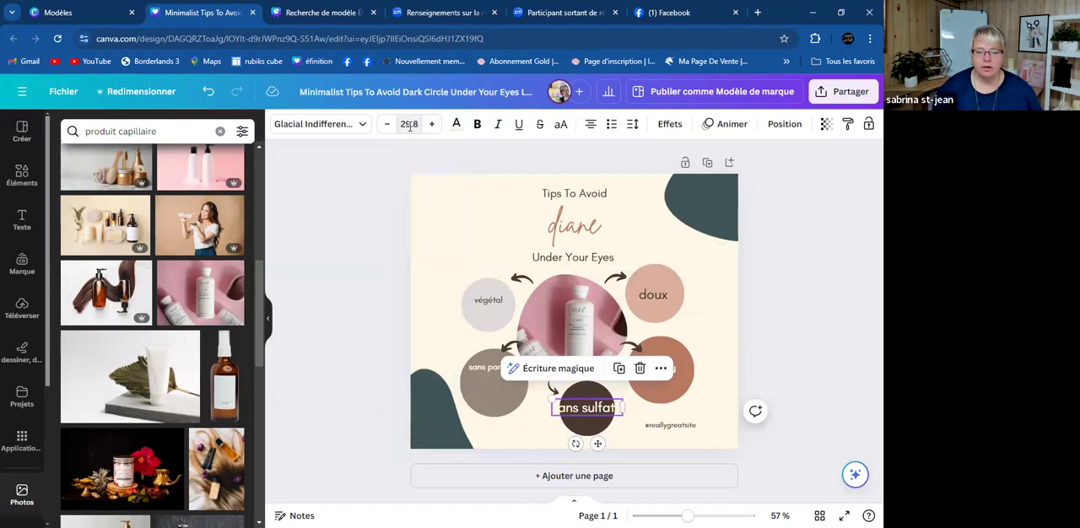
pyautogui.click(576, 407)
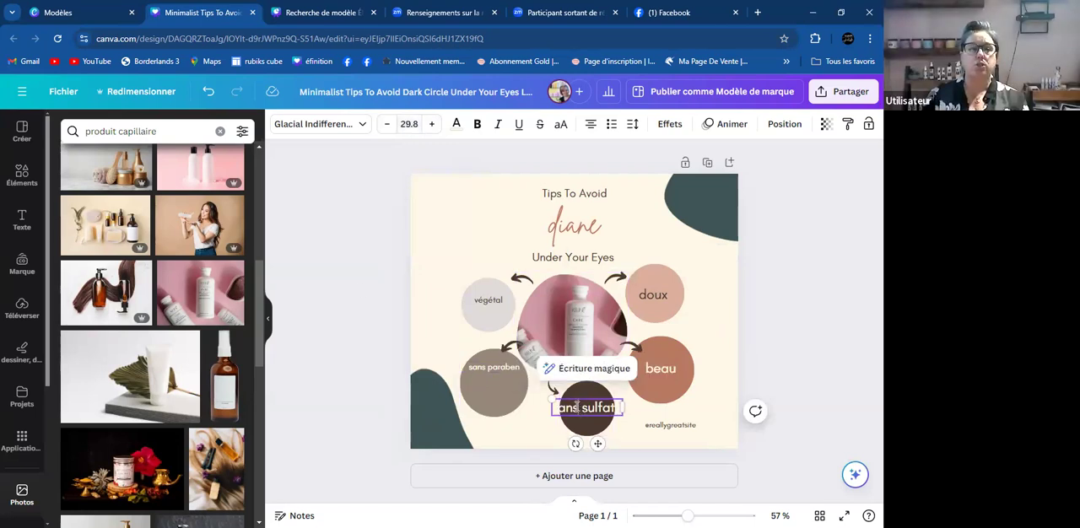
pyautogui.press('Return')
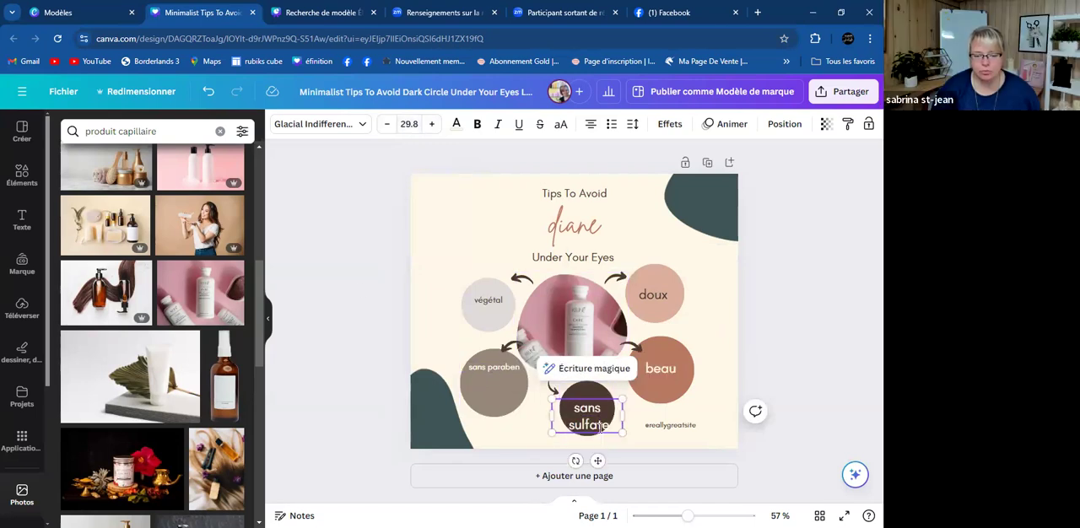
pyautogui.moveTo(597, 460); pyautogui.dragTo(595, 450)
# - Set the "sans paraben" text to size 29.8 and break it onto two lines inside its circle
pyautogui.click(489, 368)
pyautogui.click(489, 368)
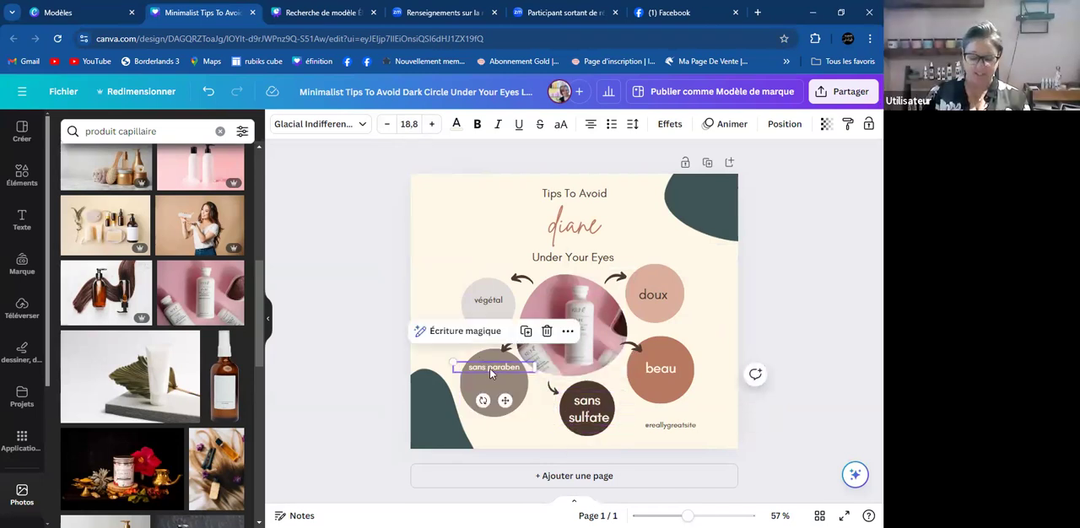
pyautogui.click(412, 127)
pyautogui.write('2')
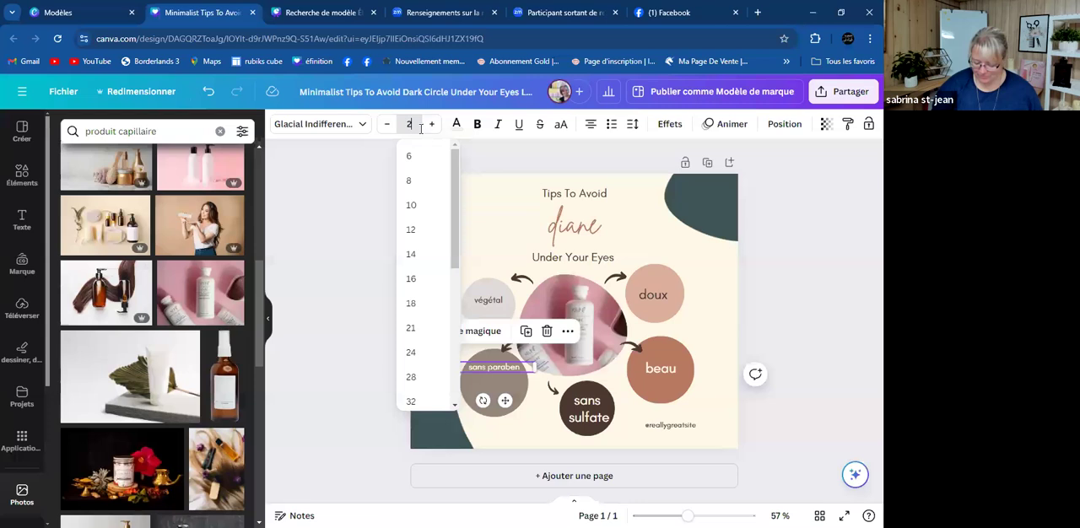
pyautogui.write('9.8')
pyautogui.press('Return')
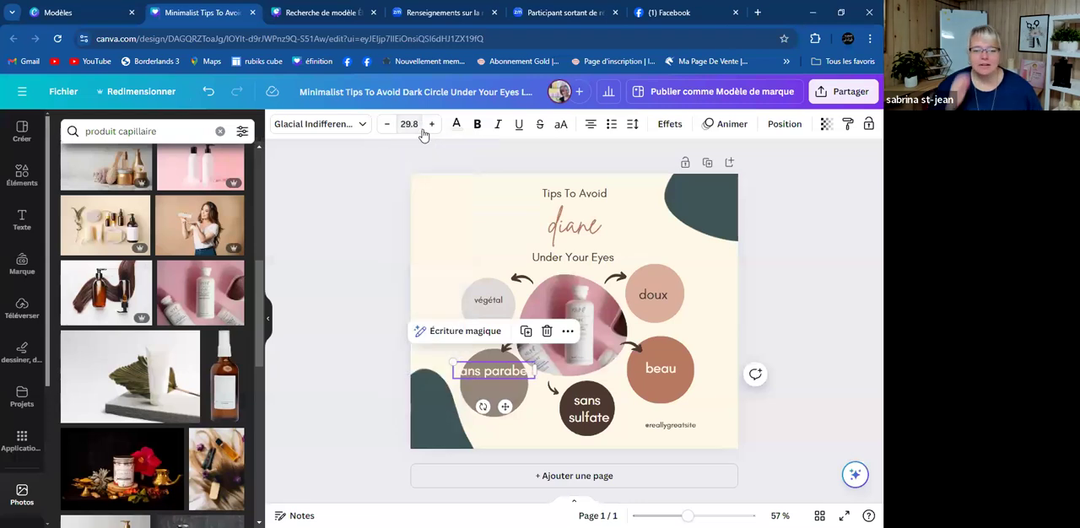
pyautogui.click(480, 369)
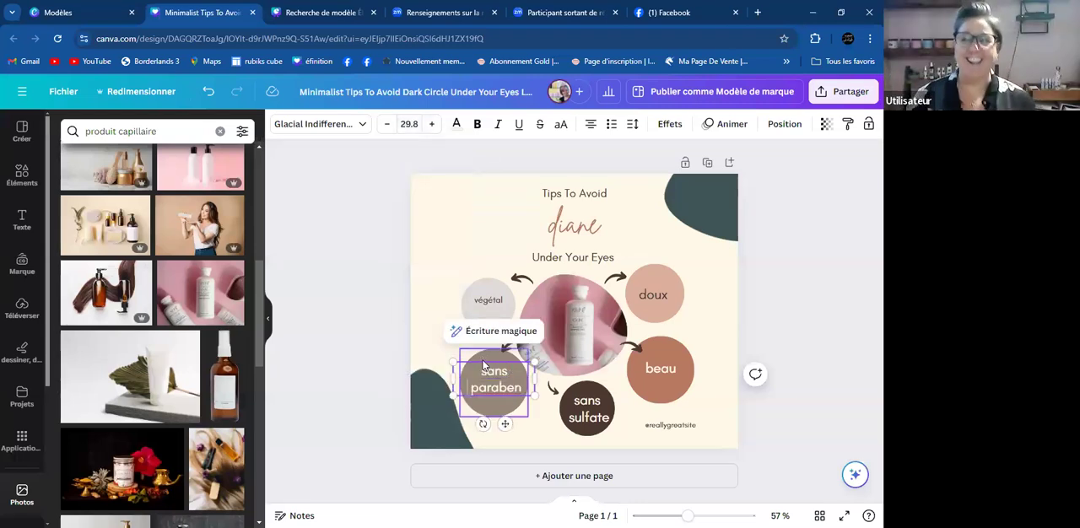
# - Set the font size of the "végétal" circle text to 29.8
pyautogui.click(488, 301)
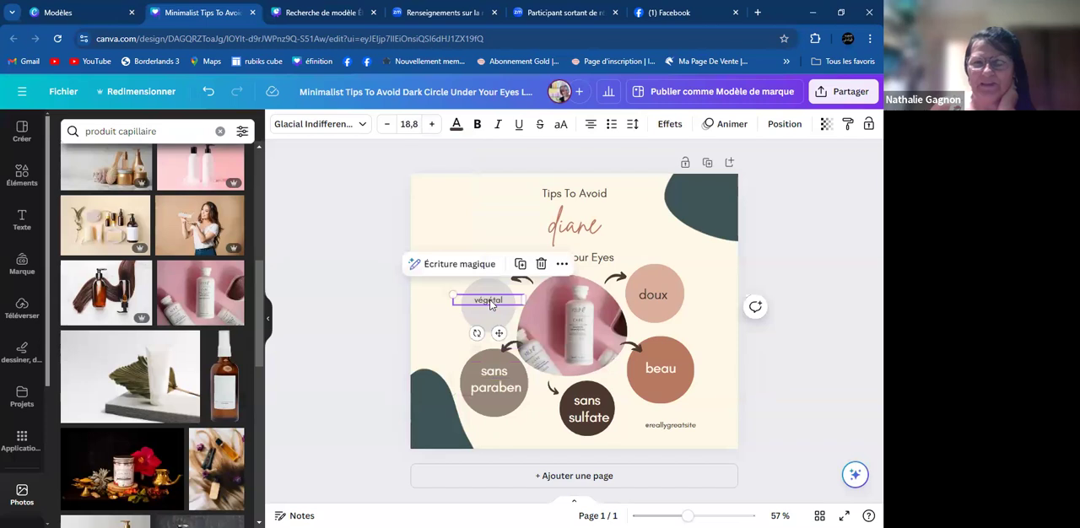
pyautogui.click(414, 123)
pyautogui.write('29,8')
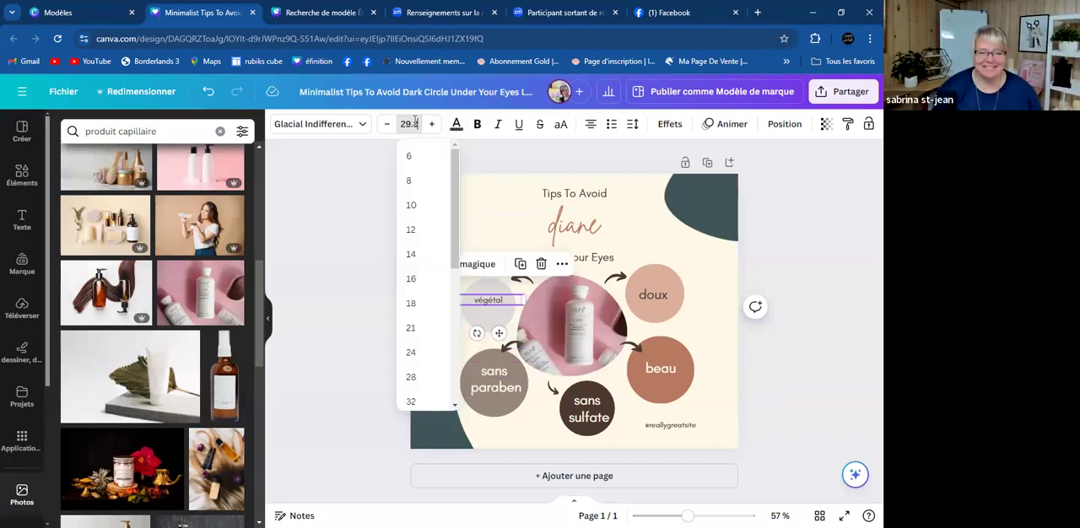
pyautogui.press('Return')
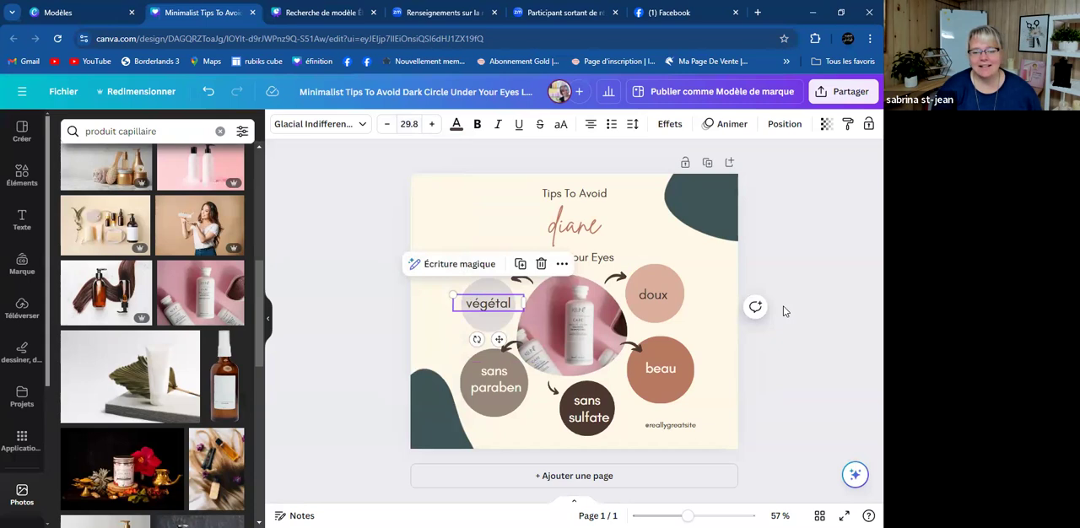
pyautogui.click(783, 307)
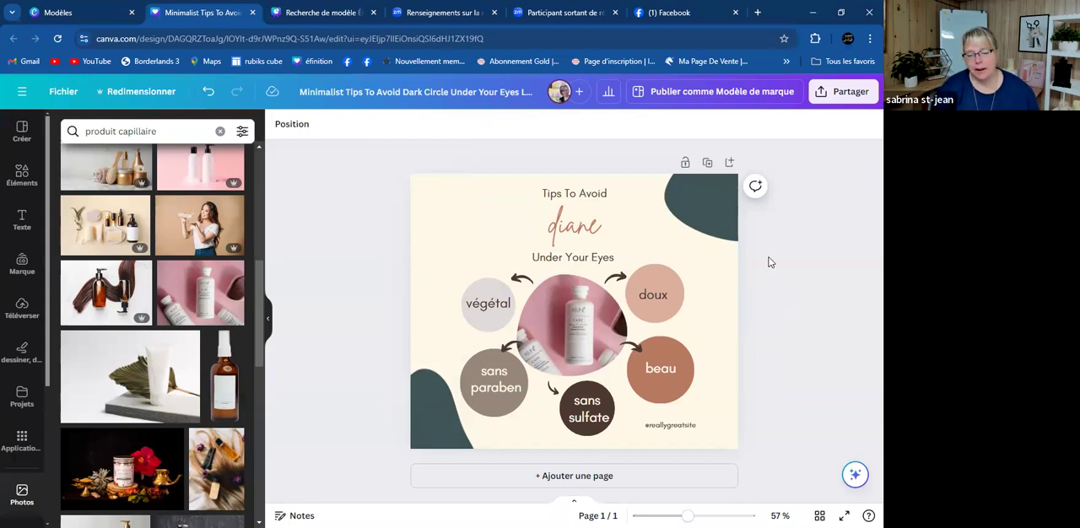
pyautogui.doubleClick(682, 424)
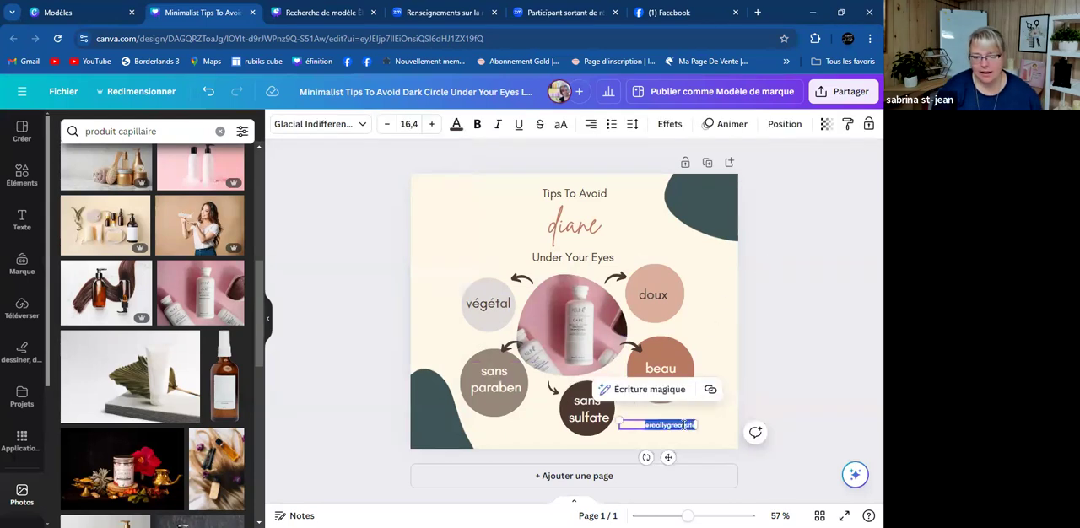
pyautogui.press('BackSpace')
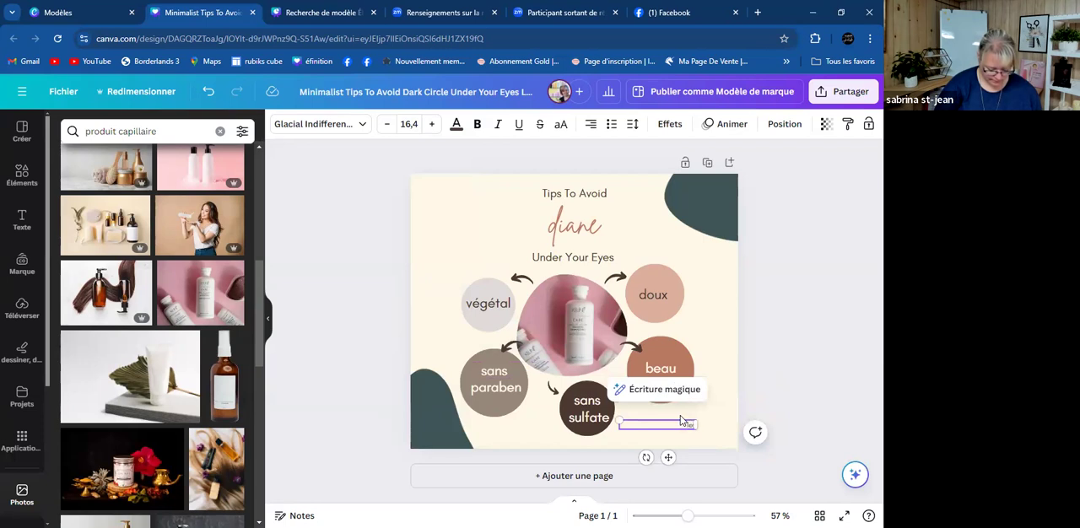
pyautogui.write('lesalonpicasso')
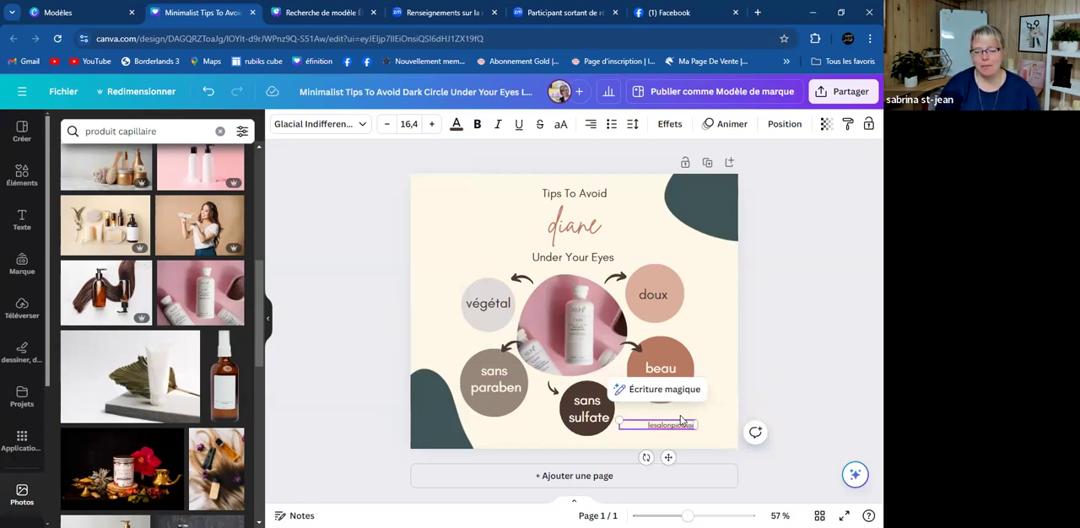
# - Enlarge the "lesalonpicasso" text to size 25 and move it closer to the design's lower-right corner
pyautogui.moveTo(619, 420); pyautogui.dragTo(581, 378)
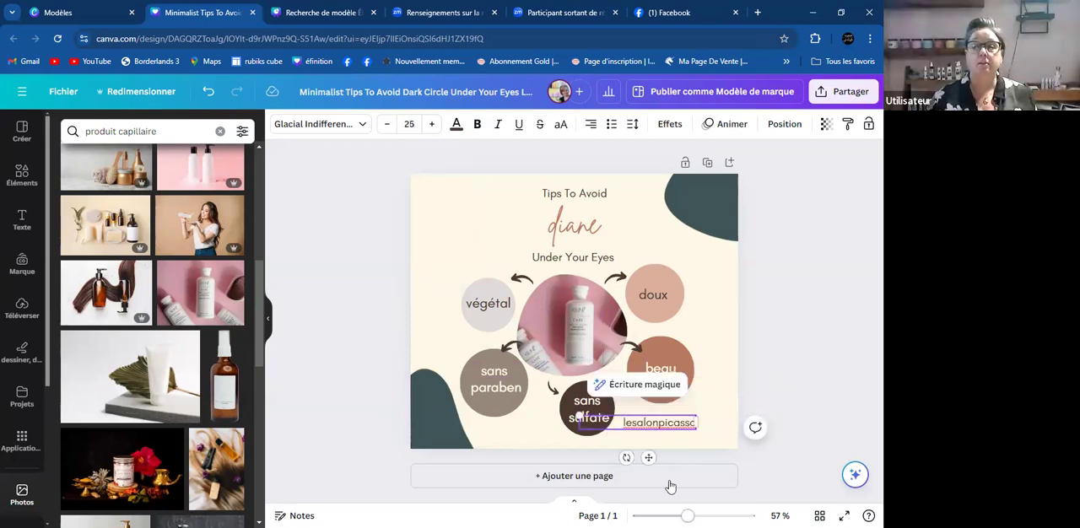
pyautogui.moveTo(648, 457); pyautogui.dragTo(663, 462)
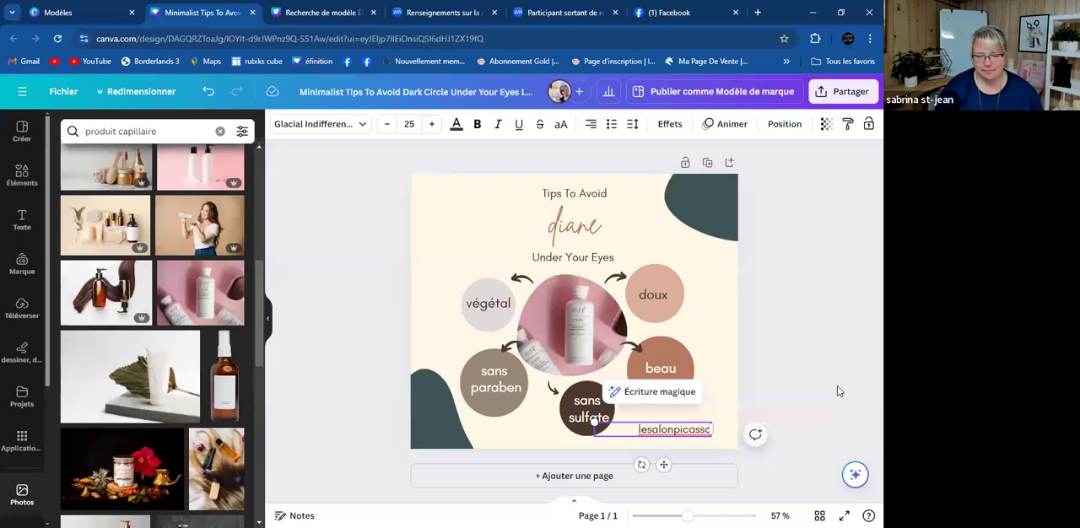
pyautogui.click(827, 375)
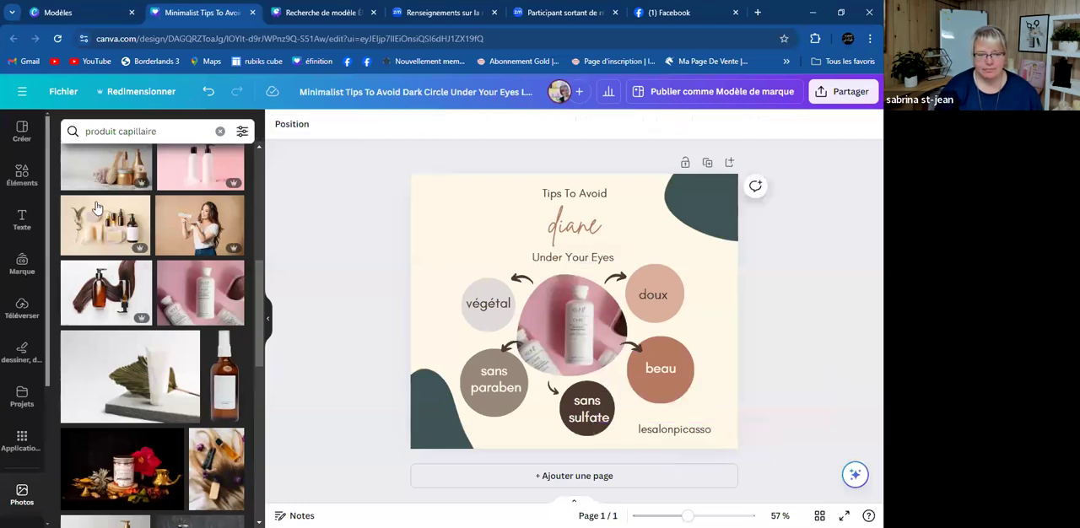
# - Add the burgundy L'Espace Pro logo from the uploaded images to the design and remove its white background
pyautogui.click(22, 307)
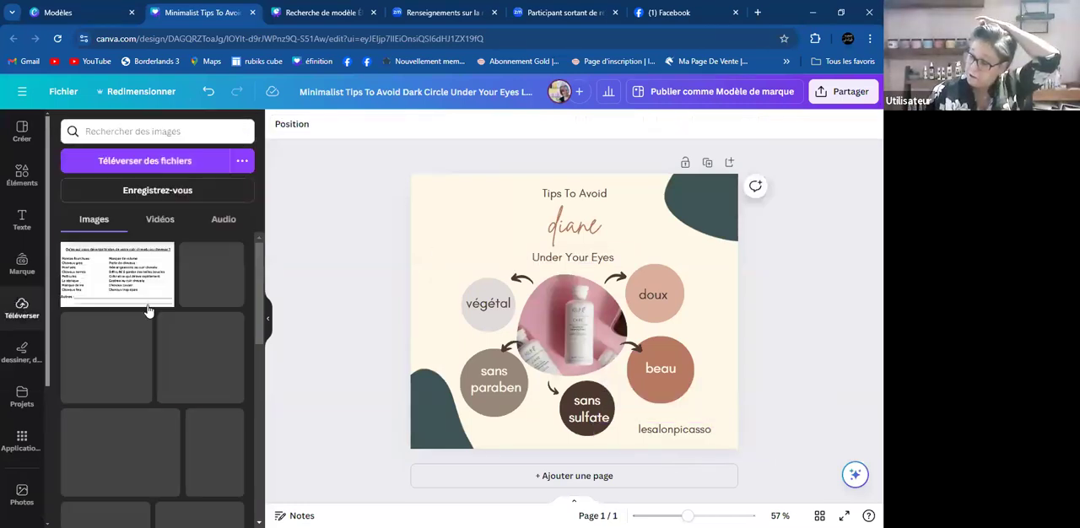
pyautogui.scroll(-1, 163, 341)
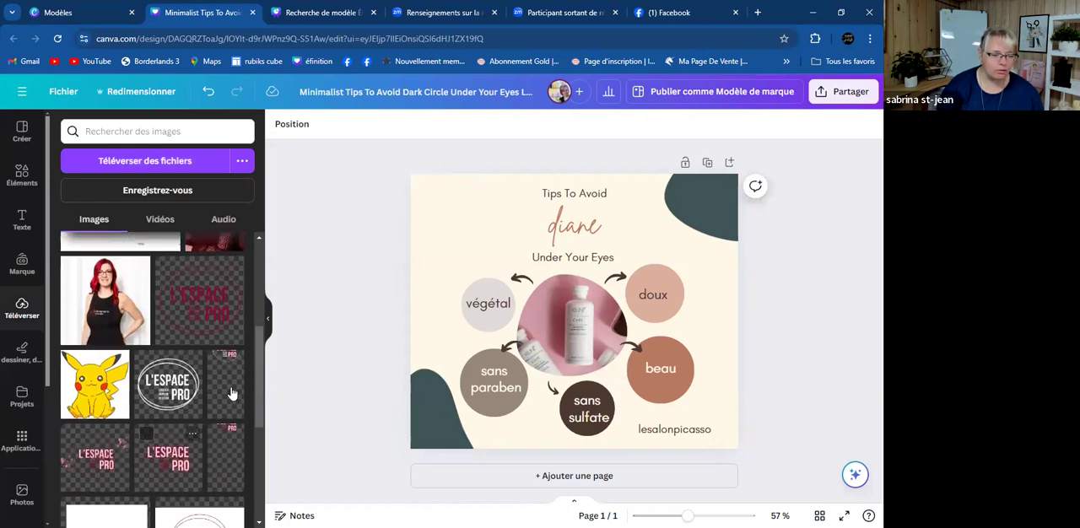
pyautogui.scroll(-2, 169, 381)
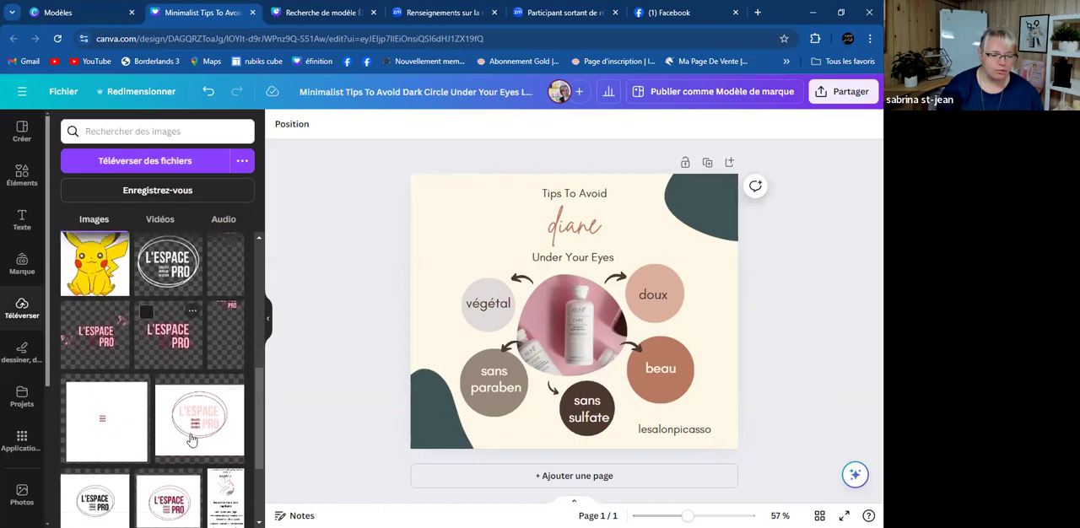
pyautogui.scroll(-1, 193, 428)
pyautogui.click(177, 438)
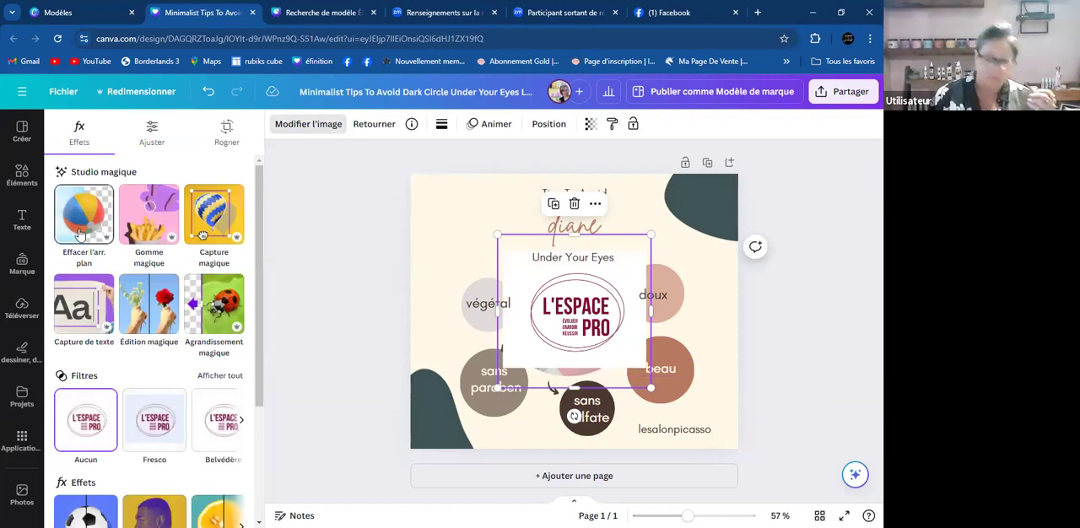
pyautogui.click(83, 213)
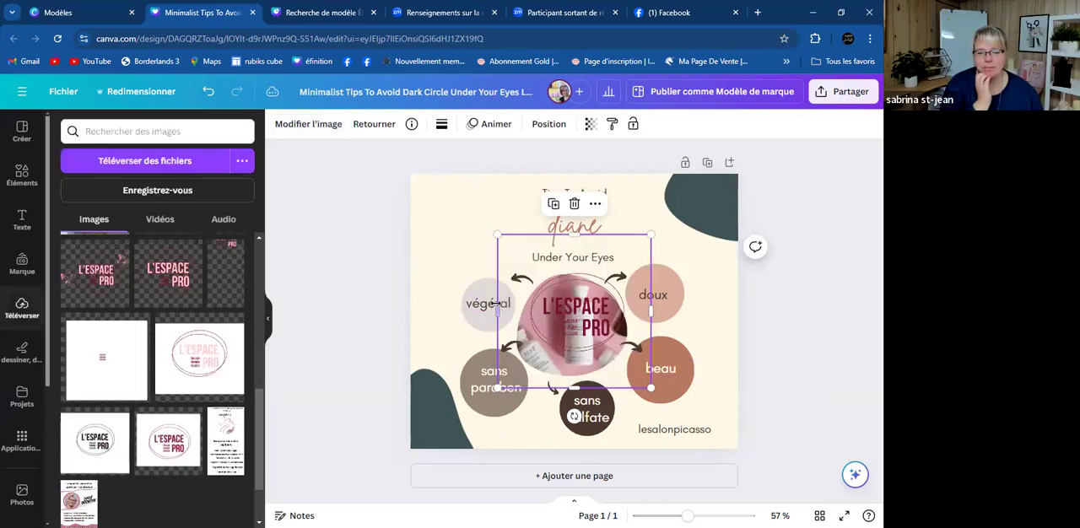
# - Shrink the L'Espace Pro logo and place it in the design's upper-left corner beside the title texts
pyautogui.moveTo(602, 303); pyautogui.dragTo(449, 214)
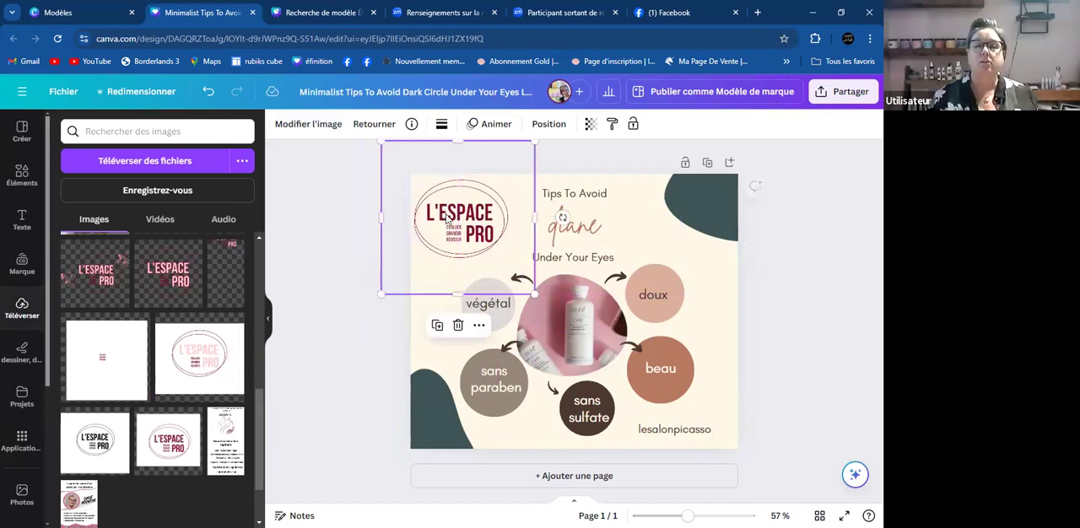
pyautogui.moveTo(380, 141); pyautogui.dragTo(410, 169)
pyautogui.moveTo(456, 227); pyautogui.dragTo(452, 210)
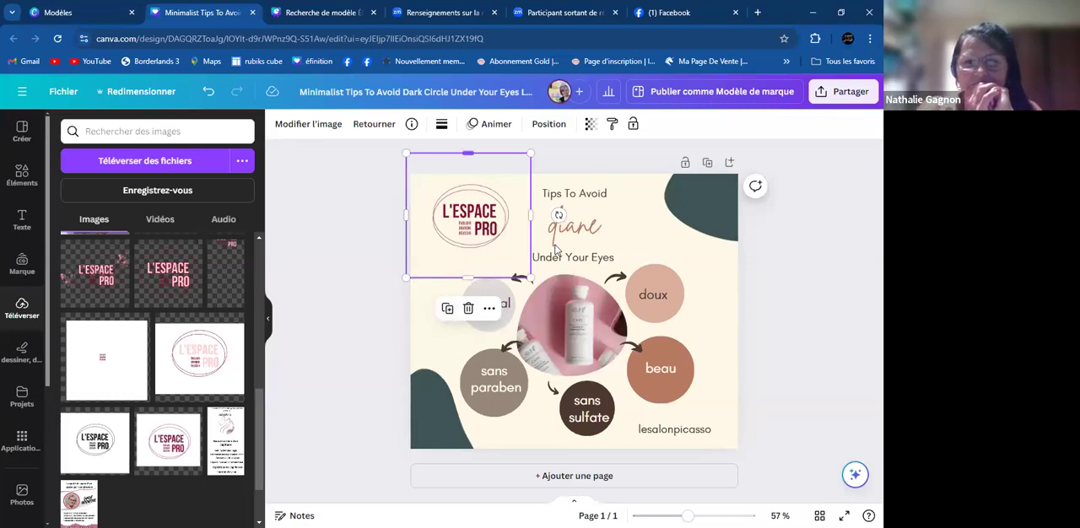
pyautogui.click(767, 276)
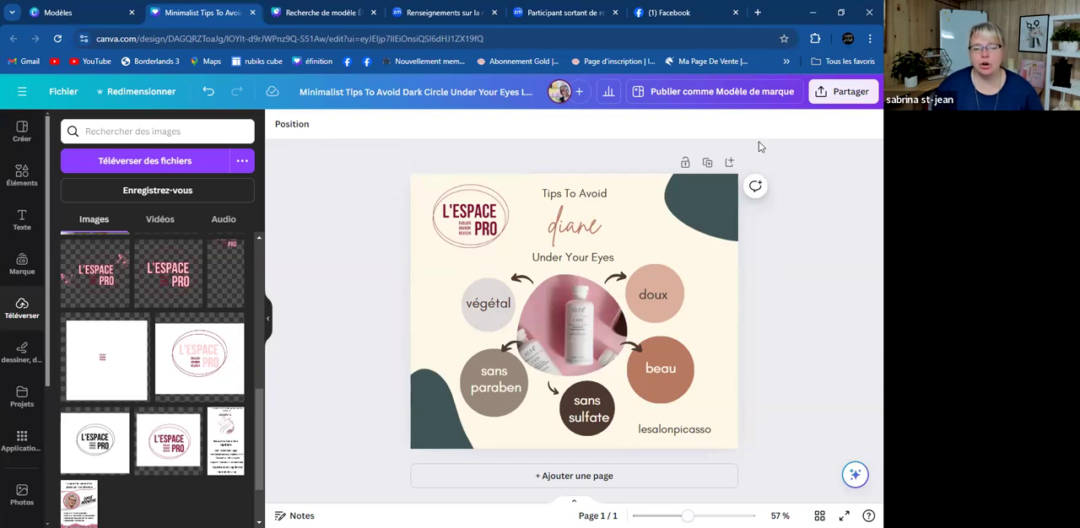
# - Replace the "Tips To Avoid" text above the script title with a participant's first name
pyautogui.click(598, 192)
pyautogui.click(597, 192)
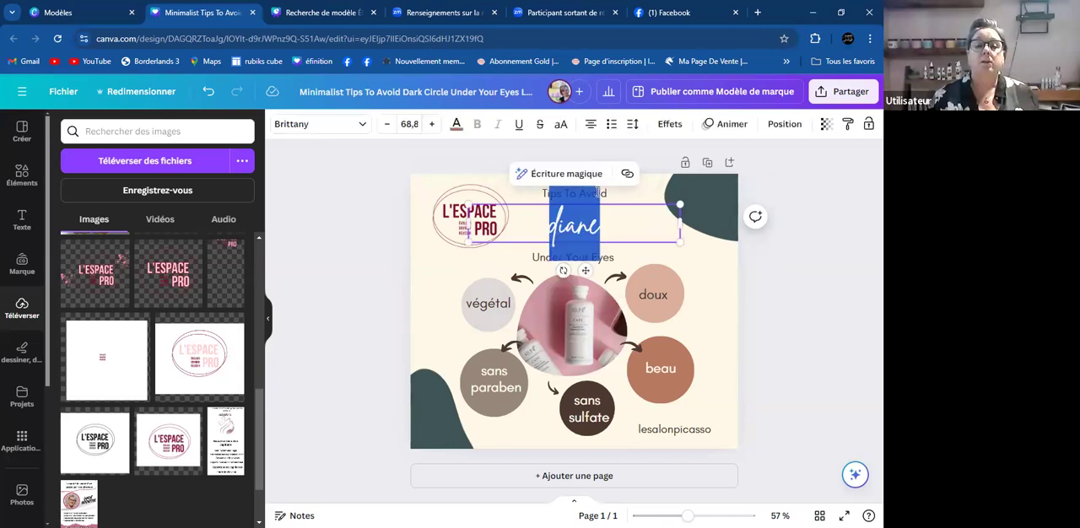
pyautogui.click(609, 194)
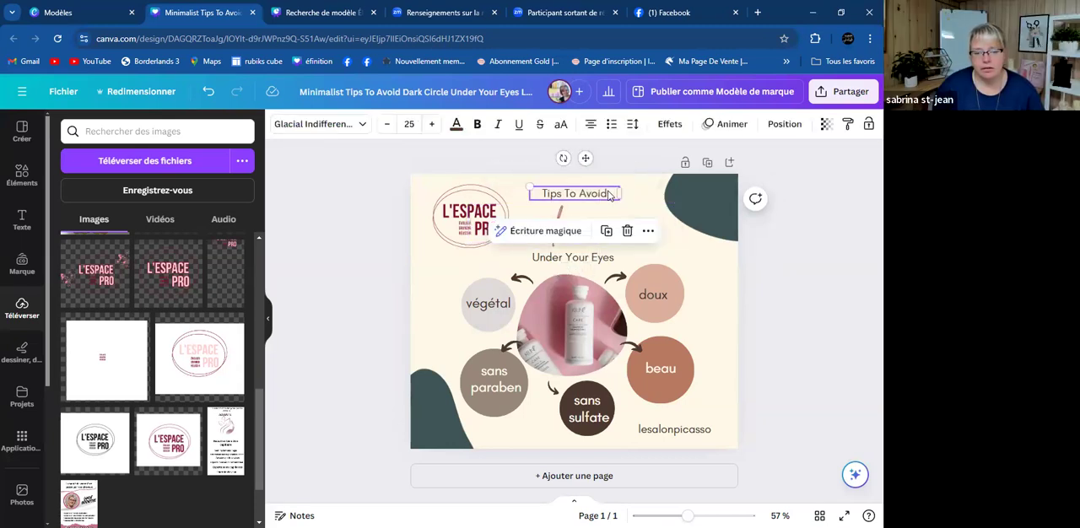
pyautogui.click(600, 191)
pyautogui.write('Natheli')
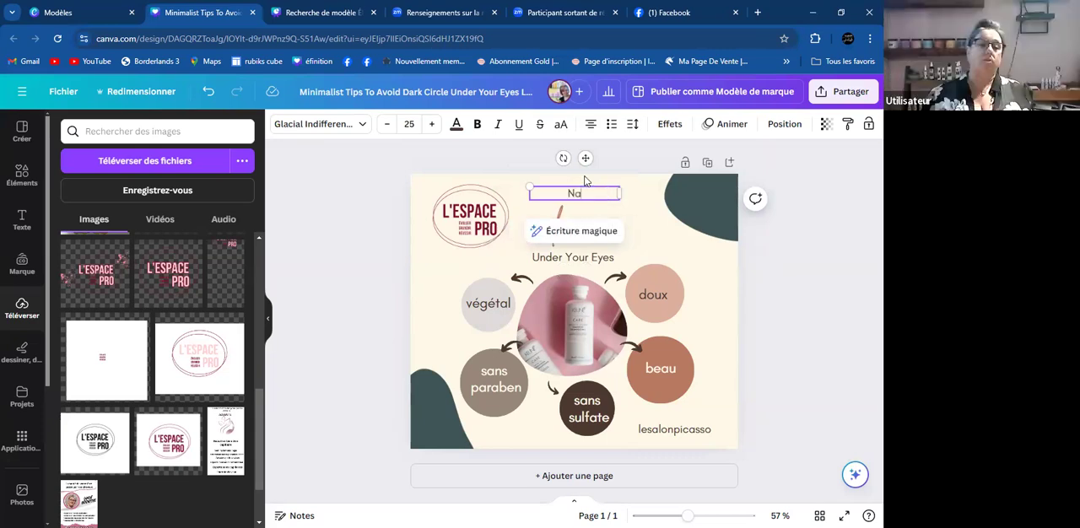
pyautogui.press('BackSpace')
pyautogui.press('BackSpace')
pyautogui.press('BackSpace')
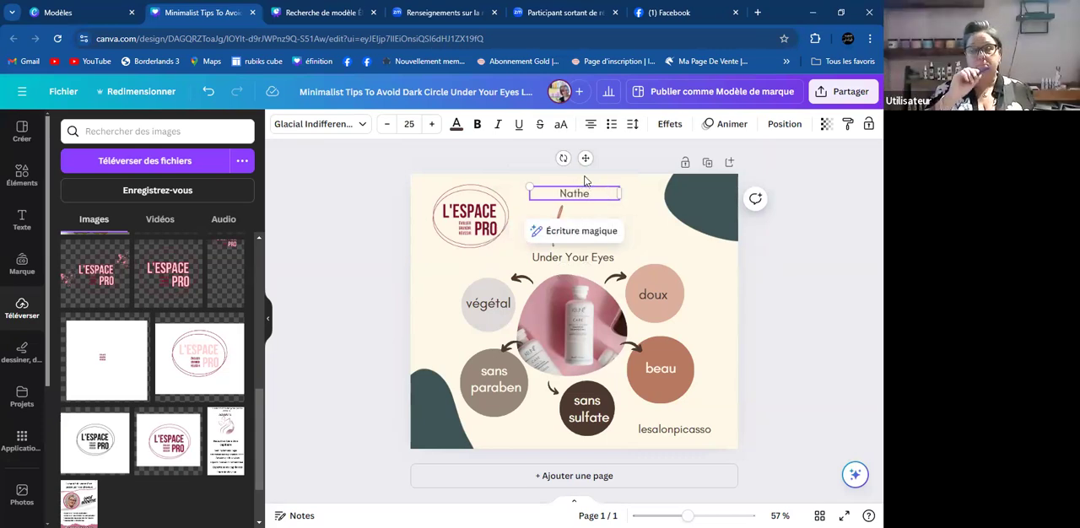
pyautogui.write('alie')
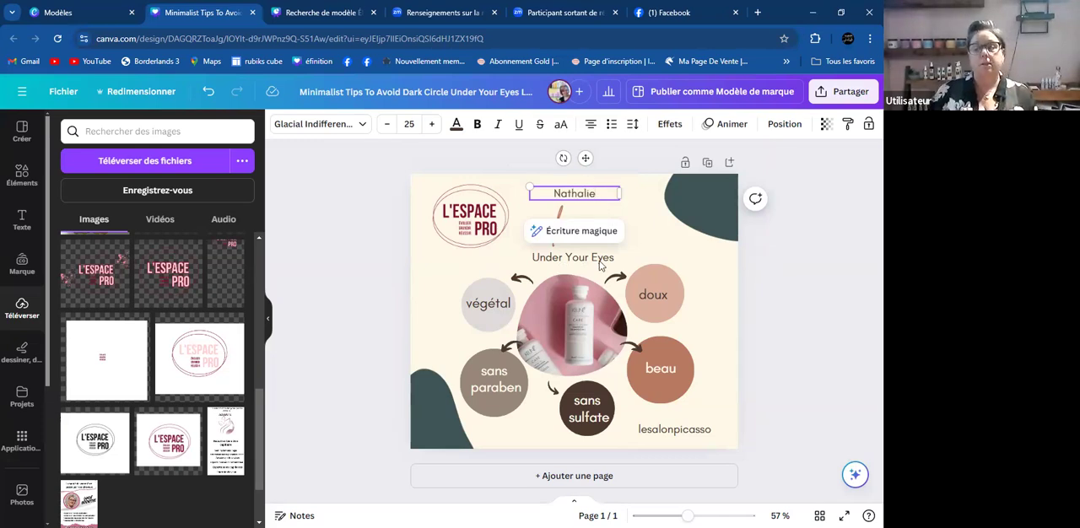
# - Replace the "Under Your Eyes" text below the script title with another participant's first name
pyautogui.click(599, 262)
pyautogui.click(599, 257)
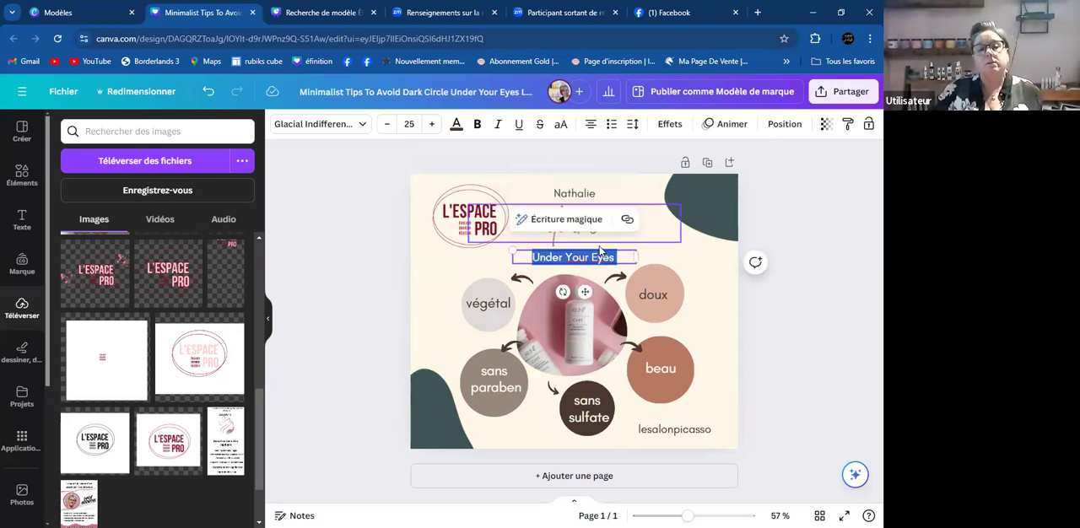
pyautogui.write('Véronique')
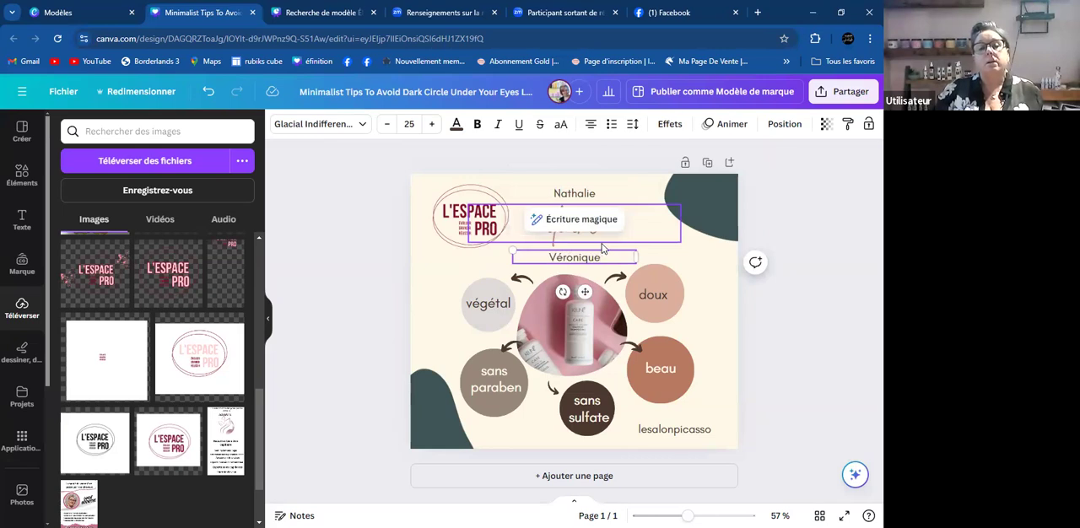
pyautogui.click(764, 206)
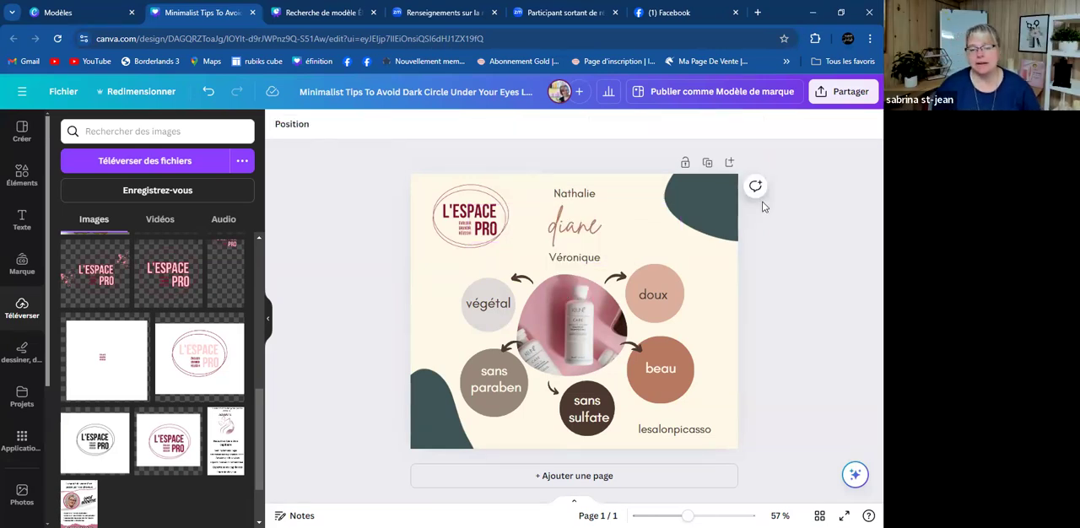
# - Delete the first name on the line below the script title
pyautogui.click(604, 253)
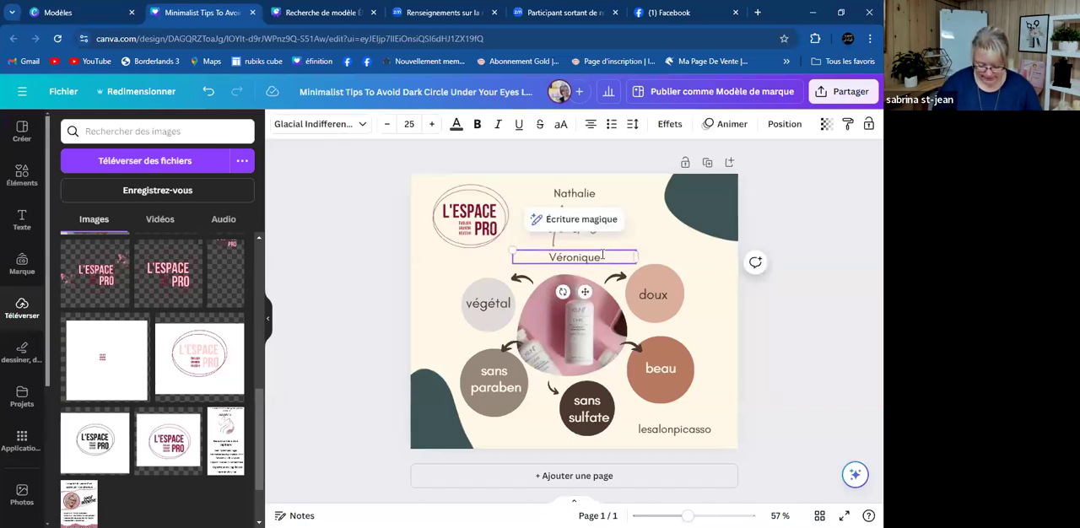
pyautogui.press('BackSpace')
pyautogui.press('BackSpace')
pyautogui.press('BackSpace')
pyautogui.press('BackSpace')
pyautogui.press('BackSpace')
pyautogui.press('BackSpace')
pyautogui.press('BackSpace')
pyautogui.press('BackSpace')
pyautogui.press('BackSpace')
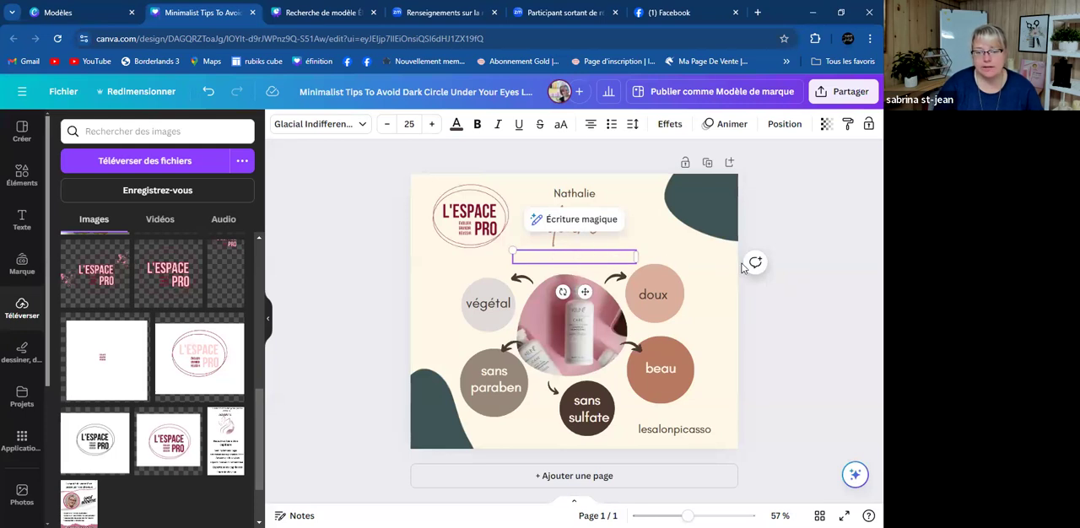
pyautogui.write('diane')
pyautogui.click(837, 244)
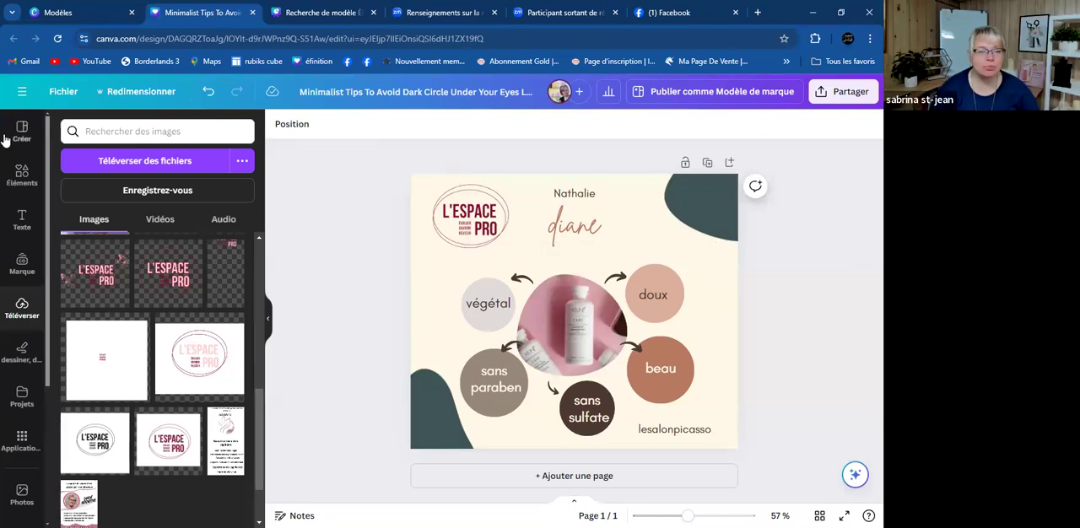
# - Search the elements library for "minimalist" and display all matching graphics
pyautogui.click(21, 169)
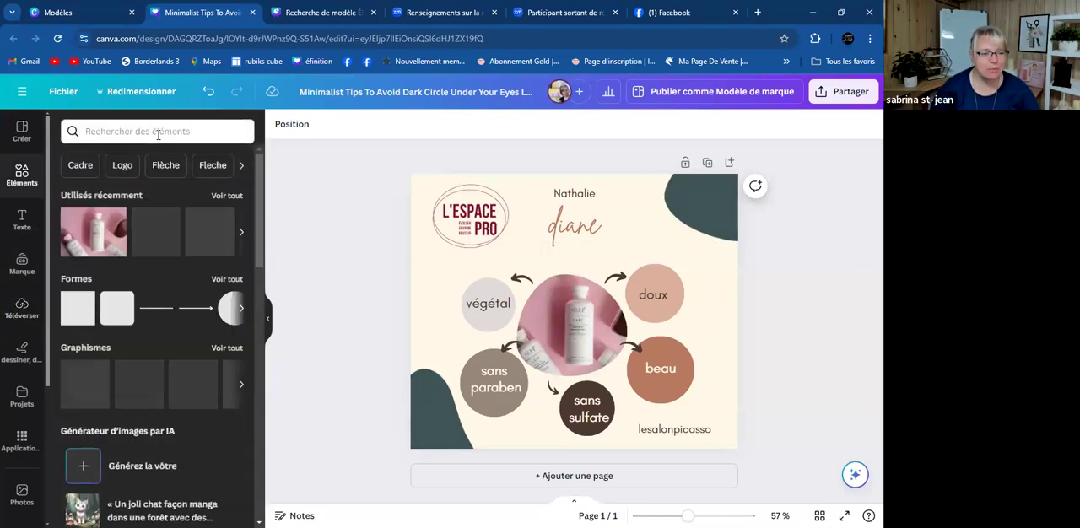
pyautogui.click(156, 133)
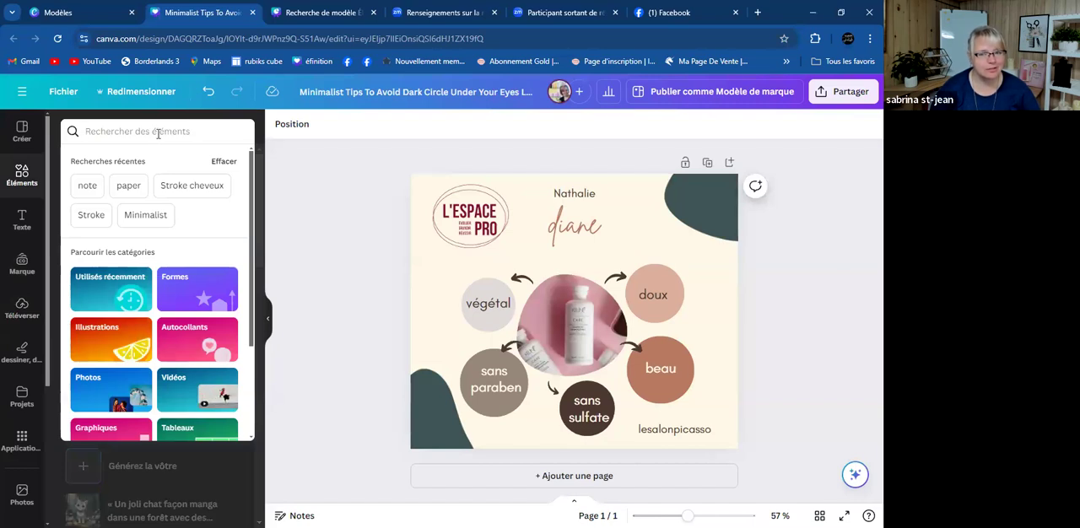
pyautogui.click(170, 134)
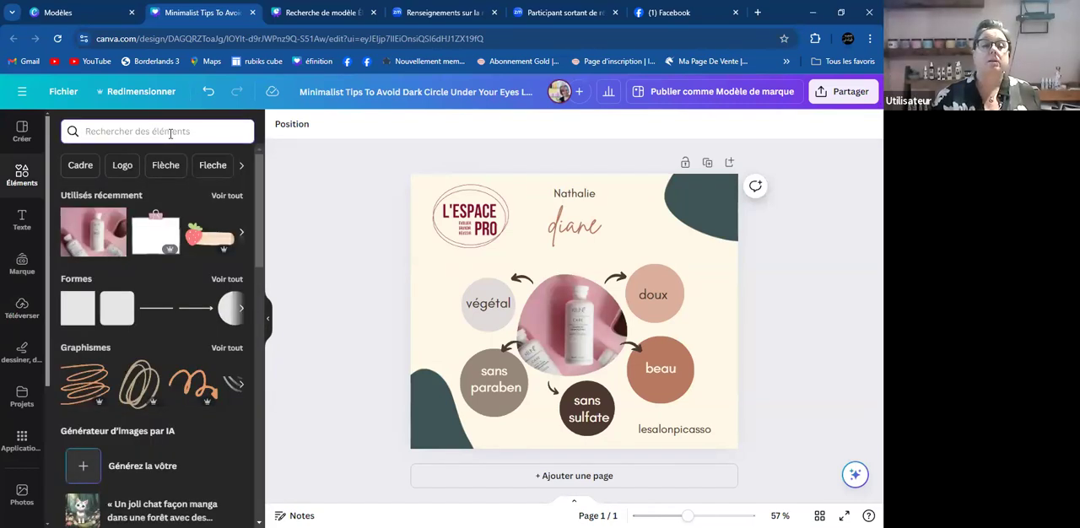
pyautogui.write('minimalist')
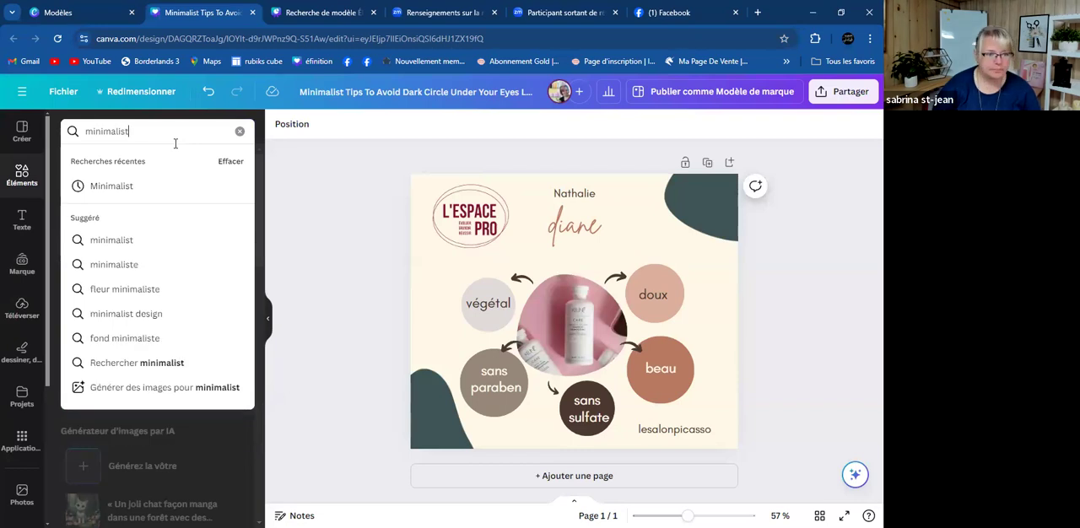
pyautogui.press('Return')
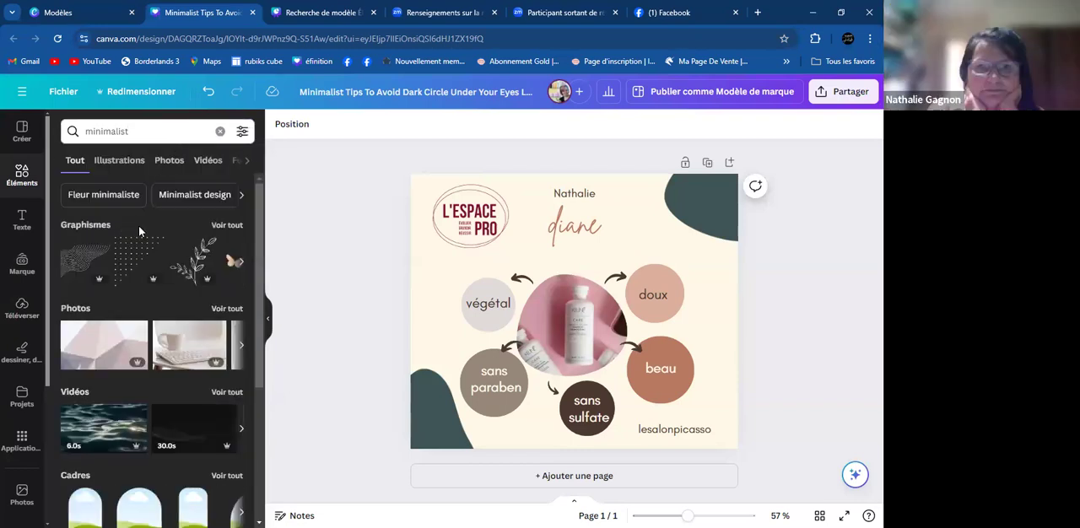
pyautogui.click(226, 226)
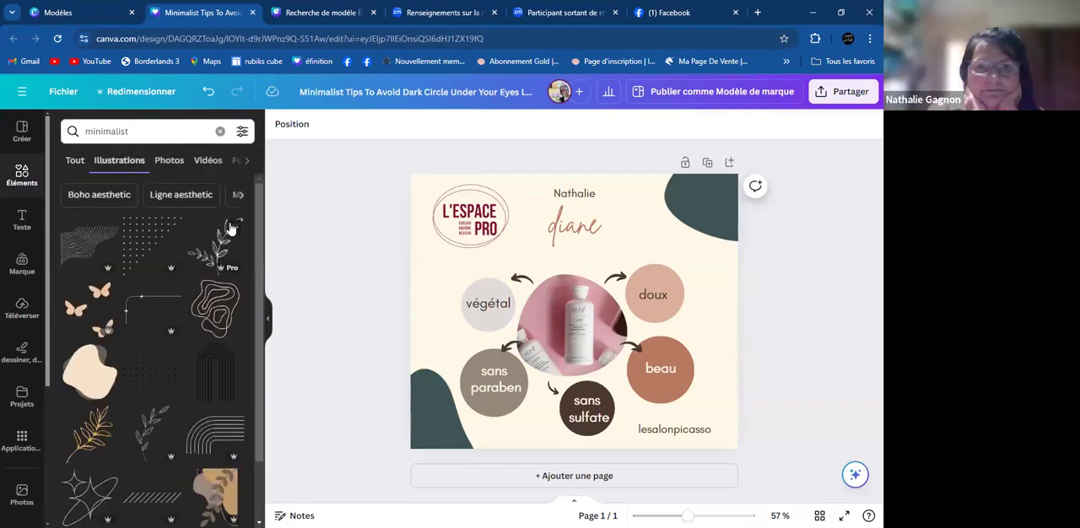
# - Add the leafy branch line illustration and place it over the dark green shape in the design's lower-left corner
pyautogui.click(220, 234)
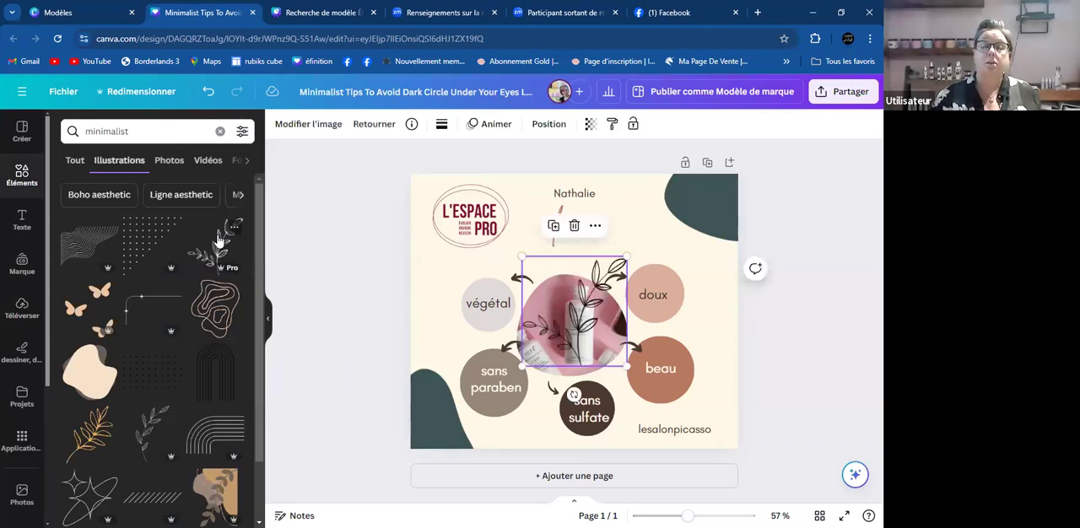
pyautogui.moveTo(600, 280); pyautogui.dragTo(442, 376)
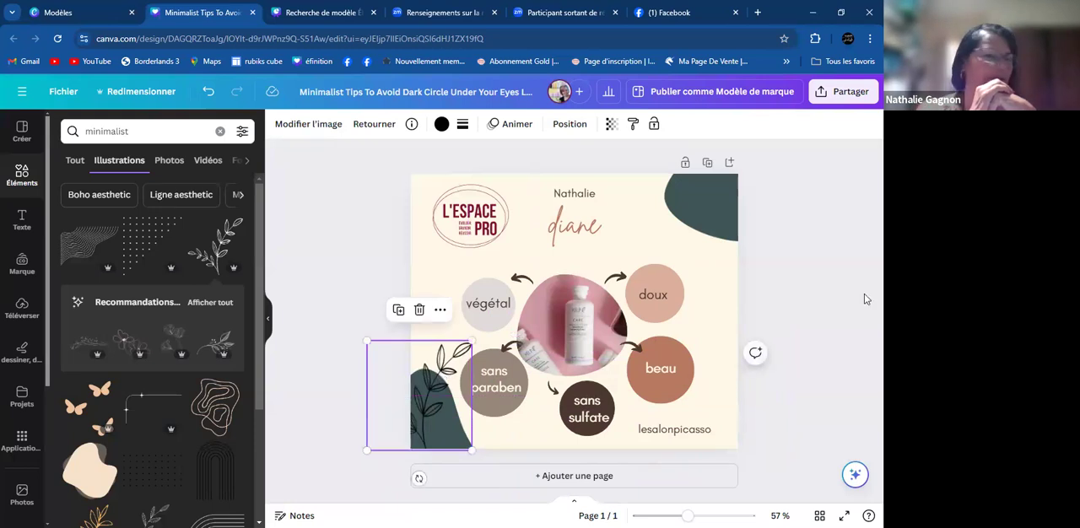
pyautogui.click(833, 273)
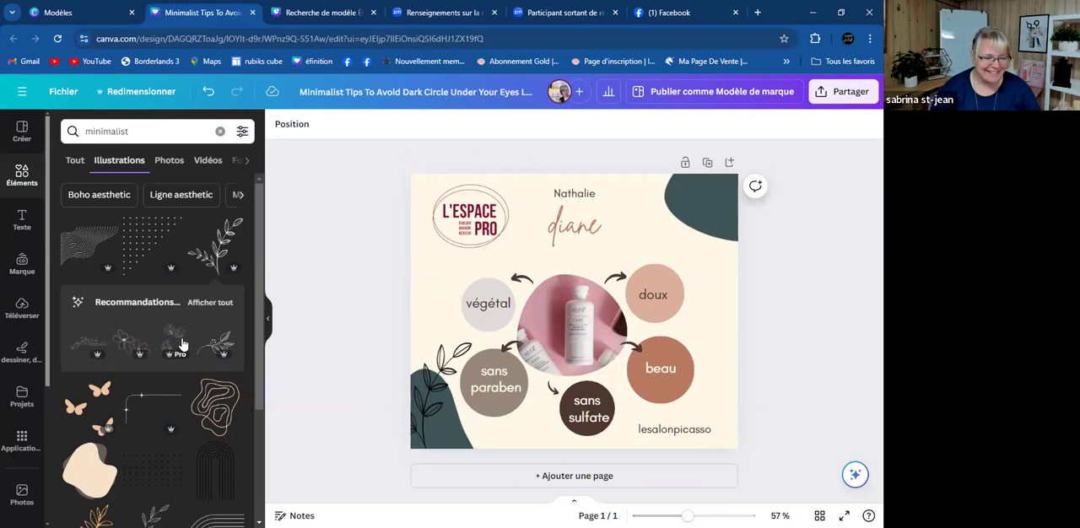
# - Add the recommended berry branch illustration, place it over the dark green shape in the design's upper-right corner and tilt it
pyautogui.click(211, 353)
pyautogui.moveTo(586, 327); pyautogui.dragTo(686, 207)
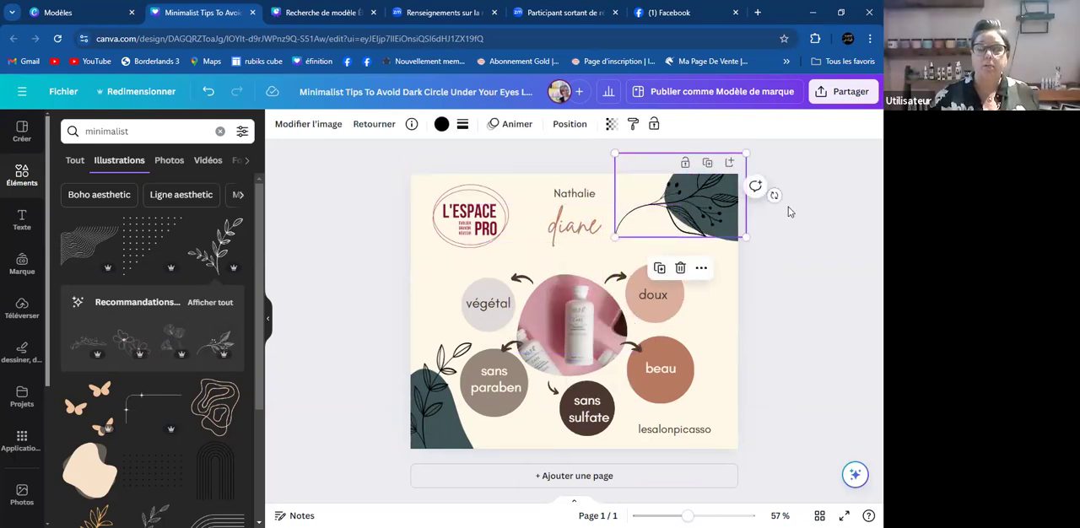
pyautogui.moveTo(774, 196); pyautogui.dragTo(774, 294)
pyautogui.click(682, 218)
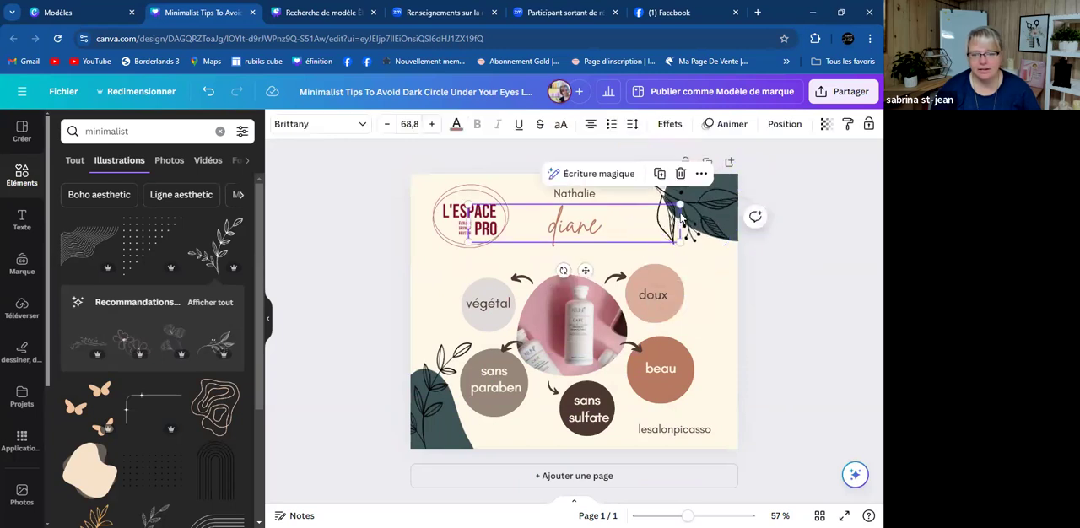
pyautogui.click(654, 193)
pyautogui.moveTo(655, 193); pyautogui.dragTo(654, 186)
pyautogui.click(779, 218)
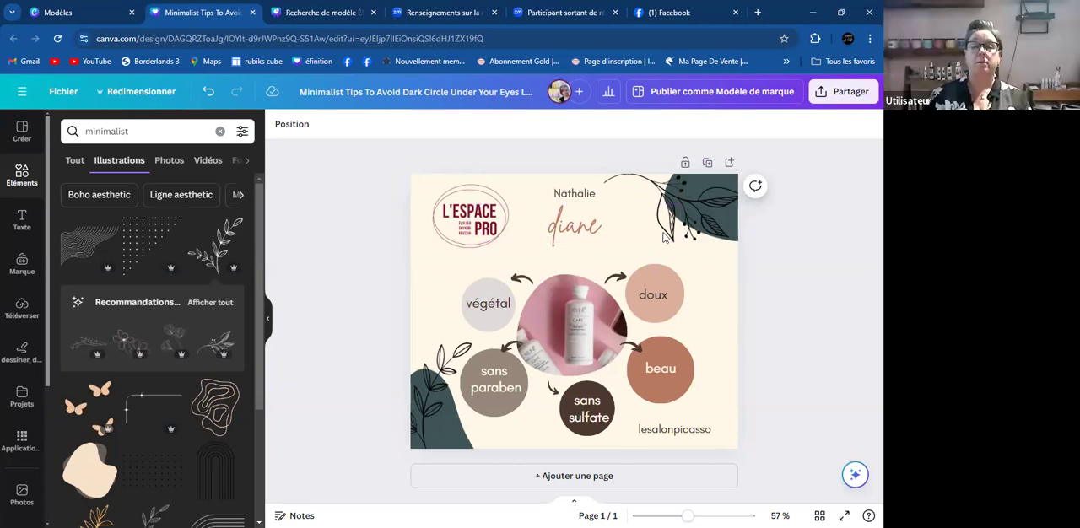
# - Rotate the berry branch again and adjust its position over the upper-right dark green shape
pyautogui.click(669, 196)
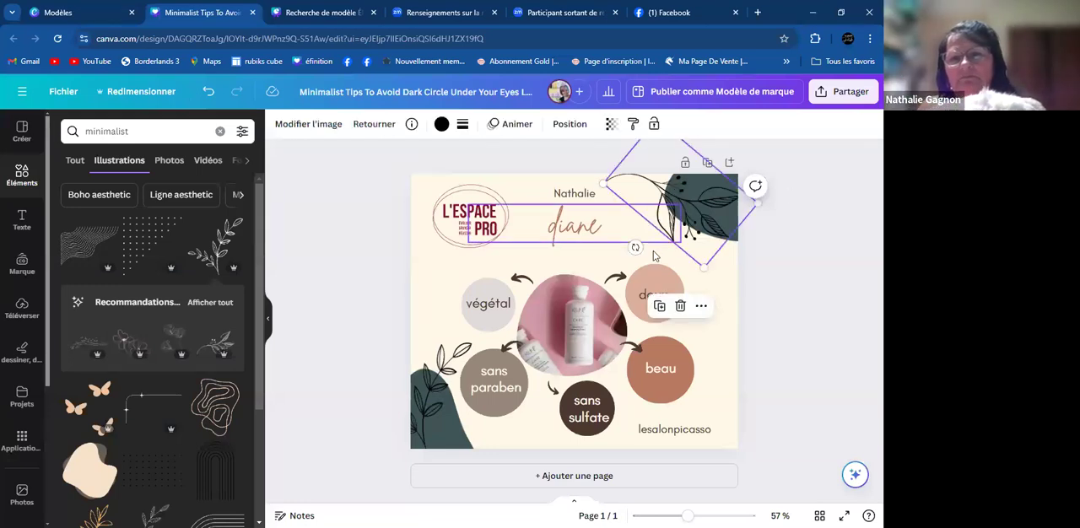
pyautogui.moveTo(635, 247); pyautogui.dragTo(732, 190)
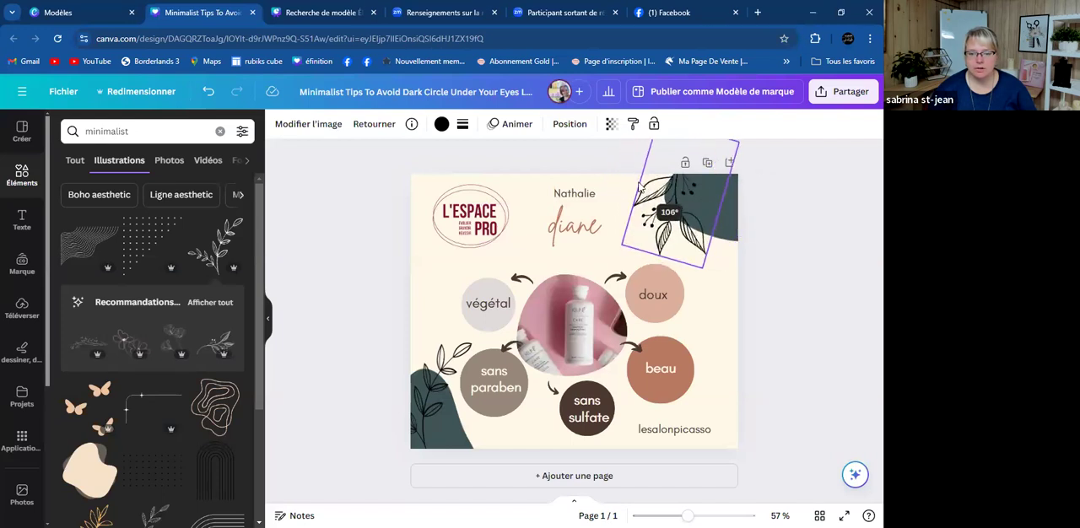
pyautogui.moveTo(680, 221); pyautogui.dragTo(683, 220)
pyautogui.click(826, 234)
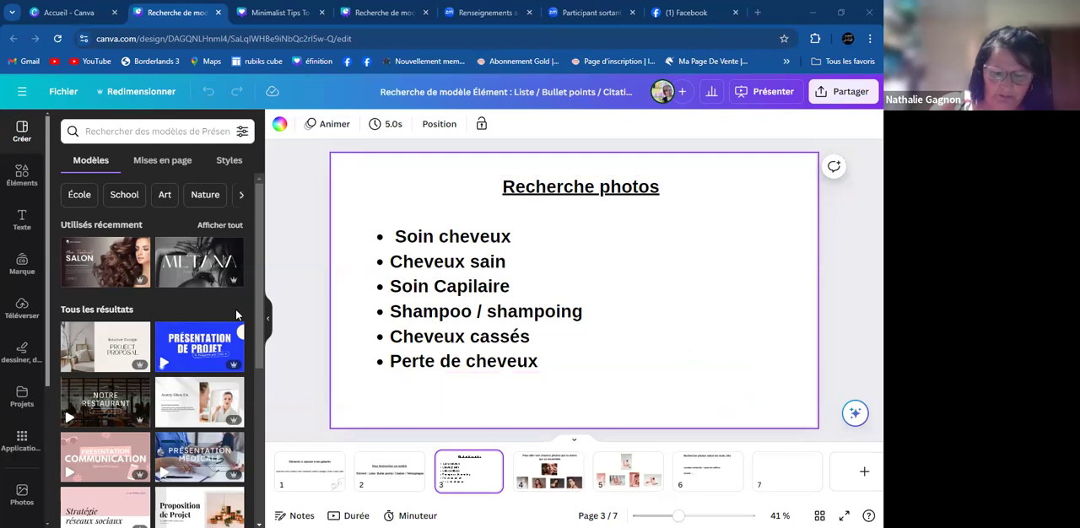
# - Open the photo library on blank page 7 and consult the photo search keyword list on page 3
pyautogui.click(780, 473)
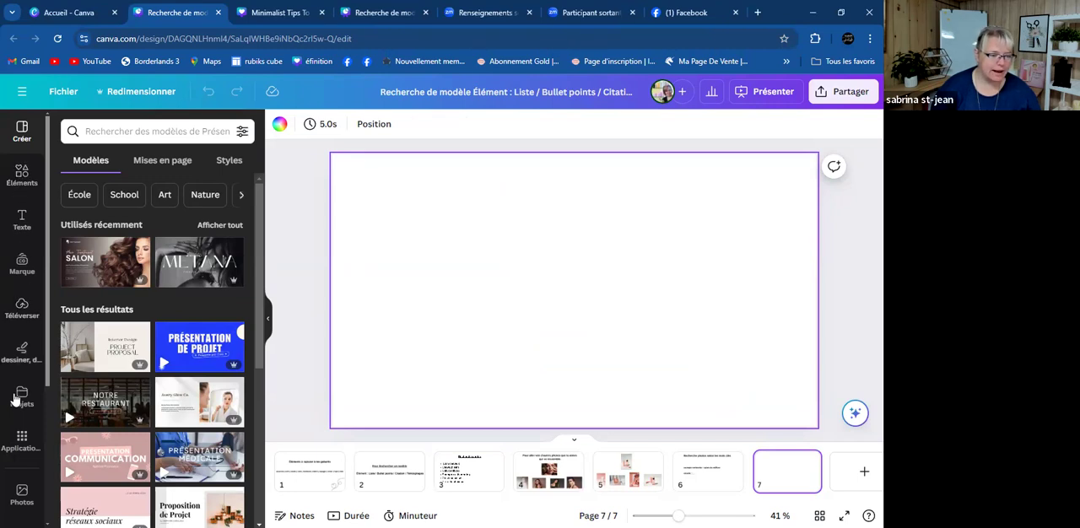
pyautogui.scroll(-3, 20, 380)
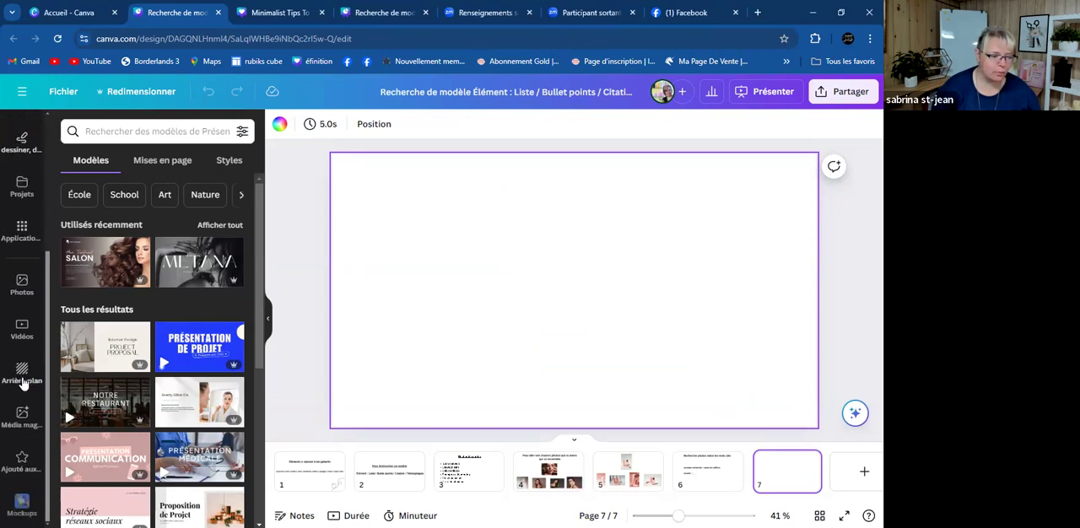
pyautogui.click(19, 287)
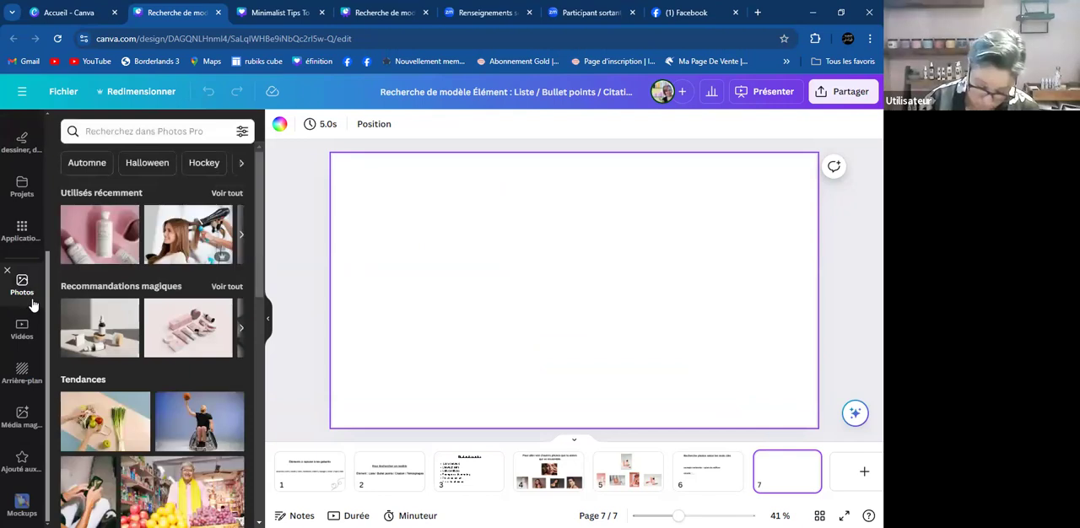
pyautogui.click(144, 133)
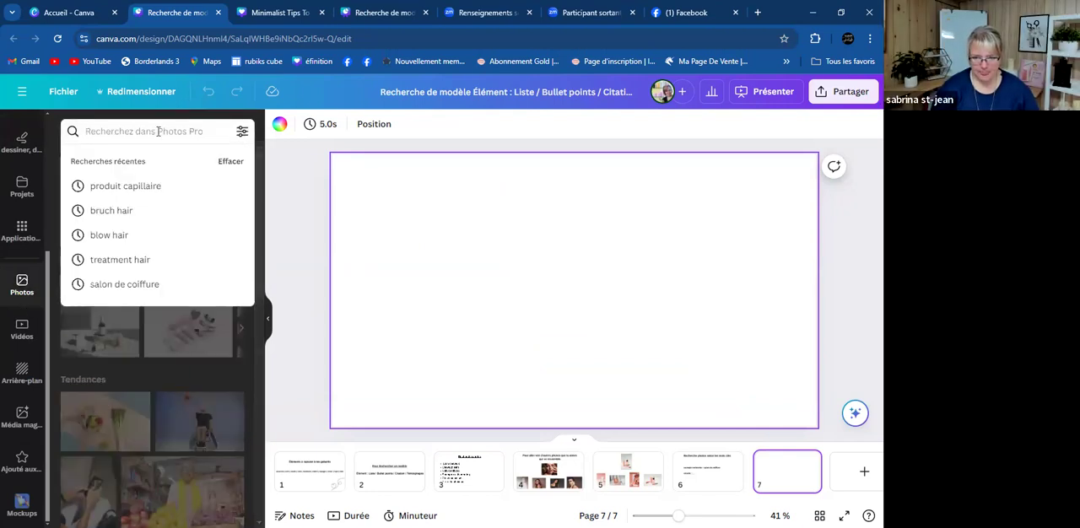
pyautogui.click(480, 478)
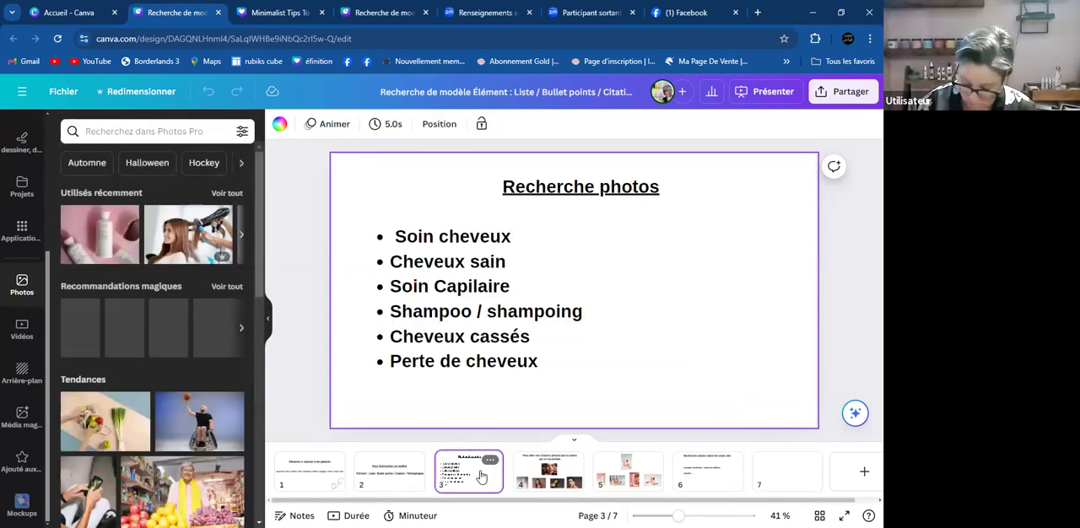
pyautogui.click(796, 463)
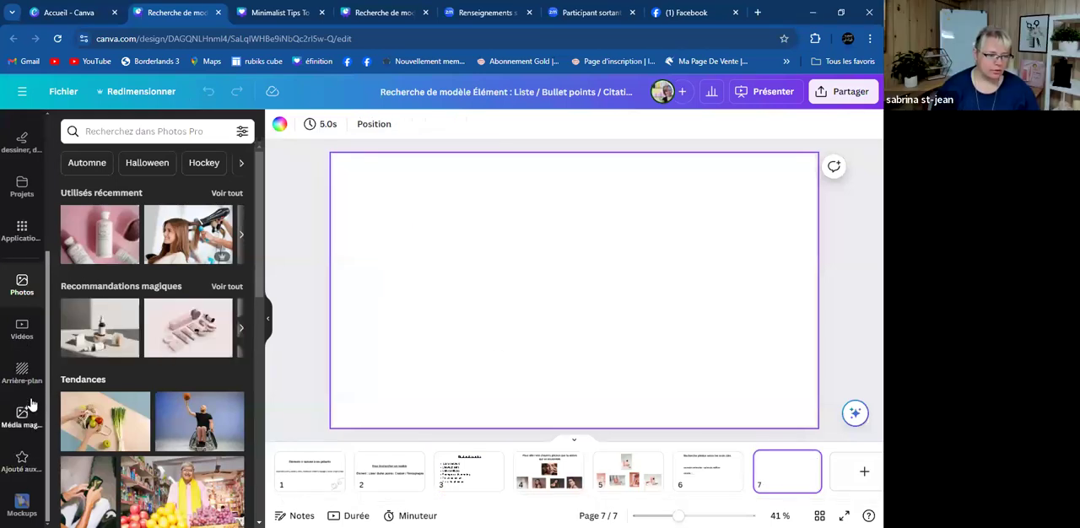
pyautogui.click(143, 131)
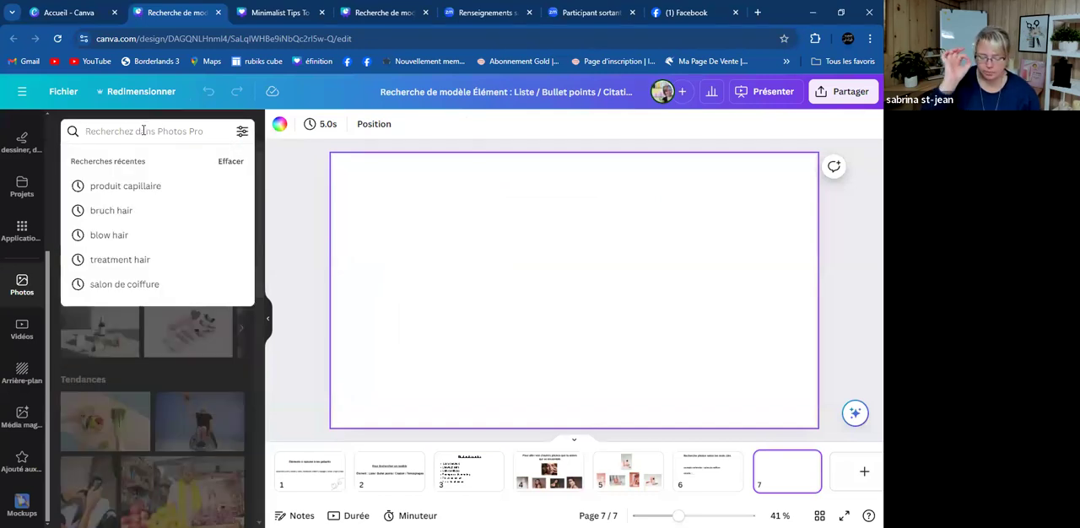
pyautogui.write('soi')
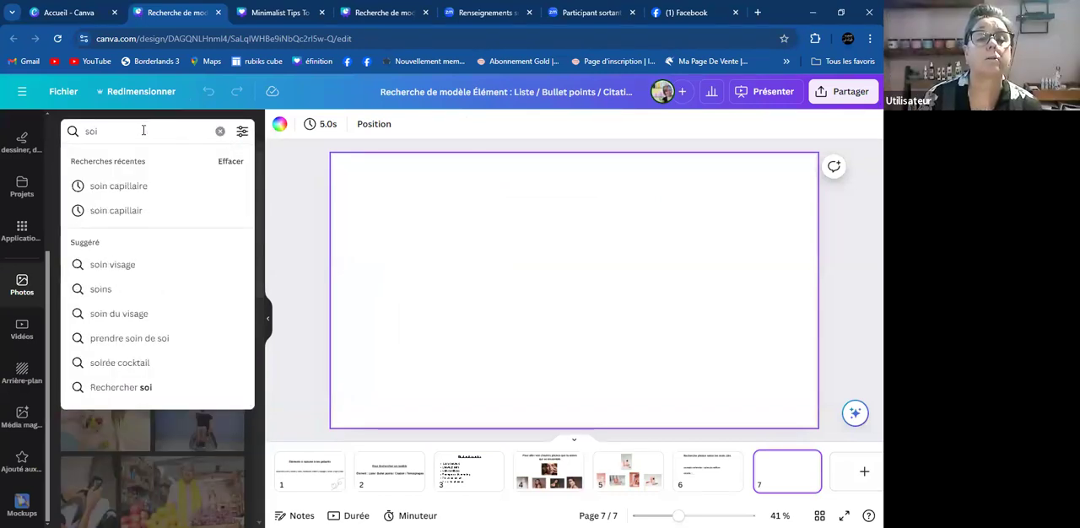
pyautogui.write('n')
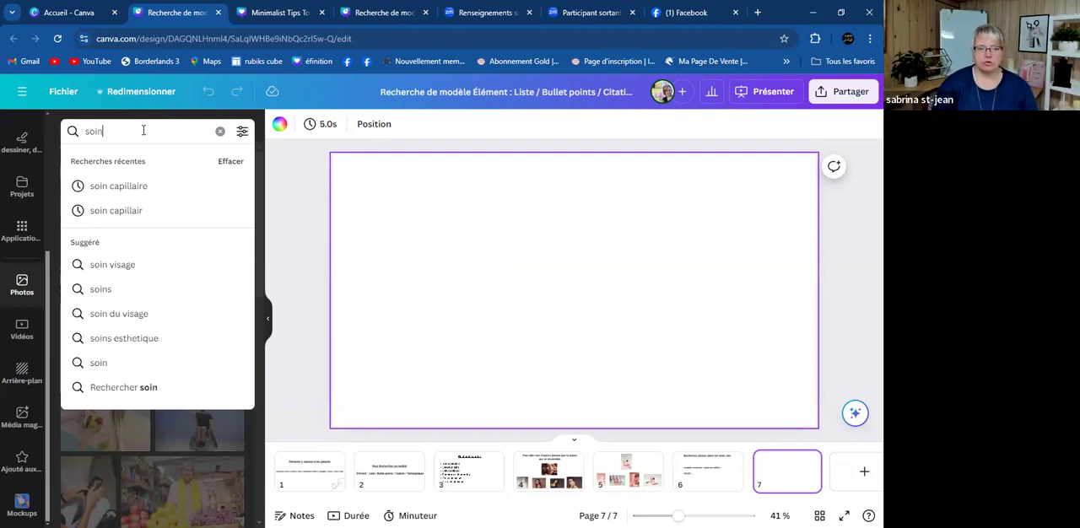
pyautogui.click(463, 472)
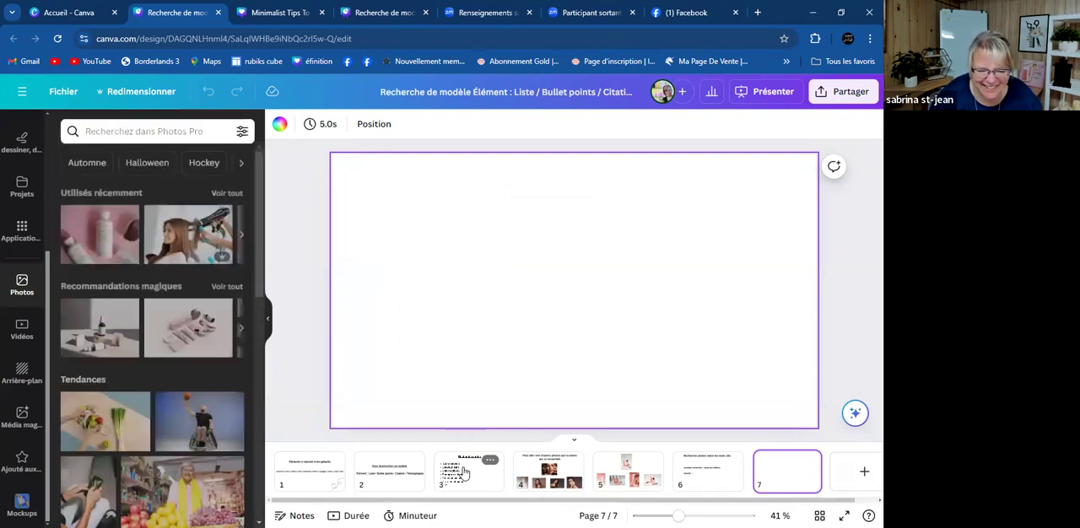
pyautogui.click(788, 470)
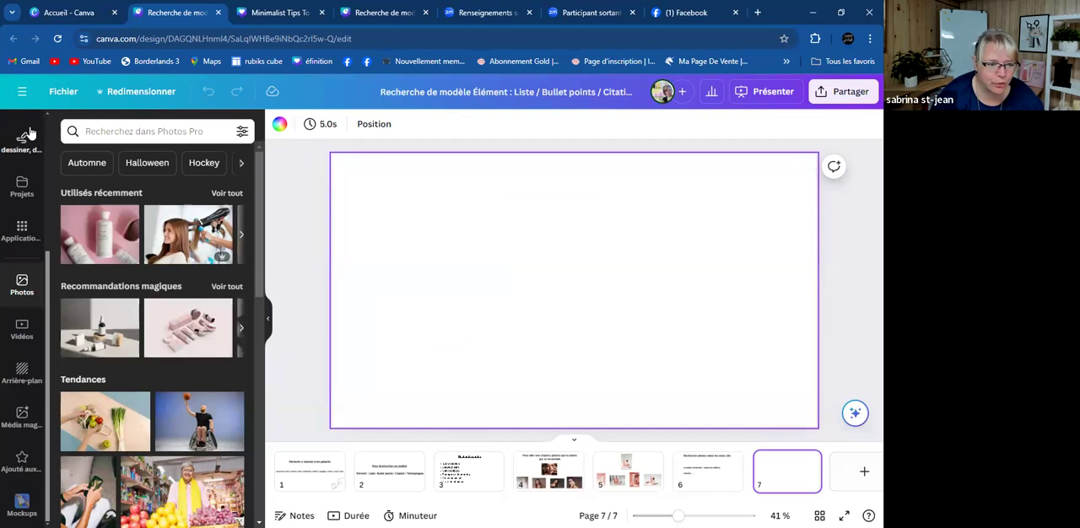
# - Search the photo library for "soin cheveux"
pyautogui.click(108, 127)
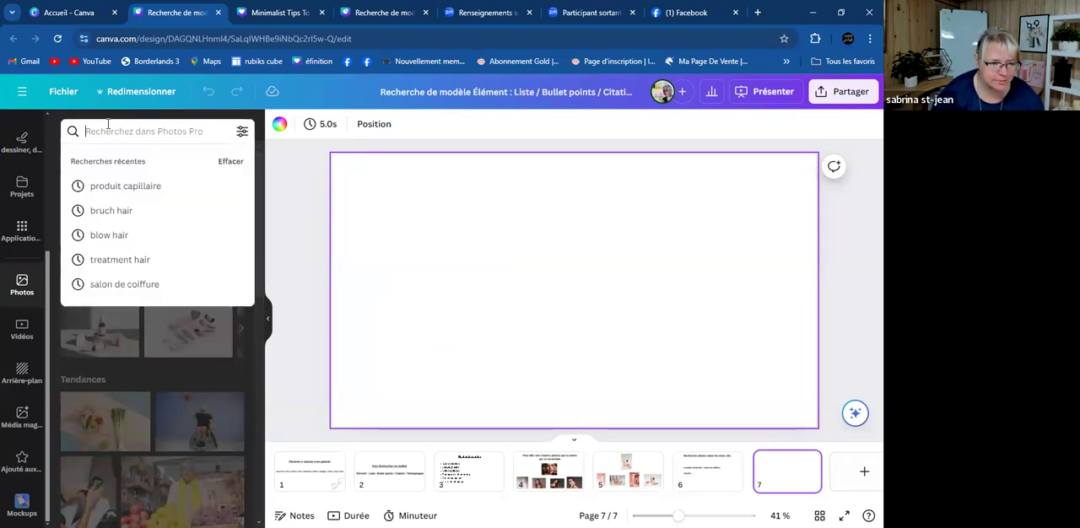
pyautogui.write('soin che')
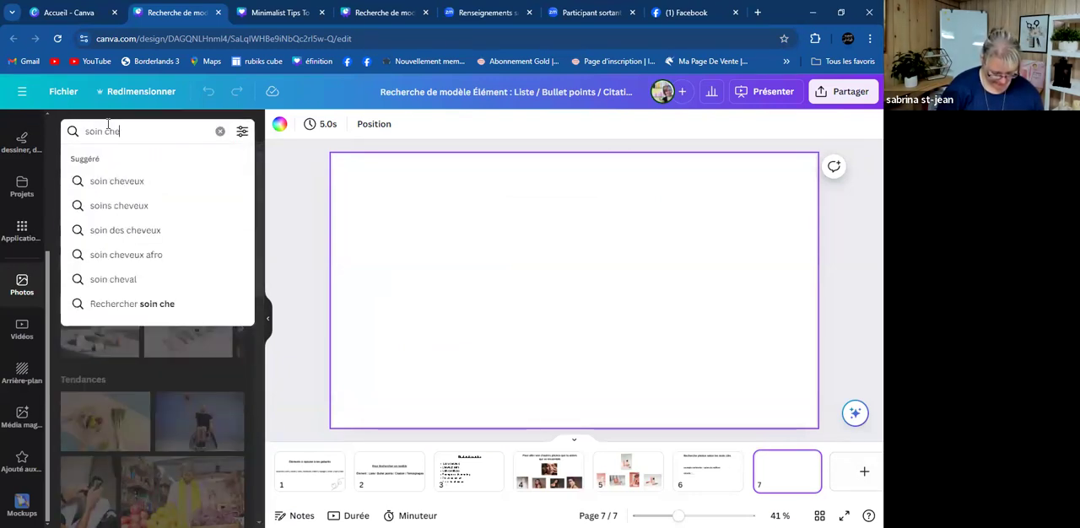
pyautogui.write('veux')
pyautogui.press('Return')
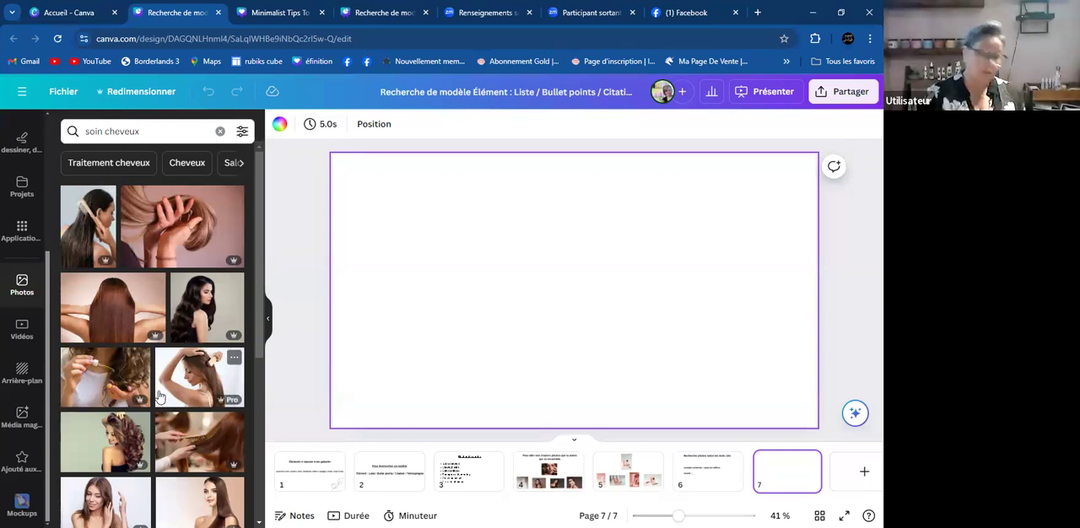
# - Preview the blonde damaged-versus-healthy hair photo and the half-straight, half-wavy dark hair portrait on page 7, removing each
pyautogui.scroll(-2, 160, 391)
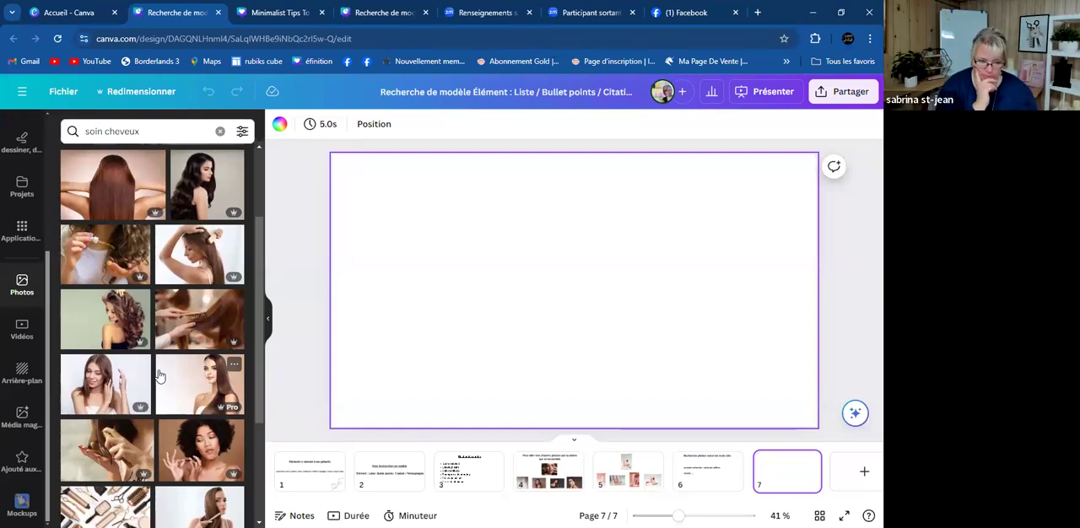
pyautogui.scroll(-3, 160, 375)
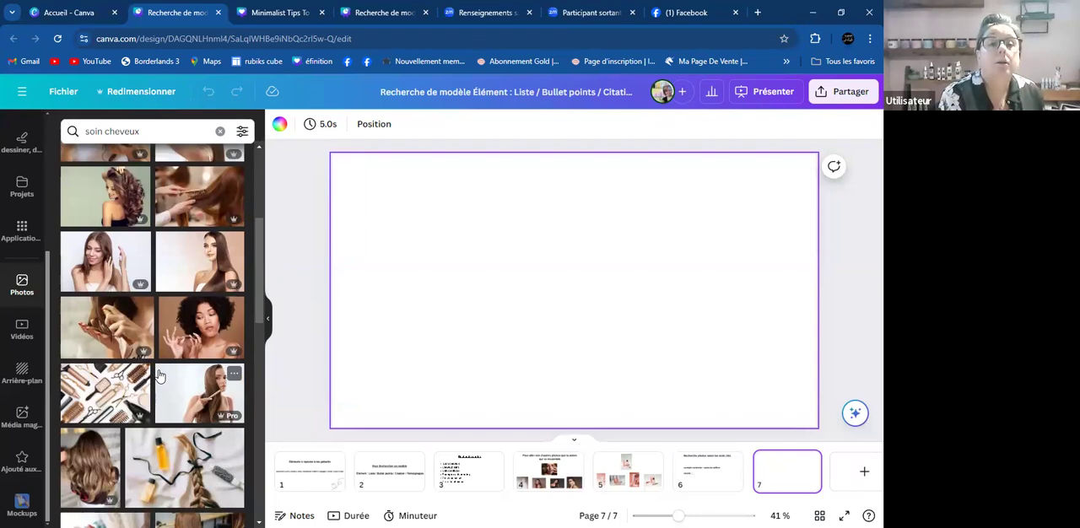
pyautogui.scroll(-4, 160, 375)
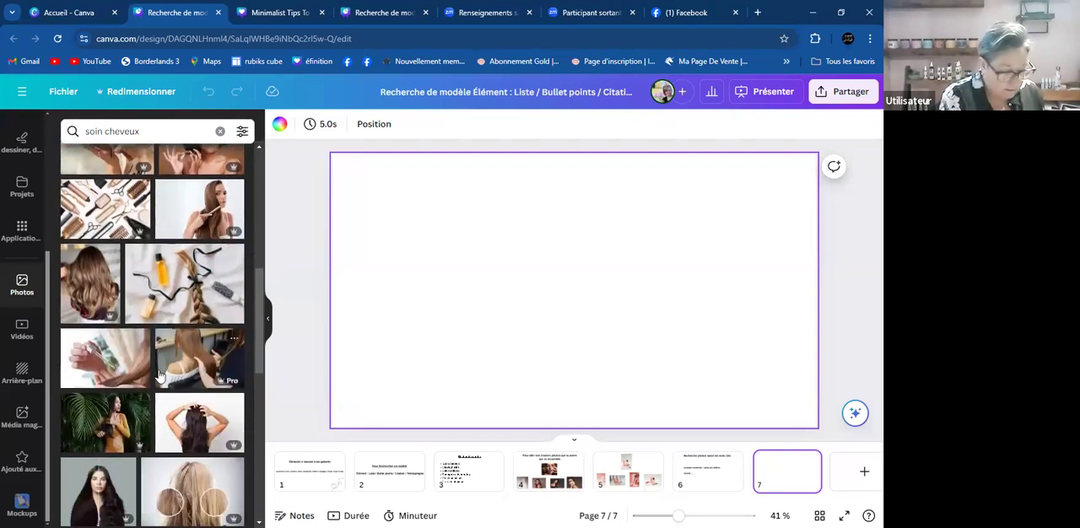
pyautogui.scroll(-4, 169, 363)
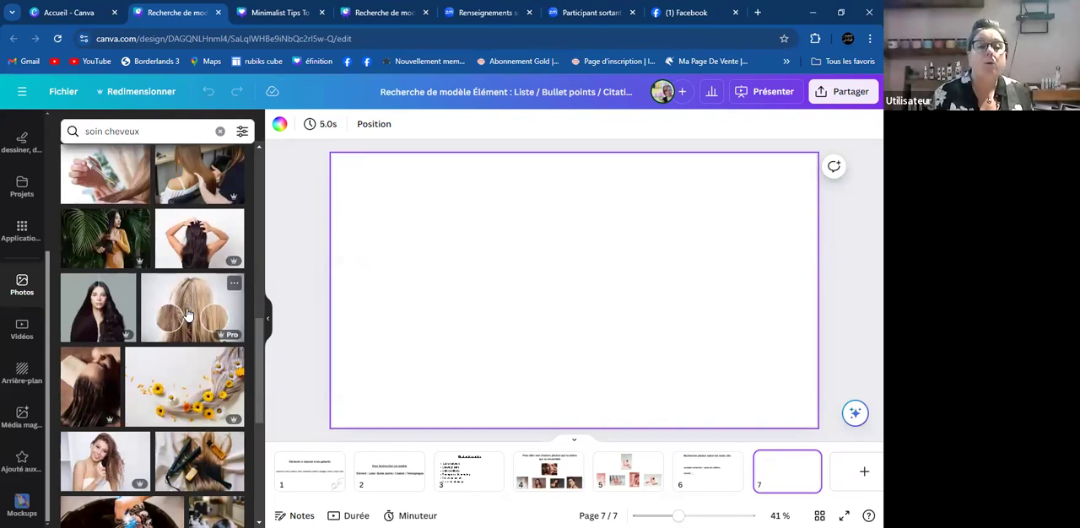
pyautogui.click(187, 314)
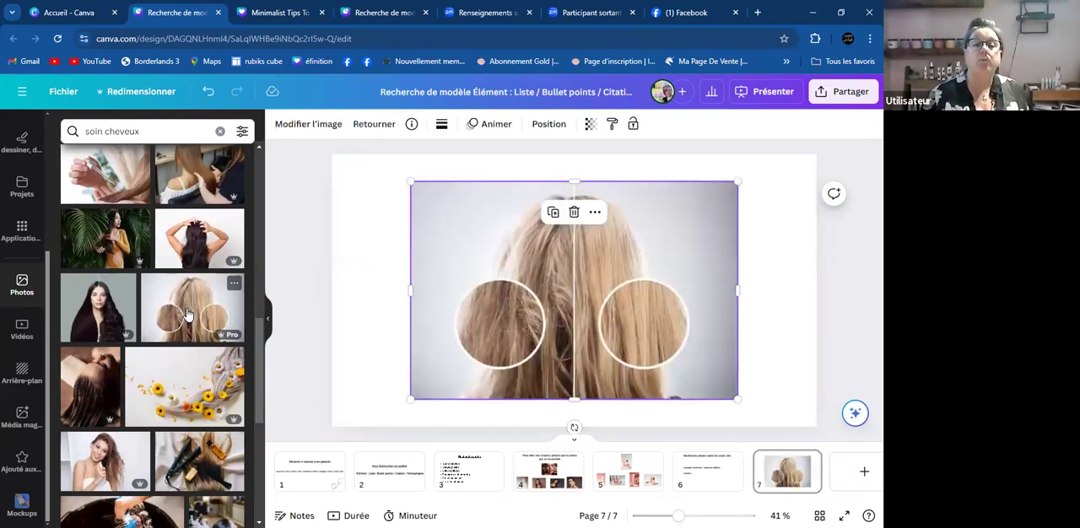
pyautogui.press('Delete')
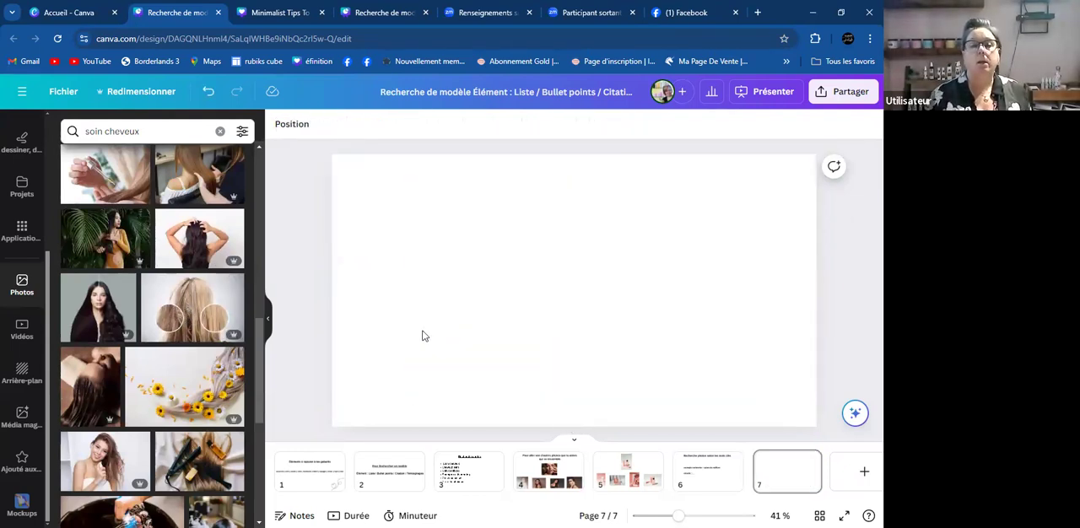
pyautogui.click(74, 327)
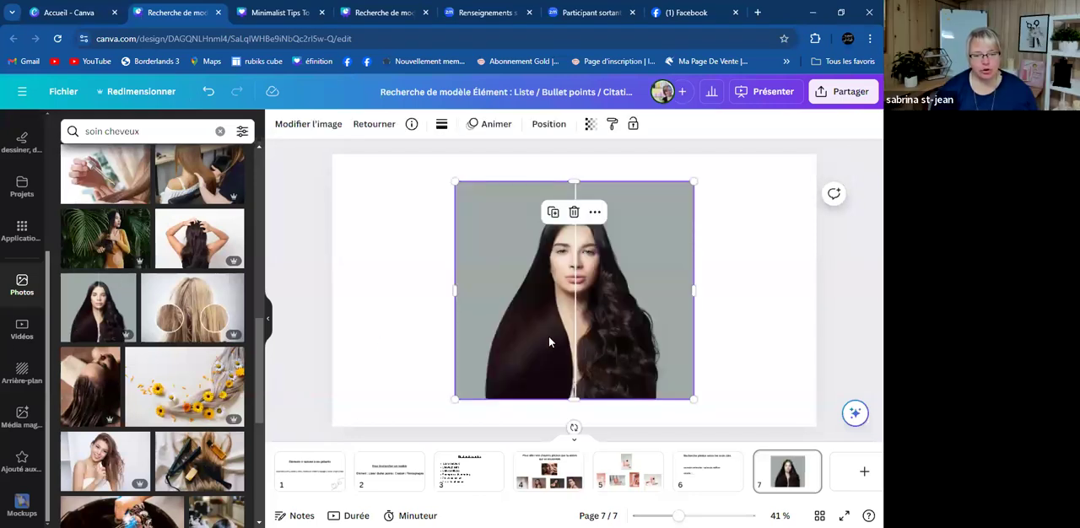
pyautogui.press('Delete')
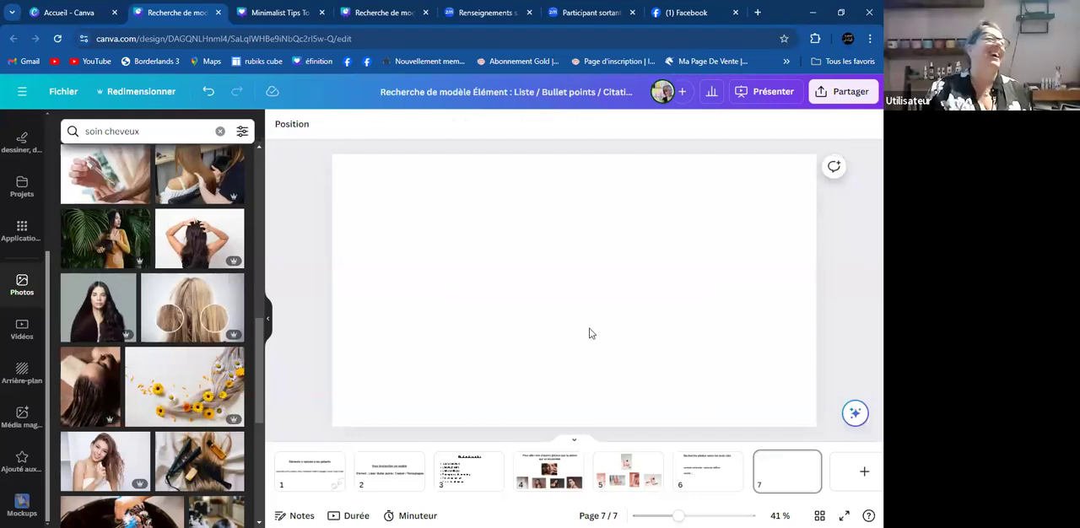
# - Preview the hair-washing photo and the heart-shaped hair photo with the white bottle on page 7, removing each
pyautogui.scroll(-3, 180, 340)
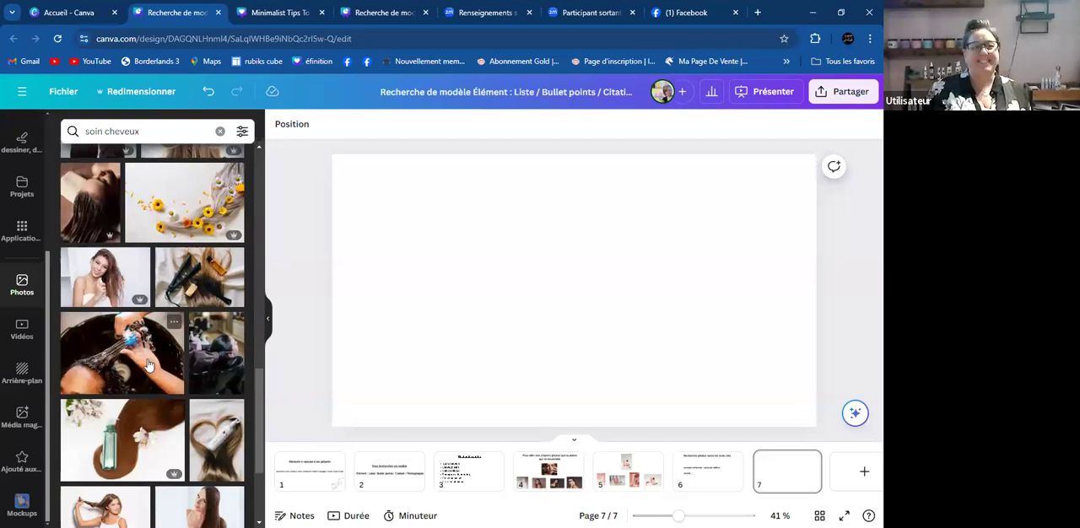
pyautogui.click(148, 363)
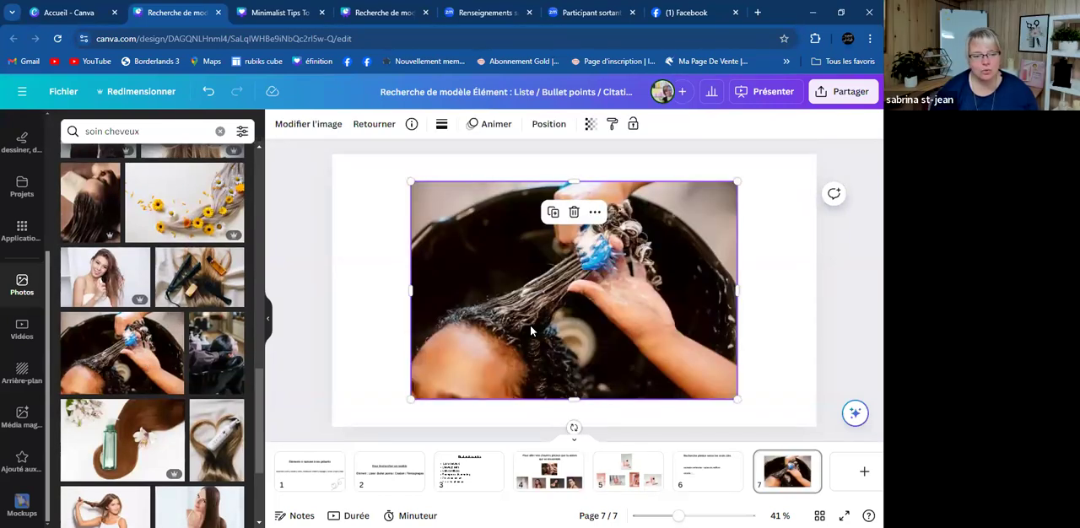
pyautogui.press('Delete')
pyautogui.click(204, 443)
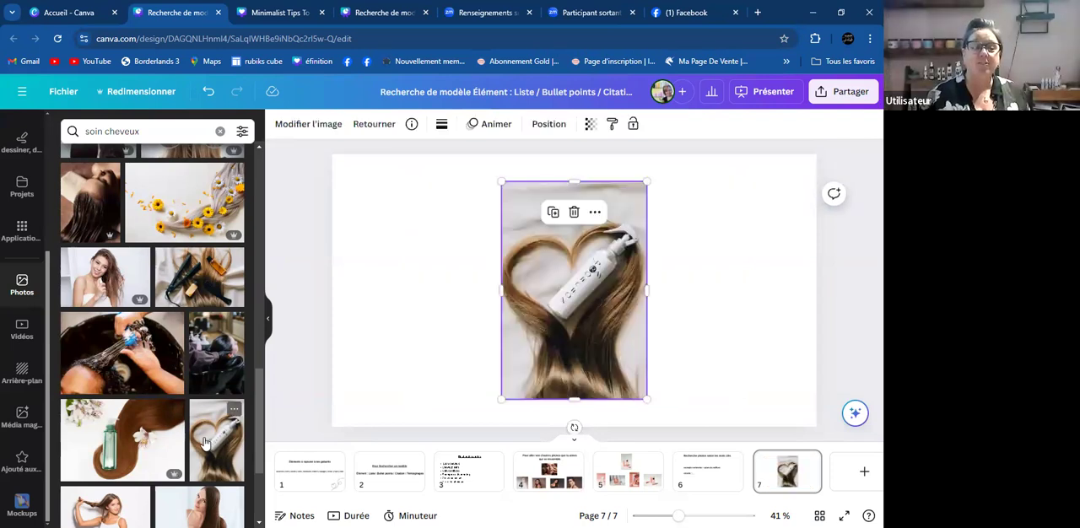
pyautogui.press('Delete')
# - Preview the photo of the green bottle with brown hair and white flowers on page 7, and remove it
pyautogui.click(112, 430)
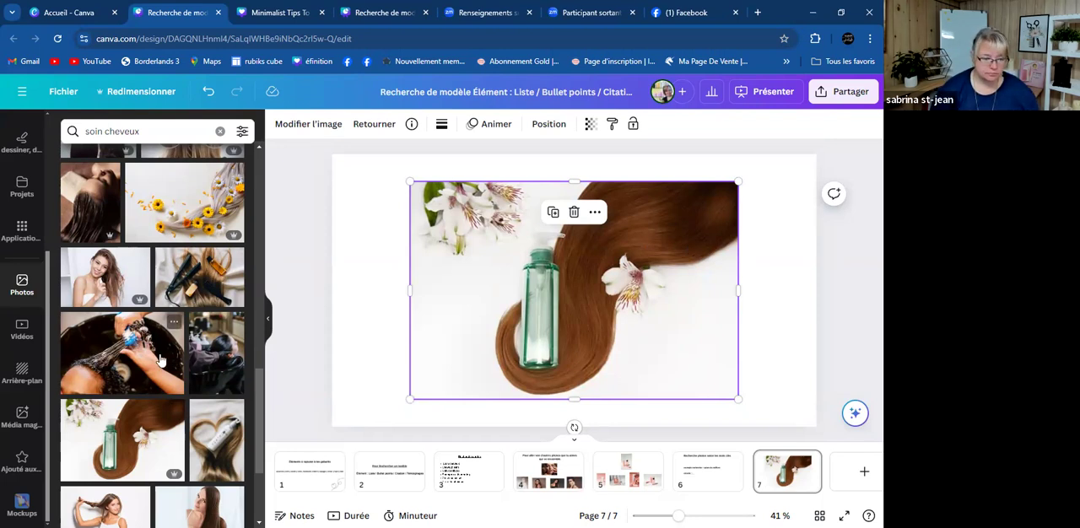
pyautogui.scroll(-2, 161, 358)
pyautogui.scroll(-2, 161, 355)
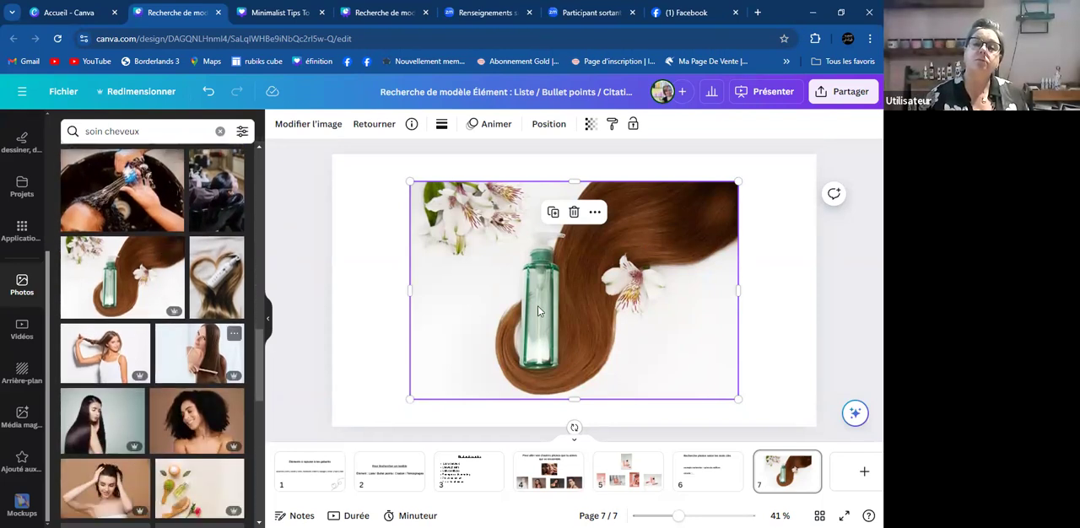
pyautogui.press('Delete')
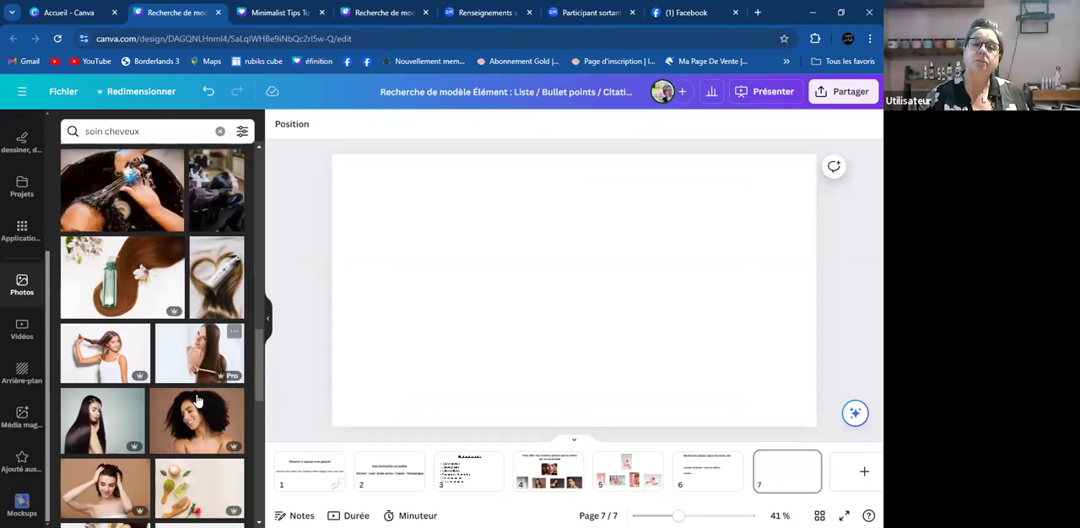
# - Preview the photos of the woman pulling her hair aside and the woman combing long hair on page 7, removing each
pyautogui.click(120, 360)
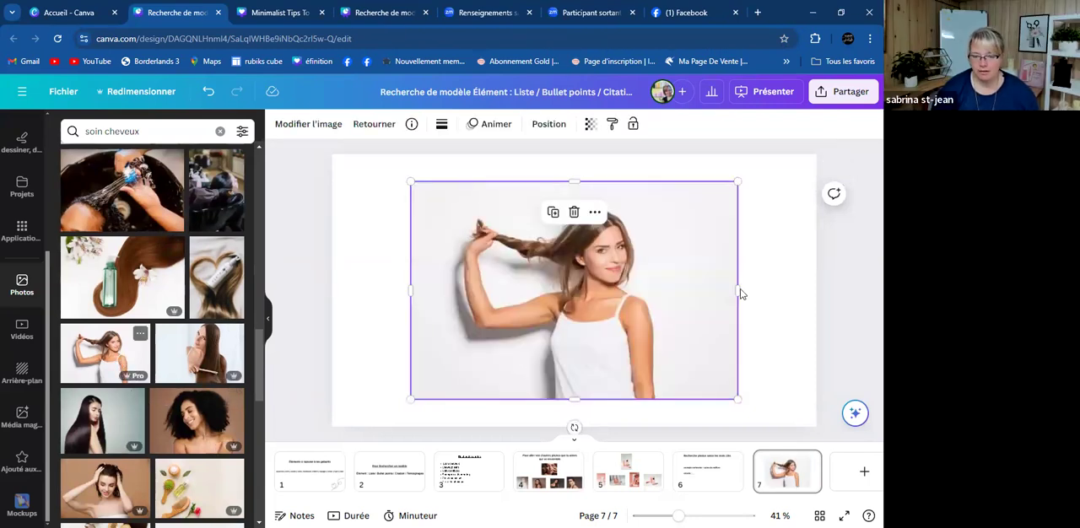
pyautogui.press('Delete')
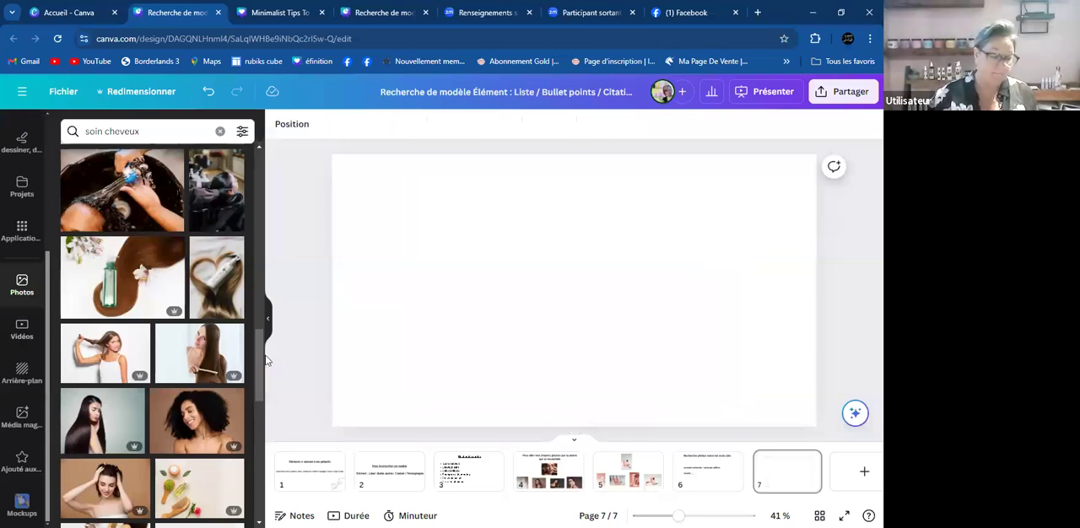
pyautogui.click(191, 346)
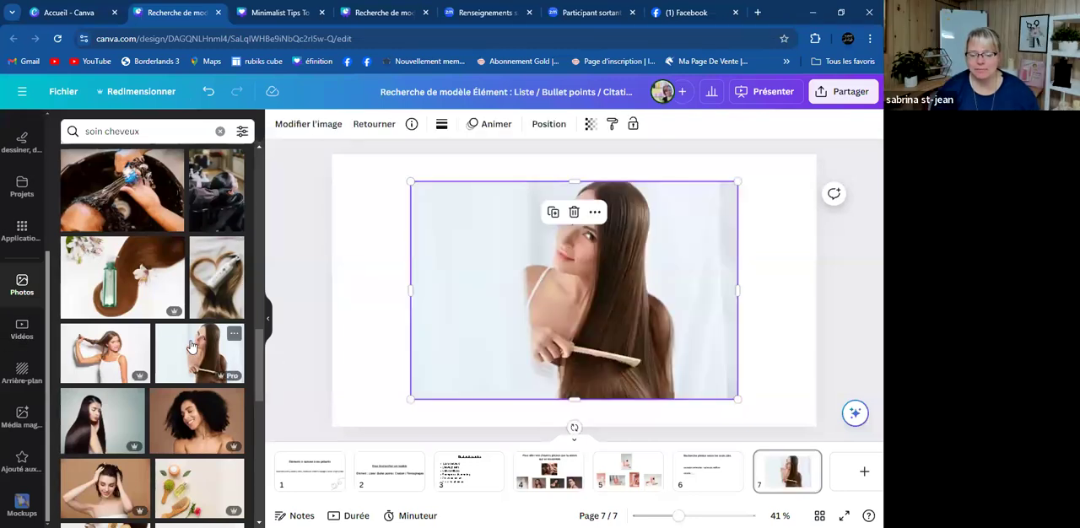
pyautogui.press('Delete')
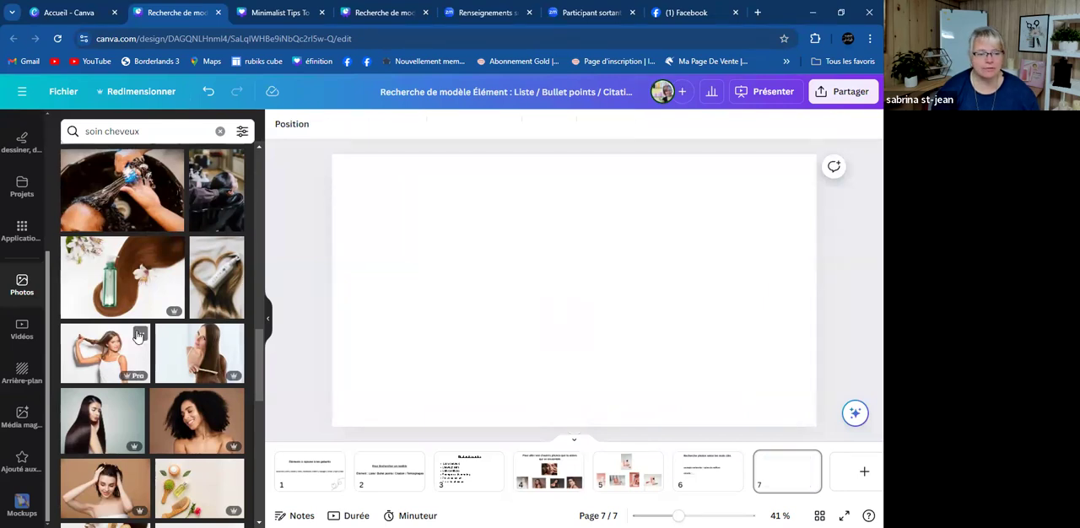
# - Preview the photo of the hairbrush, cream bowl and brown hair lock on page 7, and remove it
pyautogui.scroll(-2, 156, 327)
pyautogui.scroll(-2, 156, 327)
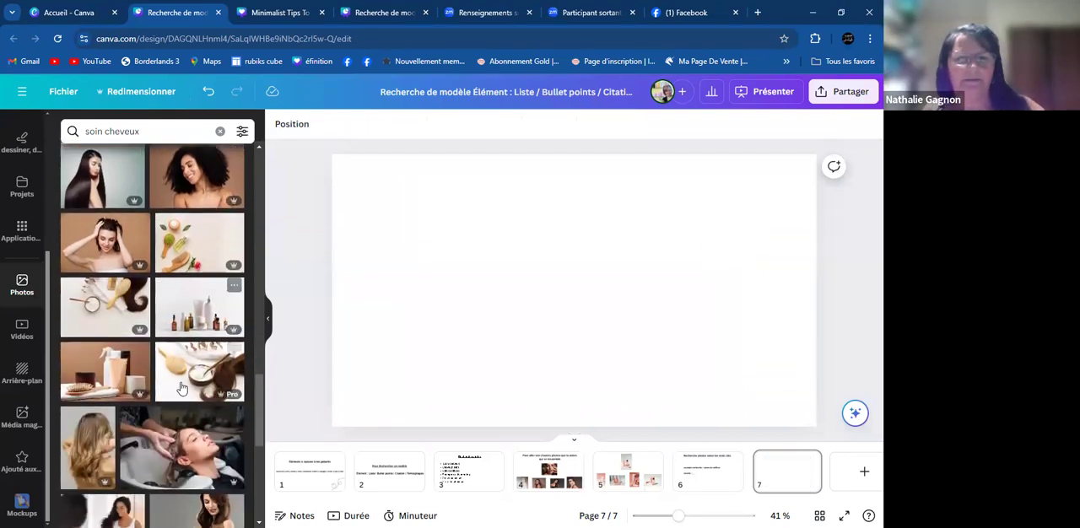
pyautogui.click(179, 363)
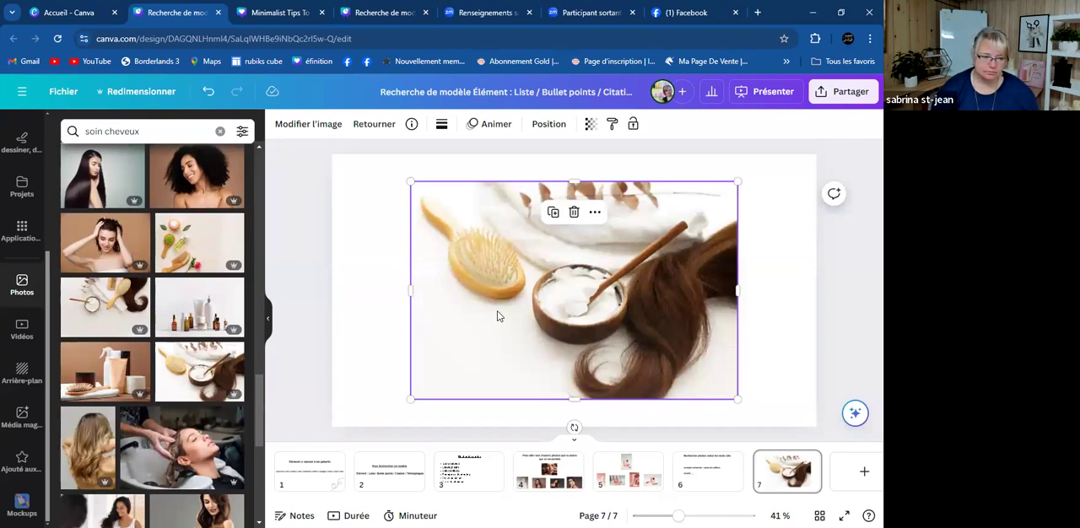
pyautogui.press('Delete')
pyautogui.scroll(-4, 203, 317)
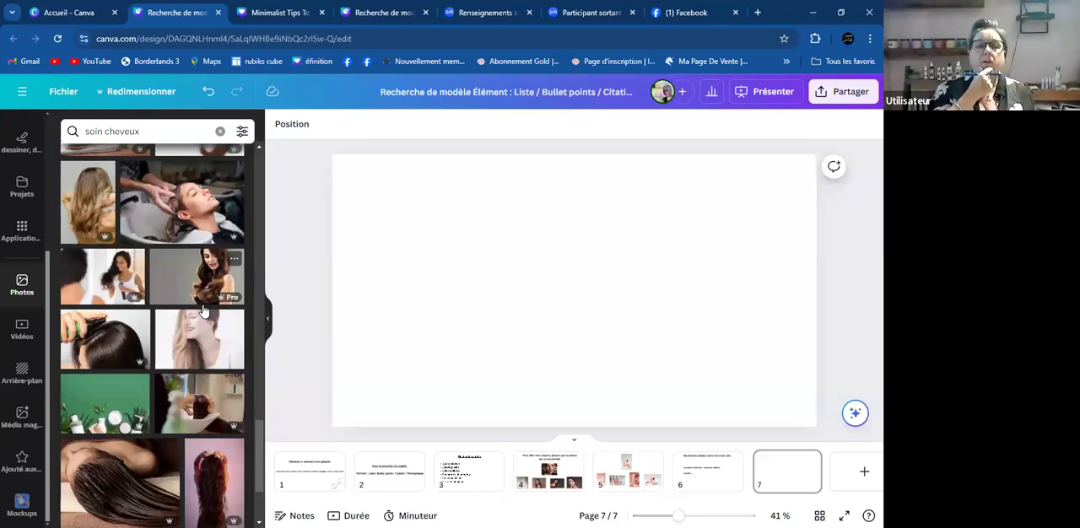
# - Preview the photo of hair-care products and leaves on a green background on page 7, and remove it
pyautogui.scroll(-3, 202, 311)
pyautogui.click(133, 293)
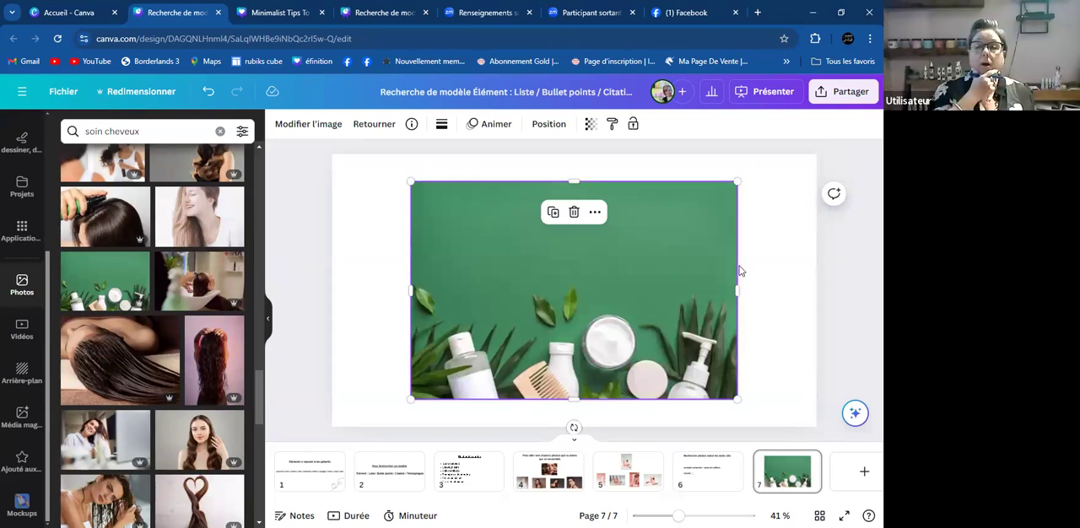
pyautogui.click(375, 250)
pyautogui.click(540, 294)
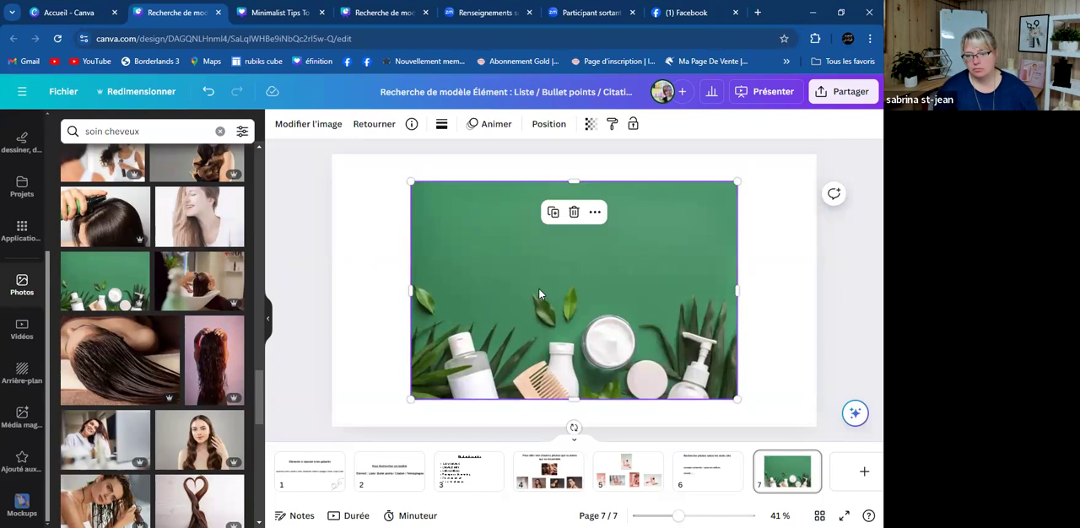
# - Place the heart-shaped twisted hair photo on page 7 and enlarge it to reach the page's lower edge
pyautogui.click(199, 497)
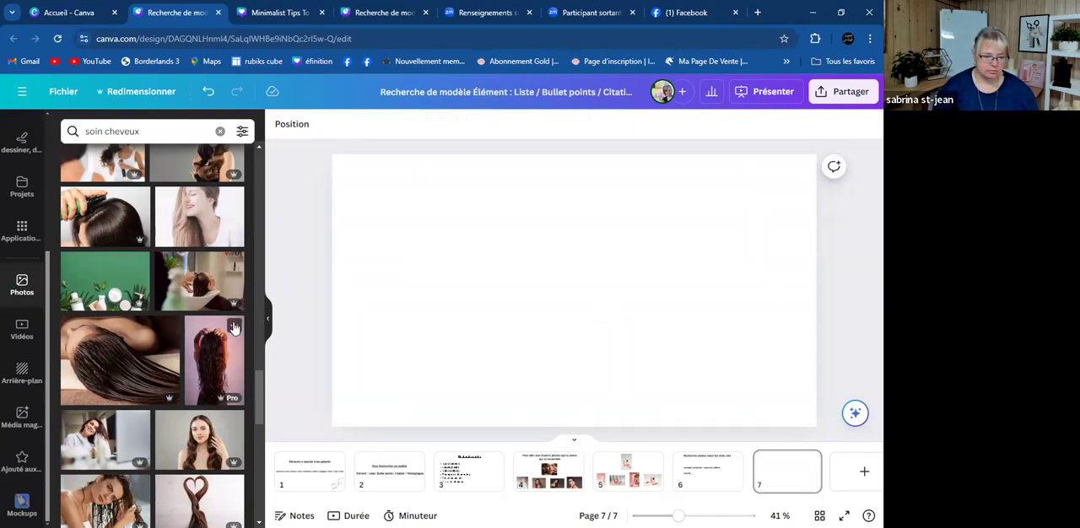
pyautogui.scroll(-3, 234, 326)
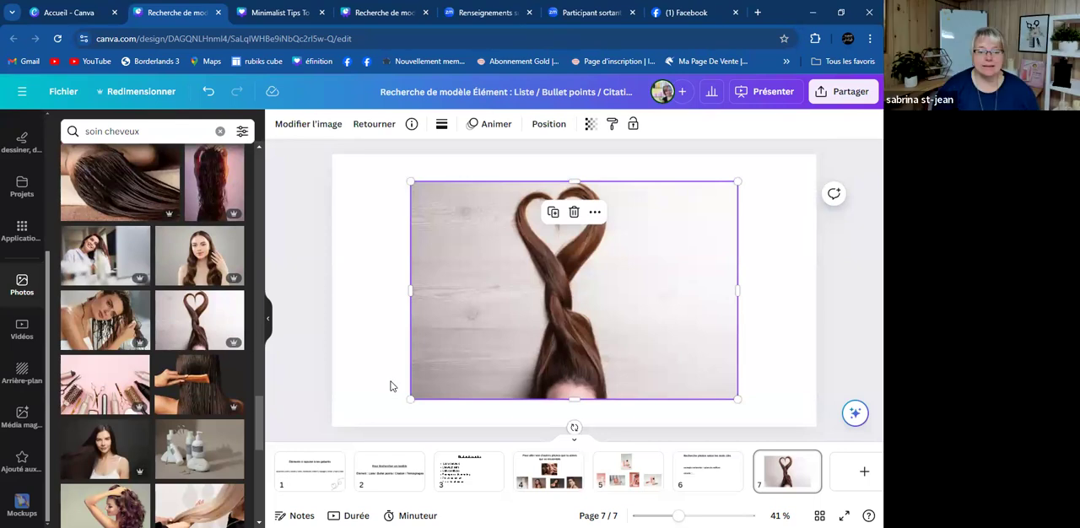
pyautogui.moveTo(409, 399); pyautogui.dragTo(368, 425)
pyautogui.click(788, 386)
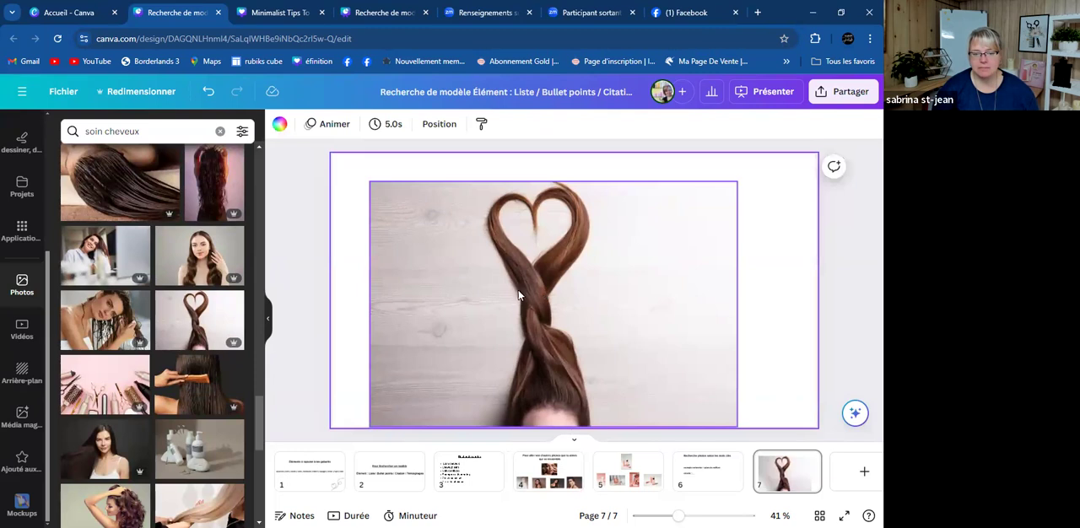
pyautogui.click(642, 327)
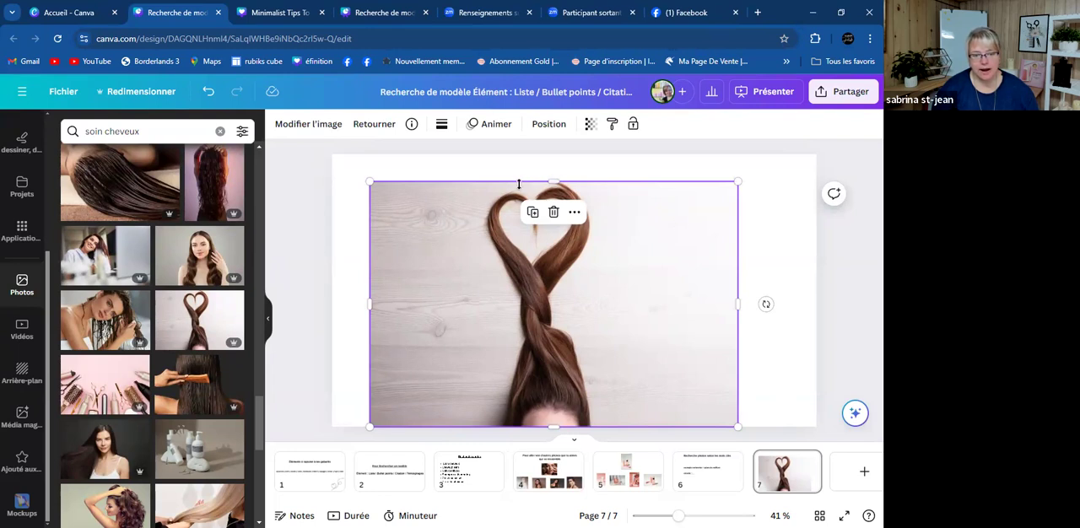
# - Remove the background of the heart-shaped hair photo on page 7 with the Effacer l'arr. plan effect
pyautogui.click(294, 129)
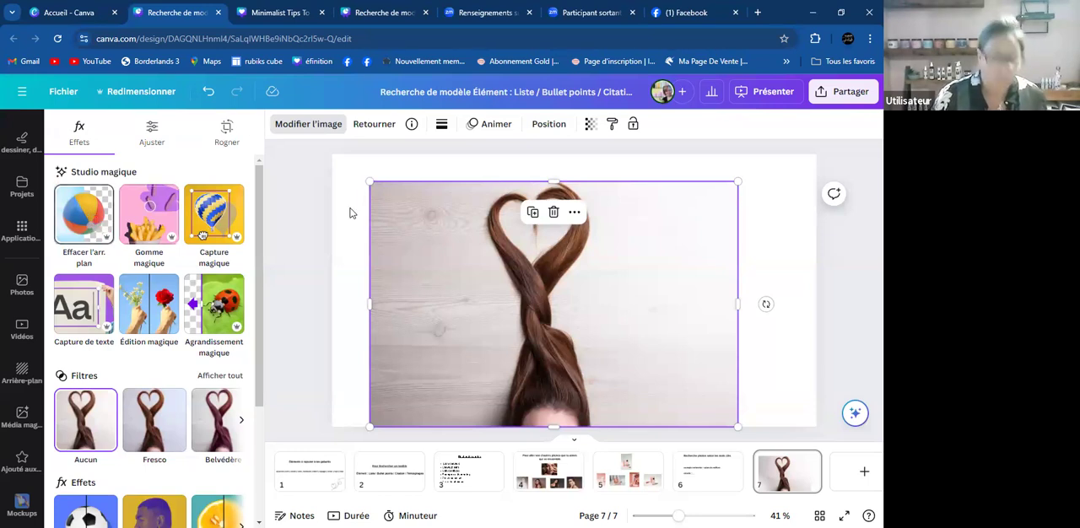
pyautogui.click(72, 211)
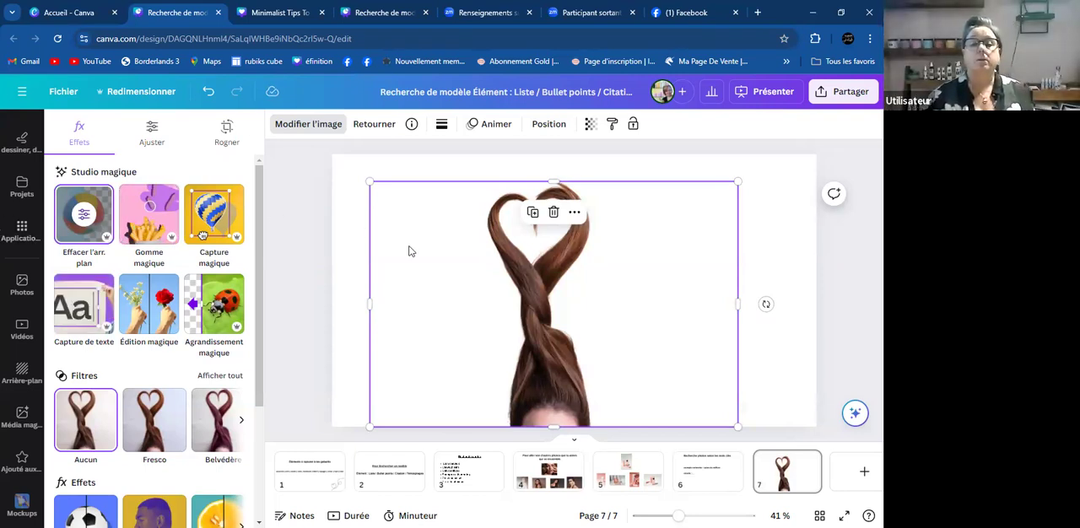
pyautogui.click(429, 295)
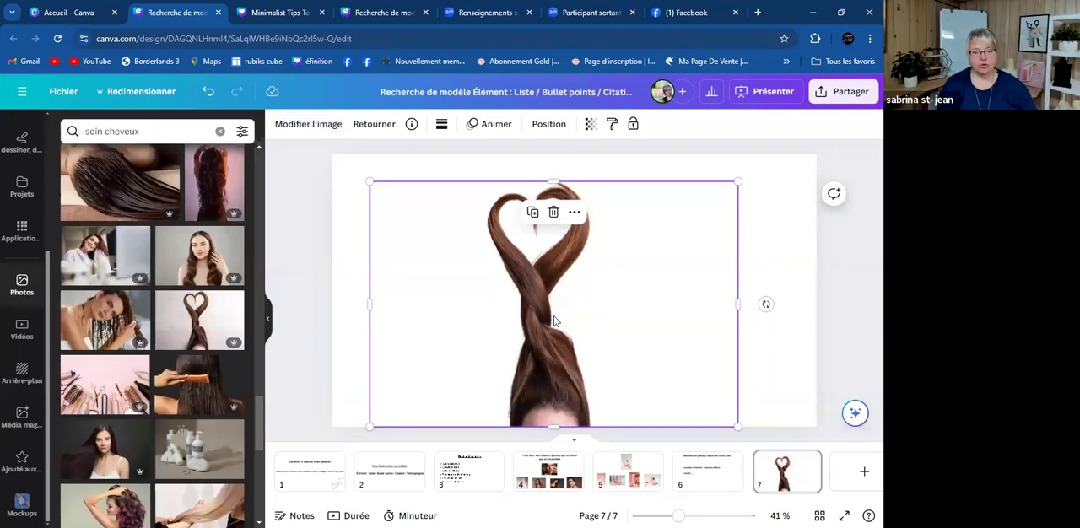
pyautogui.click(801, 336)
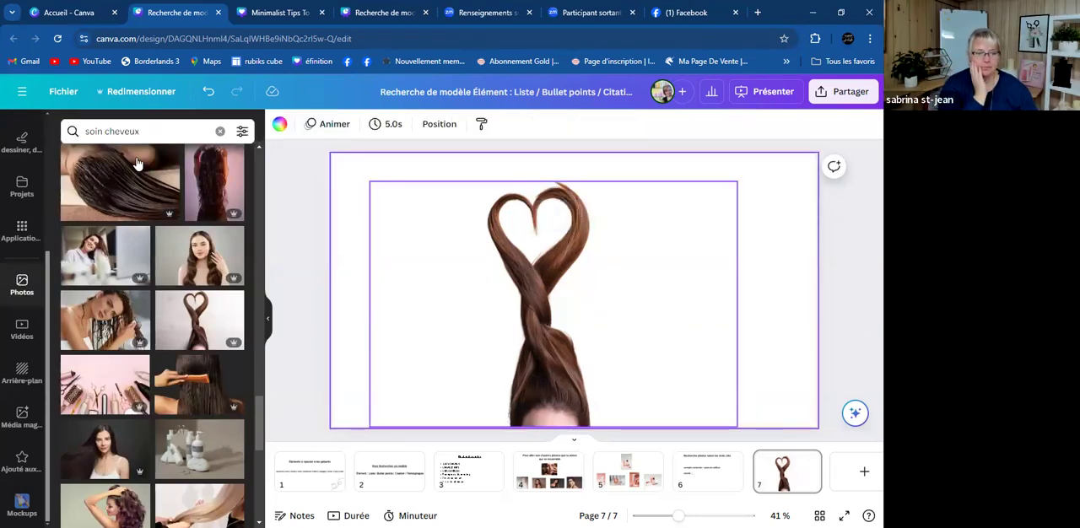
# - Check the photo keyword list on page 3, return to page 7, and search the photos for "cheveux sain"
pyautogui.click(467, 481)
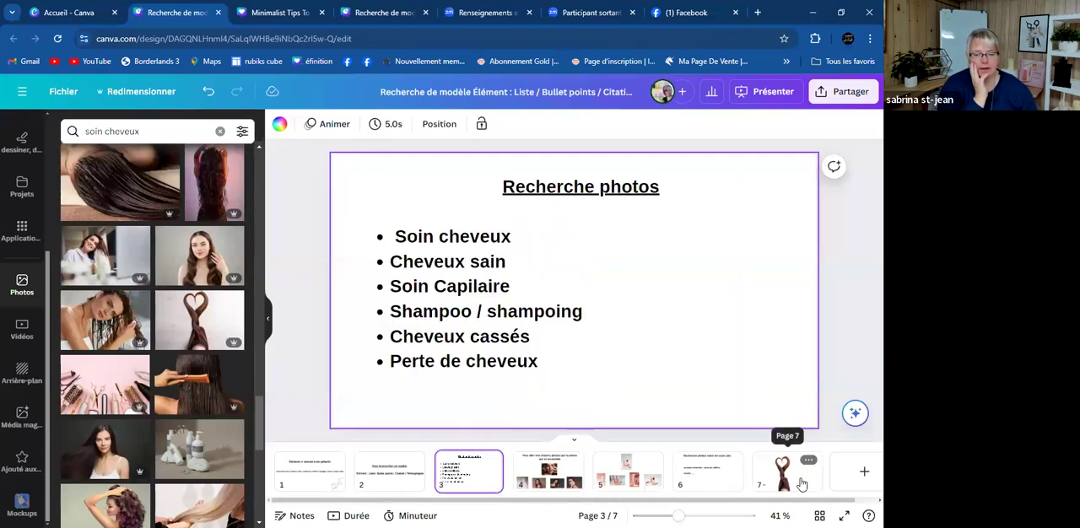
pyautogui.click(785, 481)
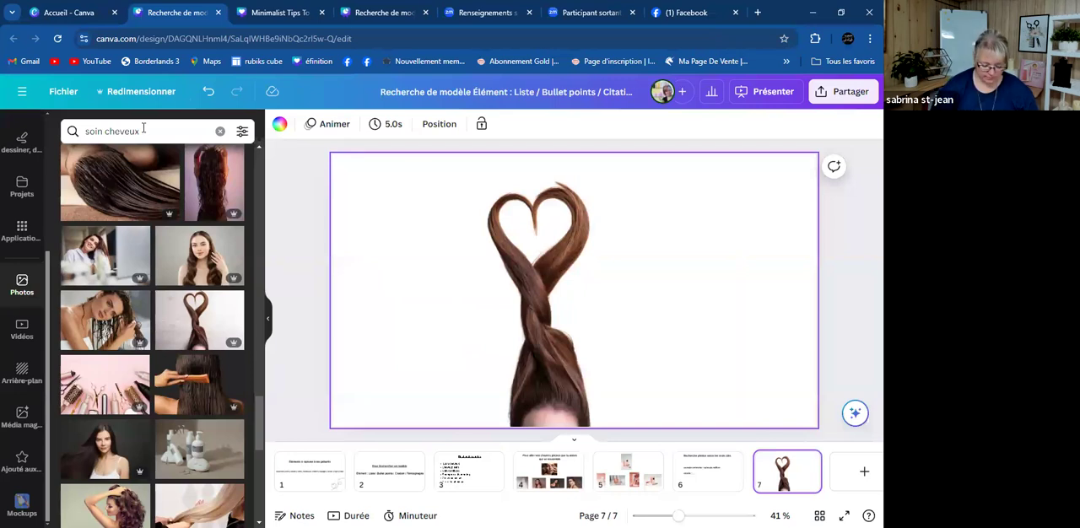
pyautogui.press('BackSpace')
pyautogui.press('BackSpace')
pyautogui.press('BackSpace')
pyautogui.press('BackSpace')
pyautogui.press('BackSpace')
pyautogui.press('BackSpace')
pyautogui.press('BackSpace')
pyautogui.press('BackSpace')
pyautogui.press('BackSpace')
pyautogui.press('BackSpace')
pyautogui.press('BackSpace')
pyautogui.press('BackSpace')
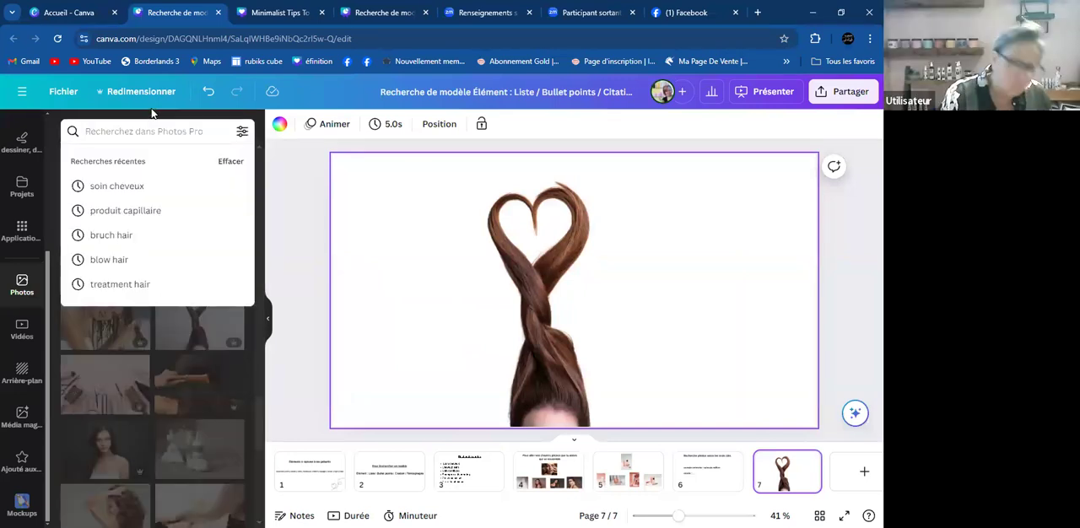
pyautogui.write('cheveux sain')
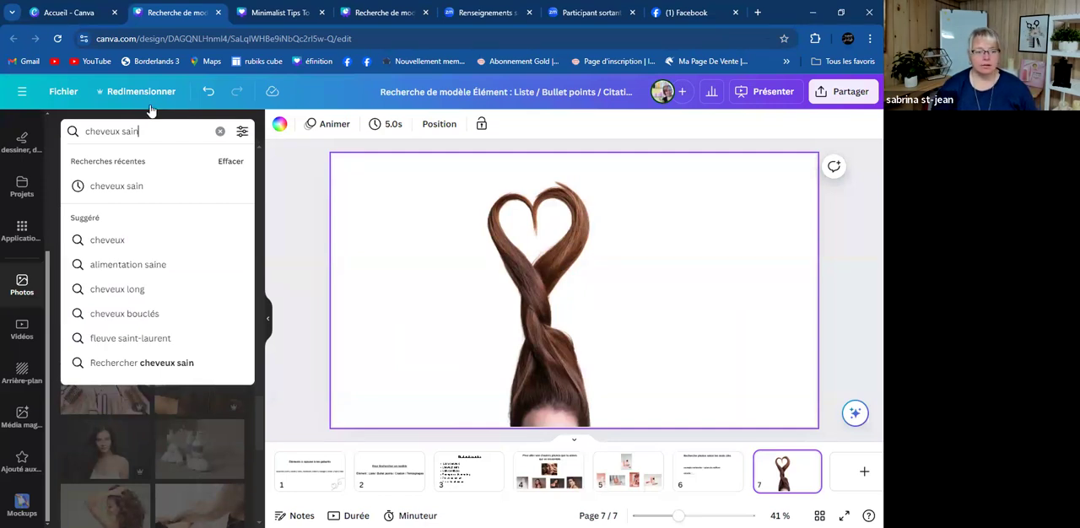
pyautogui.press('Return')
# - Replace the heart-shaped hair cutout on page 7 with the photo of the woman holding her long glossy brown hair
pyautogui.click(557, 355)
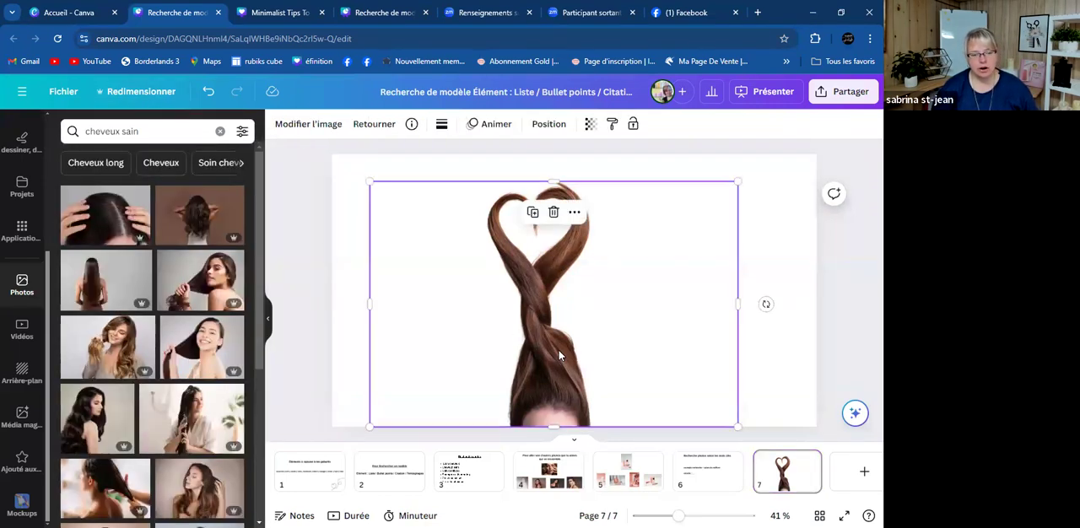
pyautogui.press('Delete')
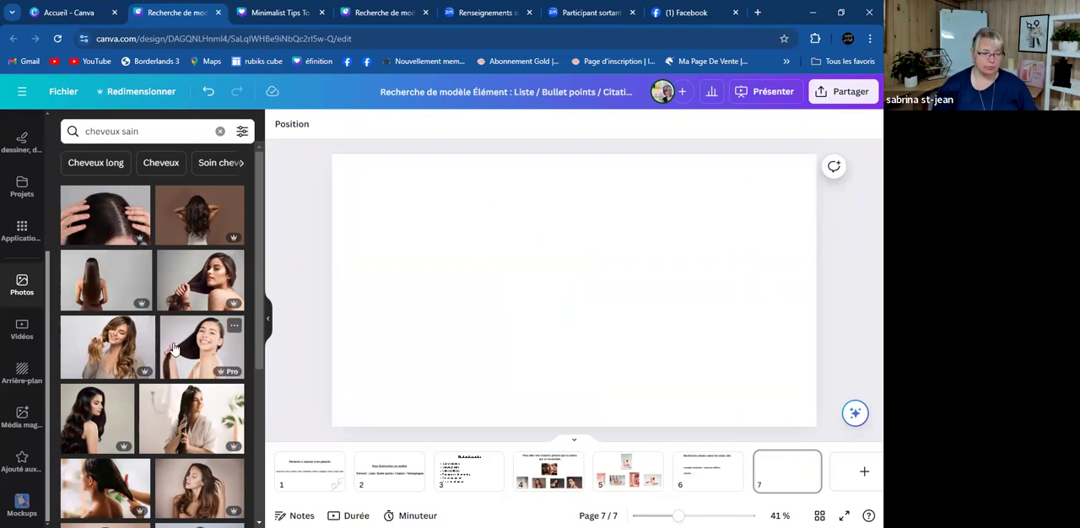
pyautogui.scroll(-3, 173, 346)
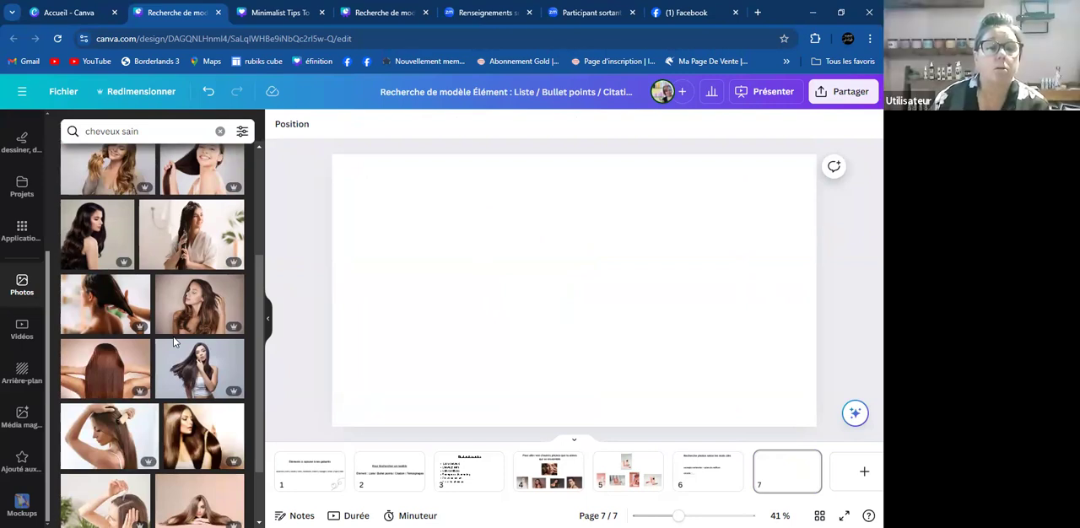
pyautogui.scroll(-1, 174, 341)
pyautogui.click(179, 353)
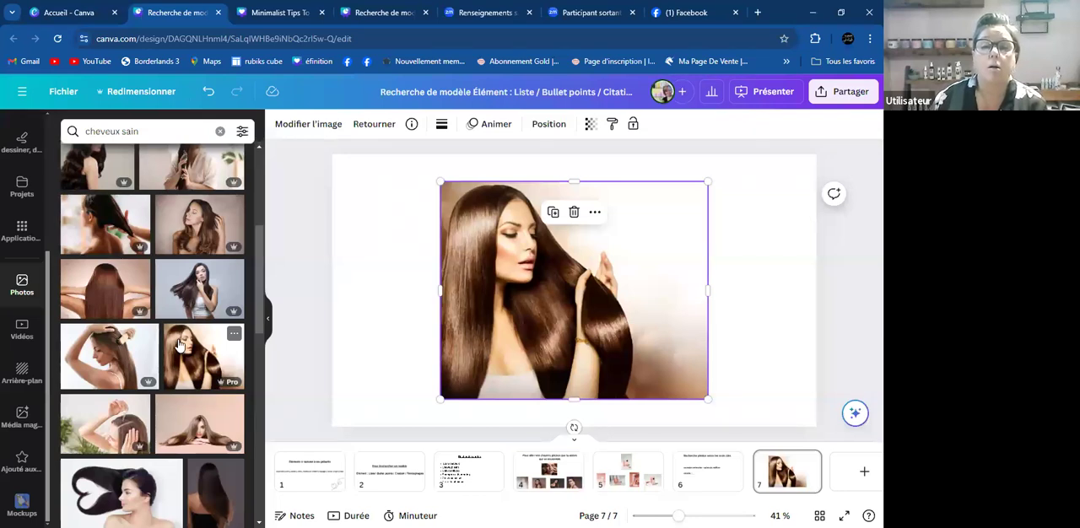
# - Add the before-and-after hair photo and the photo of a dropper applied to the scalp to page 7
pyautogui.scroll(-3, 132, 464)
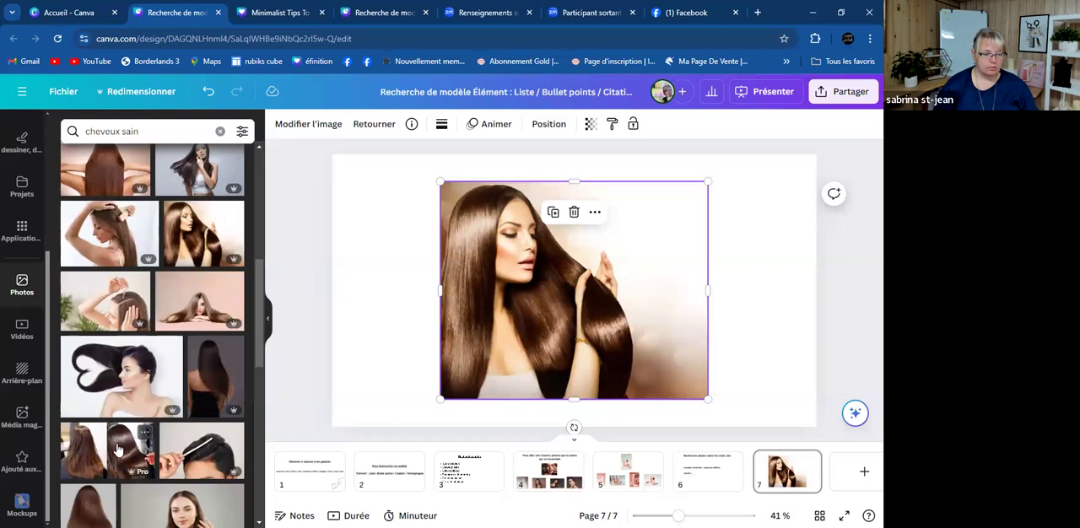
pyautogui.click(226, 447)
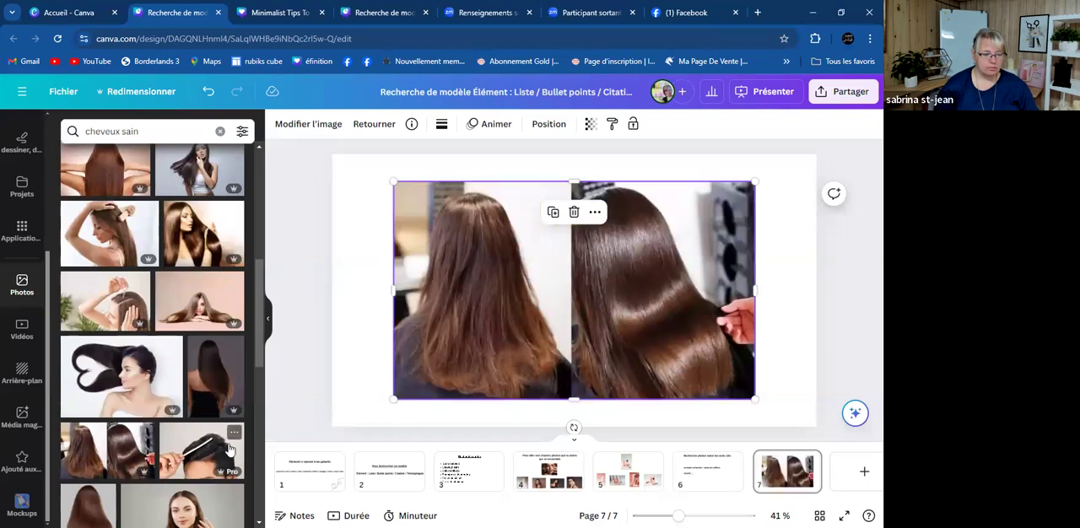
pyautogui.click(108, 312)
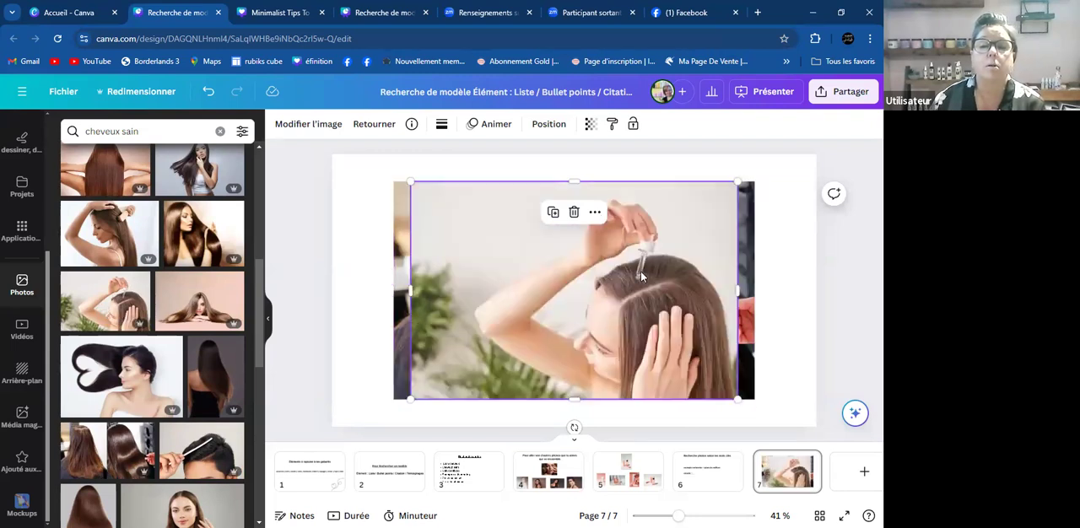
# - Browse further through the "cheveux sain" photos and add the extreme close-up of hair strands growing from the scalp to page 7
pyautogui.scroll(-3, 140, 354)
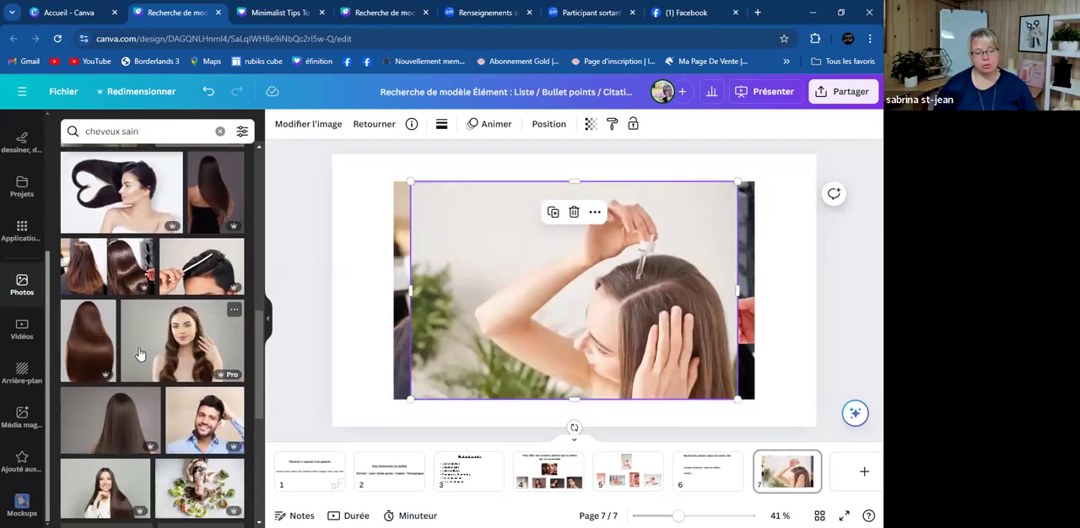
pyautogui.scroll(-2, 140, 354)
pyautogui.scroll(-3, 141, 348)
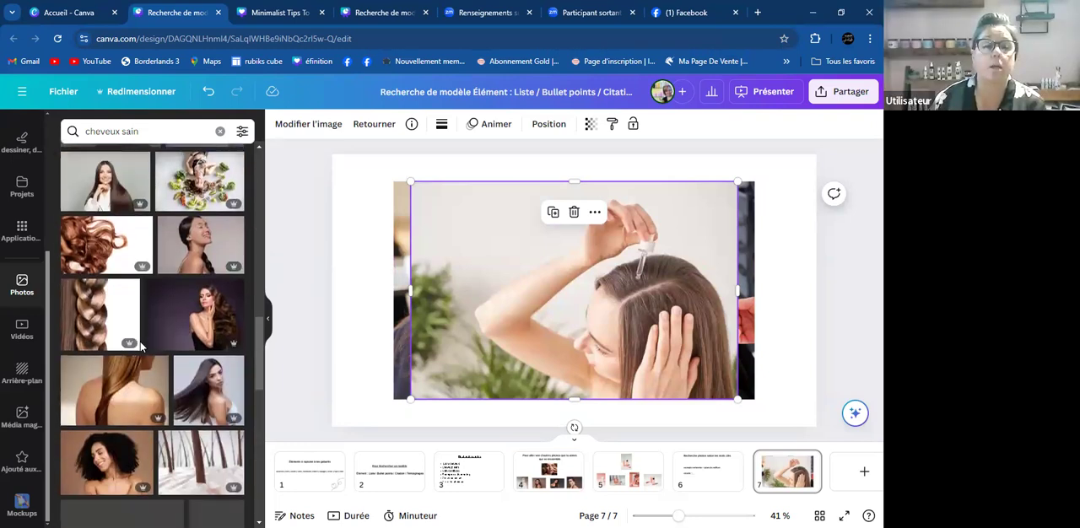
pyautogui.scroll(-2, 157, 375)
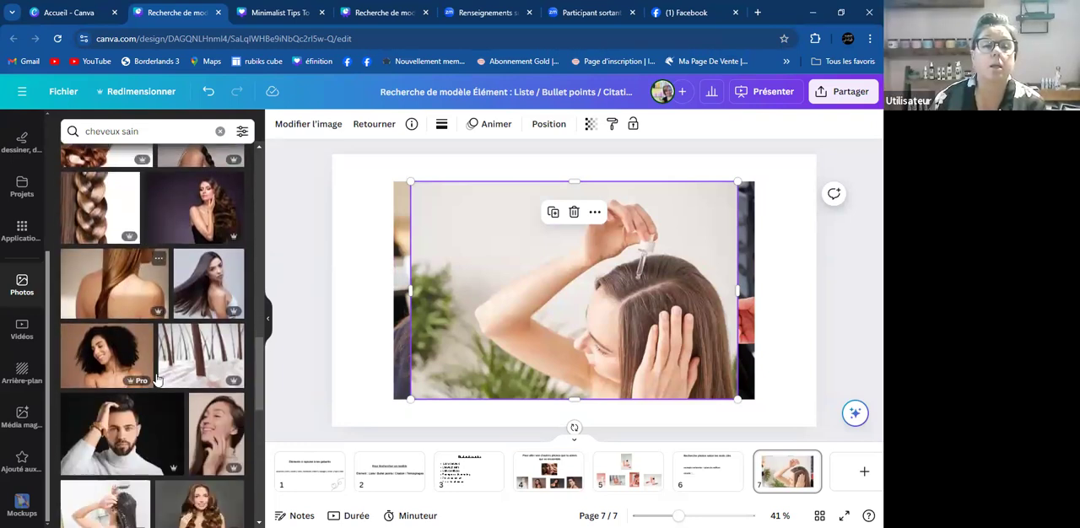
pyautogui.scroll(-1, 157, 379)
pyautogui.moveTo(203, 278); pyautogui.dragTo(585, 373)
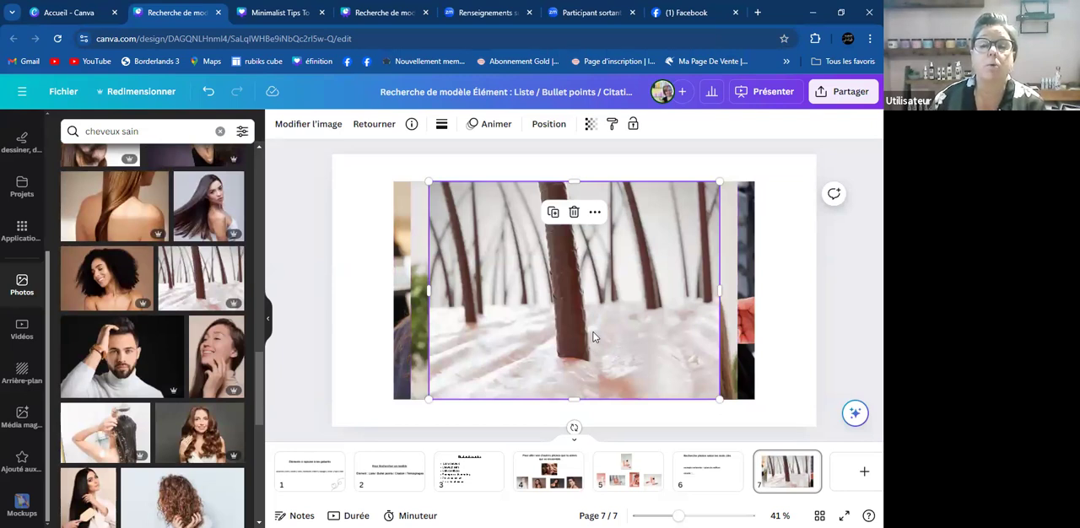
# - Remove the before-and-after, scalp dropper and strand close-up photos from page 7, and preview and remove the shower hair-rinsing photo
pyautogui.click(408, 338)
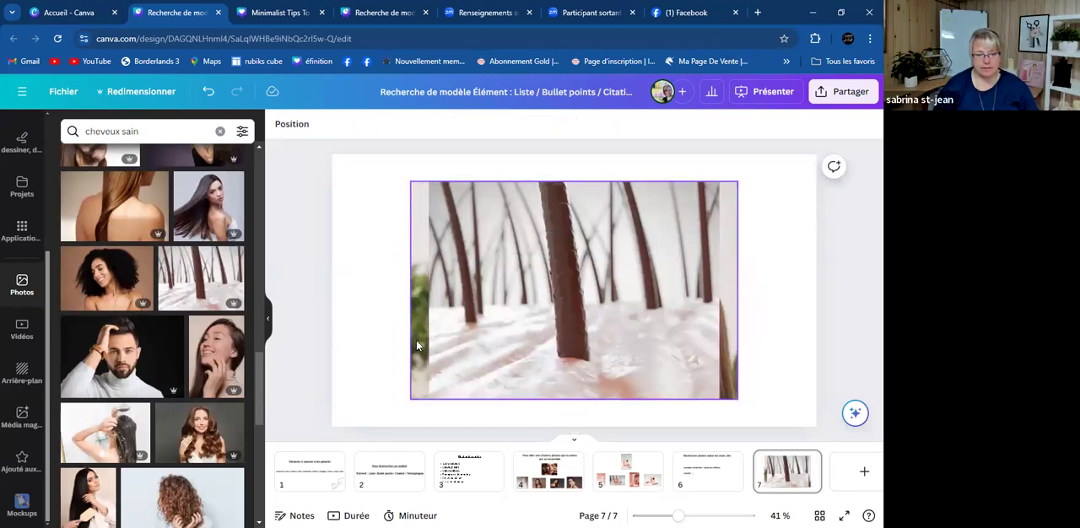
pyautogui.scroll(-1, 140, 355)
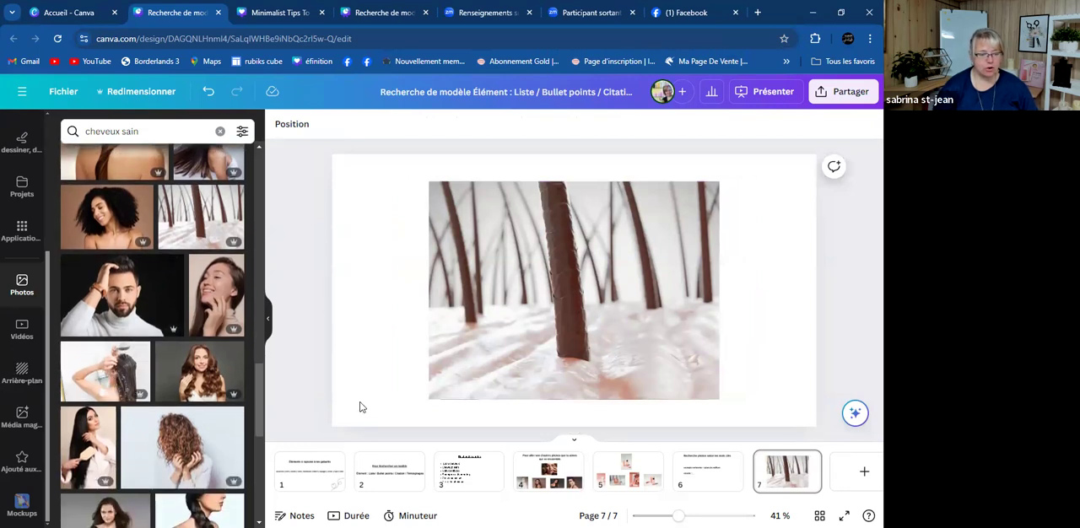
pyautogui.click(640, 305)
pyautogui.press('Delete')
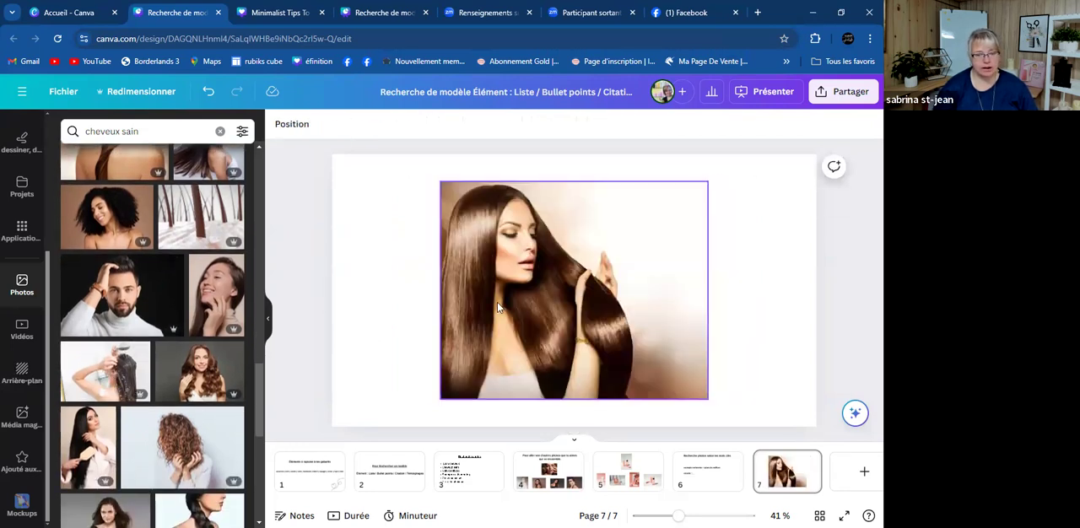
pyautogui.click(124, 390)
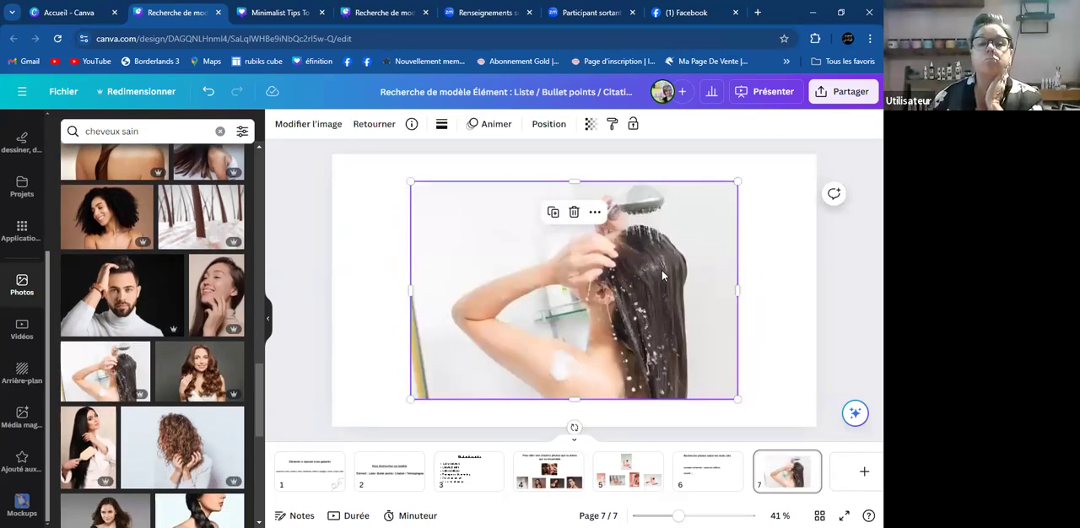
pyautogui.press('Delete')
# - Extend the photo search to "cheveux sain cuir chevelu"
pyautogui.click(194, 133)
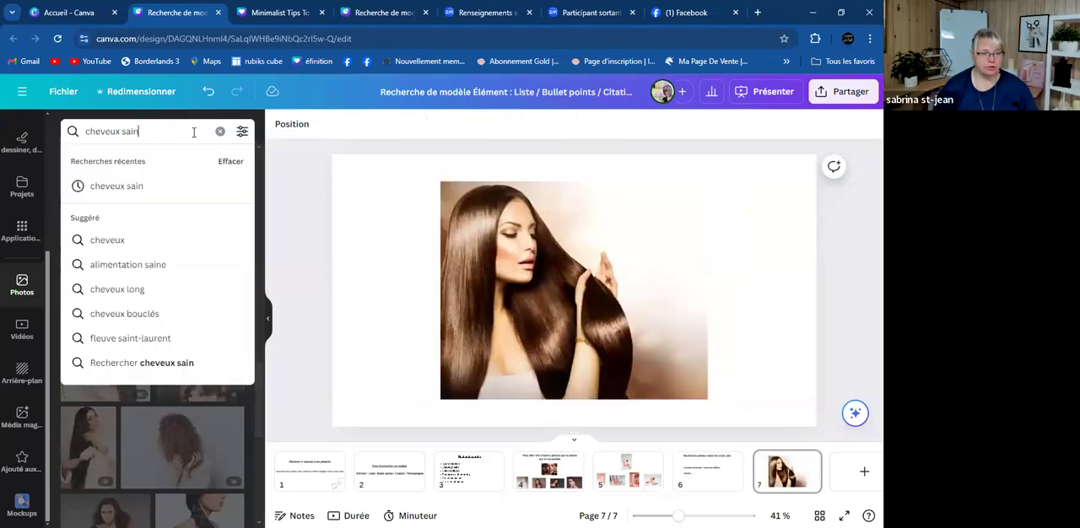
pyautogui.write('cuir')
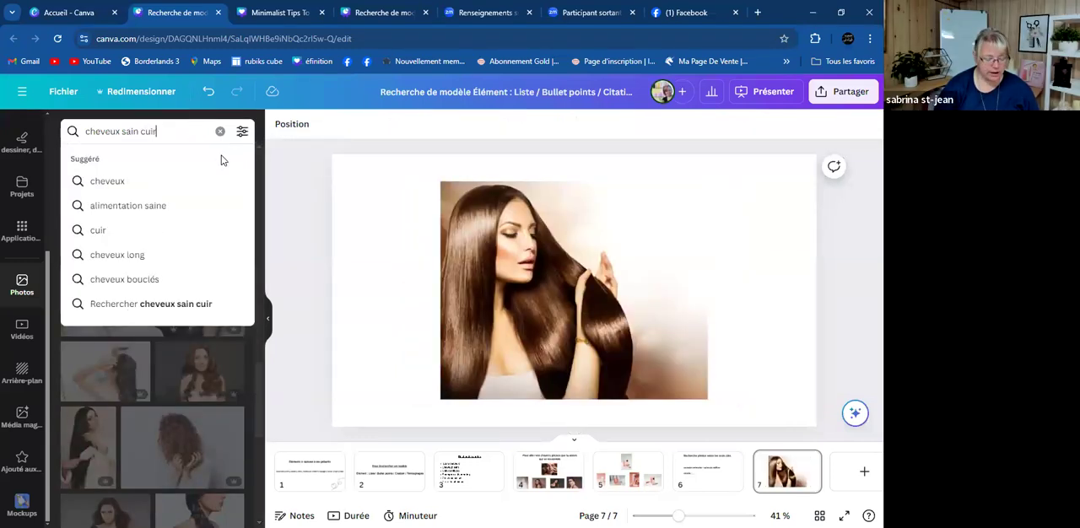
pyautogui.write(' chevelu')
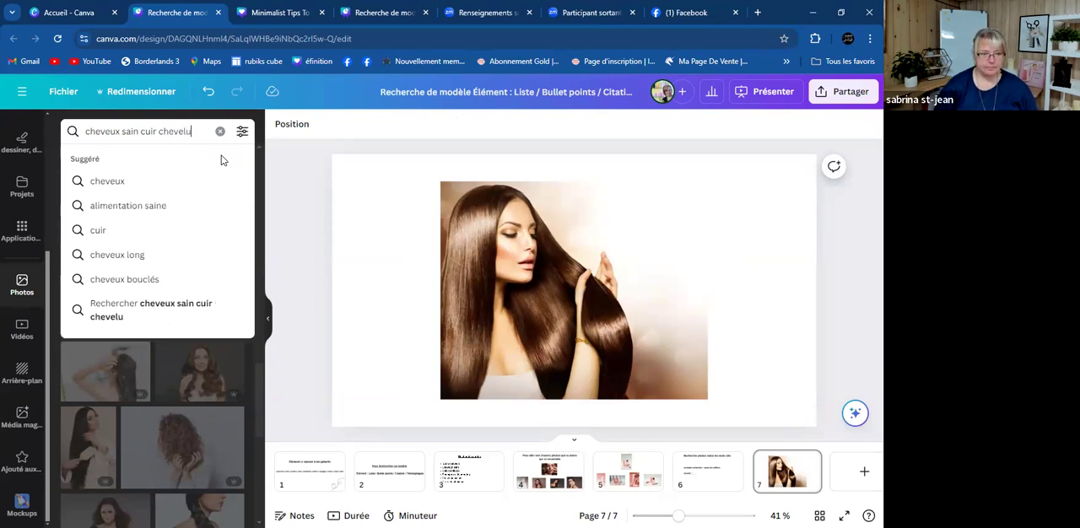
pyautogui.press('Return')
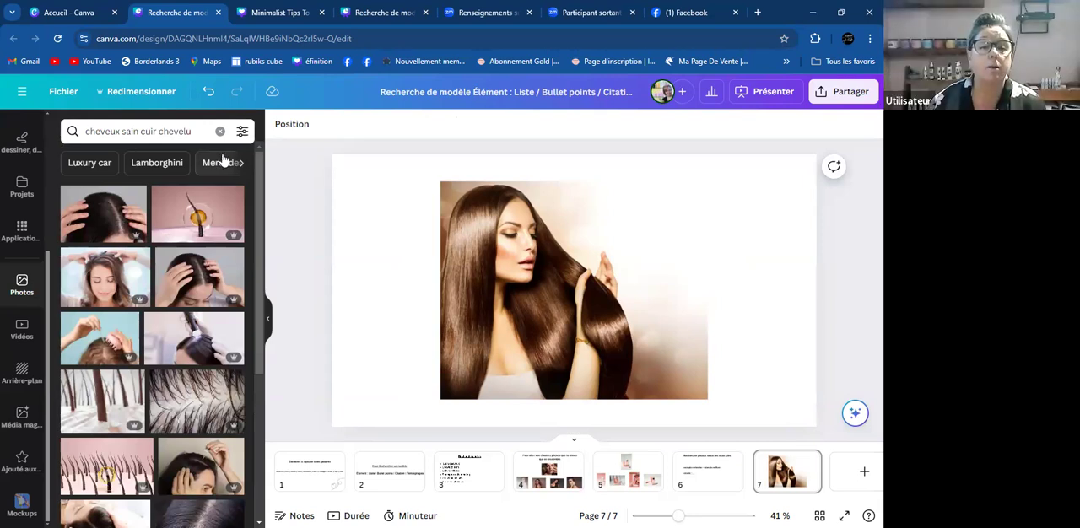
# - Replace the glossy brown hair photo on page 7 with the illustration of a single hair and golden drop on pink
pyautogui.click(502, 308)
pyautogui.press('Delete')
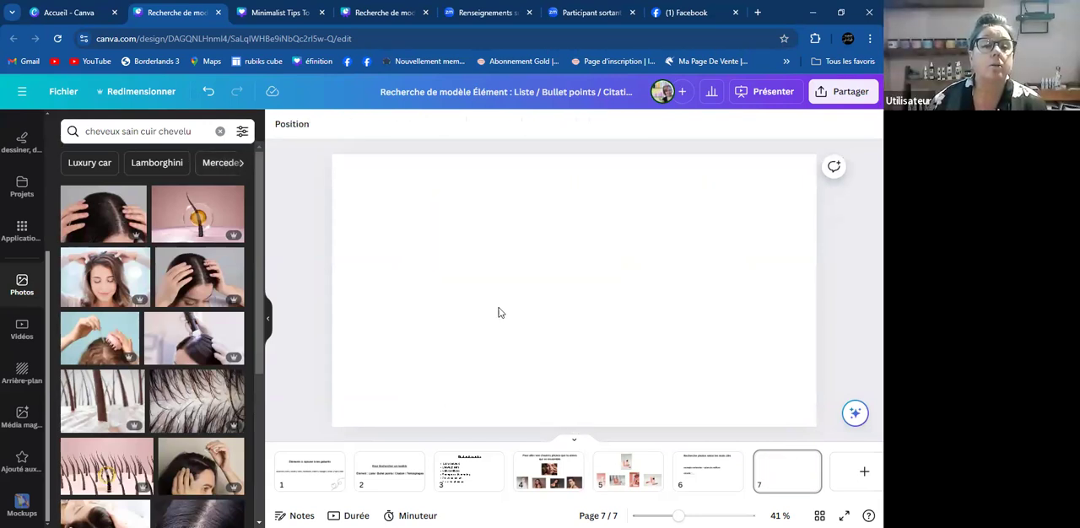
pyautogui.click(211, 220)
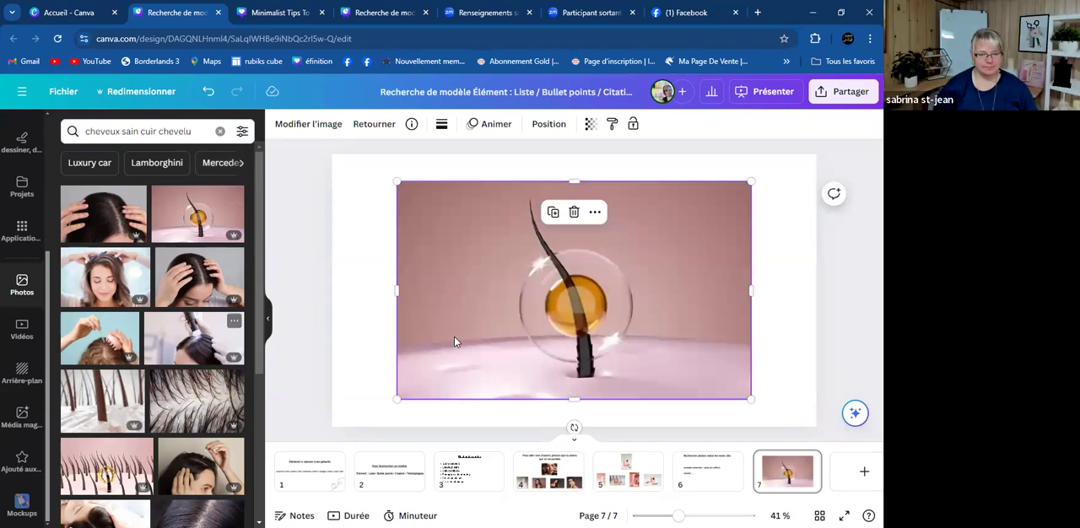
# - Remove the hair-and-drop illustration from page 7, and preview and remove the scalp-scanner photo and the dropper with pink brush photo
pyautogui.press('Delete')
pyautogui.click(200, 336)
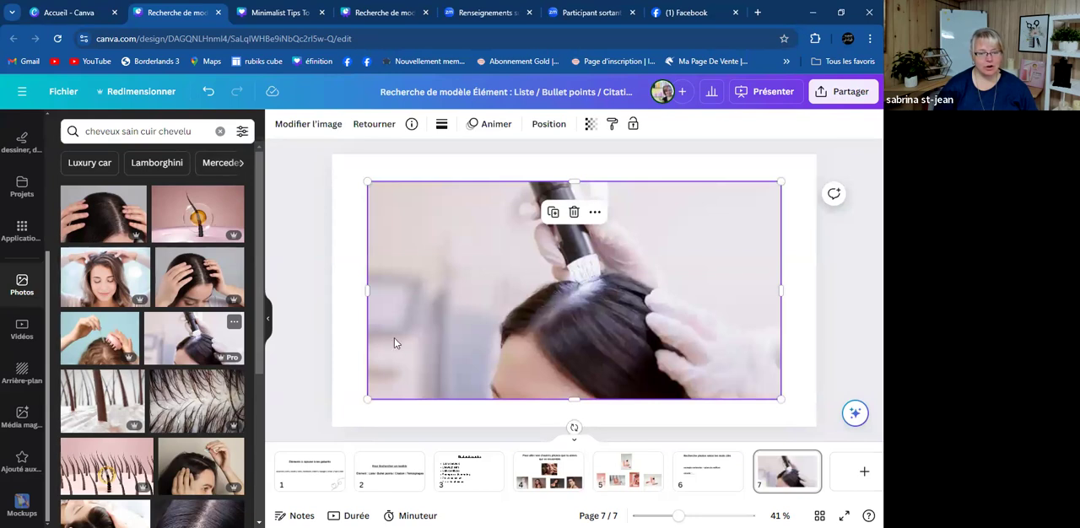
pyautogui.press('Delete')
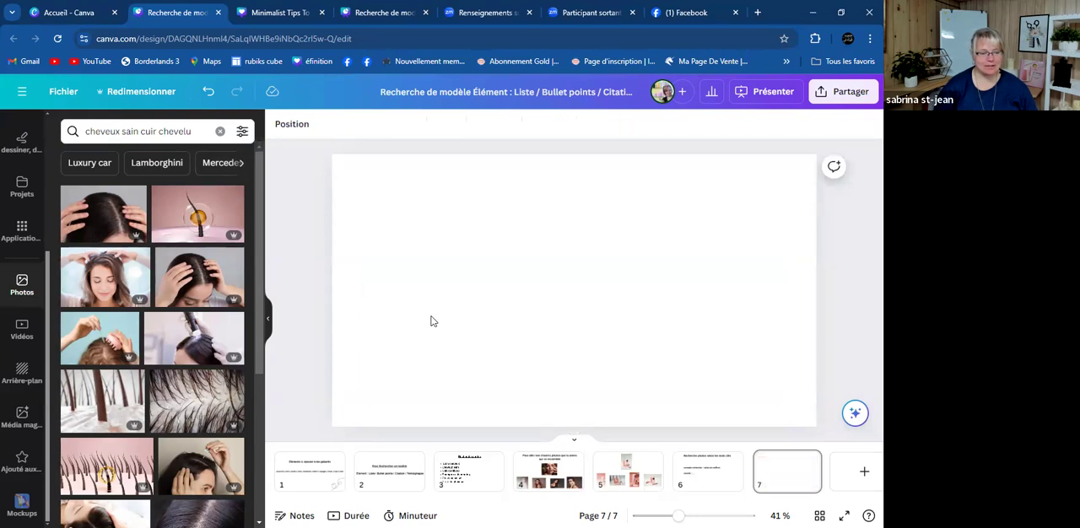
pyautogui.click(100, 337)
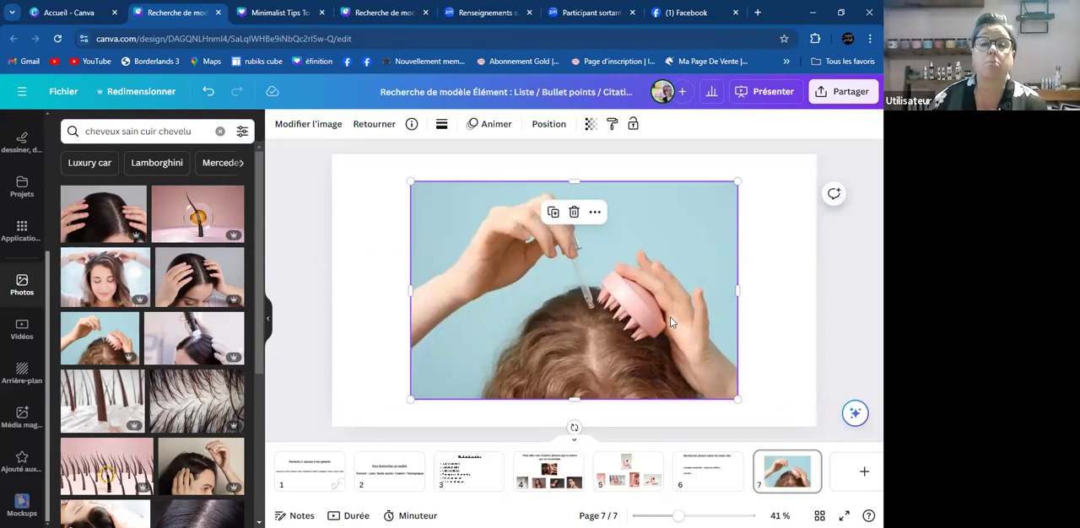
pyautogui.press('Delete')
# - Add the thick hair-shaft, pink hair-row, scalp dropper, parted-scalp close-up and reclining treatment photos to page 7
pyautogui.click(107, 417)
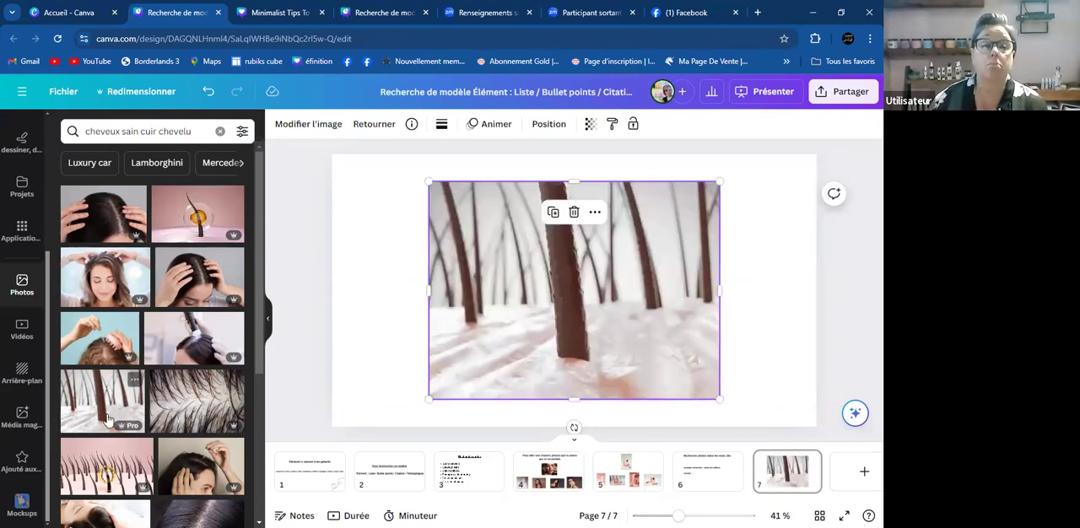
pyautogui.click(105, 470)
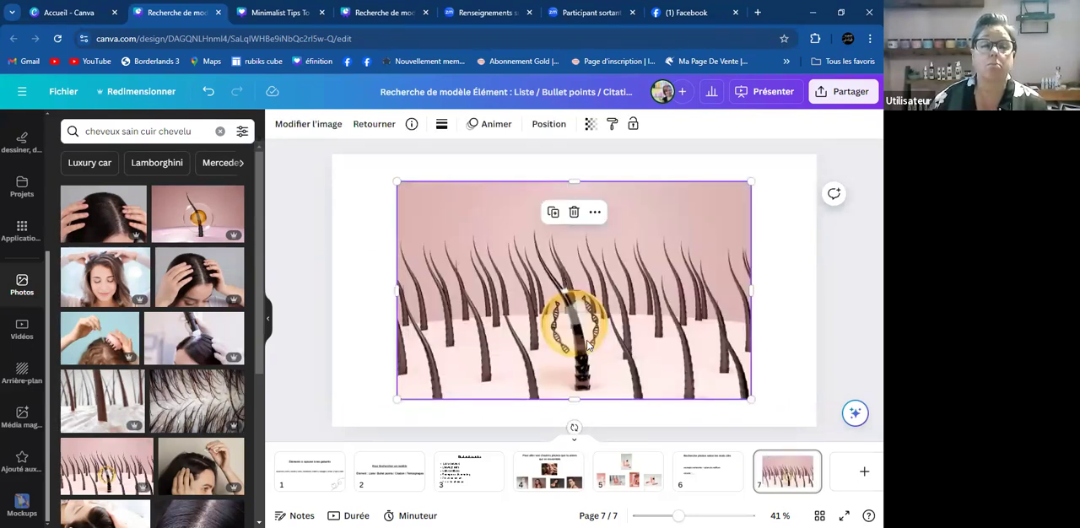
pyautogui.click(211, 463)
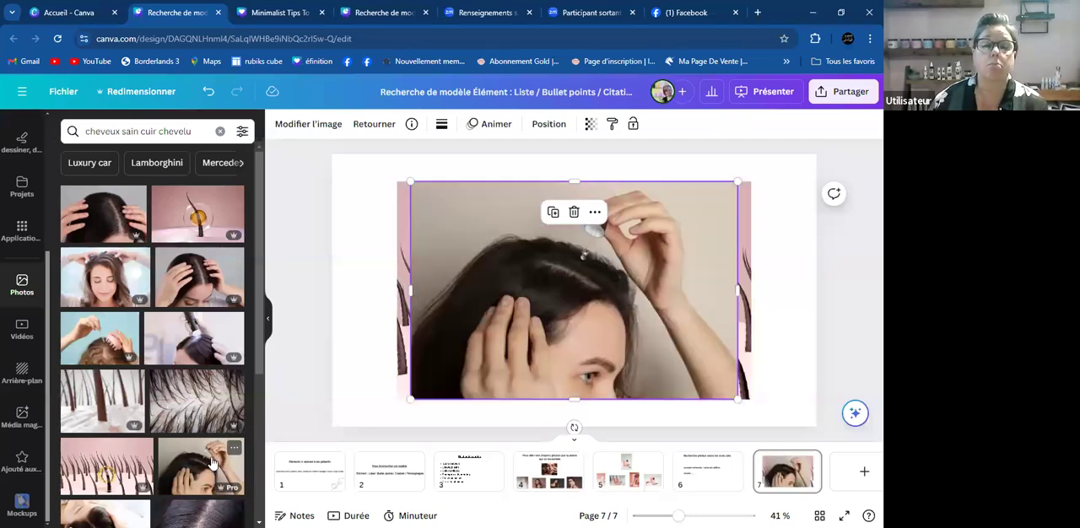
pyautogui.click(187, 409)
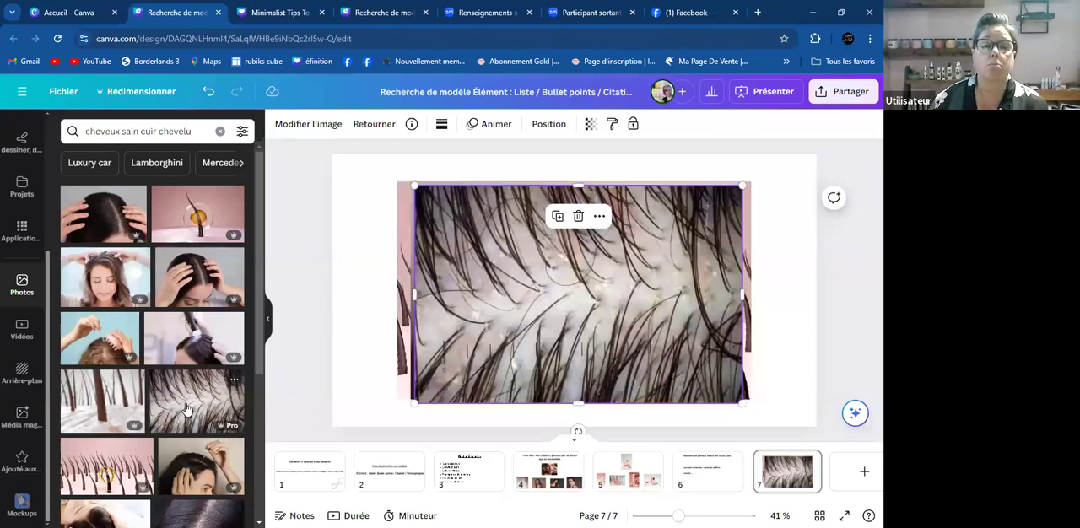
pyautogui.scroll(-3, 187, 409)
pyautogui.scroll(-3, 194, 417)
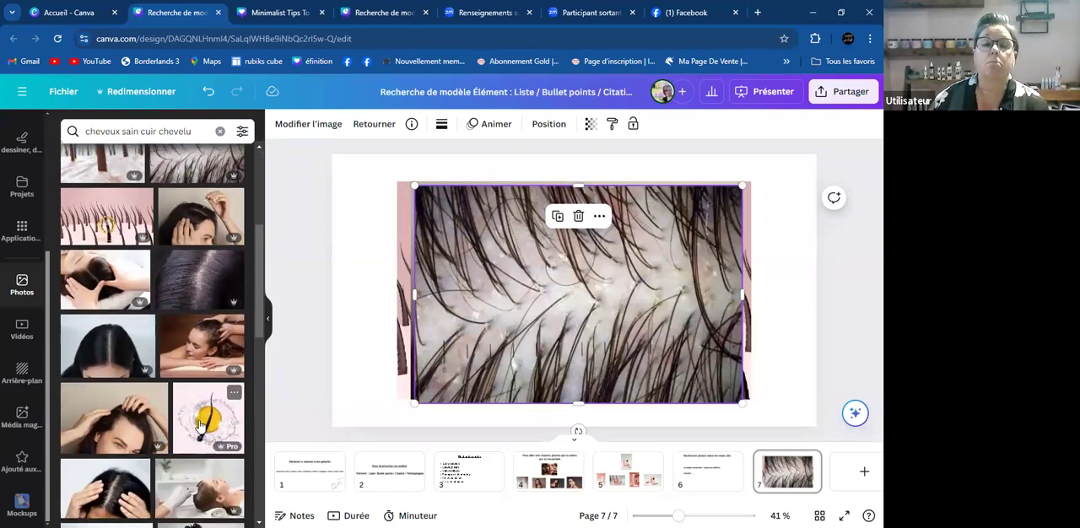
pyautogui.click(210, 489)
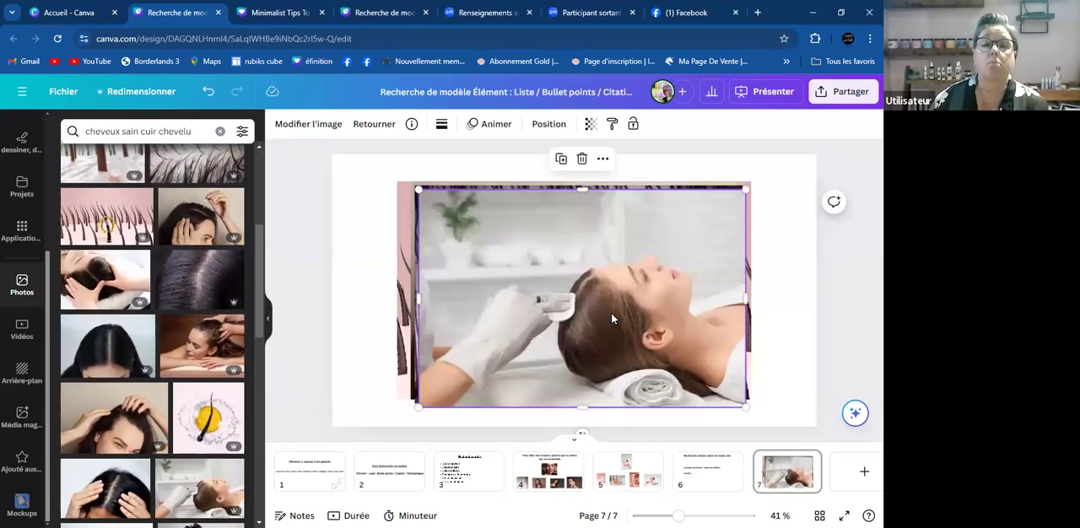
# - Undo the last four photo additions on page 7, keeping only the thick hair-shaft photo
pyautogui.hotkey('ctrl', 'z')
pyautogui.hotkey('ctrl', 'z')
pyautogui.hotkey('ctrl', 'z')
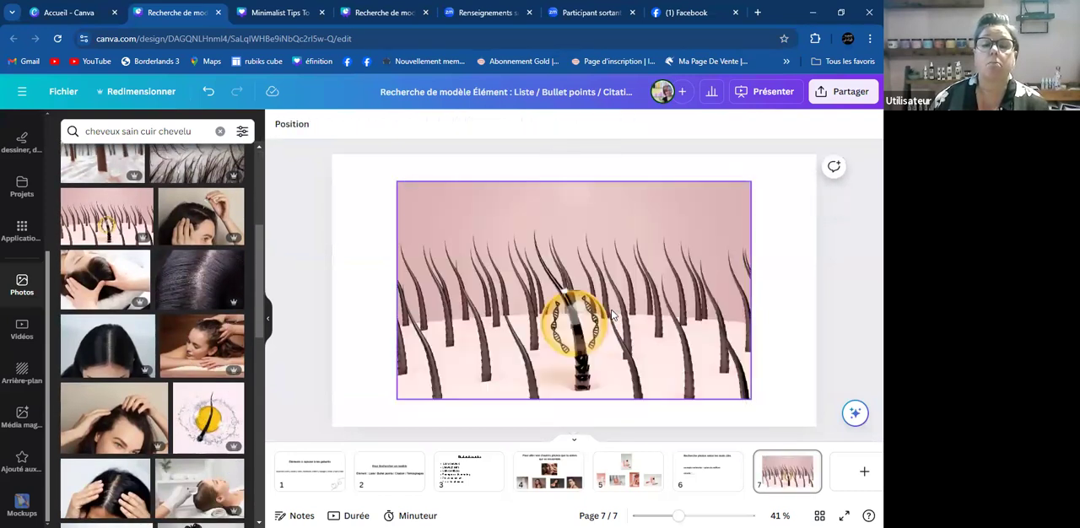
pyautogui.hotkey('ctrl', 'z')
# - Preview the green scalp brush photo on page 7, then undo it and the hair-shaft photo addition
pyautogui.scroll(-4, 152, 311)
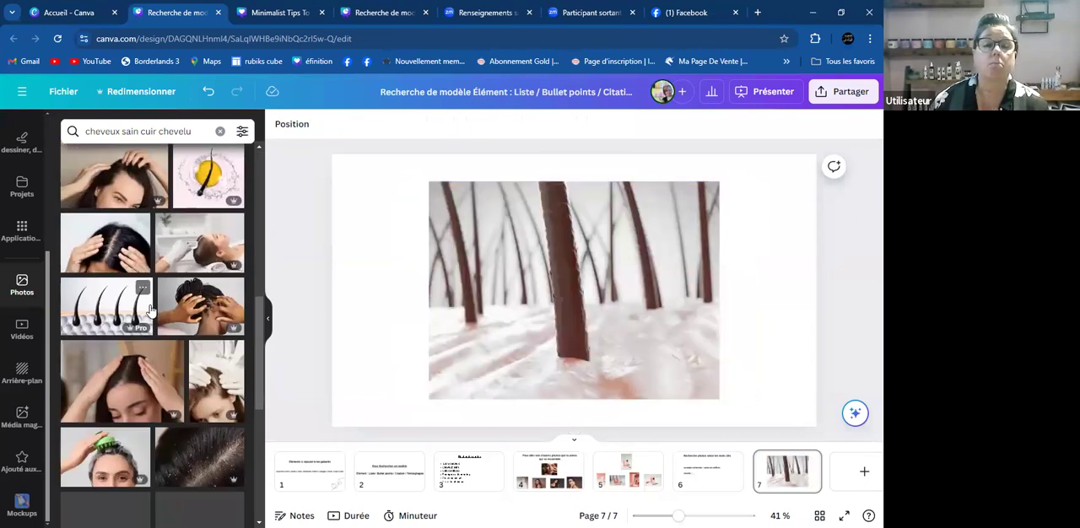
pyautogui.scroll(4, 153, 310)
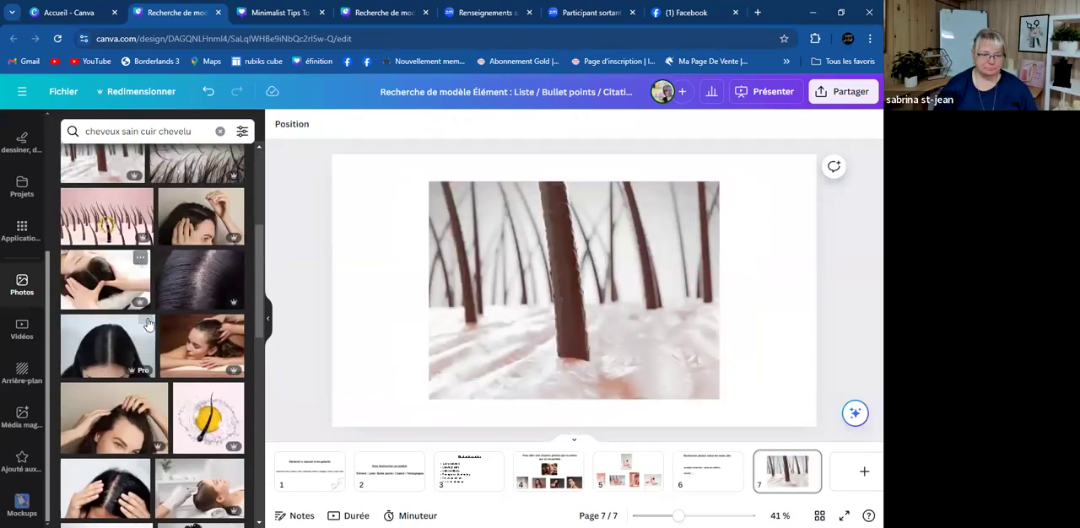
pyautogui.scroll(-3, 118, 329)
pyautogui.click(128, 453)
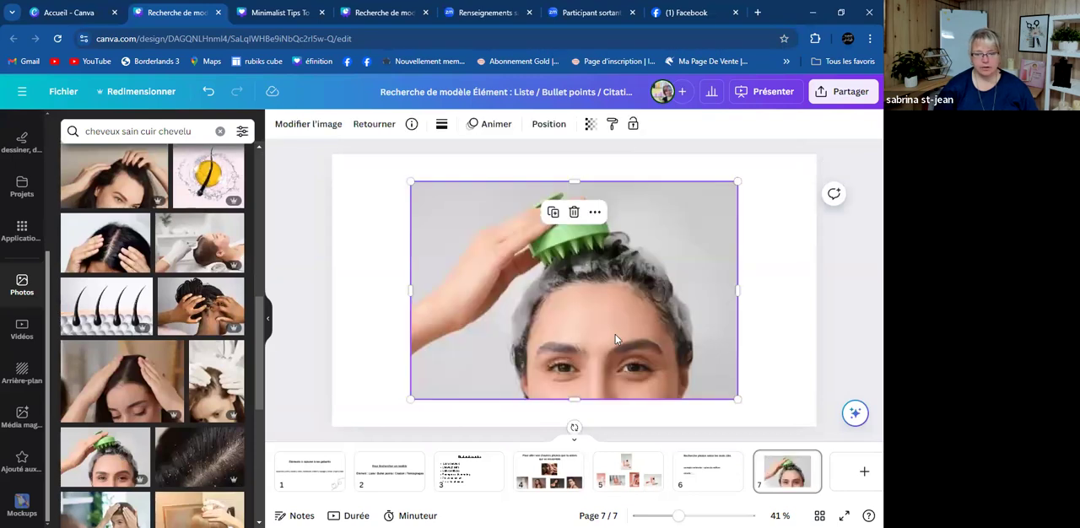
pyautogui.hotkey('ctrl', 'z')
pyautogui.hotkey('ctrl', 'z')
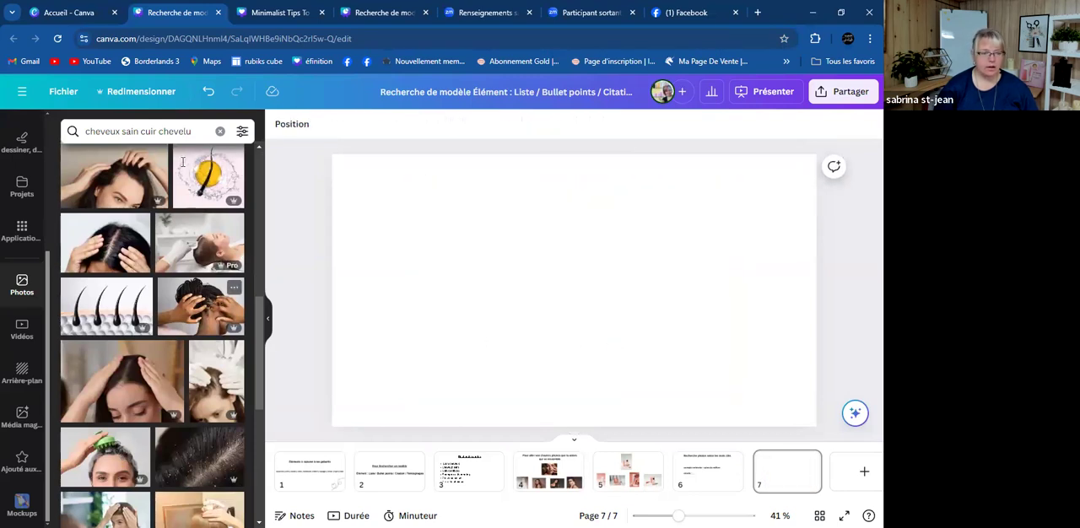
# - Consult the keyword list on page 3, then return to page 7 and search the photos for "soin capillaire"
pyautogui.click(477, 477)
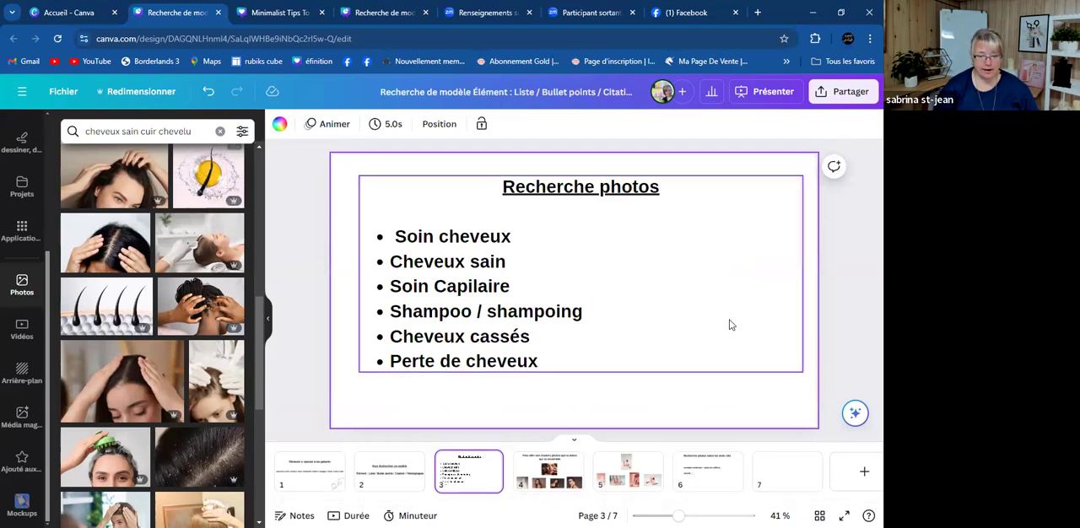
pyautogui.click(780, 465)
pyautogui.click(202, 133)
pyautogui.press('BackSpace')
pyautogui.press('BackSpace')
pyautogui.press('BackSpace')
pyautogui.press('BackSpace')
pyautogui.press('BackSpace')
pyautogui.press('BackSpace')
pyautogui.press('BackSpace')
pyautogui.press('BackSpace')
pyautogui.press('BackSpace')
pyautogui.press('BackSpace')
pyautogui.press('BackSpace')
pyautogui.press('BackSpace')
pyautogui.press('BackSpace')
pyautogui.press('BackSpace')
pyautogui.press('BackSpace')
pyautogui.press('BackSpace')
pyautogui.press('BackSpace')
pyautogui.press('BackSpace')
pyautogui.press('BackSpace')
pyautogui.press('BackSpace')
pyautogui.press('BackSpace')
pyautogui.write('s')
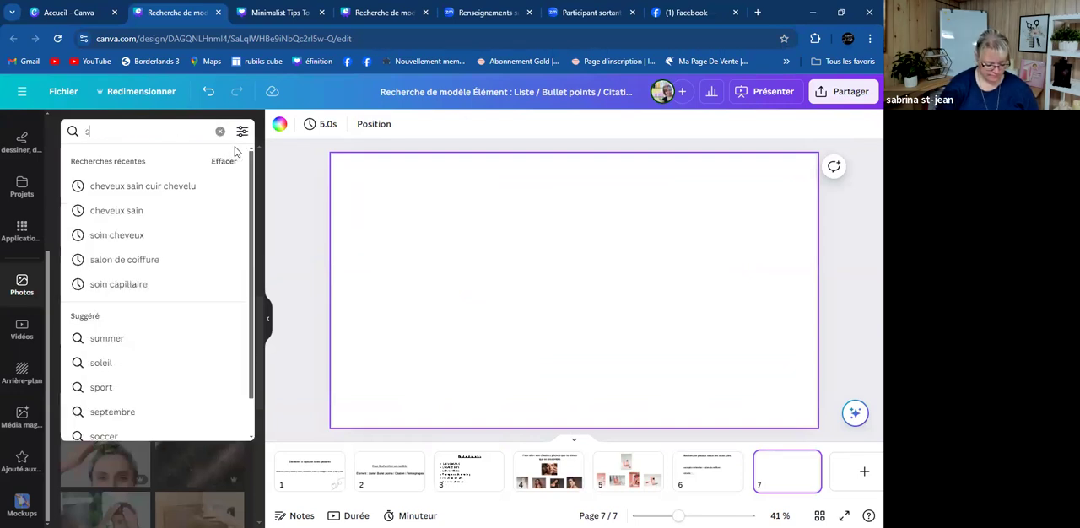
pyautogui.write('oin capillaire')
pyautogui.press('Return')
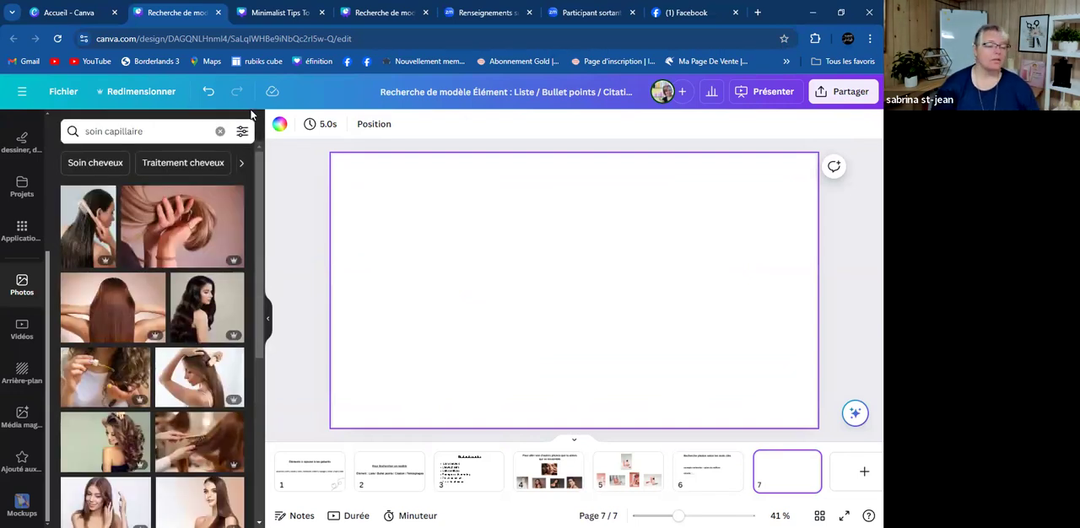
# - Browse the "soin capillaire" photos, previewing the picture of cosmetic containers with a hairbrush on page 7 and removing it
pyautogui.scroll(-5, 127, 272)
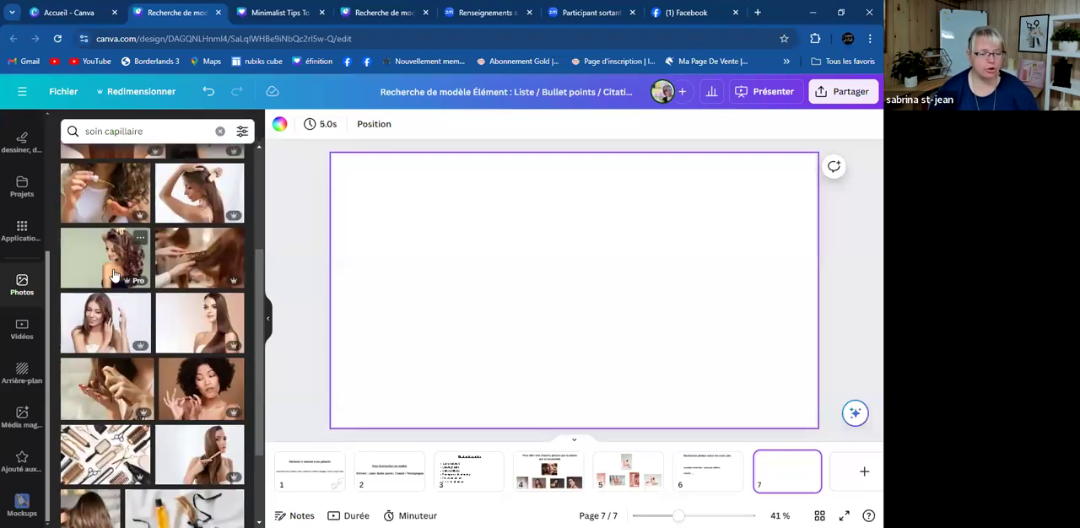
pyautogui.scroll(-1, 115, 275)
pyautogui.scroll(-7, 115, 275)
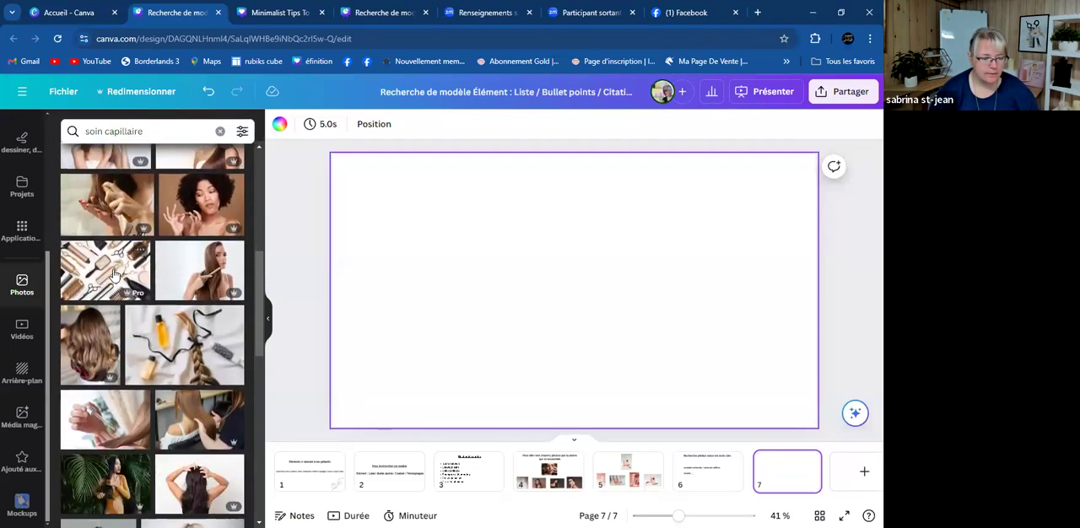
pyautogui.scroll(-8, 115, 275)
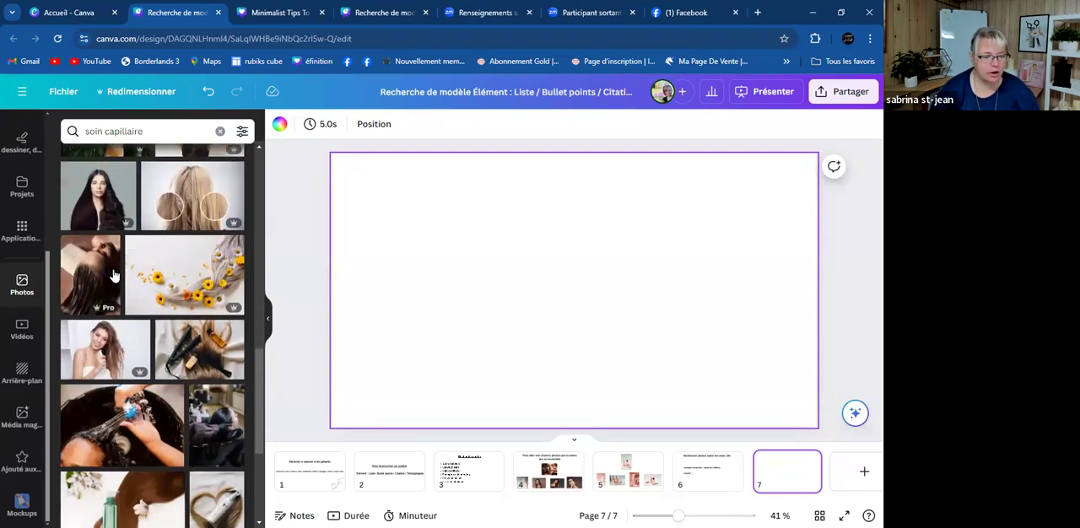
pyautogui.scroll(-3, 115, 275)
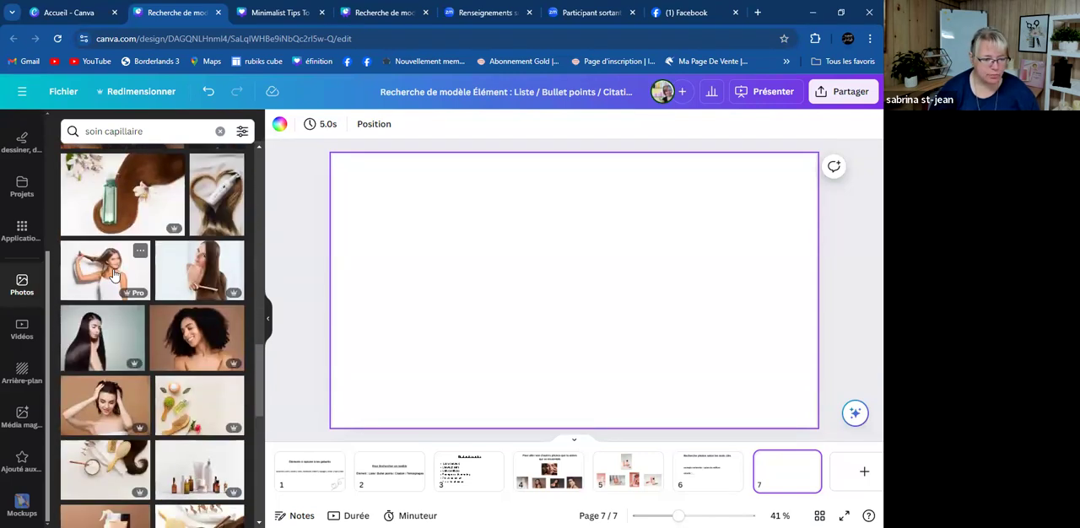
pyautogui.scroll(-6, 115, 275)
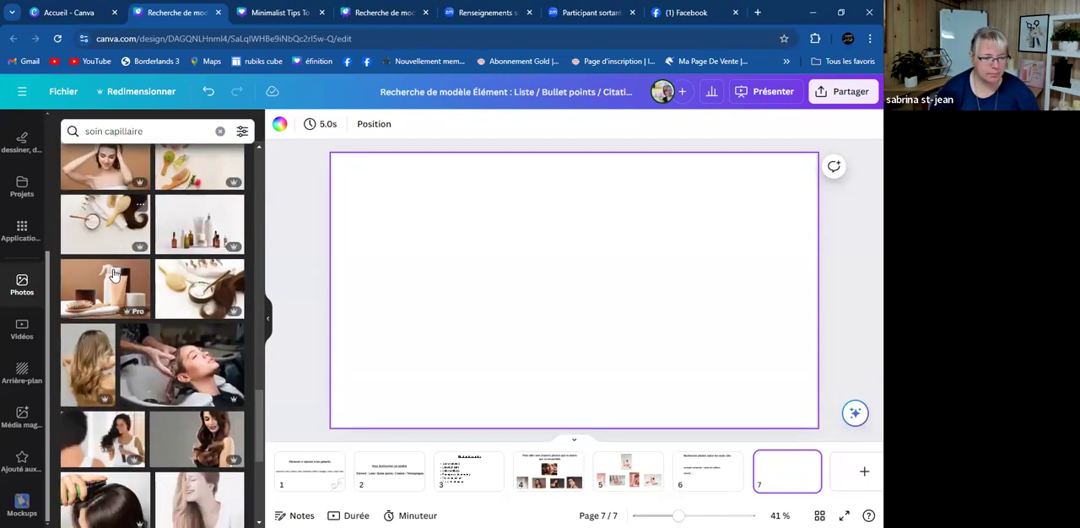
pyautogui.click(100, 291)
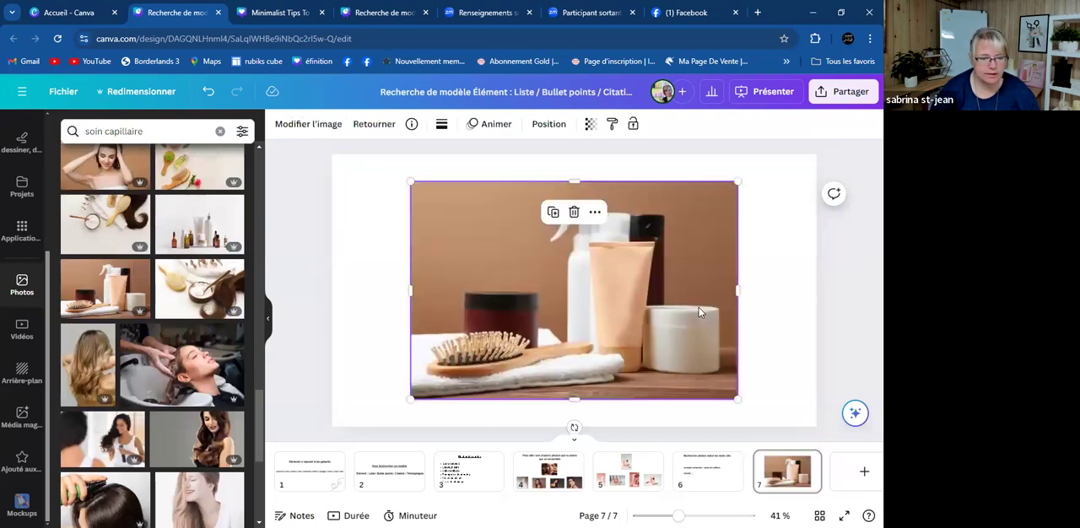
pyautogui.press('Delete')
pyautogui.scroll(-5, 248, 319)
pyautogui.scroll(-3, 248, 319)
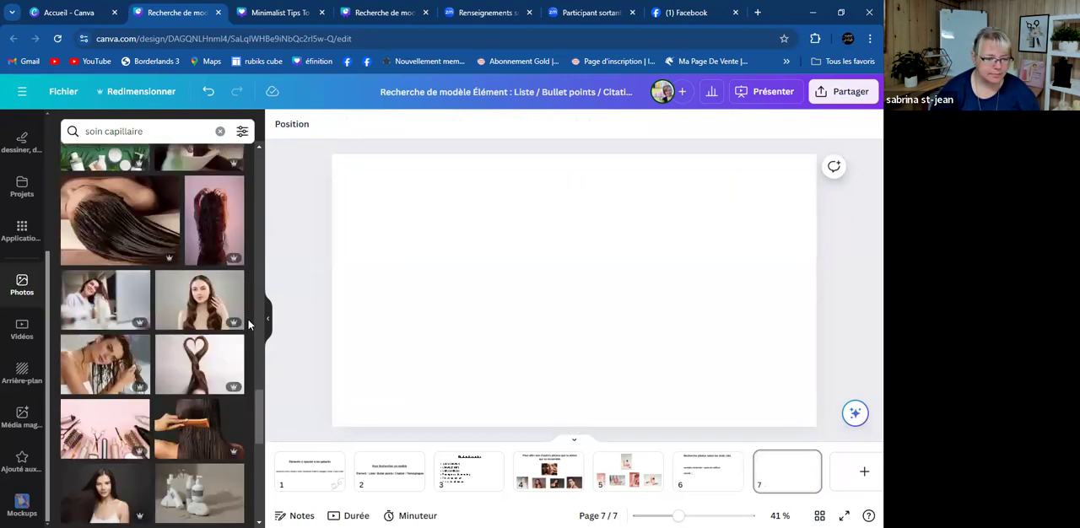
pyautogui.scroll(-4, 248, 319)
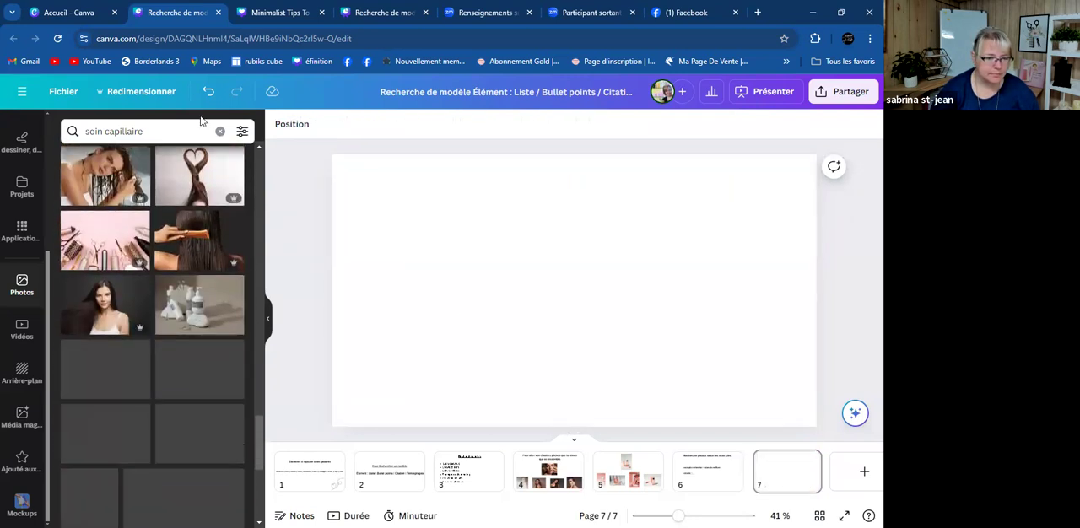
# - Consult the keyword list on page 3 again, then return to page 7 and search the photos for "shampoo"
pyautogui.click(469, 479)
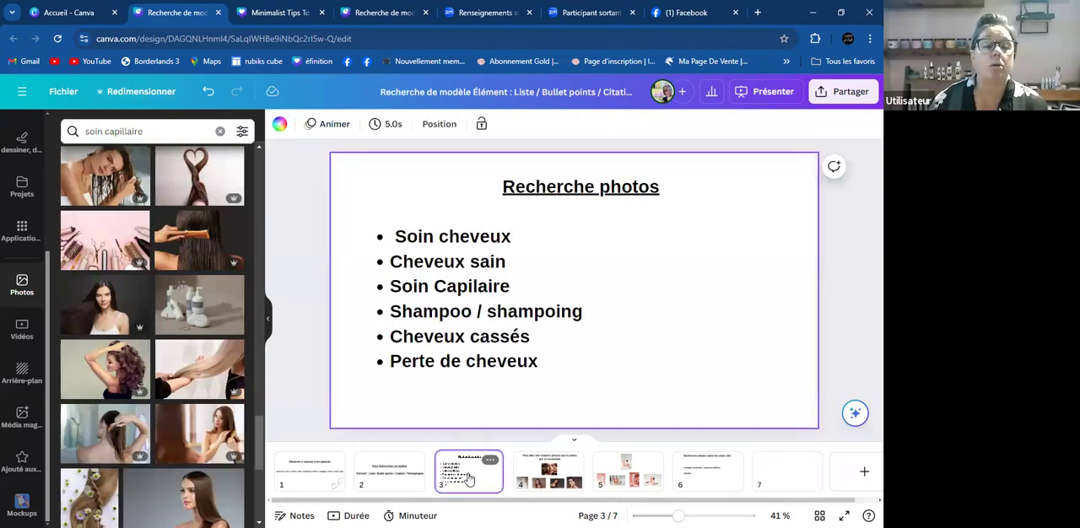
pyautogui.click(788, 479)
pyautogui.click(177, 128)
pyautogui.hotkey('ctrl', 'a')
pyautogui.press('BackSpace')
pyautogui.write('sham')
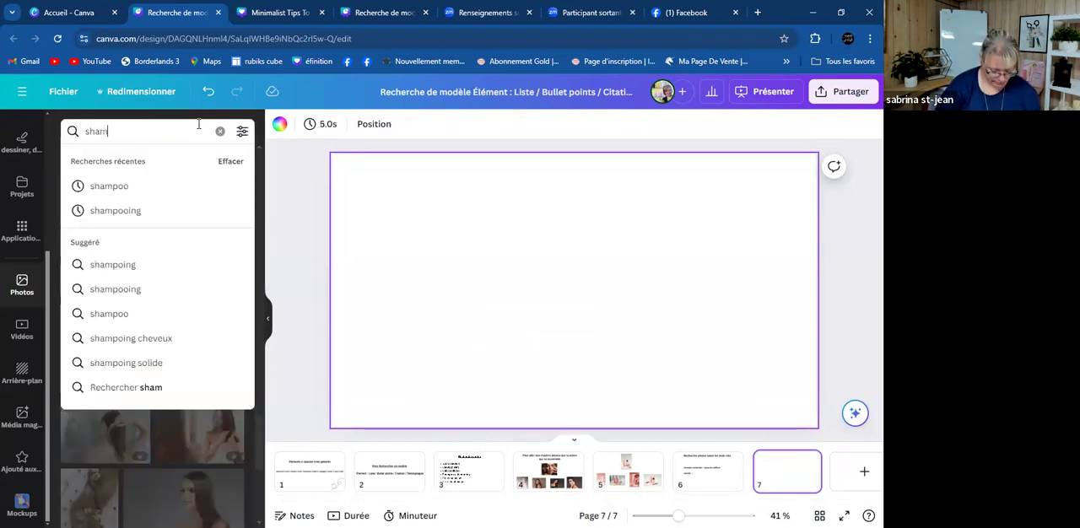
pyautogui.press('Return')
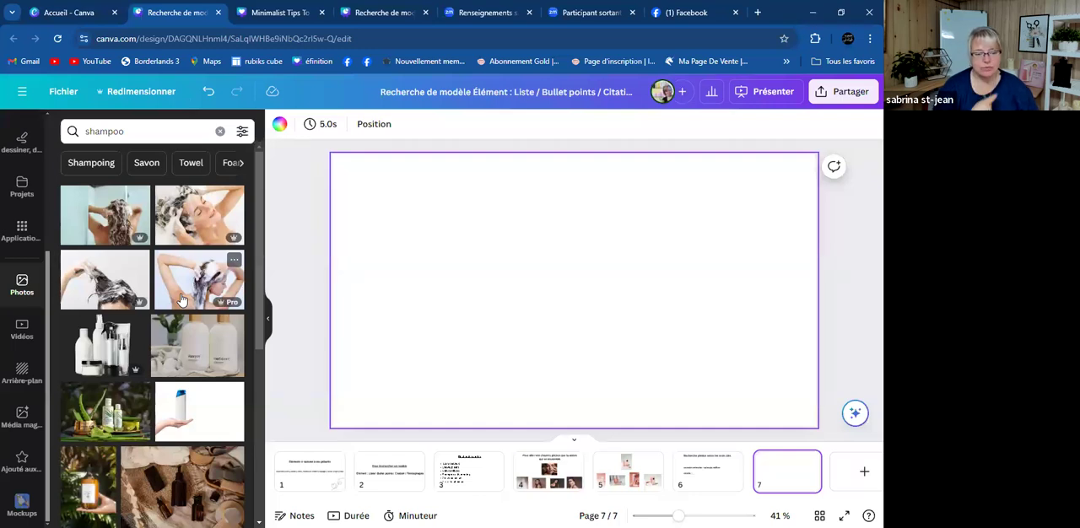
# - Preview the amber pump bottle photo and the shampoo-in-hand photo on page 7, then undo both additions
pyautogui.scroll(-3, 186, 291)
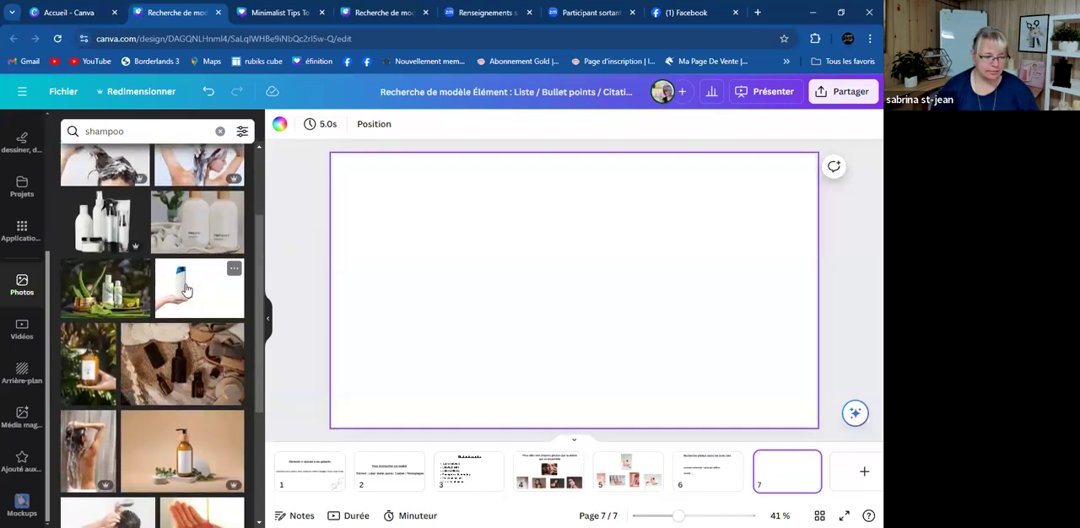
pyautogui.scroll(-2, 186, 291)
pyautogui.click(162, 340)
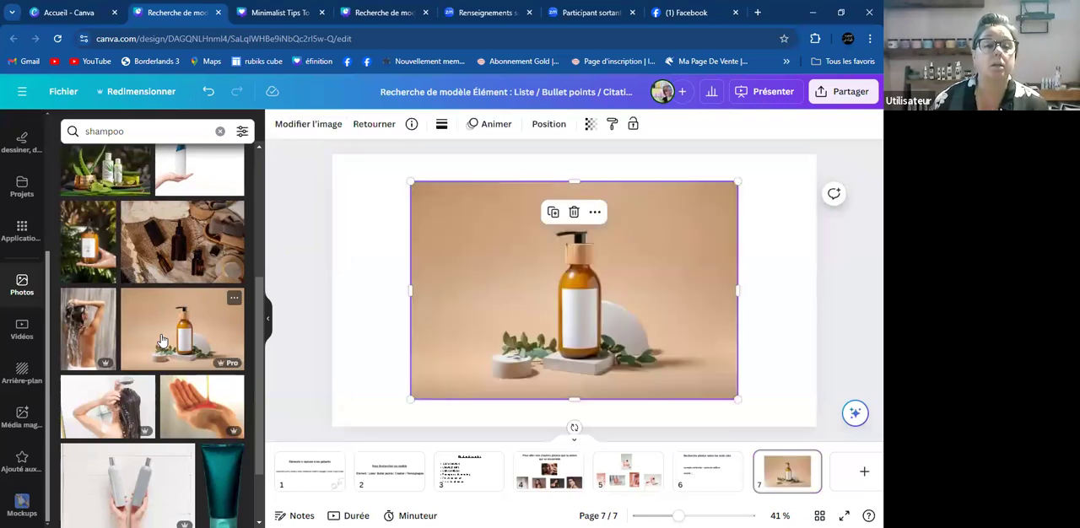
pyautogui.click(196, 414)
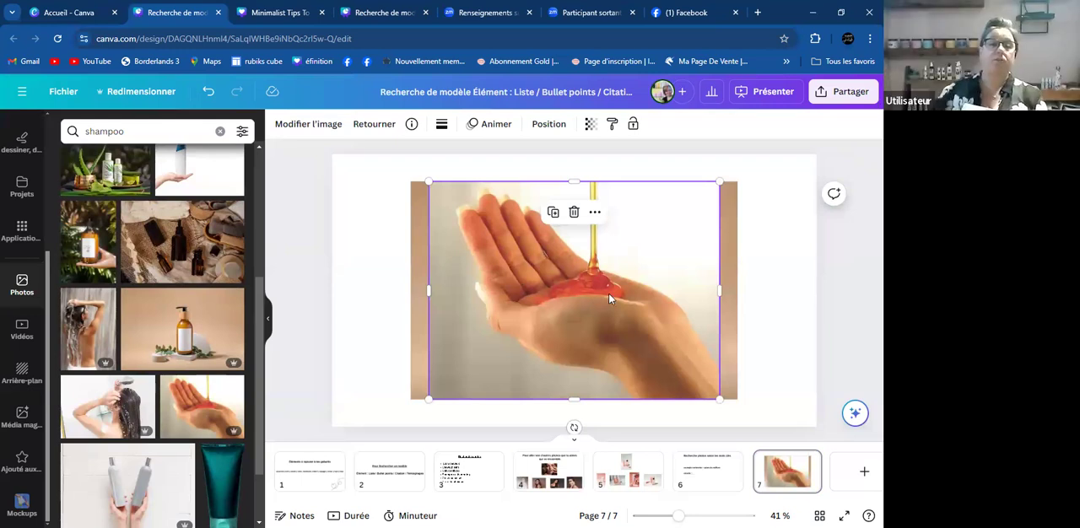
pyautogui.hotkey('ctrl', 'z')
pyautogui.hotkey('ctrl', 'z')
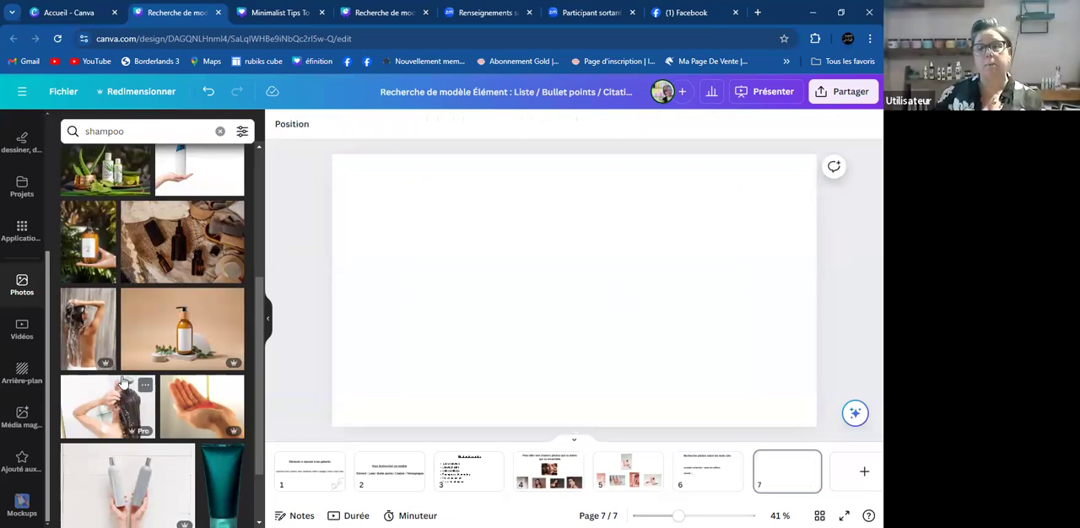
# - Preview the photo of two bottles in a leafy wreath on page 7, undo it, and browse more "shampoo" photos
pyautogui.scroll(-3, 127, 381)
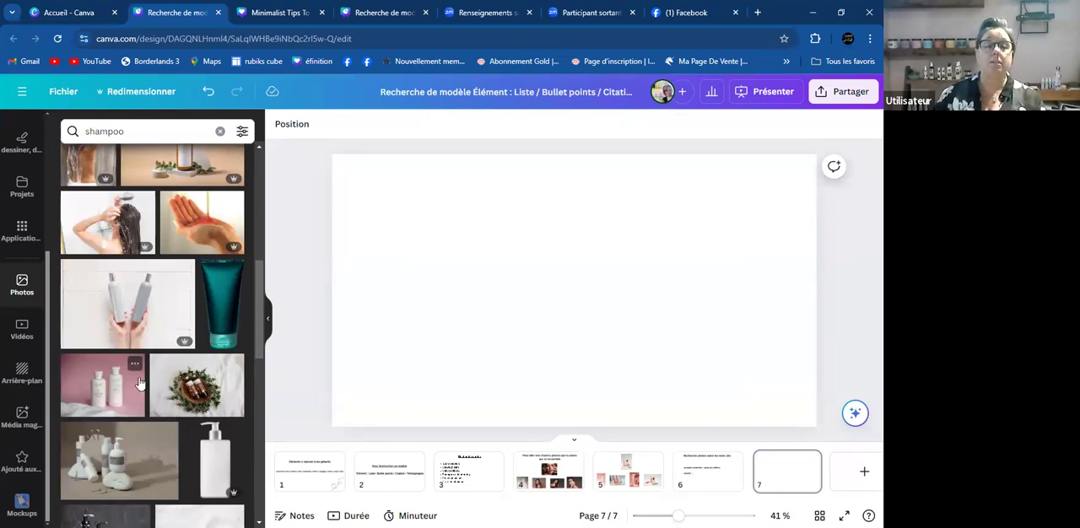
pyautogui.click(173, 397)
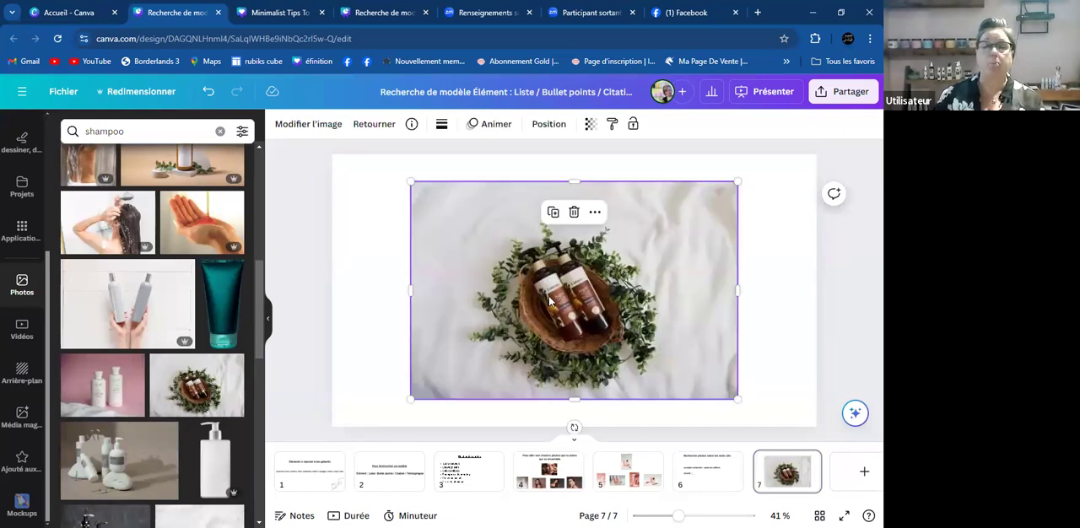
pyautogui.hotkey('ctrl', 'z')
pyautogui.scroll(-3, 146, 350)
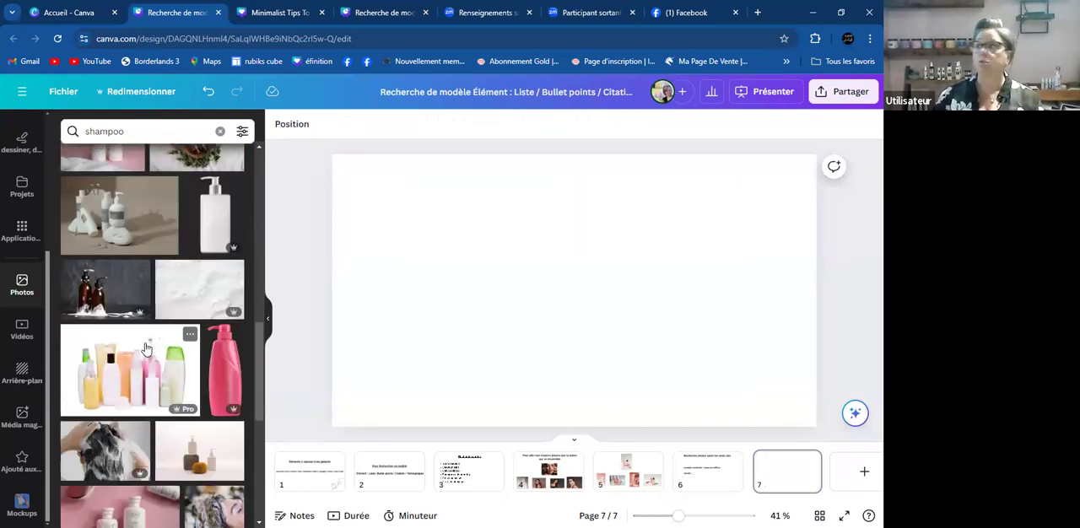
# - Add the "shampoo" photo of a woman pouring shampoo into her palm to page 7, enlarge it and move it to the page's right edge
pyautogui.scroll(-2, 145, 348)
pyautogui.scroll(-2, 145, 345)
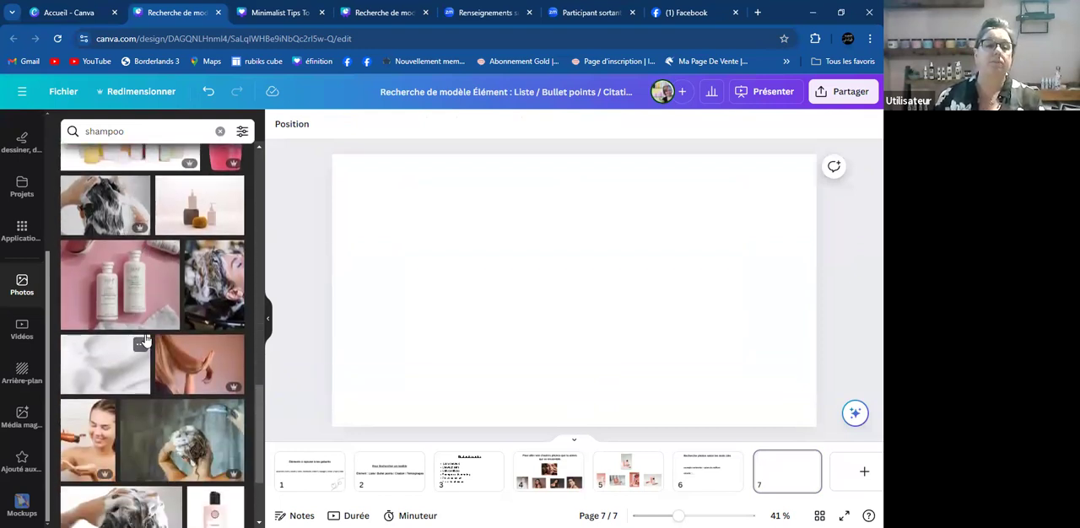
pyautogui.scroll(-1, 145, 339)
pyautogui.click(88, 375)
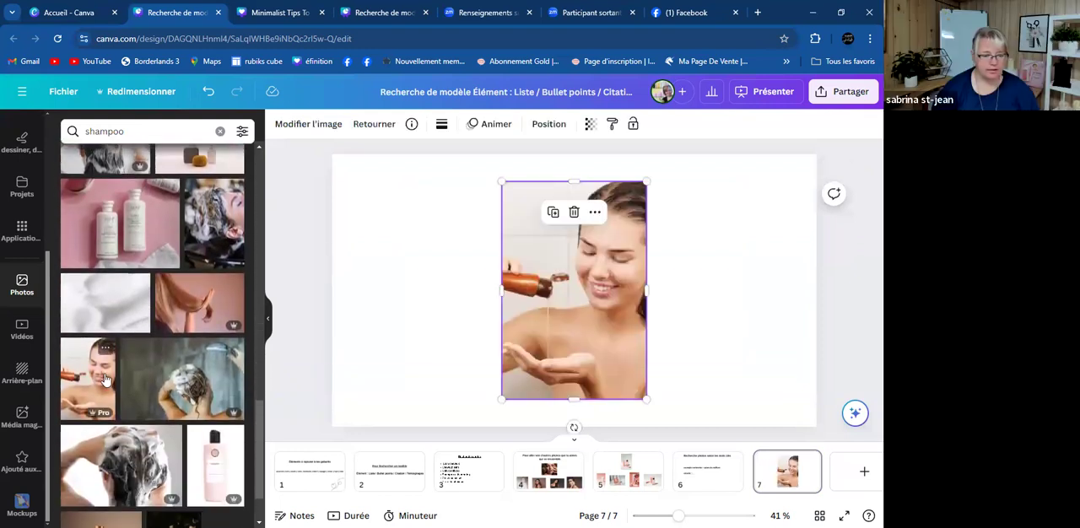
pyautogui.moveTo(644, 181); pyautogui.dragTo(663, 158)
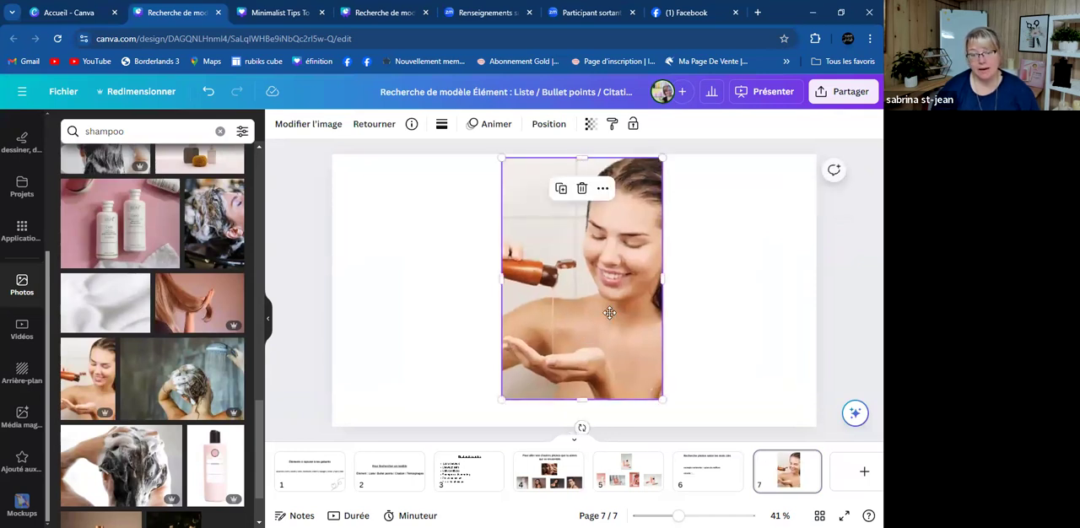
pyautogui.moveTo(609, 313); pyautogui.dragTo(669, 340)
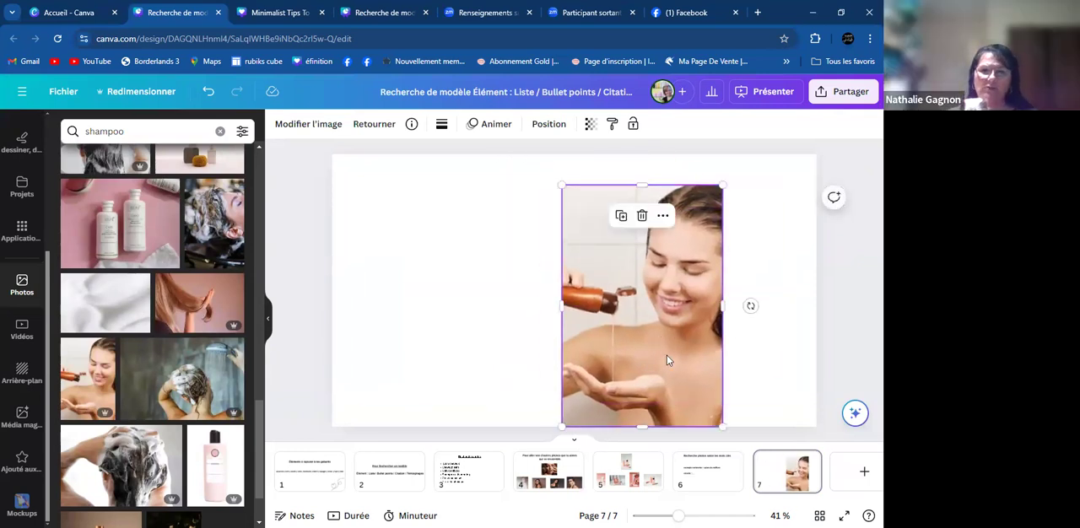
pyautogui.moveTo(613, 341); pyautogui.dragTo(714, 339)
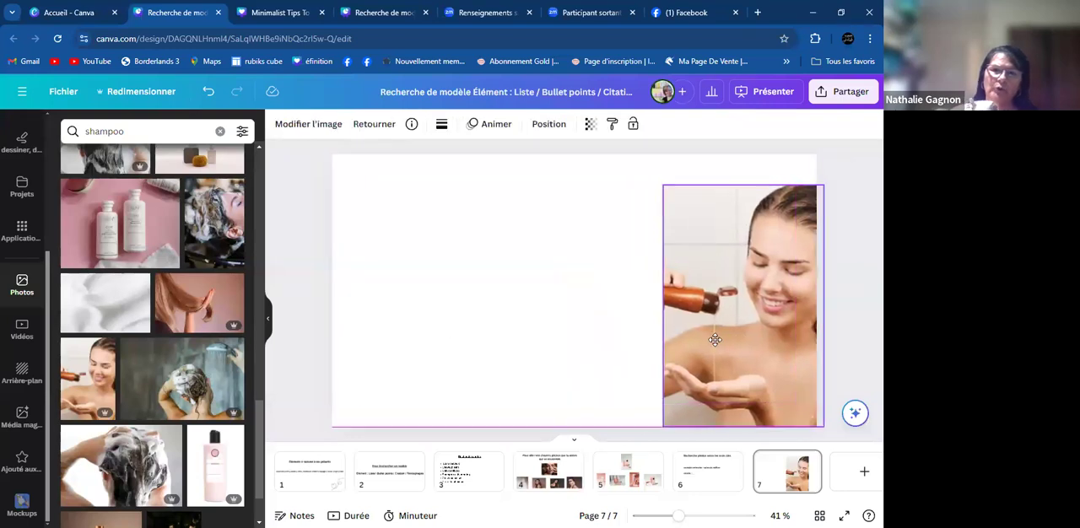
# - Enlarge the photo of the woman pouring shampoo to the full page height, and delete it from page 7
pyautogui.click(531, 303)
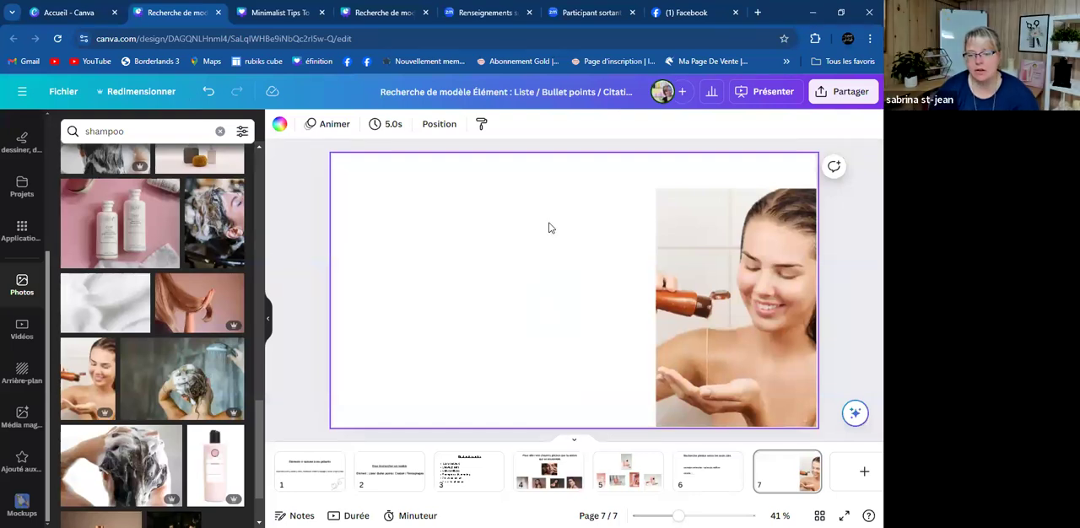
pyautogui.click(700, 311)
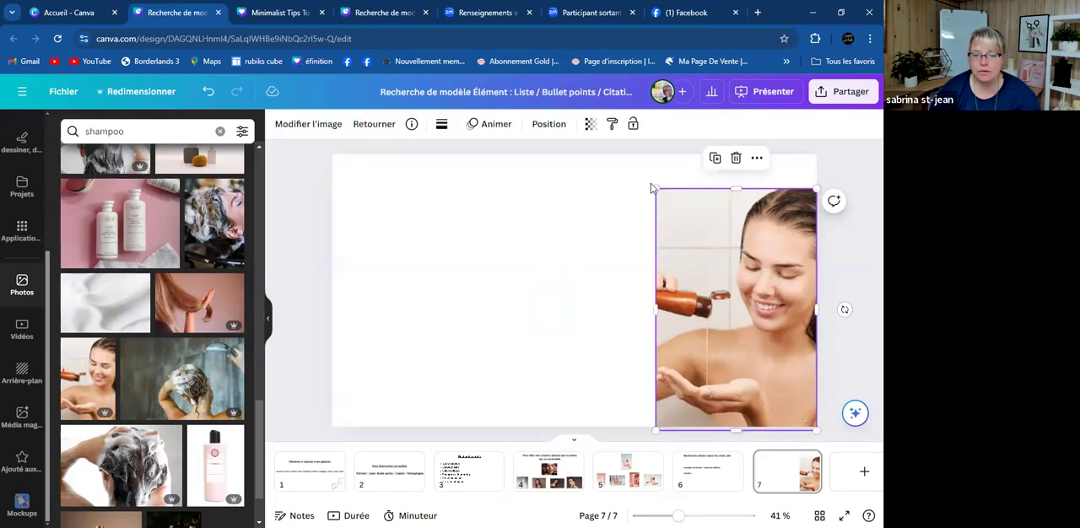
pyautogui.moveTo(656, 189); pyautogui.dragTo(635, 151)
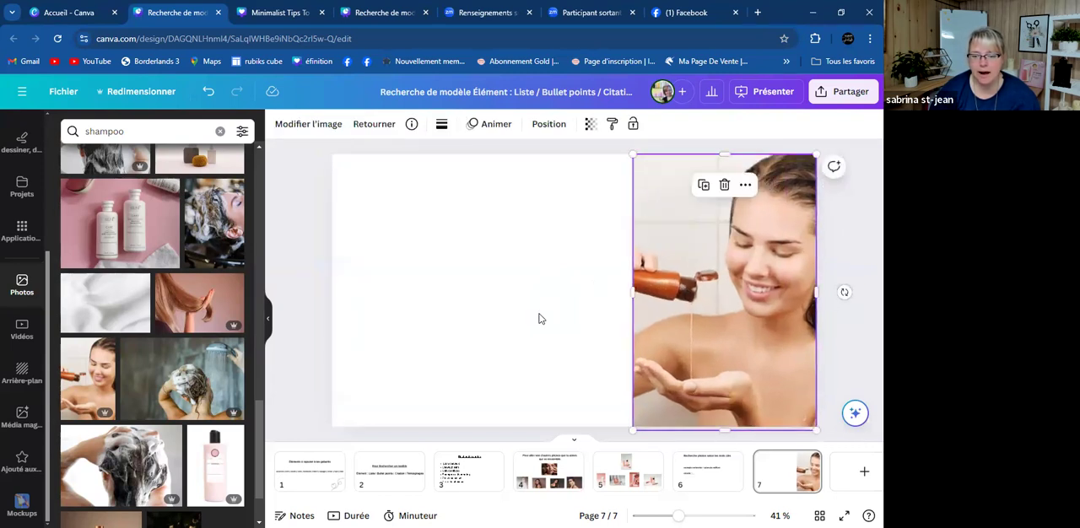
pyautogui.click(622, 337)
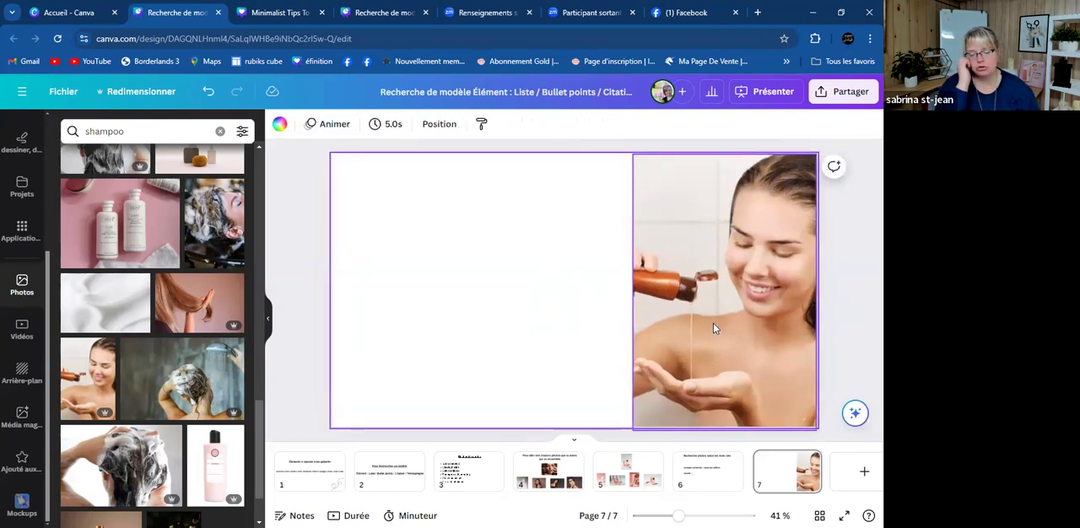
pyautogui.click(683, 337)
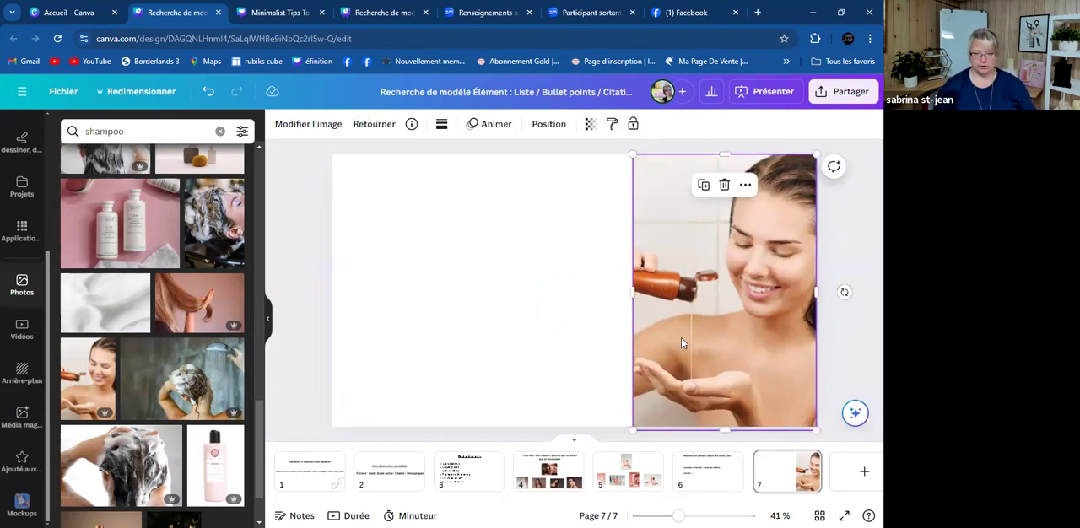
pyautogui.press('Delete')
# - Preview the salon hair-washing photo and the photo of three pump bottles on page 7, deleting each one
pyautogui.scroll(-3, 204, 334)
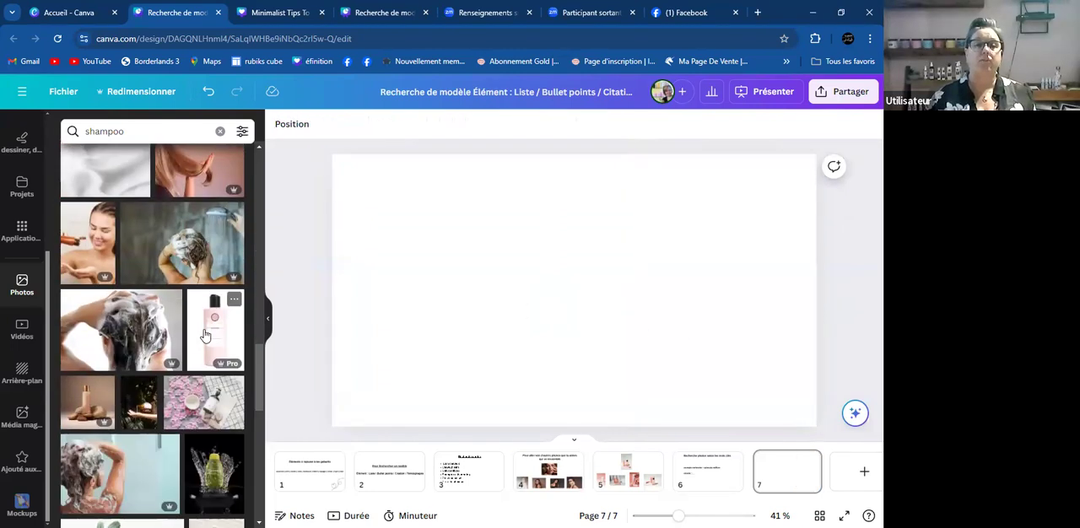
pyautogui.scroll(-3, 204, 335)
pyautogui.scroll(-6, 205, 335)
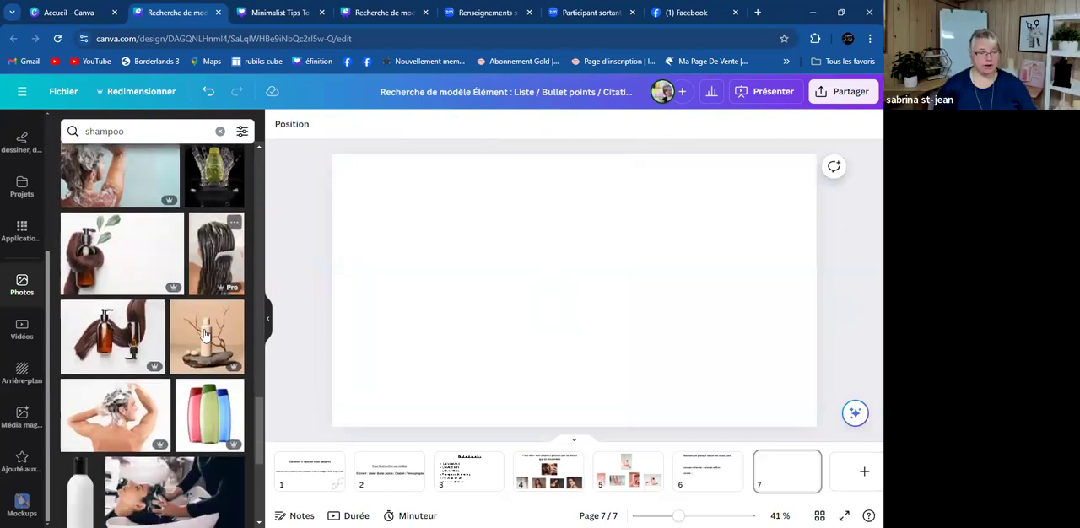
pyautogui.click(172, 377)
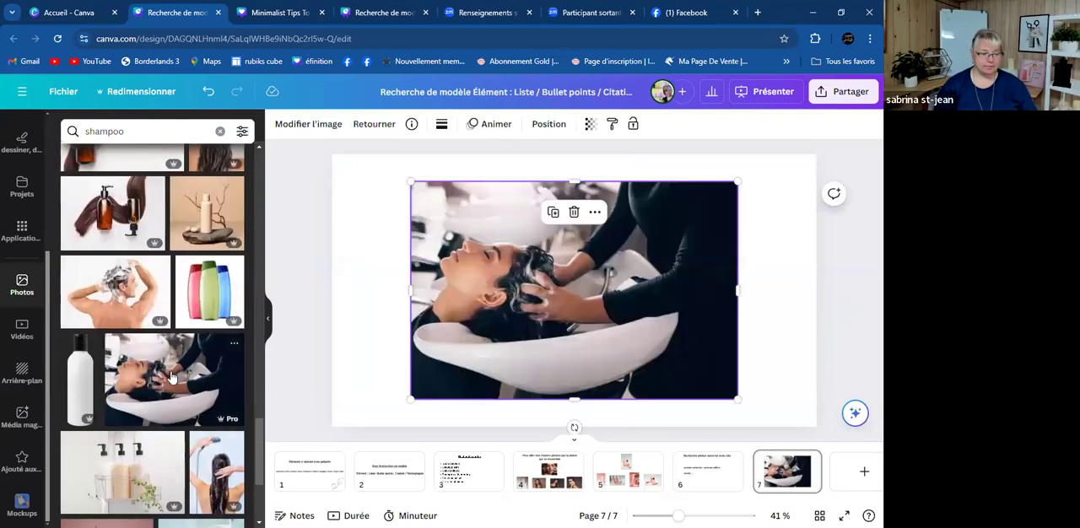
pyautogui.press('Delete')
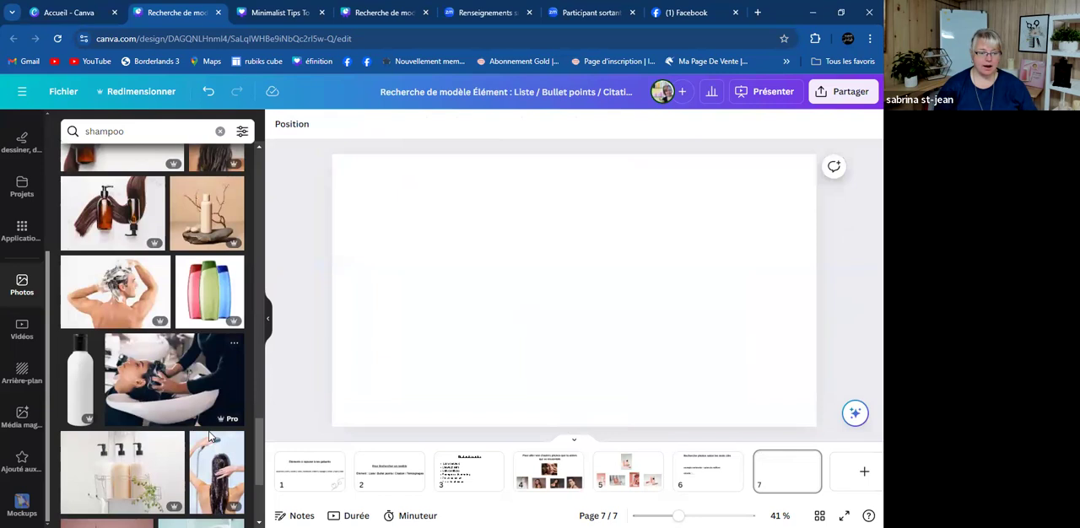
pyautogui.click(119, 469)
pyautogui.press('Delete')
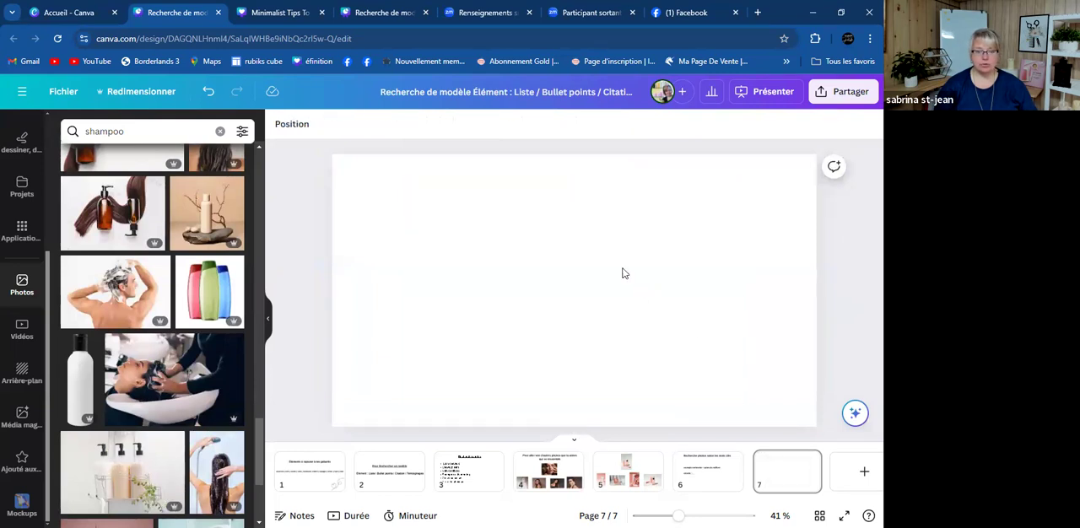
# - Consult the keyword list on page 3 and search the photos for "cheveux cassée"
pyautogui.click(476, 475)
pyautogui.click(195, 131)
pyautogui.press('BackSpace')
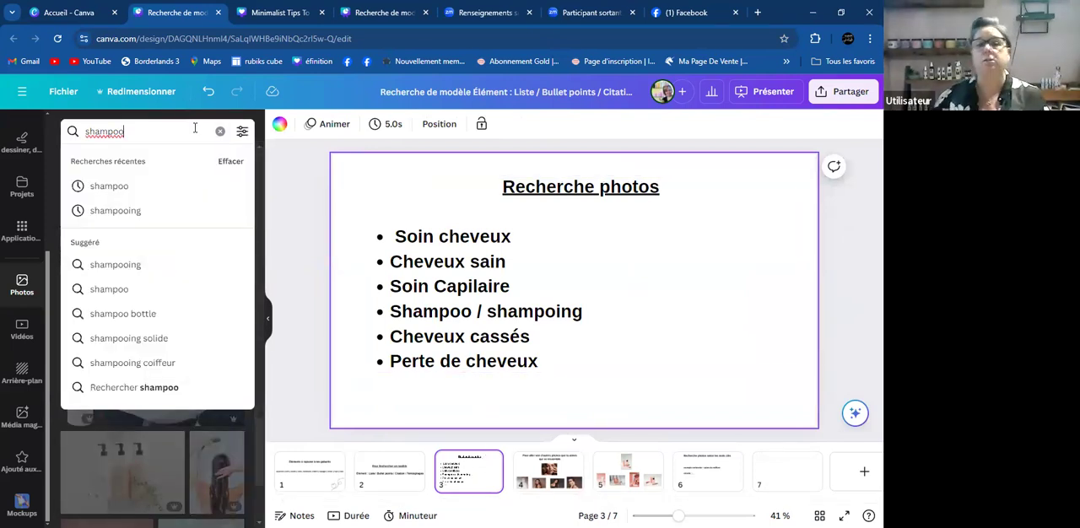
pyautogui.press('BackSpace')
pyautogui.press('BackSpace')
pyautogui.press('BackSpace')
pyautogui.press('BackSpace')
pyautogui.press('BackSpace')
pyautogui.press('BackSpace')
pyautogui.write('cheveux cassée')
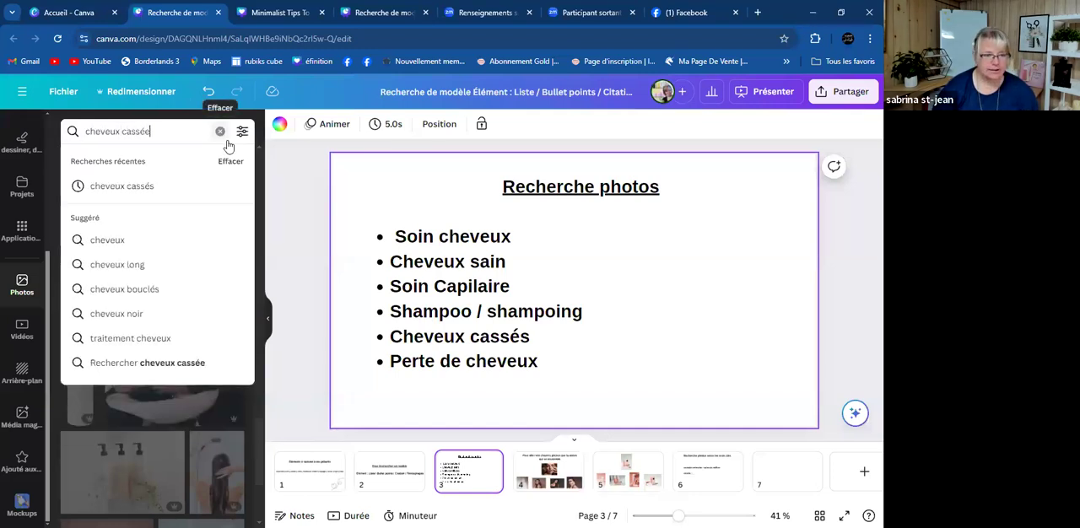
pyautogui.press('Return')
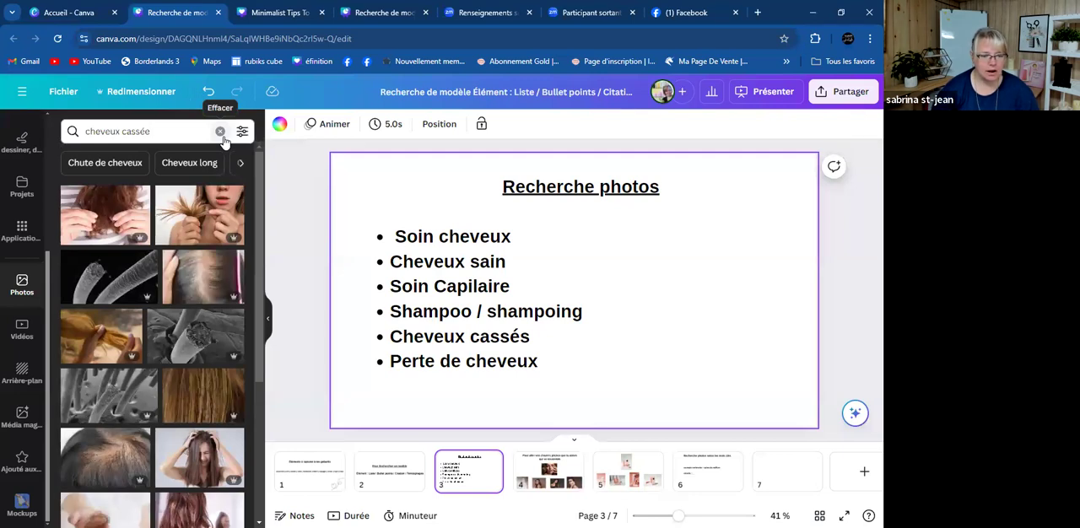
# - Preview the grey microscopic hair-strand photo and the split-ends photo on page 7, and delete both
pyautogui.click(792, 483)
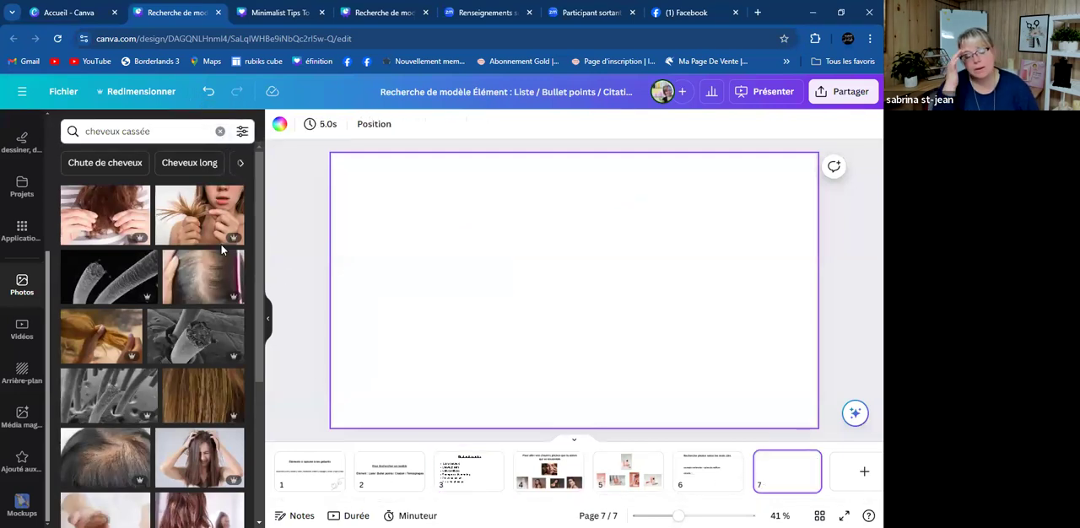
pyautogui.click(94, 400)
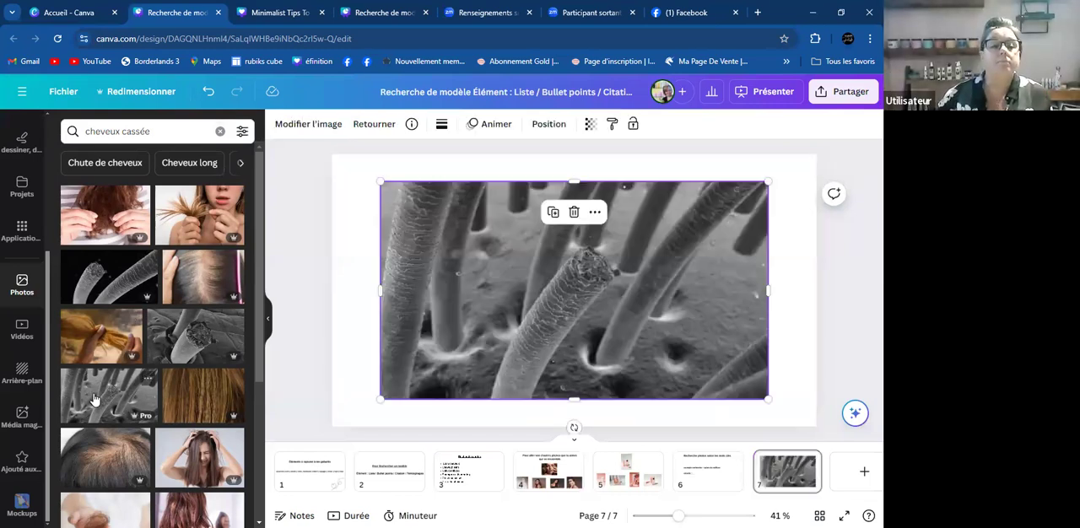
pyautogui.click(210, 226)
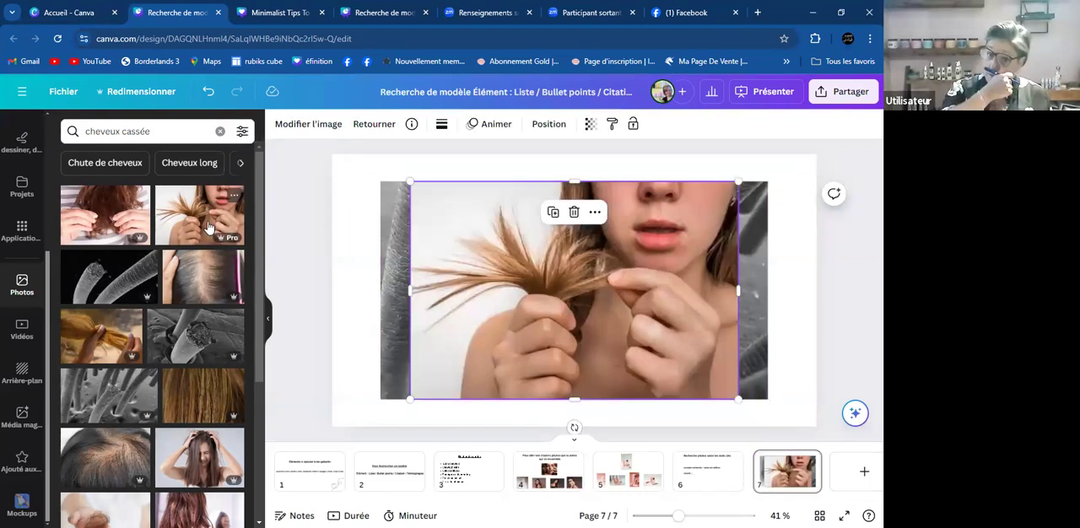
pyautogui.press('Delete')
pyautogui.click(554, 355)
pyautogui.press('Delete')
# - Add the photo of two hands holding fallen hair and the three-panel scalp photo to page 7
pyautogui.scroll(-3, 168, 396)
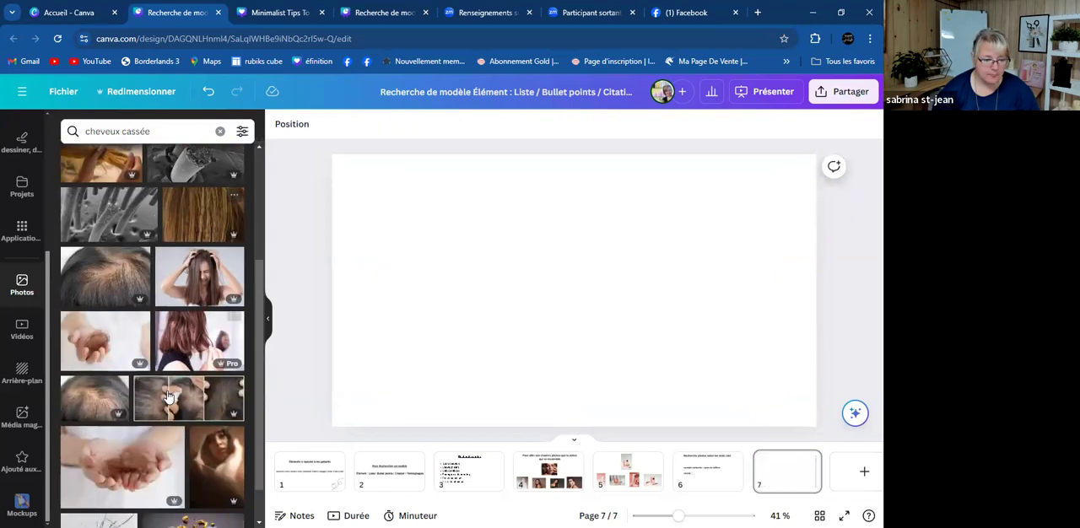
pyautogui.scroll(-1, 168, 396)
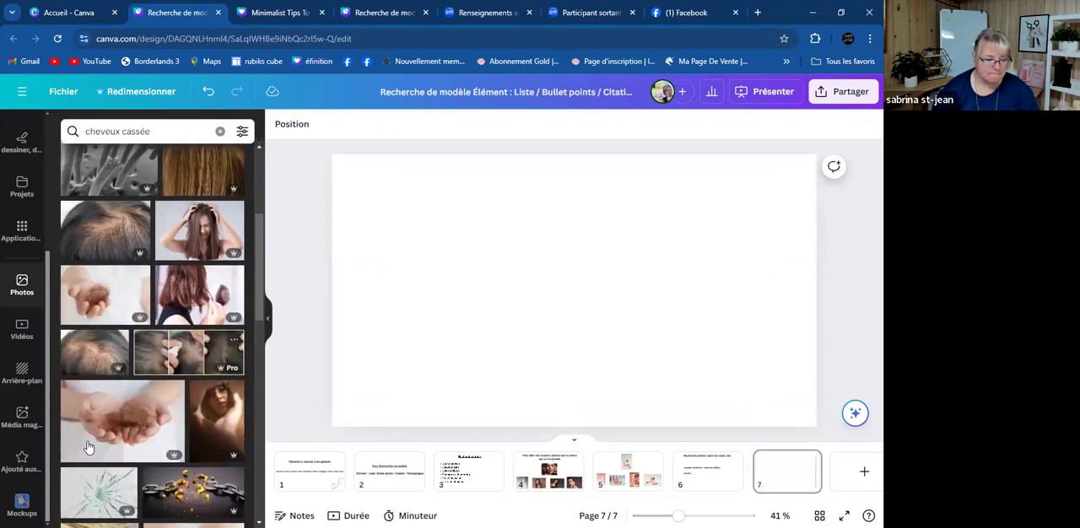
pyautogui.click(121, 425)
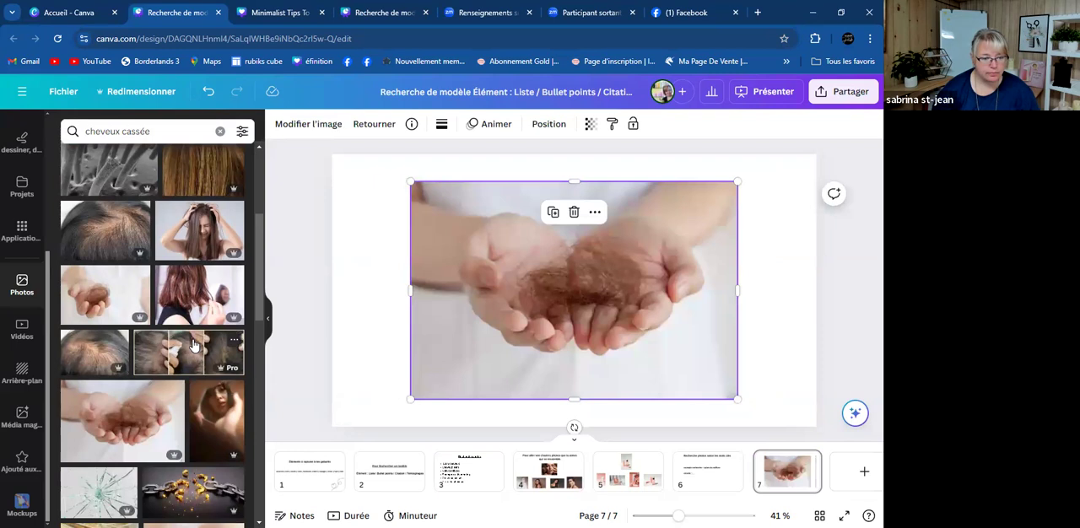
pyautogui.click(194, 344)
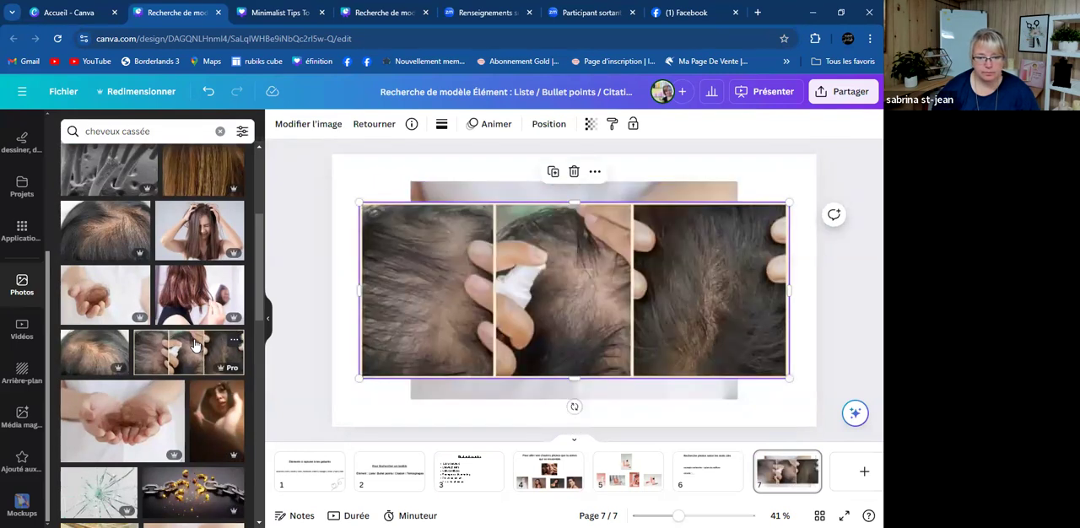
# - Preview the broken-tooth photo from the "cheveux cassée" results on page 7, and delete all the photos on the page
pyautogui.scroll(-3, 194, 344)
pyautogui.scroll(-2, 194, 344)
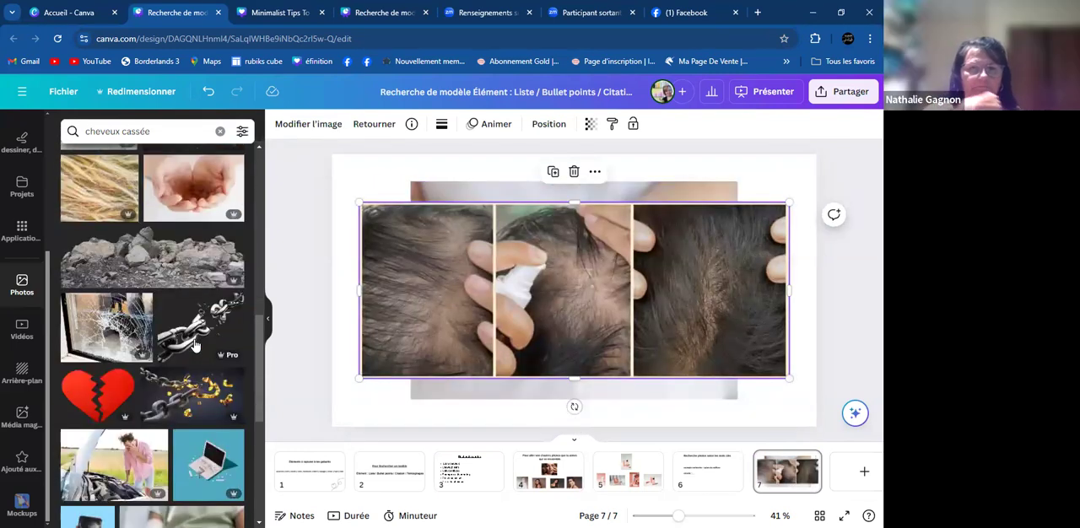
pyautogui.scroll(-3, 194, 344)
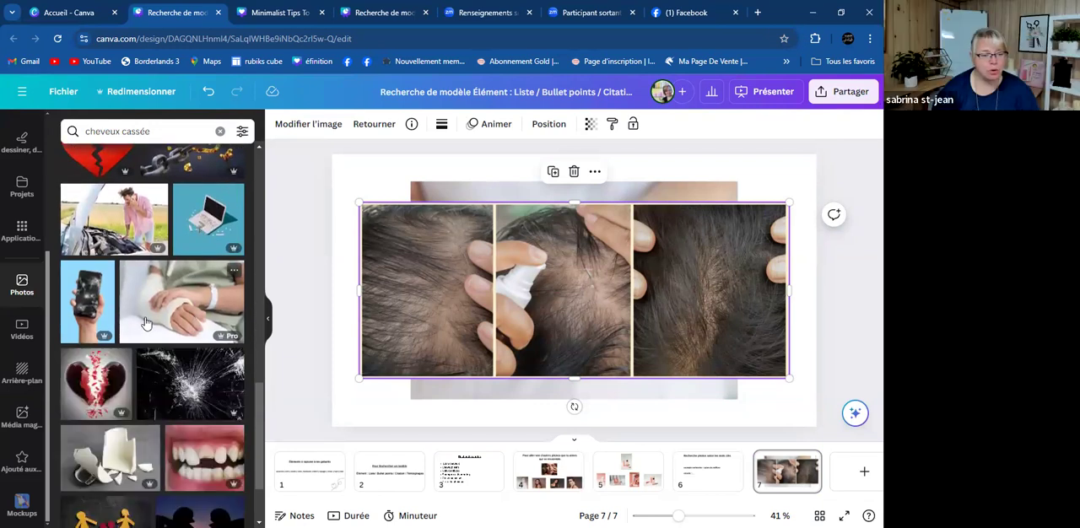
pyautogui.click(201, 448)
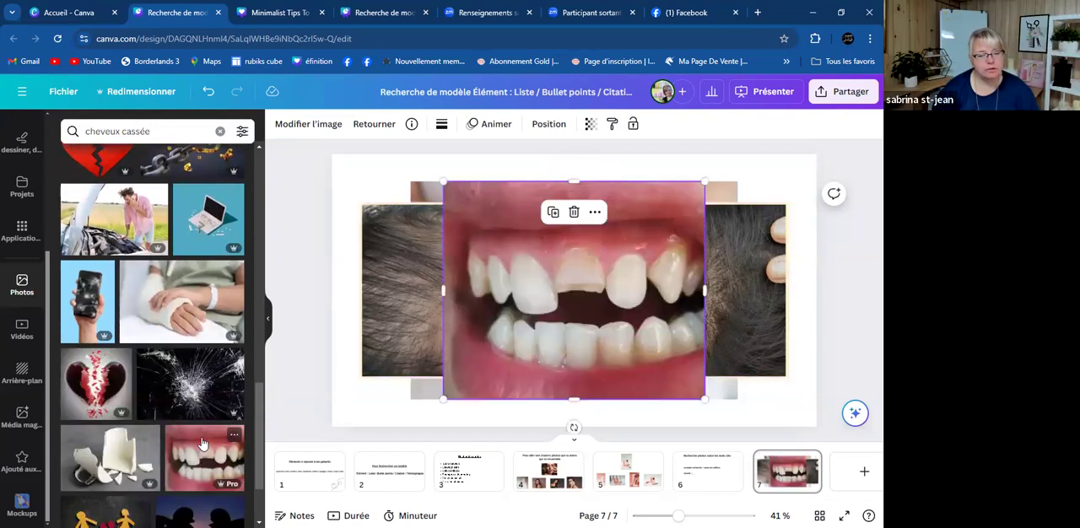
pyautogui.press('Delete')
pyautogui.click(539, 293)
pyautogui.press('Delete')
pyautogui.click(528, 292)
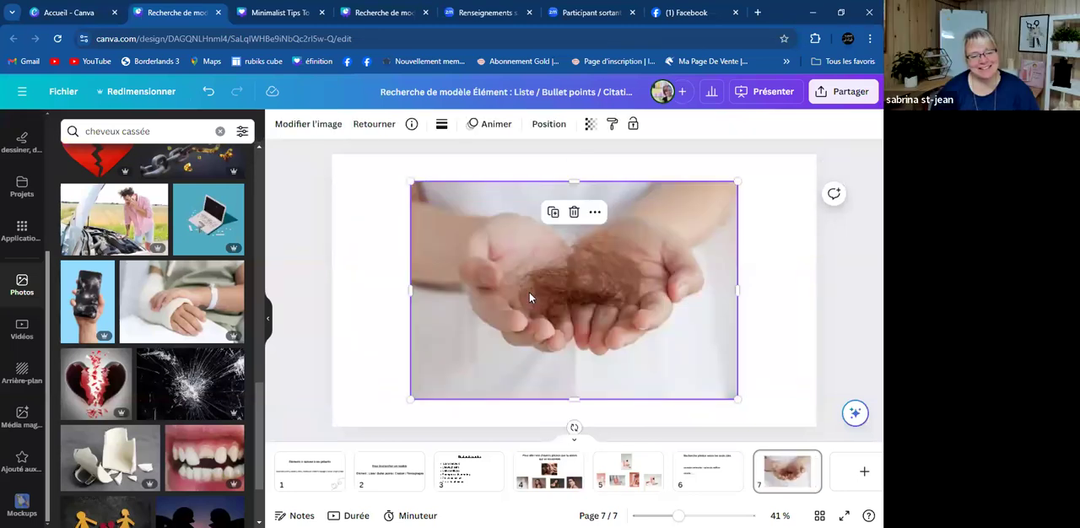
pyautogui.press('Delete')
# - Preview the photo of cracked eyeglasses on page 7 and delete it
pyautogui.scroll(-5, 213, 384)
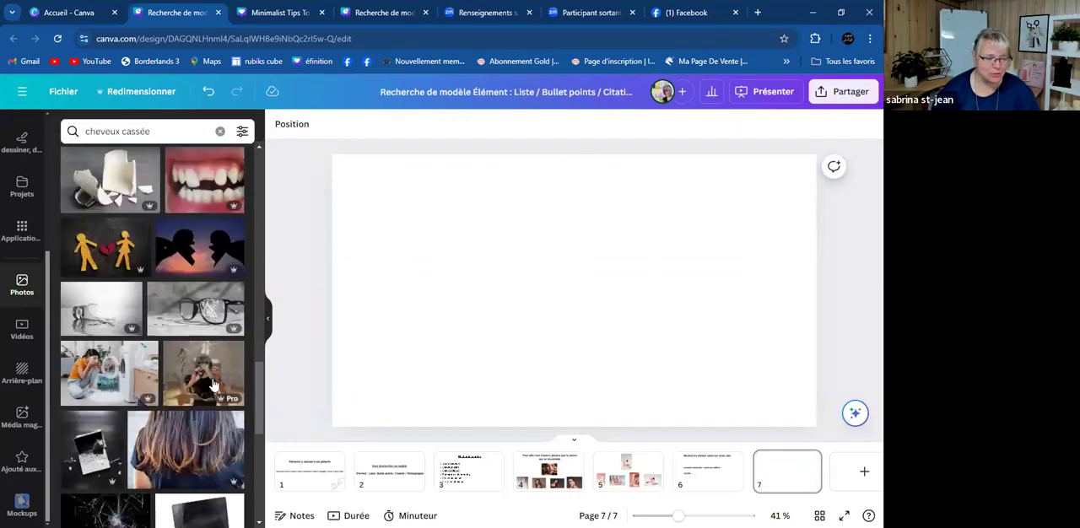
pyautogui.click(169, 307)
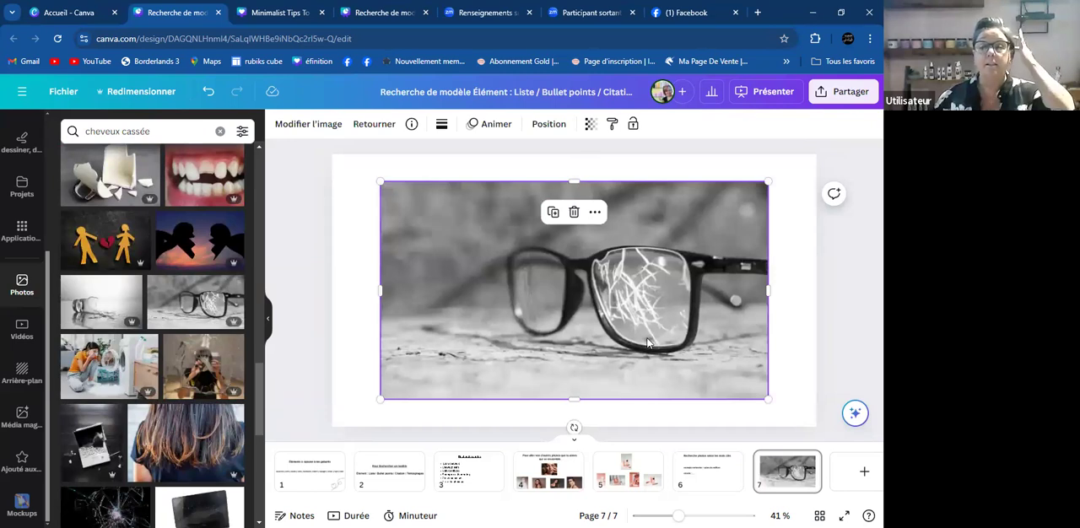
pyautogui.press('Delete')
# - Add the photo of long brown hair seen from behind to page 7, undoing the extra photo placed after it
pyautogui.click(219, 428)
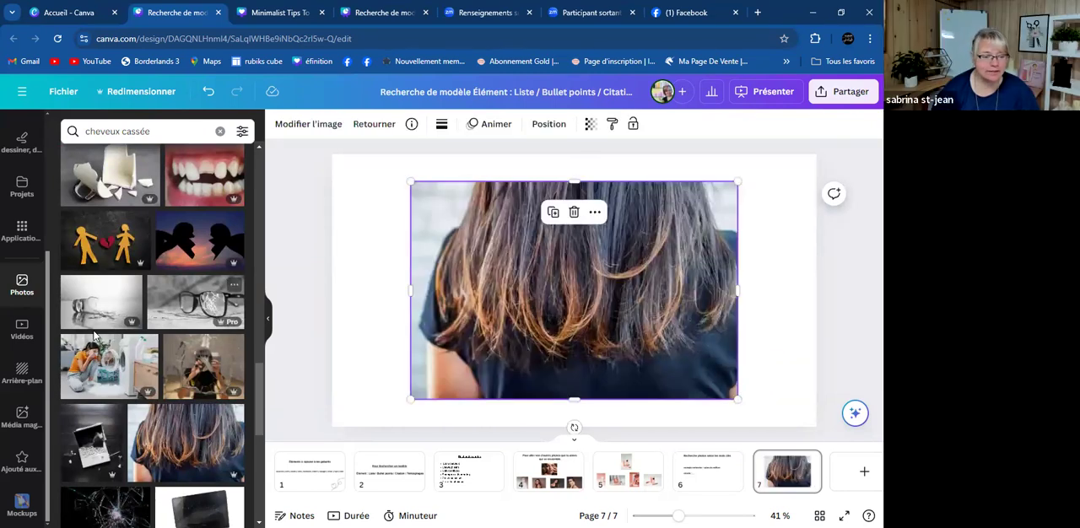
pyautogui.click(145, 341)
pyautogui.hotkey('ctrl', 'z')
# - Browse the "cheveux cassée" photos further, and consult the keyword list on page 3 before returning to page 7
pyautogui.scroll(-5, 163, 401)
pyautogui.scroll(-10, 162, 401)
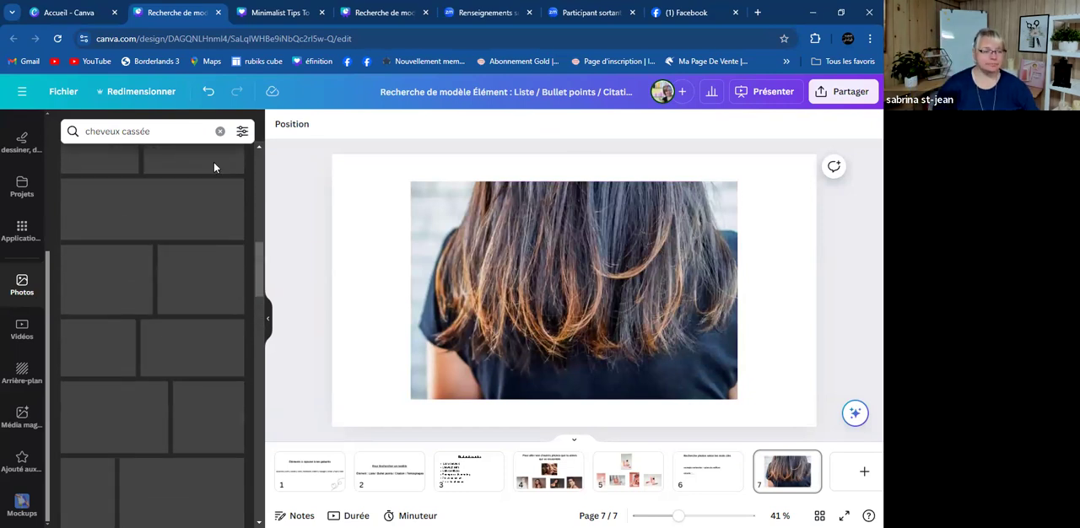
pyautogui.click(470, 478)
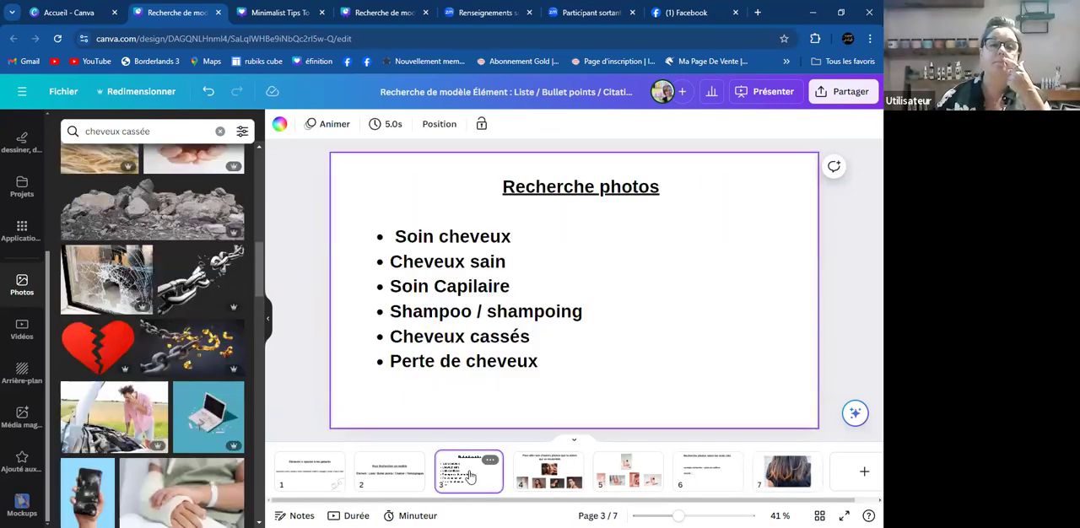
pyautogui.click(776, 477)
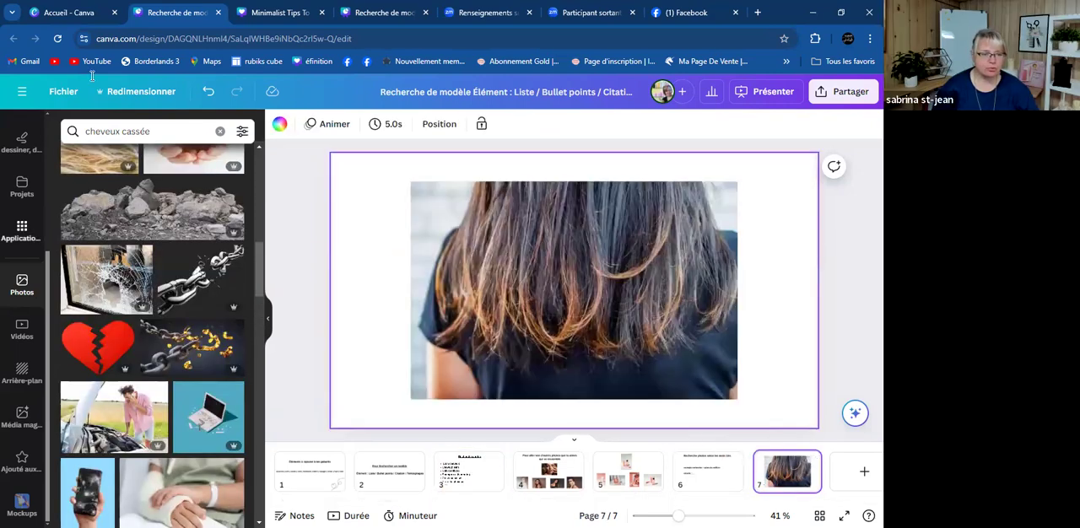
# - Replace the photo search with "perte de cheveux" and run it
pyautogui.click(169, 133)
pyautogui.press('BackSpace')
pyautogui.press('BackSpace')
pyautogui.press('BackSpace')
pyautogui.press('BackSpace')
pyautogui.press('BackSpace')
pyautogui.press('BackSpace')
pyautogui.press('BackSpace')
pyautogui.press('BackSpace')
pyautogui.press('BackSpace')
pyautogui.press('BackSpace')
pyautogui.press('BackSpace')
pyautogui.press('BackSpace')
pyautogui.press('BackSpace')
pyautogui.press('BackSpace')
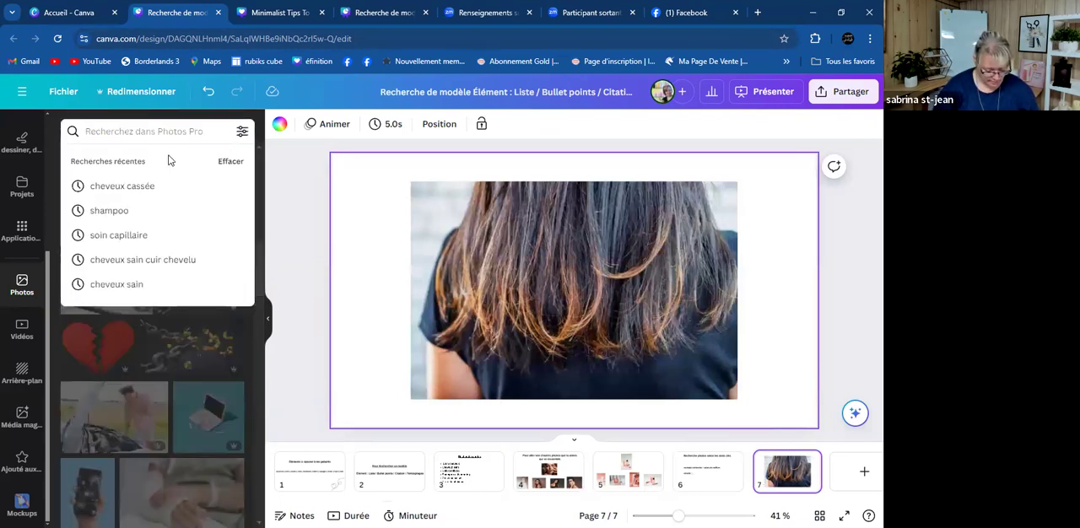
pyautogui.write('perte de cheveu')
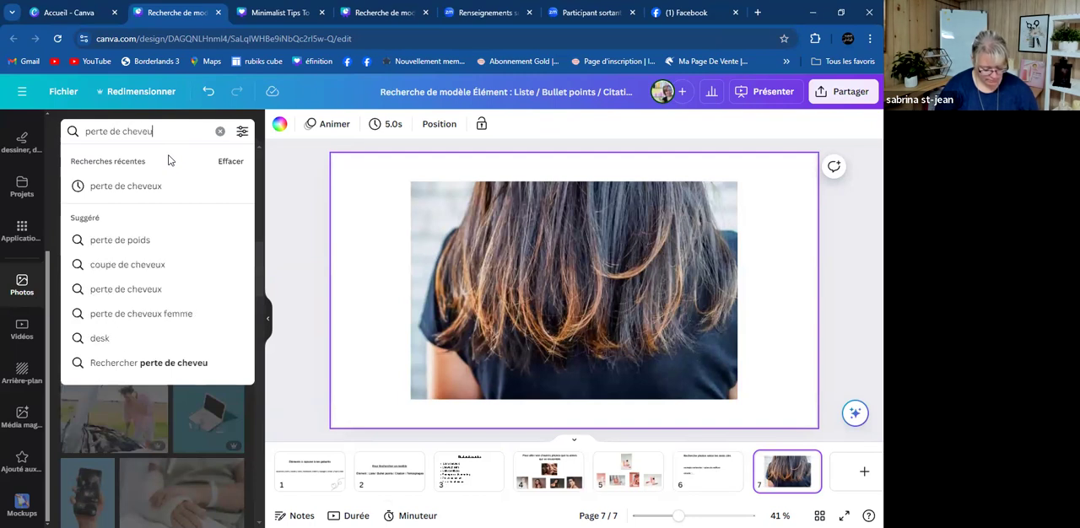
pyautogui.write('x')
pyautogui.press('Return')
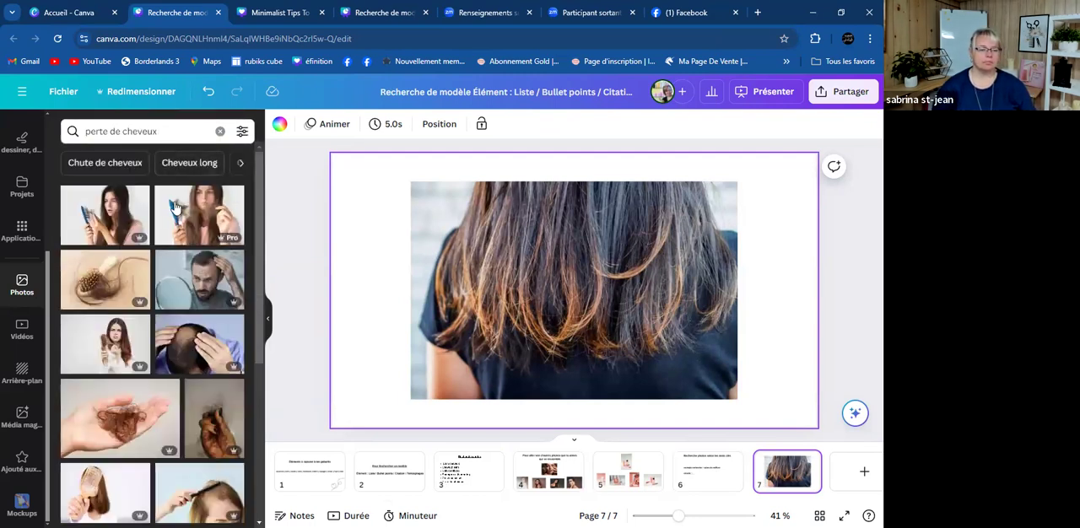
# - Delete the brown-hair photo from page 7, and preview the hair-filled brush and the woman behind a hairbrush there, removing each
pyautogui.click(419, 341)
pyautogui.press('Delete')
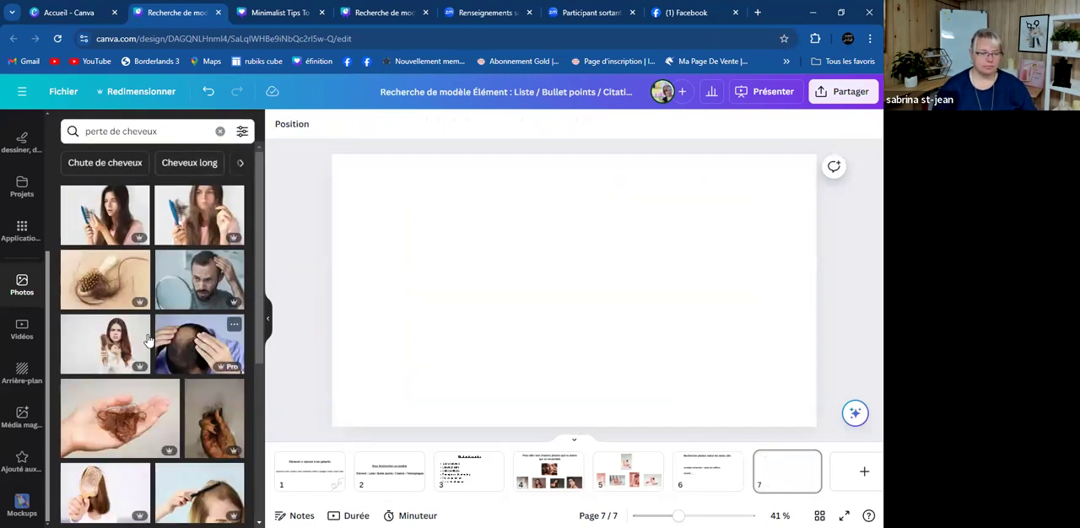
pyautogui.click(100, 288)
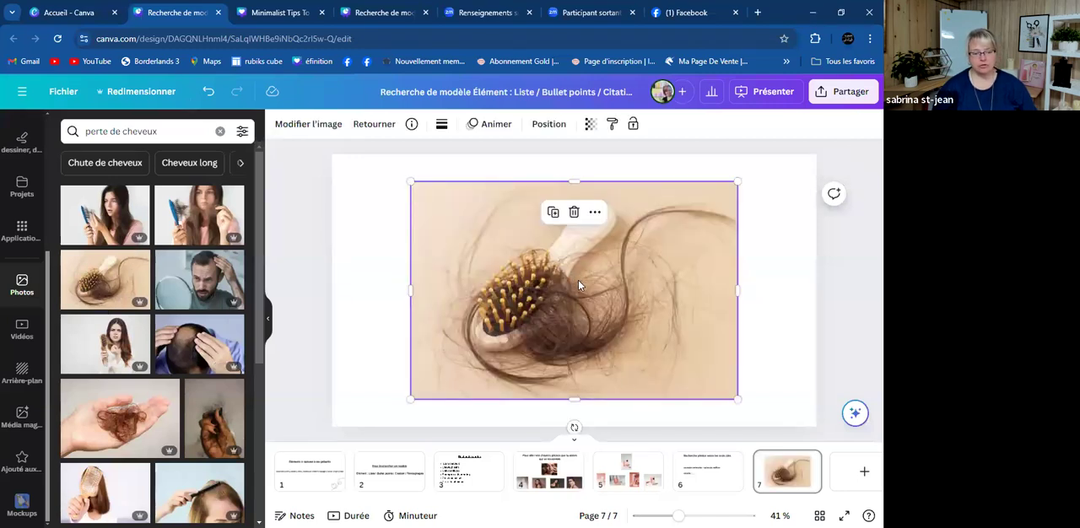
pyautogui.press('Delete')
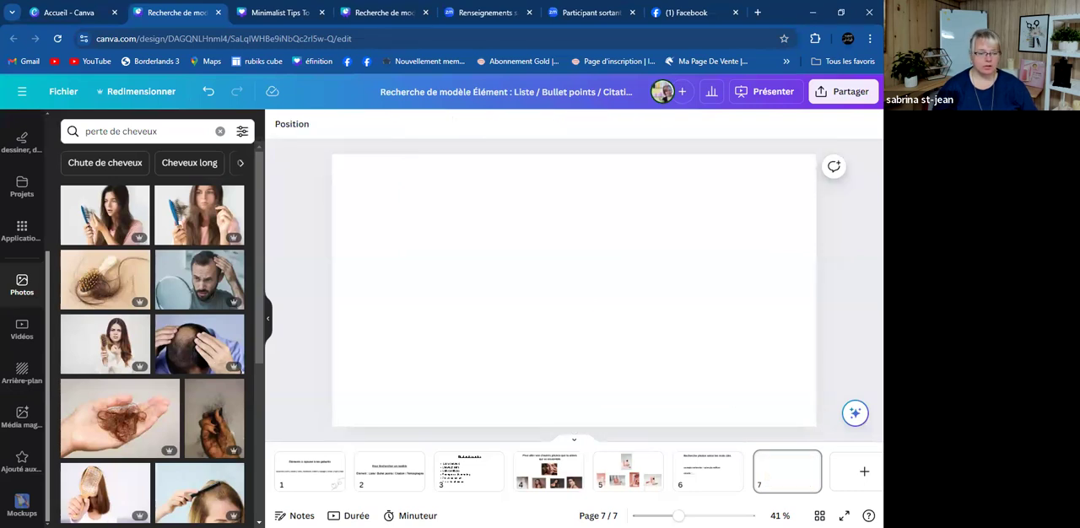
pyautogui.click(118, 485)
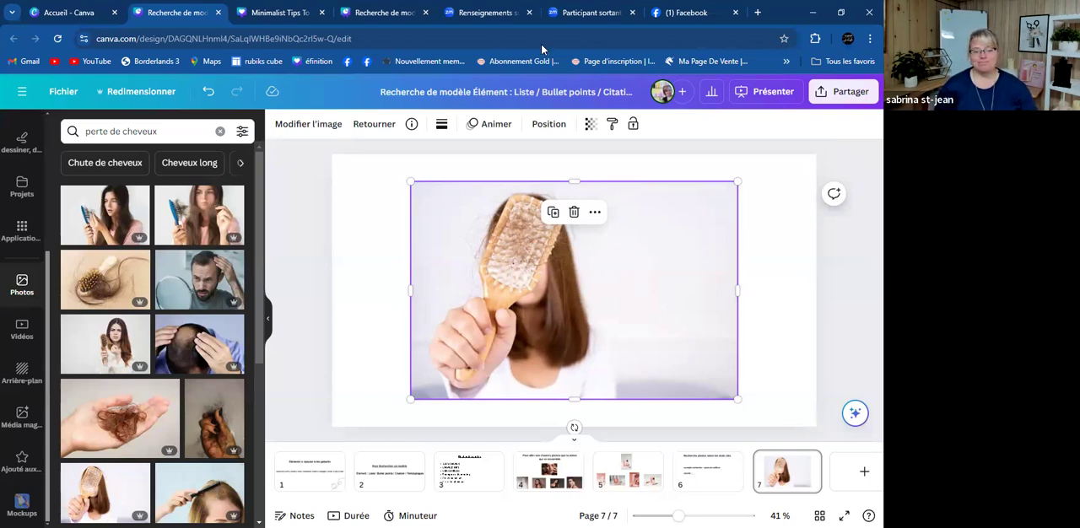
pyautogui.press('Delete')
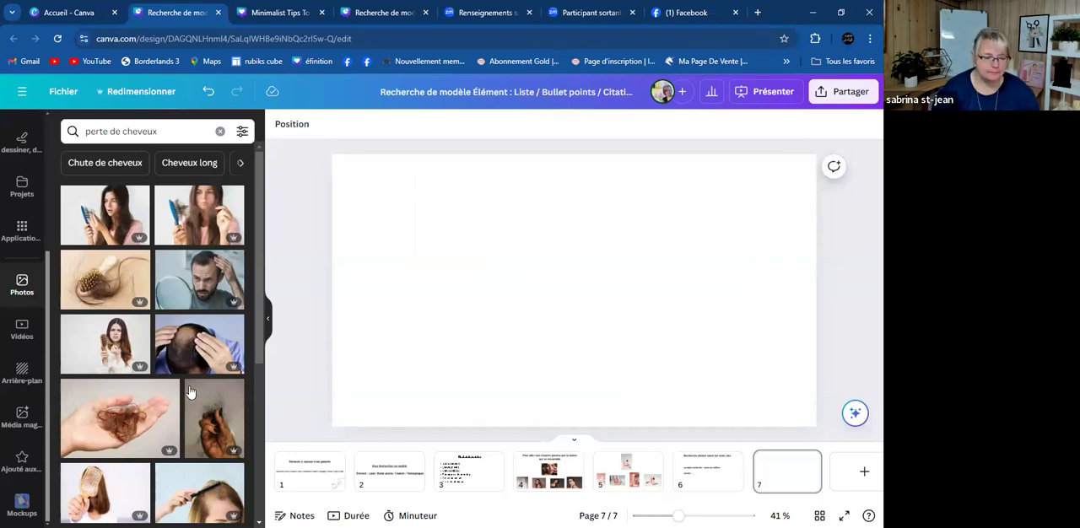
# - Search the photo library for "cheveux gras"
pyautogui.scroll(-5, 193, 393)
pyautogui.click(169, 131)
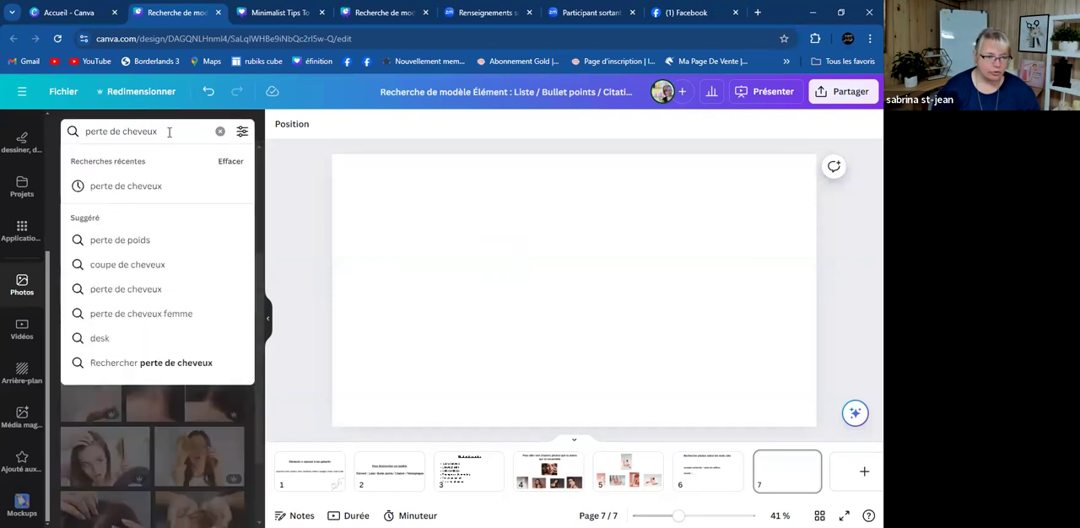
pyautogui.press('BackSpace')
pyautogui.press('BackSpace')
pyautogui.press('BackSpace')
pyautogui.press('BackSpace')
pyautogui.press('BackSpace')
pyautogui.press('BackSpace')
pyautogui.press('BackSpace')
pyautogui.press('BackSpace')
pyautogui.press('BackSpace')
pyautogui.press('BackSpace')
pyautogui.press('BackSpace')
pyautogui.press('BackSpace')
pyautogui.press('BackSpace')
pyautogui.press('BackSpace')
pyautogui.press('BackSpace')
pyautogui.press('BackSpace')
pyautogui.write('cheveux gras')
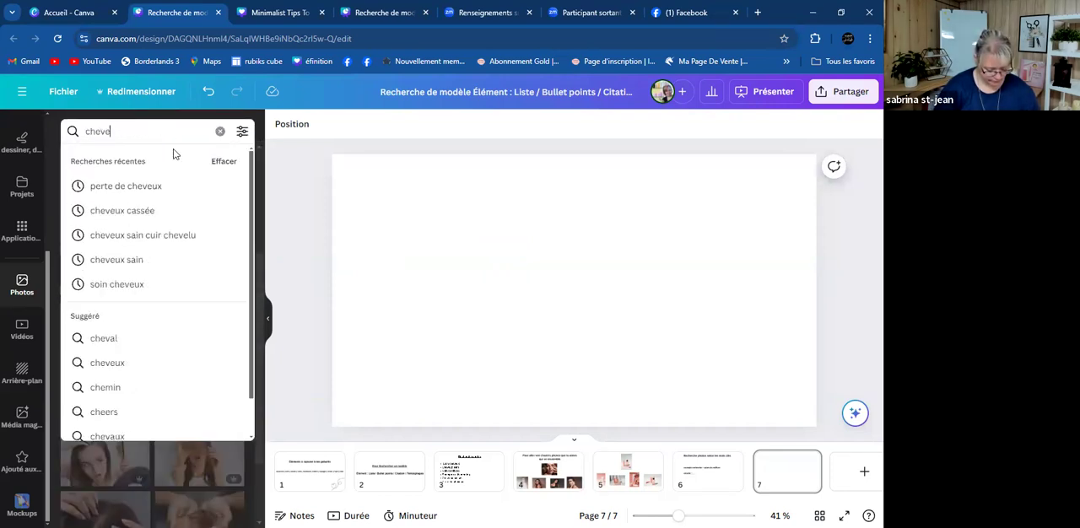
pyautogui.press('Return')
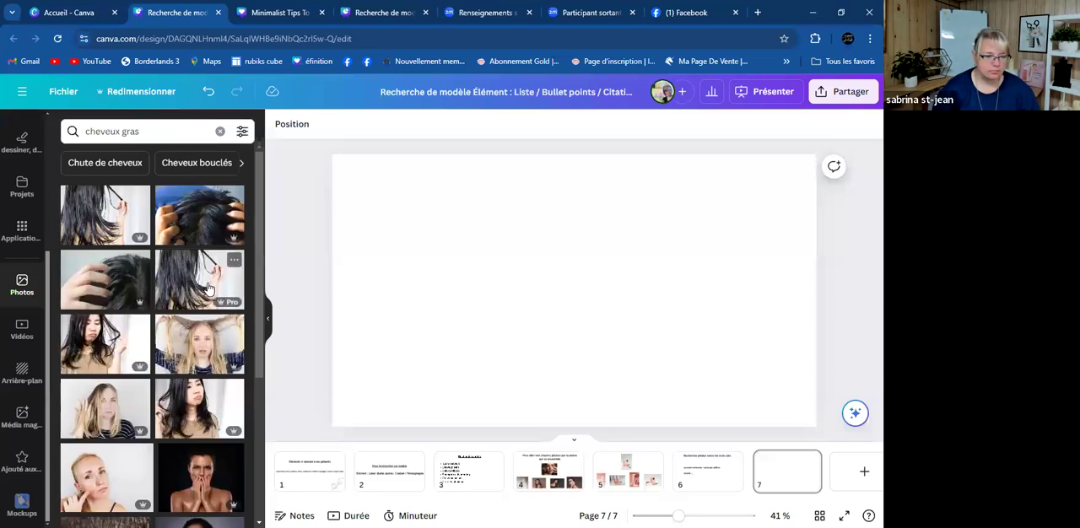
# - Place the photo of the blonde woman pulling up her oily hair on page 7 and add it to the favourites
pyautogui.scroll(-3, 209, 287)
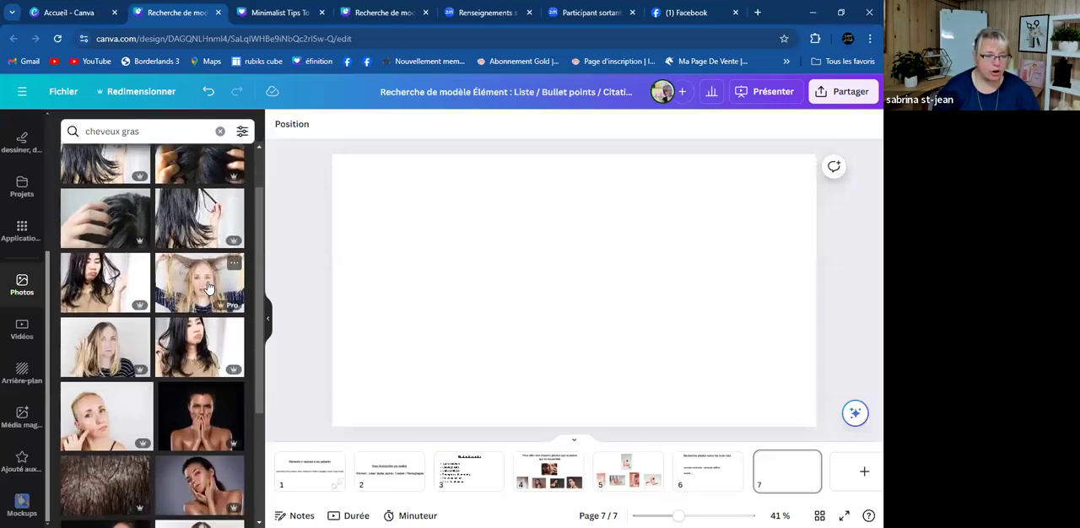
pyautogui.scroll(2, 209, 287)
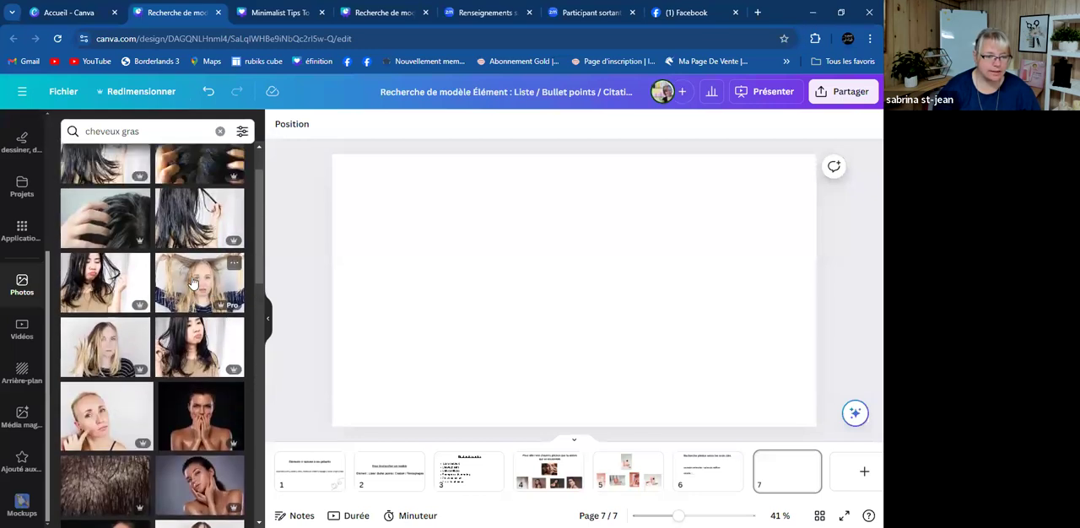
pyautogui.click(193, 282)
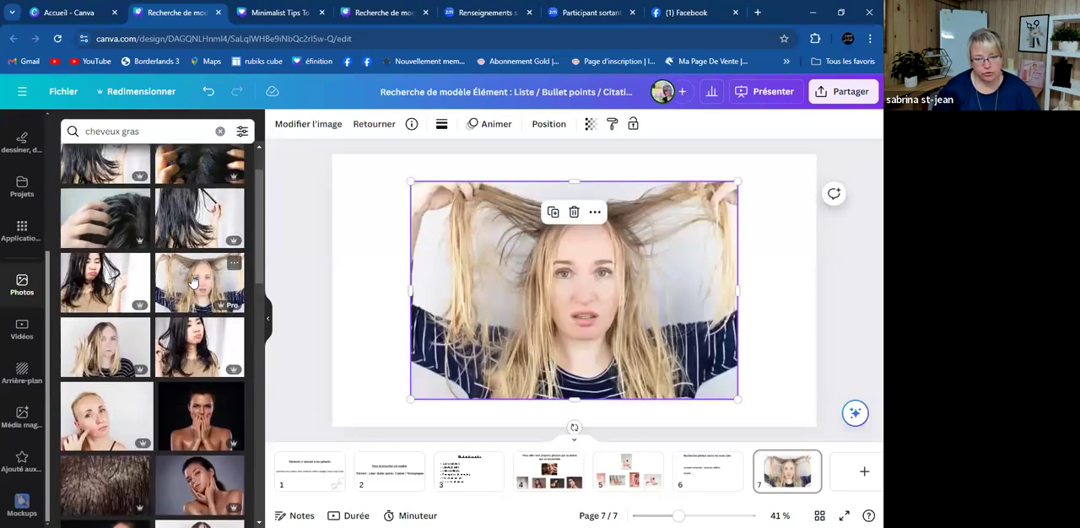
pyautogui.click(233, 263)
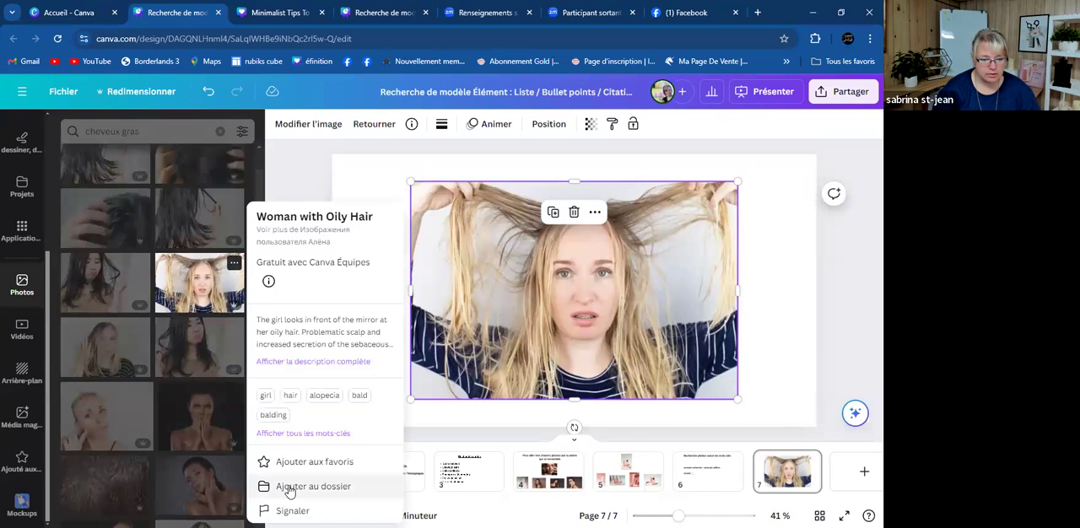
pyautogui.click(300, 463)
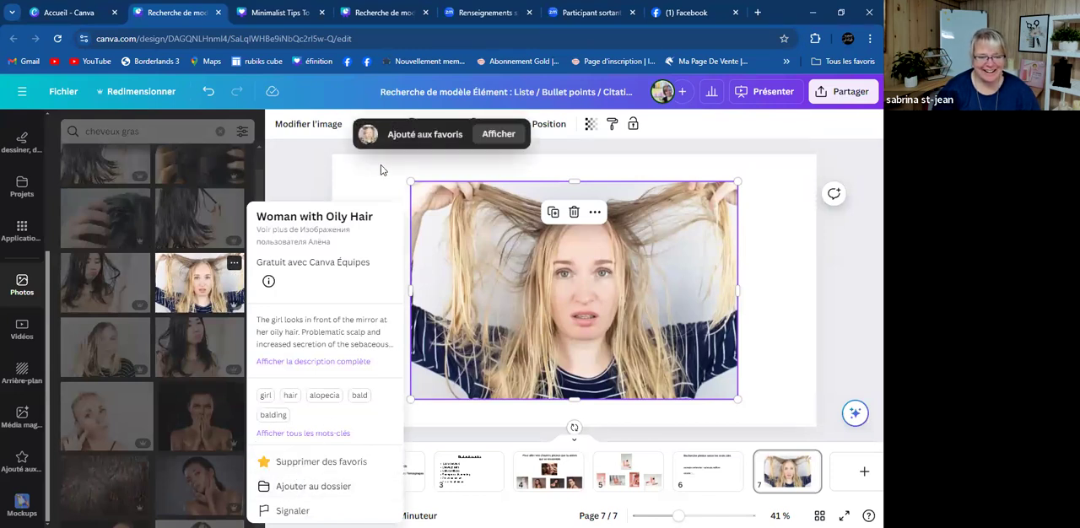
# - Delete the blonde woman's photo from page 7, and preview the photo of long dark oily hair there before removing it
pyautogui.click(382, 170)
pyautogui.click(466, 234)
pyautogui.press('Delete')
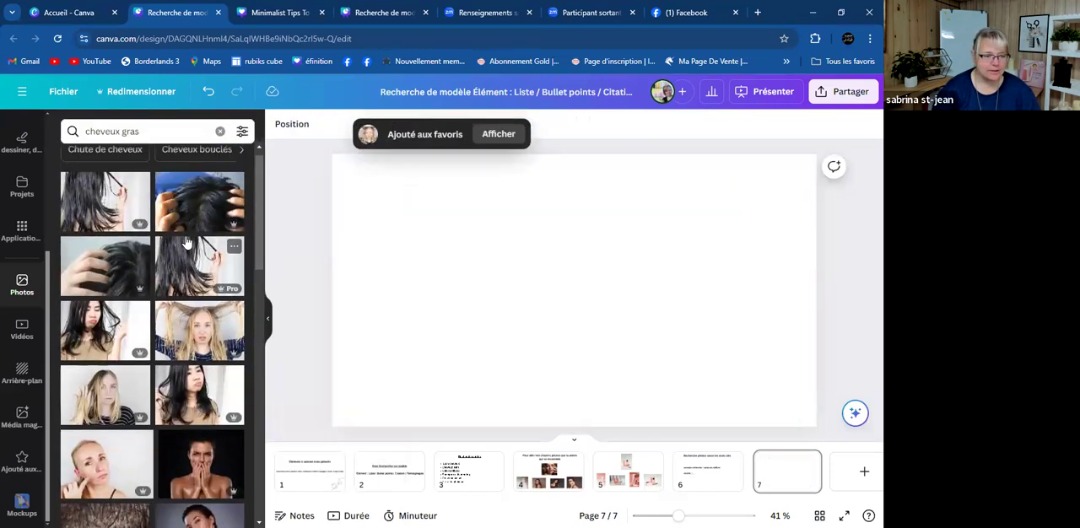
pyautogui.scroll(1, 240, 242)
pyautogui.click(194, 263)
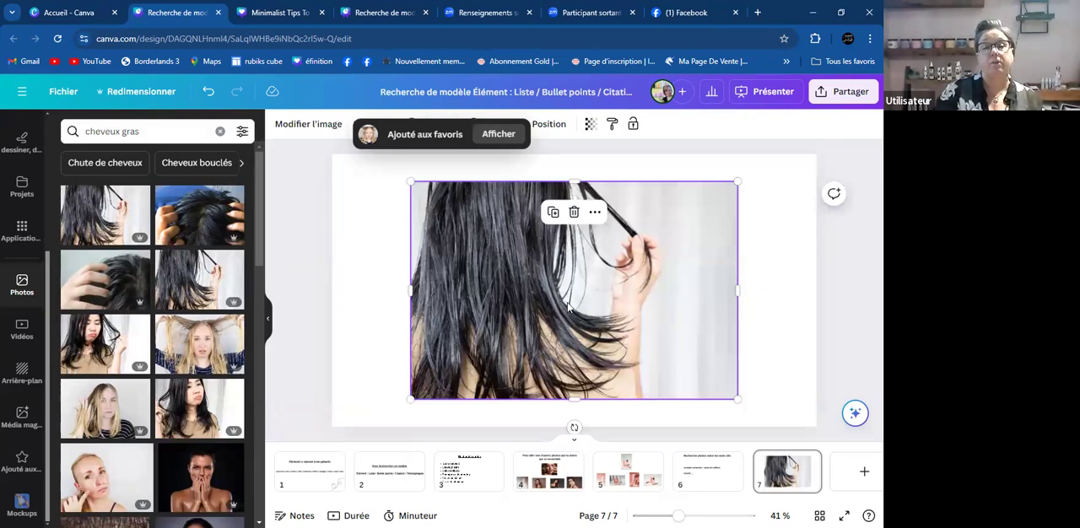
pyautogui.press('Delete')
# - Add the large portrait of the blonde woman combing her oily hair in the "cheveux gras" results to the favourites
pyautogui.scroll(-3, 222, 337)
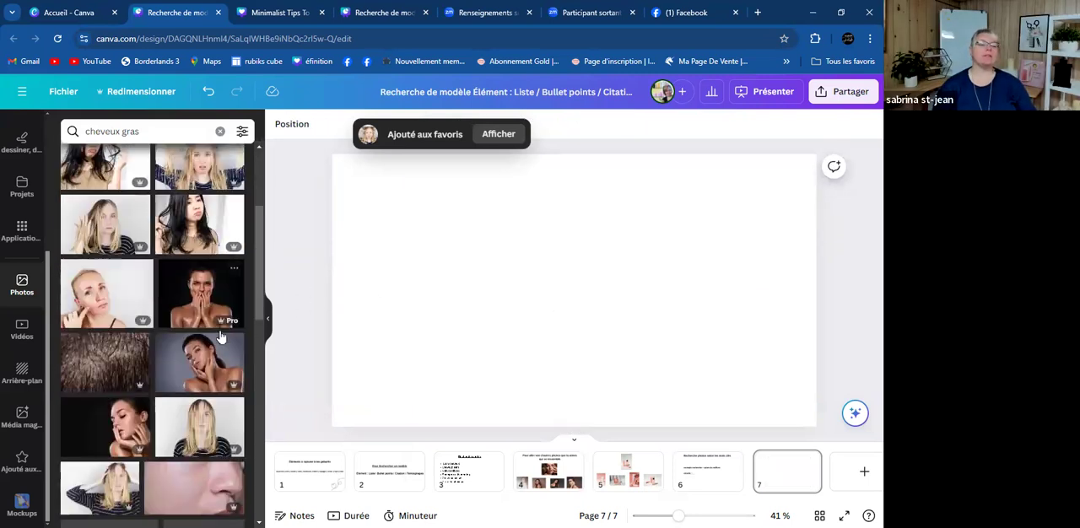
pyautogui.scroll(-3, 200, 329)
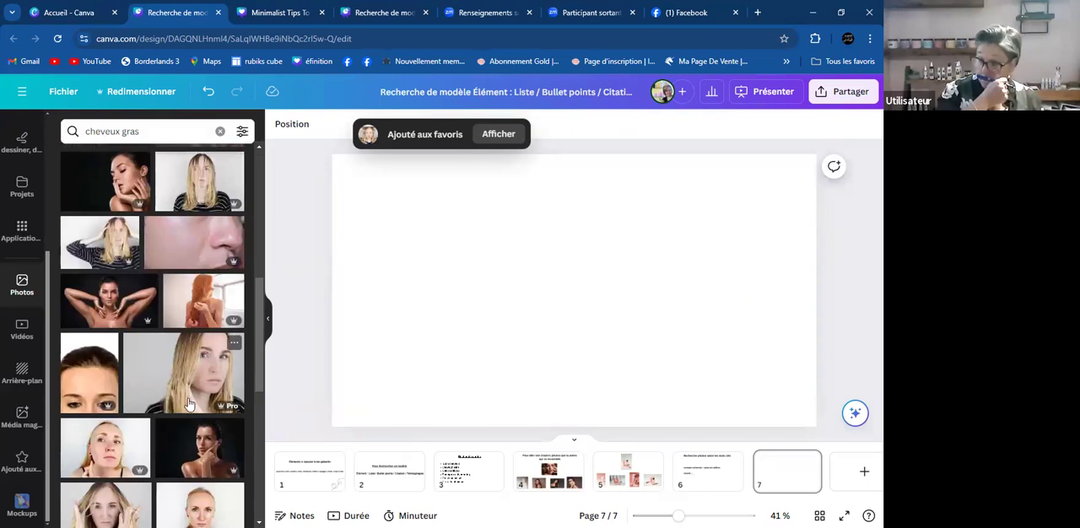
pyautogui.click(236, 343)
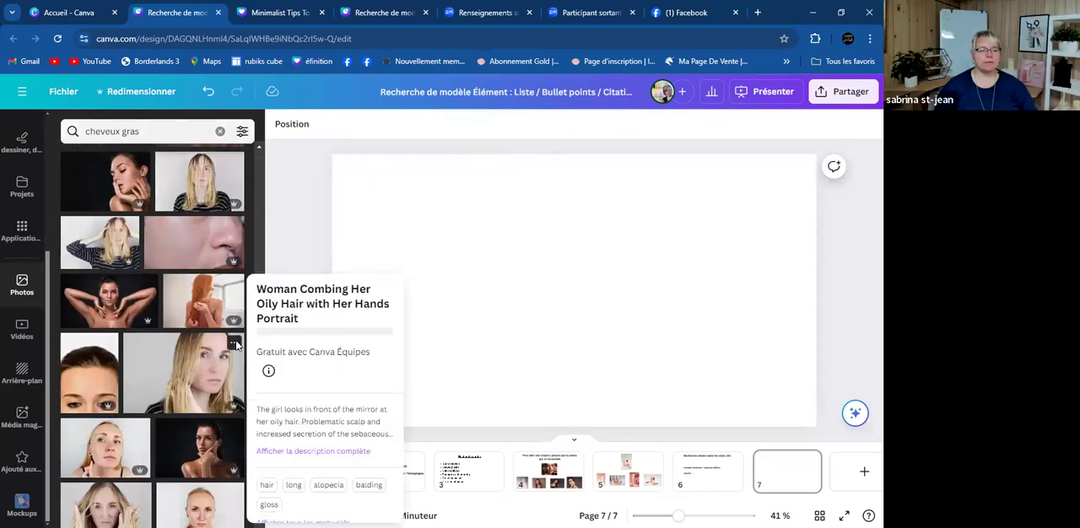
pyautogui.click(338, 464)
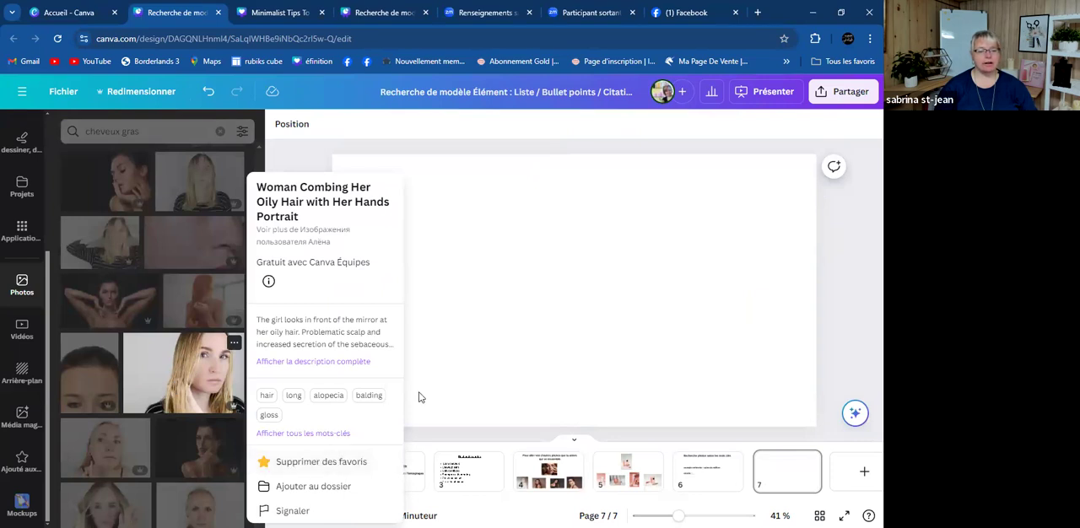
pyautogui.click(540, 332)
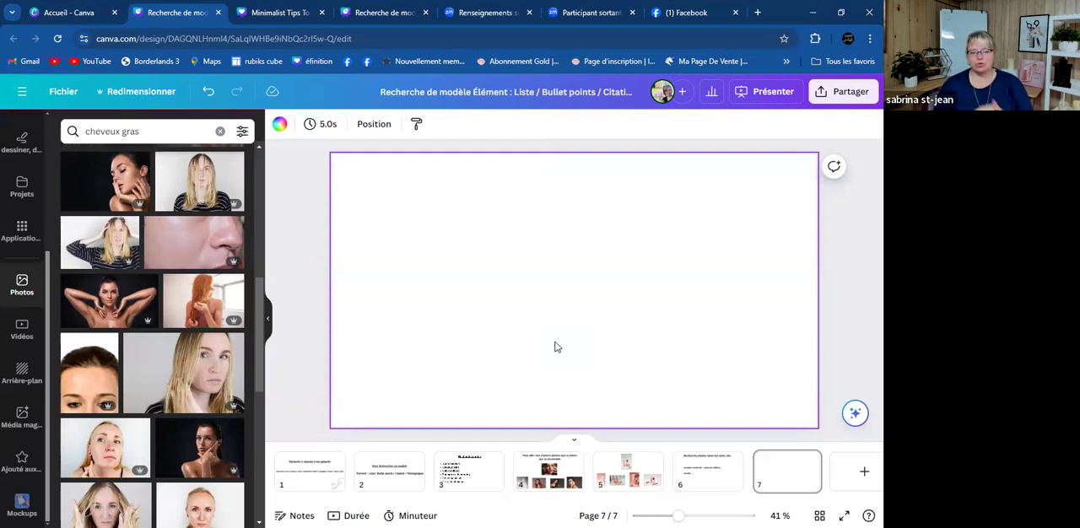
# - Place the photo of the blonde woman with both hands in her hair on page 7 and add it to the favourites
pyautogui.scroll(-3, 99, 297)
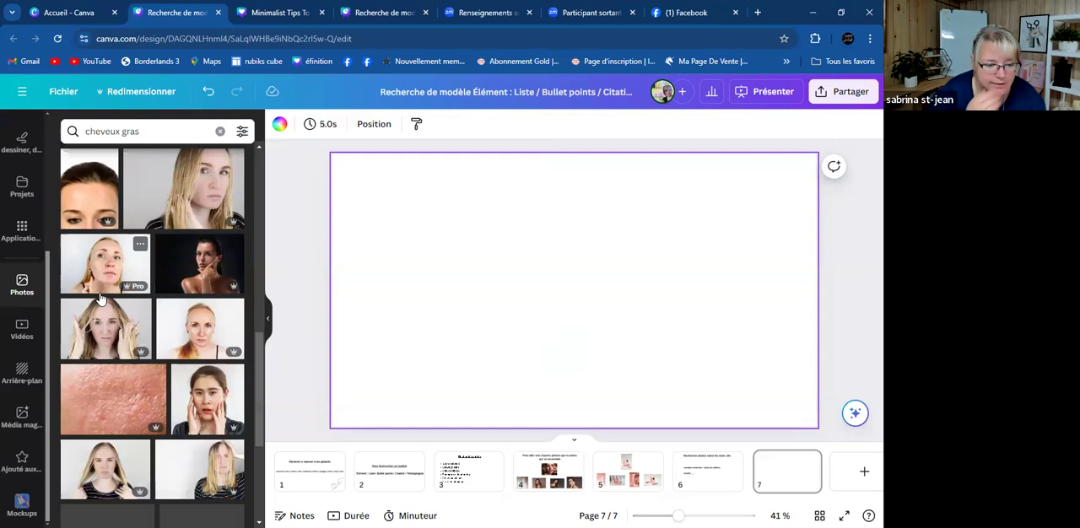
pyautogui.click(101, 341)
pyautogui.click(141, 308)
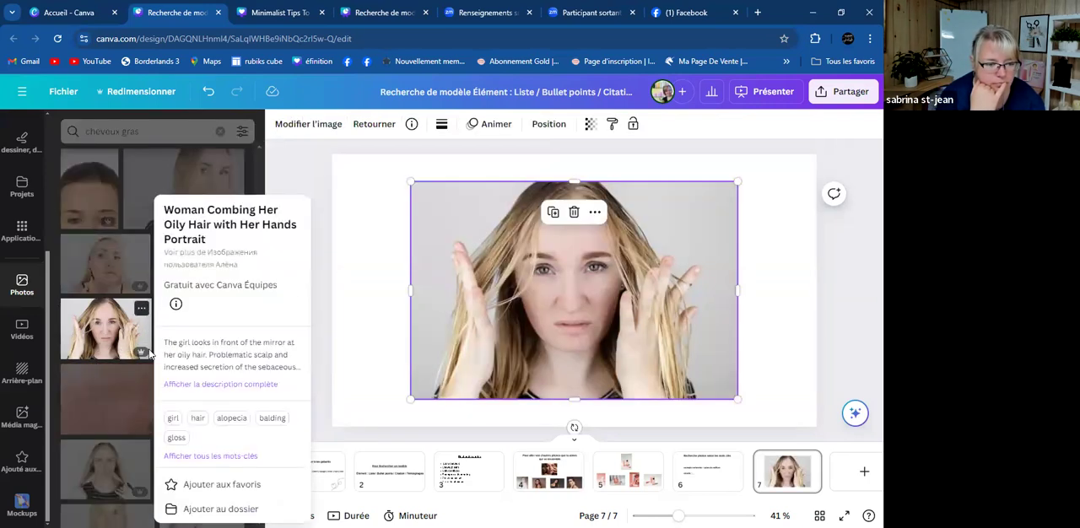
pyautogui.click(221, 462)
pyautogui.click(379, 366)
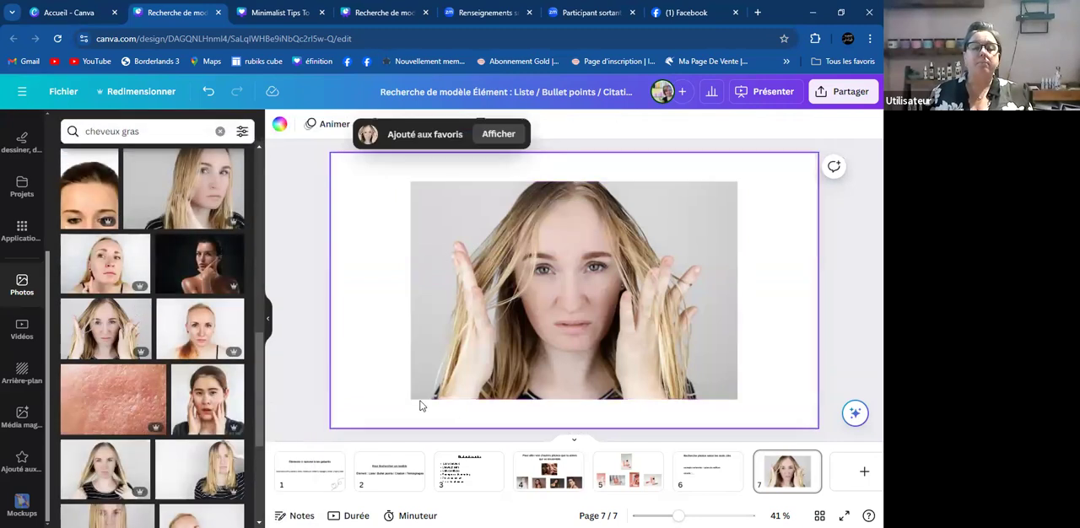
# - Consult page 6, return to page 4 about similar-looking photos, and clear the photo search
pyautogui.click(698, 482)
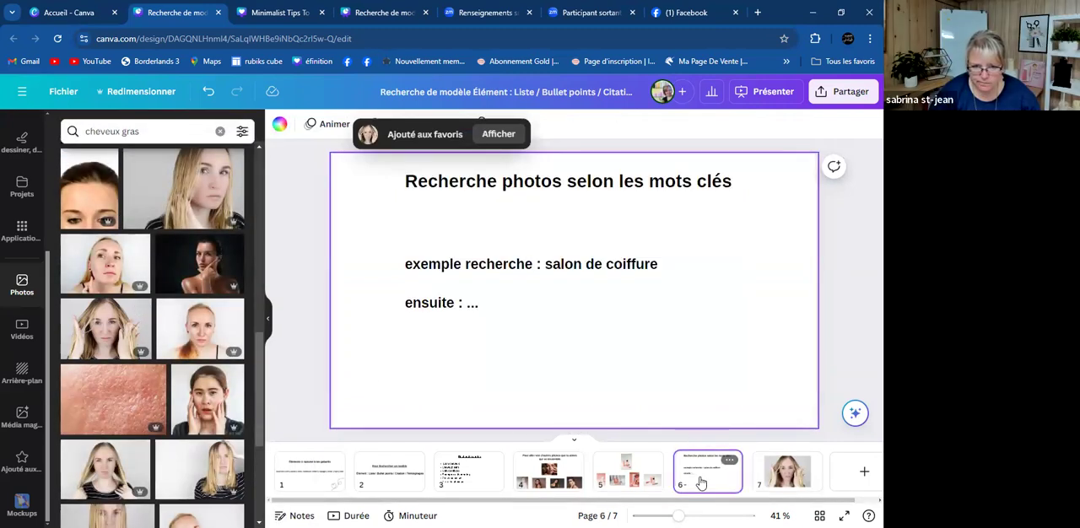
pyautogui.click(563, 477)
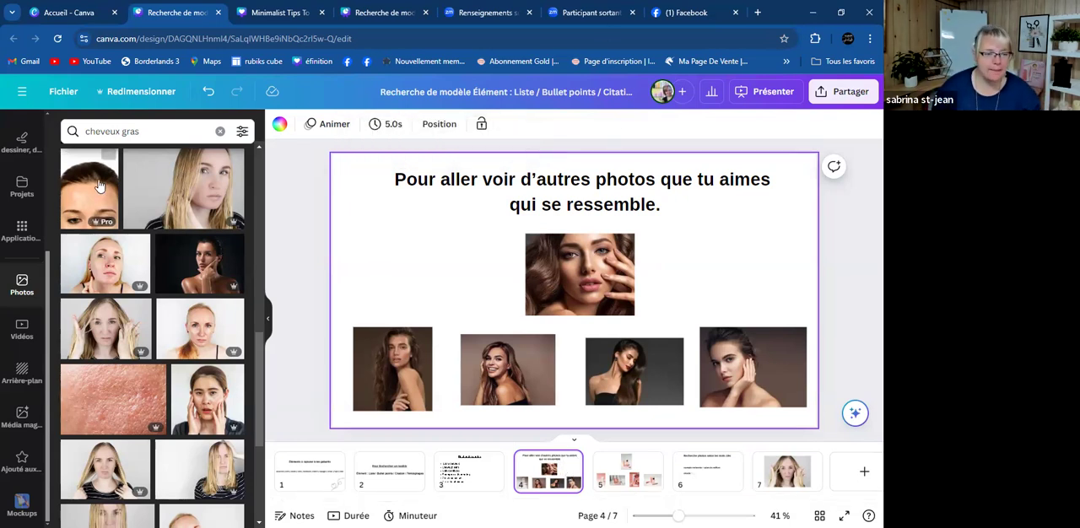
pyautogui.click(152, 124)
pyautogui.press('BackSpace')
pyautogui.press('BackSpace')
pyautogui.press('BackSpace')
pyautogui.press('BackSpace')
pyautogui.press('BackSpace')
pyautogui.press('BackSpace')
pyautogui.press('BackSpace')
pyautogui.press('BackSpace')
pyautogui.press('BackSpace')
pyautogui.press('BackSpace')
pyautogui.press('BackSpace')
pyautogui.press('BackSpace')
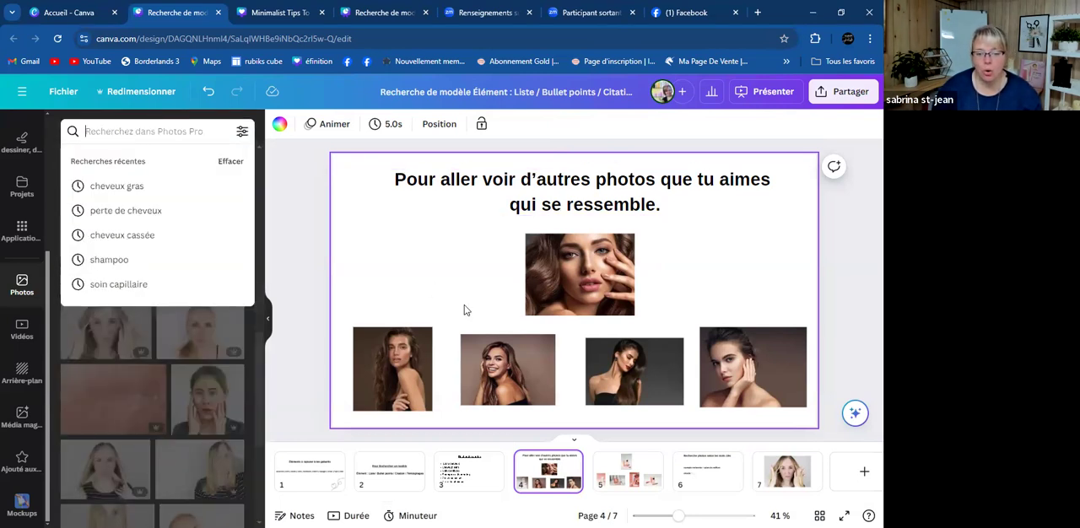
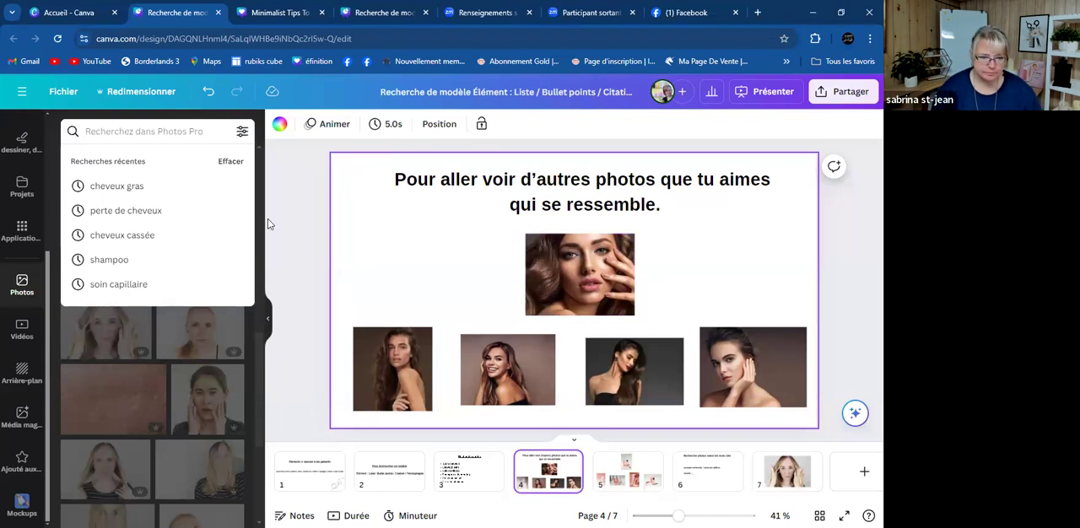
# - Replace the "cheveux gras" photo search with a search for "beau cheveux"
pyautogui.click(298, 226)
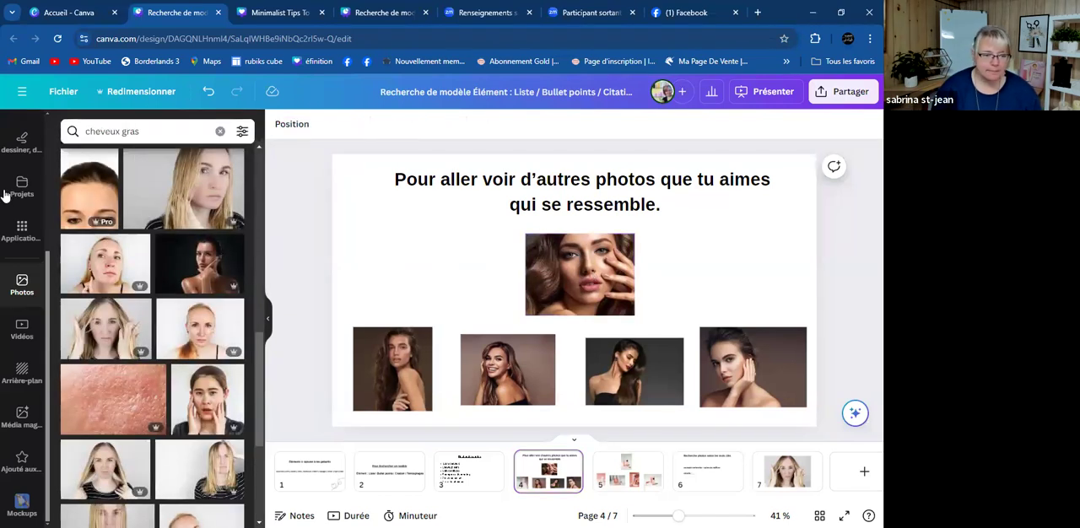
pyautogui.click(156, 135)
pyautogui.press('BackSpace')
pyautogui.press('BackSpace')
pyautogui.press('BackSpace')
pyautogui.press('BackSpace')
pyautogui.press('BackSpace')
pyautogui.press('BackSpace')
pyautogui.press('BackSpace')
pyautogui.press('BackSpace')
pyautogui.press('BackSpace')
pyautogui.press('BackSpace')
pyautogui.press('BackSpace')
pyautogui.write('c')
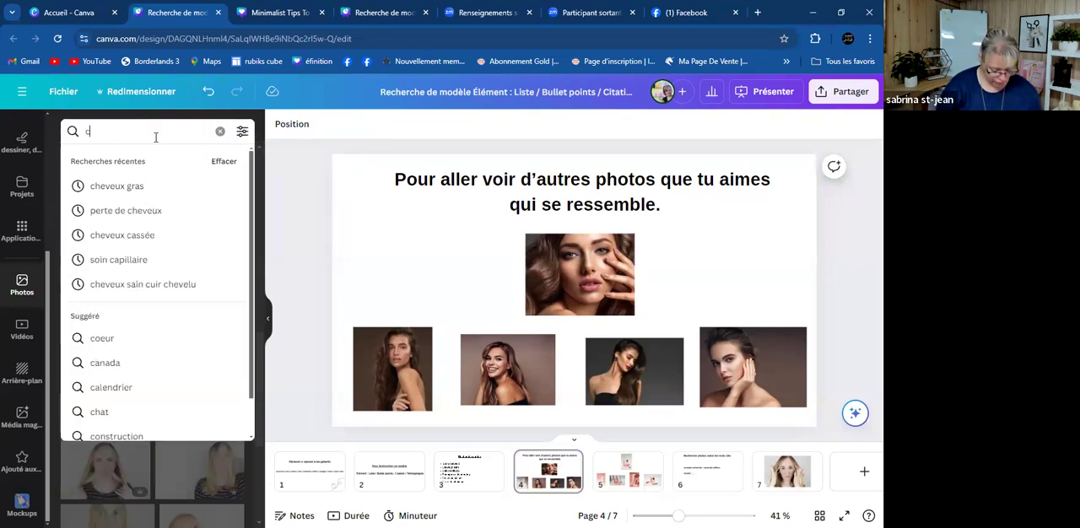
pyautogui.write('h')
pyautogui.press('BackSpace')
pyautogui.press('BackSpace')
pyautogui.write('beau')
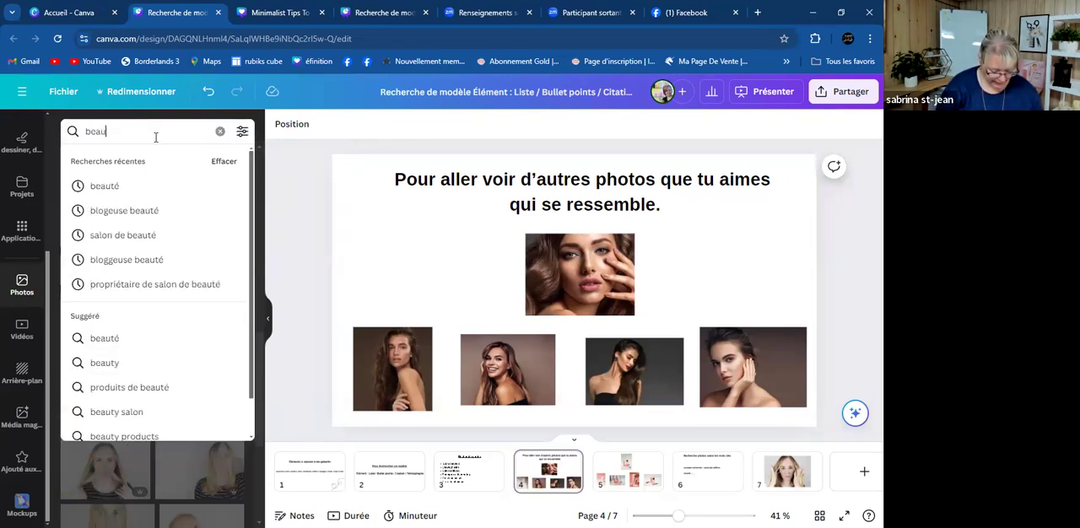
pyautogui.write(' cheveux')
pyautogui.press('Return')
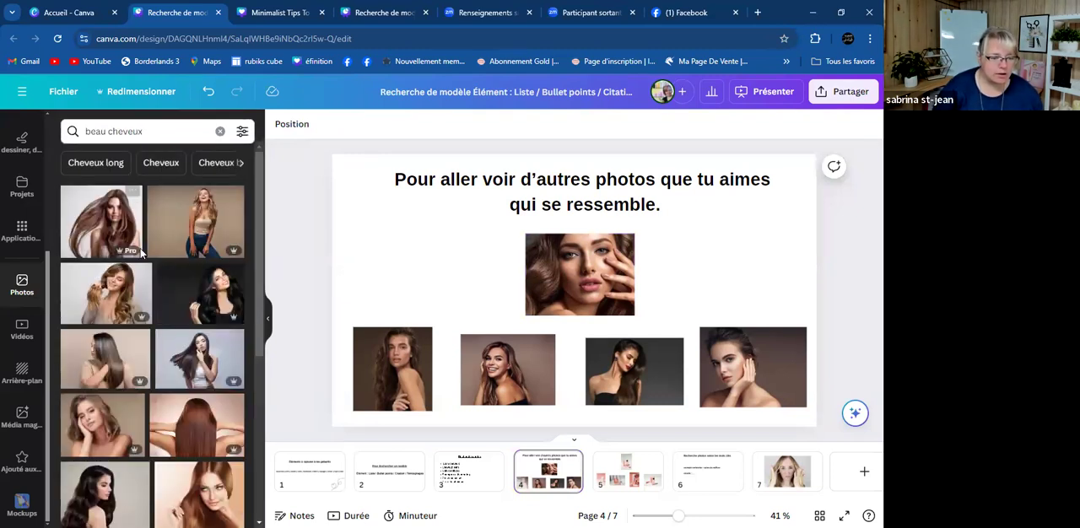
# - Add a new page 8 and place on it the photo of the woman with long wavy hair against a dark purple background
pyautogui.scroll(-1, 142, 253)
pyautogui.scroll(-4, 145, 265)
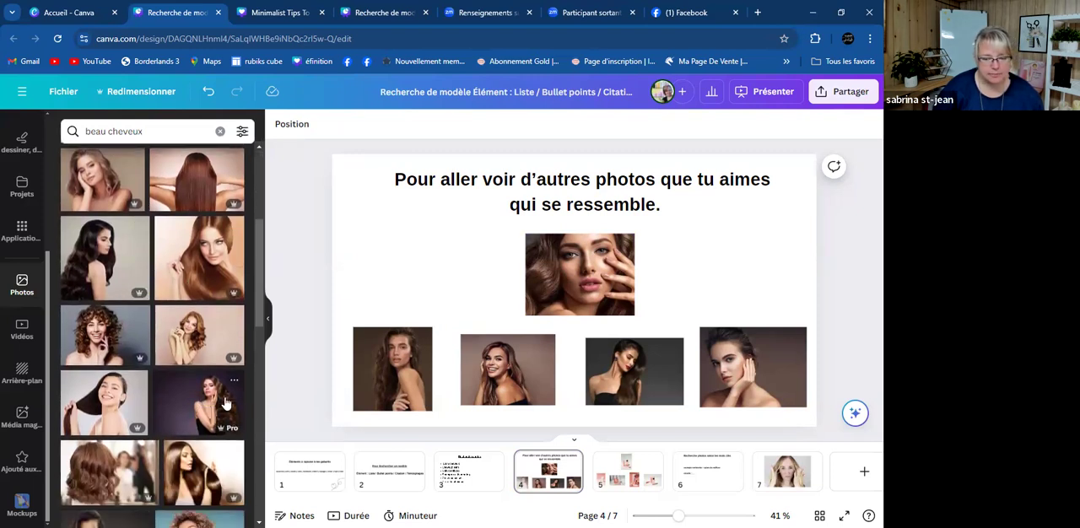
pyautogui.click(864, 471)
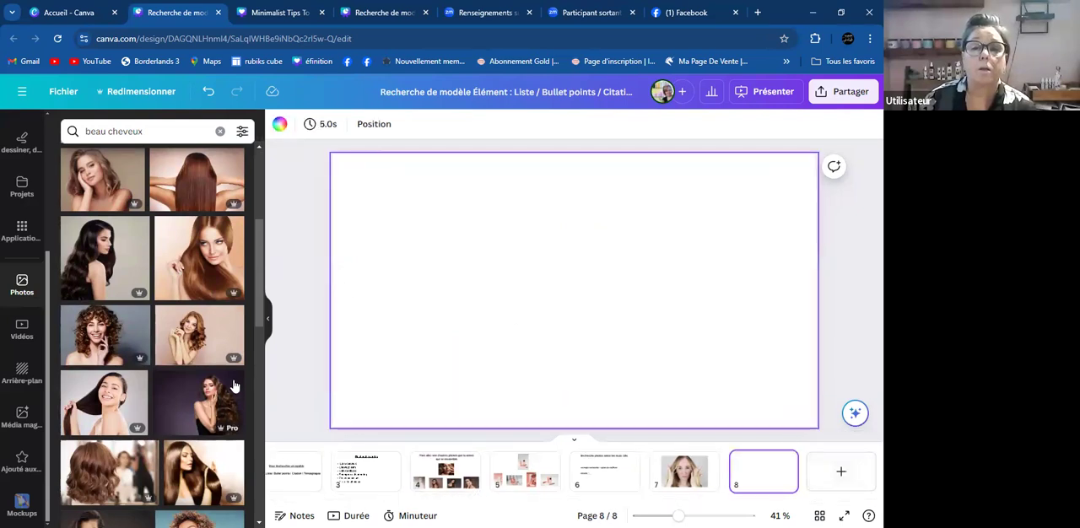
pyautogui.click(201, 399)
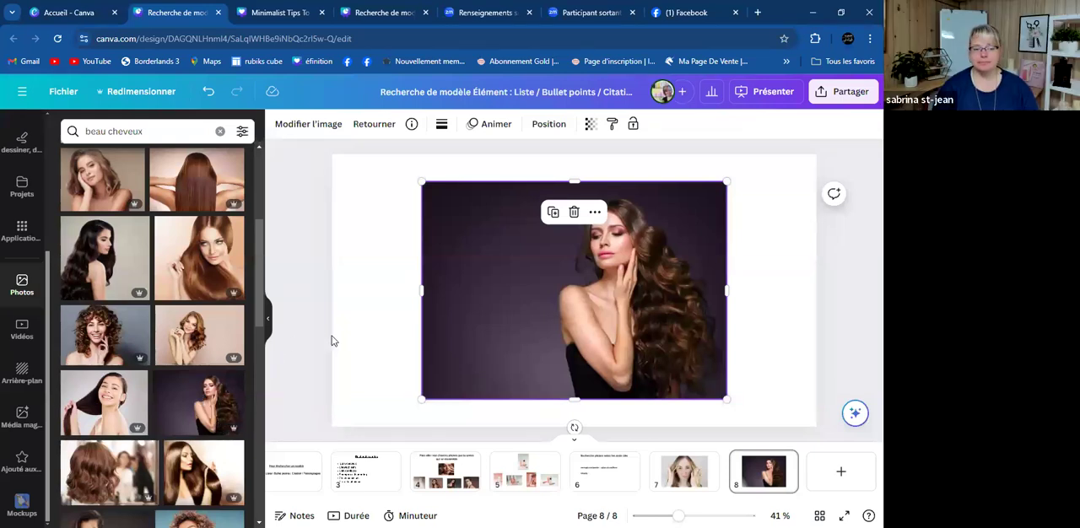
# - Open the Getty Images collection from the placed photo's information and browse only its photos
pyautogui.click(412, 125)
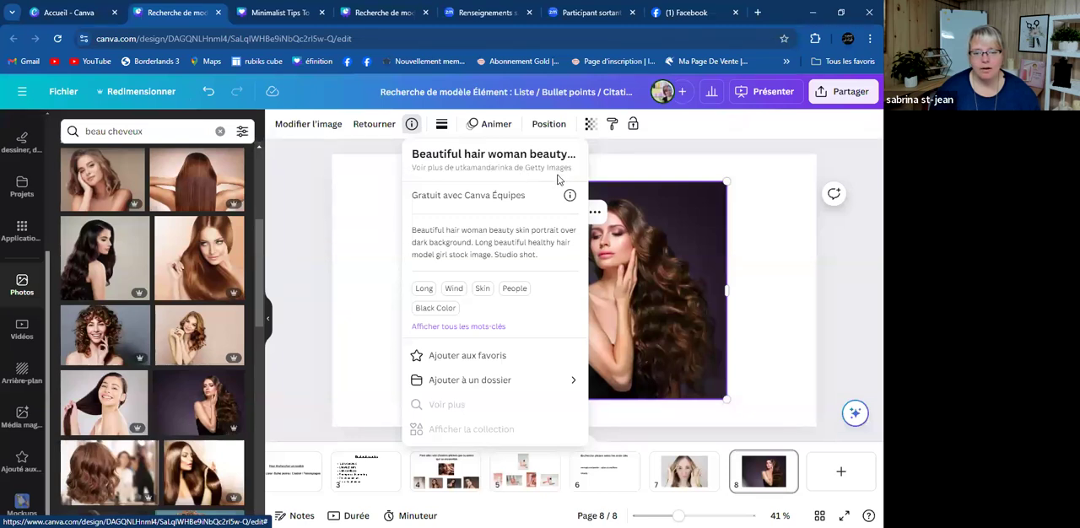
pyautogui.click(523, 169)
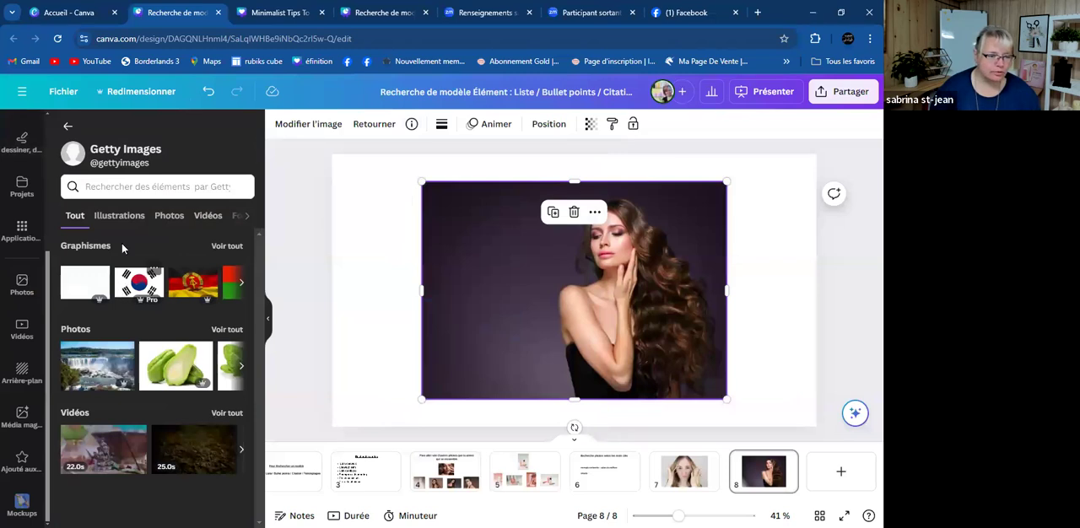
pyautogui.click(169, 217)
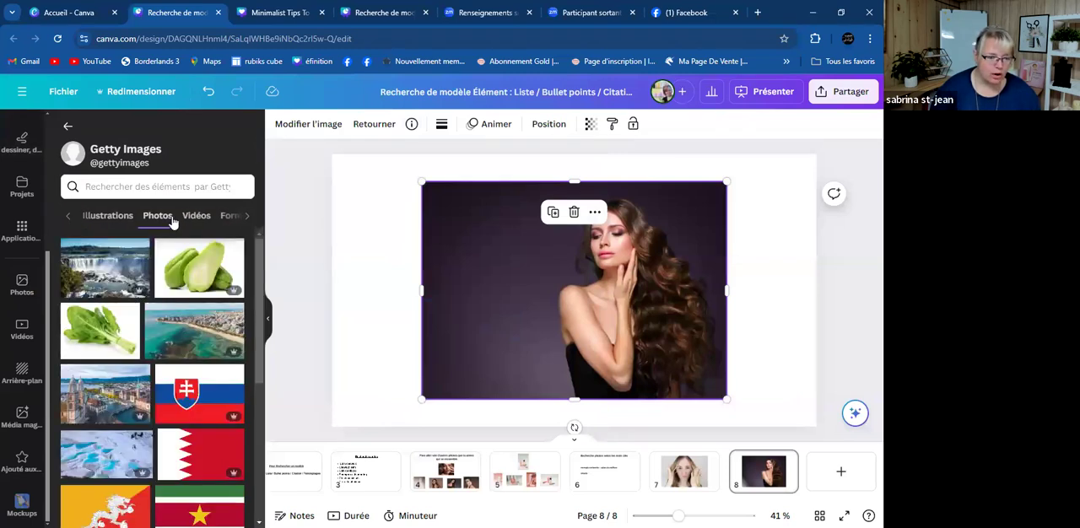
pyautogui.scroll(-5, 177, 353)
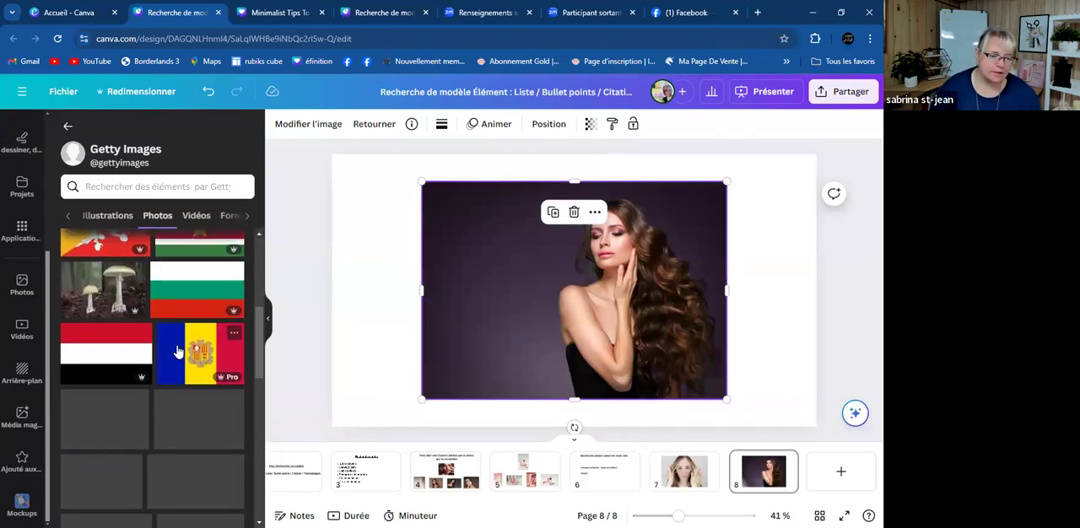
pyautogui.scroll(-5, 177, 353)
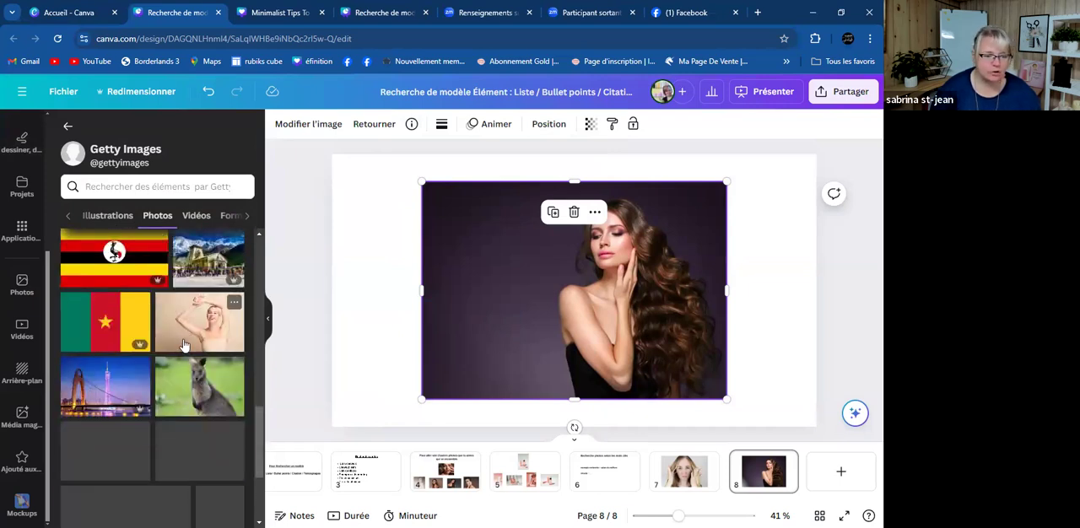
# - Try the photo of the blonde woman with raised arms on page 8, undo it, and leave the Getty Images collection
pyautogui.click(212, 322)
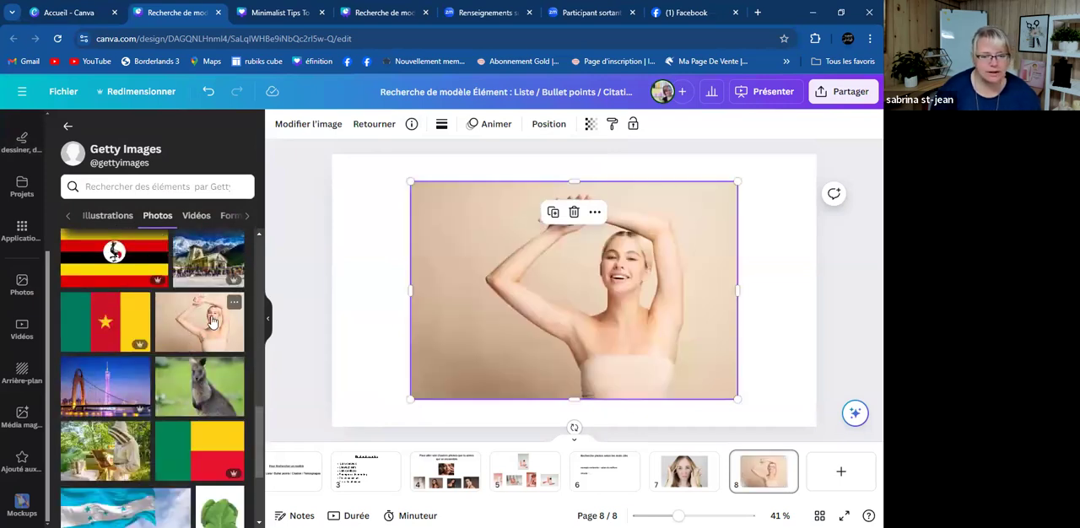
pyautogui.hotkey('ctrl', 'z')
pyautogui.scroll(-5, 187, 350)
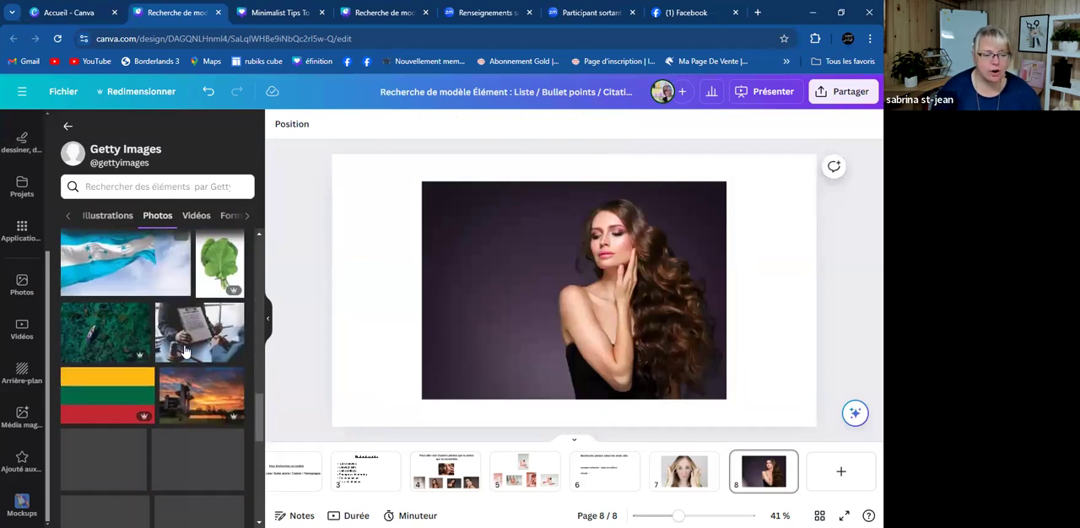
pyautogui.scroll(-3, 188, 350)
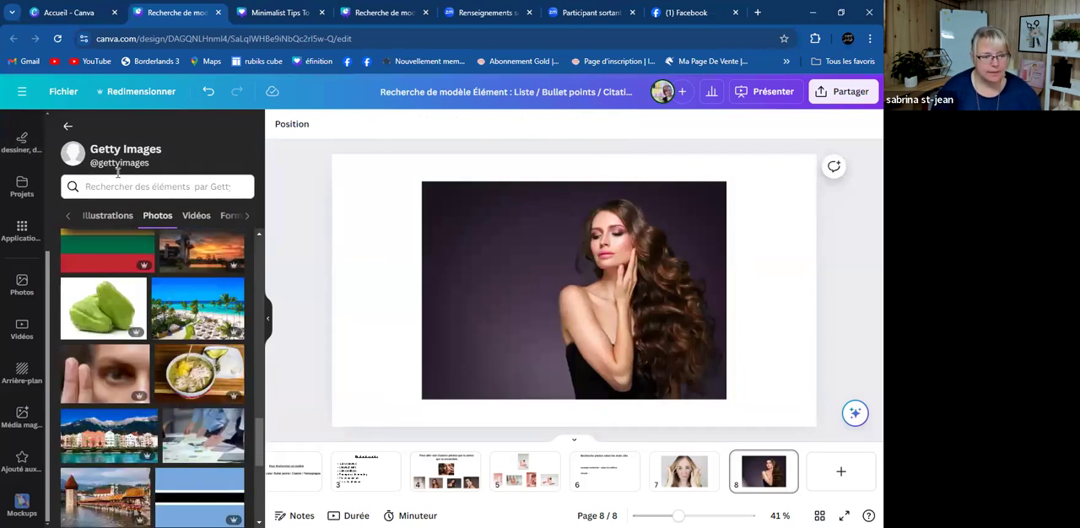
pyautogui.click(67, 123)
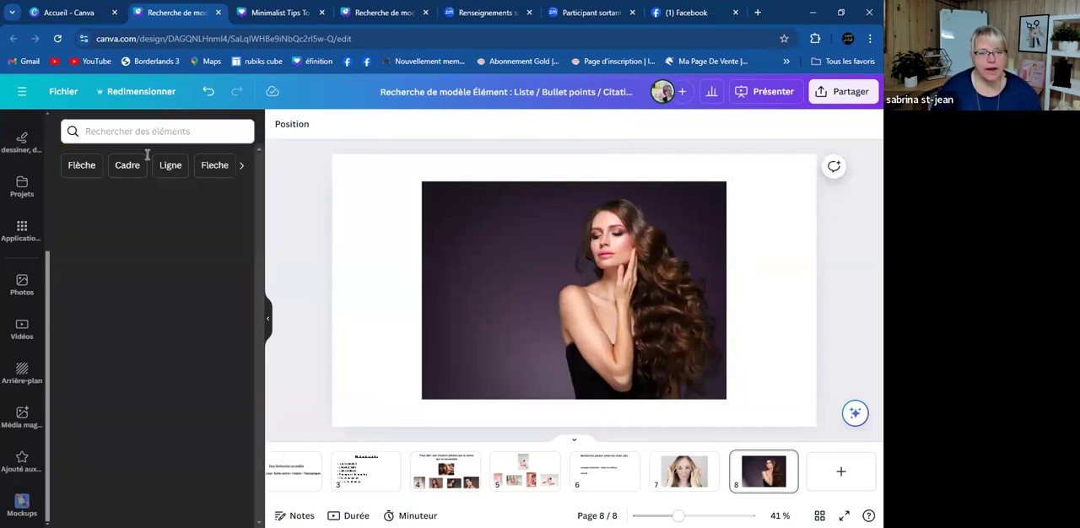
# - Return to the "beau cheveux" photo results and consult the keywords in the information of page 8's photo
pyautogui.click(515, 291)
pyautogui.click(410, 124)
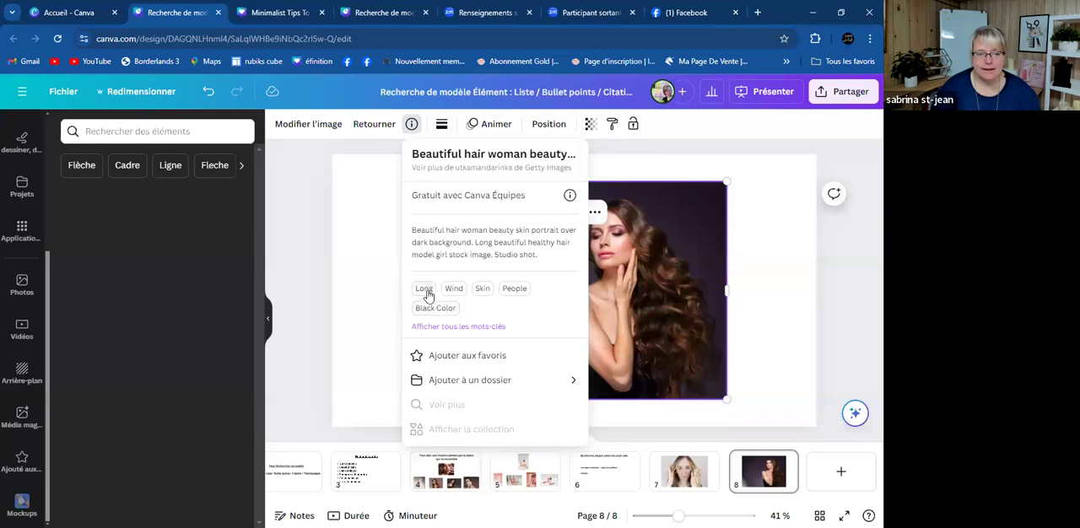
pyautogui.click(29, 286)
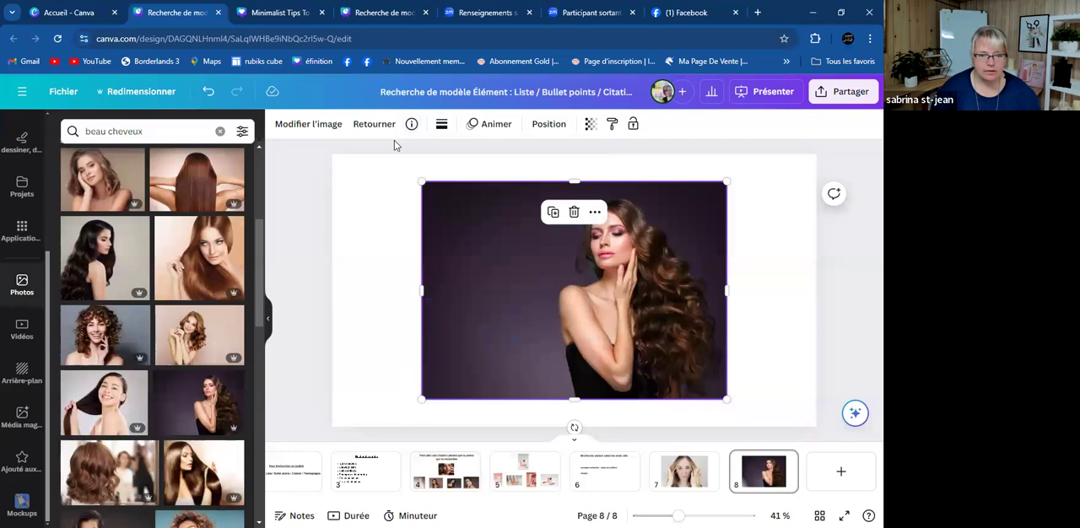
pyautogui.click(421, 125)
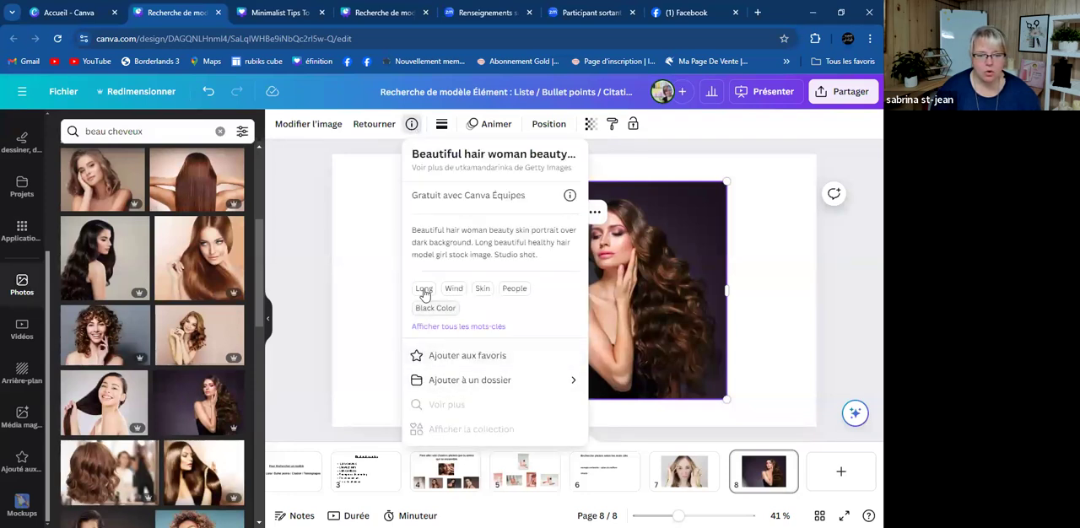
# - Search the photos for "long hair", building on the "Long" keyword of the placed photo
pyautogui.click(165, 133)
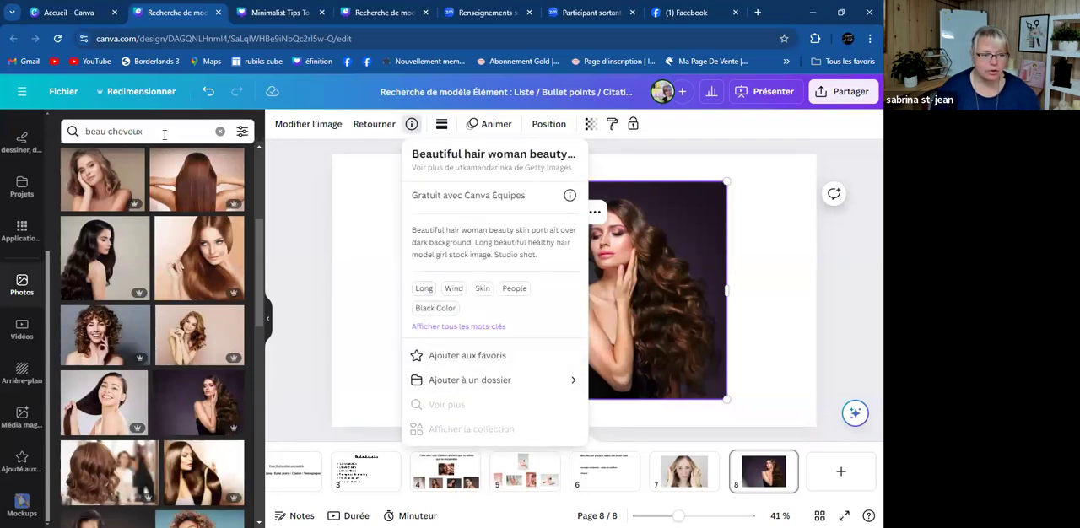
pyautogui.press('BackSpace')
pyautogui.press('BackSpace')
pyautogui.press('BackSpace')
pyautogui.press('BackSpace')
pyautogui.press('BackSpace')
pyautogui.press('BackSpace')
pyautogui.press('BackSpace')
pyautogui.press('BackSpace')
pyautogui.press('BackSpace')
pyautogui.press('BackSpace')
pyautogui.press('BackSpace')
pyautogui.press('BackSpace')
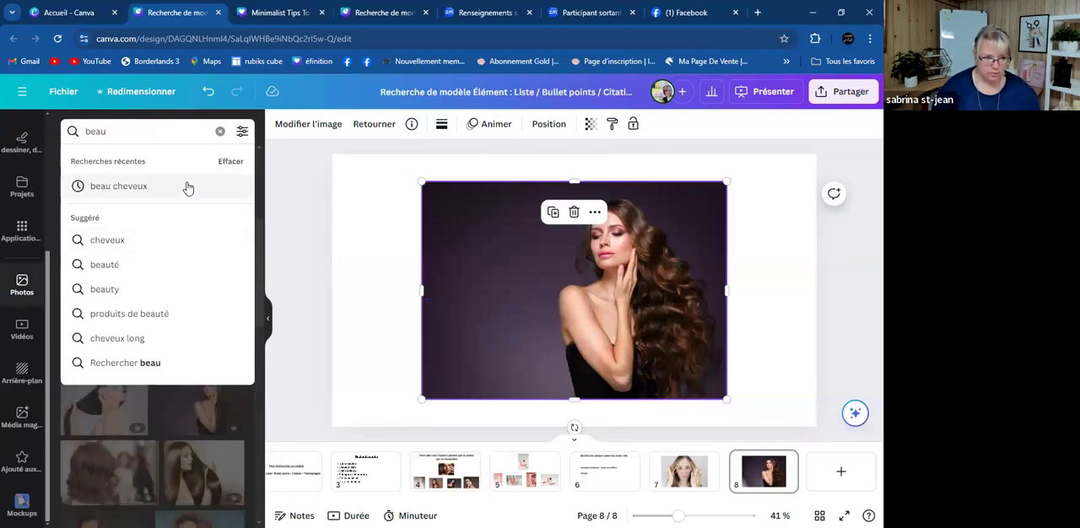
pyautogui.write('long')
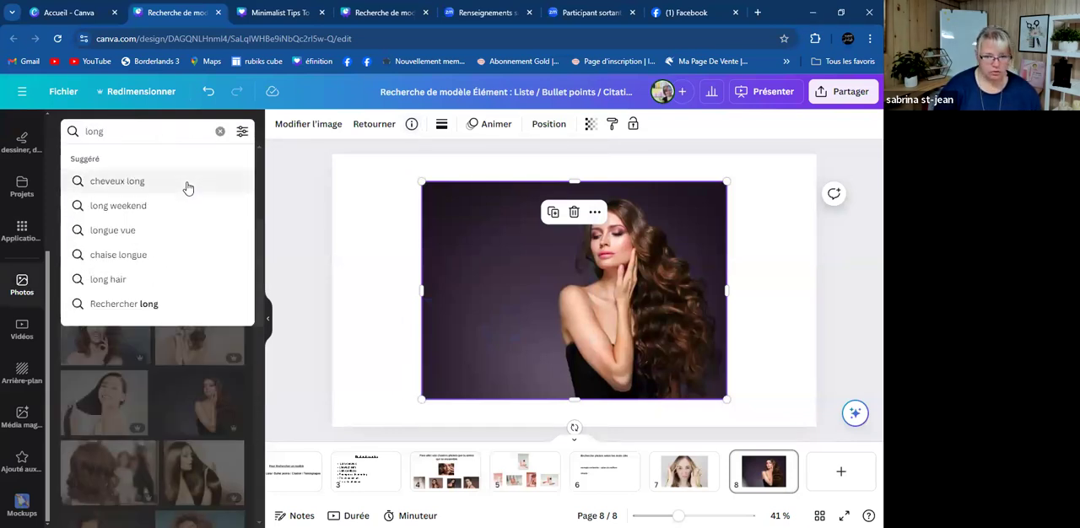
pyautogui.write(' hair')
pyautogui.press('Return')
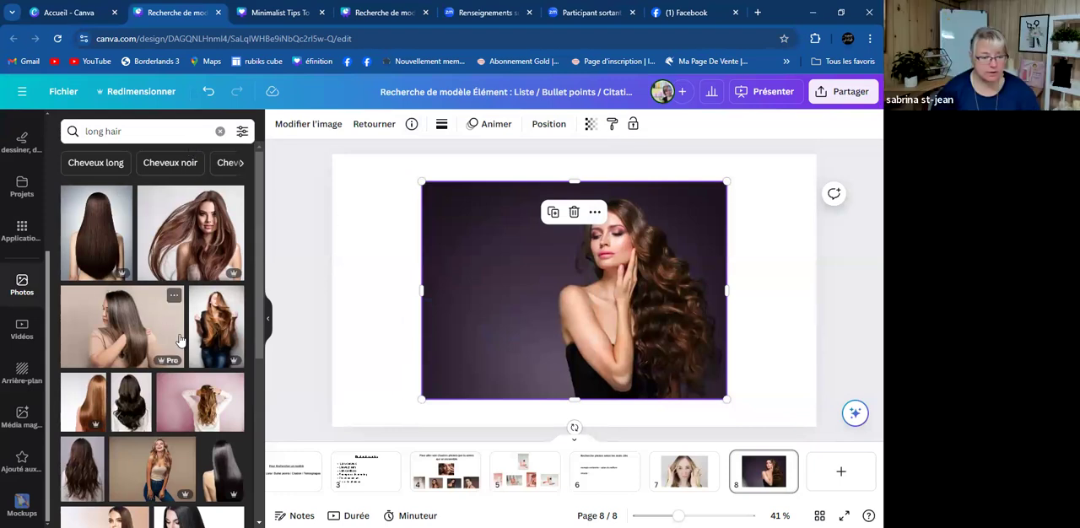
# - Browse the "long hair" results and delete the photo of the woman with long wavy hair from page 8
pyautogui.scroll(-3, 179, 338)
pyautogui.scroll(-4, 179, 337)
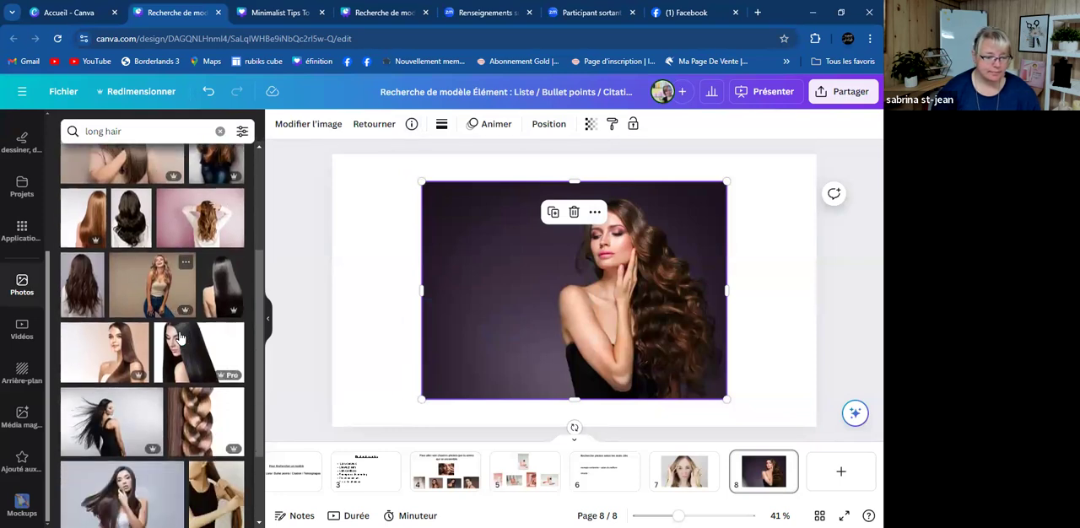
pyautogui.scroll(-2, 182, 327)
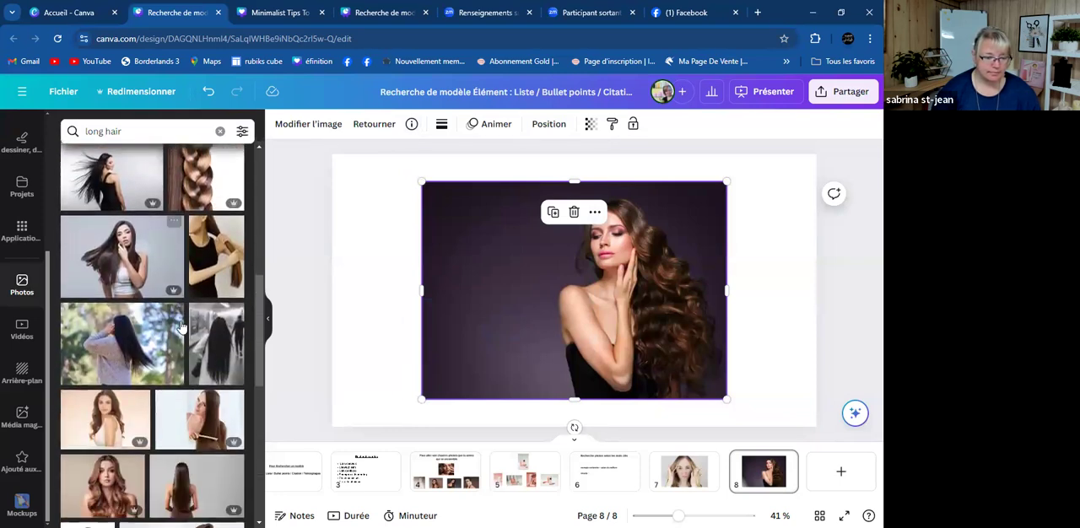
pyautogui.scroll(10, 178, 313)
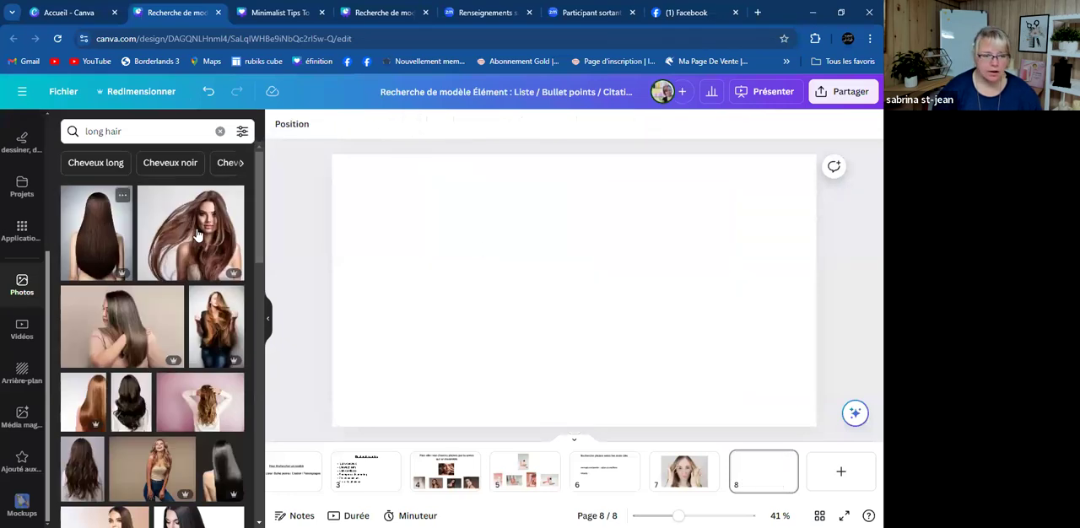
# - Replace the photo search with "cheveux cour" to find short-hair pictures
pyautogui.click(135, 131)
pyautogui.press('BackSpace')
pyautogui.press('BackSpace')
pyautogui.press('BackSpace')
pyautogui.press('BackSpace')
pyautogui.press('BackSpace')
pyautogui.press('BackSpace')
pyautogui.press('BackSpace')
pyautogui.press('BackSpace')
pyautogui.press('BackSpace')
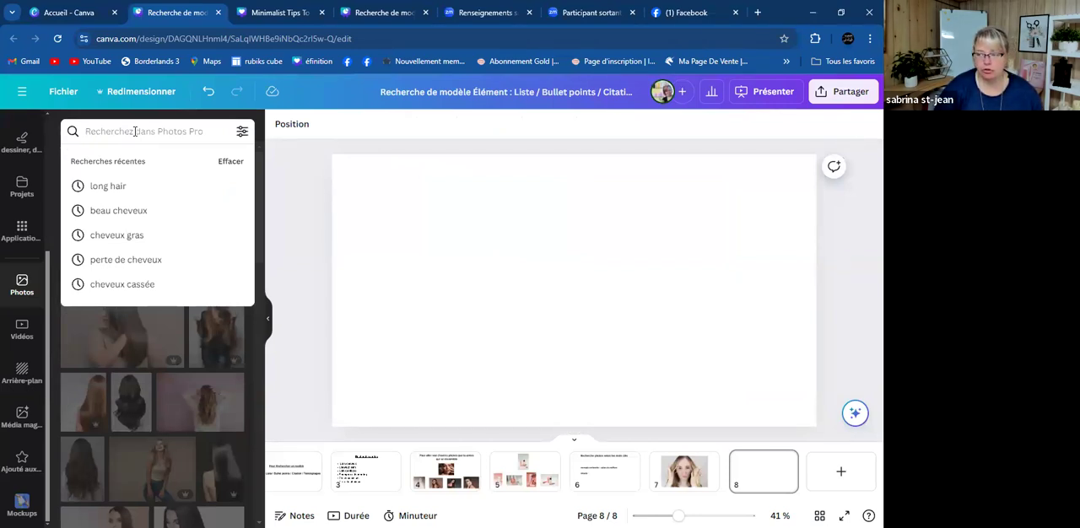
pyautogui.write('cheveux c')
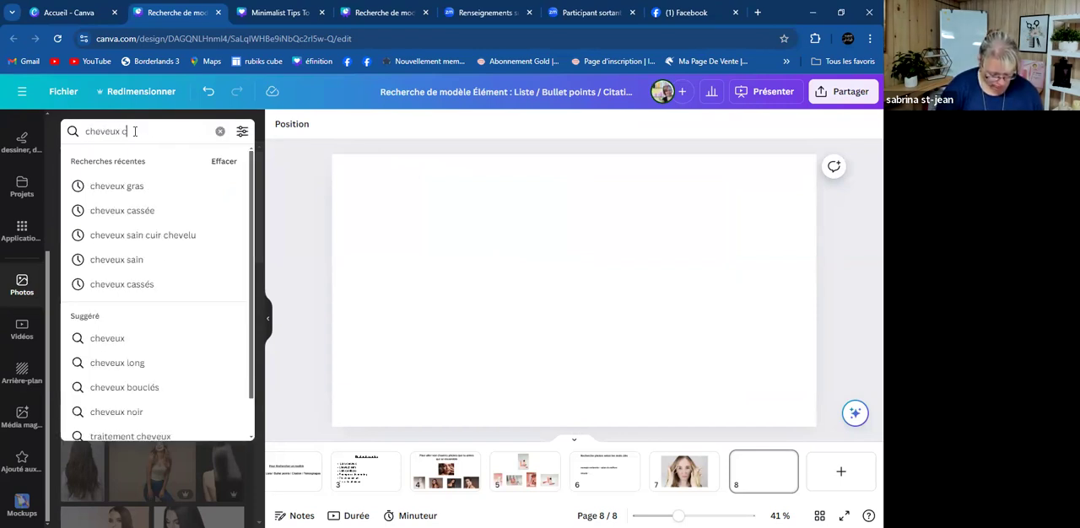
pyautogui.write('ourt')
pyautogui.press('BackSpace')
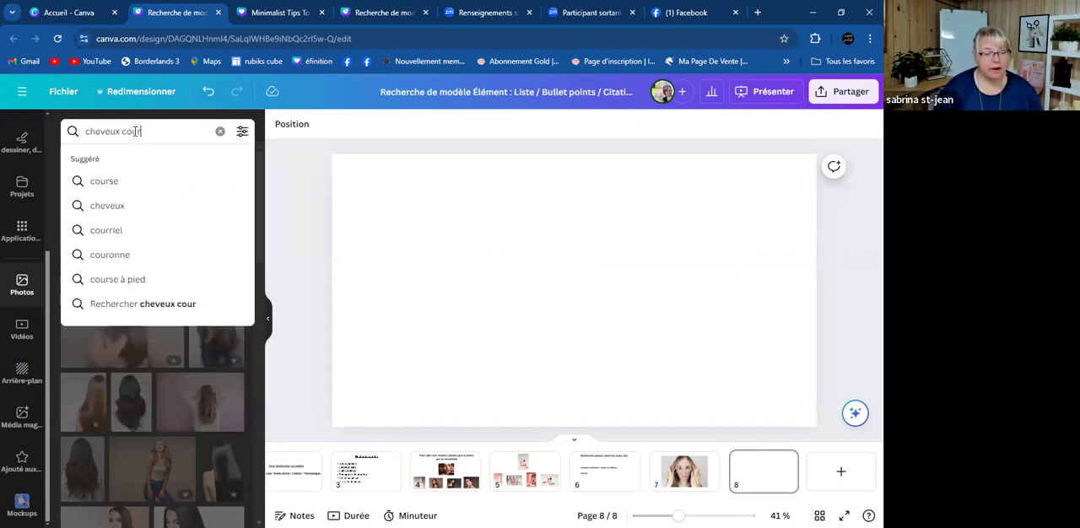
pyautogui.press('Return')
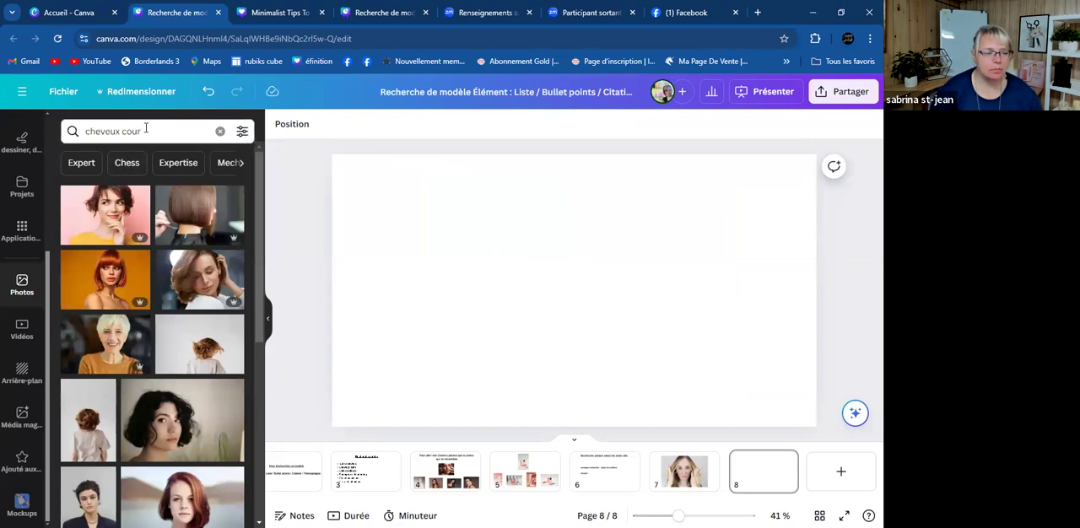
# - Clear the short-hair search and search the photos for "produit capillaire"
pyautogui.click(139, 131)
pyautogui.press('BackSpace')
pyautogui.press('BackSpace')
pyautogui.press('BackSpace')
pyautogui.press('BackSpace')
pyautogui.press('BackSpace')
pyautogui.press('BackSpace')
pyautogui.press('BackSpace')
pyautogui.press('BackSpace')
pyautogui.press('BackSpace')
pyautogui.press('BackSpace')
pyautogui.press('BackSpace')
pyautogui.press('BackSpace')
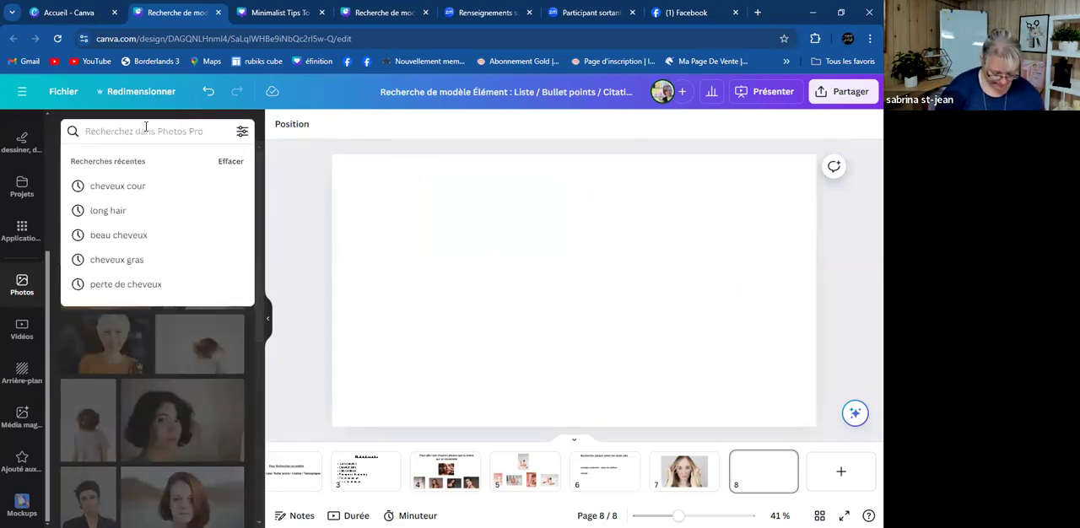
pyautogui.write('produit capil')
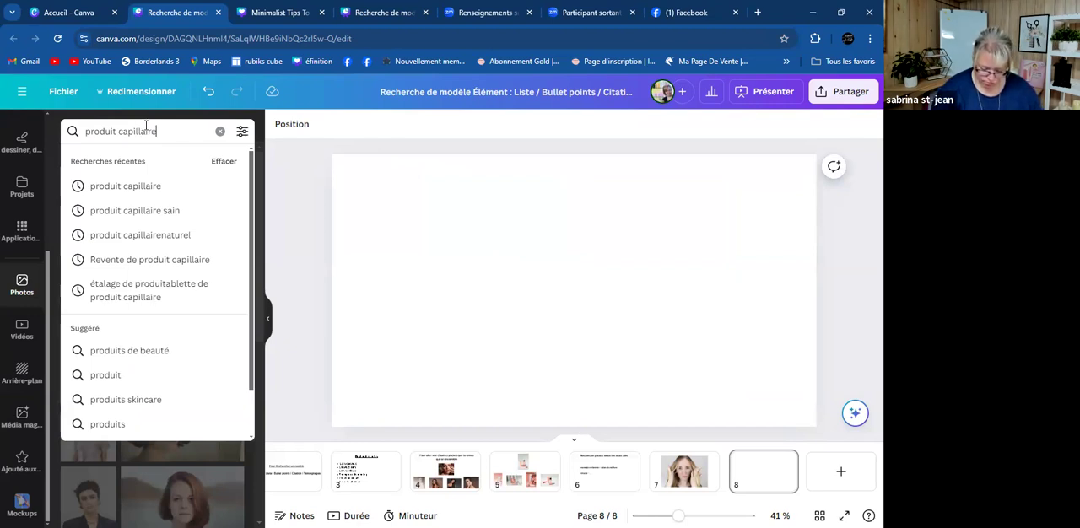
pyautogui.write('laire')
pyautogui.press('Return')
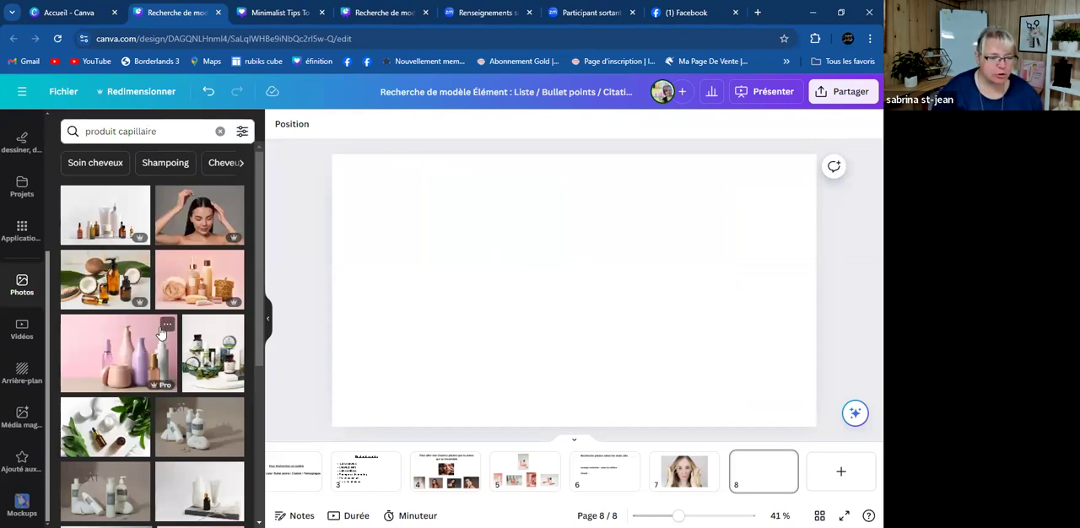
# - Consult the details of the photo of pastel hair-care bottles on a pink background and place it on page 8
pyautogui.click(167, 324)
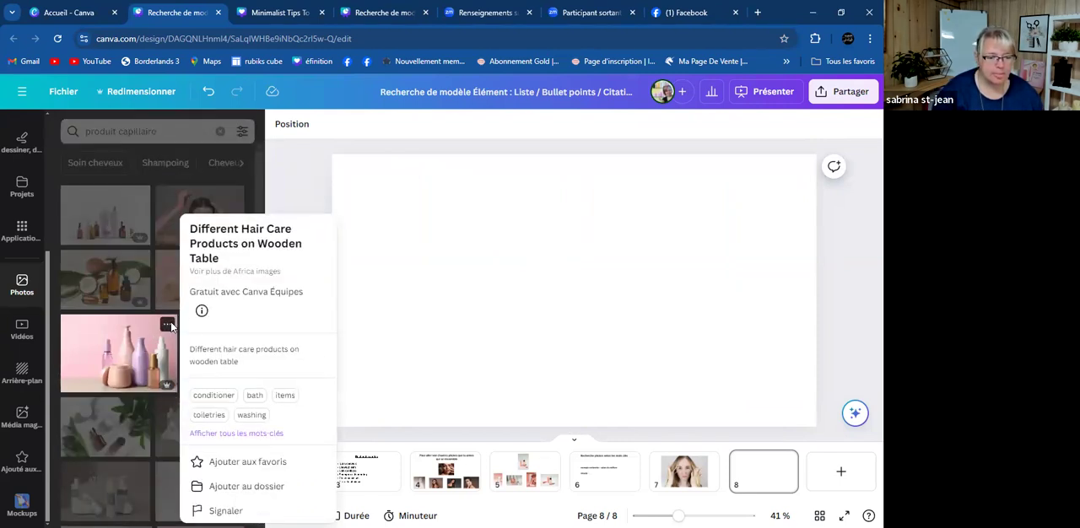
pyautogui.click(452, 288)
pyautogui.click(126, 359)
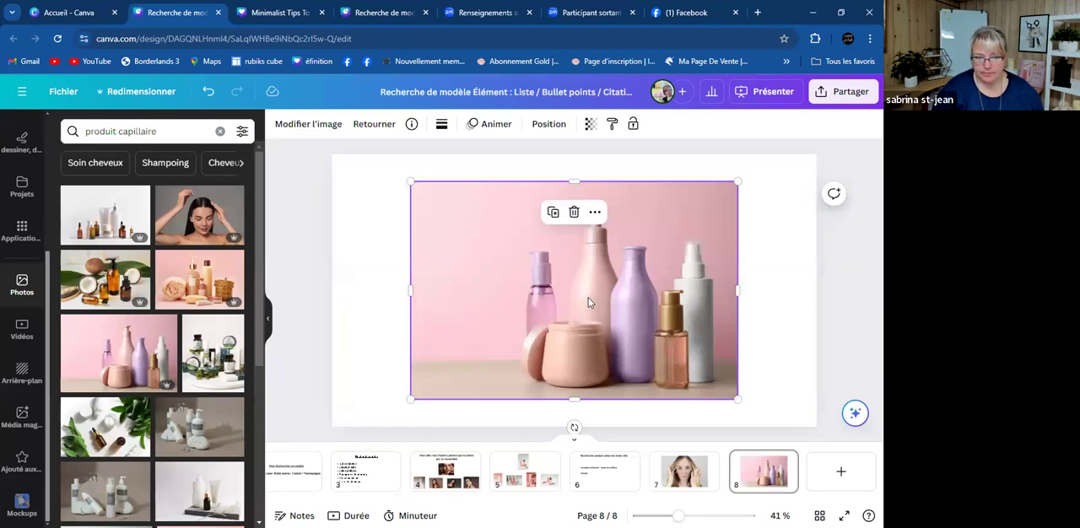
# - Open the information of the pastel hair-care bottles photo and search for its keyword "conditioner"
pyautogui.click(411, 125)
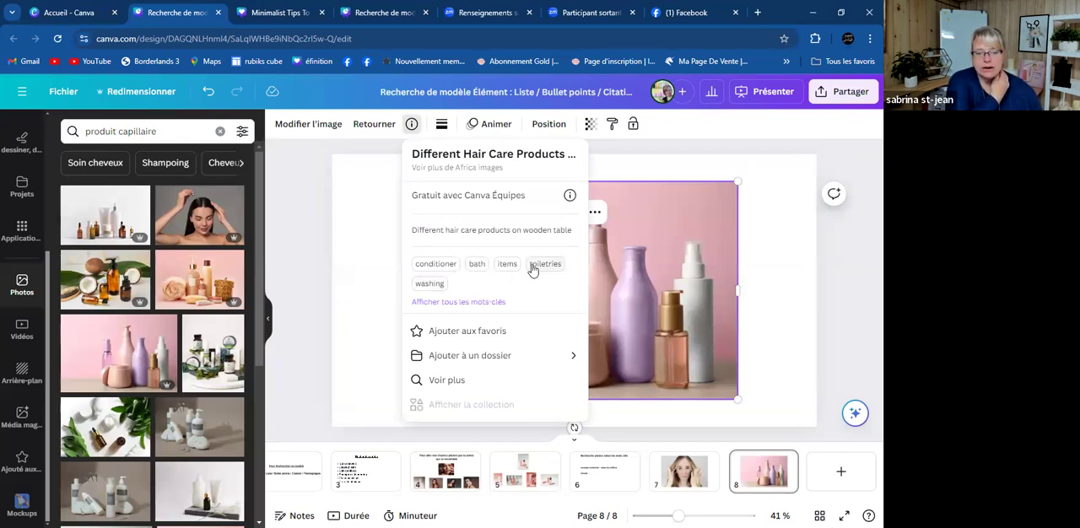
pyautogui.click(446, 267)
pyautogui.scroll(-2, 164, 282)
pyautogui.scroll(2, 169, 295)
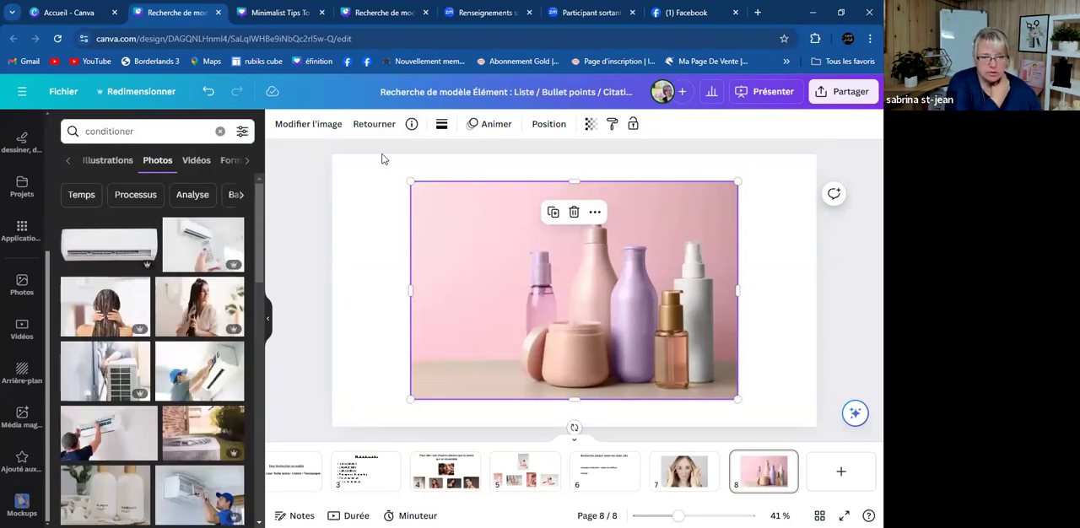
# - From the bottles photo's information, browse all photos by its creator Africa images and return to the "conditioner" results
pyautogui.click(411, 124)
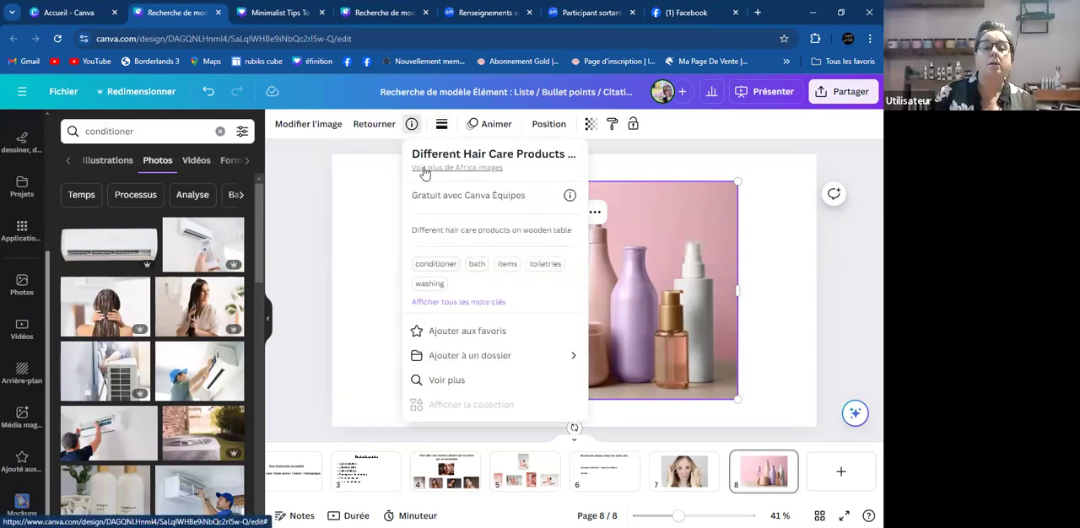
pyautogui.click(495, 170)
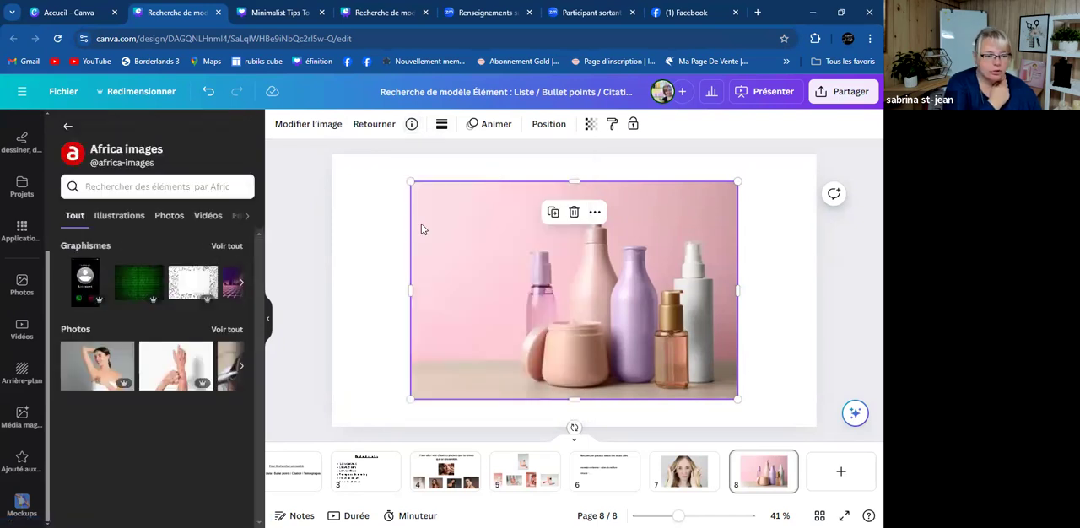
pyautogui.click(229, 330)
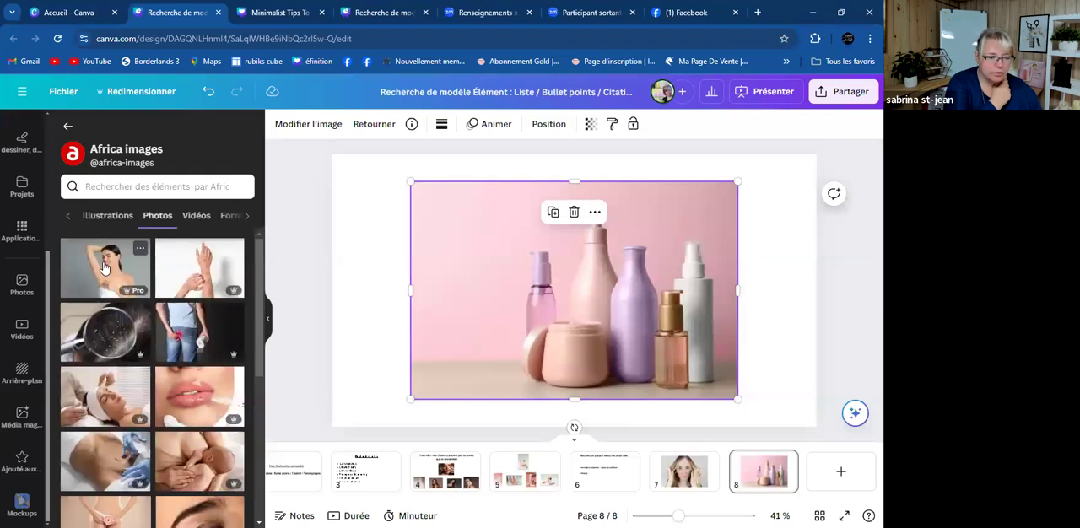
pyautogui.scroll(-2, 111, 286)
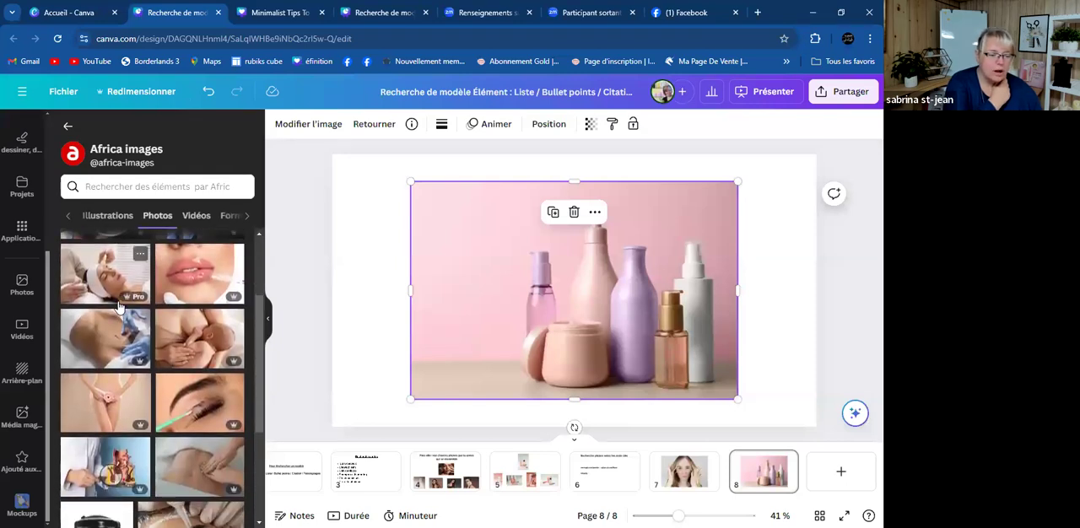
pyautogui.scroll(-2, 119, 308)
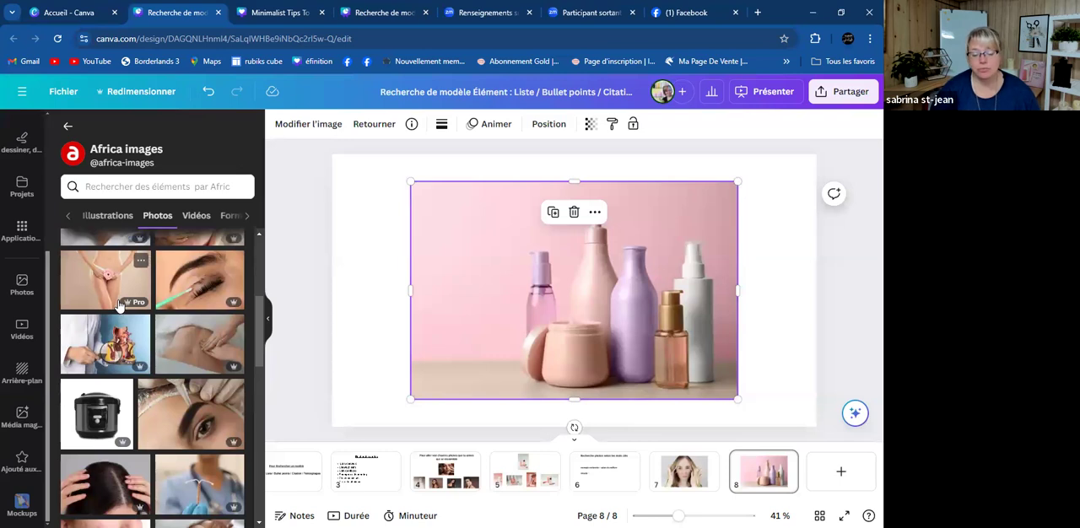
pyautogui.scroll(3, 127, 270)
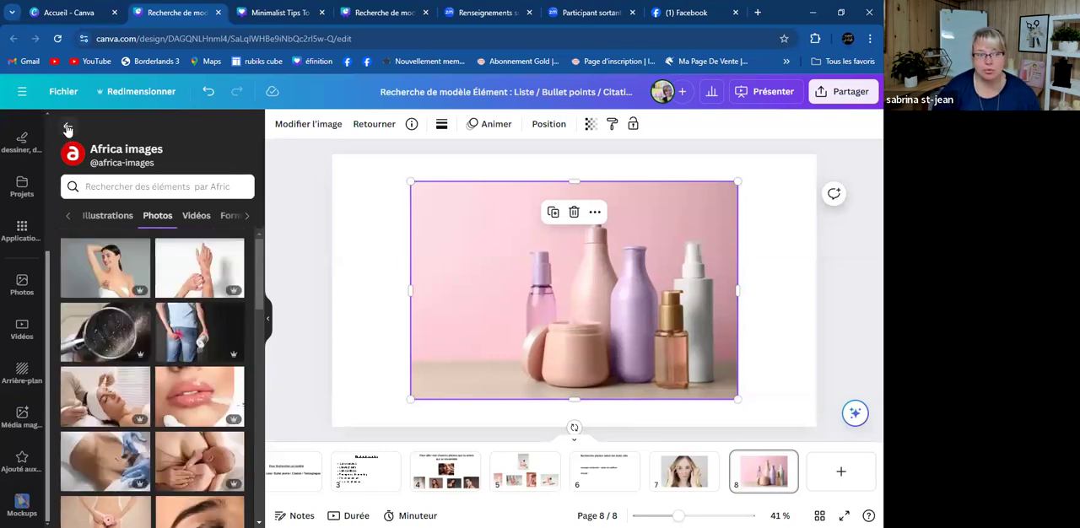
pyautogui.click(67, 129)
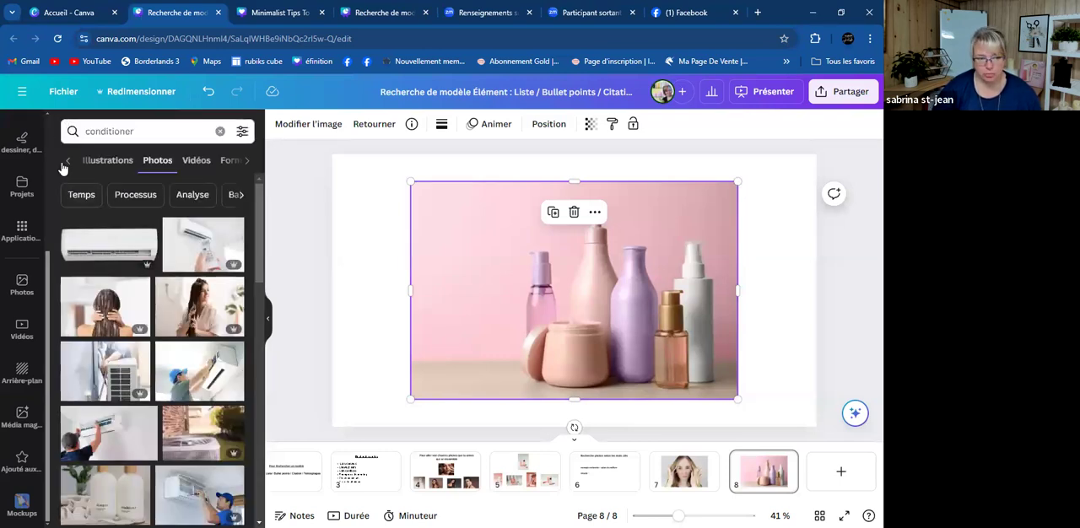
# - Consult the details of the photo of a woman applying cream on long hair and browse its "cosmetics" keyword results
pyautogui.click(70, 162)
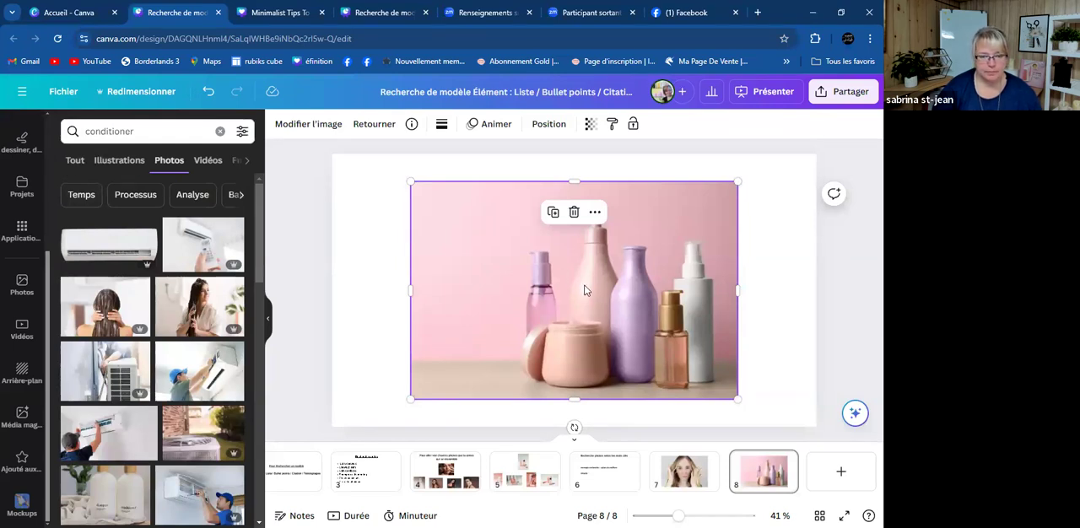
pyautogui.click(232, 290)
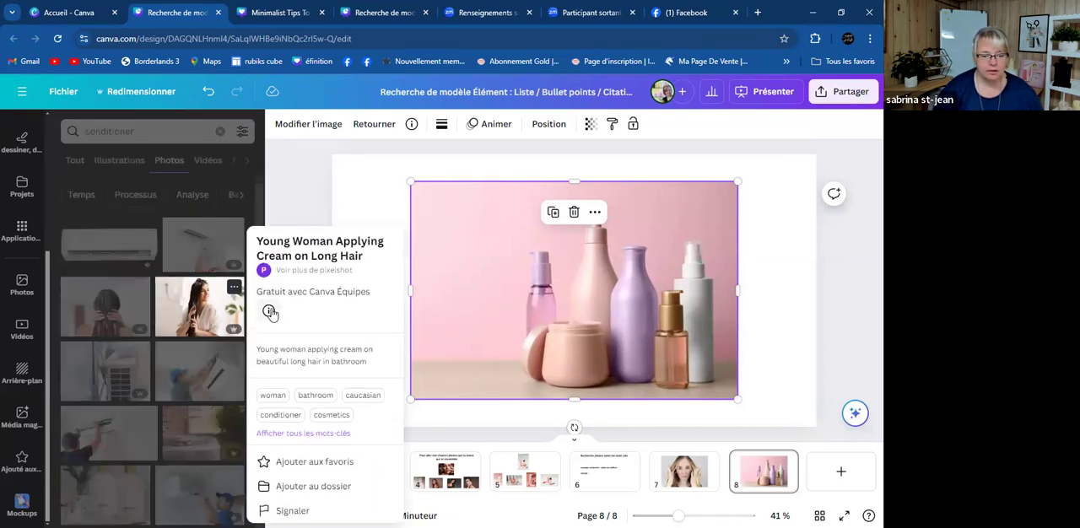
pyautogui.click(333, 417)
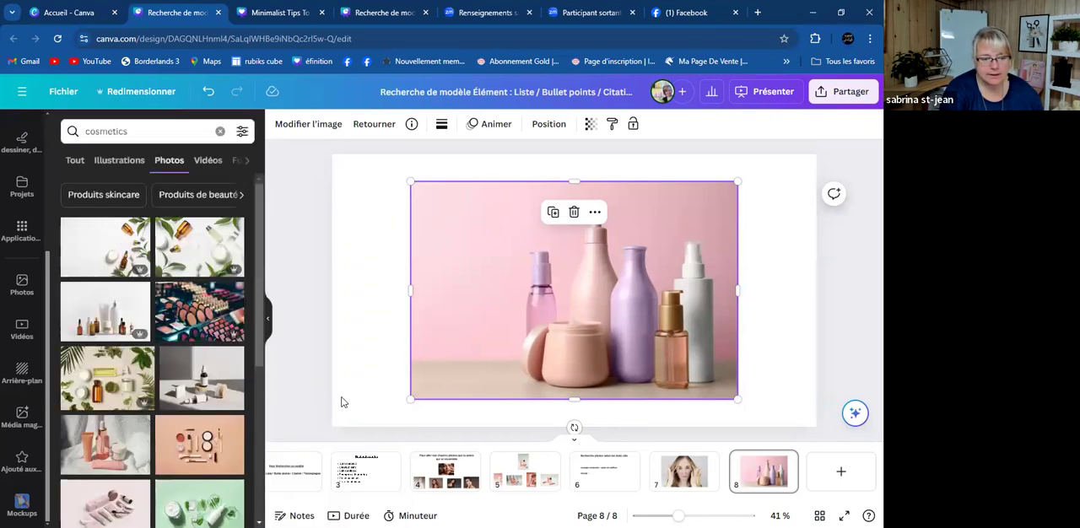
pyautogui.scroll(-3, 118, 337)
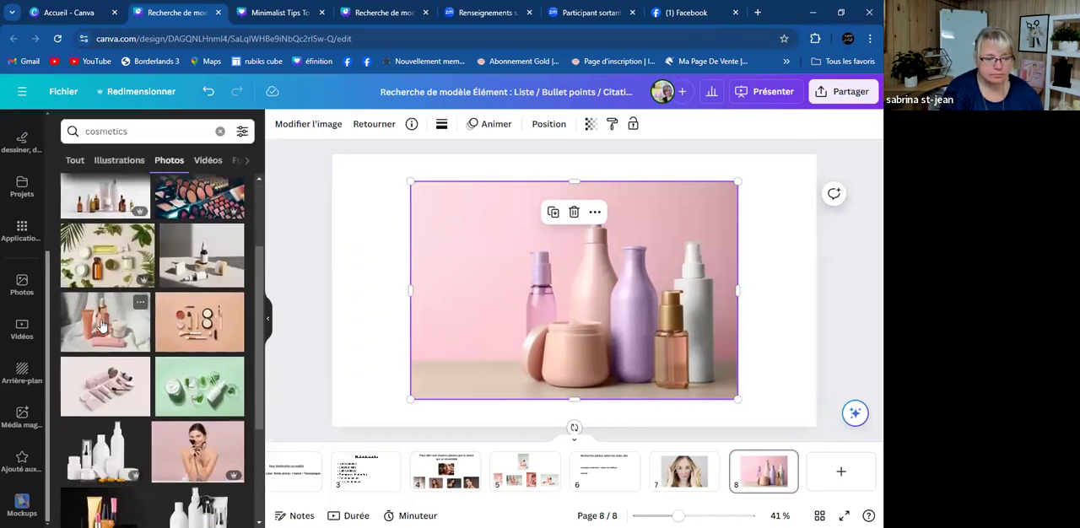
pyautogui.scroll(-2, 194, 346)
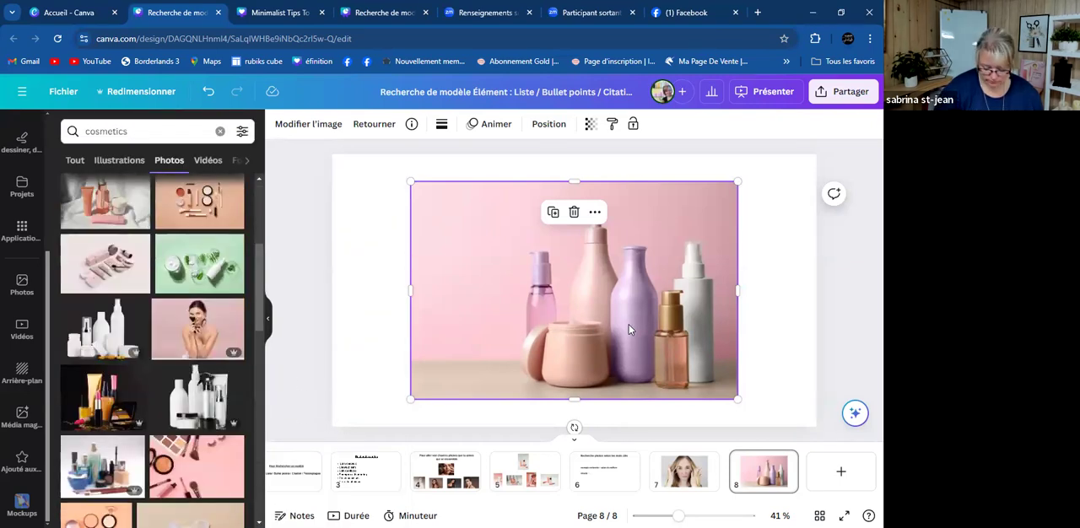
# - Delete the pastel bottles photo from page 8 and browse more of the "cosmetics" results
pyautogui.press('Delete')
pyautogui.scroll(-3, 114, 292)
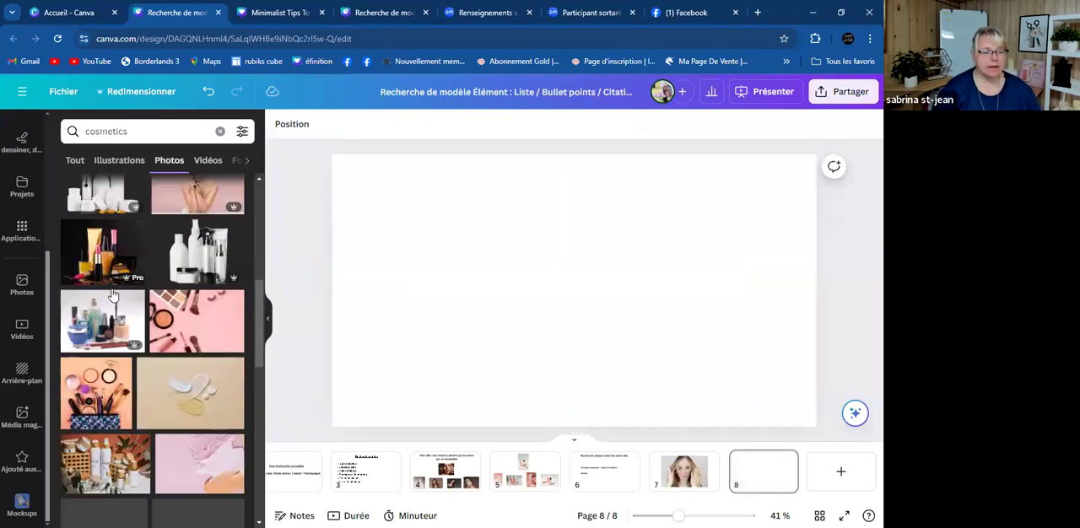
pyautogui.scroll(10, 118, 287)
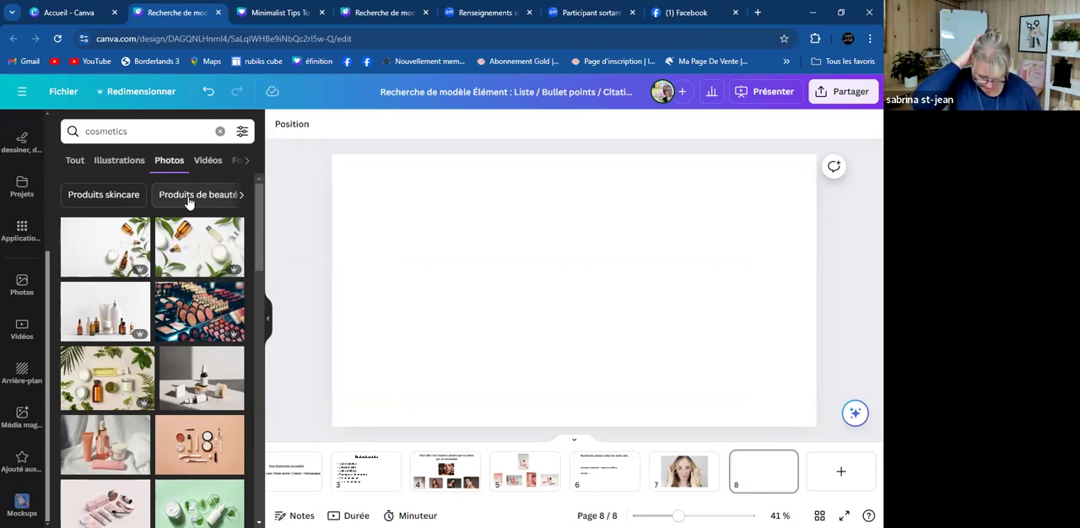
# - Replace the "cosmetics" photo search with "produi luxury"
pyautogui.click(173, 131)
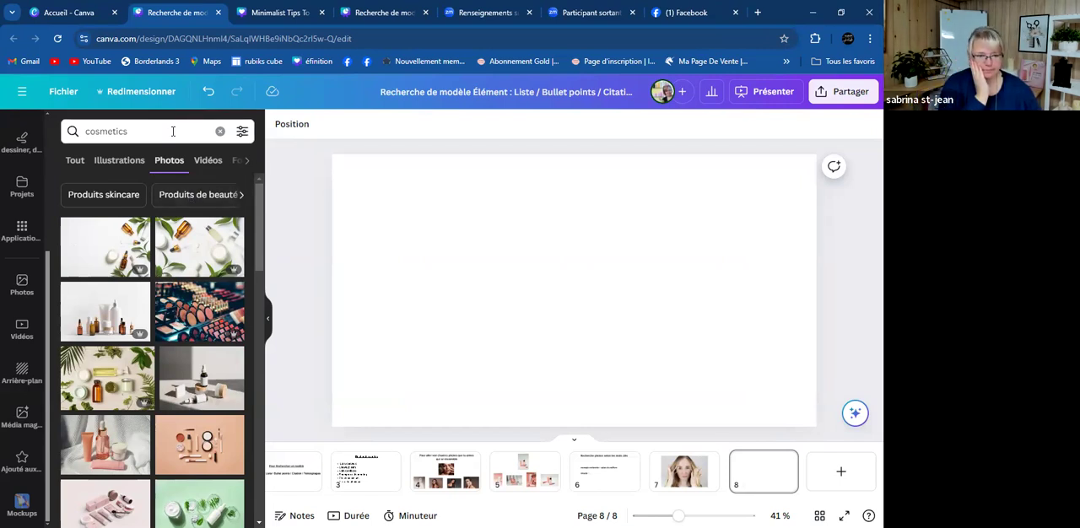
pyautogui.press('BackSpace')
pyautogui.press('BackSpace')
pyautogui.press('BackSpace')
pyautogui.press('BackSpace')
pyautogui.press('BackSpace')
pyautogui.press('BackSpace')
pyautogui.press('BackSpace')
pyautogui.press('BackSpace')
pyautogui.press('BackSpace')
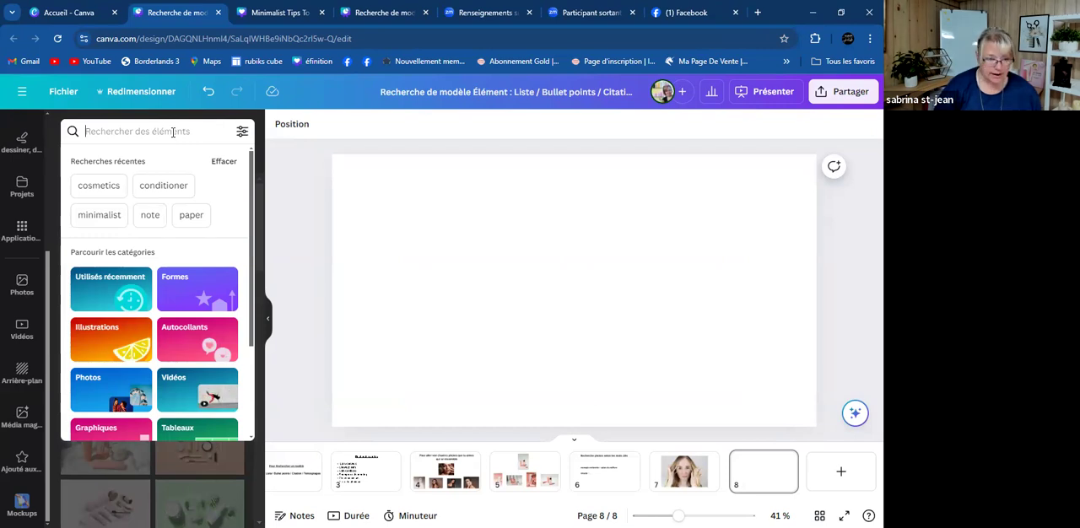
pyautogui.write('l')
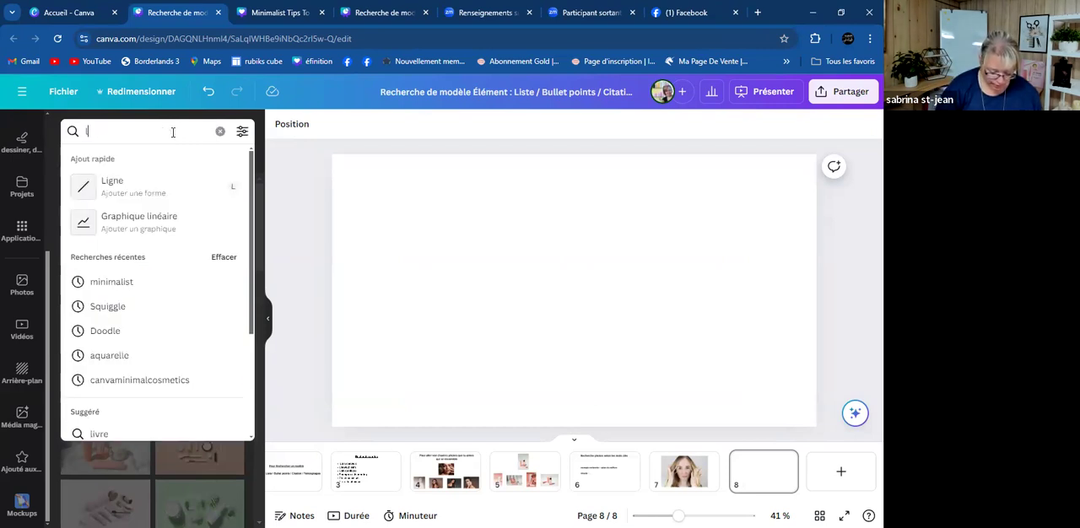
pyautogui.press('BackSpace')
pyautogui.write('pr')
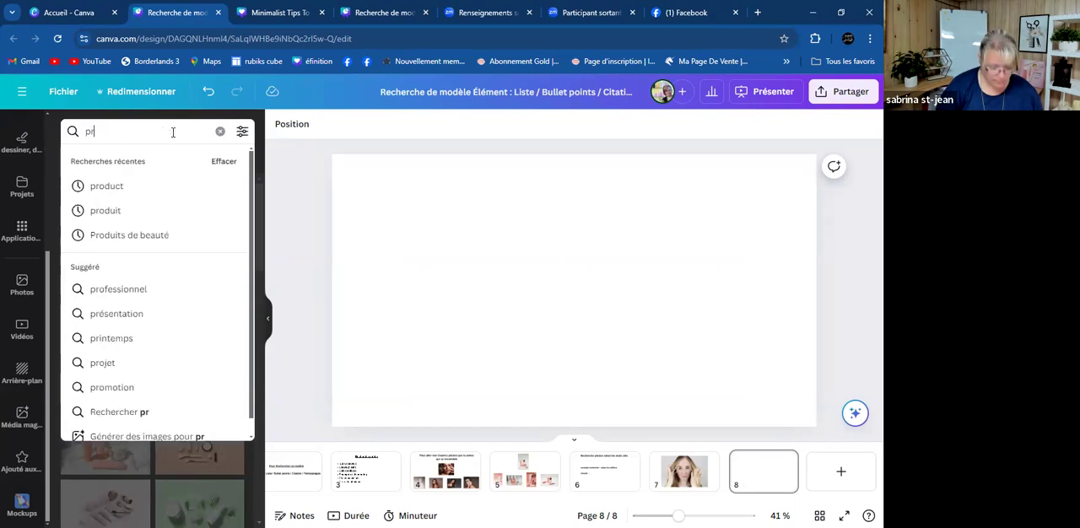
pyautogui.write('odui')
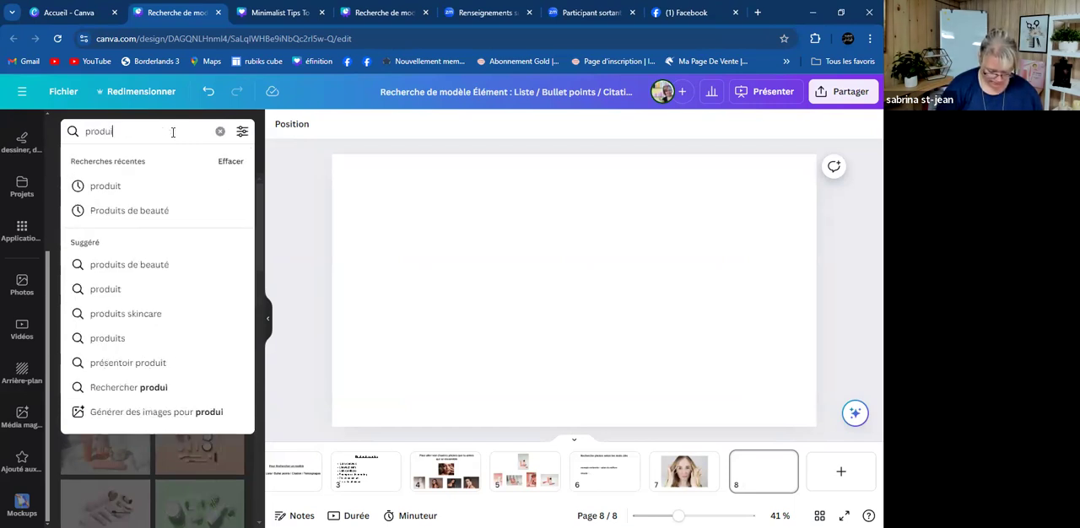
pyautogui.write(' luxury')
pyautogui.press('Return')
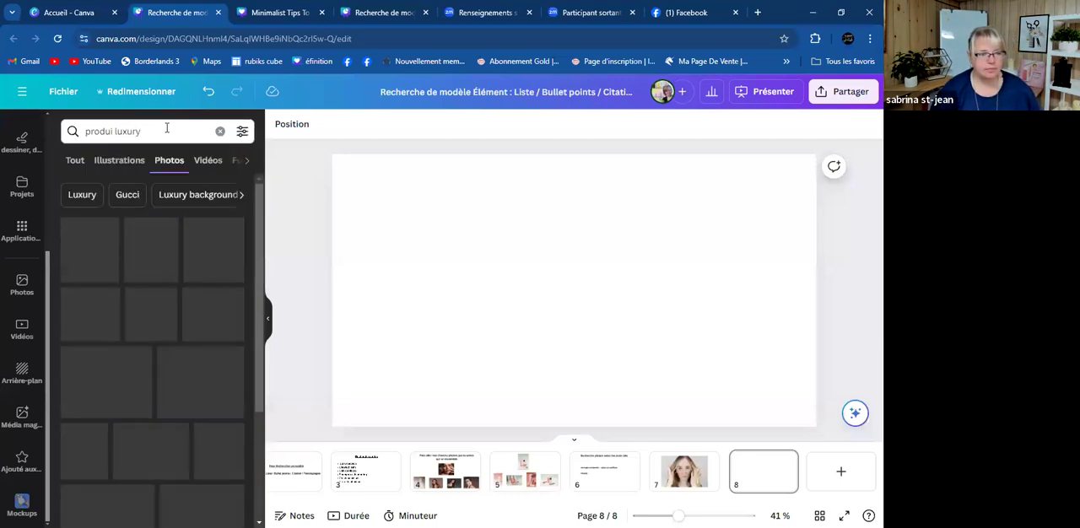
# - Refine the photo search to "produit capillaire luxury"
pyautogui.click(114, 131)
pyautogui.press('BackSpace')
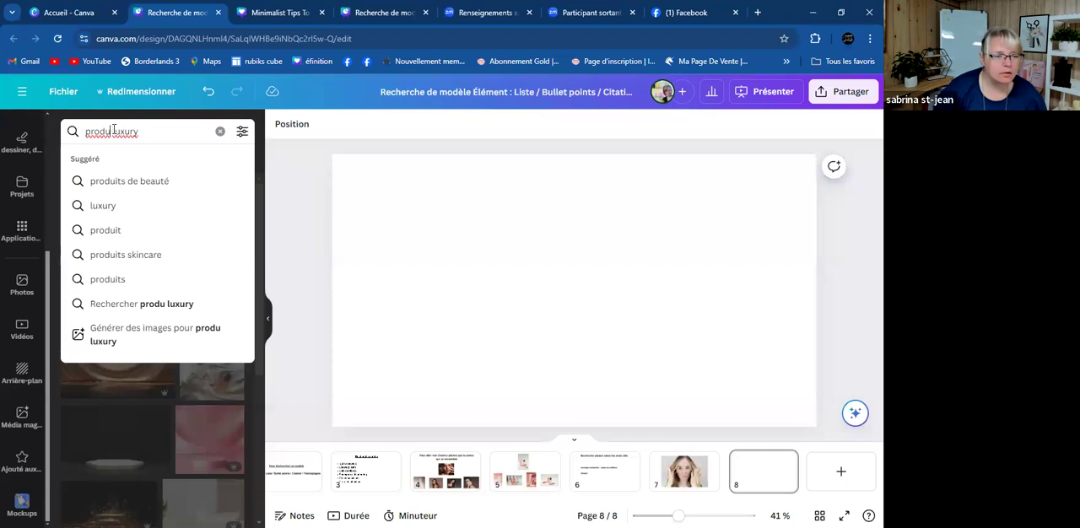
pyautogui.write('it capi')
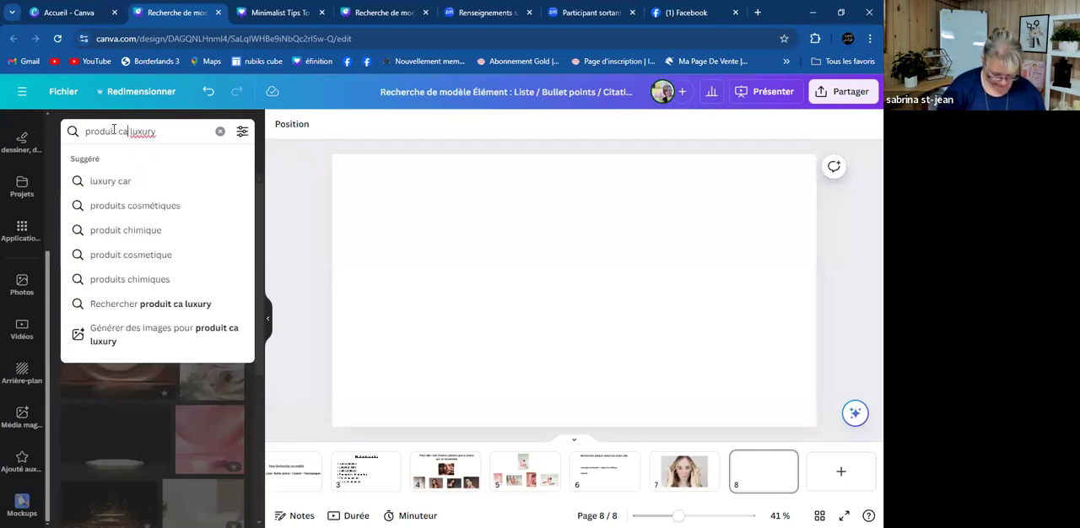
pyautogui.write('llaire')
pyautogui.press('Return')
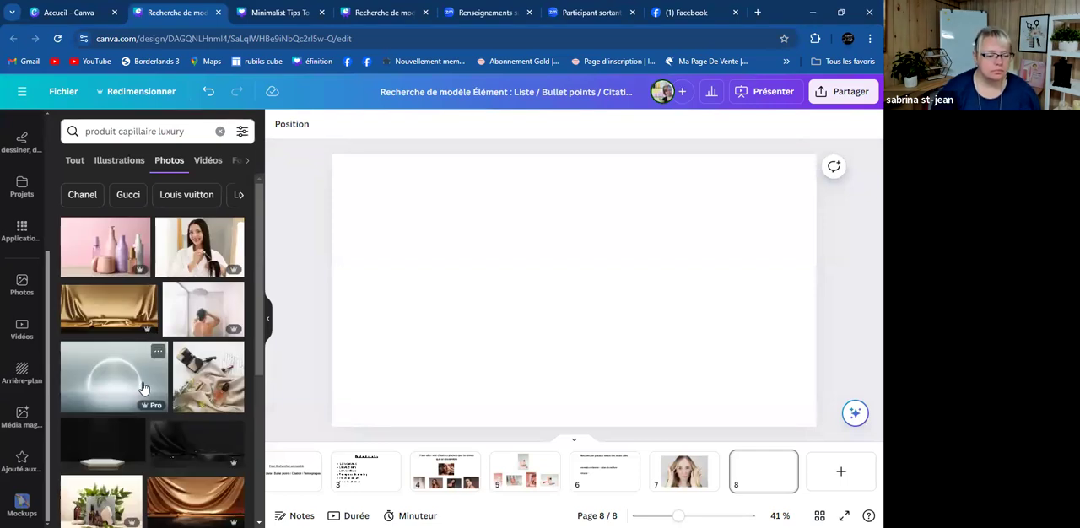
# - Place the photo of gold cosmetic containers on page 8 and set it as the page background
pyautogui.scroll(-3, 143, 375)
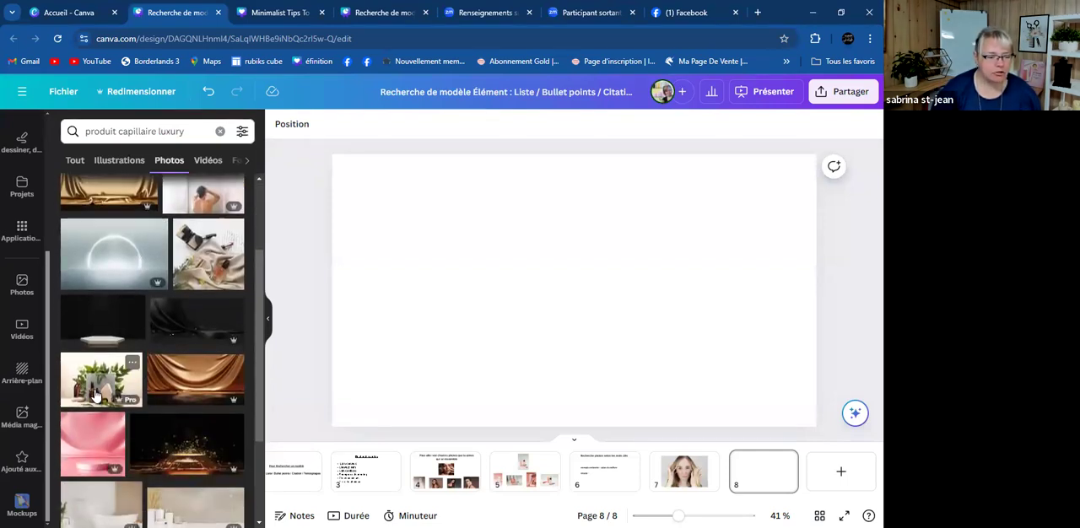
pyautogui.scroll(-3, 199, 403)
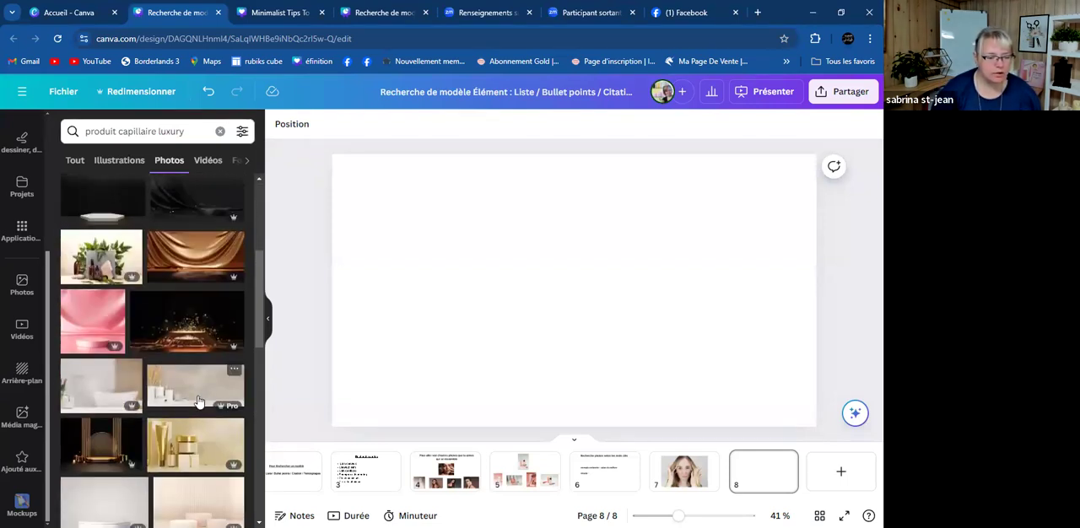
pyautogui.click(187, 443)
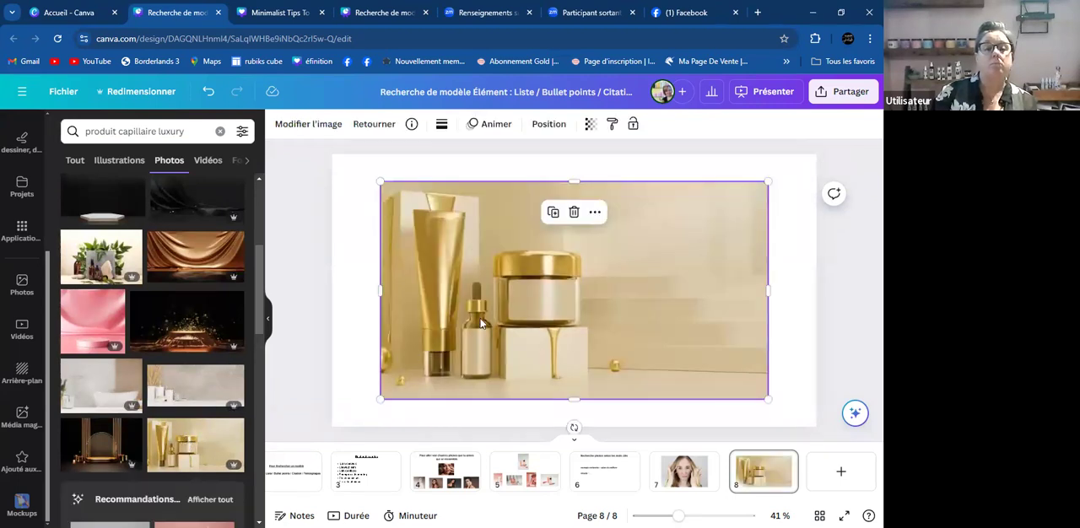
pyautogui.moveTo(477, 329); pyautogui.dragTo(434, 340)
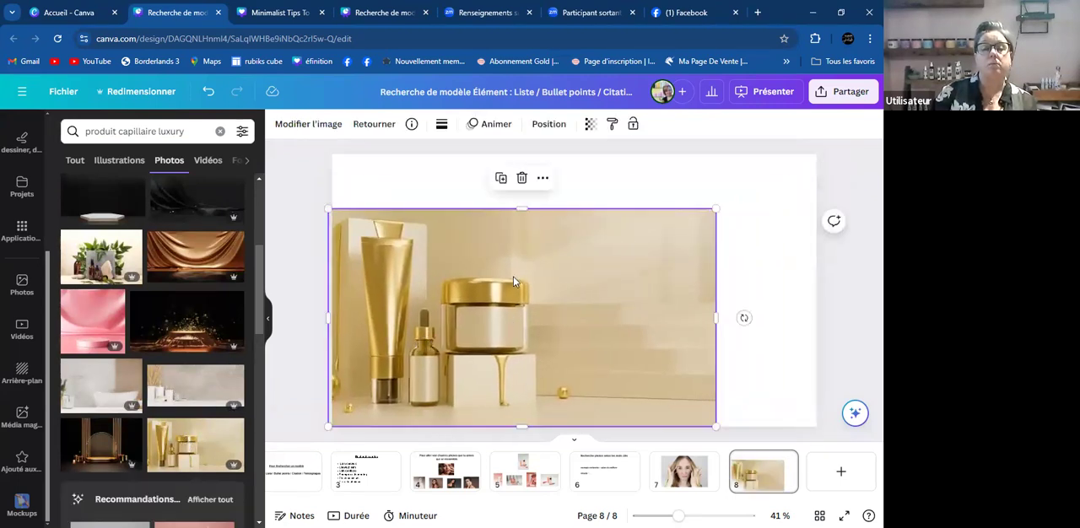
pyautogui.rightClick(577, 263)
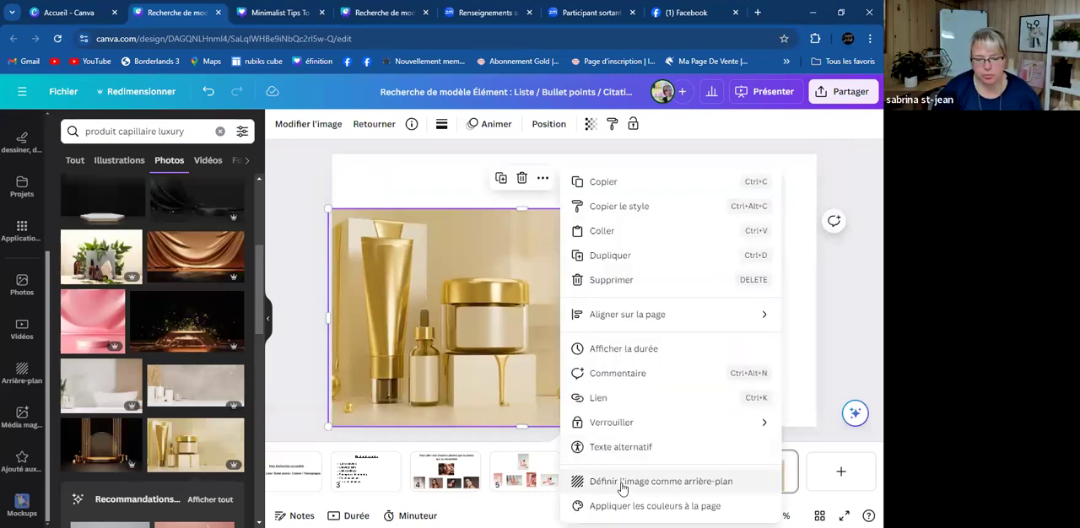
pyautogui.click(620, 479)
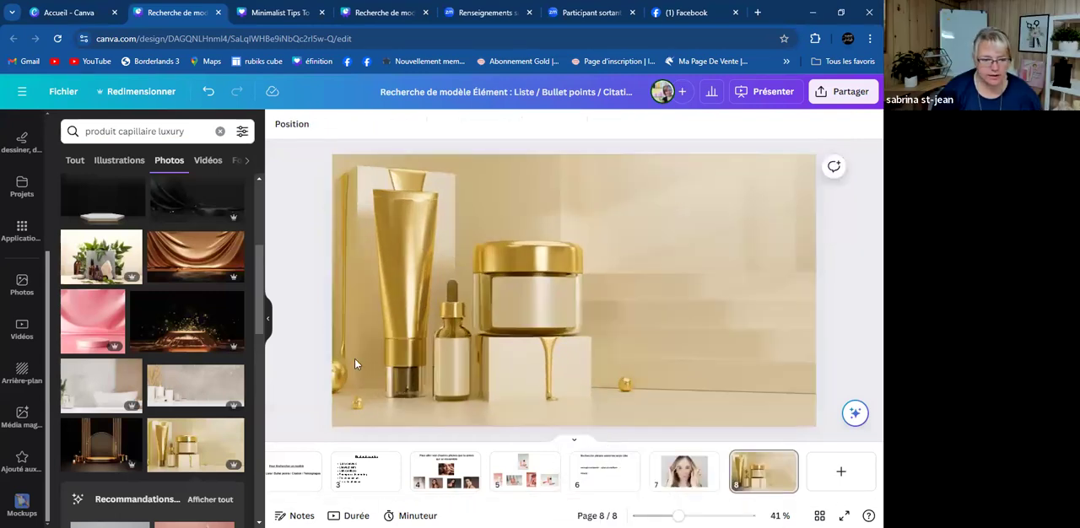
# - Show all magic recommendations and replace page 8's background with the pink photo of dropper bottles on white blocks
pyautogui.scroll(-4, 106, 349)
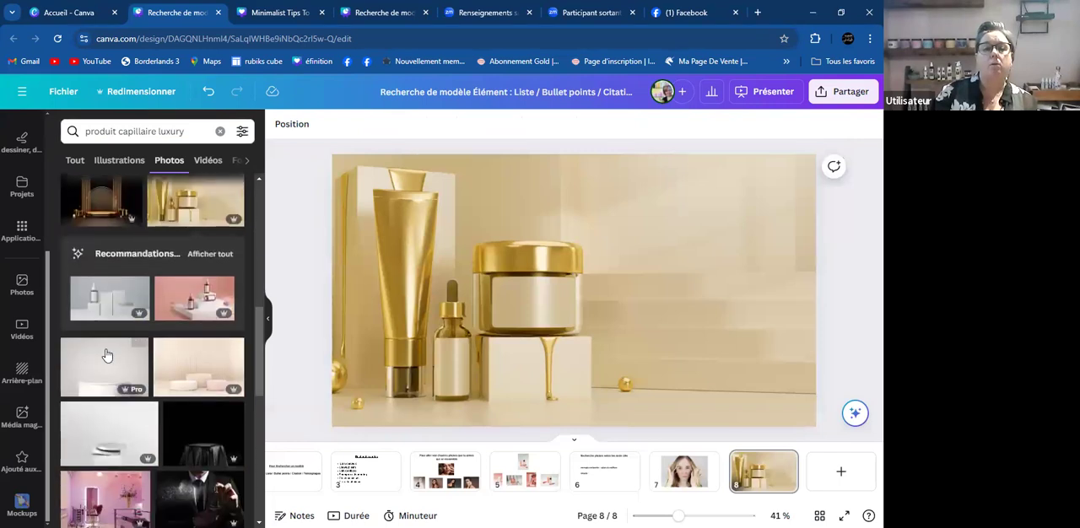
pyautogui.click(210, 255)
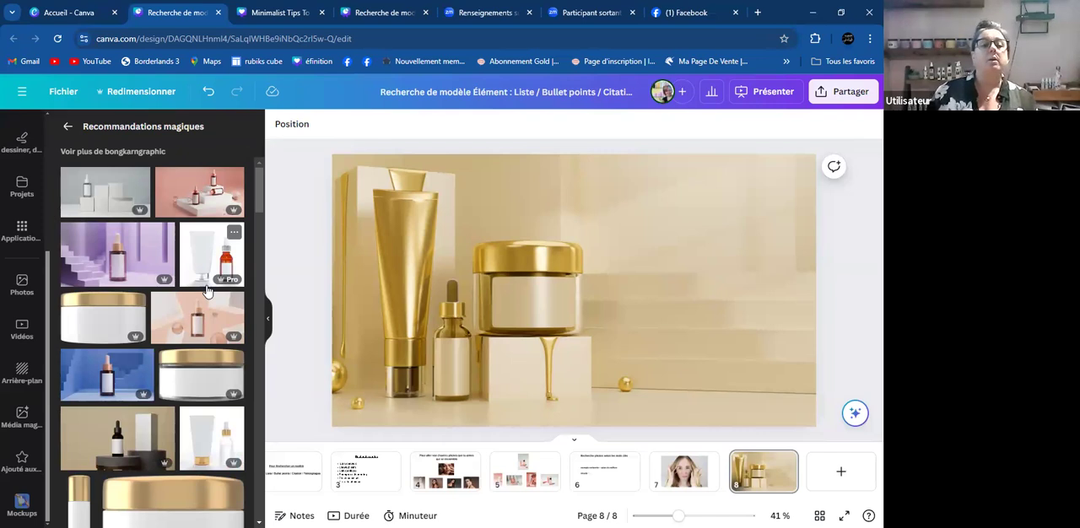
pyautogui.click(192, 195)
pyautogui.rightClick(615, 354)
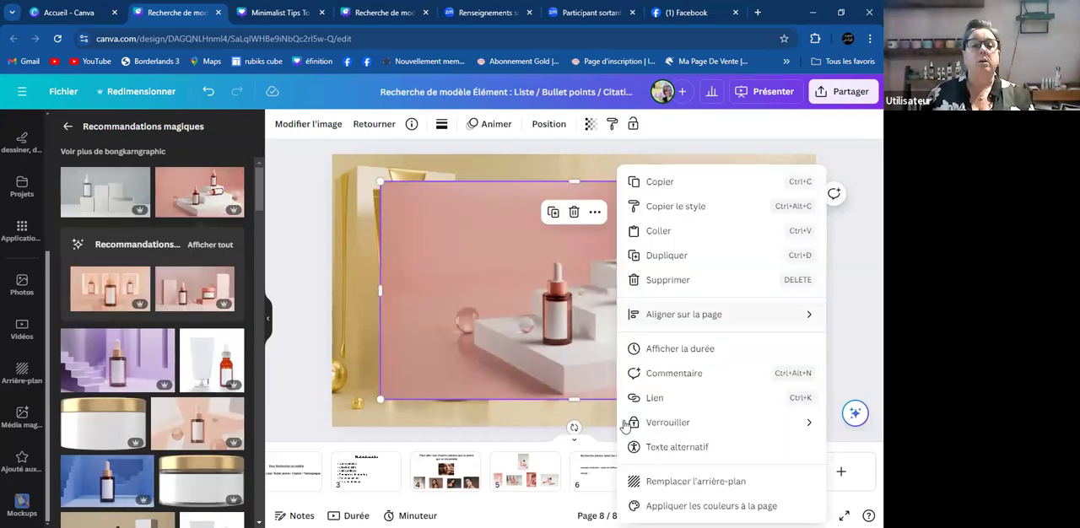
pyautogui.click(682, 483)
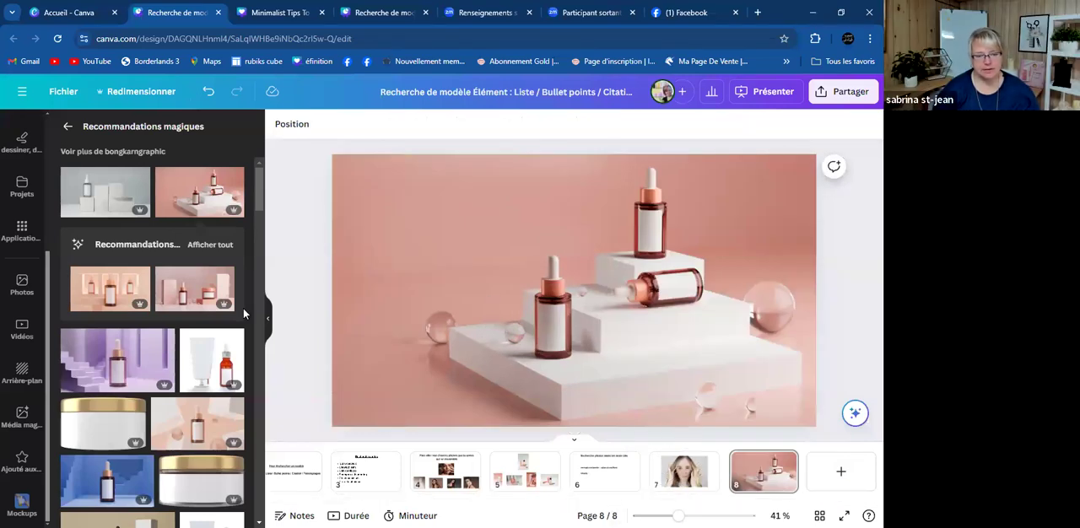
# - Replace page 8's background with the recommended photo of gold cosmetic jars and bottles on a gold surface
pyautogui.scroll(-3, 154, 350)
pyautogui.scroll(-3, 153, 350)
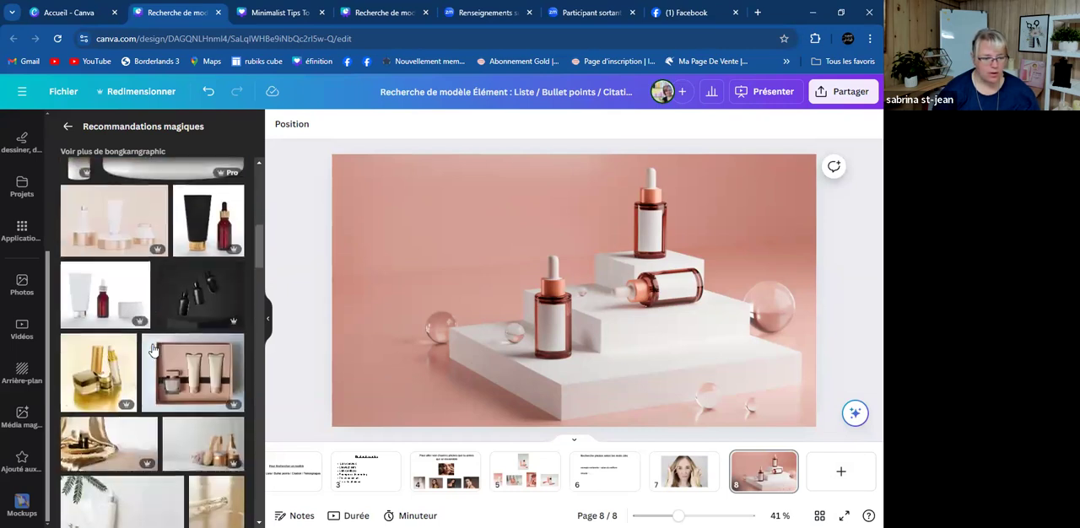
pyautogui.click(106, 358)
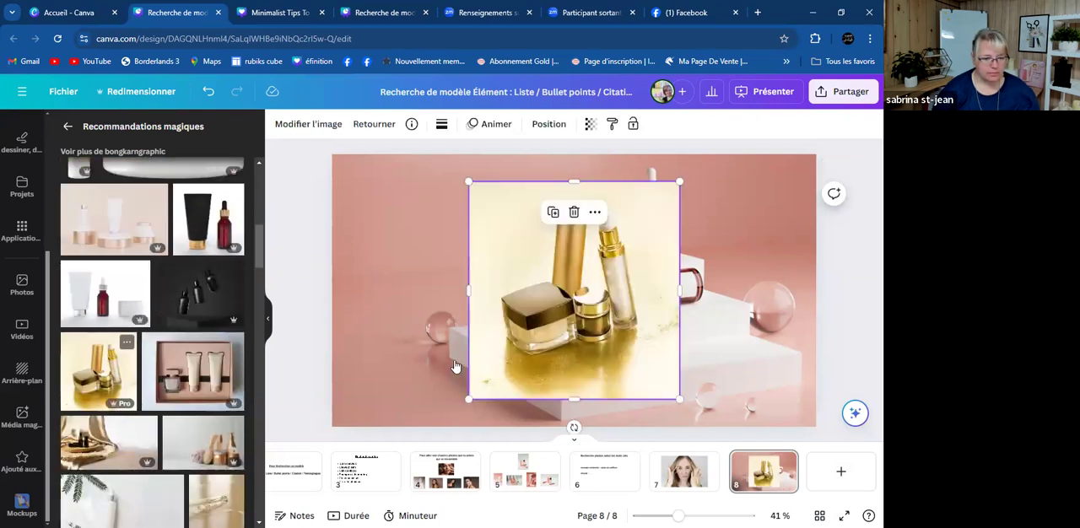
pyautogui.rightClick(573, 341)
pyautogui.click(641, 481)
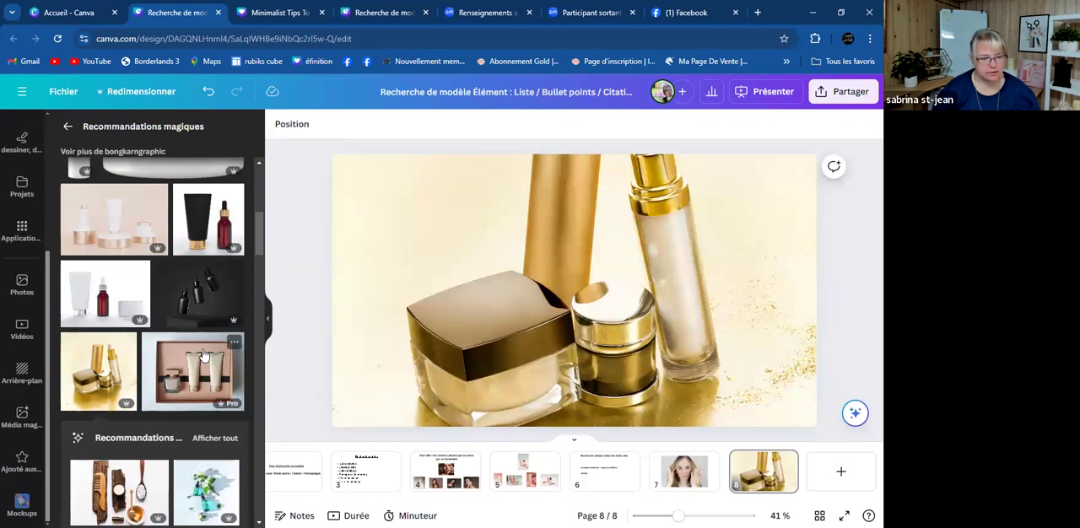
# - Leave the magic recommendations and search the photo library for "produit capillaire white"
pyautogui.scroll(-2, 207, 346)
pyautogui.scroll(3, 207, 346)
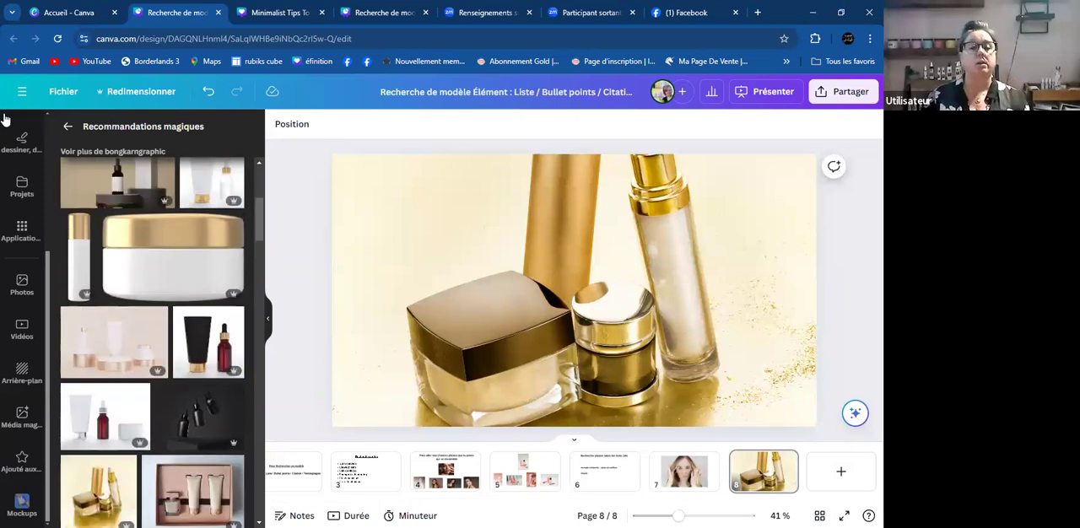
pyautogui.click(67, 125)
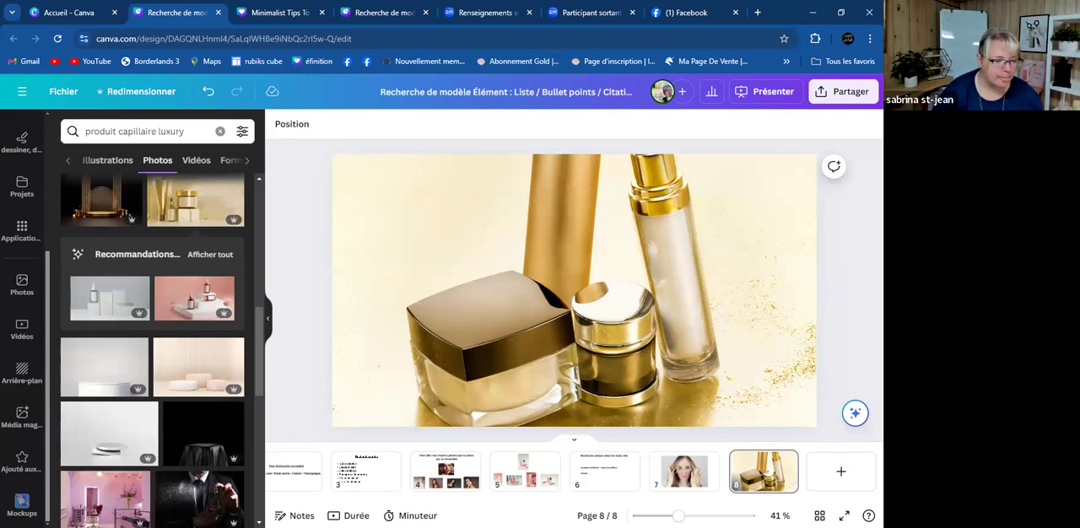
pyautogui.click(22, 285)
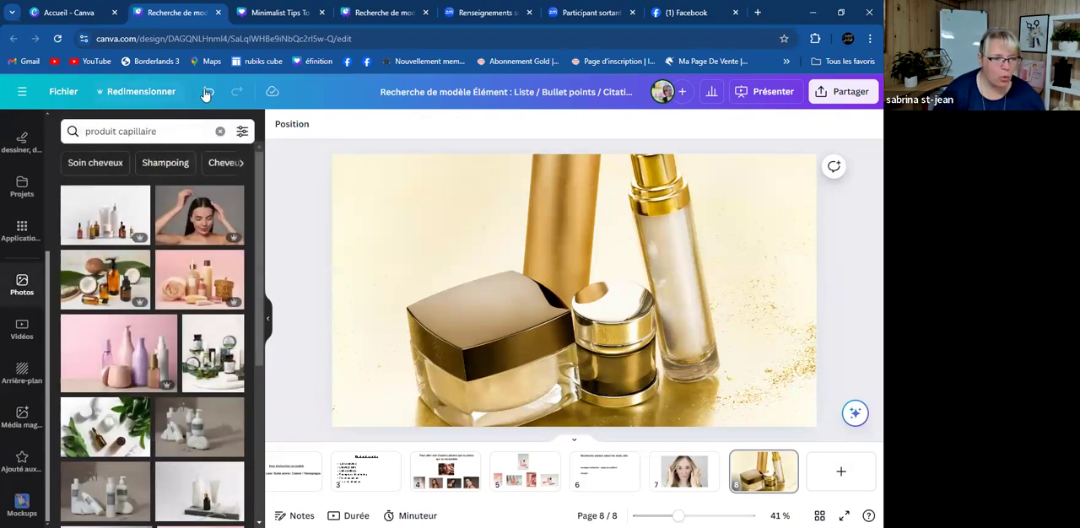
pyautogui.click(170, 131)
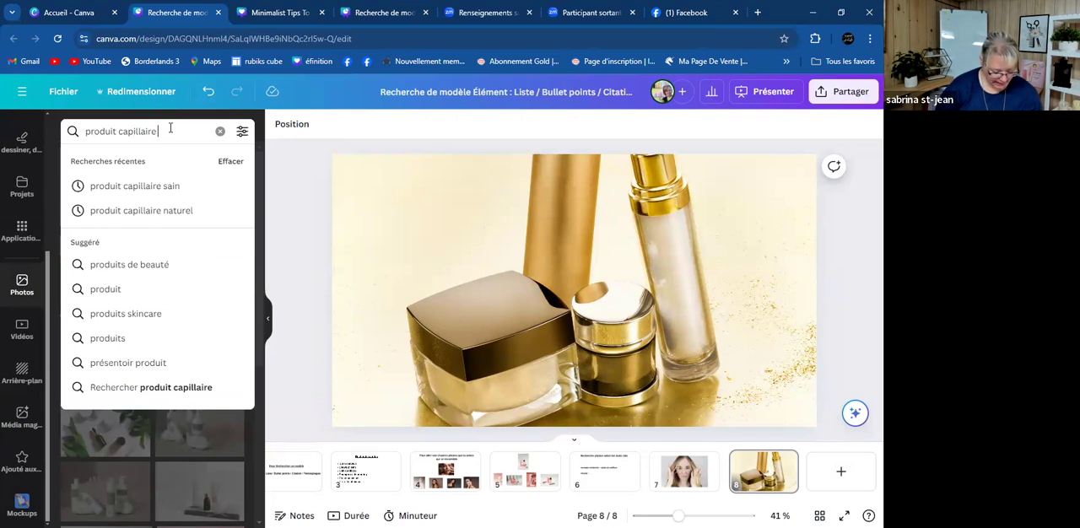
pyautogui.write('white')
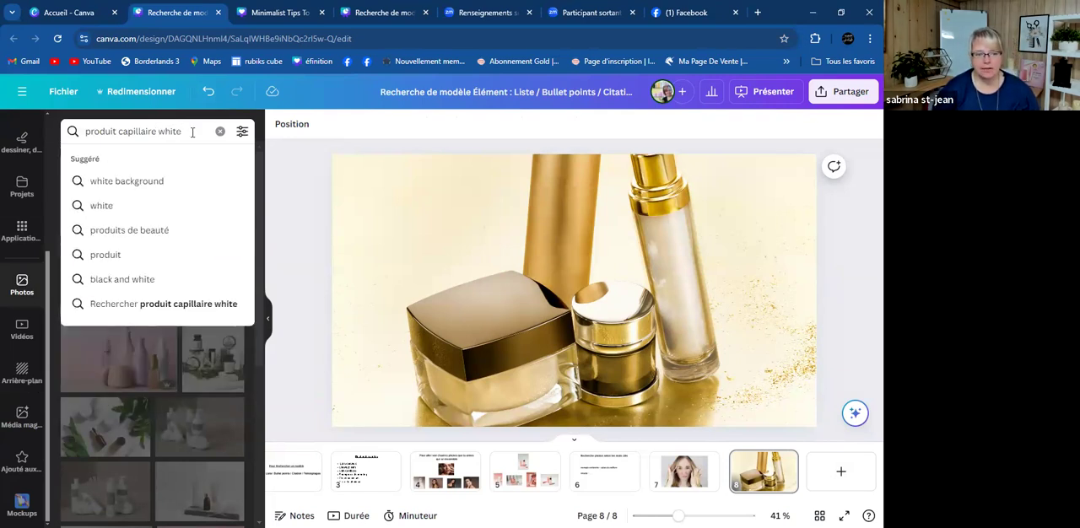
pyautogui.press('Return')
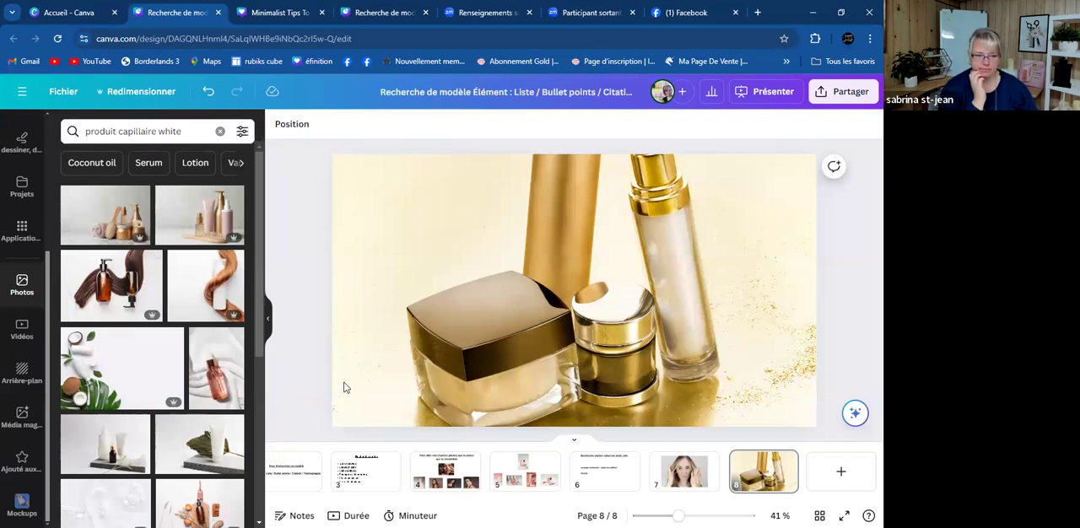
# - Place the photo of the white bottle wrapped in auburn hair on page 8 and make it the page background
pyautogui.click(228, 287)
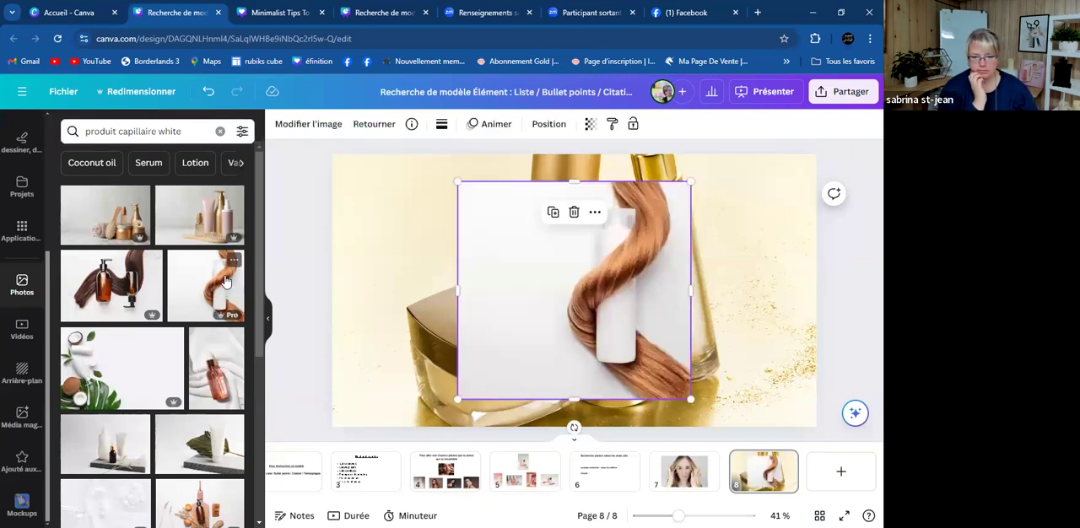
pyautogui.rightClick(609, 281)
pyautogui.click(681, 481)
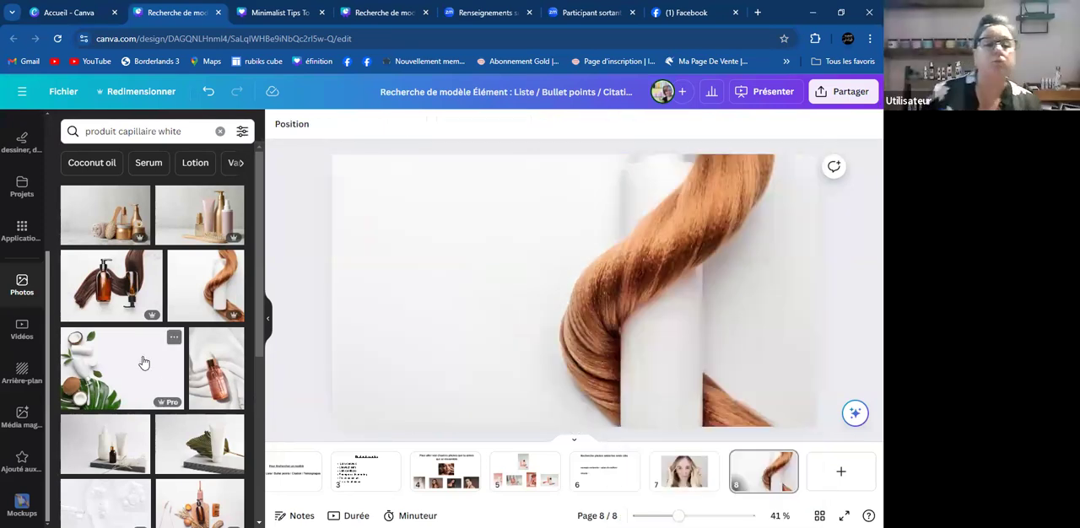
# - Add the photo of white tubes with coconuts and green leaves to page 8 and replace the background with it
pyautogui.scroll(-3, 143, 363)
pyautogui.click(589, 318)
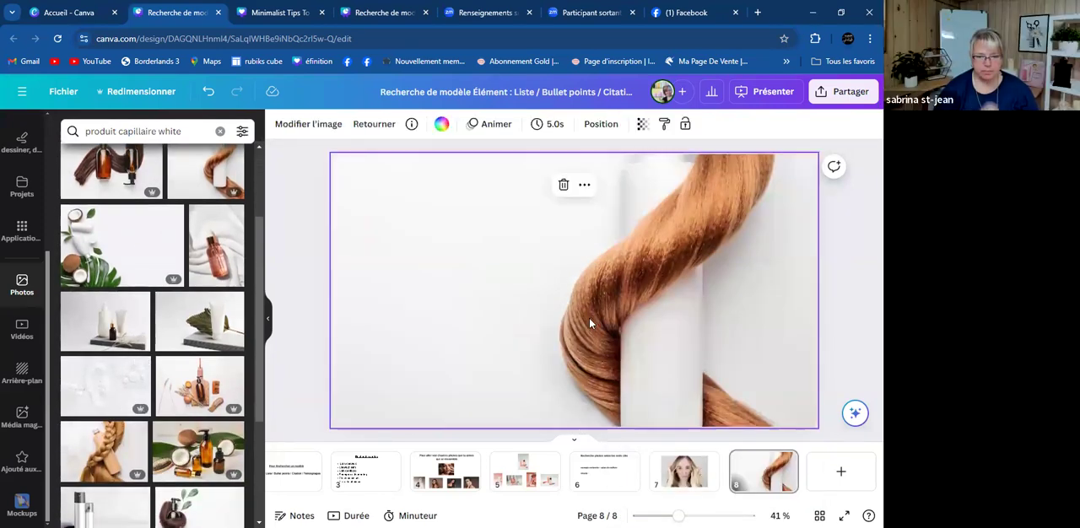
pyautogui.rightClick(589, 317)
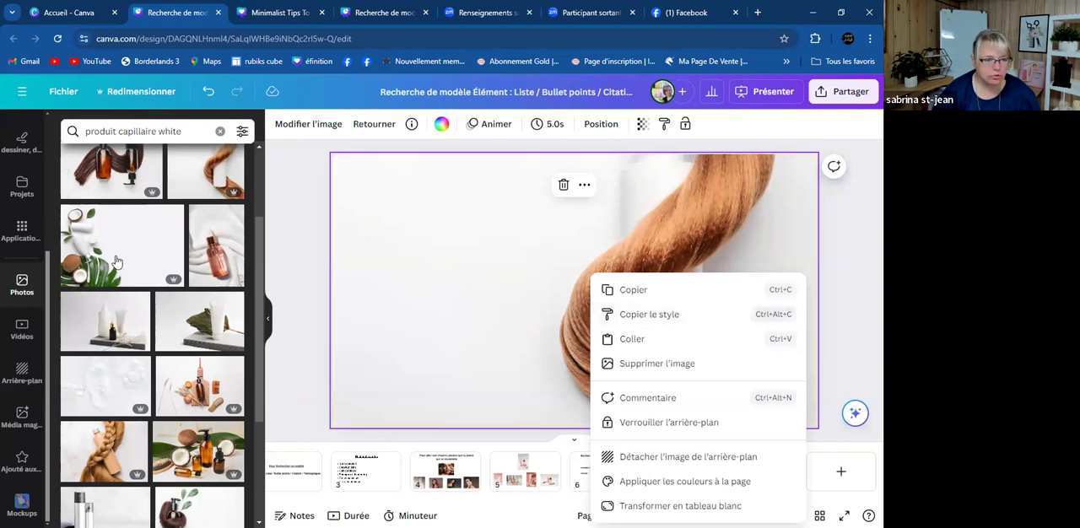
pyautogui.click(116, 262)
pyautogui.click(98, 250)
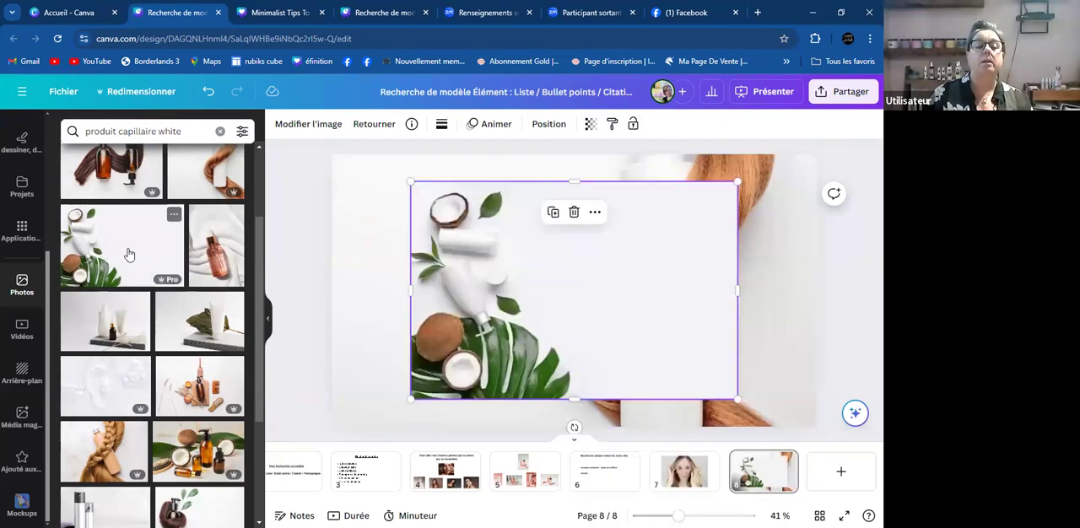
pyautogui.rightClick(540, 318)
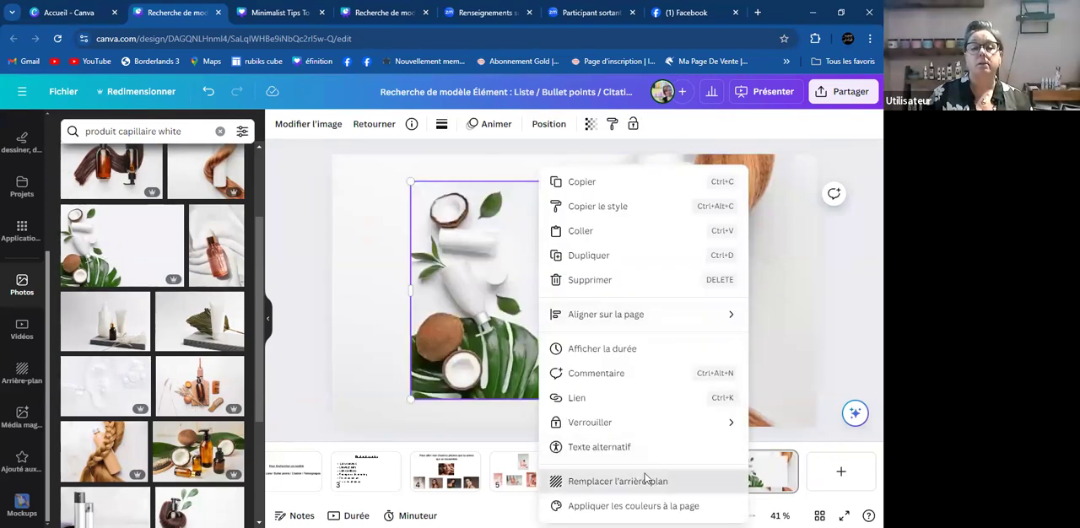
pyautogui.click(650, 482)
# - Replace page 8's background with the photo of the amber pump bottle wrapped in brown hair
pyautogui.scroll(-1, 194, 346)
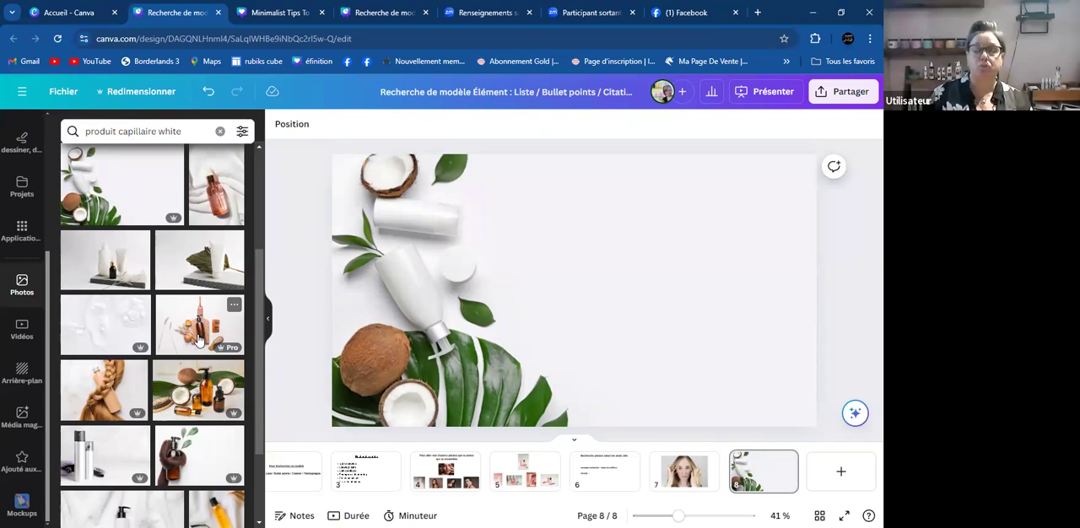
pyautogui.scroll(-1, 199, 339)
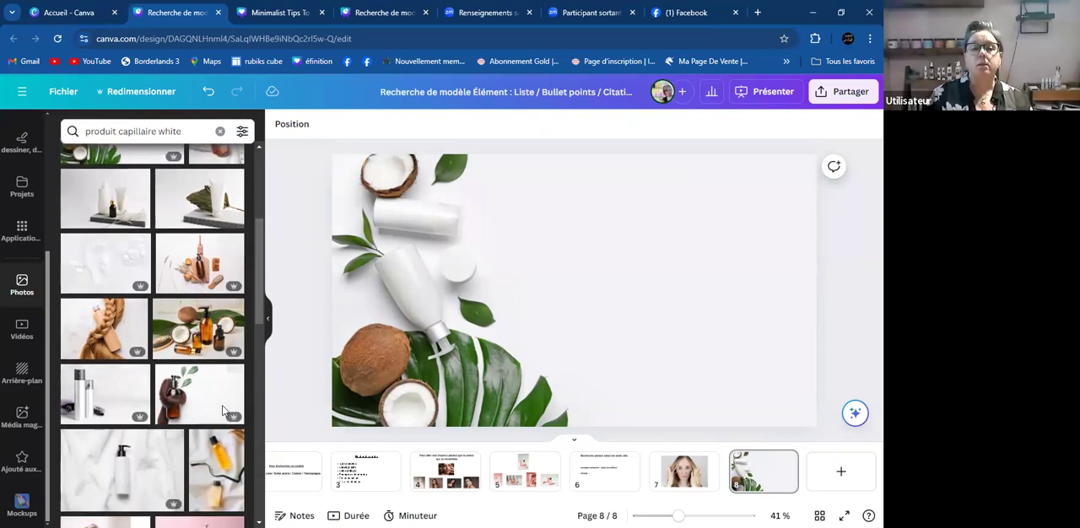
pyautogui.click(203, 388)
pyautogui.rightClick(525, 331)
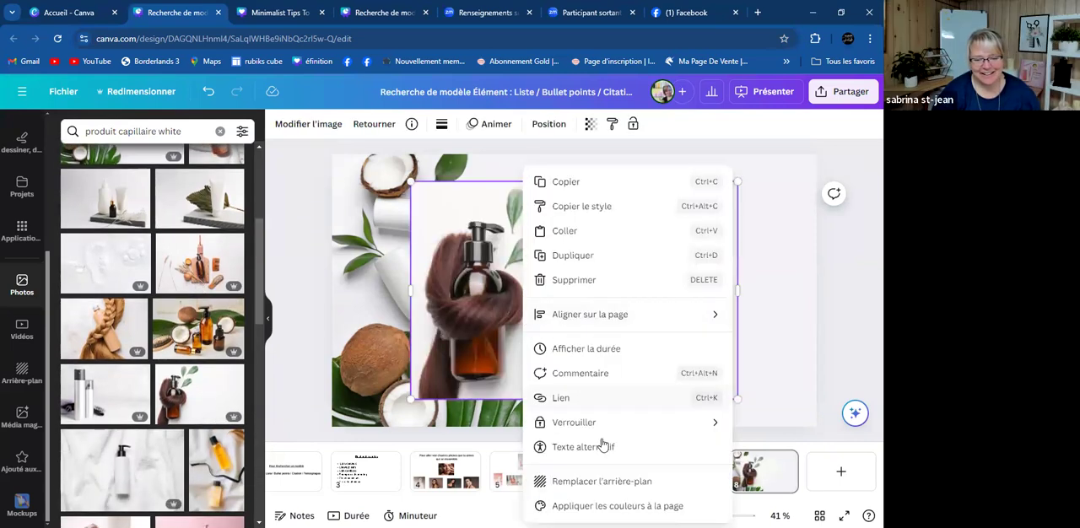
pyautogui.click(615, 485)
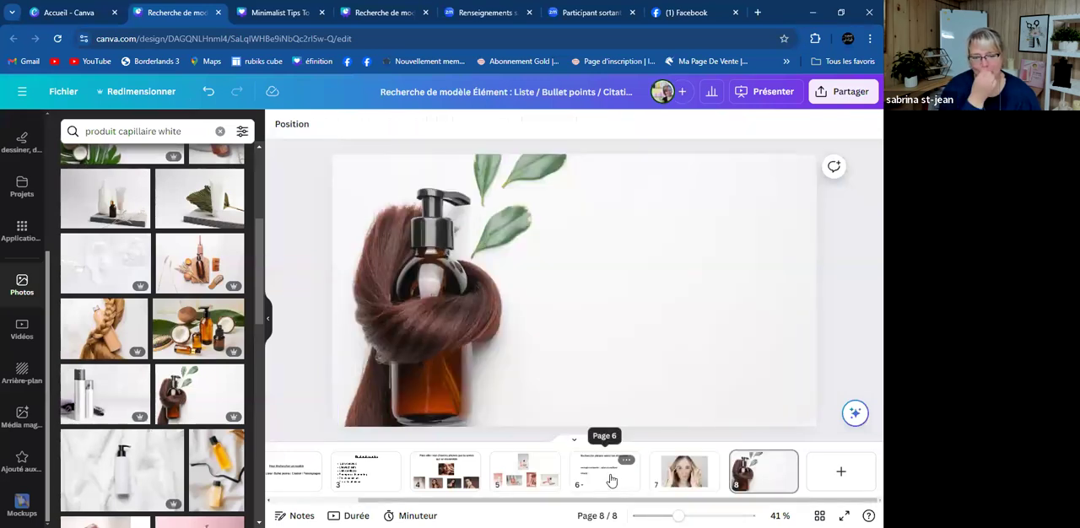
# - Rerun the "produit capillaire white" search and set the photo of the white tube with a dried palm leaf as page 8's background
pyautogui.scroll(-3, 141, 383)
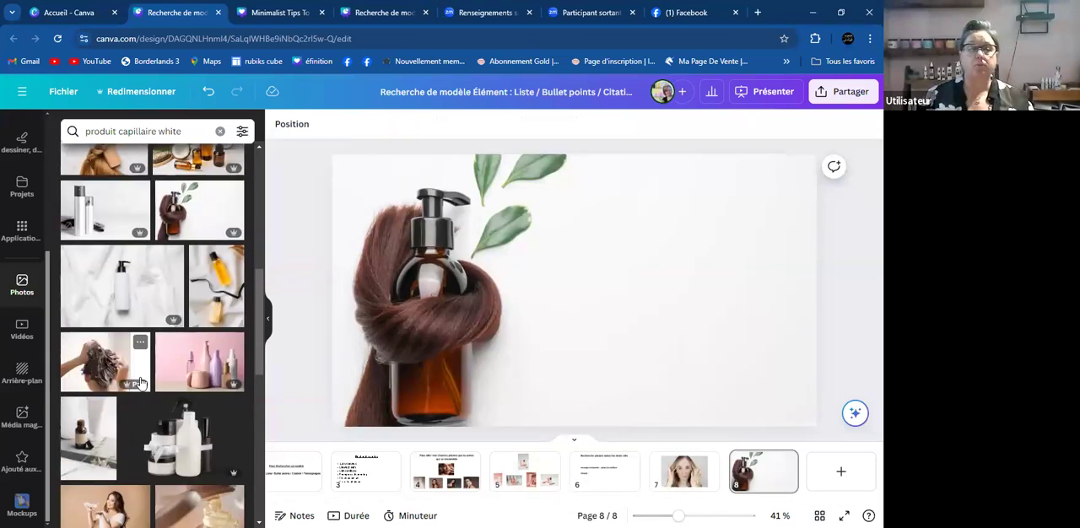
pyautogui.scroll(-3, 141, 384)
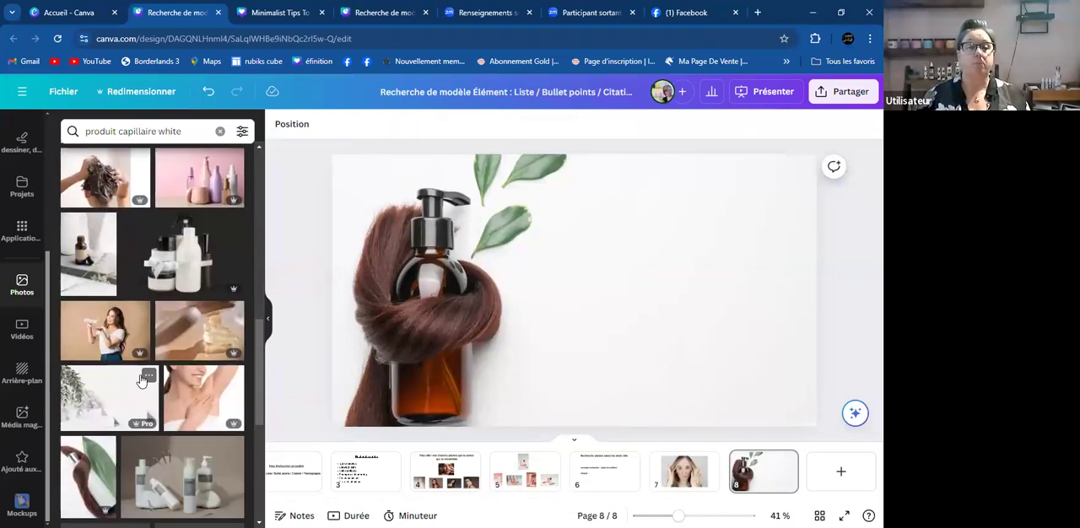
pyautogui.click(195, 132)
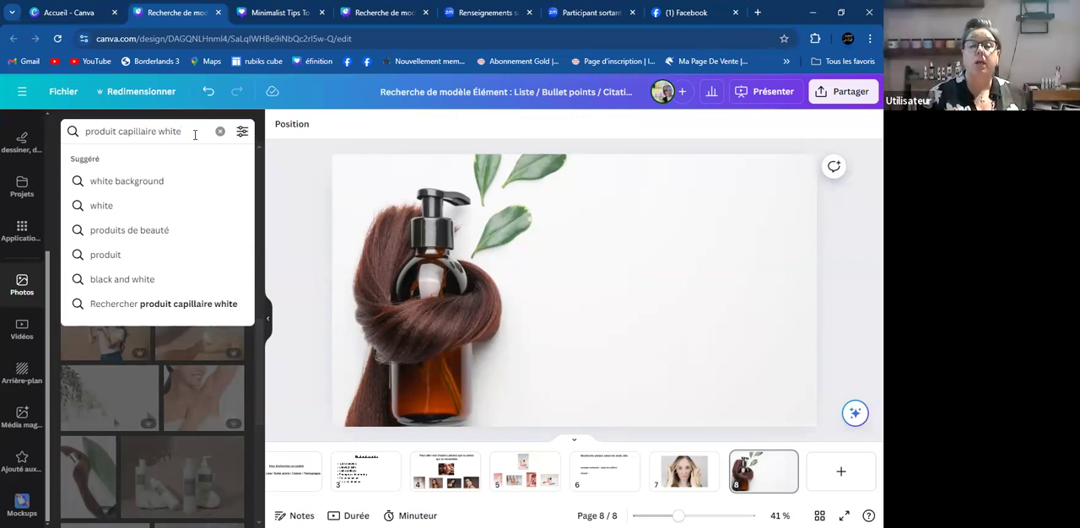
pyautogui.press('Return')
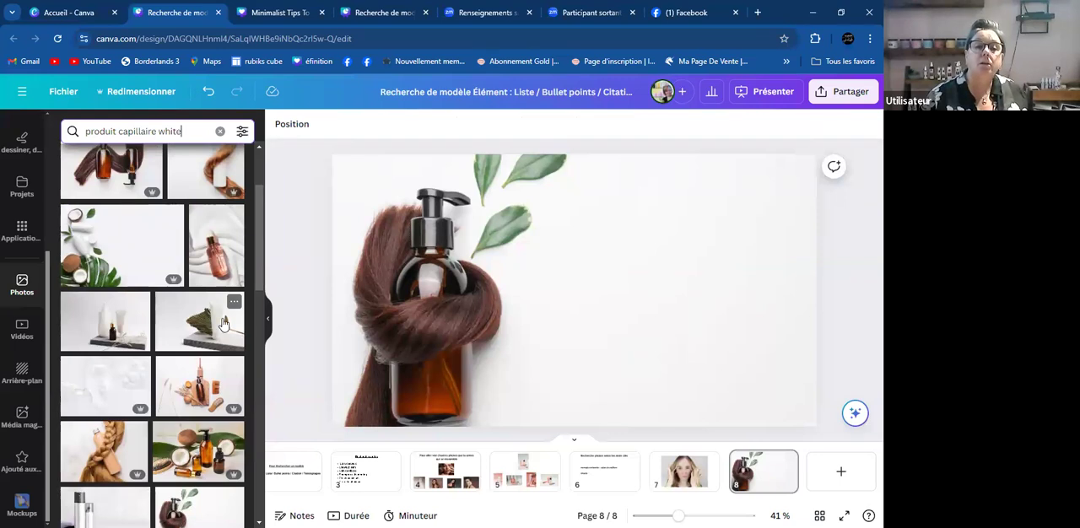
pyautogui.click(240, 331)
pyautogui.rightClick(504, 317)
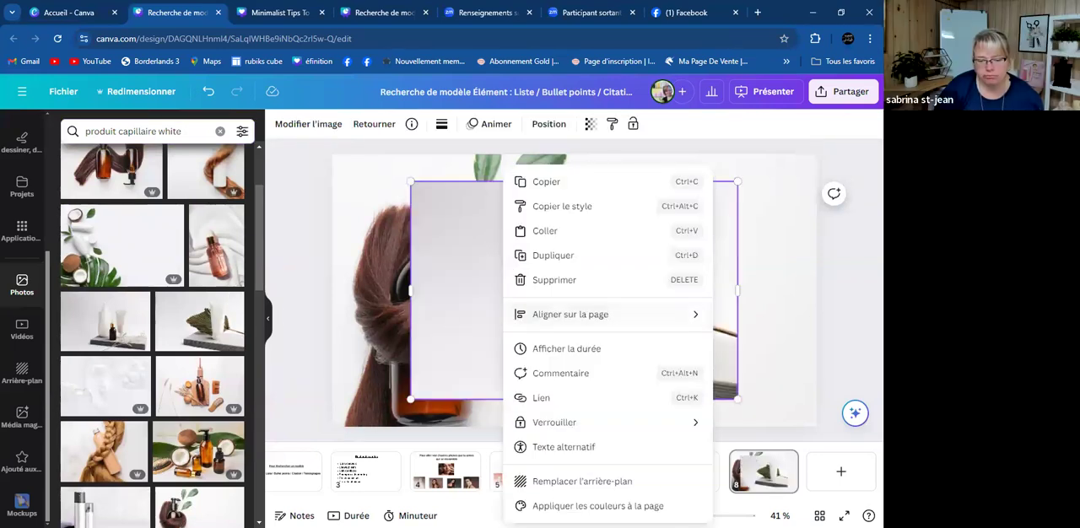
pyautogui.click(555, 481)
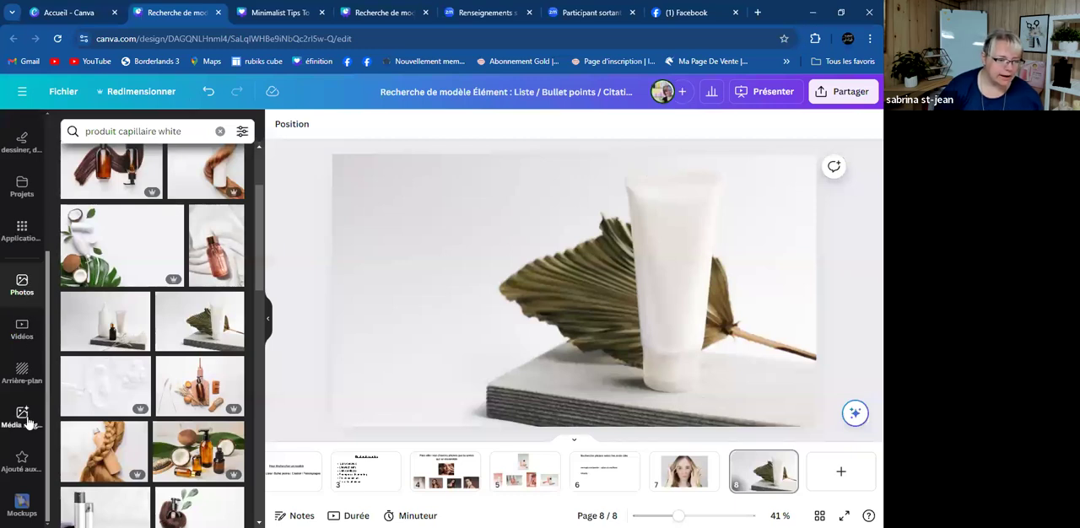
# - Add the burgundy L'ESPACE PRO logo from the uploaded images to page 8
pyautogui.scroll(1, 19, 221)
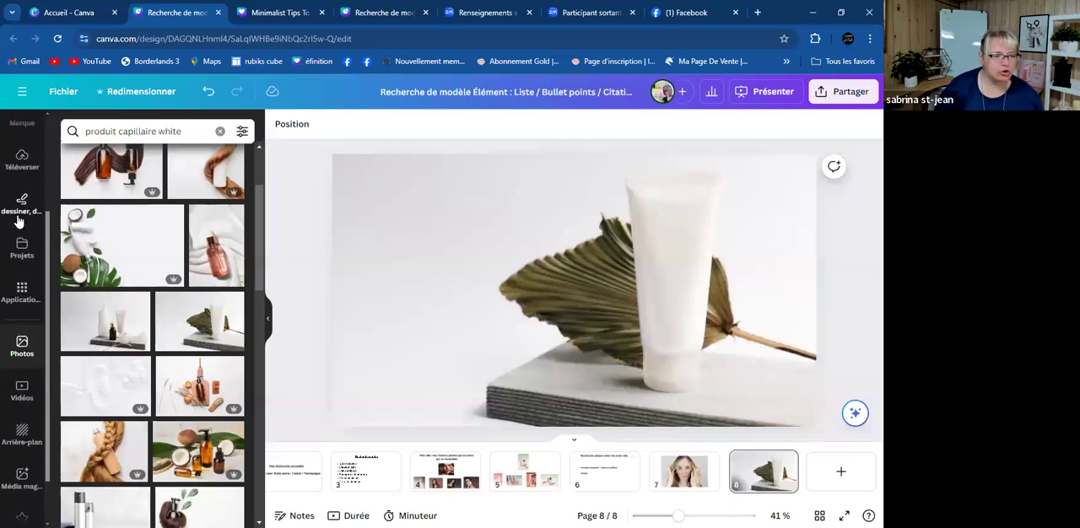
pyautogui.scroll(2, 18, 218)
pyautogui.click(23, 280)
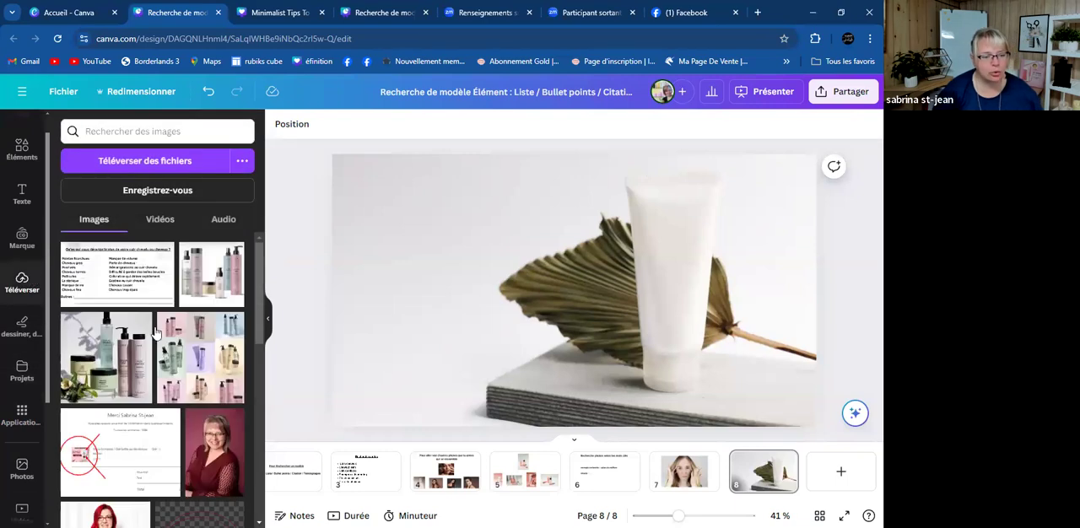
pyautogui.scroll(-5, 155, 335)
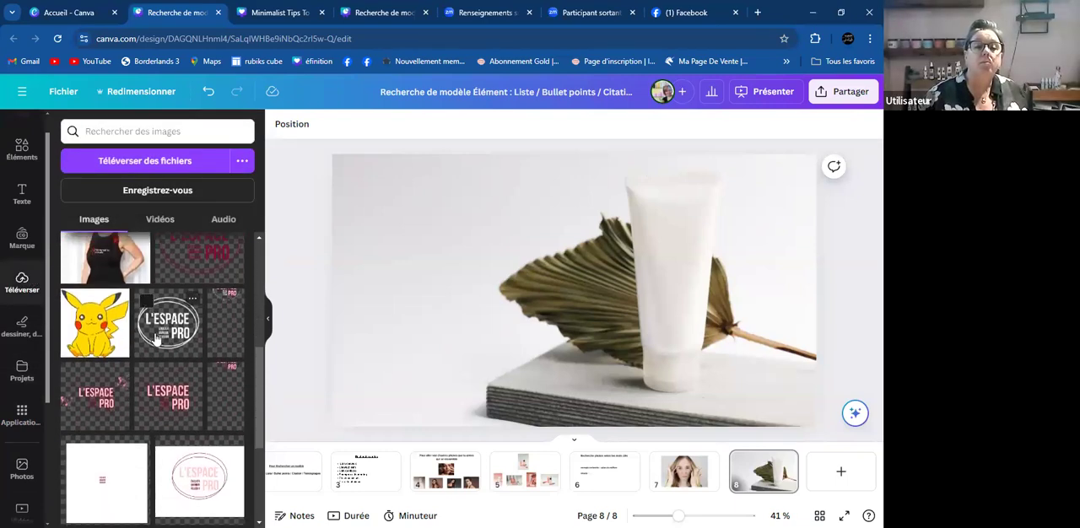
pyautogui.scroll(1, 155, 339)
pyautogui.click(199, 300)
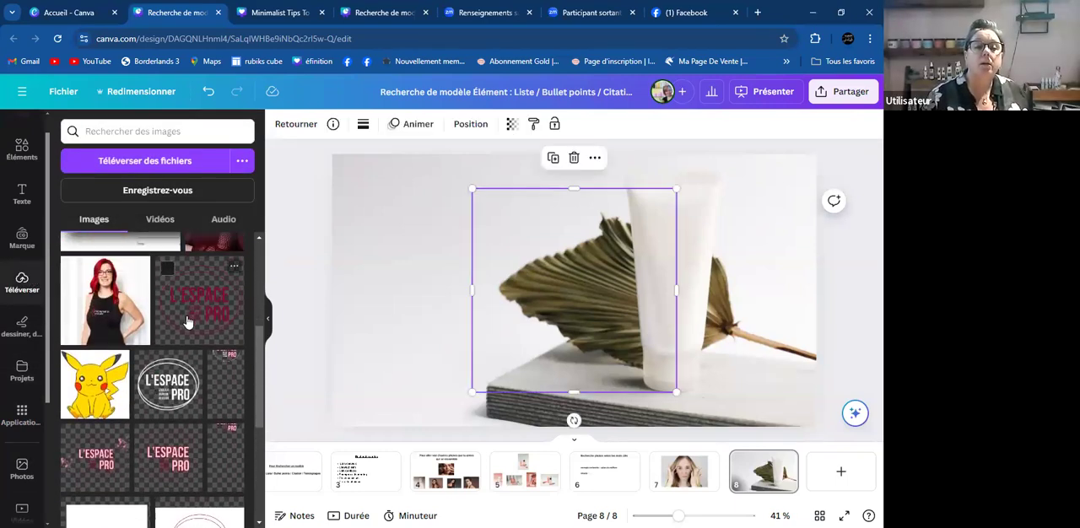
# - Shrink the L'ESPACE PRO logo to the tube's width and position it on the upper part of the white tube
pyautogui.moveTo(474, 192); pyautogui.dragTo(569, 292)
pyautogui.moveTo(612, 343); pyautogui.dragTo(652, 206)
pyautogui.moveTo(679, 243); pyautogui.dragTo(663, 227)
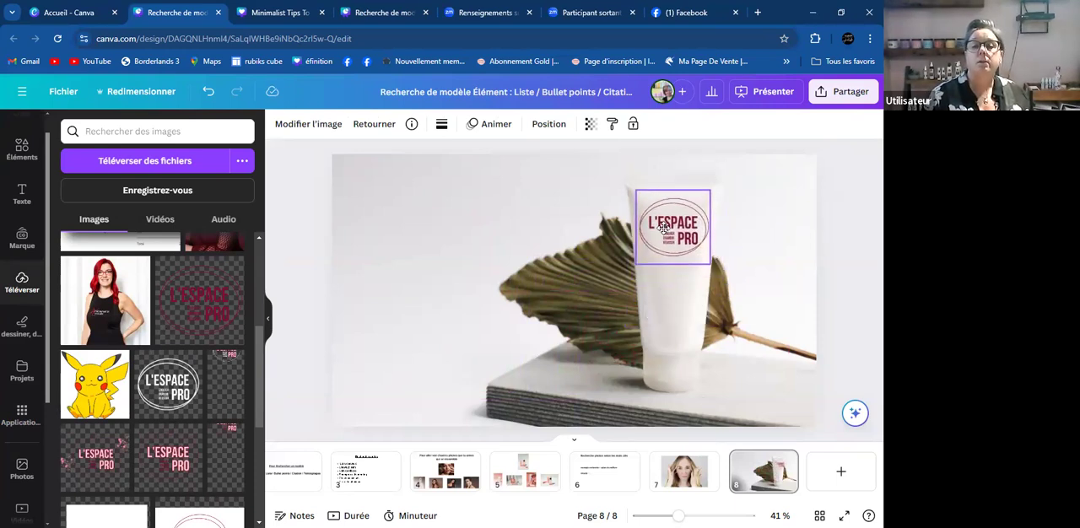
pyautogui.click(473, 227)
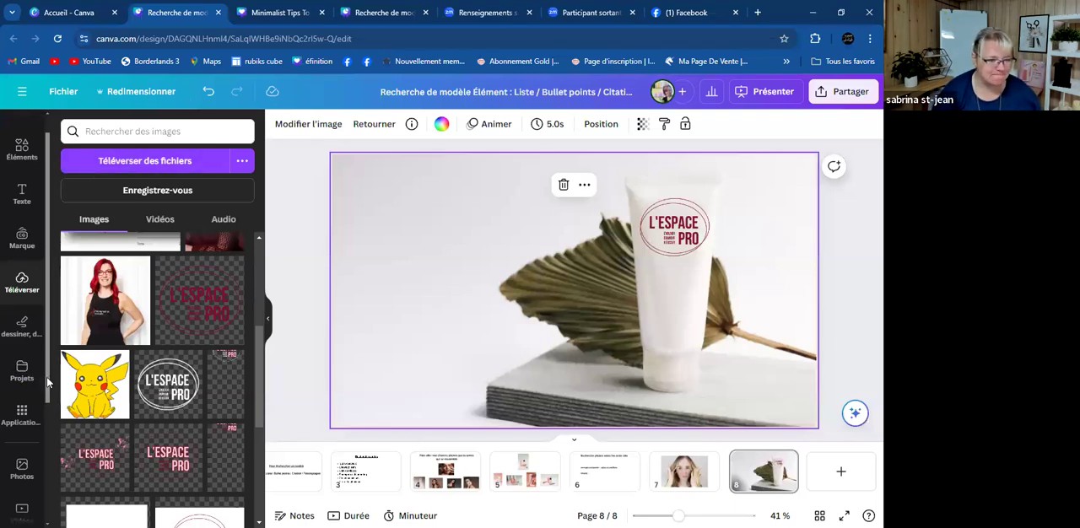
# - Search the photo library for "produit capillaire gold"
pyautogui.scroll(1, 46, 377)
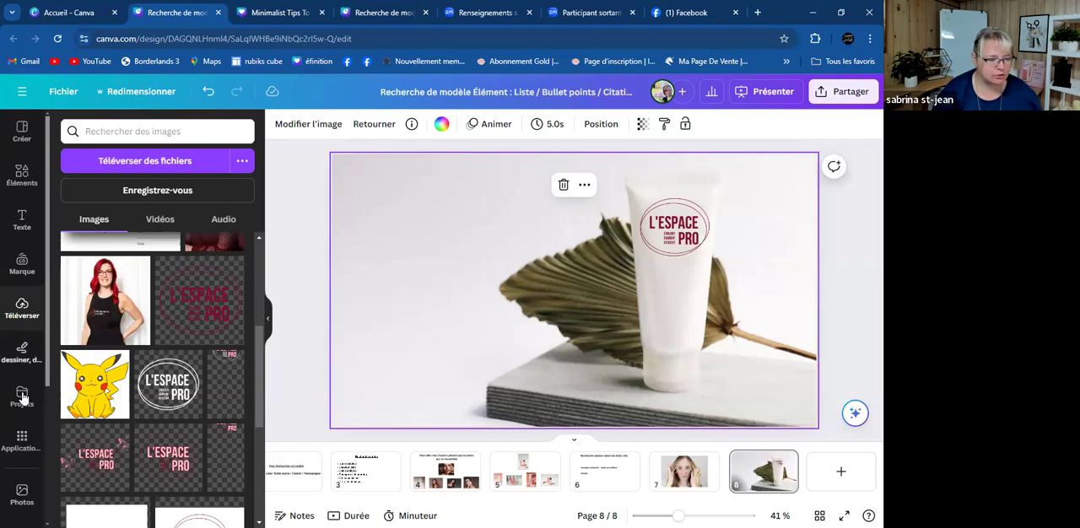
pyautogui.scroll(-4, 23, 421)
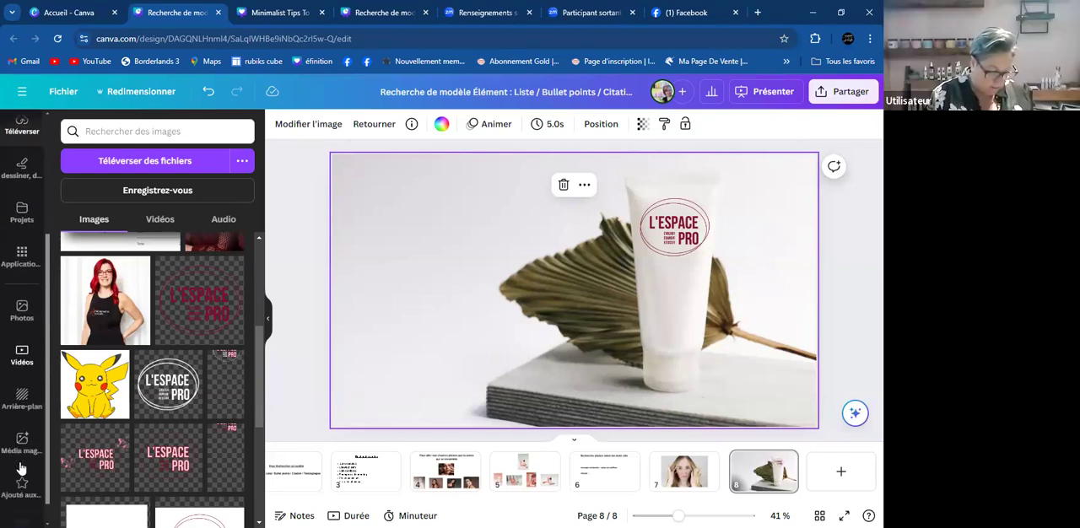
pyautogui.click(23, 309)
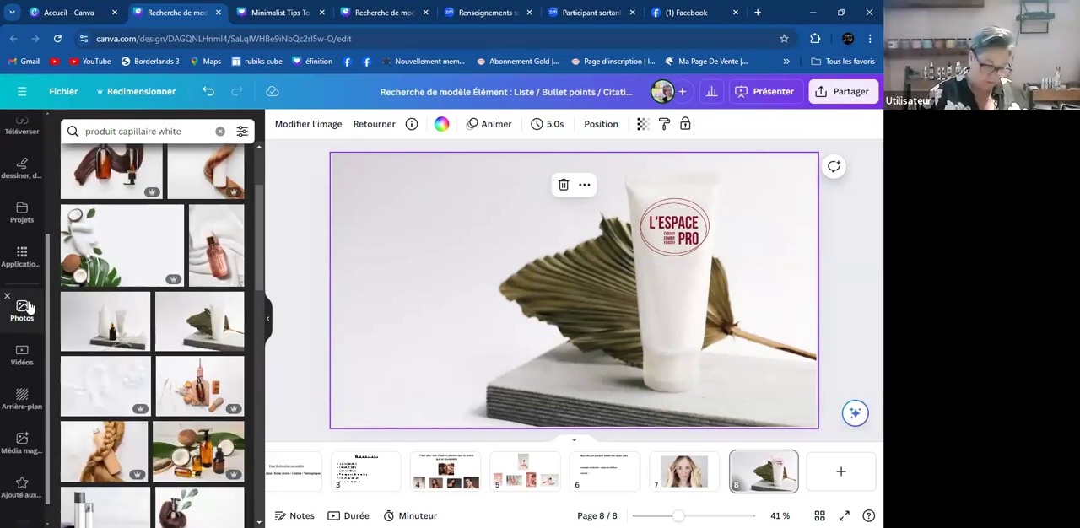
pyautogui.click(194, 132)
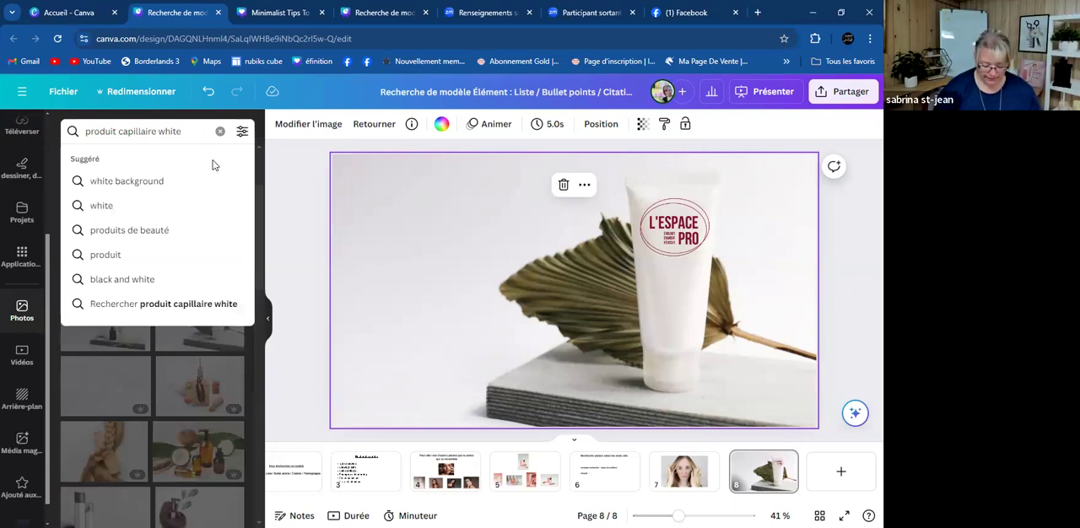
pyautogui.press('BackSpace')
pyautogui.press('BackSpace')
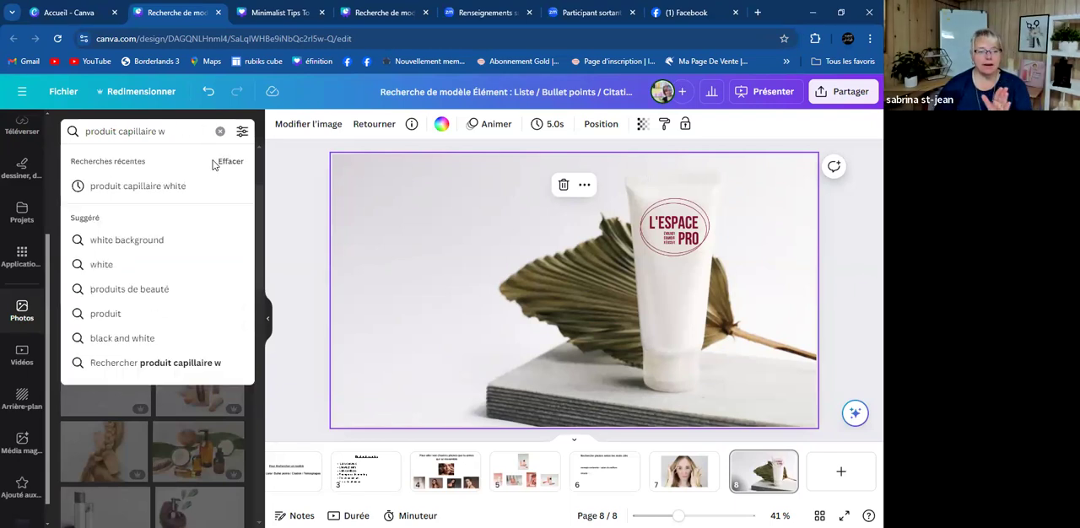
pyautogui.press('BackSpace')
pyautogui.press('BackSpace')
pyautogui.write('gold')
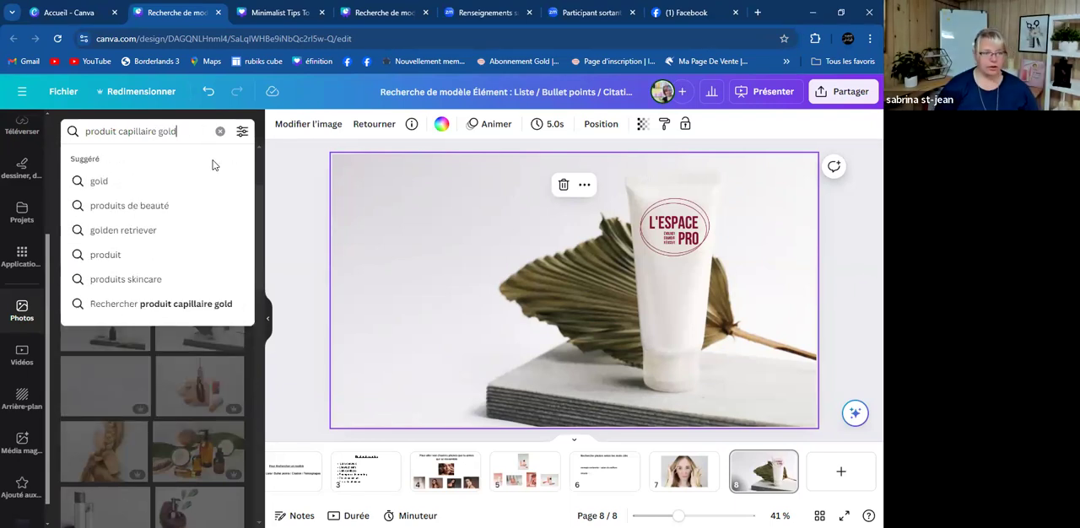
pyautogui.press('Return')
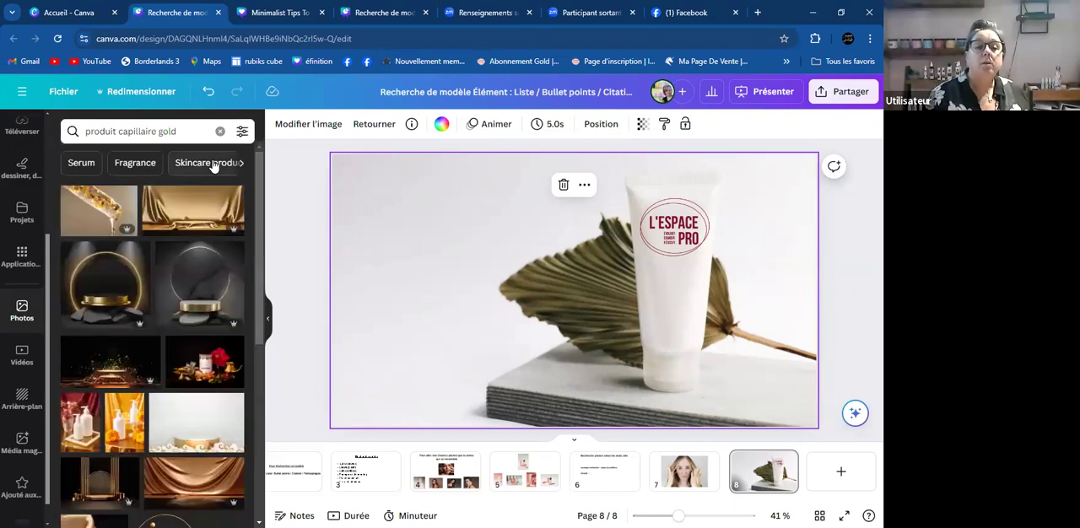
# - Replace page 8's background with the photo of the gold podium in front of a dark rock and glowing ring
pyautogui.click(110, 202)
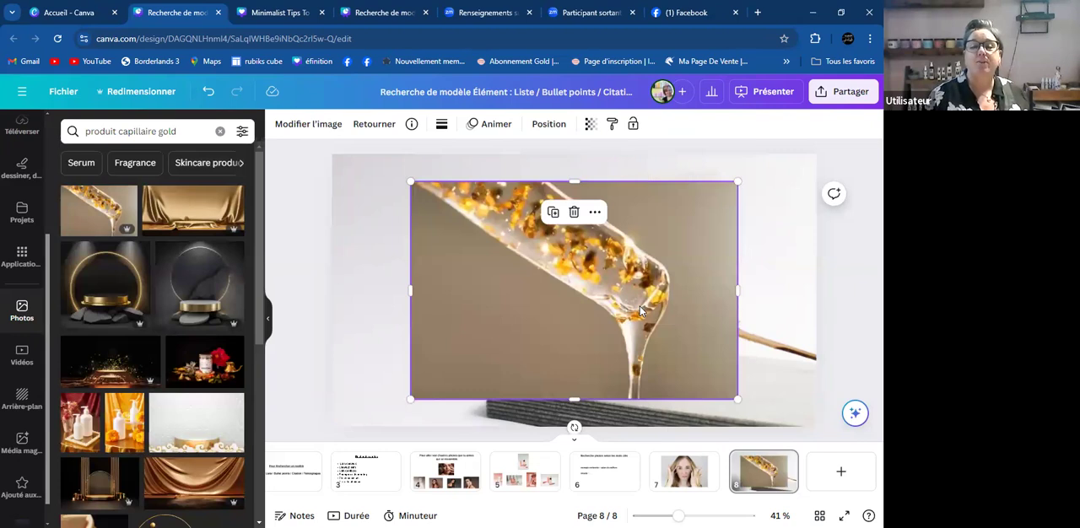
pyautogui.press('Delete')
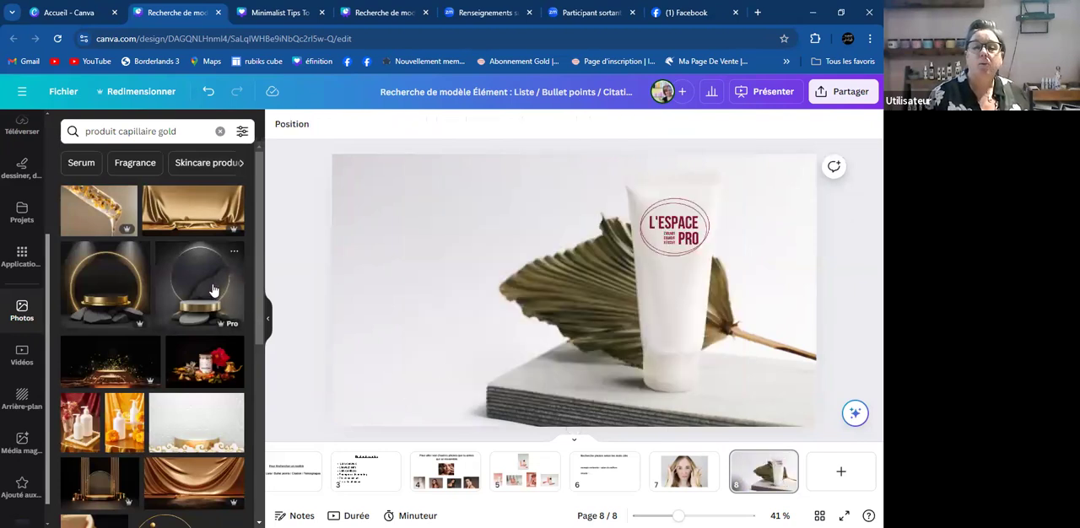
pyautogui.click(212, 289)
pyautogui.rightClick(626, 313)
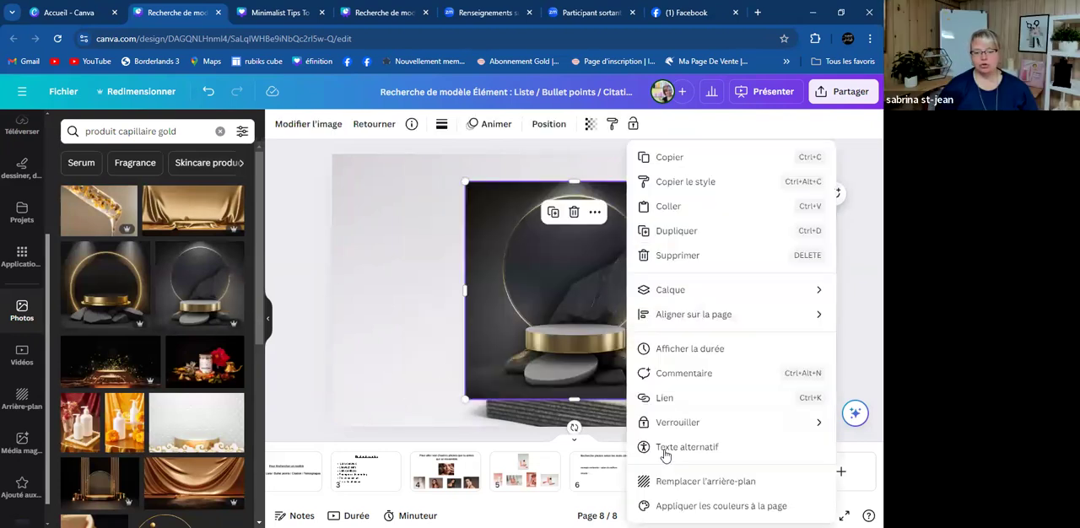
pyautogui.click(694, 480)
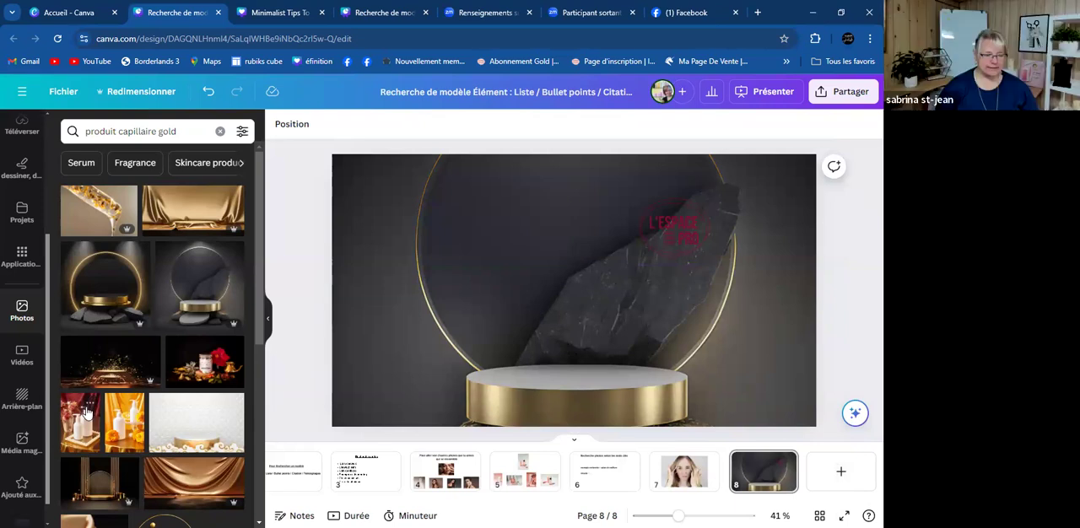
# - Replace page 8's background with the photo of pearl hair clips
pyautogui.scroll(-5, 114, 422)
pyautogui.scroll(-3, 114, 422)
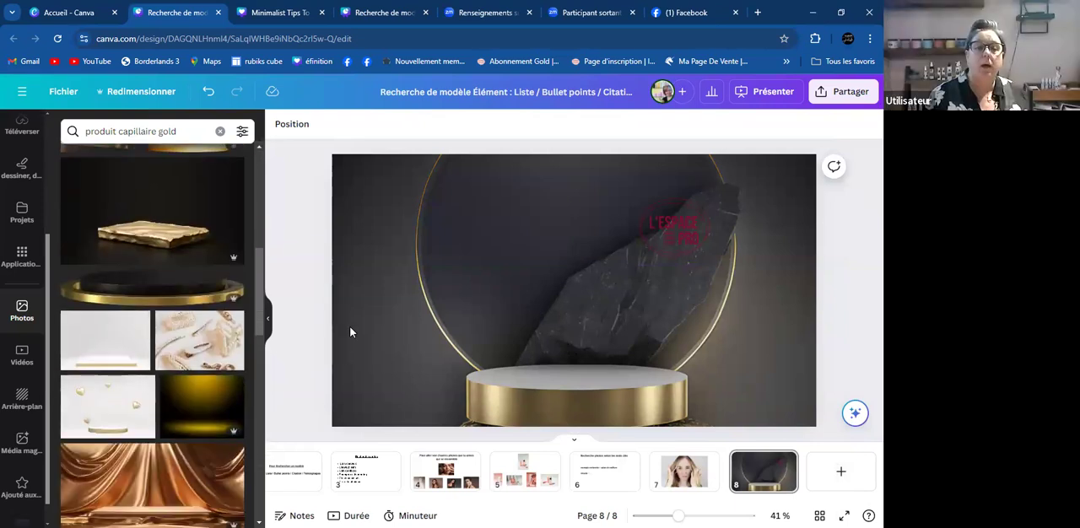
pyautogui.click(194, 338)
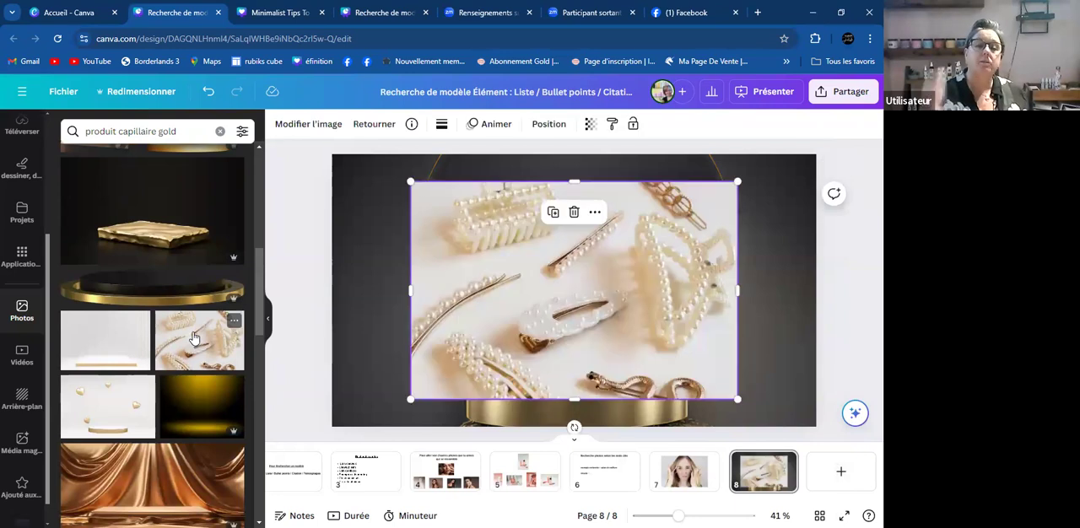
pyautogui.rightClick(642, 302)
pyautogui.click(723, 482)
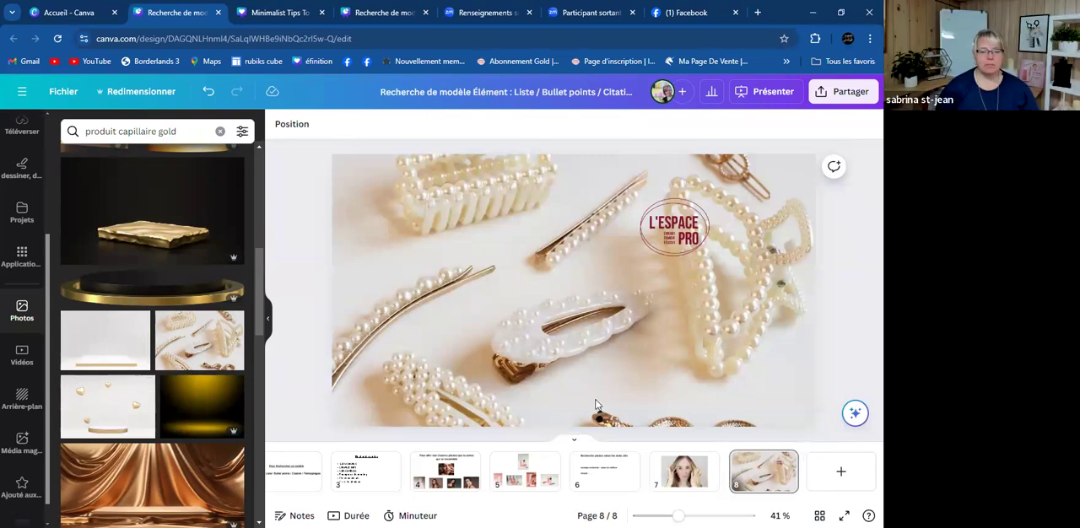
# - Delete the pearl hair clips photo from page 8's background, keeping the logo
pyautogui.click(609, 366)
pyautogui.rightClick(607, 361)
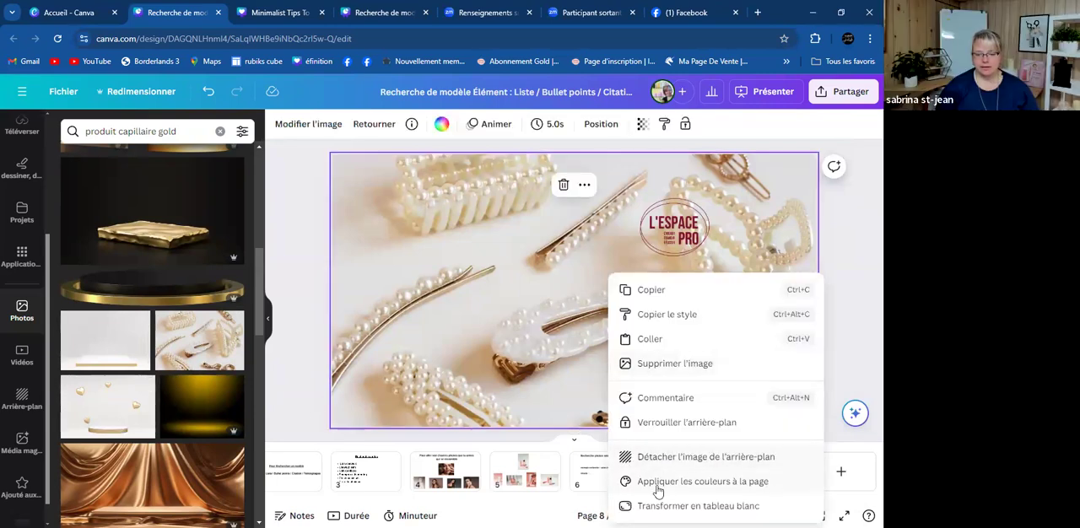
pyautogui.click(445, 281)
pyautogui.press('Delete')
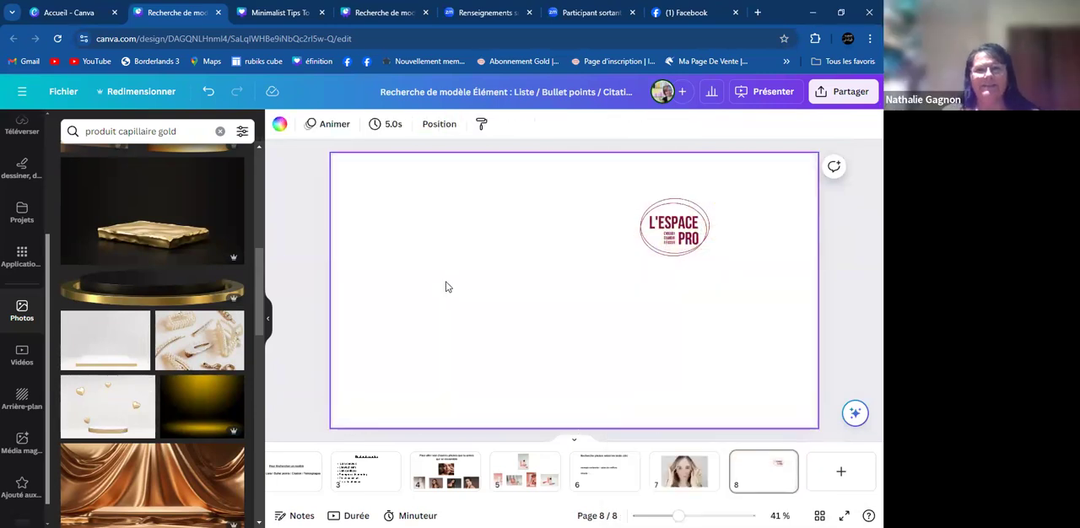
# - Set the pink podium photo with floating spheres as page 8's background and move the L'ESPACE PRO logo to the page's upper-left corner
pyautogui.scroll(-2, 154, 314)
pyautogui.scroll(-3, 154, 314)
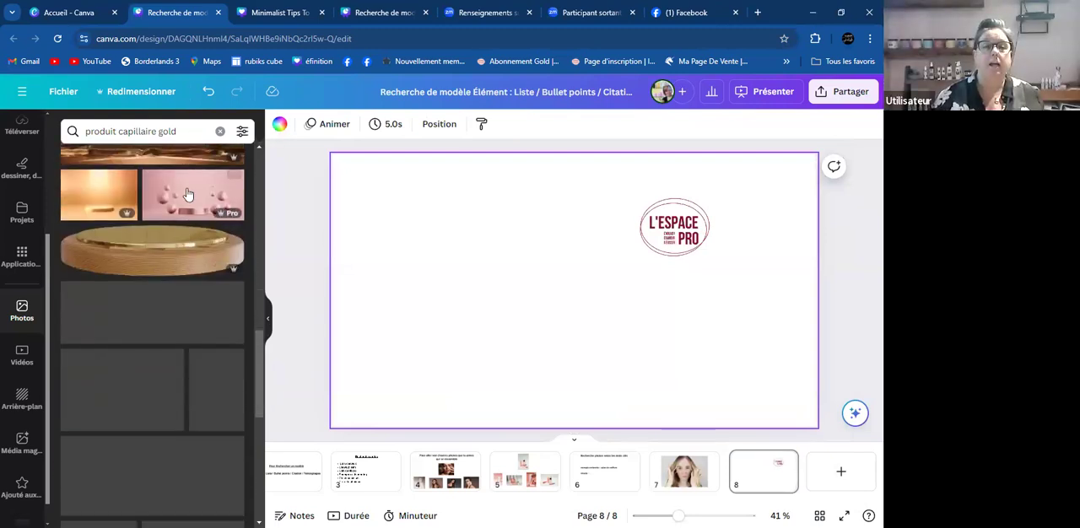
pyautogui.click(193, 195)
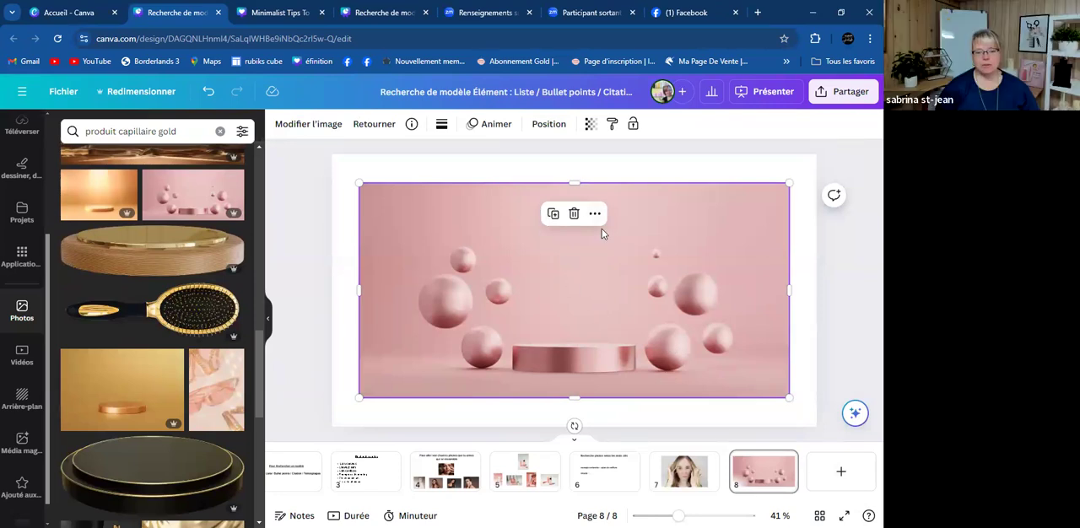
pyautogui.rightClick(577, 309)
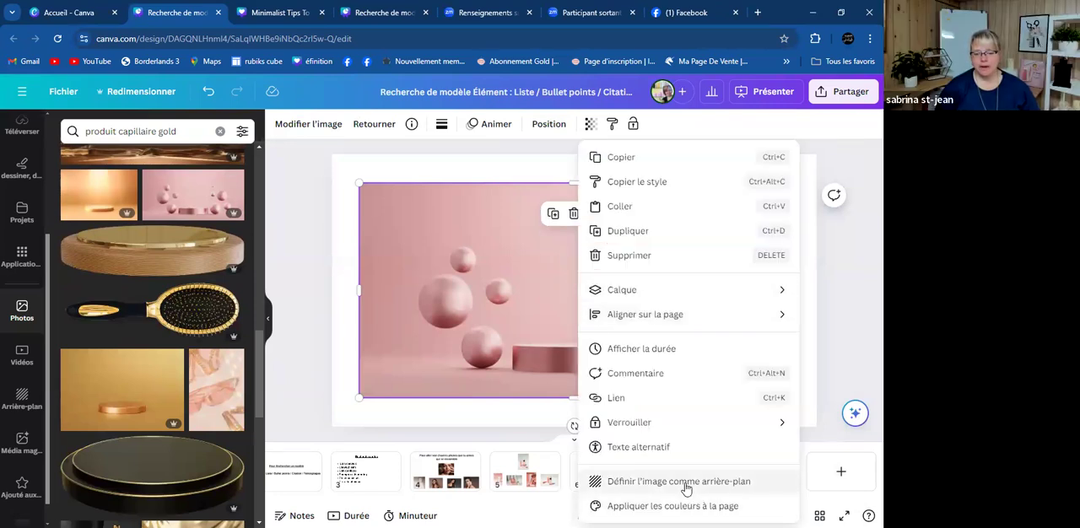
pyautogui.click(679, 483)
pyautogui.moveTo(687, 229); pyautogui.dragTo(430, 192)
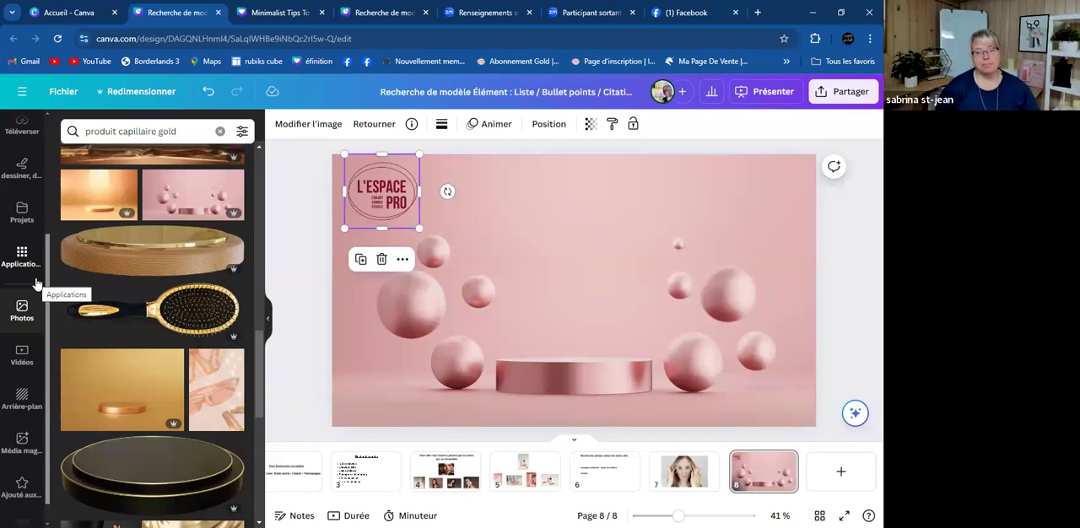
# - Replace page 8's background with the photo of black hair-care bottles with gold caps
pyautogui.scroll(-1, 36, 279)
pyautogui.scroll(-5, 125, 312)
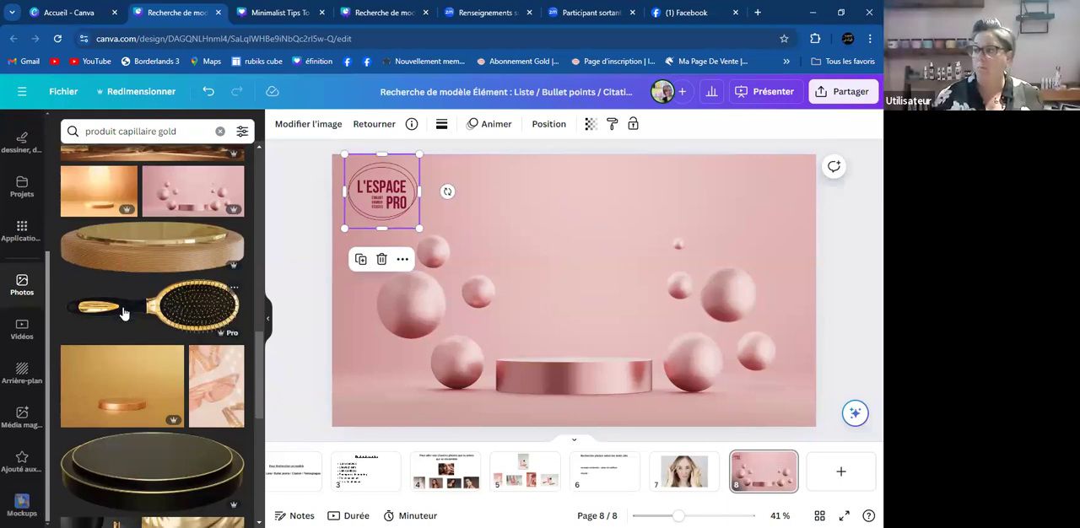
pyautogui.click(99, 310)
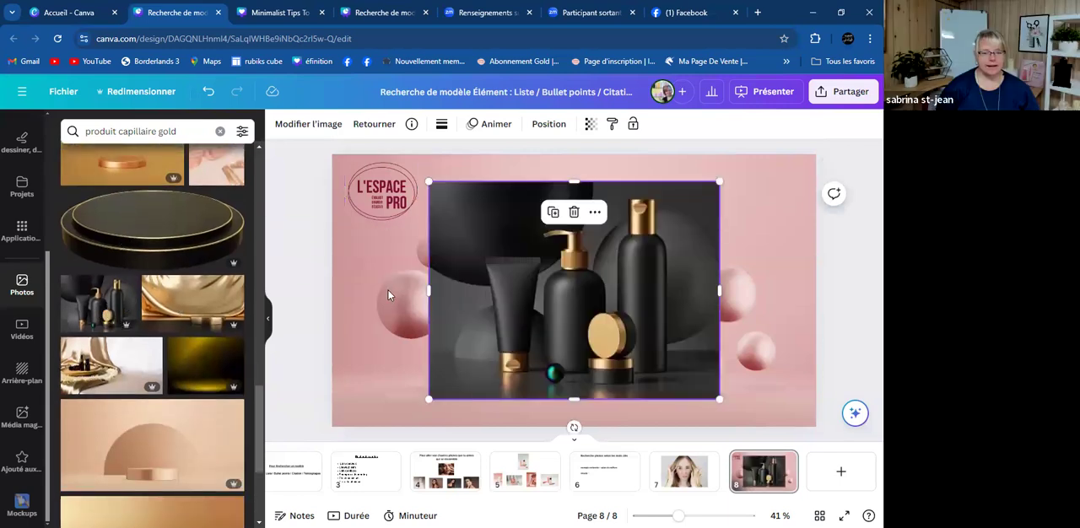
pyautogui.rightClick(673, 296)
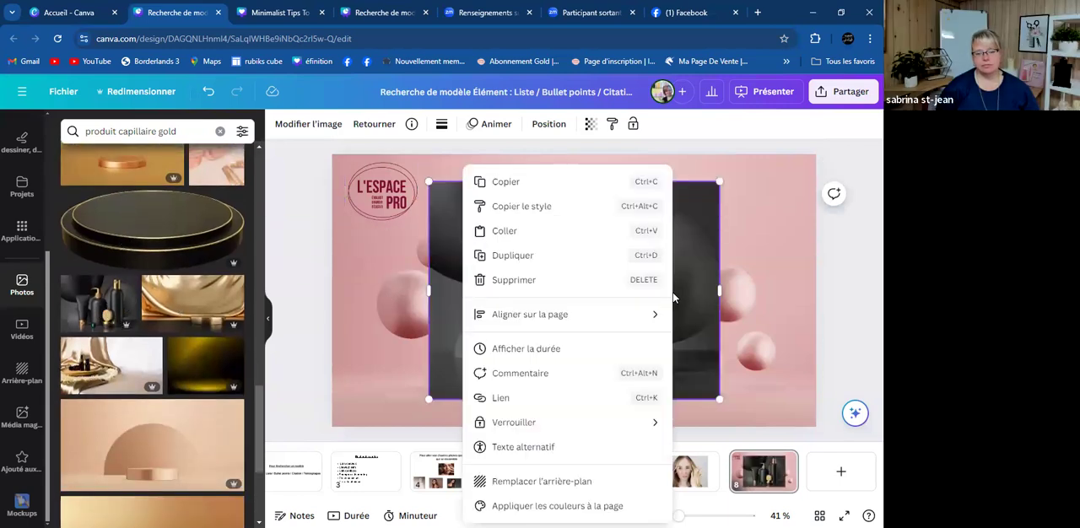
pyautogui.click(518, 482)
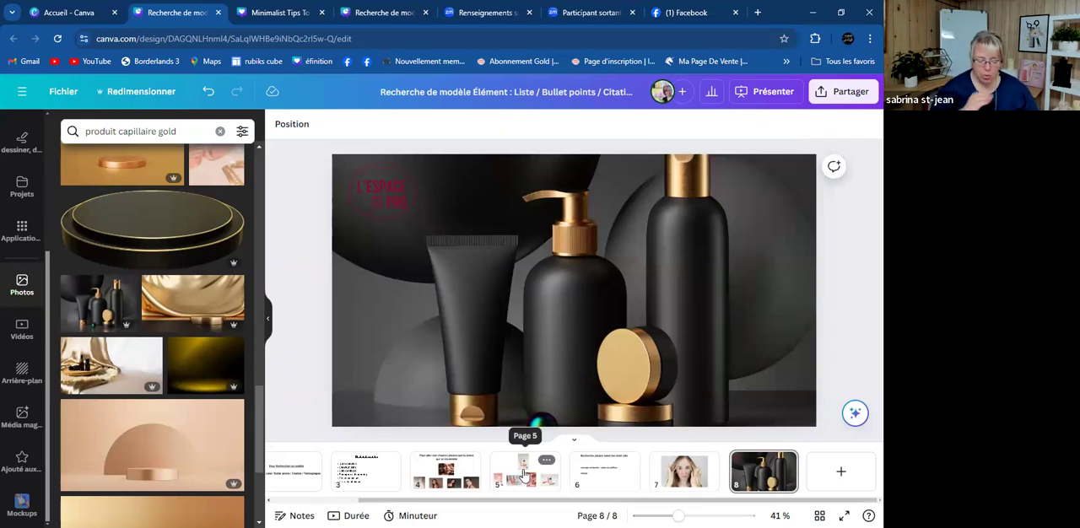
# - Search the photo library for "produit capillaire minimalist"
pyautogui.click(190, 135)
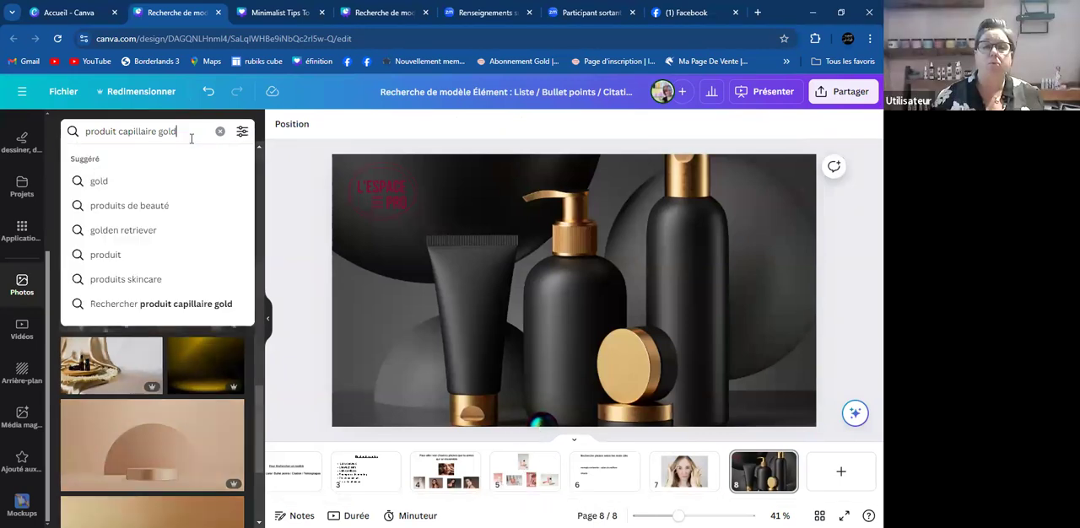
pyautogui.press('BackSpace')
pyautogui.press('BackSpace')
pyautogui.press('BackSpace')
pyautogui.press('BackSpace')
pyautogui.press('BackSpace')
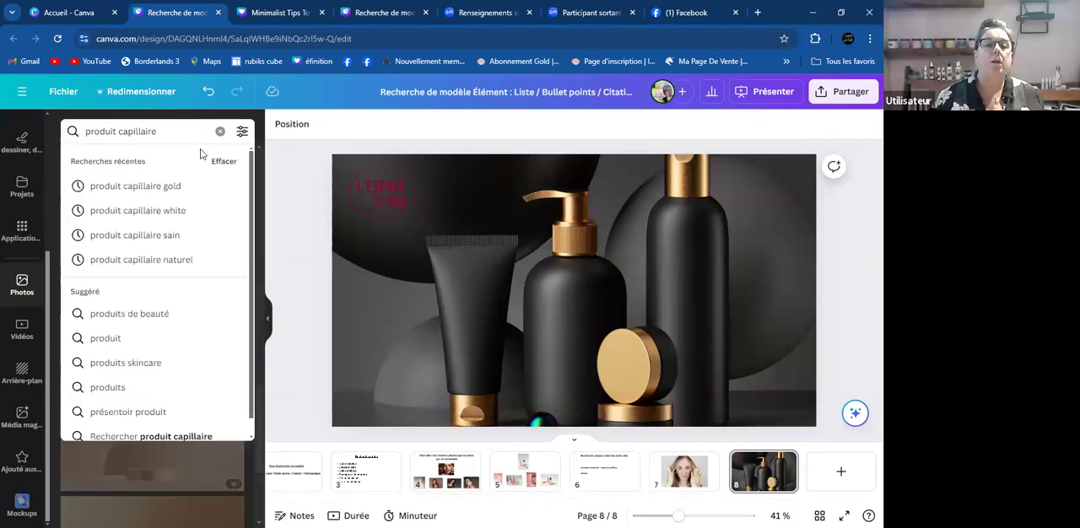
pyautogui.write('minimalis')
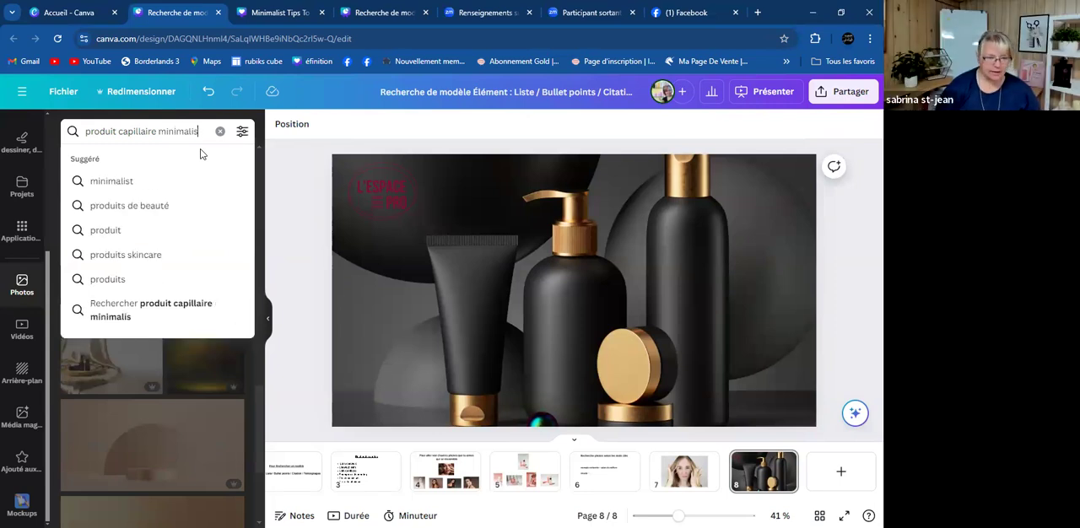
pyautogui.write('t')
pyautogui.press('Return')
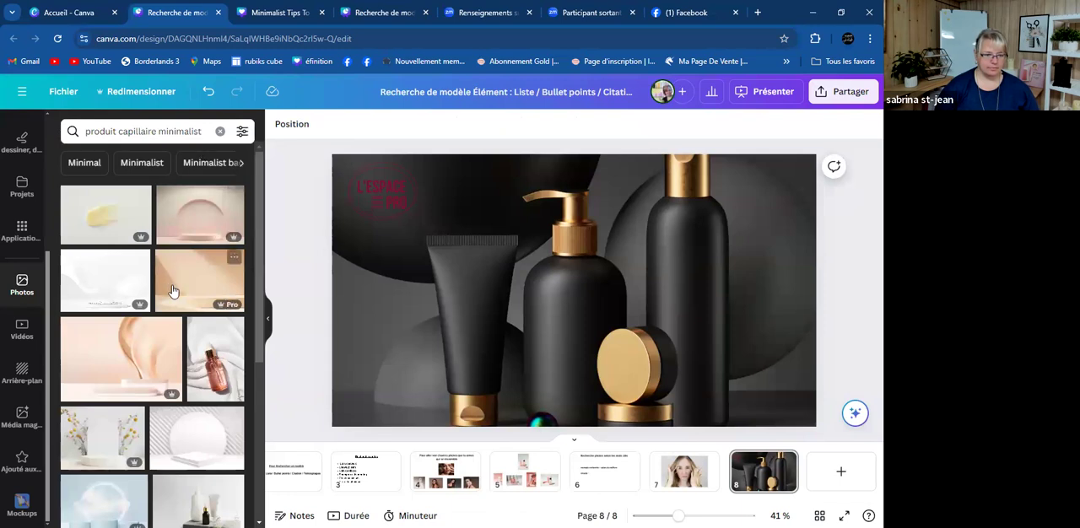
# - Replace page 8's background with the photo of the pink dropper bottle on white ribbed fabric
pyautogui.click(226, 377)
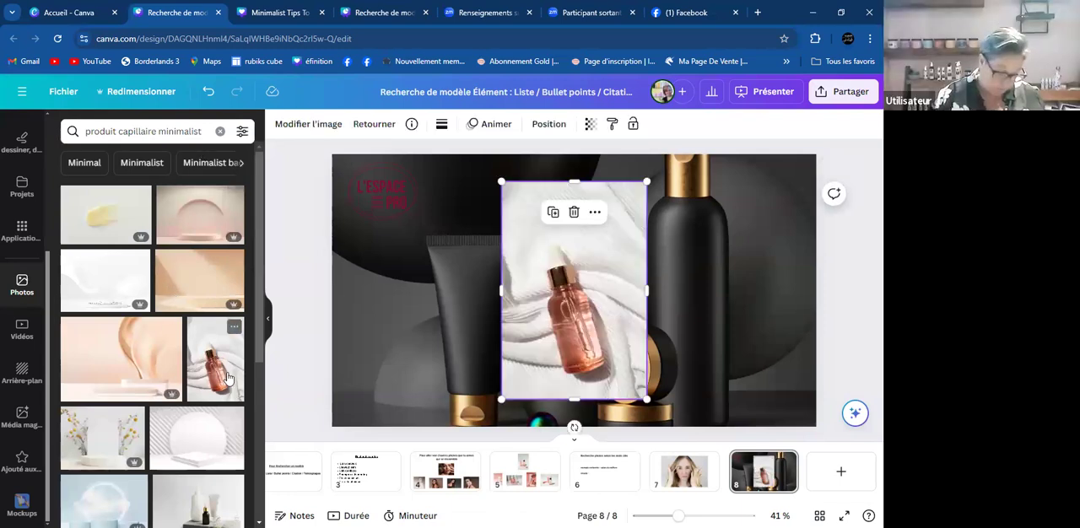
pyautogui.rightClick(564, 320)
pyautogui.click(617, 482)
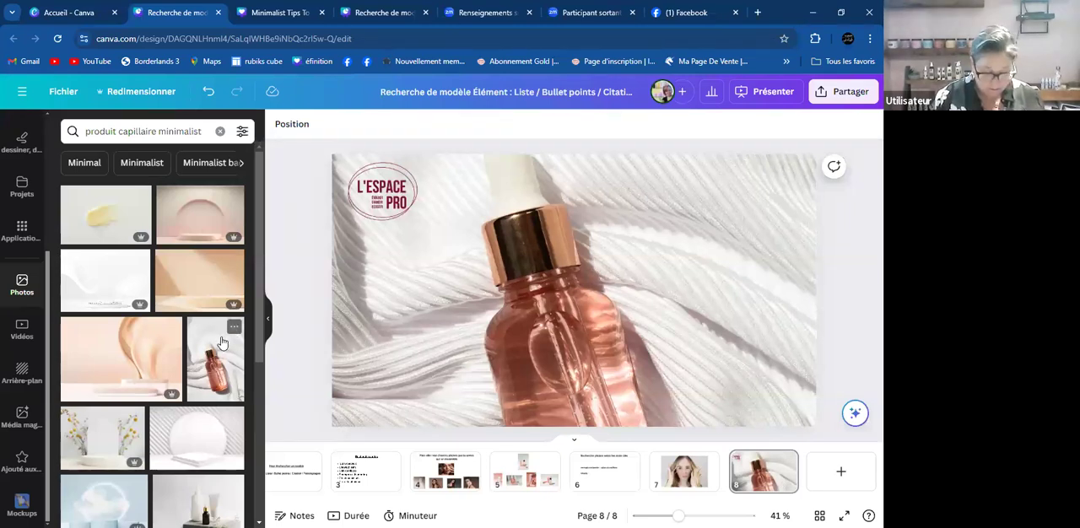
# - Try the minimalist photo of the white pump bottle, wooden bowl and toothbrushes on page 8, and delete it
pyautogui.scroll(-1, 110, 278)
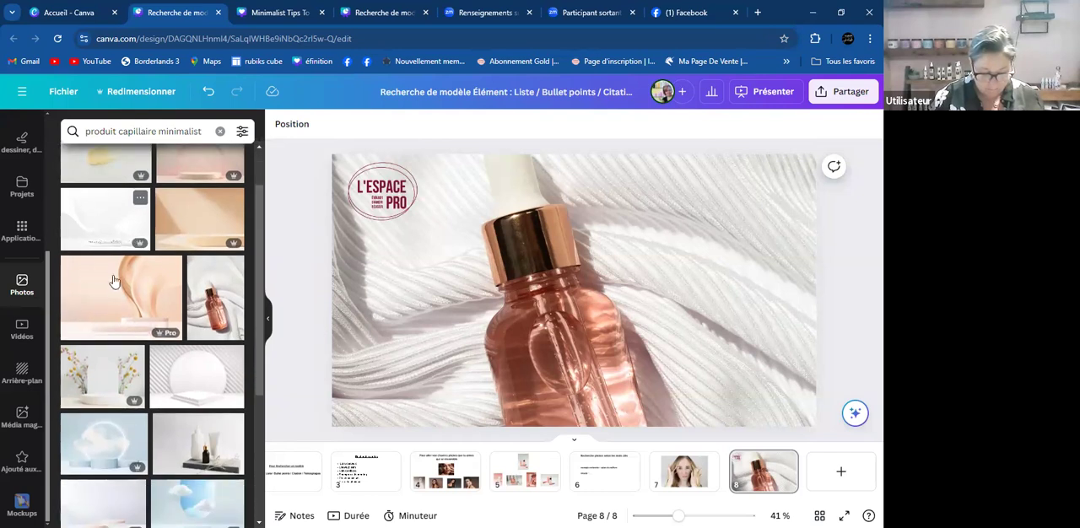
pyautogui.scroll(-2, 114, 281)
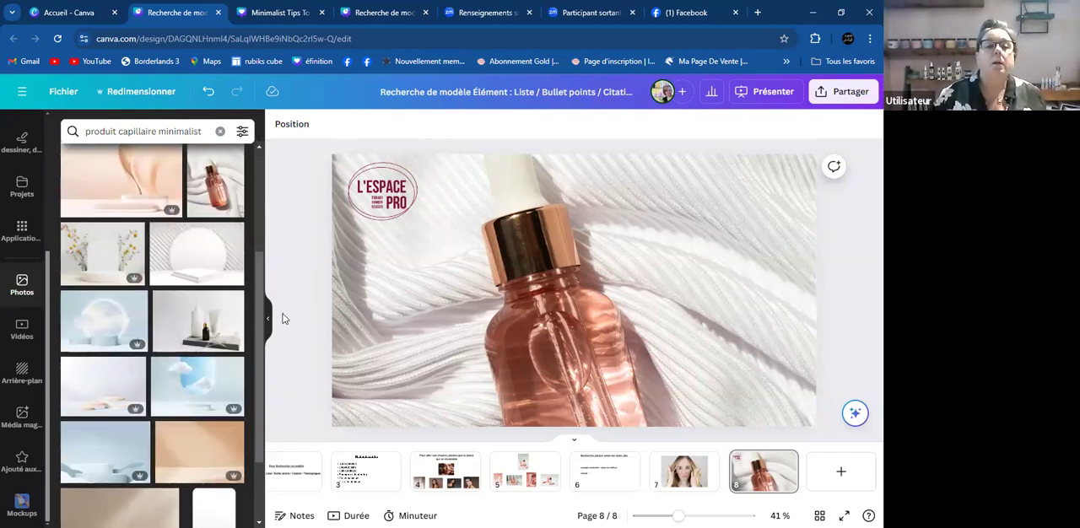
pyautogui.scroll(-1, 117, 410)
pyautogui.scroll(-3, 117, 412)
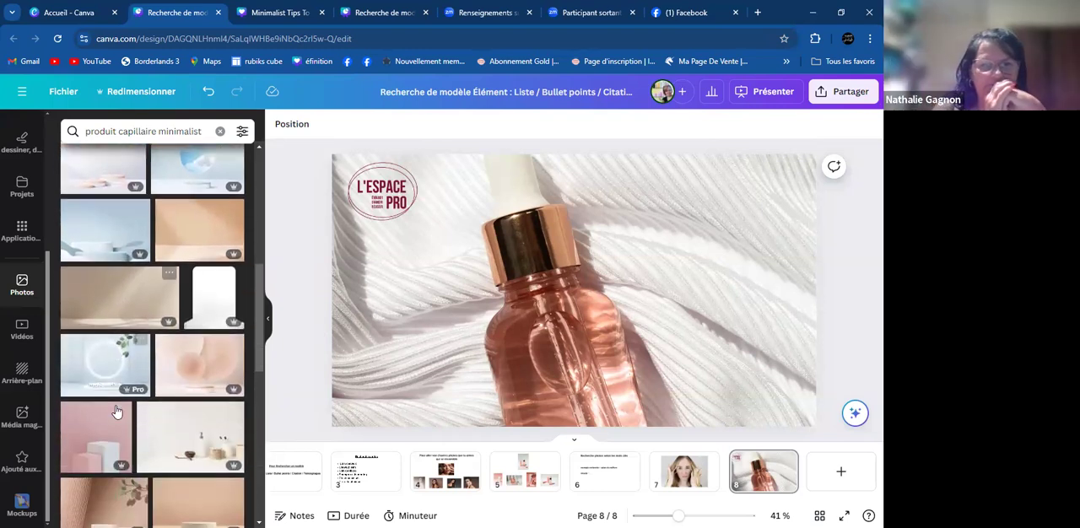
pyautogui.click(195, 437)
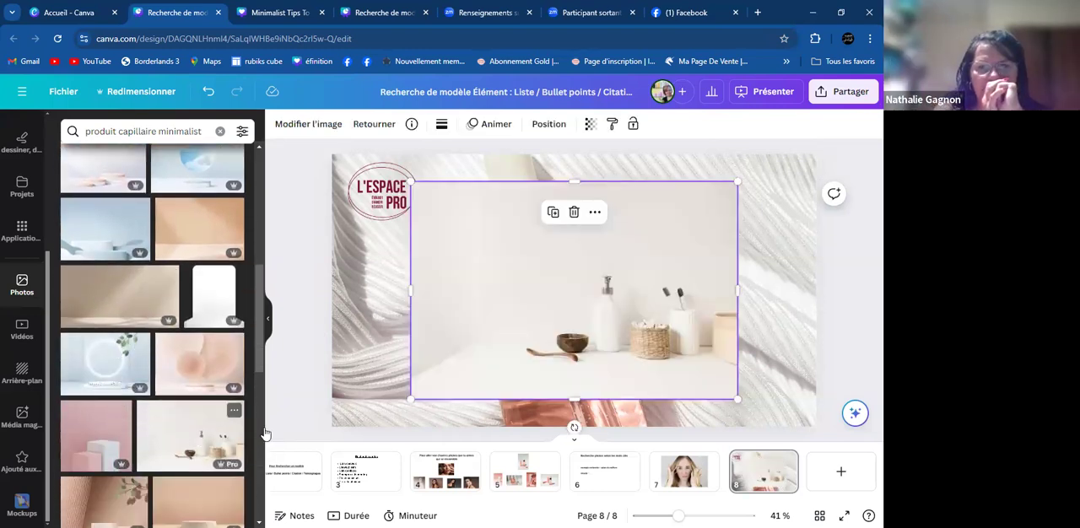
pyautogui.press('Delete')
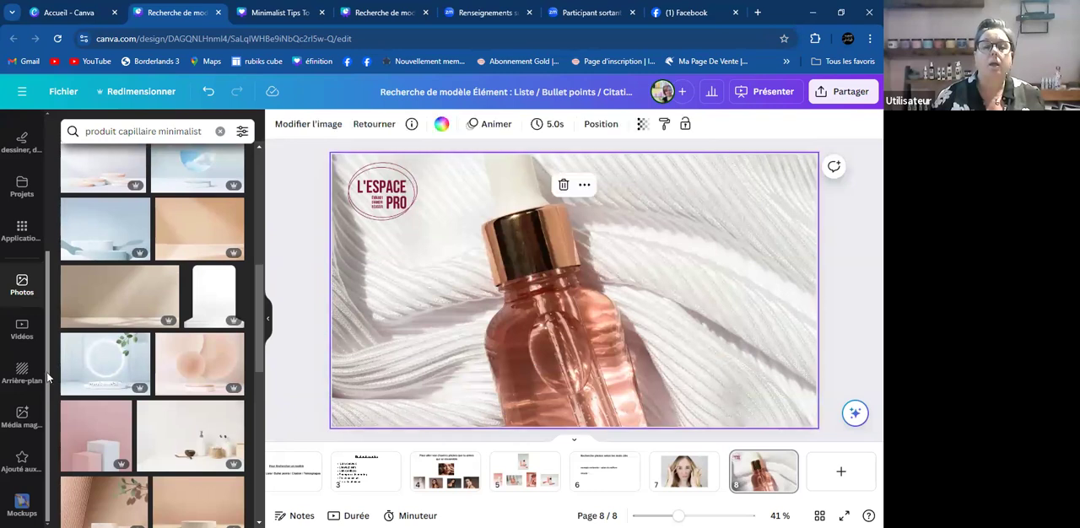
# - Replace page 8's background with the photo of the peach tube and pink dropper bottle
pyautogui.scroll(-4, 96, 379)
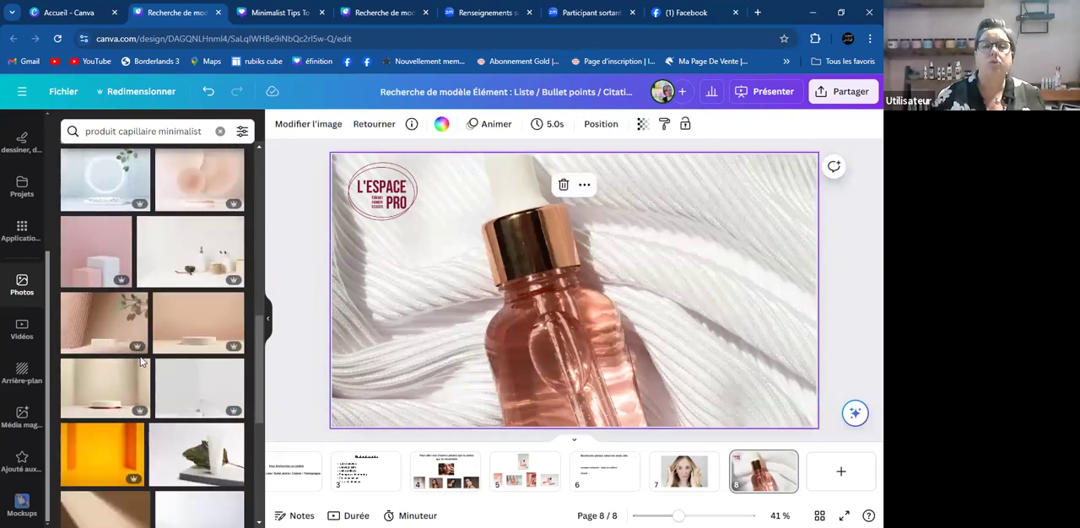
pyautogui.scroll(-3, 140, 361)
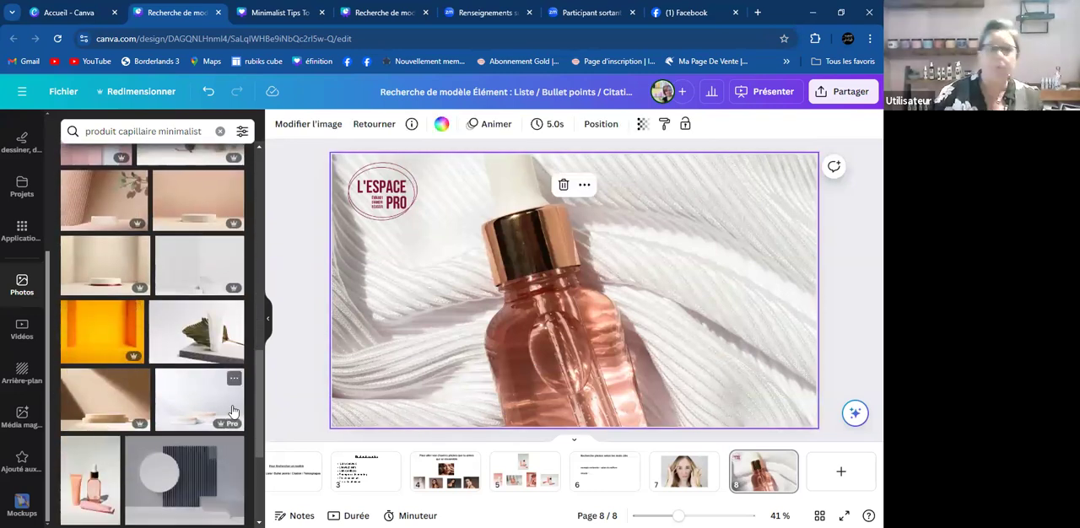
pyautogui.scroll(-5, 152, 354)
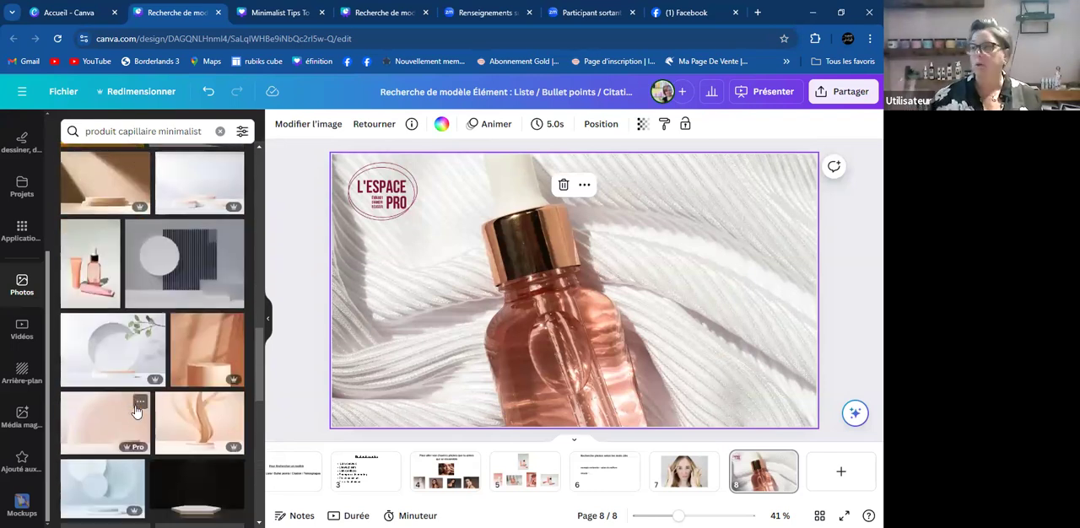
pyautogui.click(98, 281)
pyautogui.rightClick(588, 283)
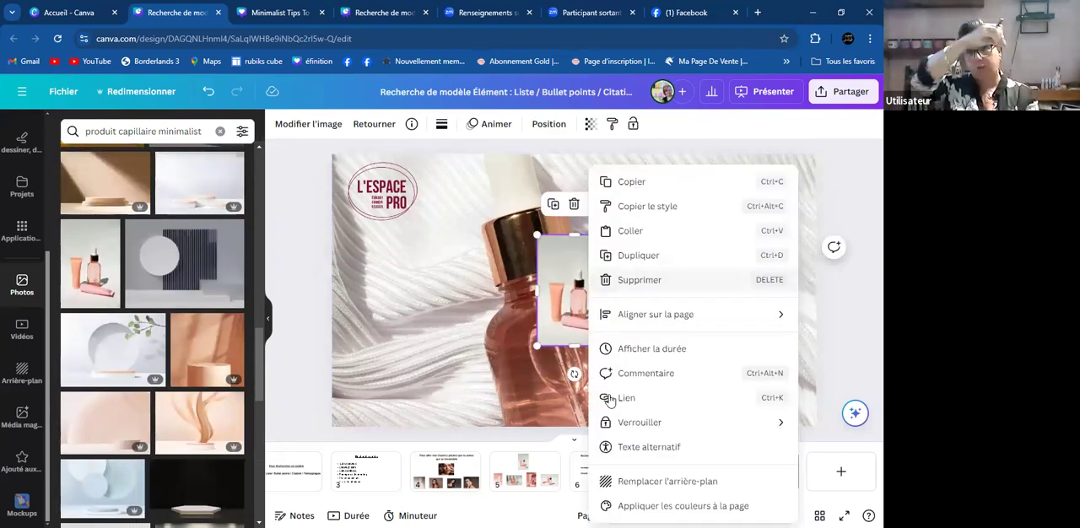
pyautogui.click(629, 481)
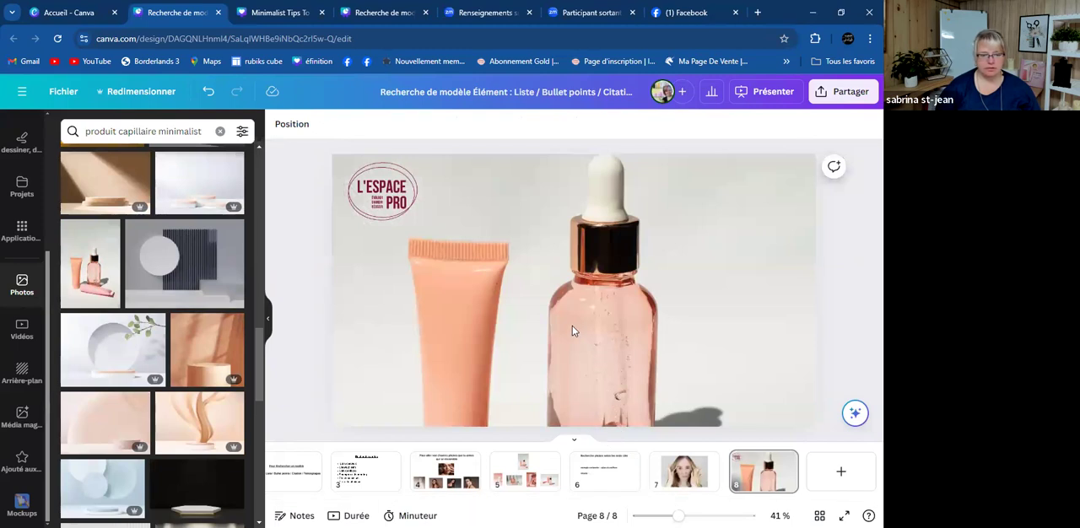
# - Detach the tube and dropper bottle photo from page 8's background, align it to the lower-left corner and enlarge it
pyautogui.click(492, 313)
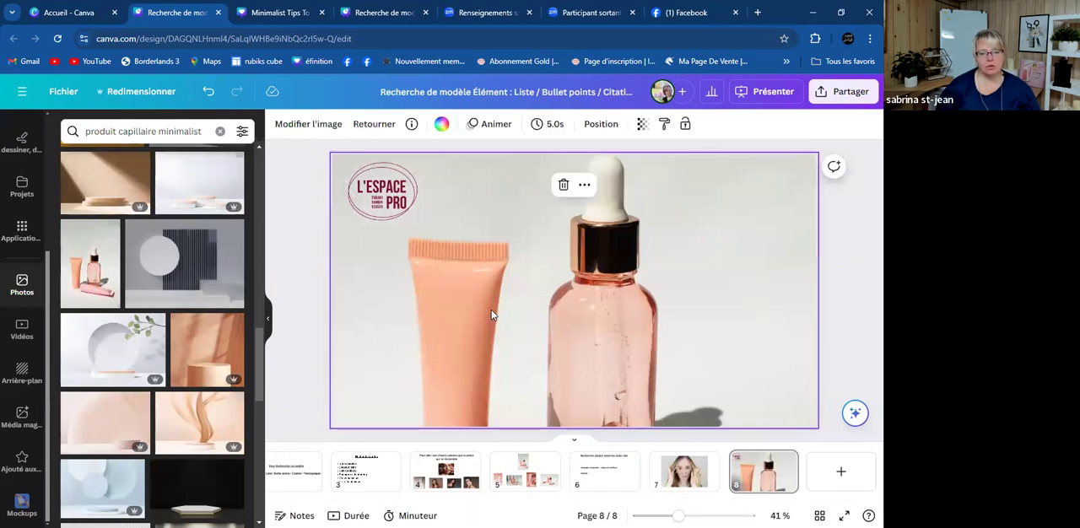
pyautogui.rightClick(492, 313)
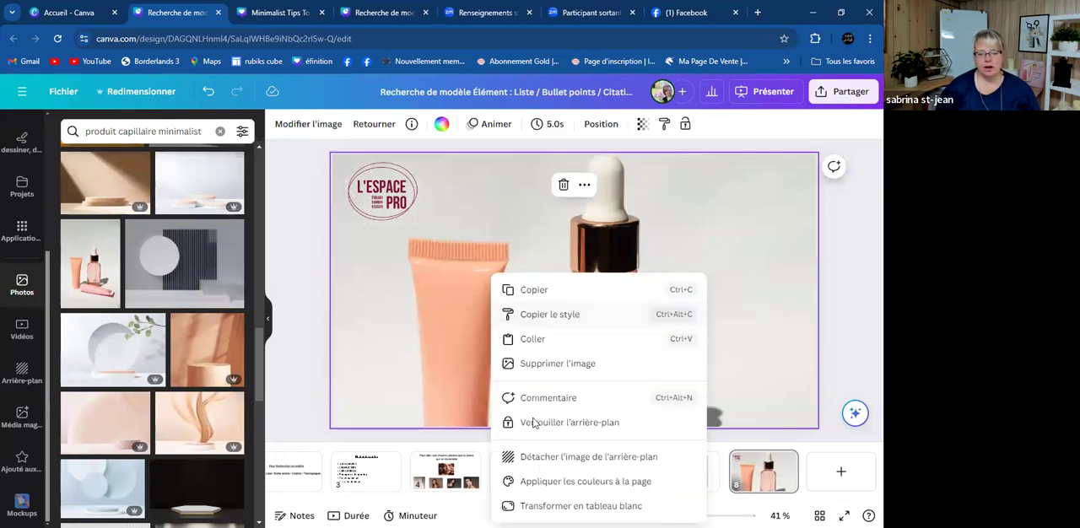
pyautogui.click(569, 463)
pyautogui.moveTo(569, 367); pyautogui.dragTo(397, 387)
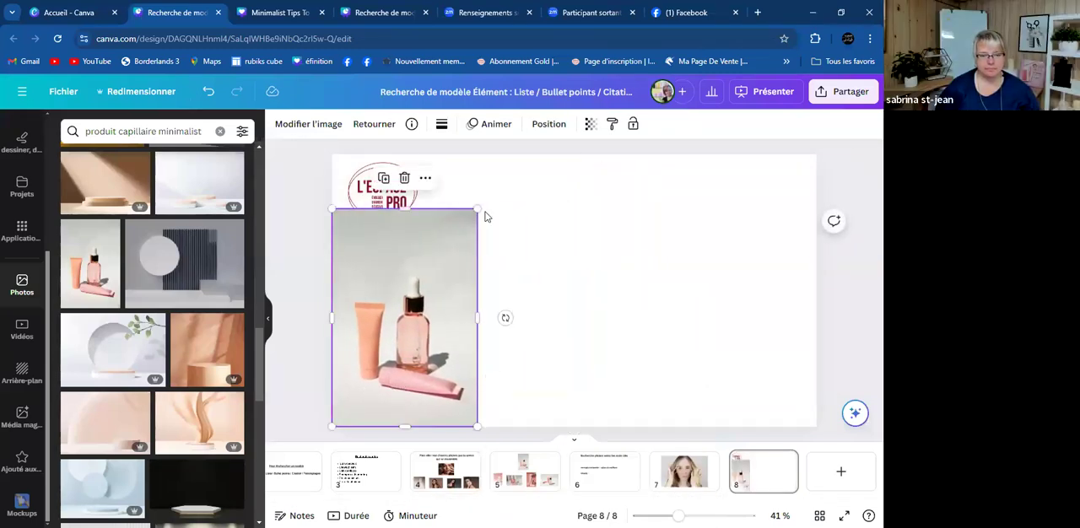
pyautogui.moveTo(477, 210); pyautogui.dragTo(497, 178)
pyautogui.click(590, 279)
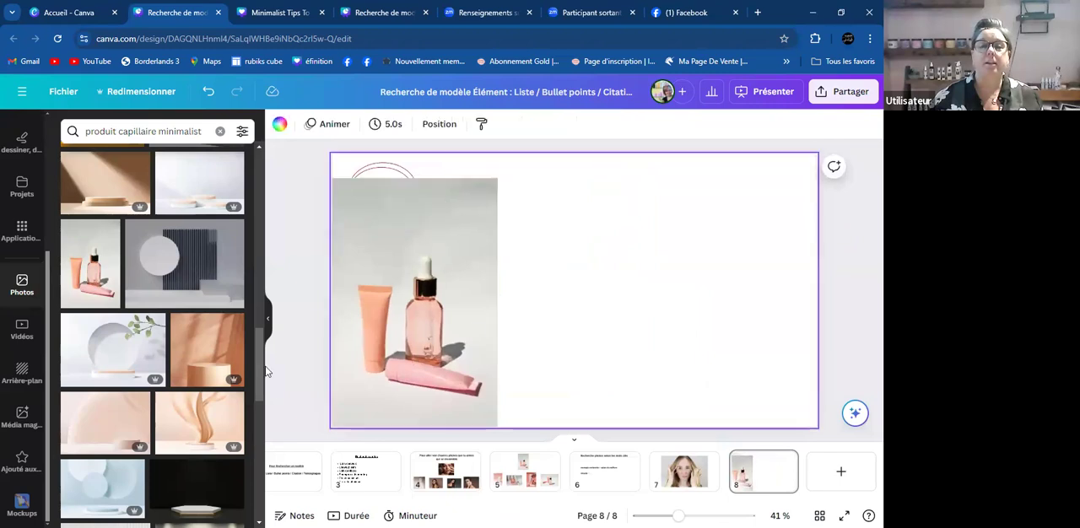
# - Replace page 8's background with the white round podium and leafy branch photo, and delete the detached bottle photo
pyautogui.click(113, 346)
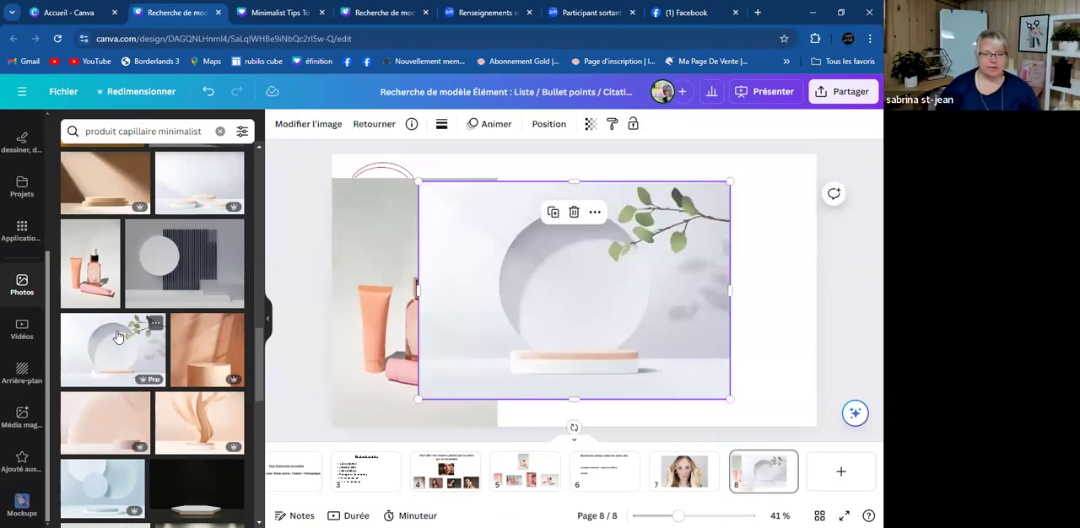
pyautogui.rightClick(624, 304)
pyautogui.click(622, 477)
pyautogui.click(486, 376)
pyautogui.press('Delete')
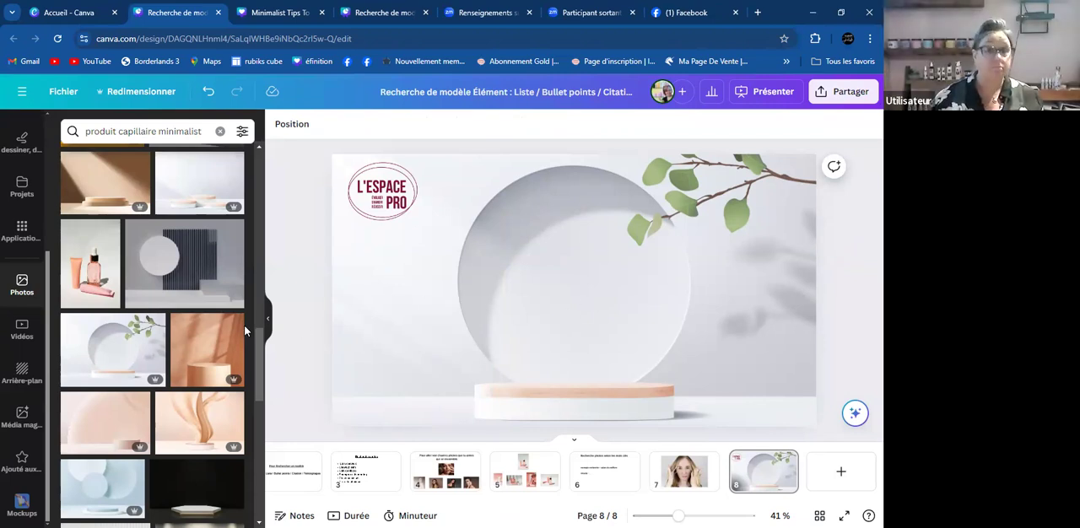
# - Replace page 8's background with the photo of the white gold-capped bottle on a wavy ribbed tray
pyautogui.scroll(-5, 126, 354)
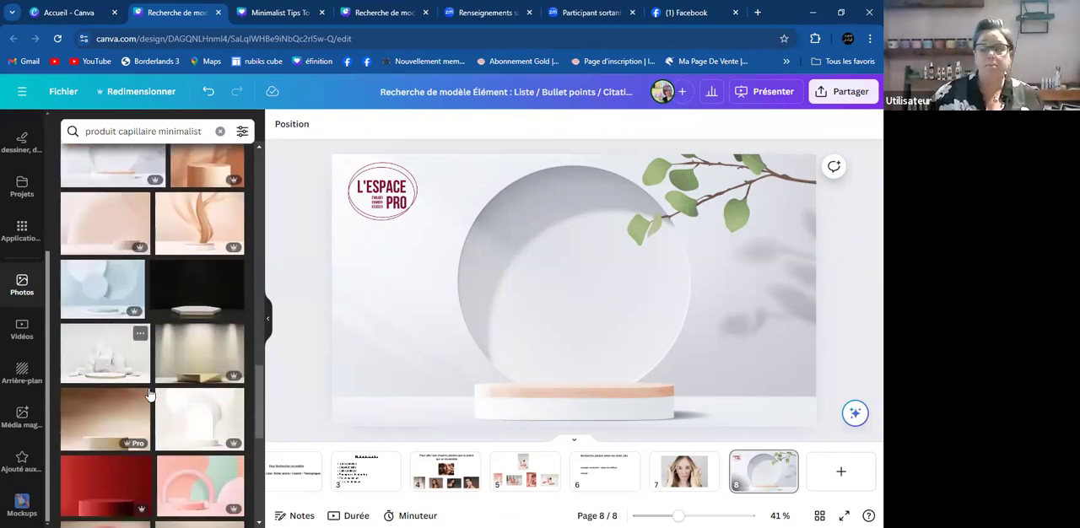
pyautogui.scroll(-3, 148, 394)
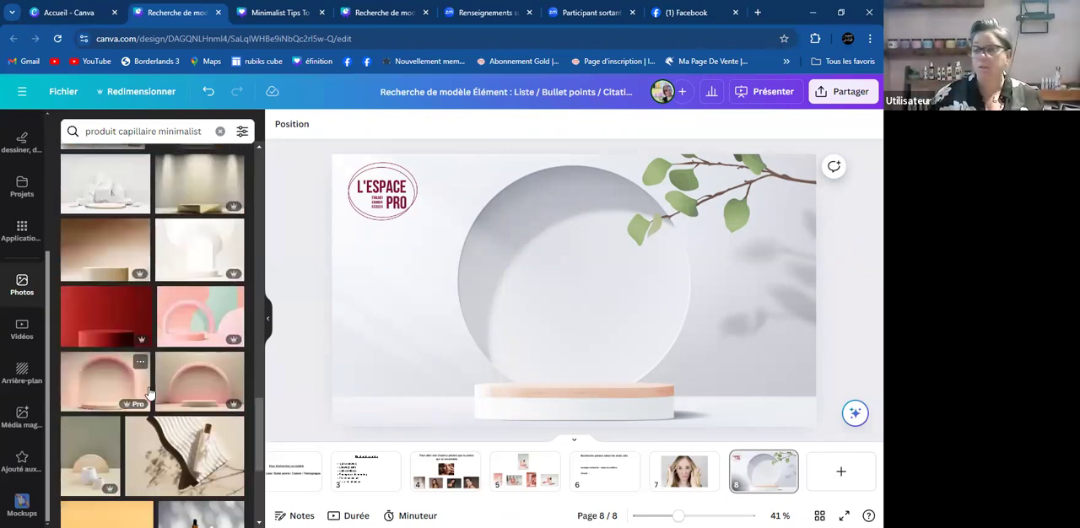
pyautogui.scroll(-2, 148, 393)
pyautogui.click(200, 325)
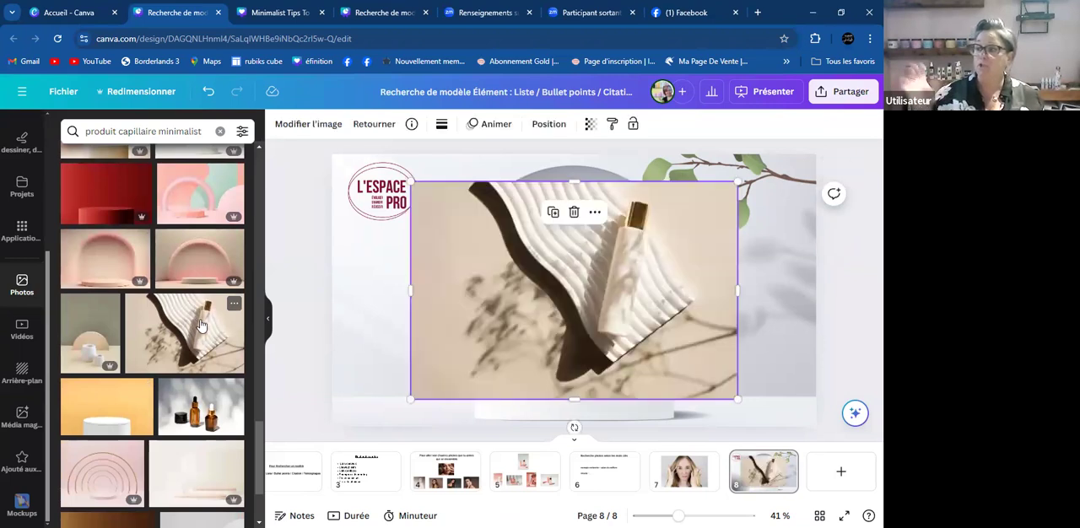
pyautogui.rightClick(693, 285)
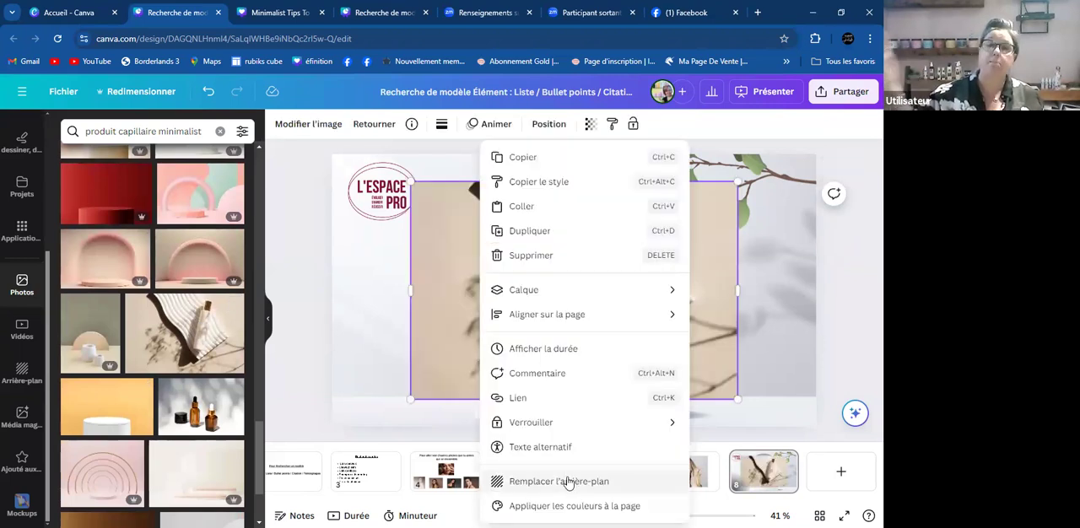
pyautogui.click(564, 480)
# - Shrink the L'Espace Pro logo and place it on the white bottle just below the gold cap
pyautogui.click(371, 187)
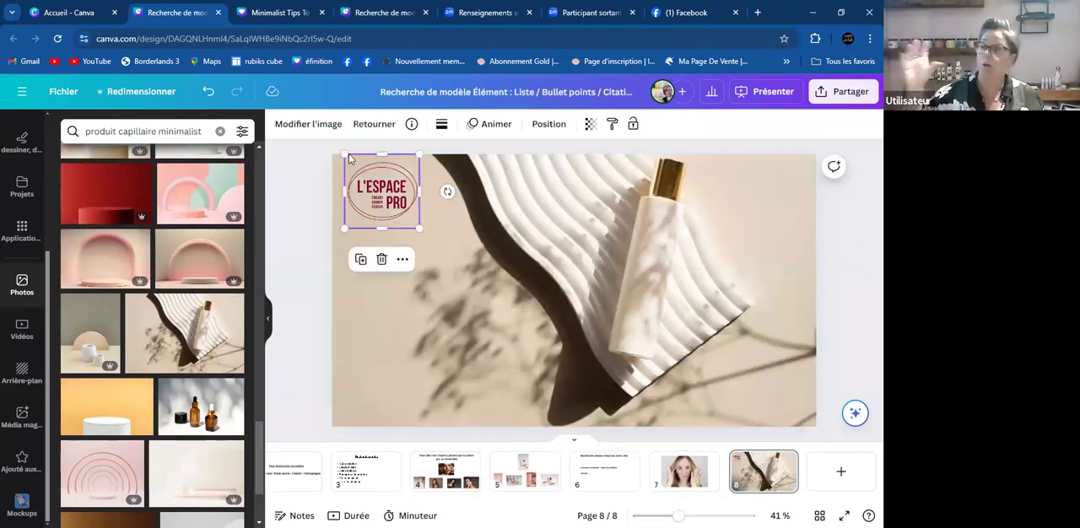
pyautogui.moveTo(344, 155); pyautogui.dragTo(657, 225)
pyautogui.click(828, 311)
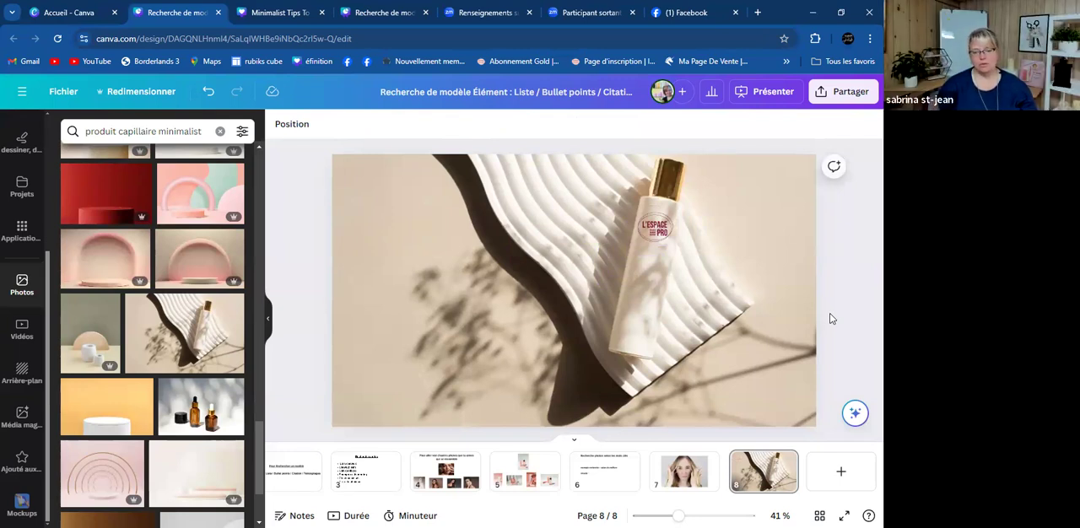
# - Replace page 8's background with the photo of the amber dropper bottles and black jar
pyautogui.scroll(-2, 218, 334)
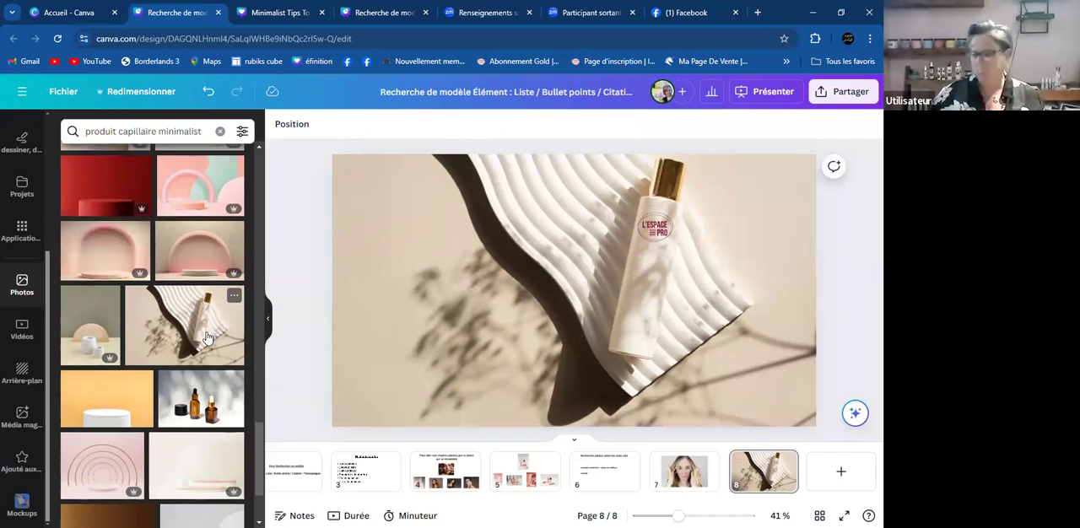
pyautogui.click(201, 283)
pyautogui.rightClick(645, 335)
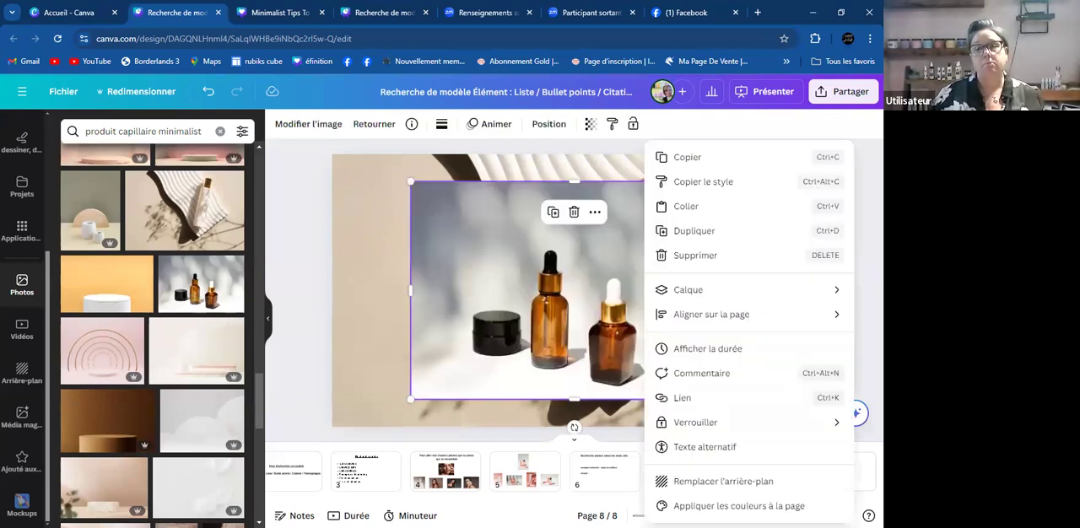
pyautogui.click(716, 480)
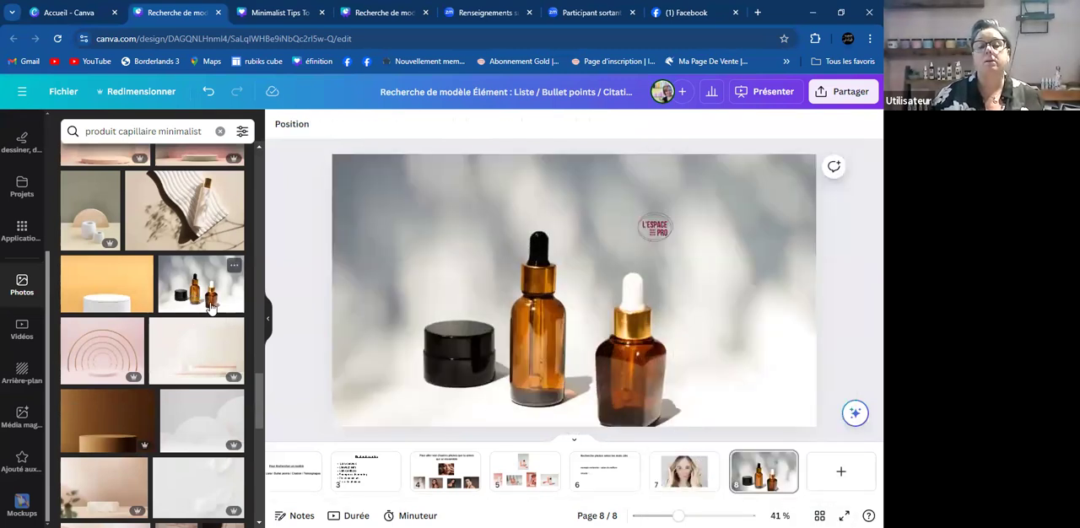
# - Try the photo of the brown bottle beside a pink stone on page 8, and delete it
pyautogui.scroll(-5, 211, 308)
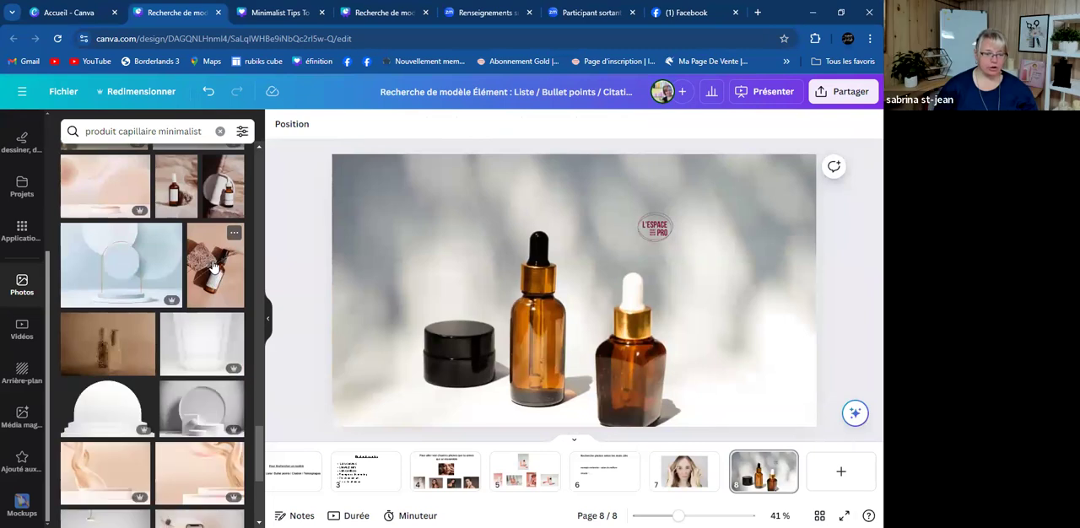
pyautogui.click(213, 267)
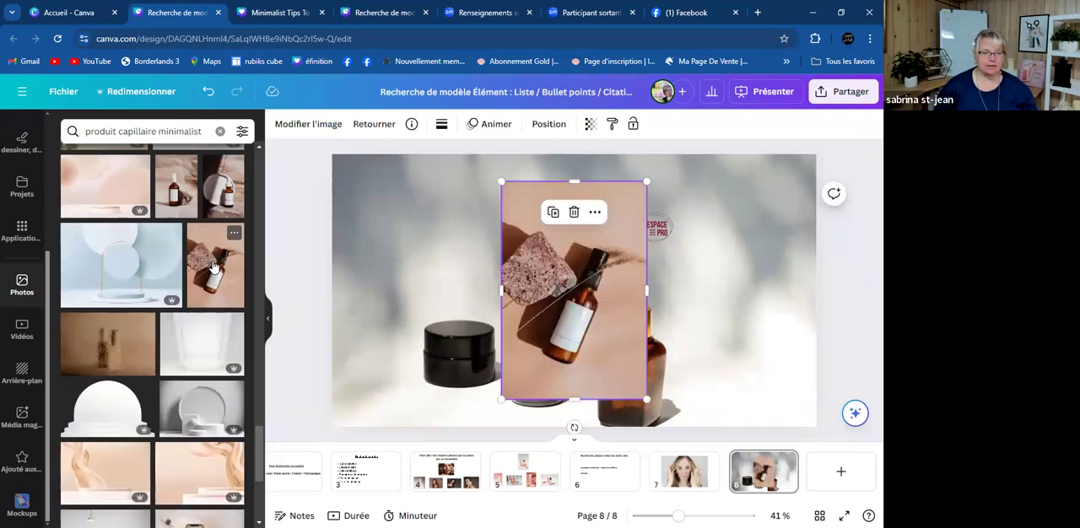
pyautogui.press('Delete')
# - Detach the amber bottles photo from page 8's background and remove it, keeping only the logo
pyautogui.click(586, 307)
pyautogui.rightClick(587, 309)
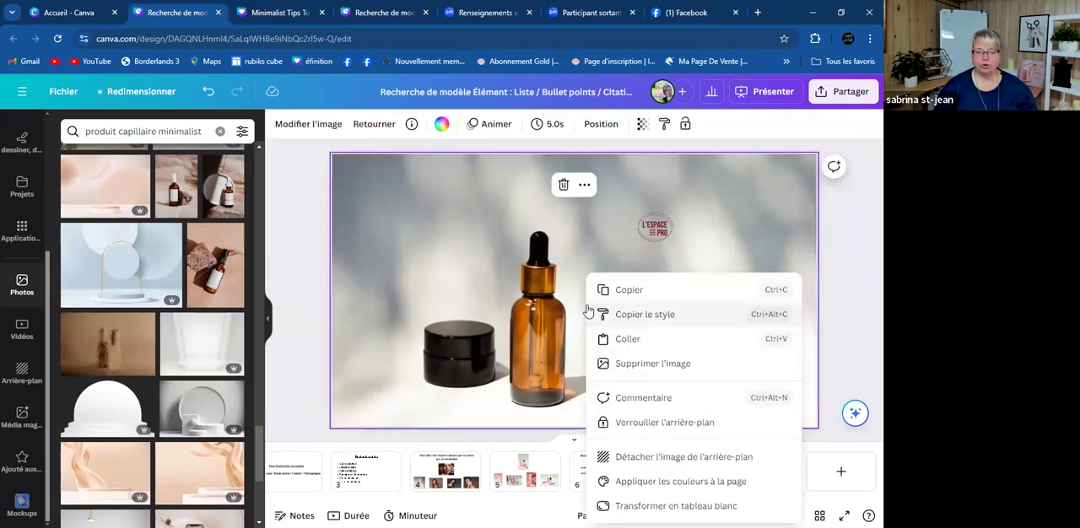
pyautogui.click(658, 459)
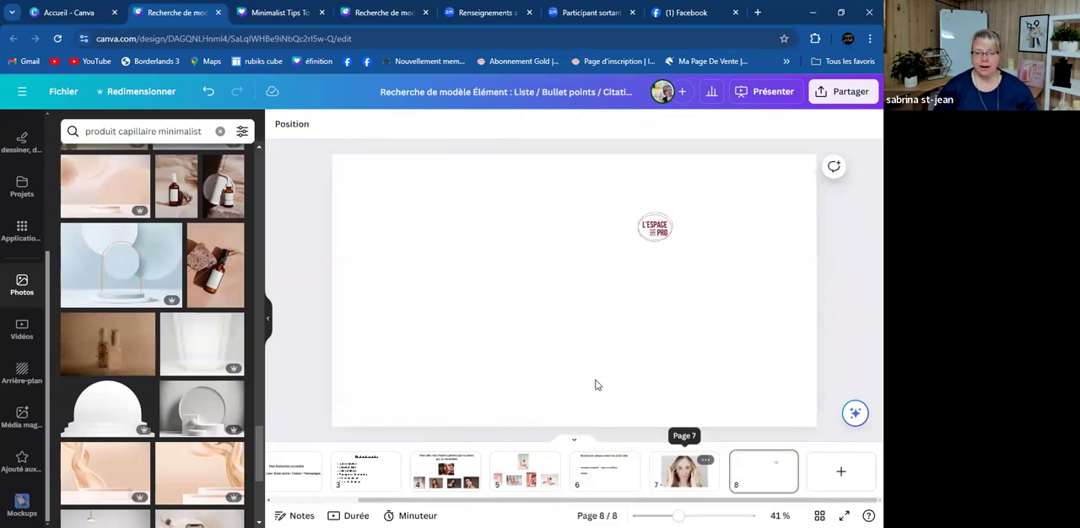
# - Search the photo library for "produit capillaire clean"
pyautogui.click(205, 131)
pyautogui.press('BackSpace')
pyautogui.press('BackSpace')
pyautogui.press('BackSpace')
pyautogui.press('BackSpace')
pyautogui.press('BackSpace')
pyautogui.press('BackSpace')
pyautogui.press('BackSpace')
pyautogui.press('BackSpace')
pyautogui.press('BackSpace')
pyautogui.press('BackSpace')
pyautogui.write('clan')
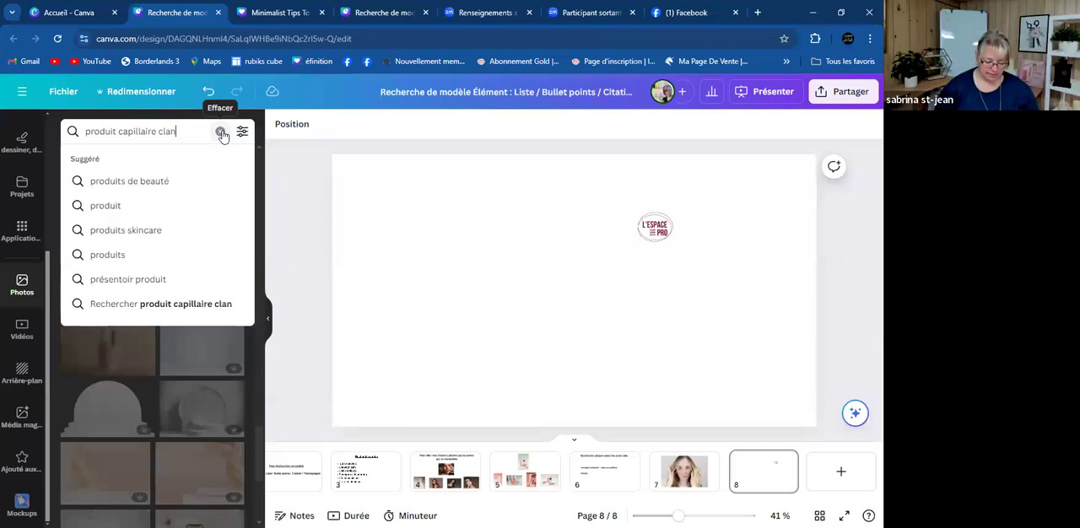
pyautogui.press('BackSpace')
pyautogui.press('BackSpace')
pyautogui.write('ean')
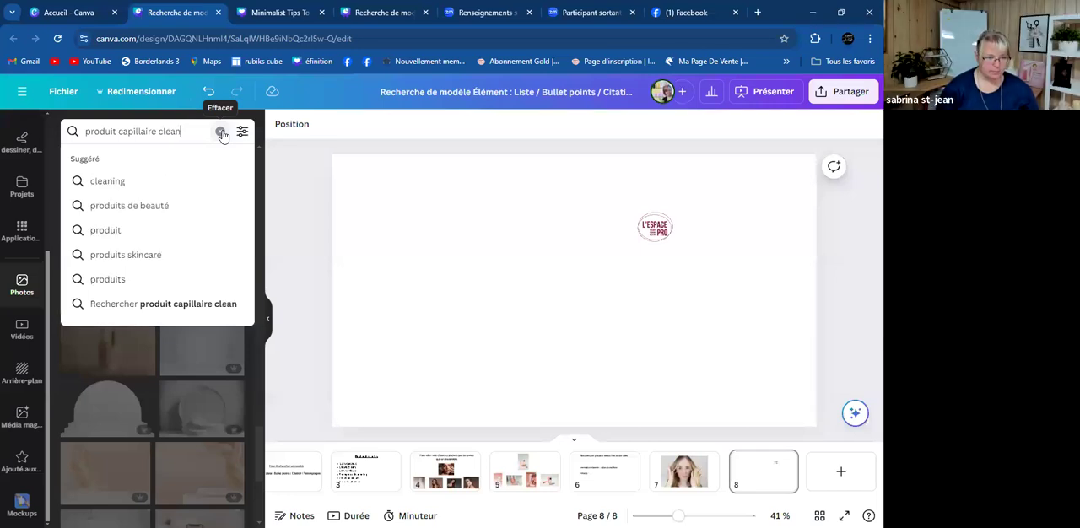
pyautogui.press('Return')
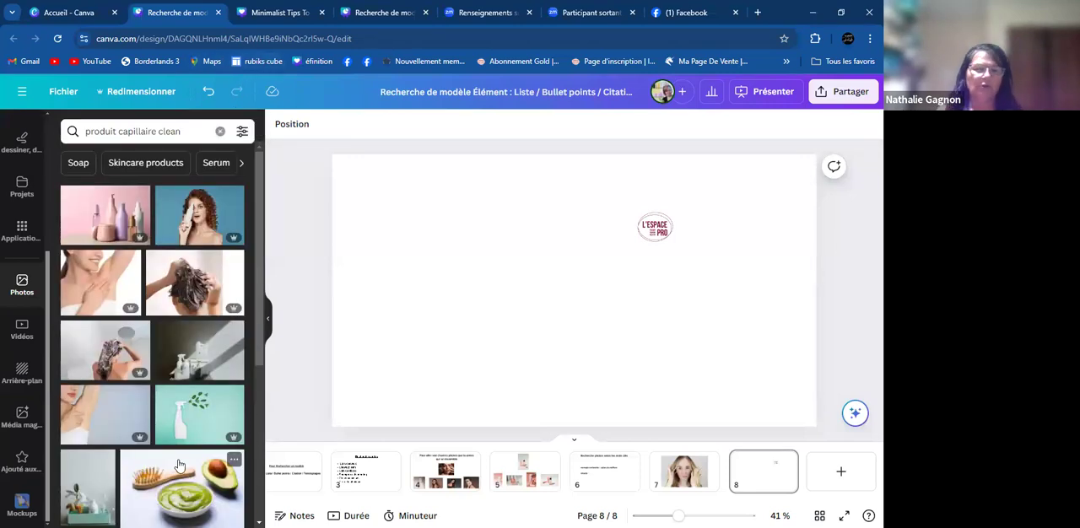
# - Add the photo of the wooden hairbrush, avocado and green cream bowl to page 8
pyautogui.scroll(-1, 179, 466)
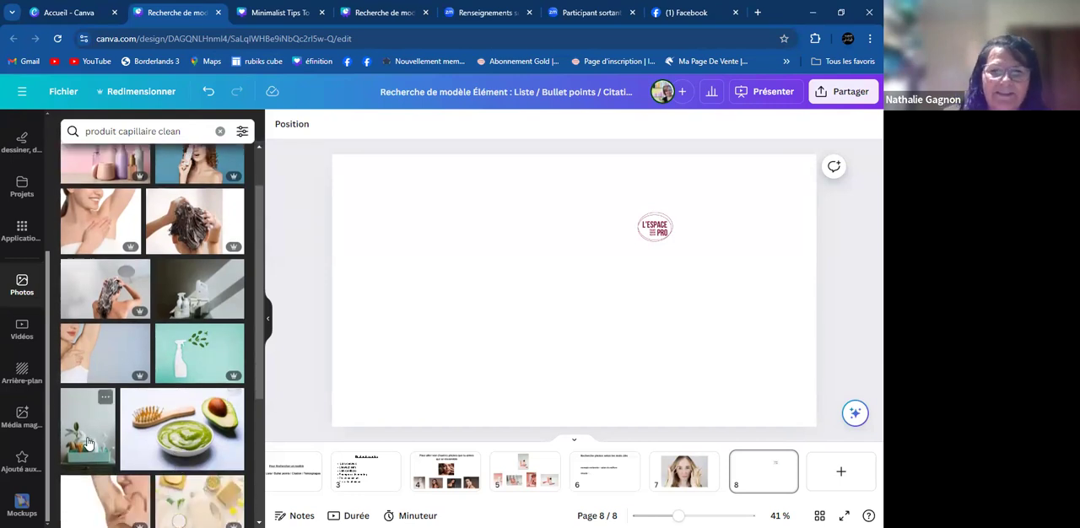
pyautogui.scroll(-2, 188, 437)
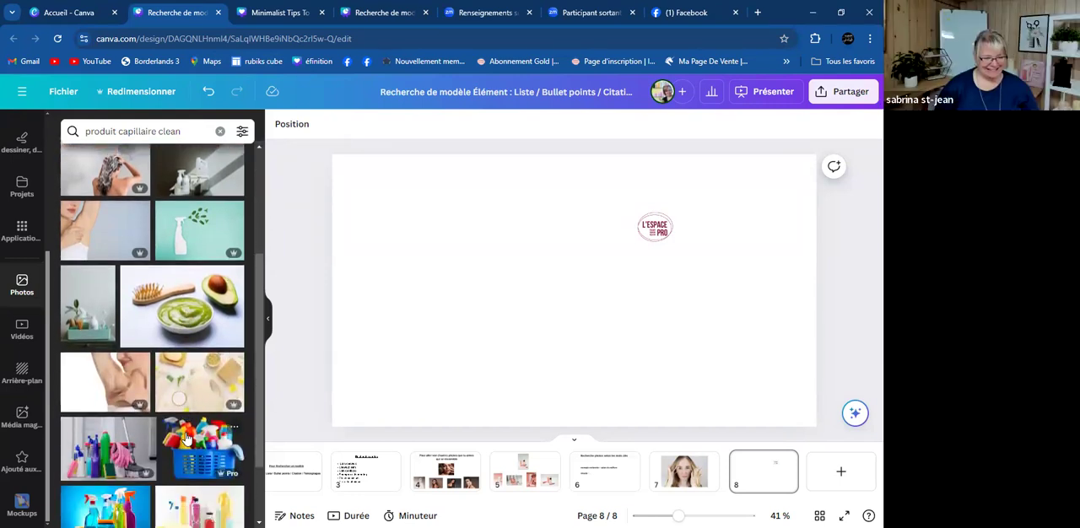
pyautogui.click(181, 306)
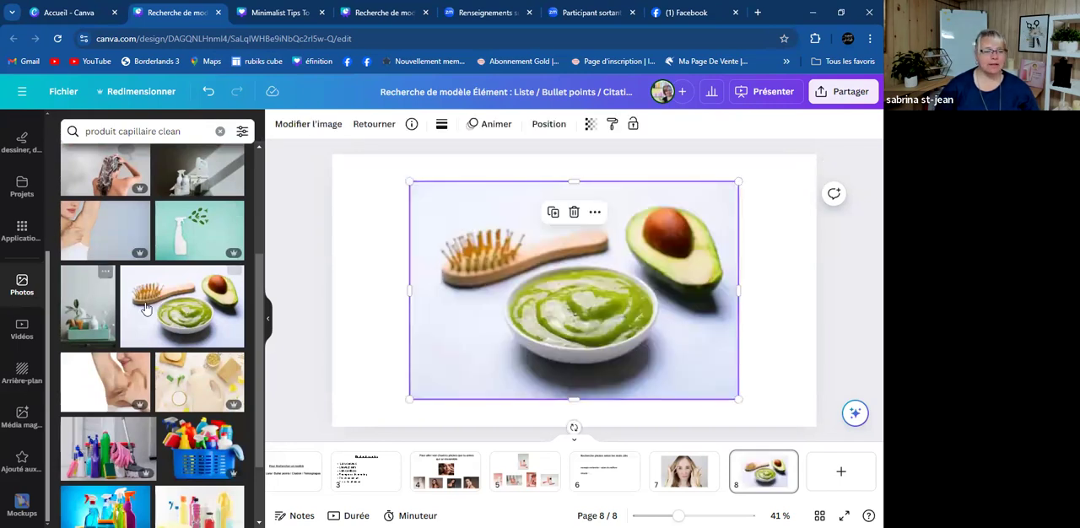
# - Try the photos of white cleaning bottles, lathered hair and the curly-haired woman on page 8, deleting each one
pyautogui.scroll(3, 151, 329)
pyautogui.click(211, 345)
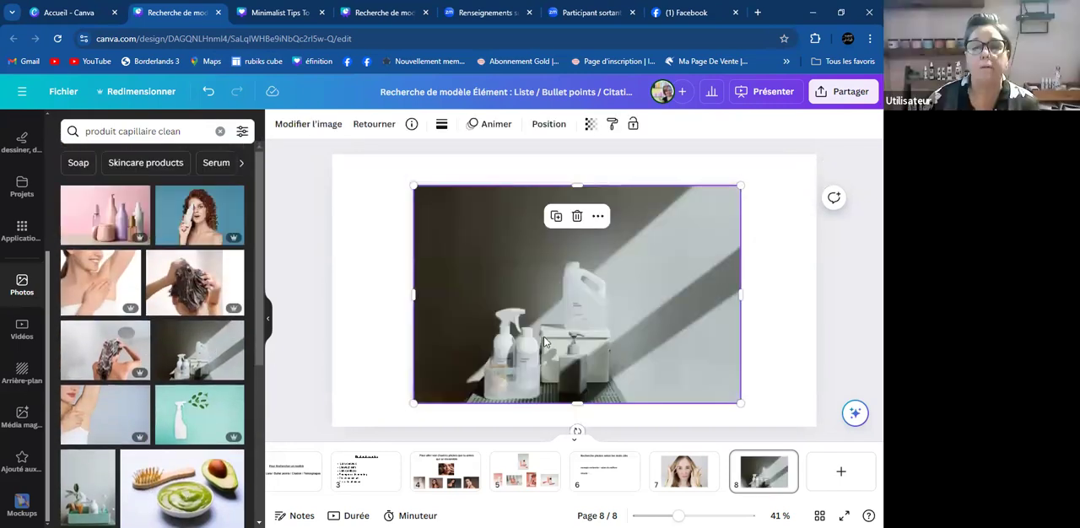
pyautogui.press('Delete')
pyautogui.click(191, 282)
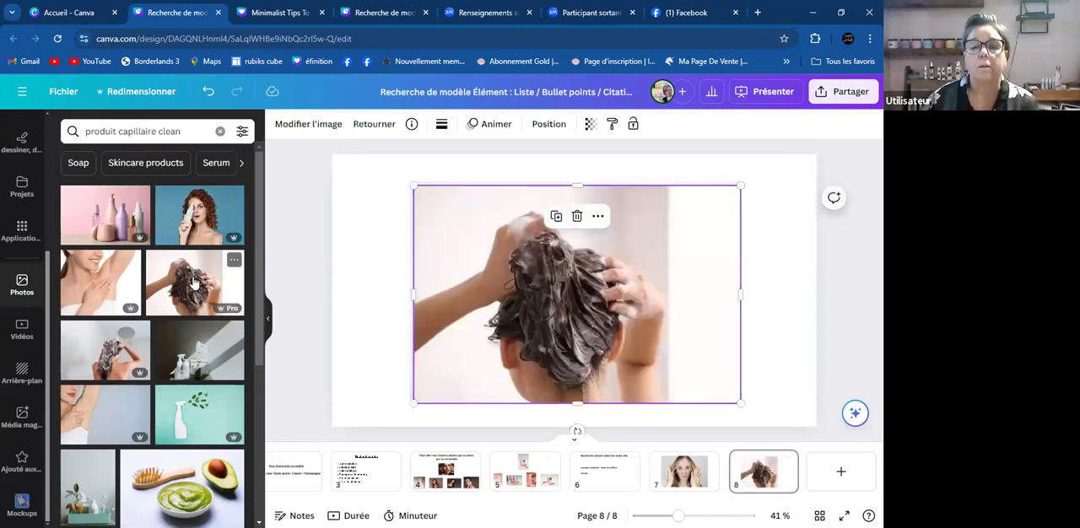
pyautogui.press('Delete')
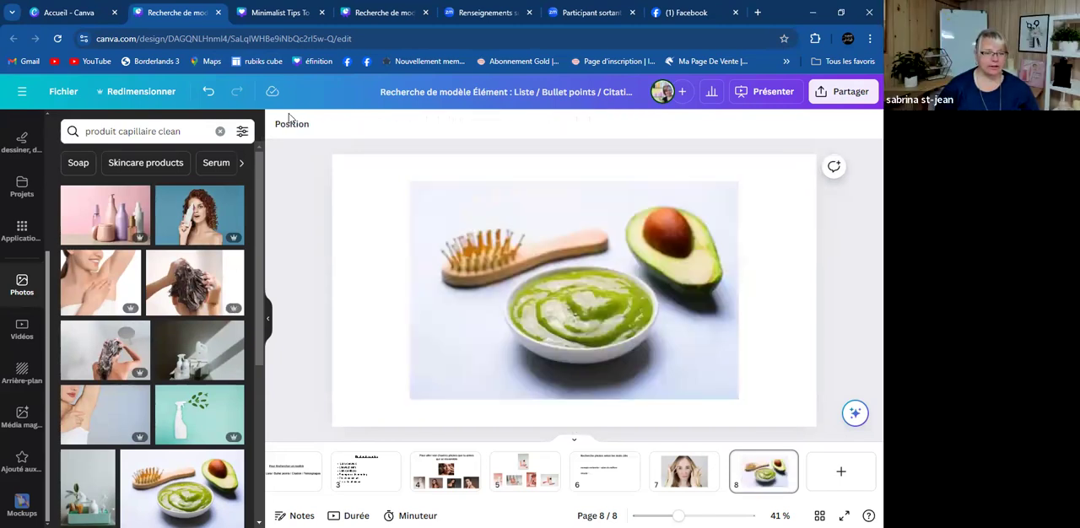
pyautogui.click(191, 224)
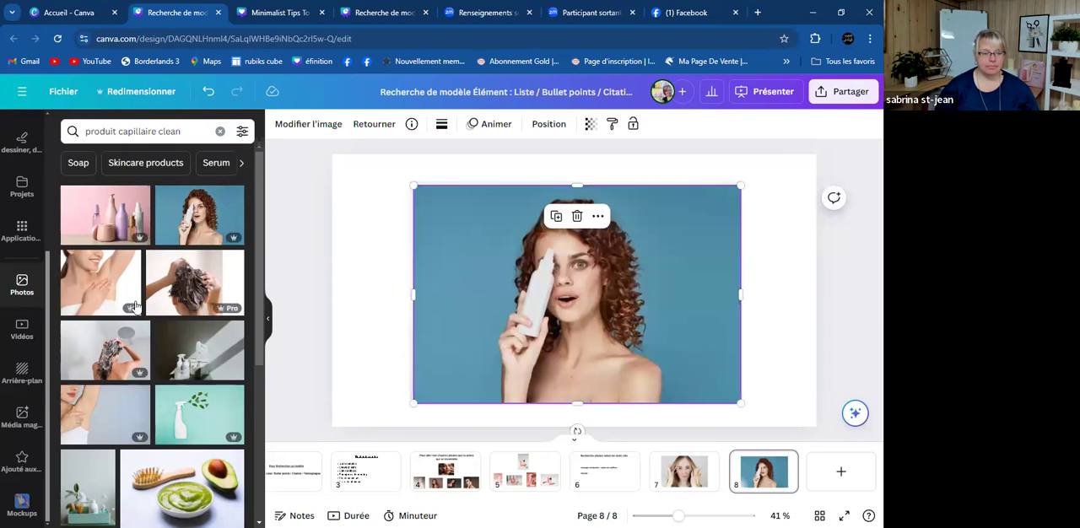
pyautogui.press('Delete')
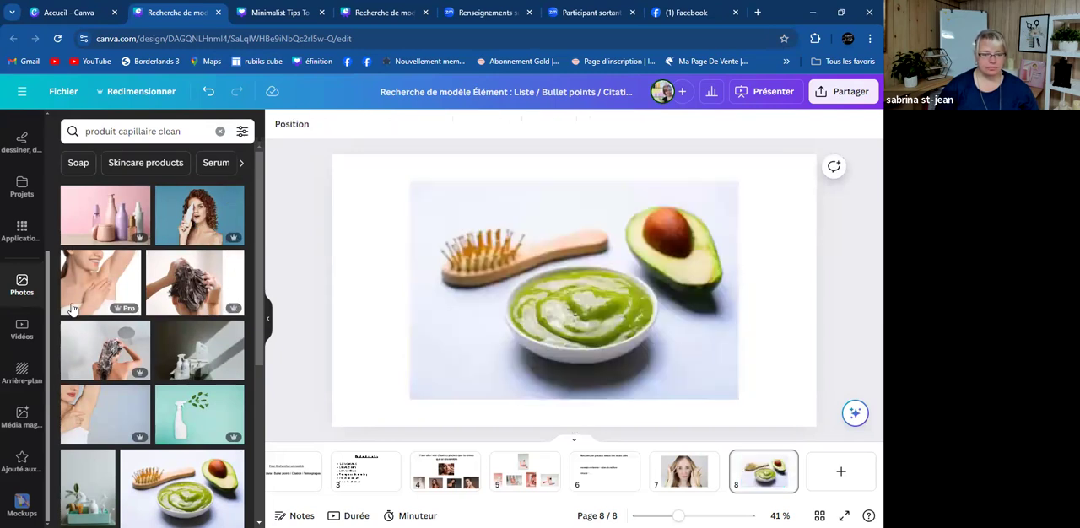
# - Set the photo of white cleaning bottles with lemons and sponges as page 8's background and delete the hairbrush and avocado photo
pyautogui.scroll(-2, 76, 312)
pyautogui.scroll(-3, 75, 312)
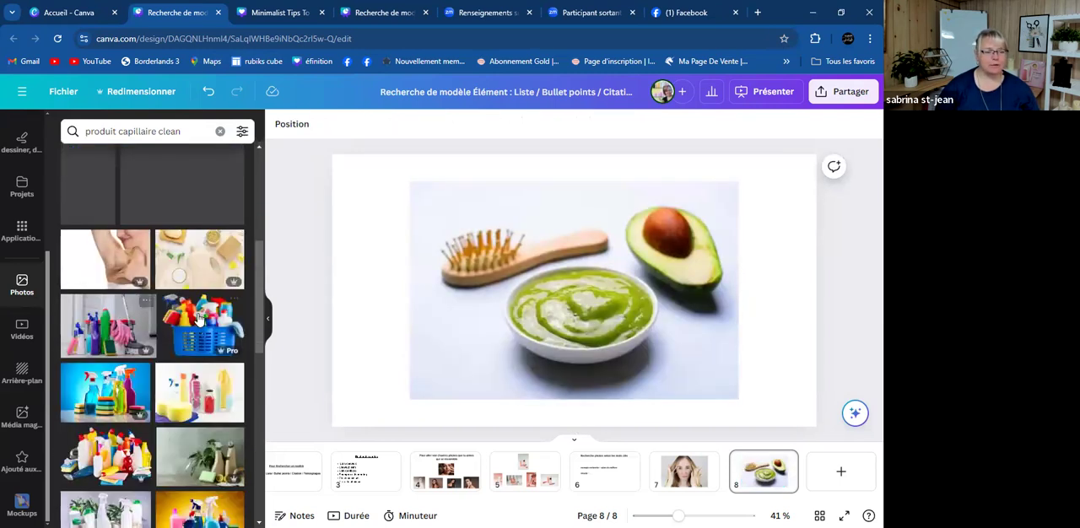
pyautogui.scroll(-3, 167, 432)
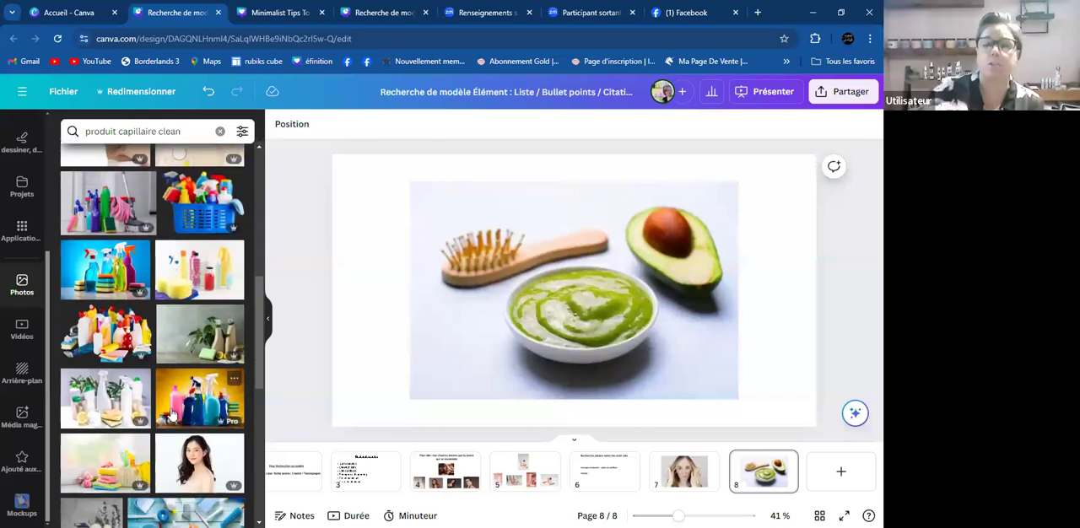
pyautogui.click(107, 408)
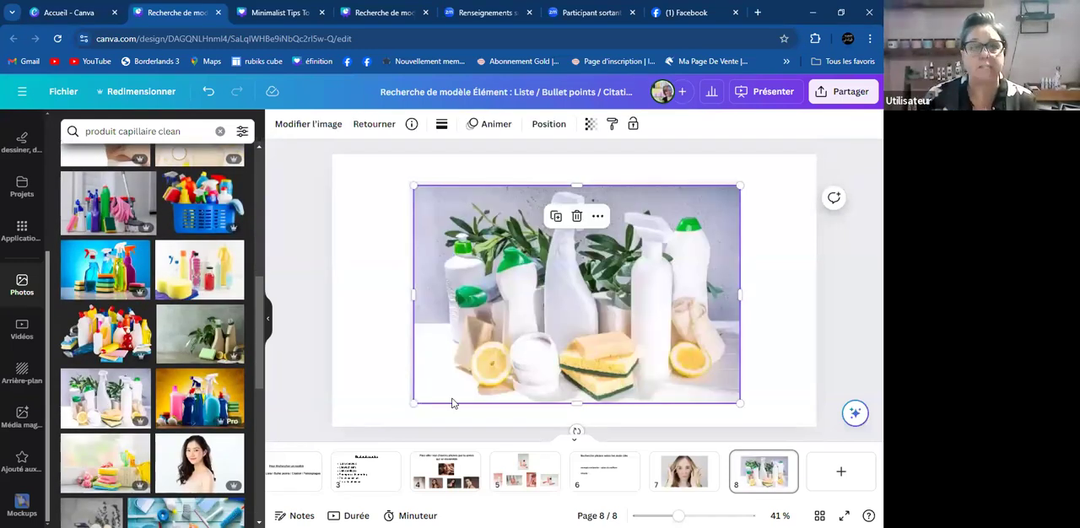
pyautogui.rightClick(620, 371)
pyautogui.click(716, 481)
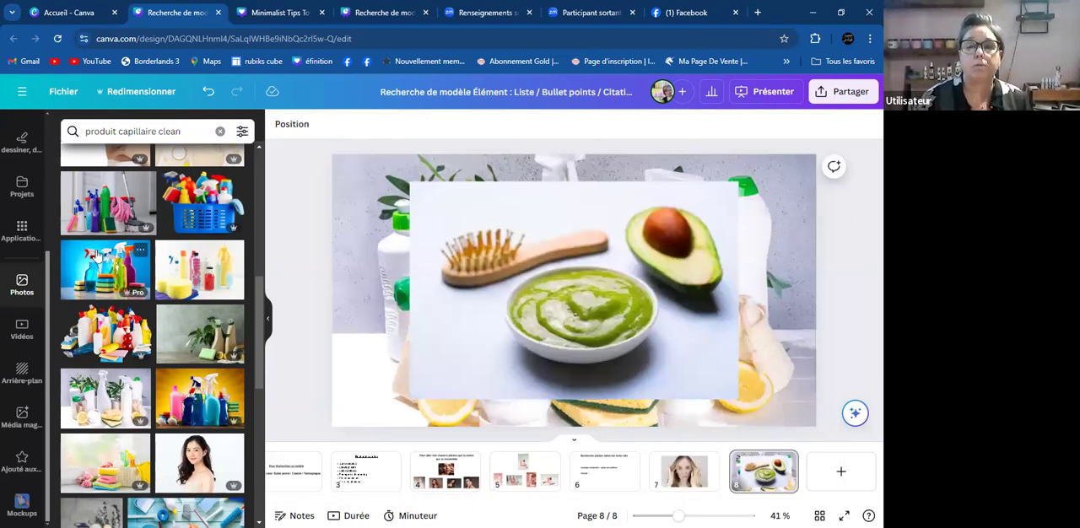
pyautogui.press('Delete')
# - Try the photo of beige bottles with green leaves on page 8, and delete it along with the cleaning bottles background
pyautogui.scroll(-5, 164, 276)
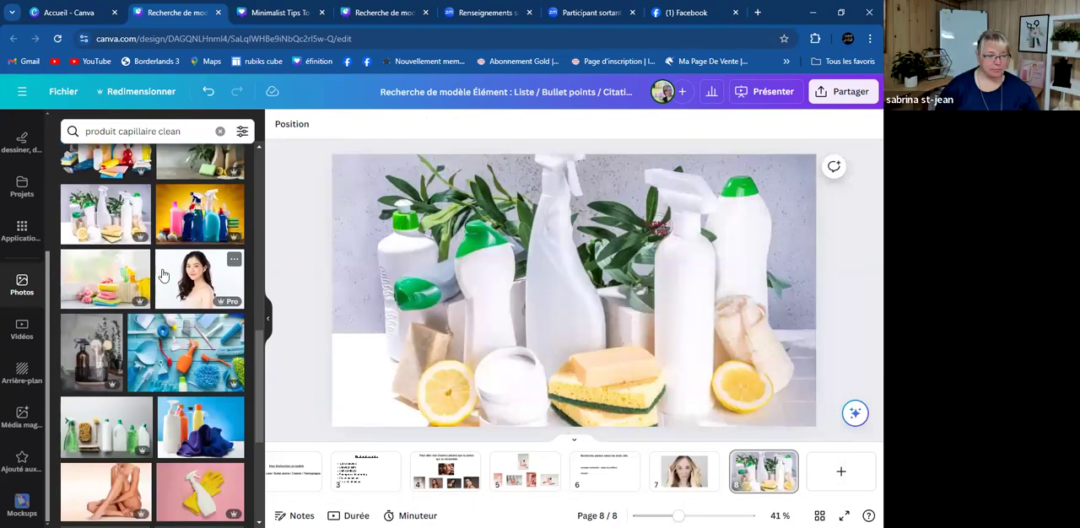
pyautogui.scroll(-3, 164, 276)
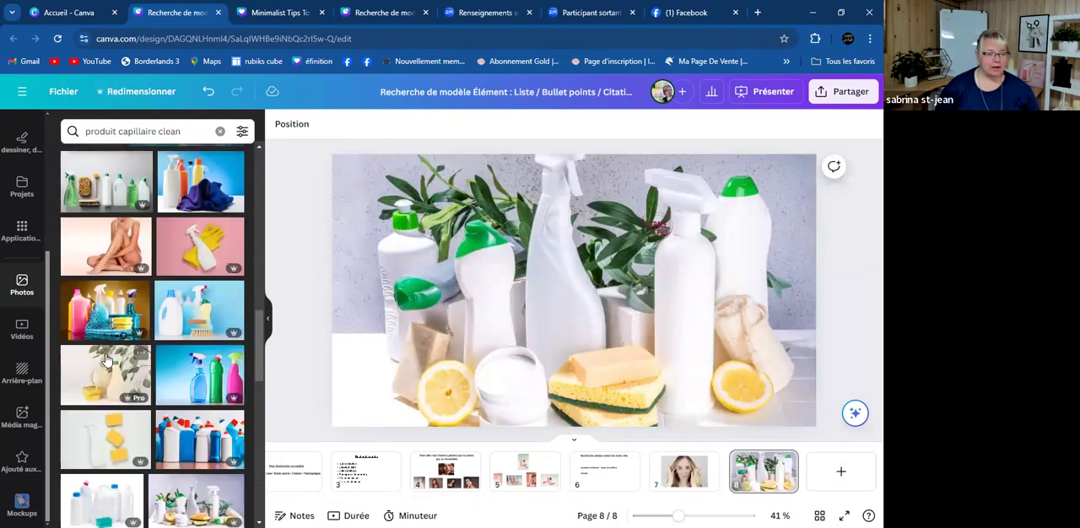
pyautogui.click(109, 360)
pyautogui.scroll(-3, 109, 360)
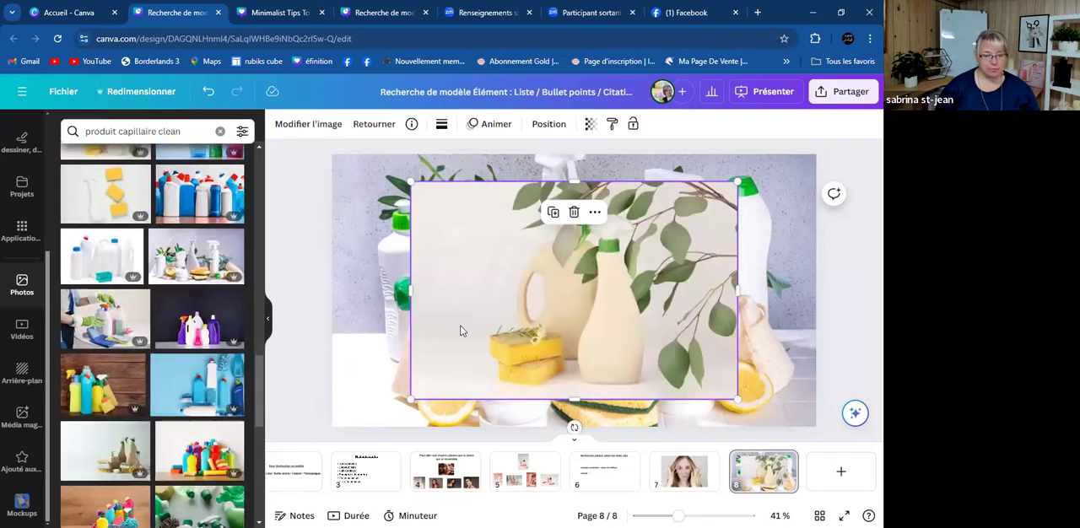
pyautogui.press('Delete')
pyautogui.press('Delete')
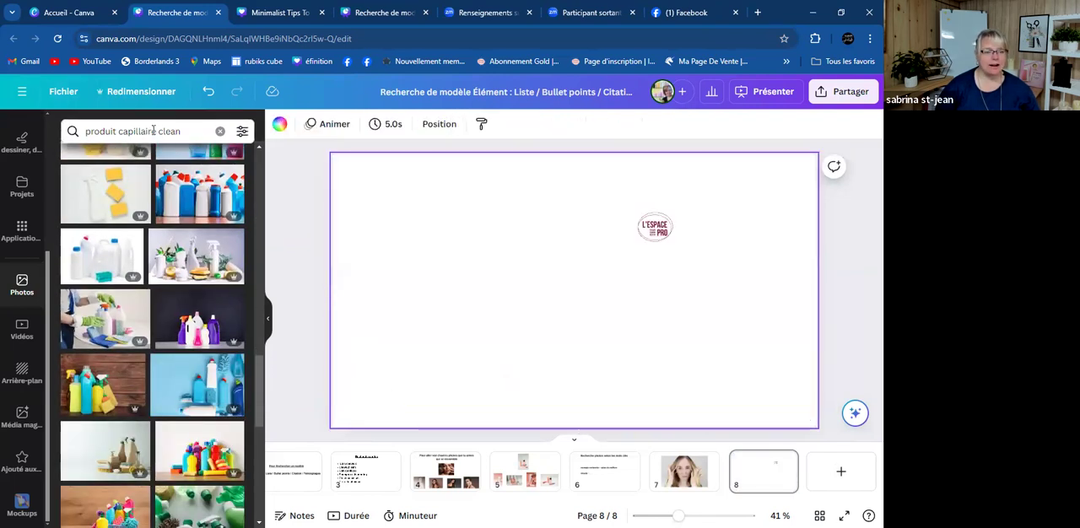
# - Search the photo library for "huile essentiel clean"
pyautogui.click(155, 131)
pyautogui.press('BackSpace')
pyautogui.press('BackSpace')
pyautogui.press('BackSpace')
pyautogui.press('BackSpace')
pyautogui.press('BackSpace')
pyautogui.press('BackSpace')
pyautogui.press('BackSpace')
pyautogui.press('BackSpace')
pyautogui.press('BackSpace')
pyautogui.press('BackSpace')
pyautogui.press('BackSpace')
pyautogui.press('BackSpace')
pyautogui.press('BackSpace')
pyautogui.press('BackSpace')
pyautogui.press('BackSpace')
pyautogui.press('BackSpace')
pyautogui.press('BackSpace')
pyautogui.press('BackSpace')
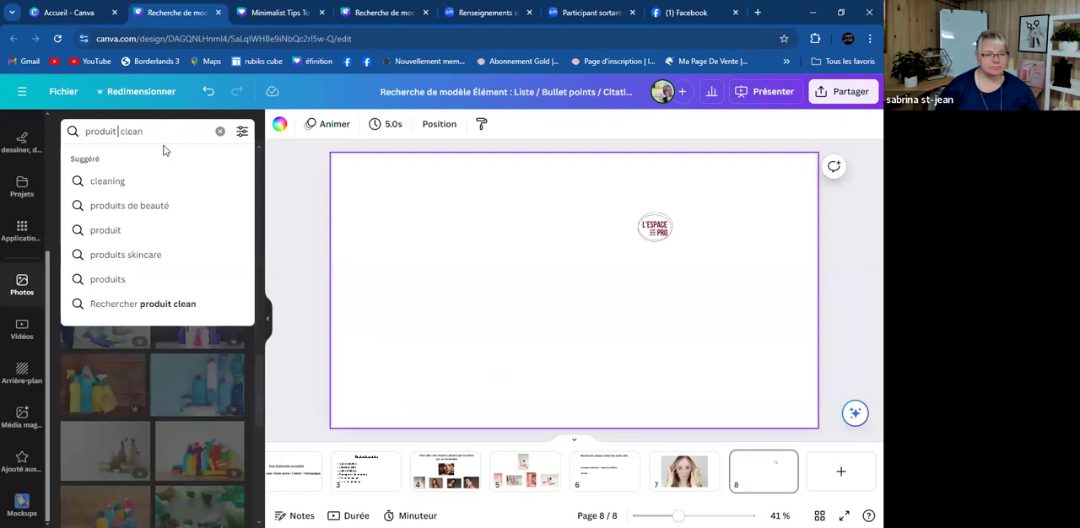
pyautogui.write('huile ess')
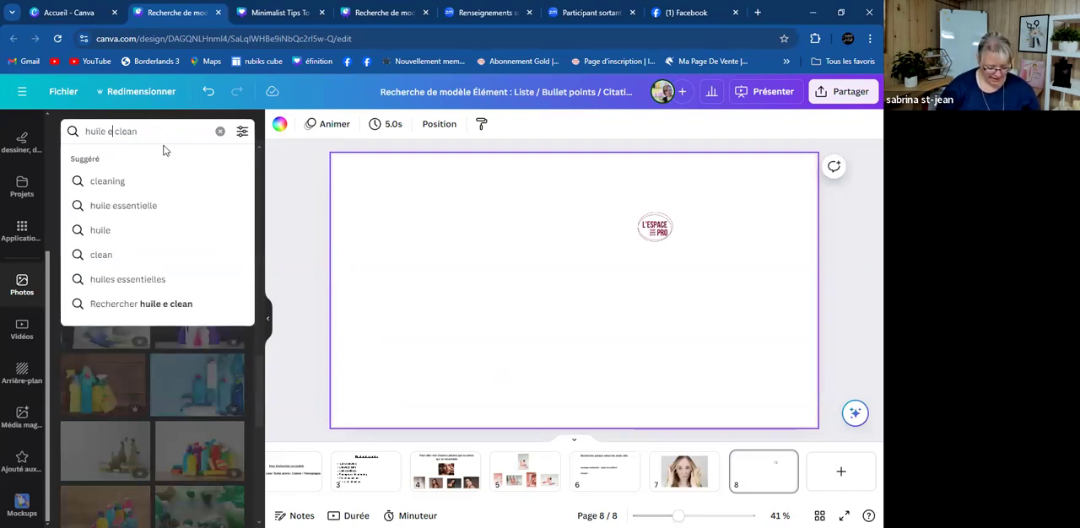
pyautogui.write('entiel')
pyautogui.press('Return')
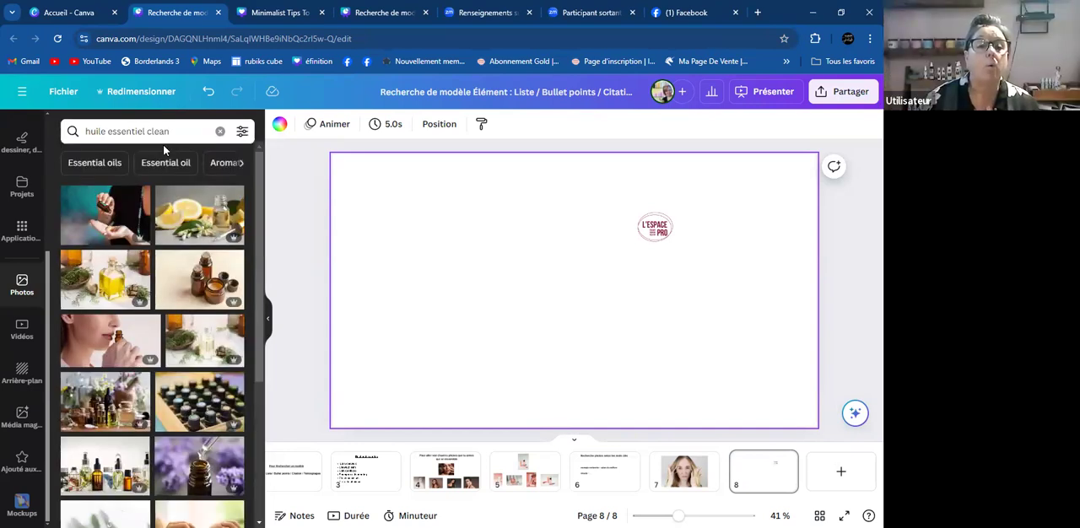
# - Try the photo of hands pouring oil against a teal backdrop on page 8 and delete it
pyautogui.click(107, 218)
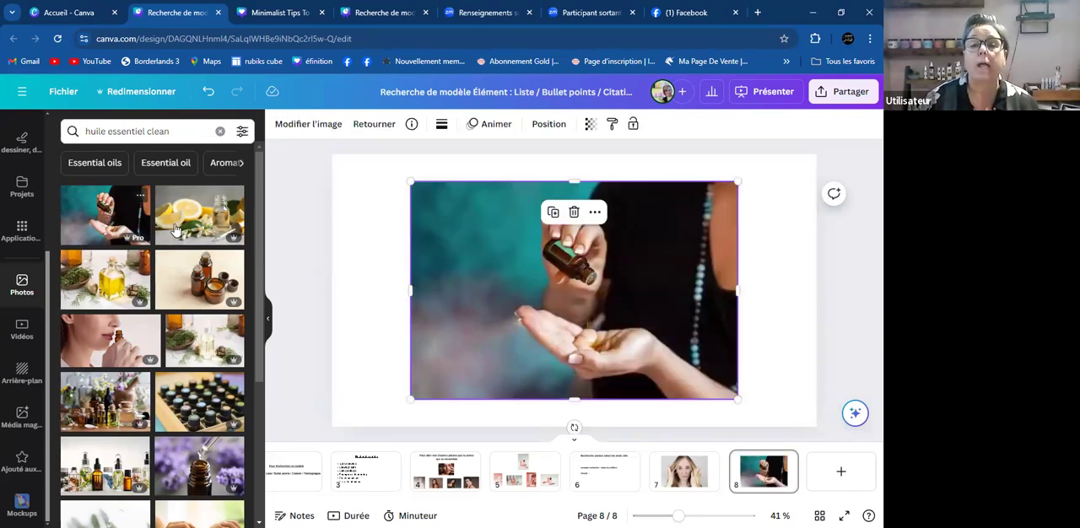
pyautogui.click(399, 245)
pyautogui.click(492, 265)
pyautogui.press('Delete')
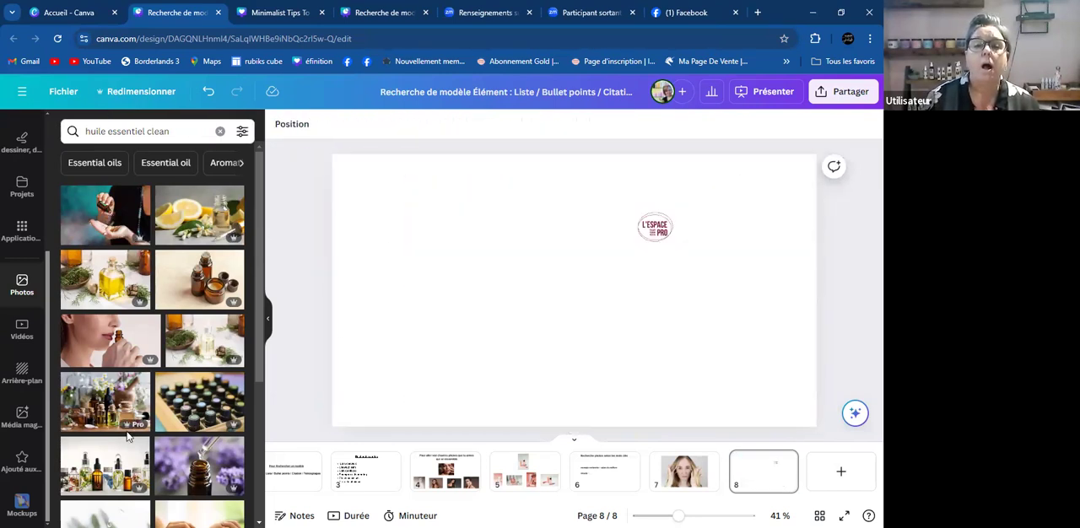
# - Try the photos of boxed oil bottles, amber jars and the lavender dropper bottle on page 8, and undo all three additions
pyautogui.rightClick(189, 405)
pyautogui.click(189, 405)
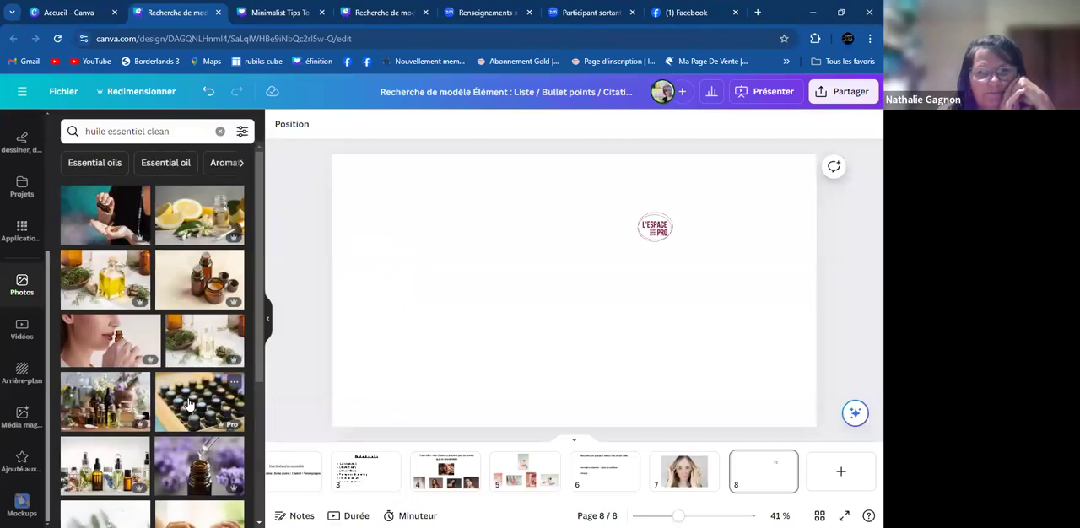
pyautogui.click(189, 405)
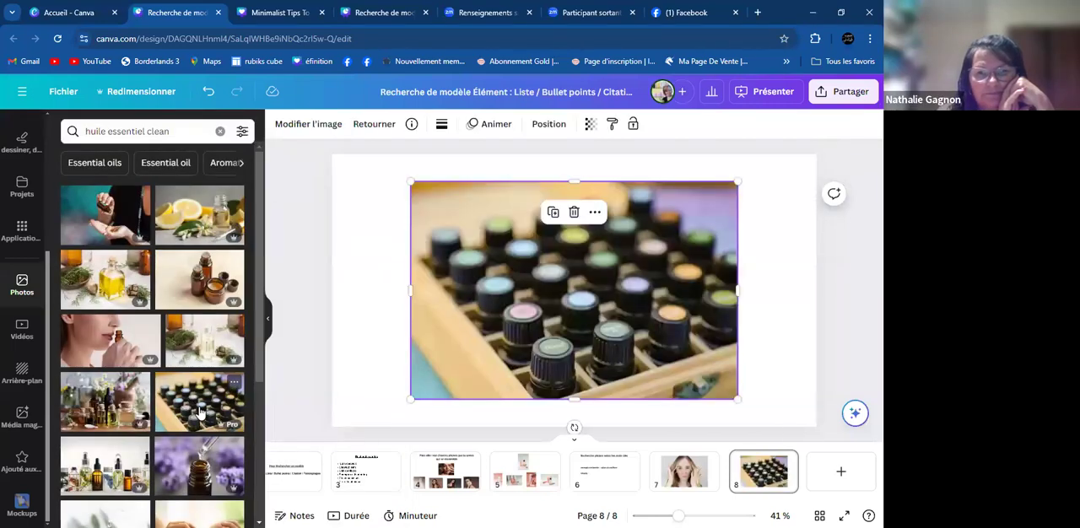
pyautogui.click(216, 269)
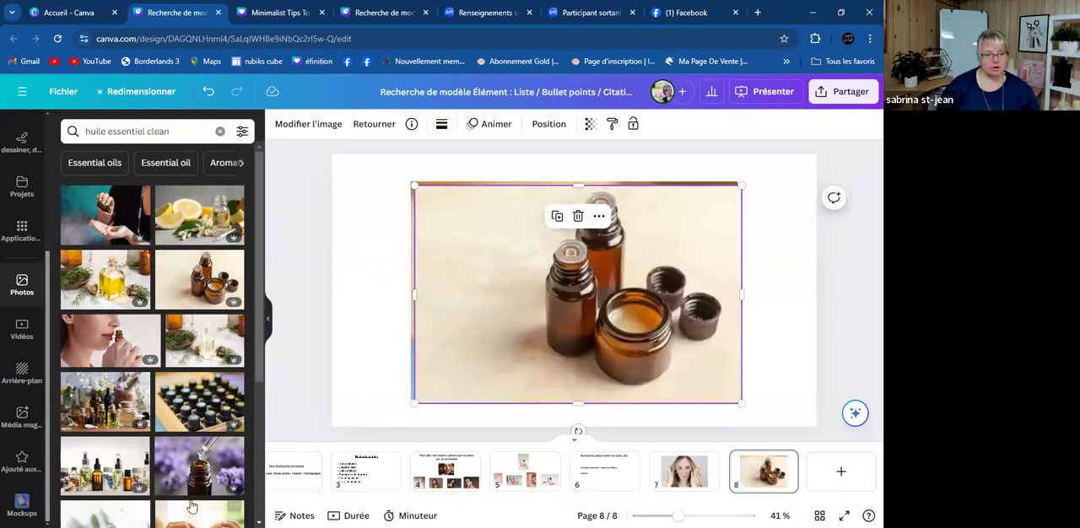
pyautogui.click(185, 470)
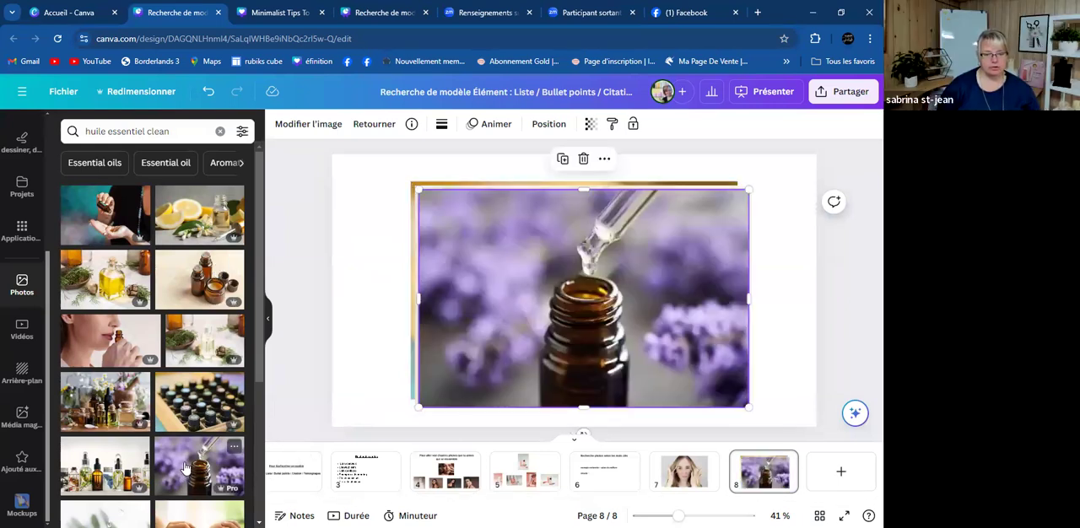
pyautogui.hotkey('ctrl', 'z')
pyautogui.hotkey('ctrl', 'z')
pyautogui.hotkey('ctrl', 'z')
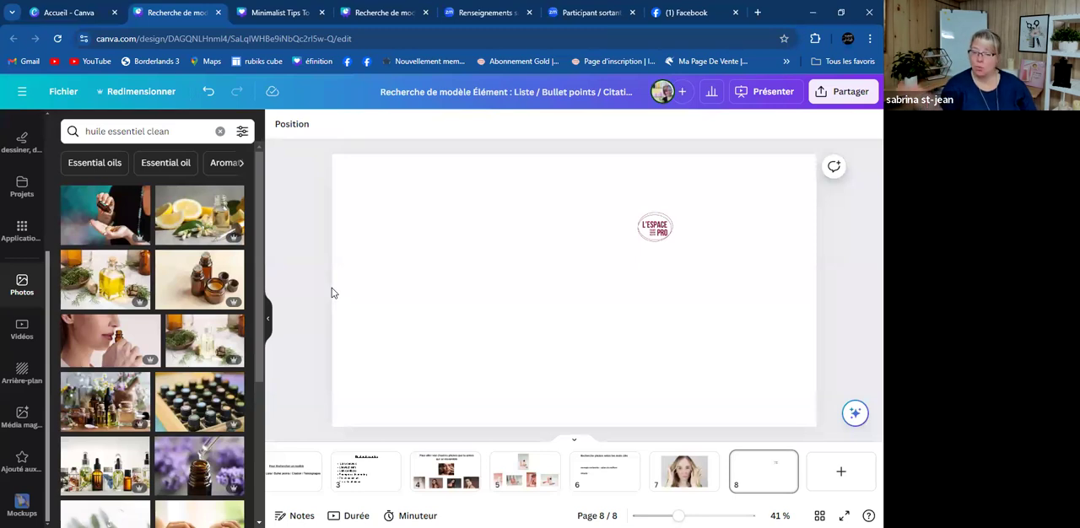
# - Try the photos of the dropper bottle with green leaves and the spa tray on white towels on page 8, undoing both additions
pyautogui.scroll(-3, 175, 341)
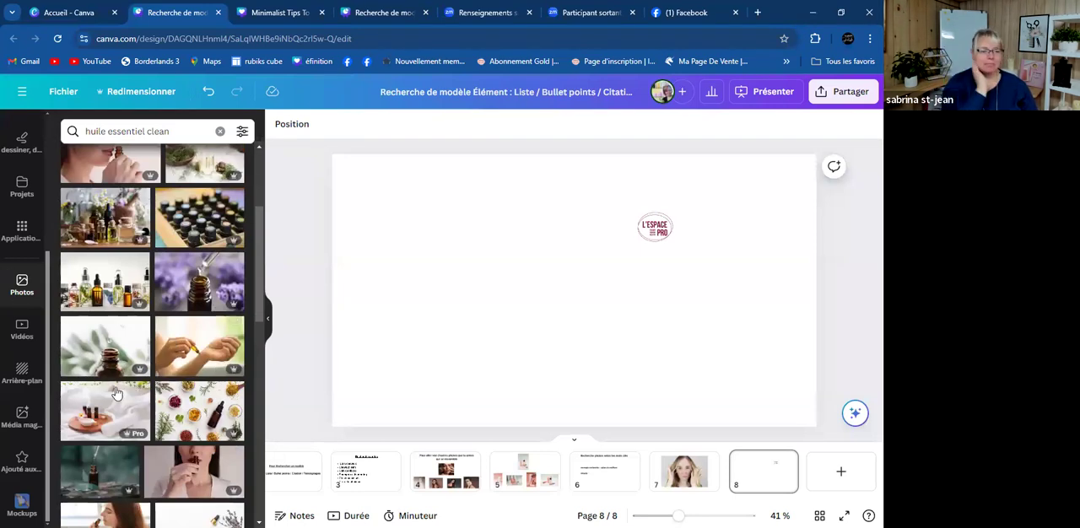
pyautogui.click(117, 353)
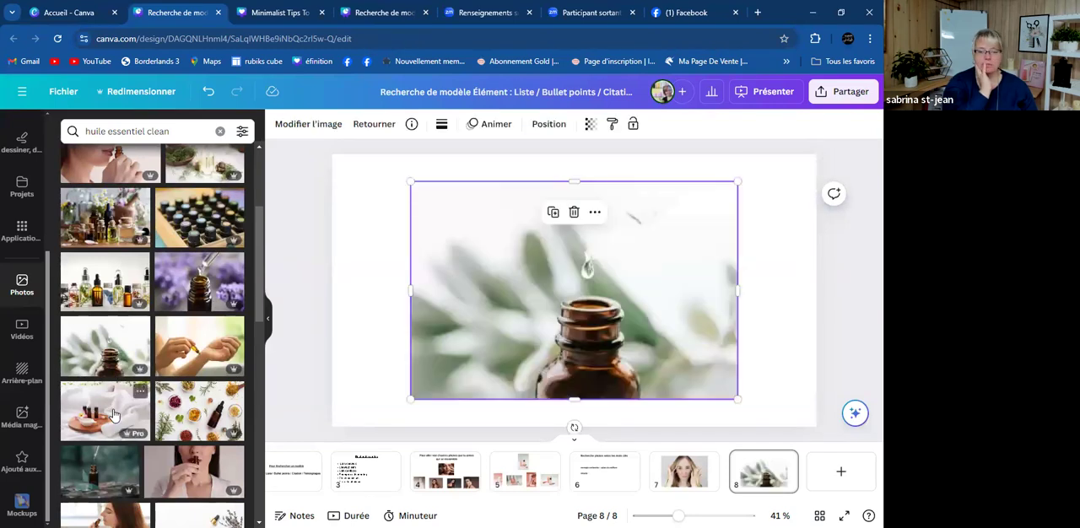
pyautogui.click(115, 414)
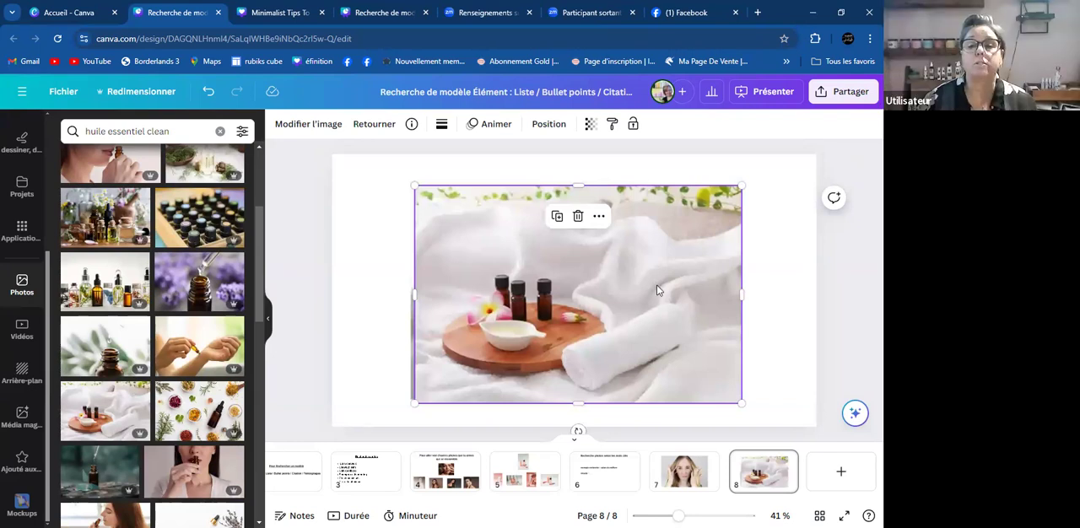
pyautogui.hotkey('ctrl', 'z')
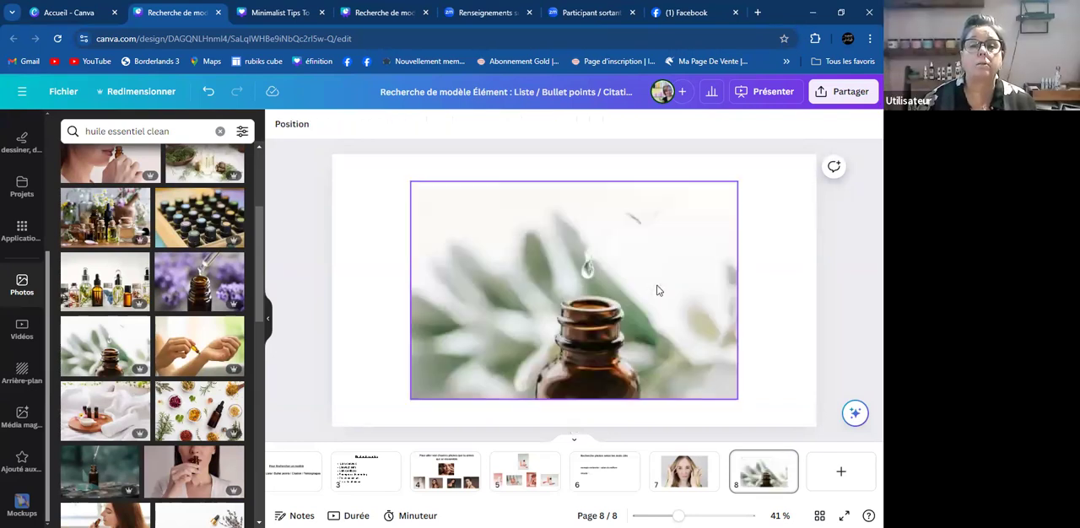
pyautogui.hotkey('ctrl', 'z')
# - Add the photo of the amber bottle with lavender and stones to page 8 and set it as the background behind the logo
pyautogui.scroll(-2, 179, 350)
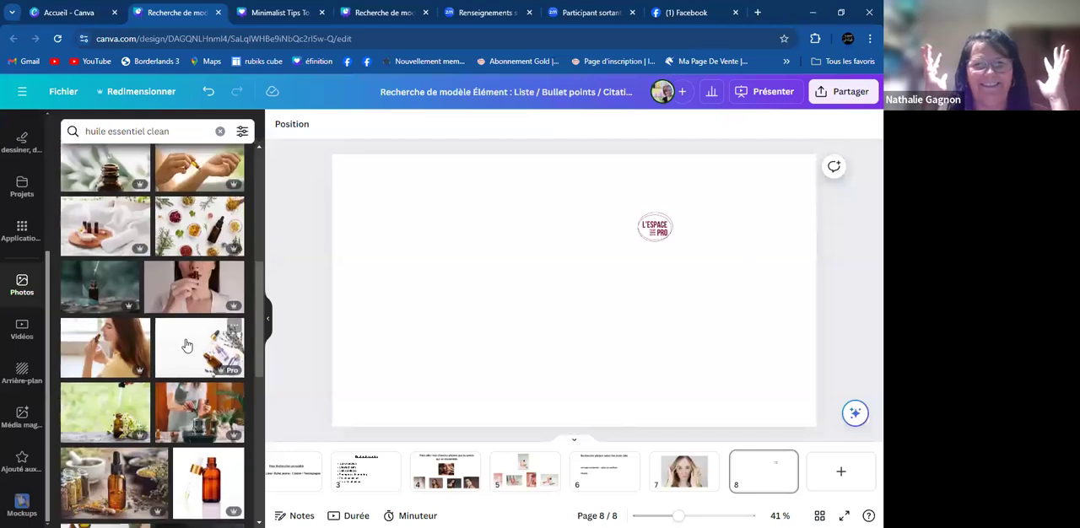
pyautogui.scroll(-1, 186, 347)
pyautogui.scroll(-1, 186, 345)
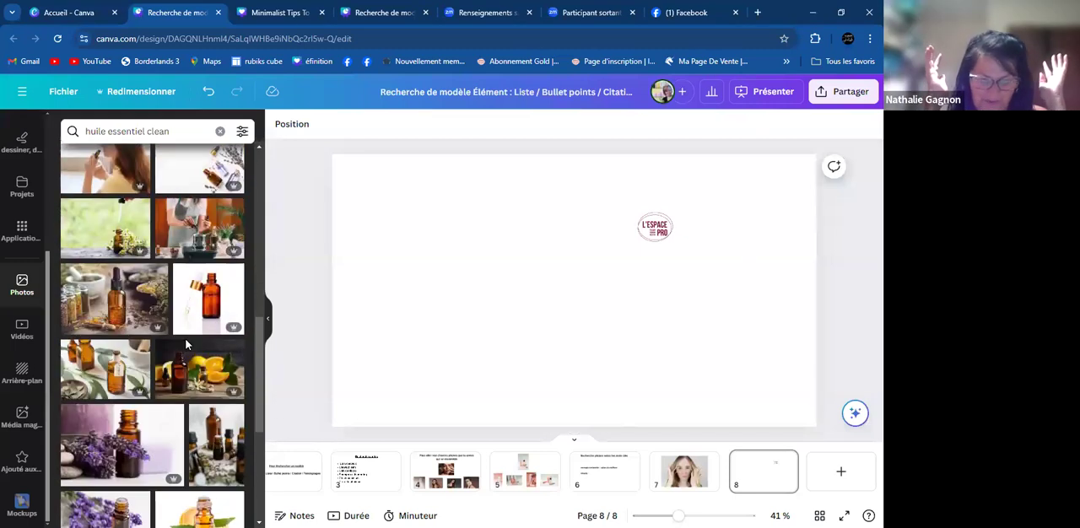
pyautogui.scroll(-1, 109, 375)
pyautogui.click(105, 380)
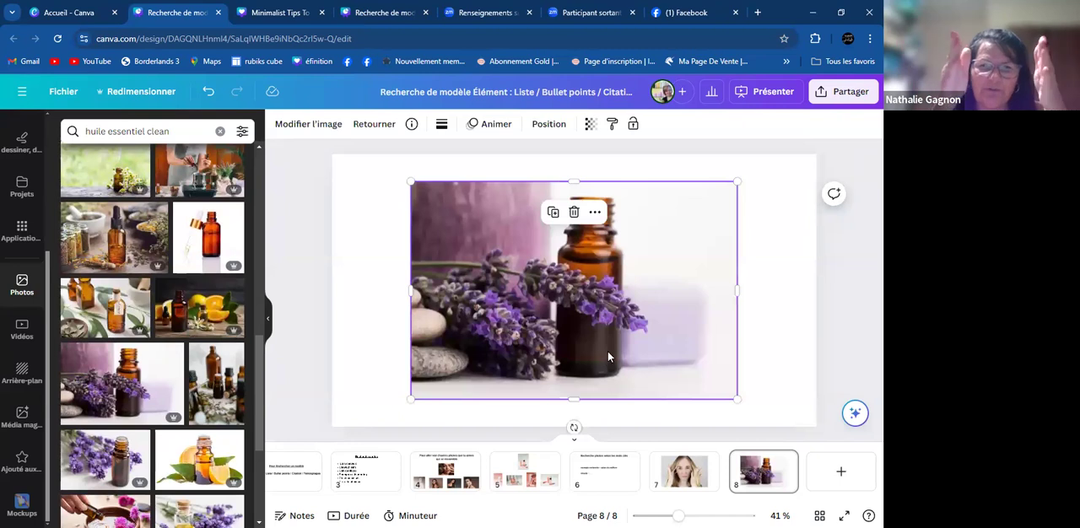
pyautogui.rightClick(609, 358)
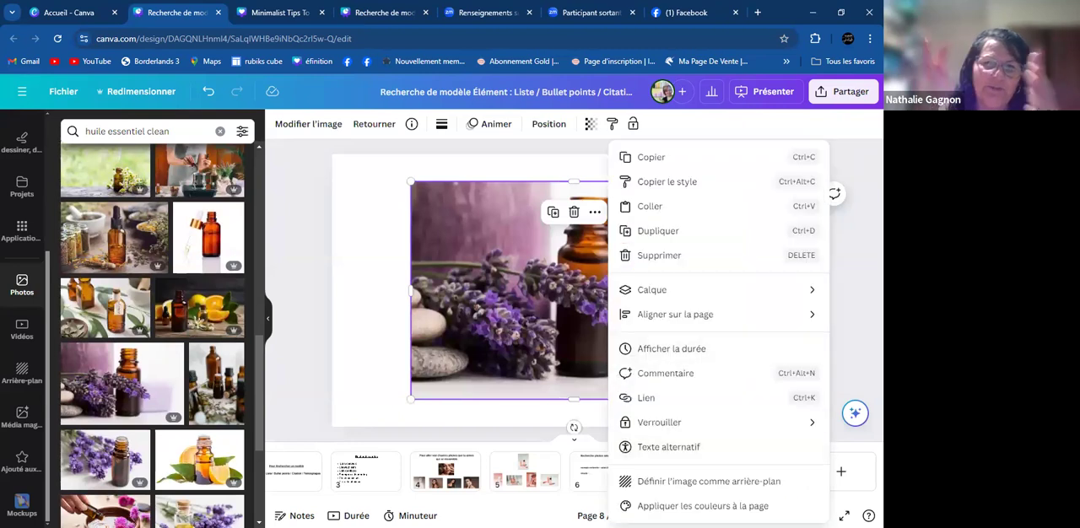
pyautogui.click(722, 480)
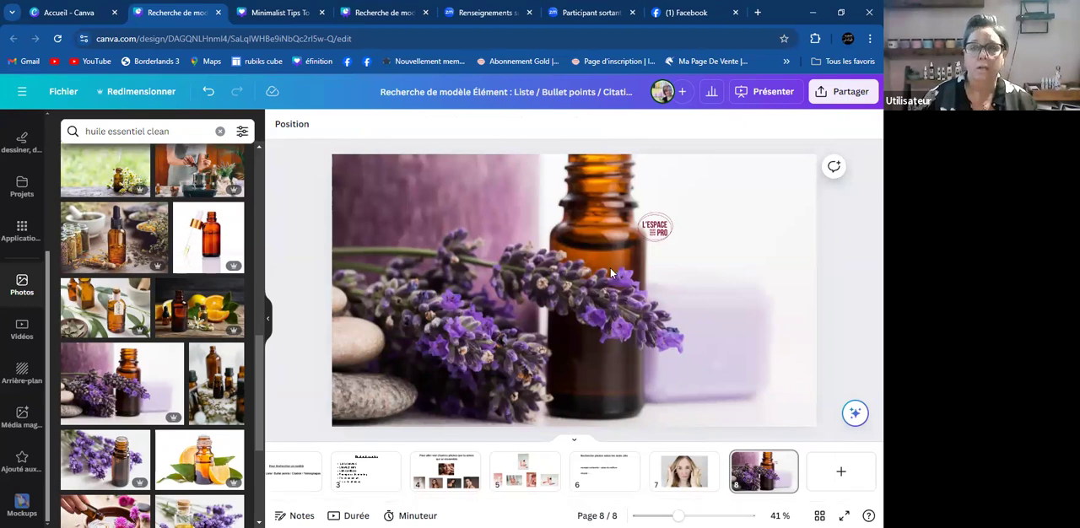
# - Search the photo library for "salon de coiffure clean"
pyautogui.scroll(-2, 155, 312)
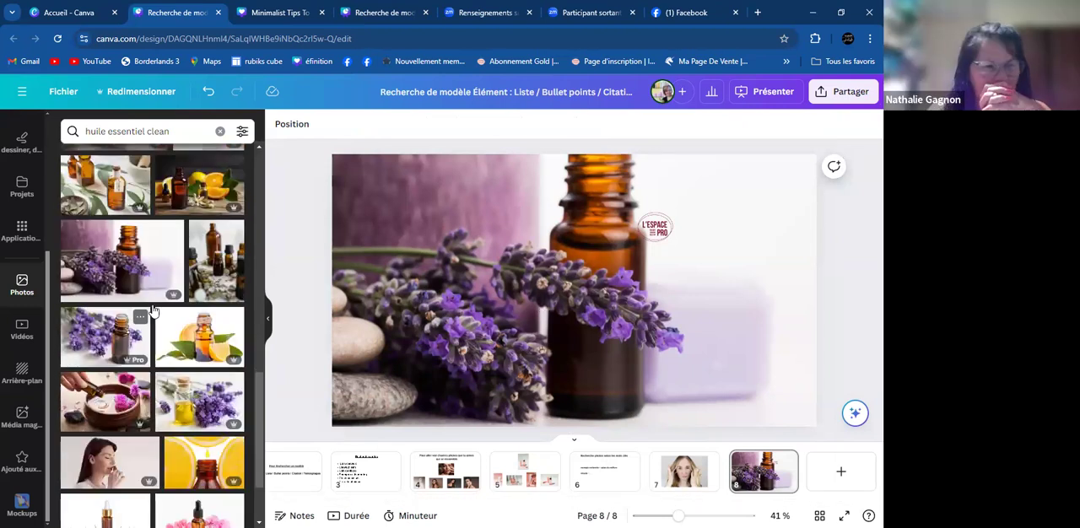
pyautogui.click(182, 126)
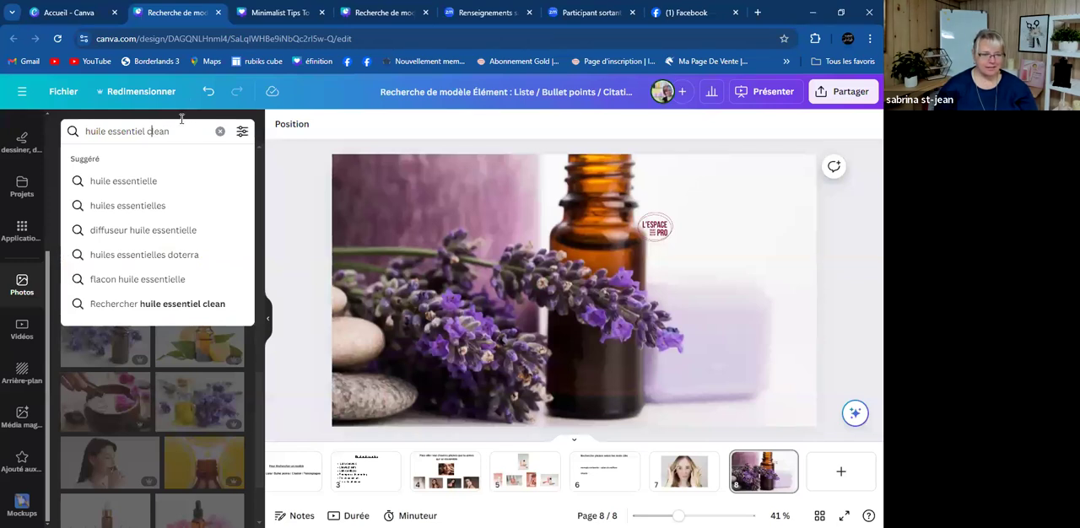
pyautogui.press('BackSpace')
pyautogui.press('BackSpace')
pyautogui.press('BackSpace')
pyautogui.press('BackSpace')
pyautogui.press('BackSpace')
pyautogui.press('BackSpace')
pyautogui.press('BackSpace')
pyautogui.press('BackSpace')
pyautogui.press('BackSpace')
pyautogui.press('BackSpace')
pyautogui.press('BackSpace')
pyautogui.press('BackSpace')
pyautogui.press('BackSpace')
pyautogui.press('BackSpace')
pyautogui.press('BackSpace')
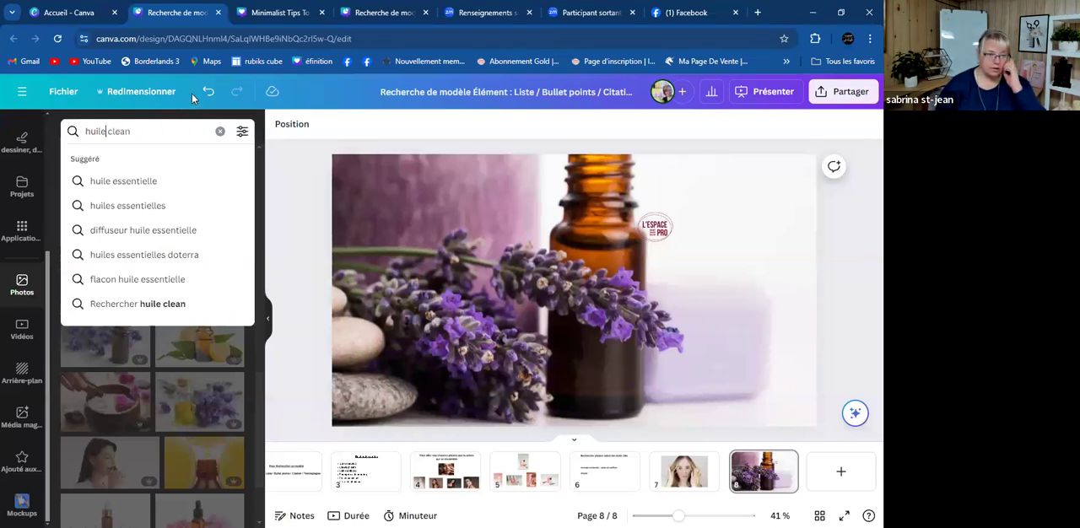
pyautogui.write('salon de coiff')
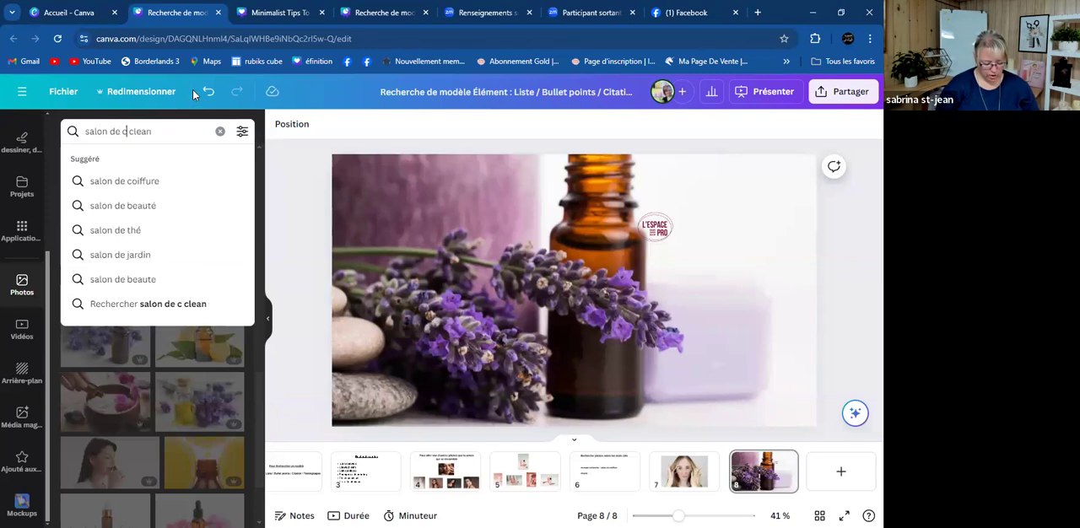
pyautogui.write('ure')
pyautogui.press('Return')
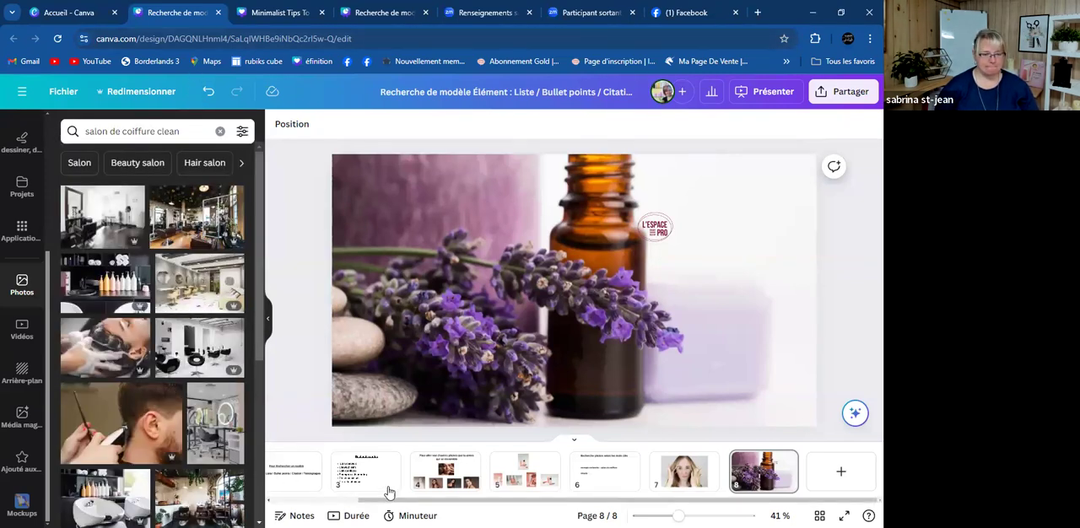
# - Detach the lavender and amber bottle photo from page 8's background and delete it, keeping only the logo
pyautogui.click(465, 369)
pyautogui.rightClick(464, 369)
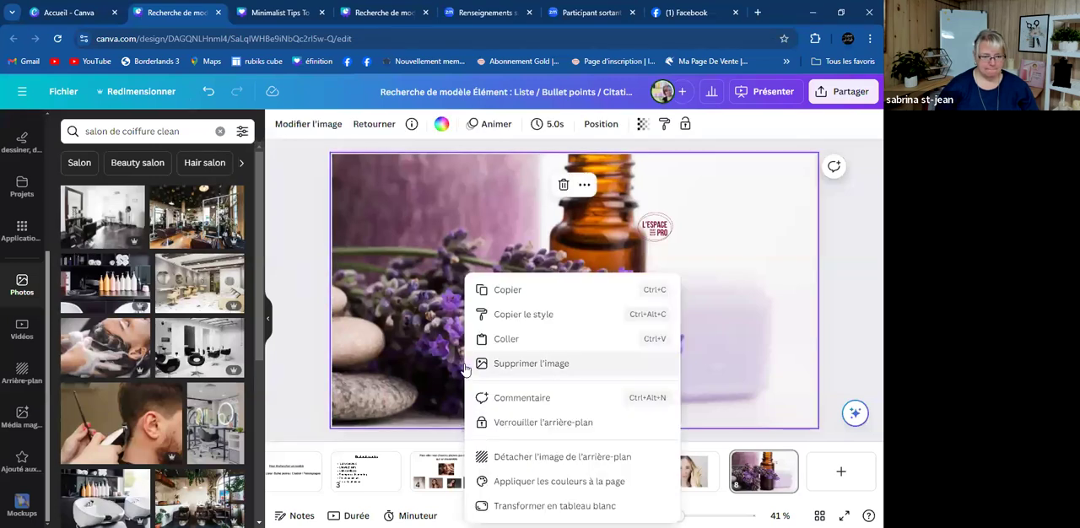
pyautogui.click(549, 456)
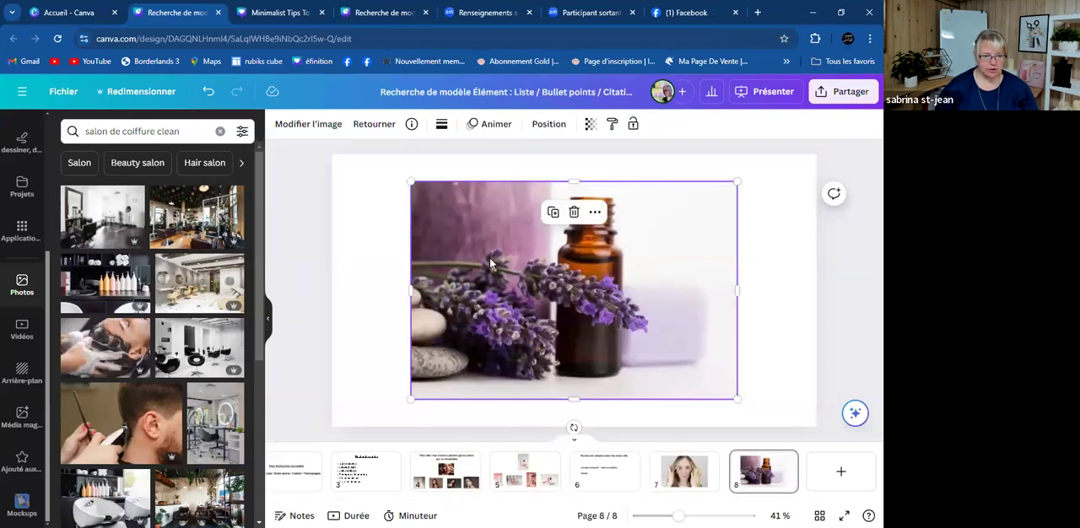
pyautogui.press('Delete')
pyautogui.scroll(-1, 179, 305)
pyautogui.scroll(-2, 179, 305)
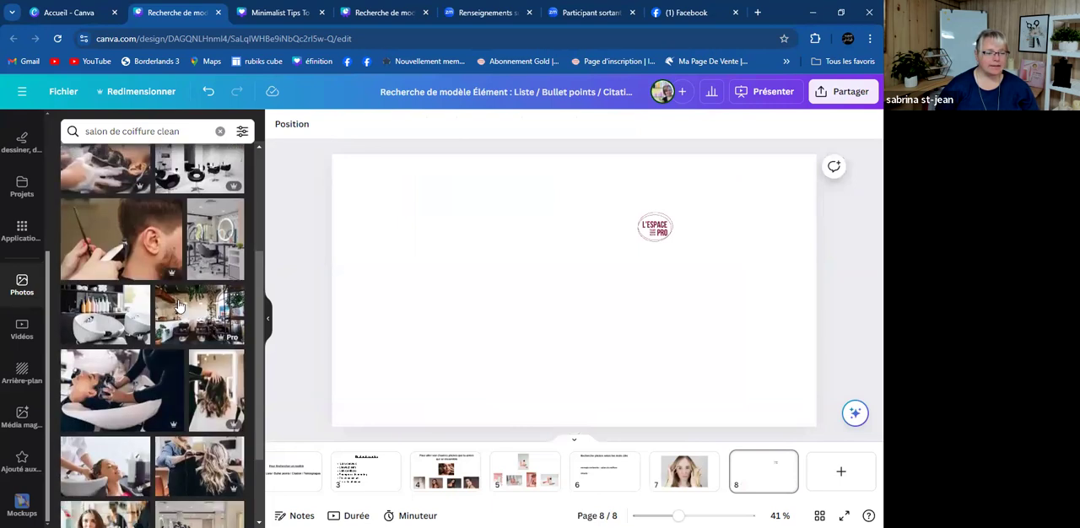
# - Search the photo library for "salon de coiffure gold"
pyautogui.scroll(-3, 179, 305)
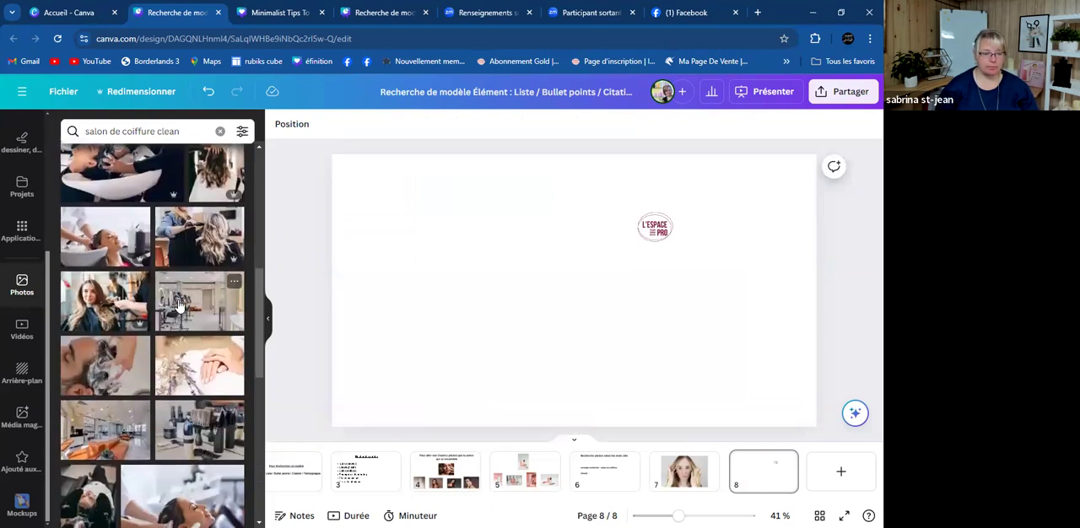
pyautogui.click(181, 130)
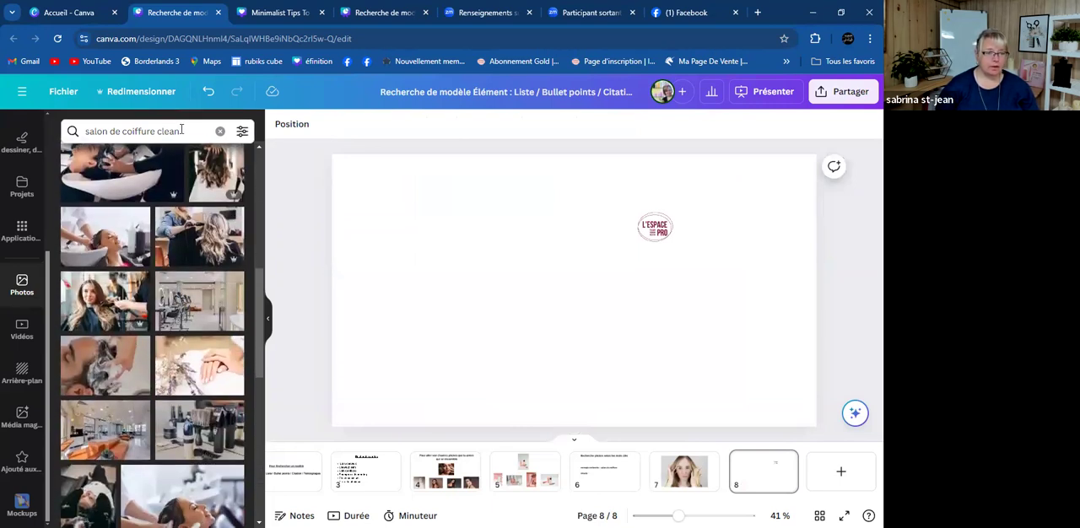
pyautogui.press('BackSpace')
pyautogui.press('BackSpace')
pyautogui.write('gold')
pyautogui.press('Return')
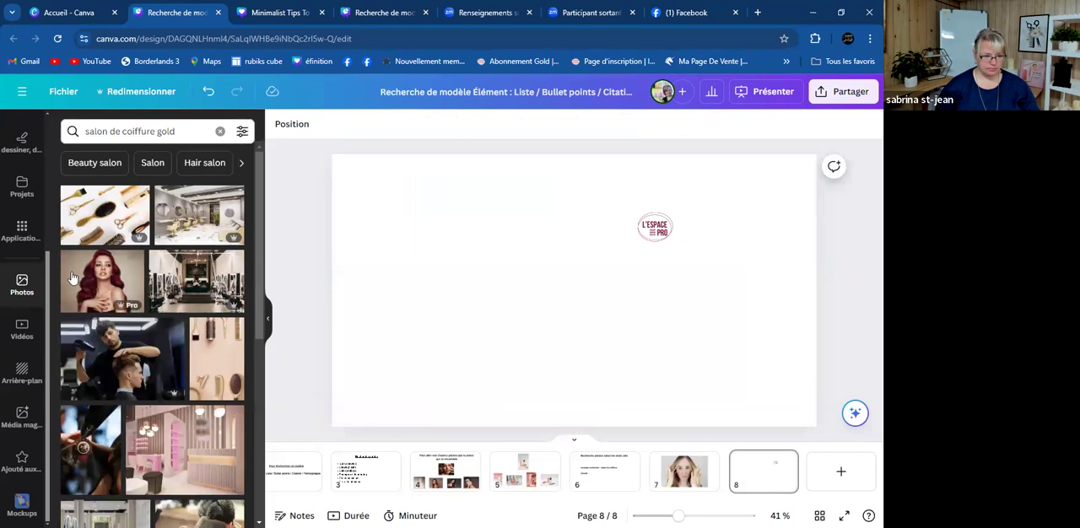
# - Try the vertical photo of gold tools on beige, delete it, and set the gold hairbrush and scissors photo as page 8's background
pyautogui.click(220, 361)
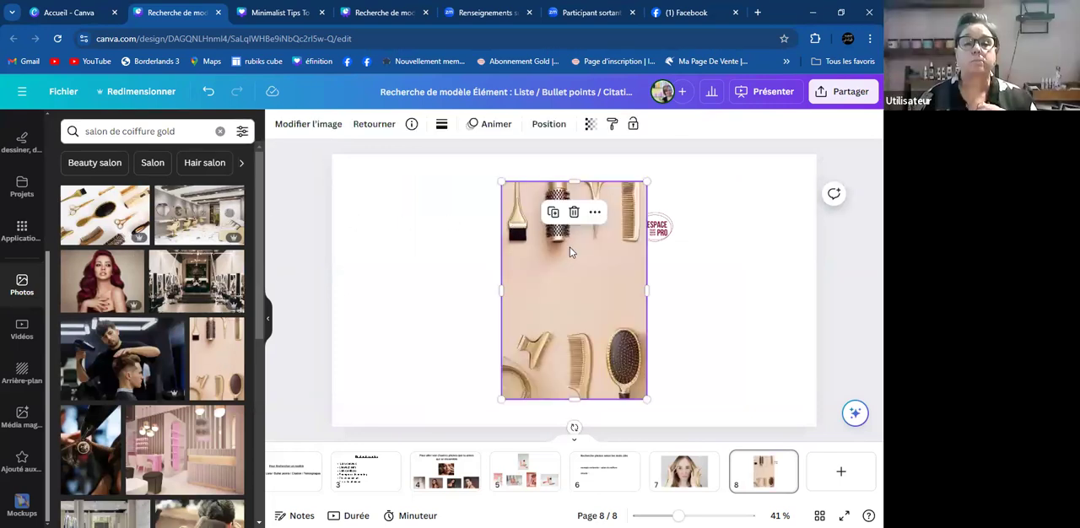
pyautogui.press('Delete')
pyautogui.click(91, 226)
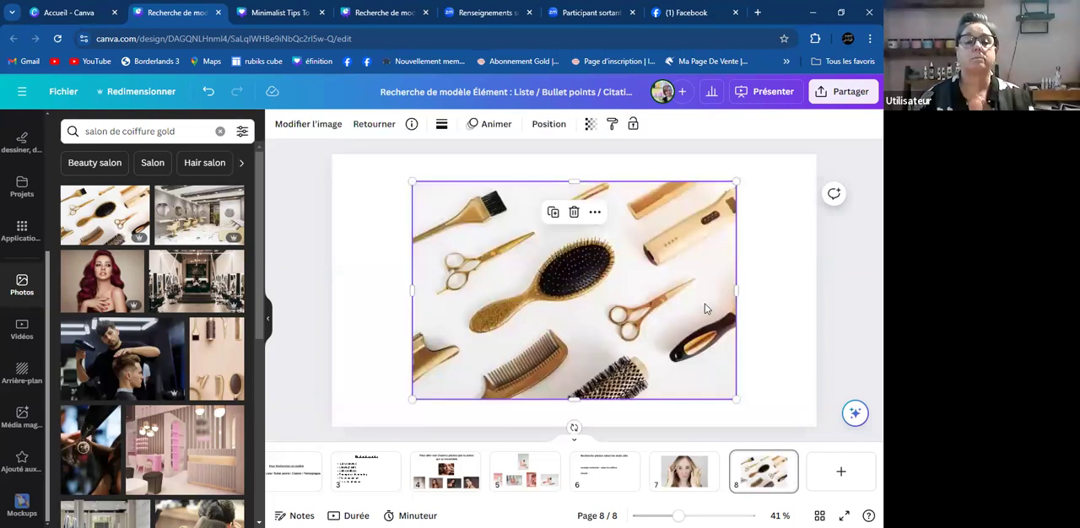
pyautogui.rightClick(561, 289)
pyautogui.click(637, 481)
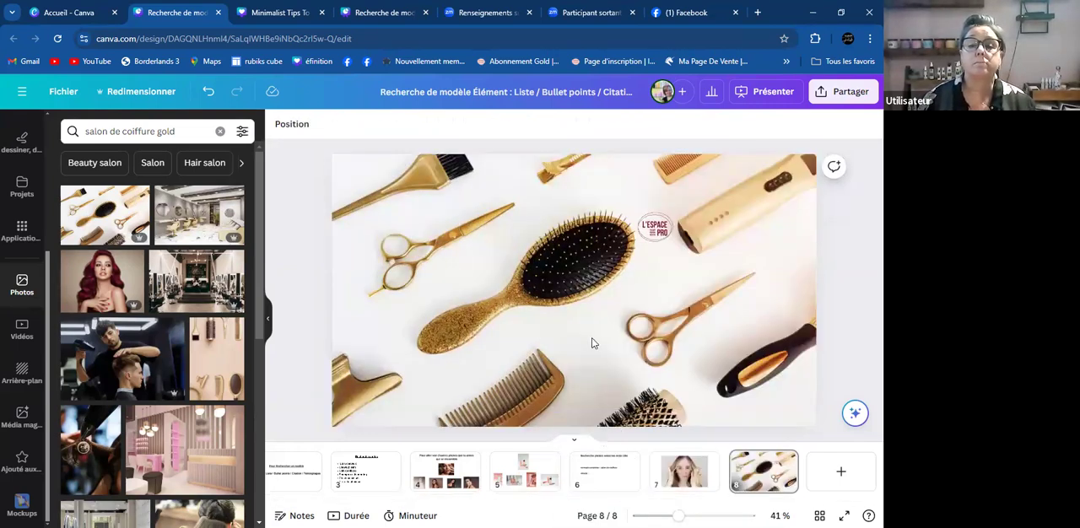
# - Browse the gold salon photos and change the photo search to "salon de coiffure minimalist"
pyautogui.scroll(-5, 125, 353)
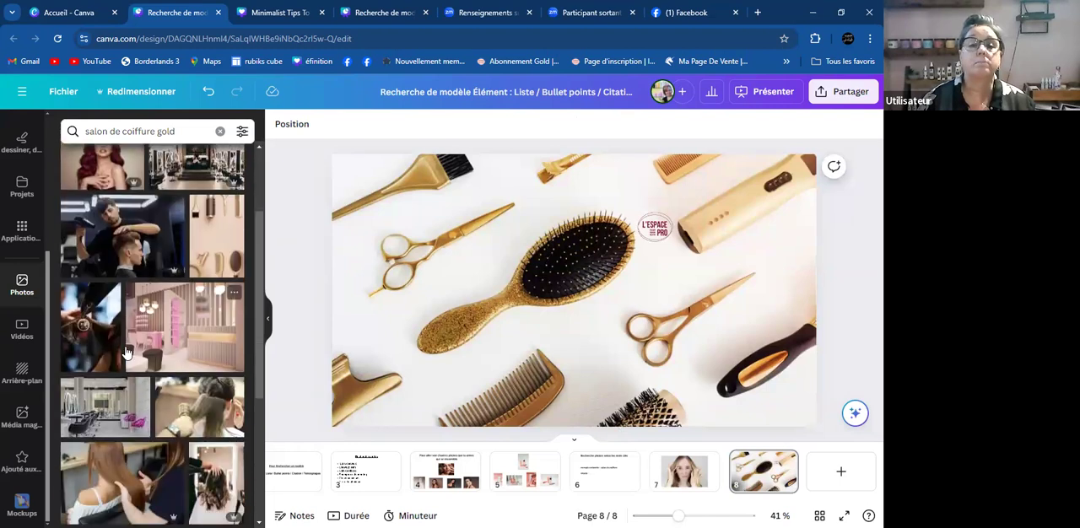
pyautogui.scroll(-3, 125, 352)
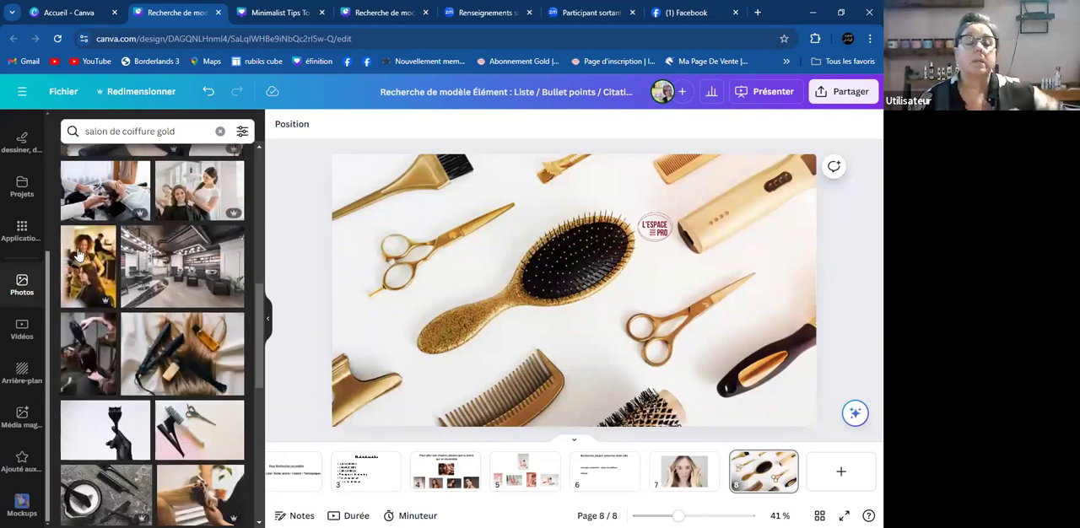
pyautogui.scroll(-3, 169, 278)
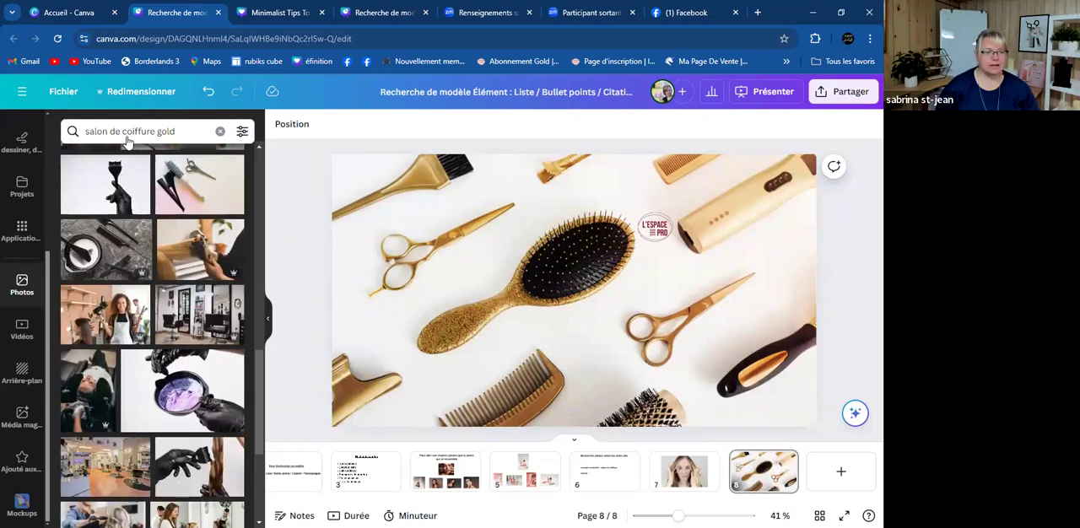
pyautogui.click(198, 129)
pyautogui.press('BackSpace')
pyautogui.press('BackSpace')
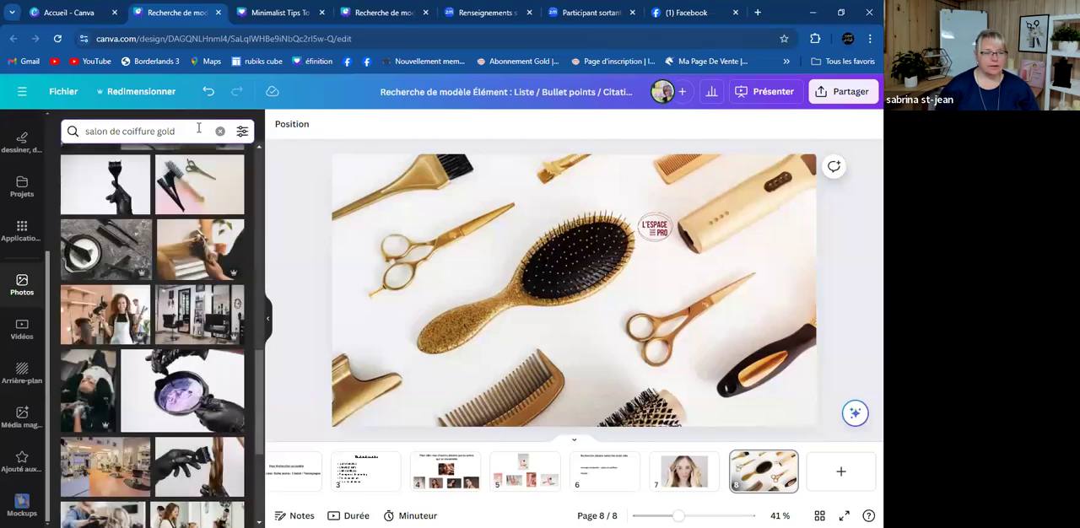
pyautogui.press('BackSpace')
pyautogui.press('BackSpace')
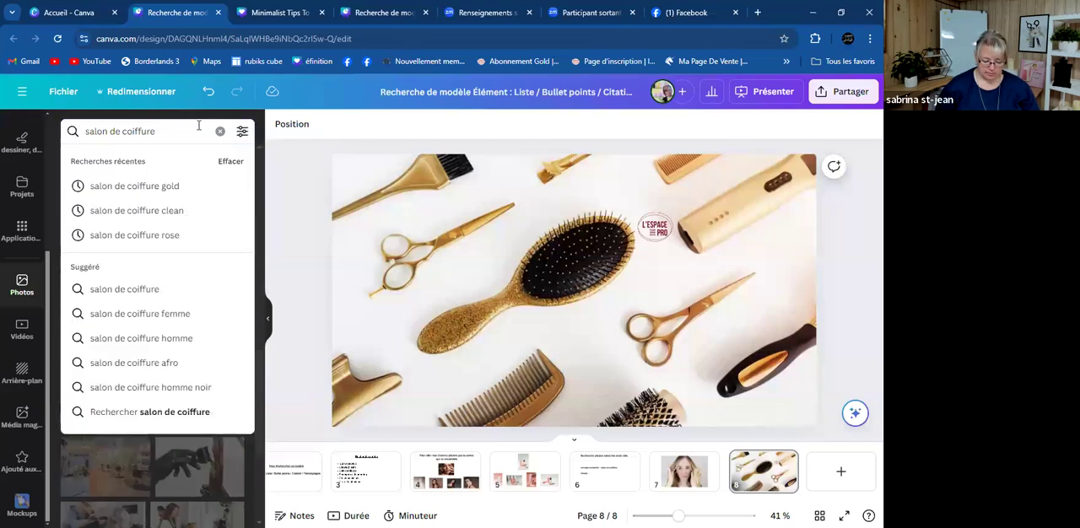
pyautogui.write('minima')
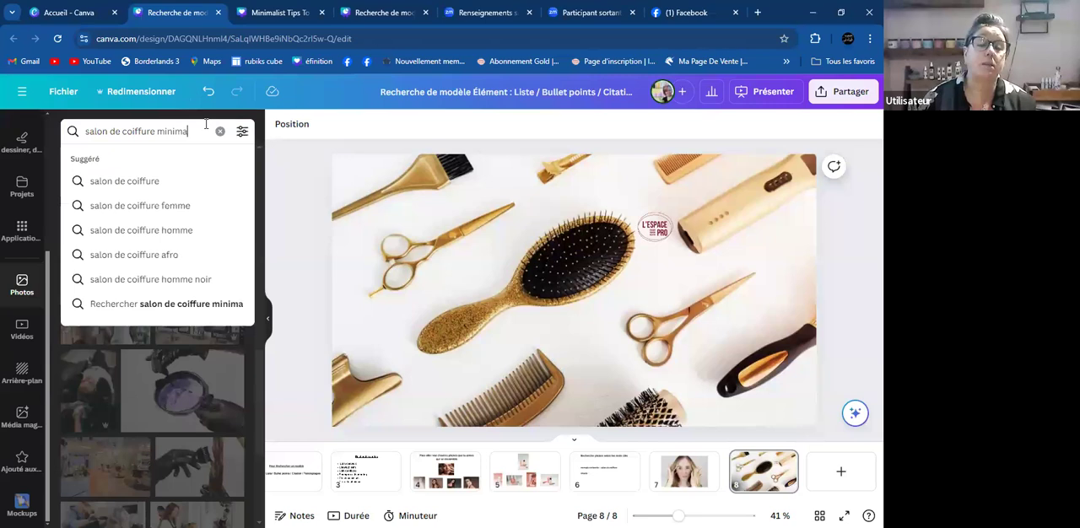
pyautogui.write('list')
pyautogui.press('Return')
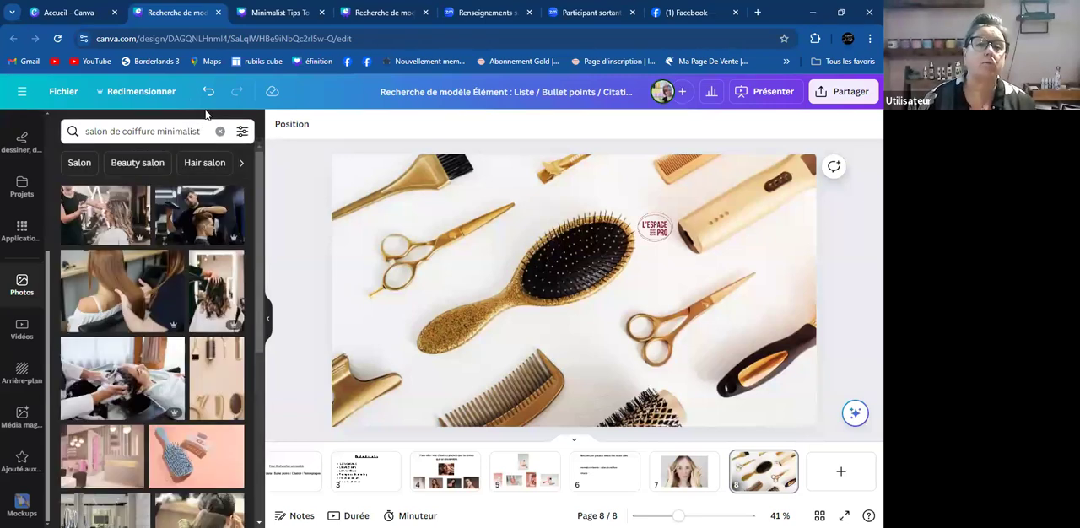
# - Search the photo library for "soin capillaire gold"
pyautogui.click(200, 131)
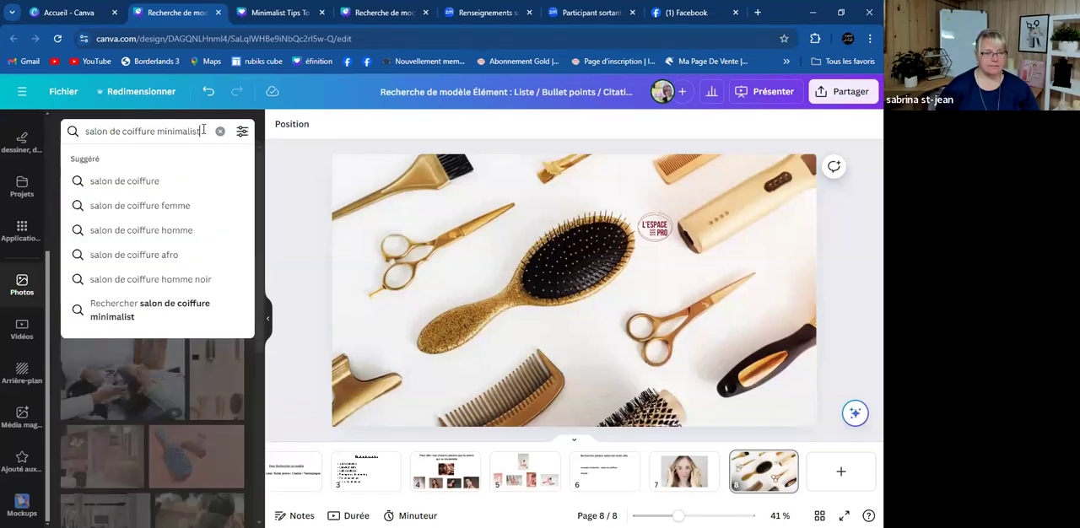
pyautogui.press('BackSpace')
pyautogui.press('BackSpace')
pyautogui.press('BackSpace')
pyautogui.press('BackSpace')
pyautogui.press('BackSpace')
pyautogui.press('BackSpace')
pyautogui.press('BackSpace')
pyautogui.press('BackSpace')
pyautogui.press('BackSpace')
pyautogui.press('BackSpace')
pyautogui.press('BackSpace')
pyautogui.press('BackSpace')
pyautogui.press('BackSpace')
pyautogui.press('BackSpace')
pyautogui.press('BackSpace')
pyautogui.write('soin capilla')
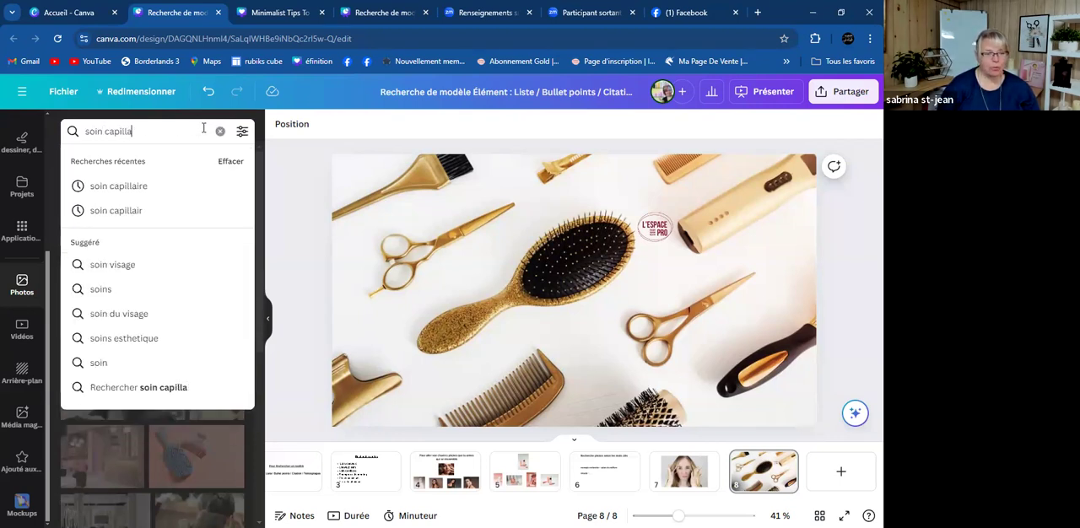
pyautogui.write('ire ')
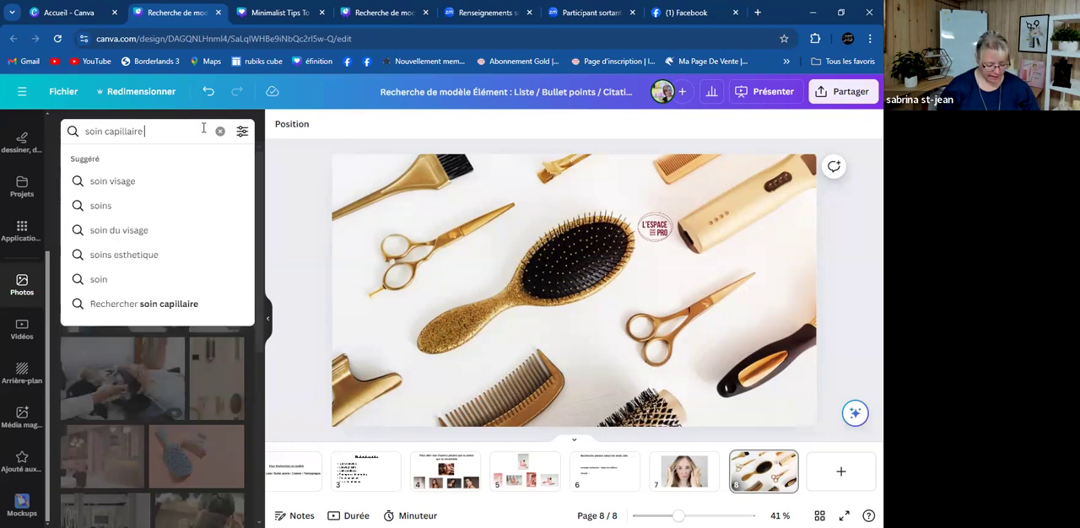
pyautogui.write('gold')
pyautogui.press('Return')
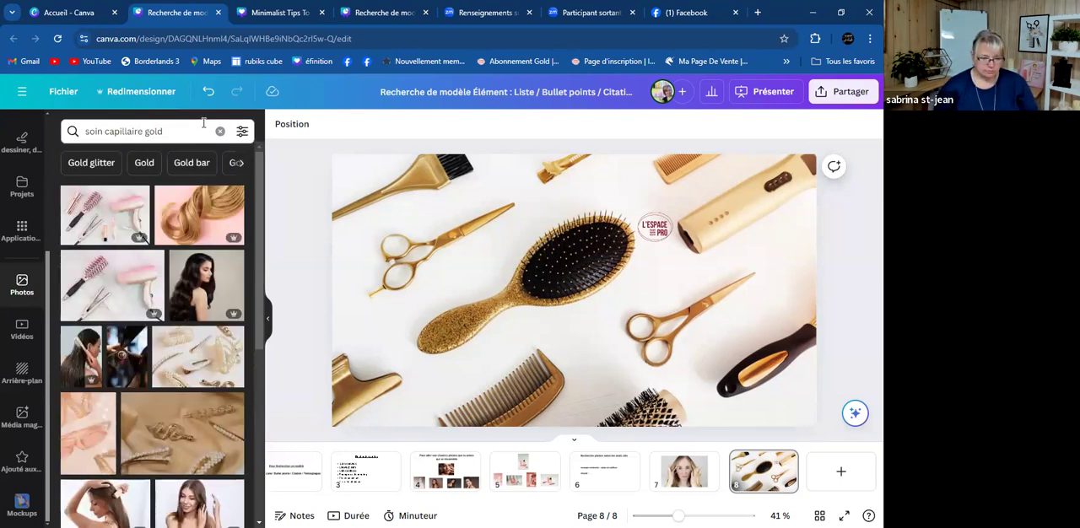
# - Try the photo of blonde curls on pink on page 8 and delete it
pyautogui.click(190, 223)
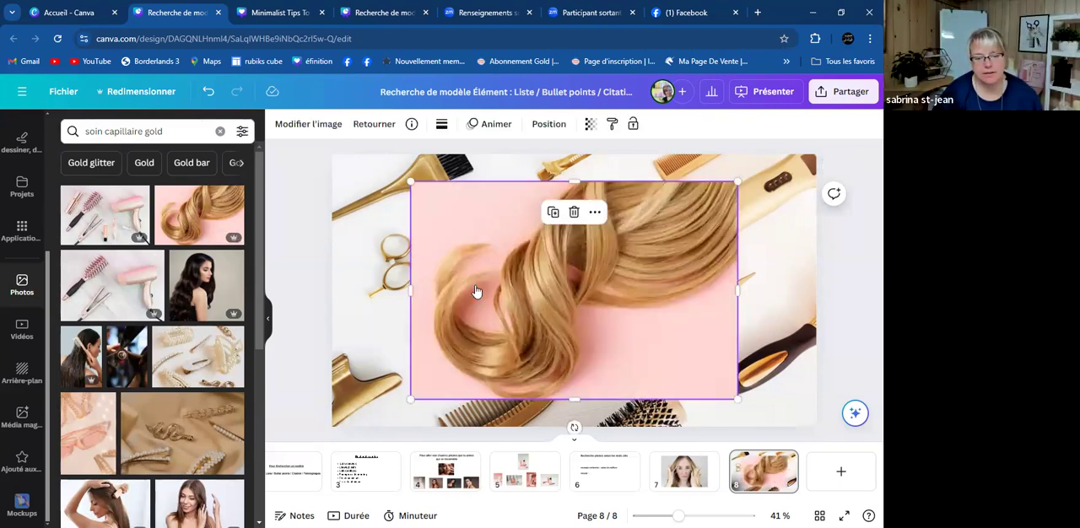
pyautogui.rightClick(475, 284)
pyautogui.moveTo(477, 289)
pyautogui.press('Delete')
# - Delete the gold hairbrush and scissors background from page 8, keeping only the logo
pyautogui.click(438, 269)
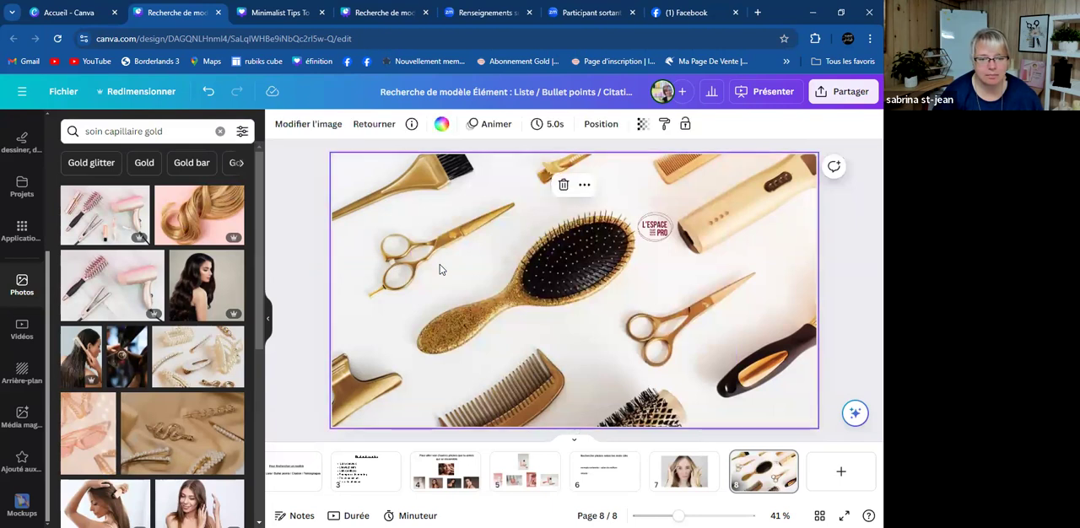
pyautogui.rightClick(441, 266)
pyautogui.click(419, 258)
pyautogui.press('Delete')
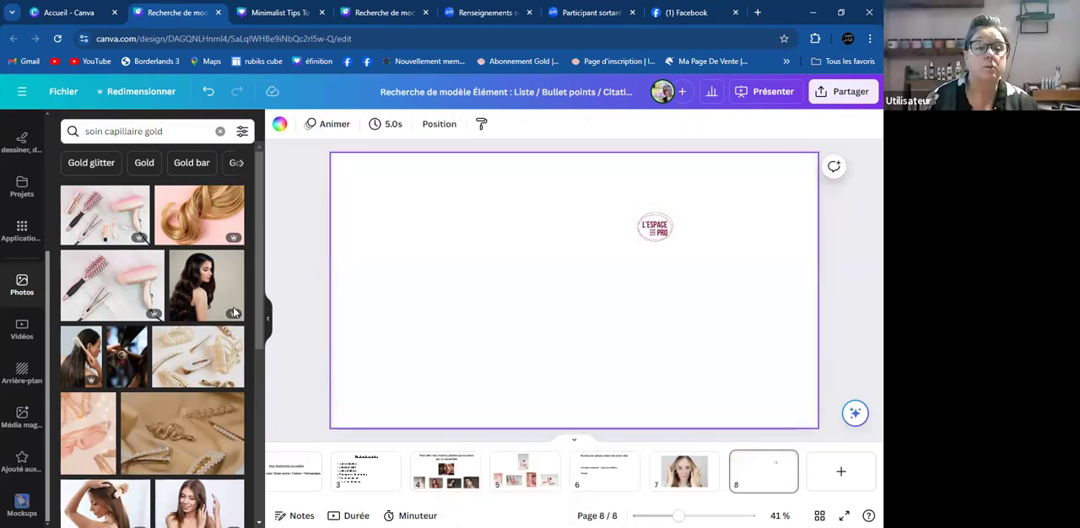
# - Add the photo of the pink hair dryer, round brush and straightener to page 8
pyautogui.click(105, 215)
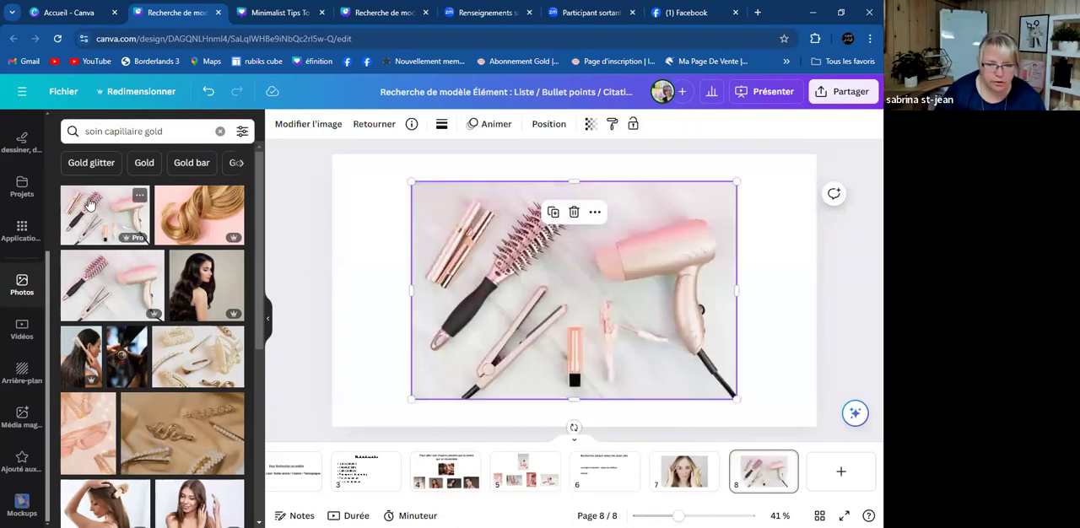
pyautogui.scroll(-4, 94, 338)
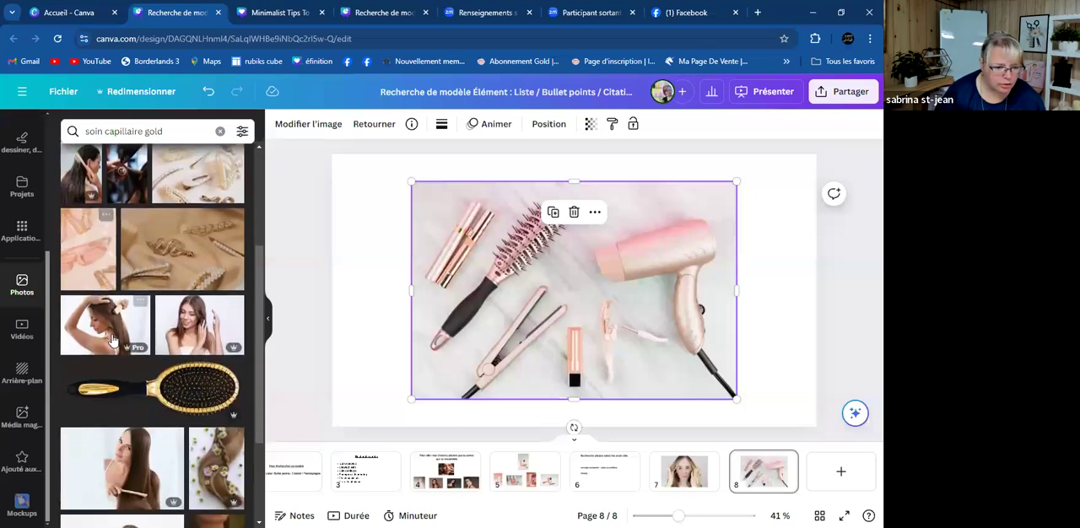
pyautogui.scroll(-5, 154, 403)
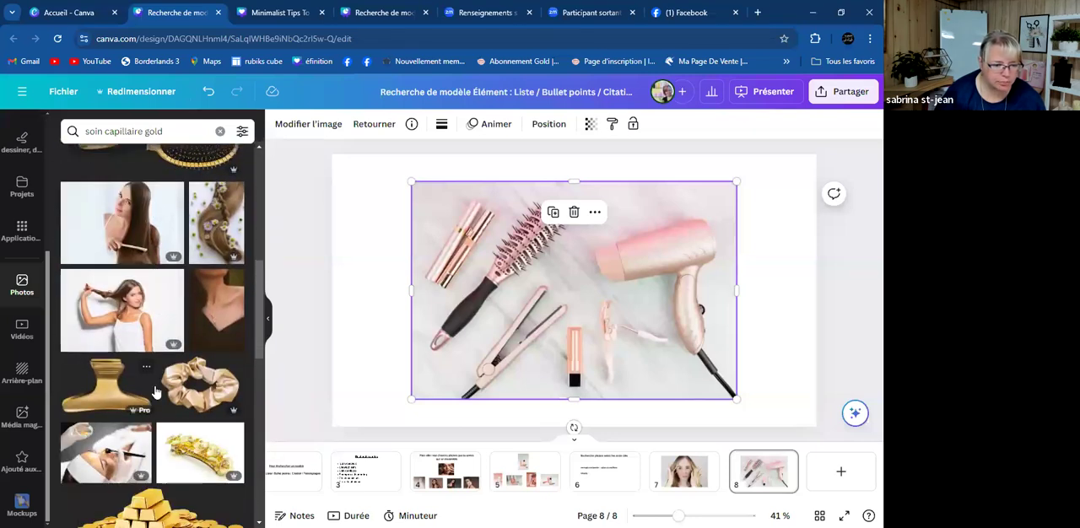
pyautogui.scroll(-1, 154, 393)
pyautogui.moveTo(135, 375); pyautogui.dragTo(97, 312)
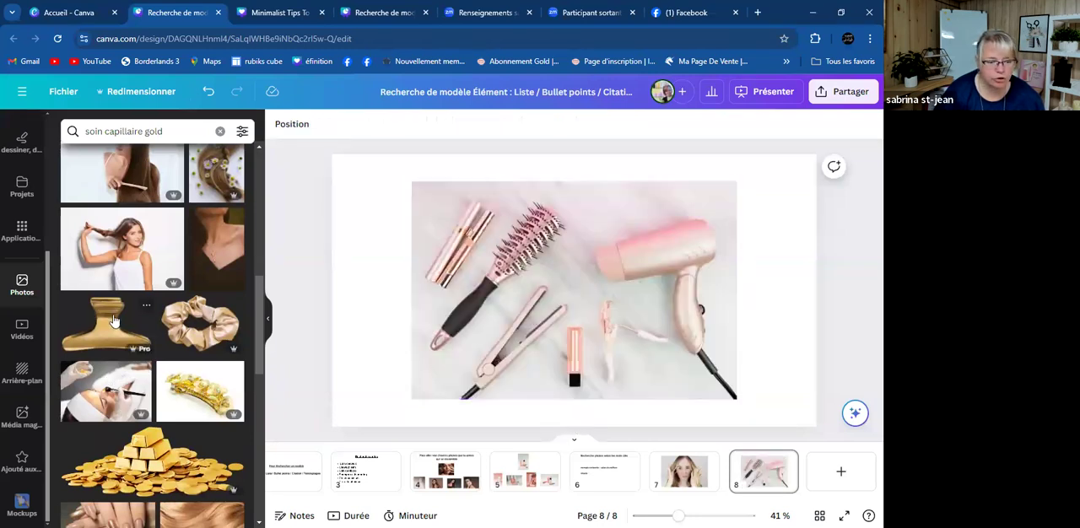
# - Try the photos of the gold-painted woman and the golden woman in profile on page 8, deleting each one
pyautogui.scroll(-3, 115, 312)
pyautogui.scroll(-2, 116, 312)
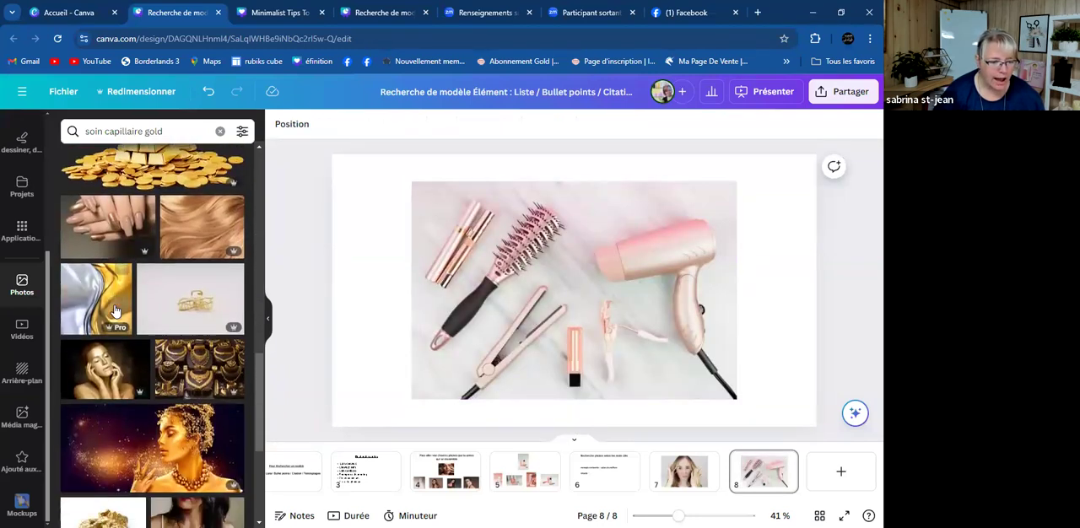
pyautogui.scroll(-3, 116, 309)
pyautogui.click(103, 249)
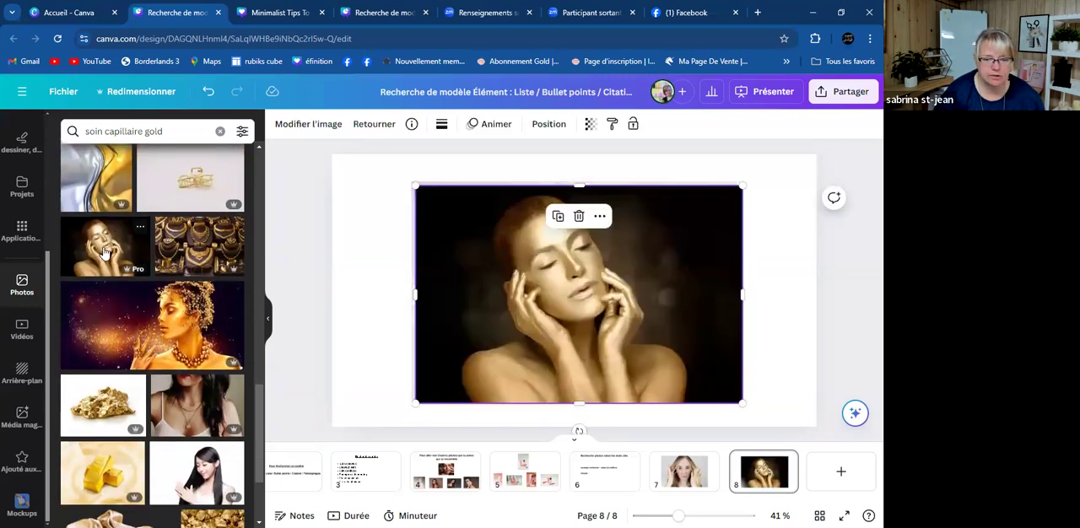
pyautogui.press('Delete')
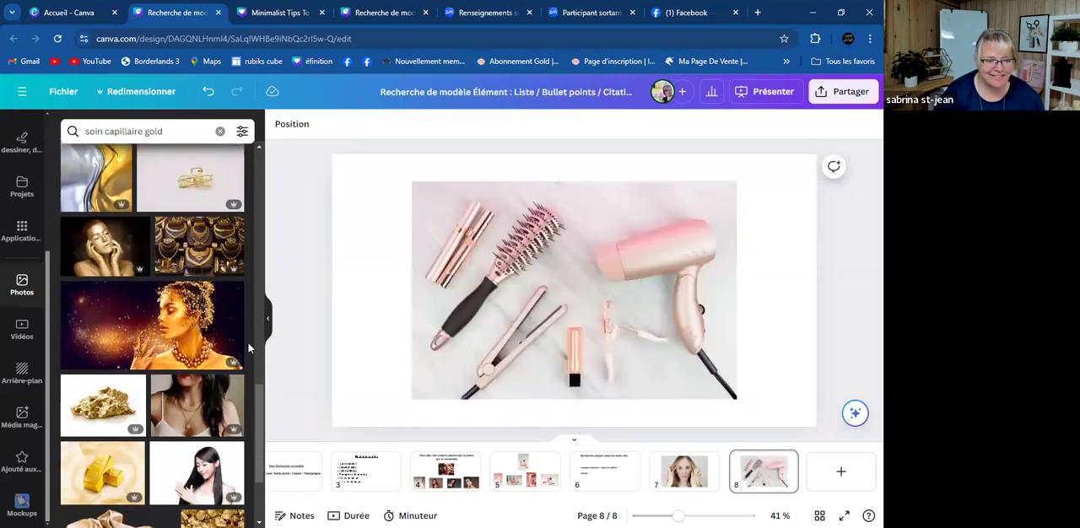
pyautogui.click(188, 340)
pyautogui.press('Delete')
# - Delete the pink hair dryer photo from page 8 and add the photo of the silver fork instead
pyautogui.click(639, 300)
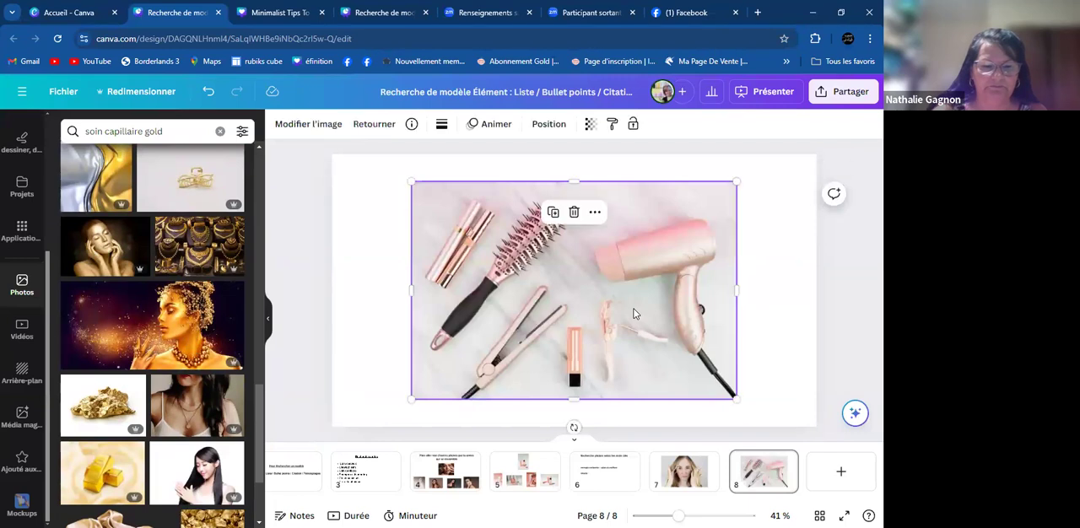
pyautogui.press('Delete')
pyautogui.scroll(-1, 152, 326)
pyautogui.scroll(-6, 151, 325)
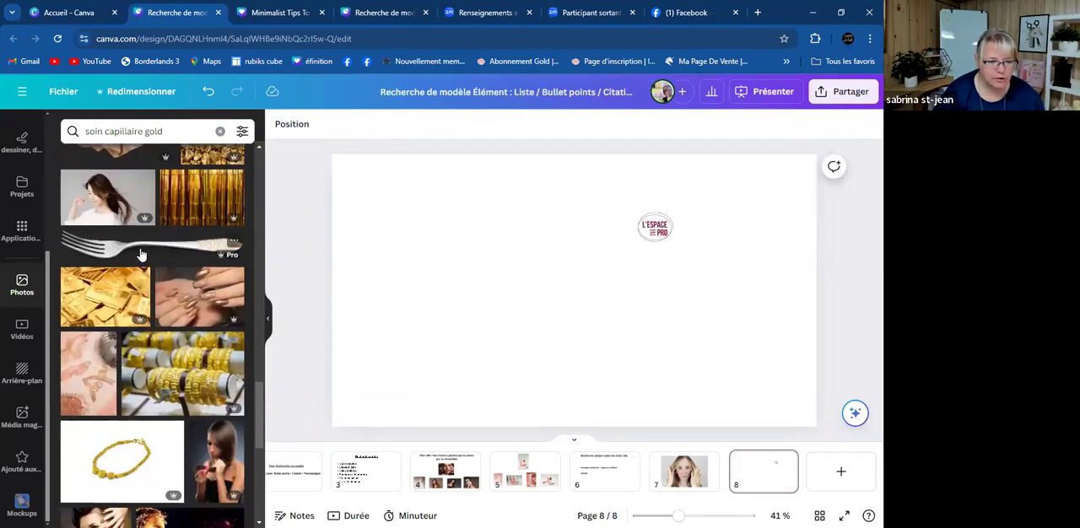
pyautogui.click(142, 255)
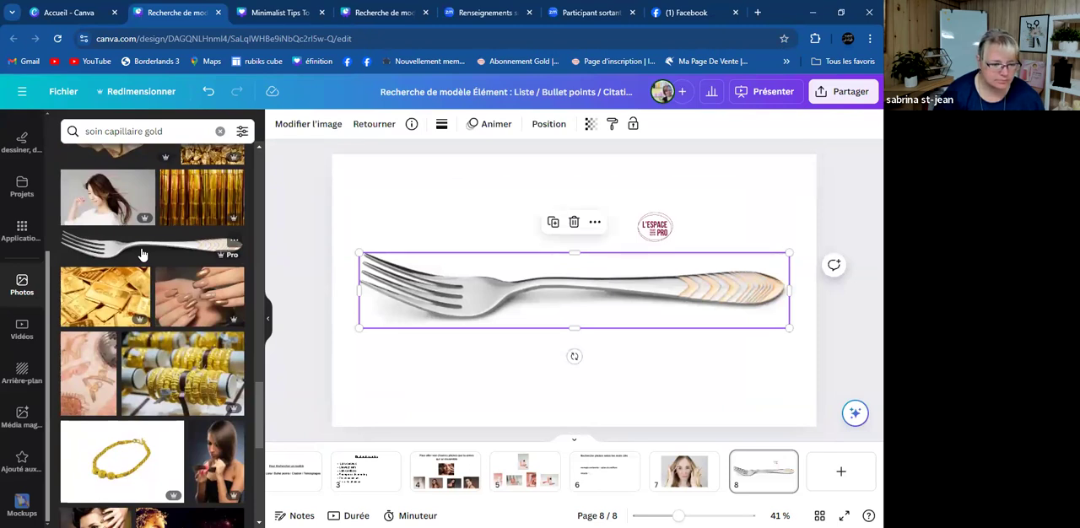
# - Add the photo of the dark-haired woman holding her hair ends to page 8 and delete the fork photo
pyautogui.scroll(-2, 198, 396)
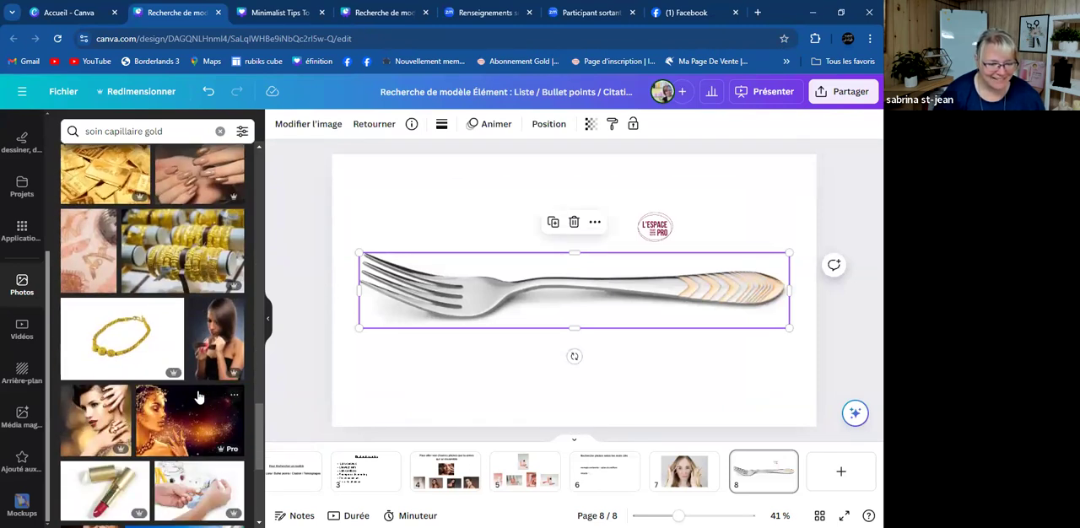
pyautogui.scroll(-1, 196, 390)
pyautogui.scroll(-2, 192, 385)
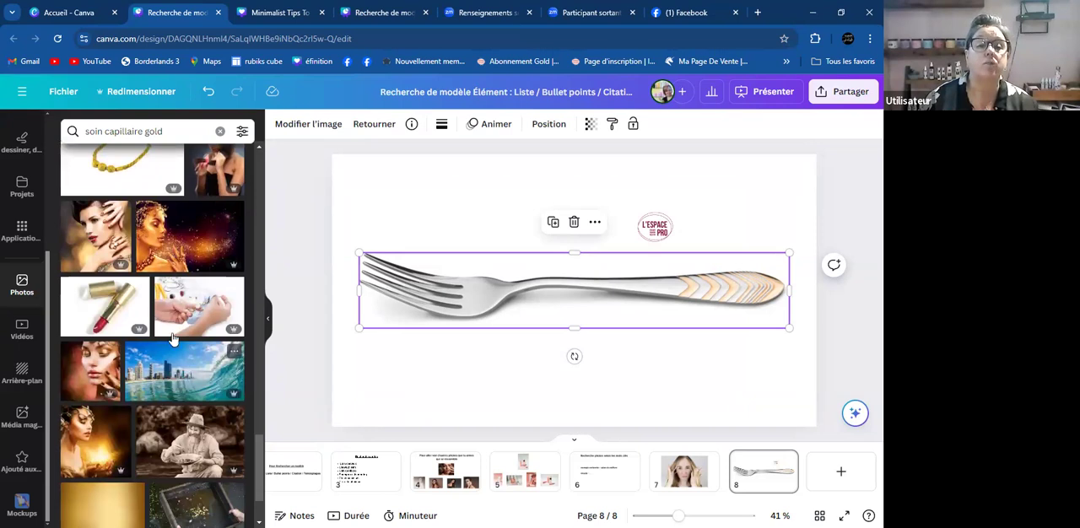
pyautogui.scroll(5, 116, 267)
pyautogui.scroll(1, 126, 287)
pyautogui.scroll(-1, 147, 320)
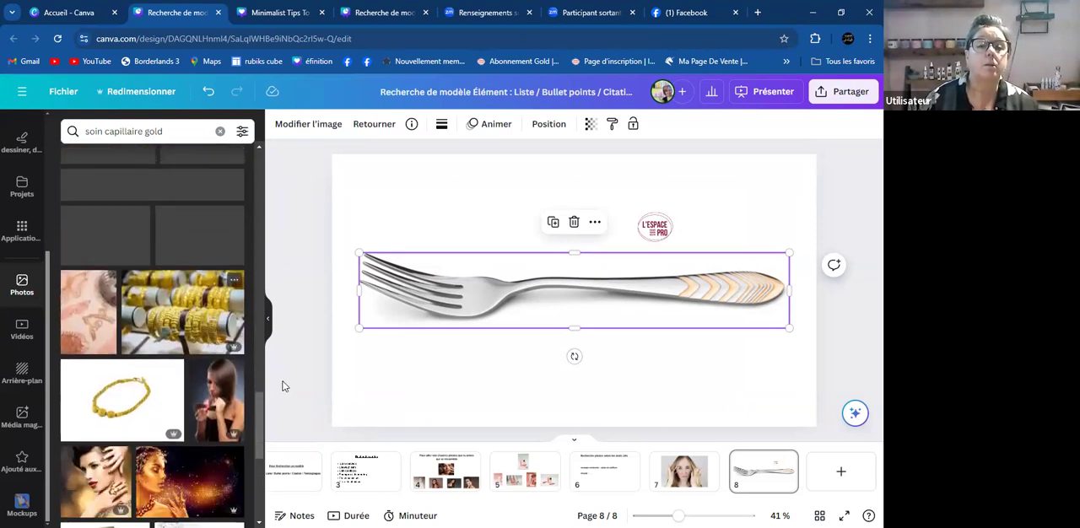
pyautogui.click(229, 396)
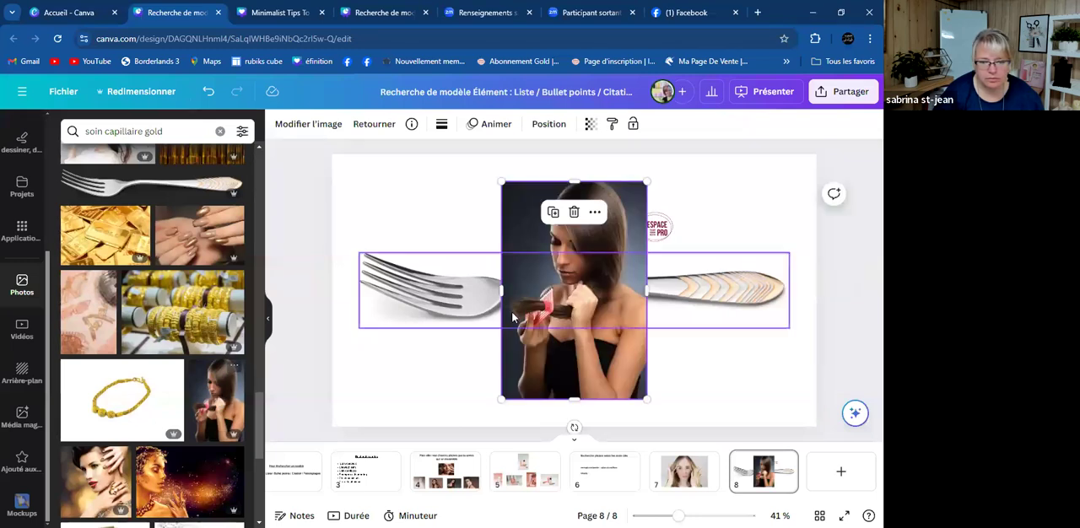
pyautogui.click(449, 290)
pyautogui.press('Delete')
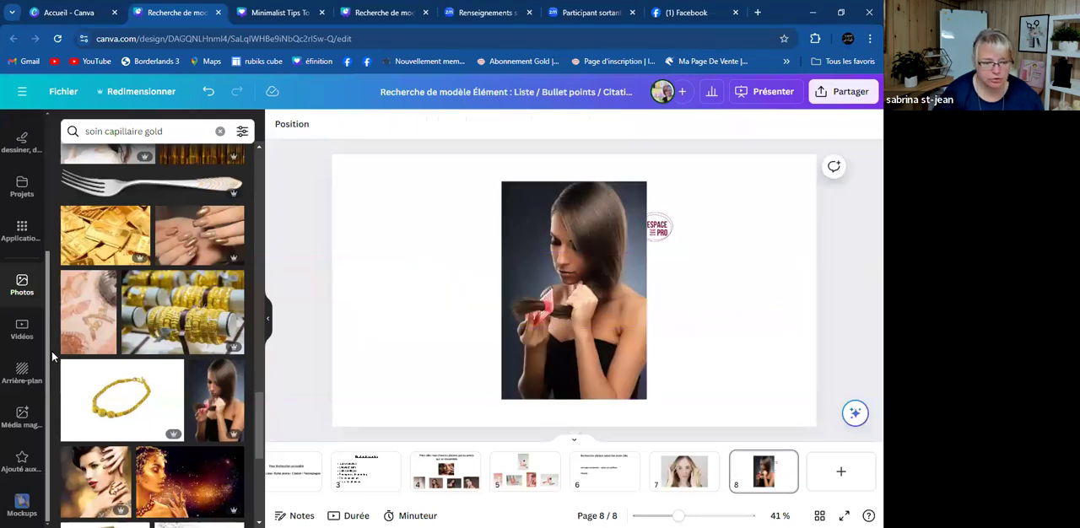
# - Search the photo library for "masque capillaire gold" in place of the current search term
pyautogui.scroll(-5, 152, 296)
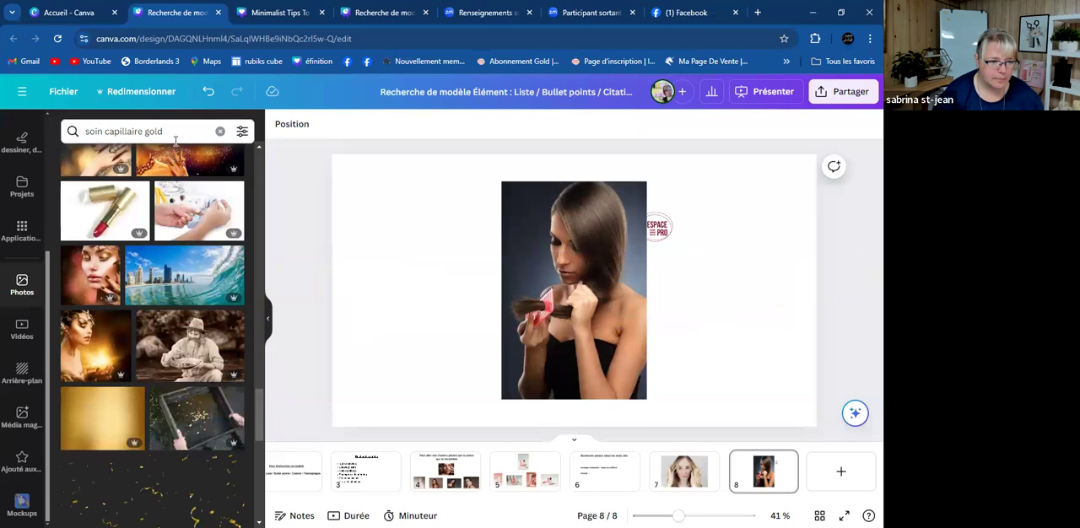
pyautogui.click(175, 138)
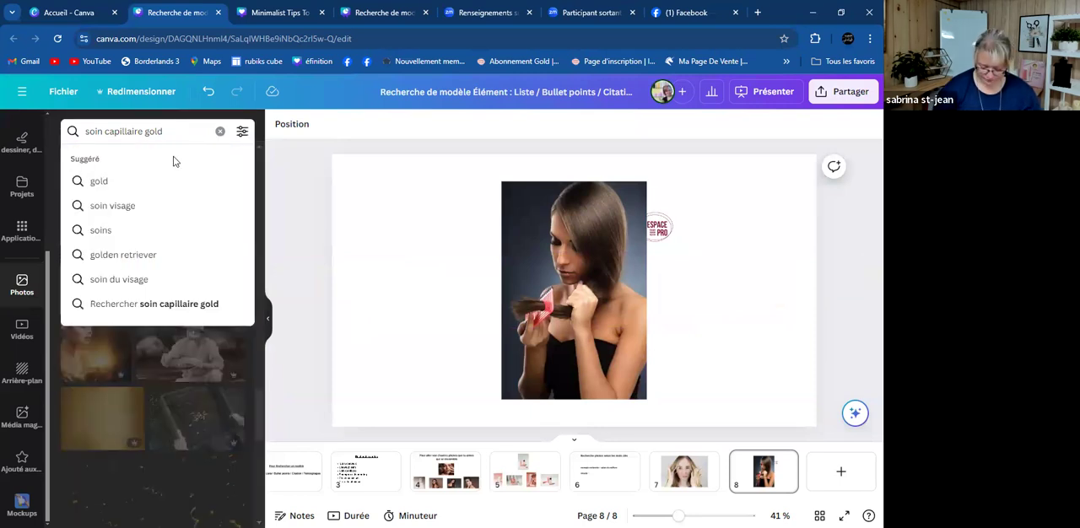
pyautogui.press('BackSpace')
pyautogui.press('BackSpace')
pyautogui.press('BackSpace')
pyautogui.press('BackSpace')
pyautogui.press('BackSpace')
pyautogui.press('BackSpace')
pyautogui.press('BackSpace')
pyautogui.press('BackSpace')
pyautogui.press('BackSpace')
pyautogui.press('BackSpace')
pyautogui.press('BackSpace')
pyautogui.press('BackSpace')
pyautogui.press('BackSpace')
pyautogui.press('BackSpace')
pyautogui.press('BackSpace')
pyautogui.press('BackSpace')
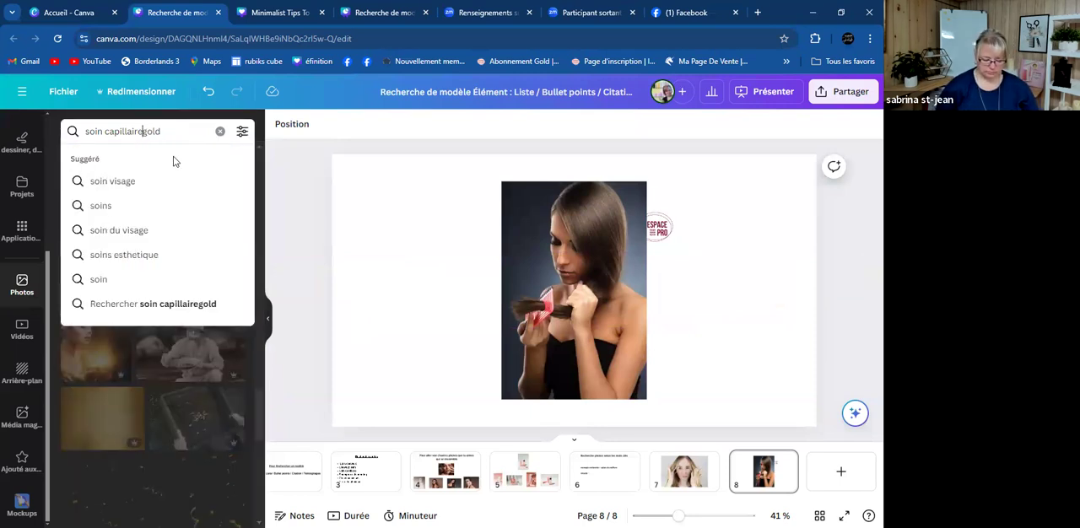
pyautogui.write('masqui')
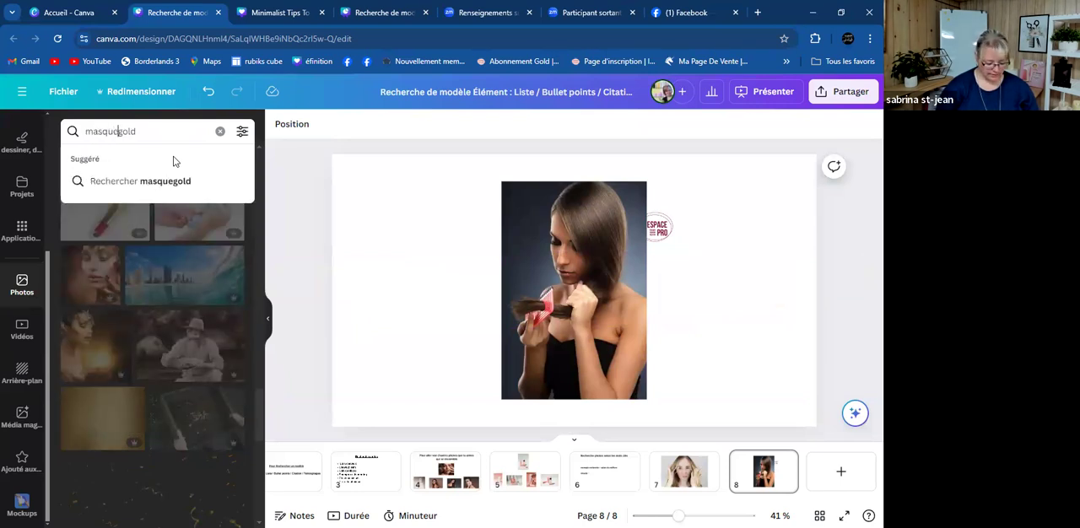
pyautogui.write(' capillaire')
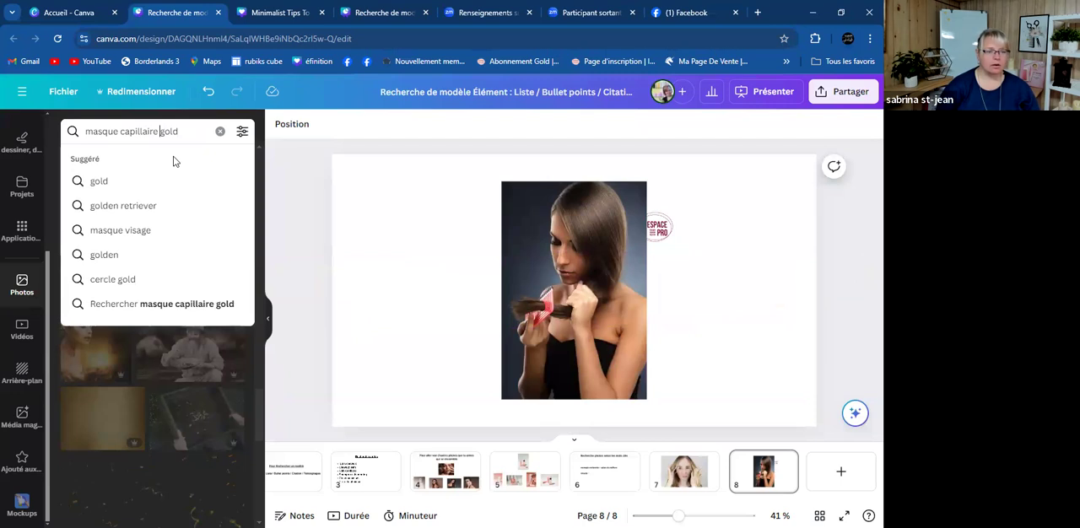
pyautogui.press('Return')
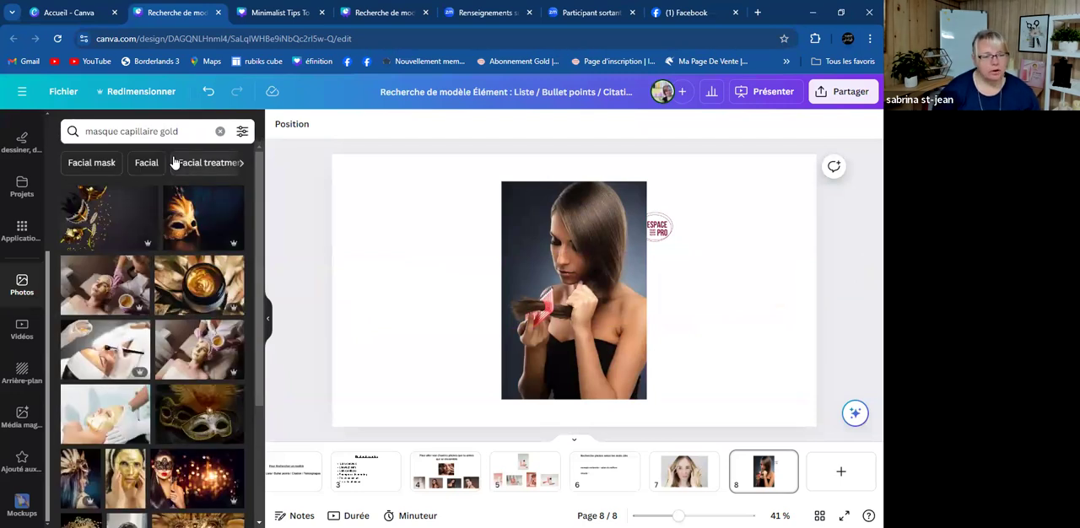
# - Set the photo of the jar of golden cream as page 8's background and delete the dark-haired woman's photo
pyautogui.moveTo(179, 275); pyautogui.dragTo(442, 272)
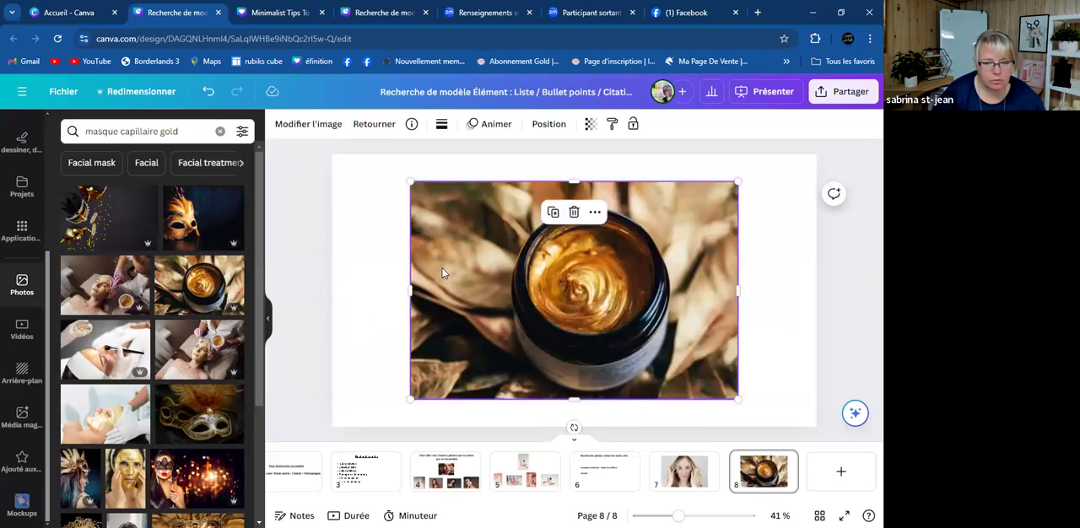
pyautogui.rightClick(466, 277)
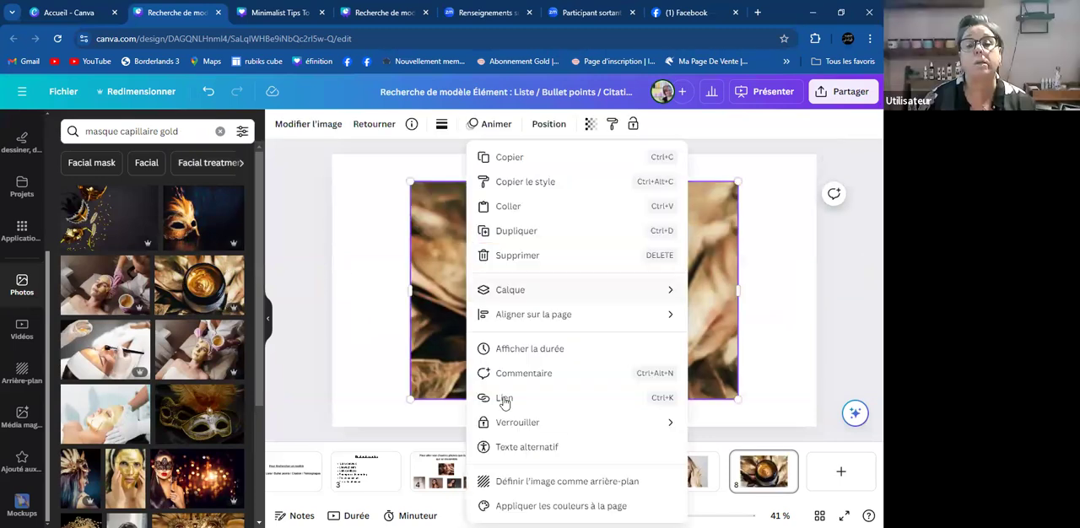
pyautogui.click(567, 480)
pyautogui.click(578, 295)
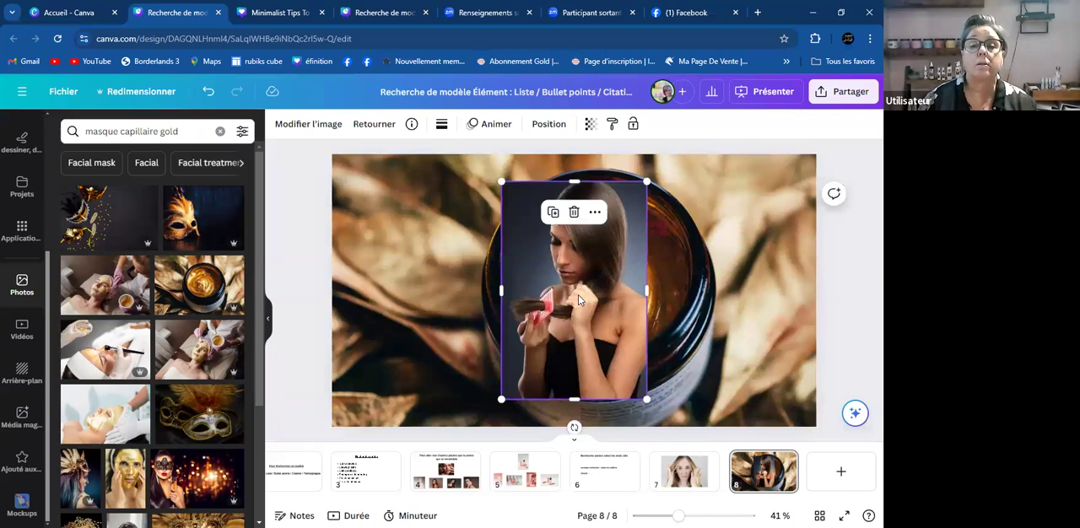
pyautogui.press('Delete')
# - Try the photo of the towel-wrapped woman applying a hair mask on page 8, deleting it again
pyautogui.scroll(-2, 165, 305)
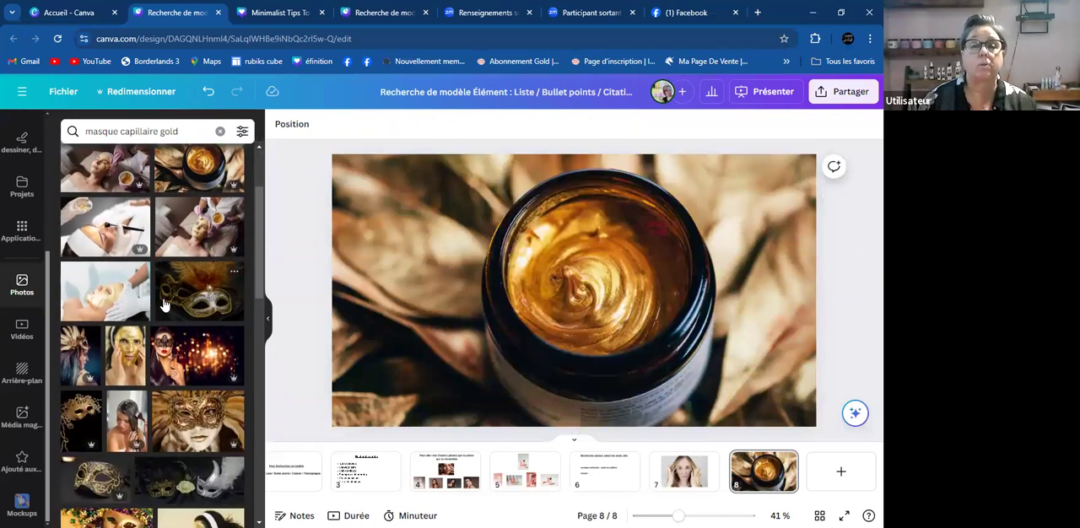
pyautogui.scroll(-6, 166, 306)
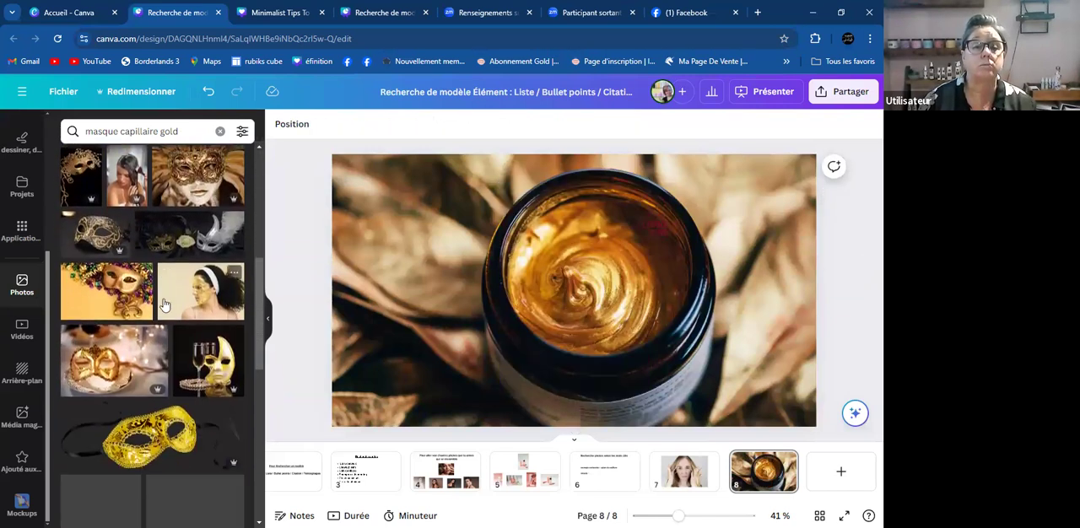
pyautogui.scroll(-5, 165, 306)
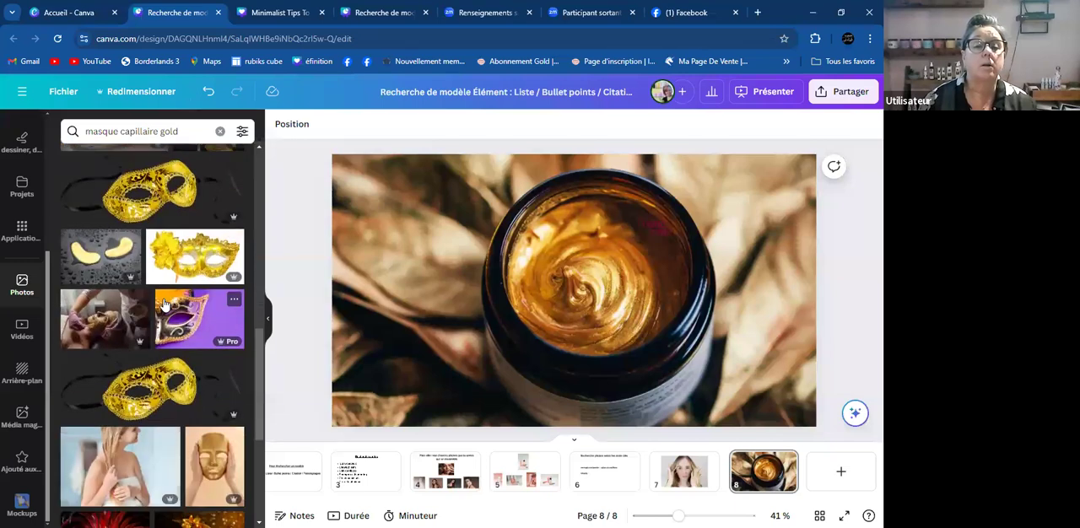
pyautogui.scroll(-2, 135, 253)
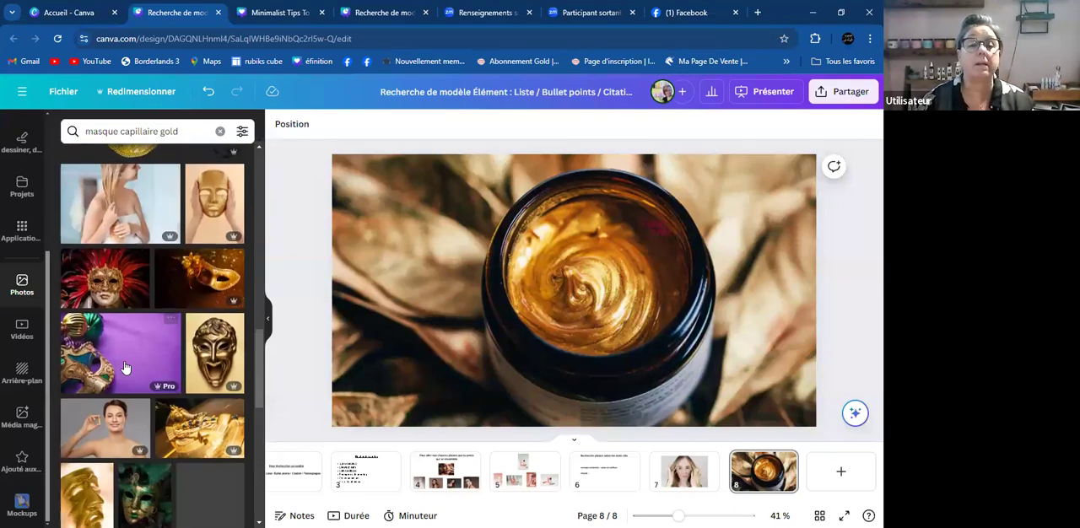
pyautogui.click(114, 200)
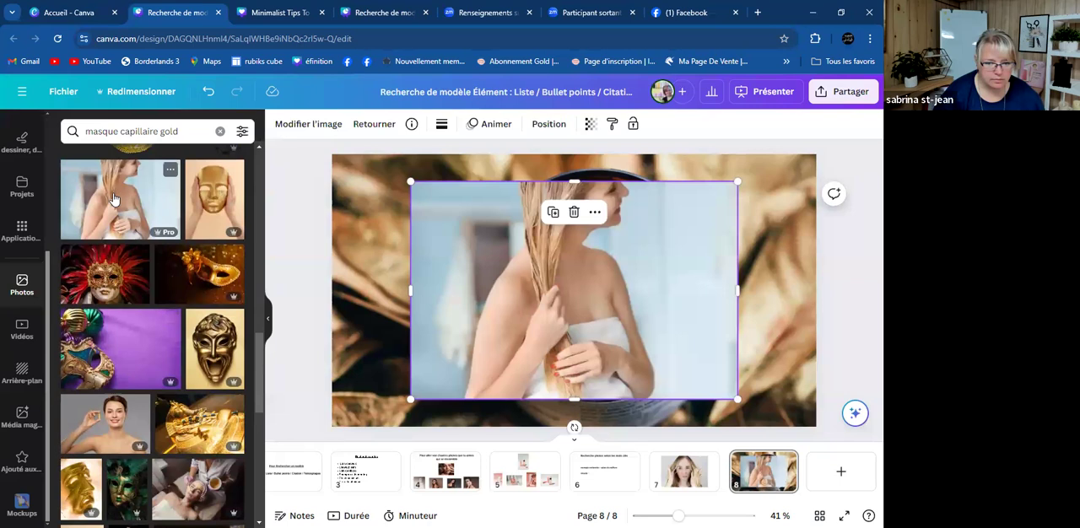
pyautogui.press('Delete')
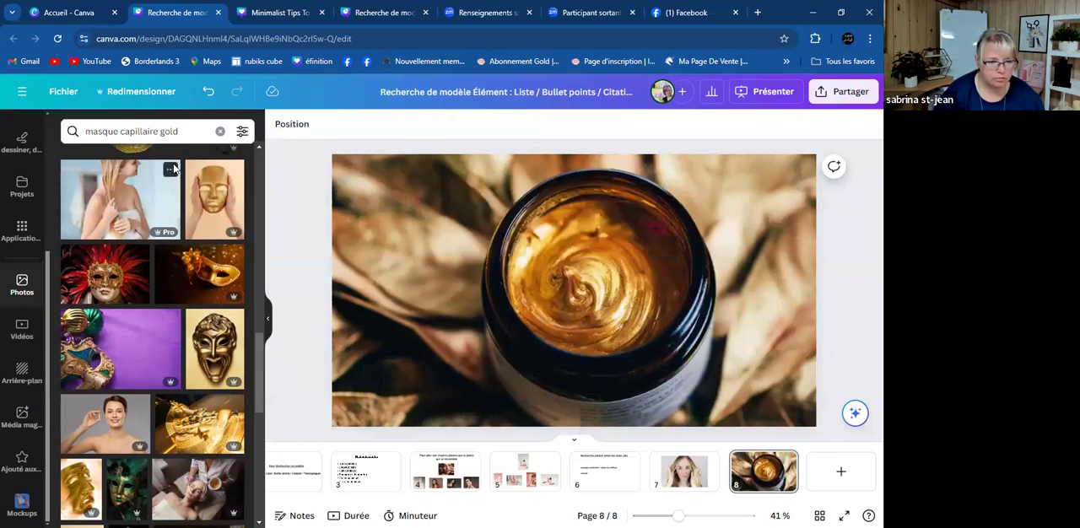
# - Add the photo of the woman applying a mask on her hair to the favourites
pyautogui.click(171, 169)
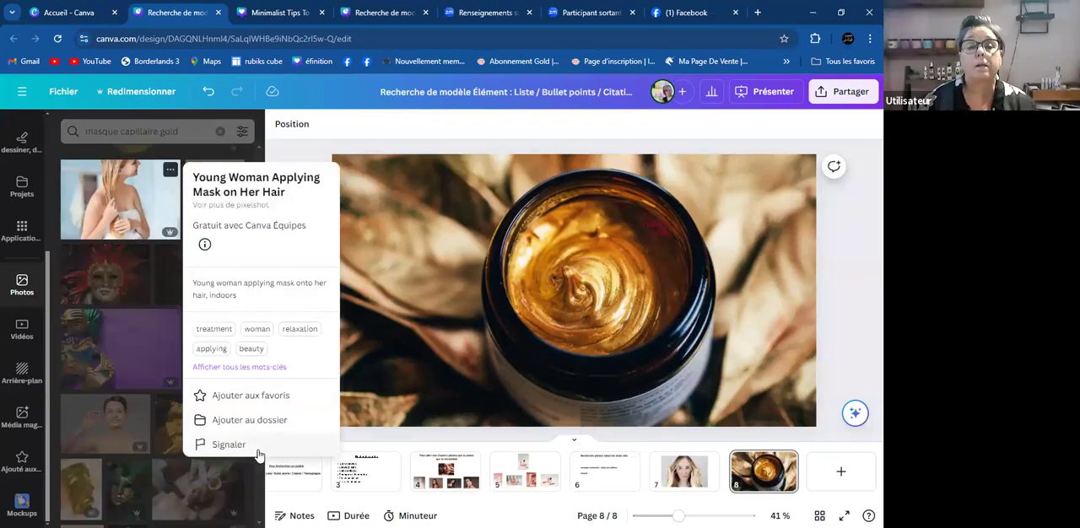
pyautogui.click(259, 396)
pyautogui.click(432, 340)
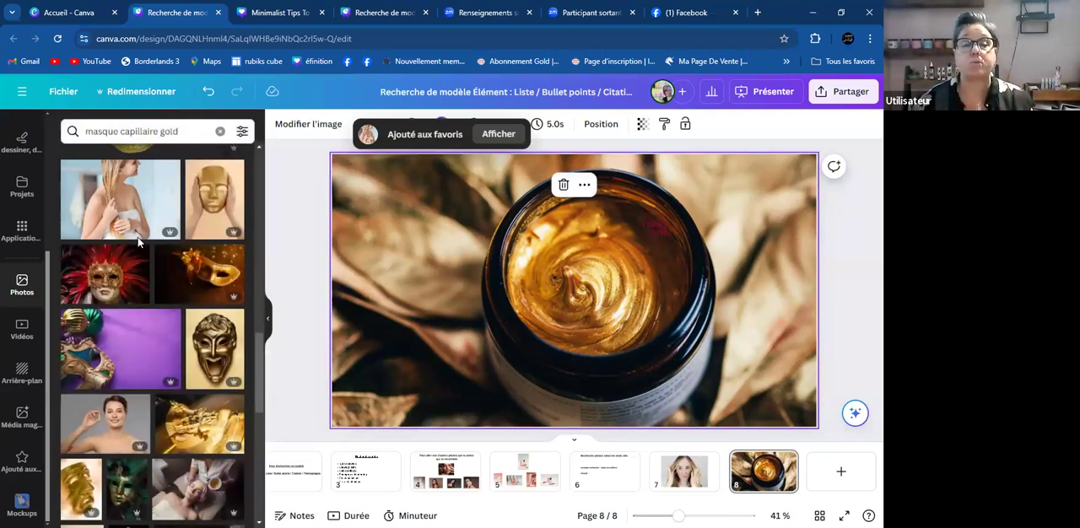
# - Add the hair-mask woman's photo to page 8, place it over the left half and enlarge it to the full page height
pyautogui.click(120, 199)
pyautogui.moveTo(605, 341); pyautogui.dragTo(471, 368)
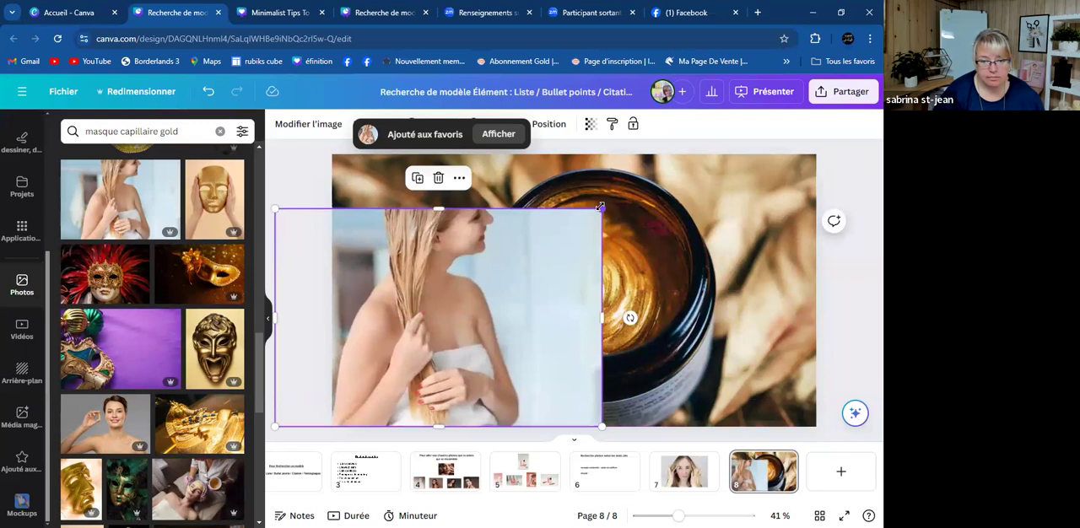
pyautogui.moveTo(600, 207); pyautogui.dragTo(574, 228)
pyautogui.moveTo(433, 292); pyautogui.dragTo(424, 221)
pyautogui.moveTo(557, 347); pyautogui.dragTo(629, 393)
pyautogui.moveTo(469, 342); pyautogui.dragTo(461, 378)
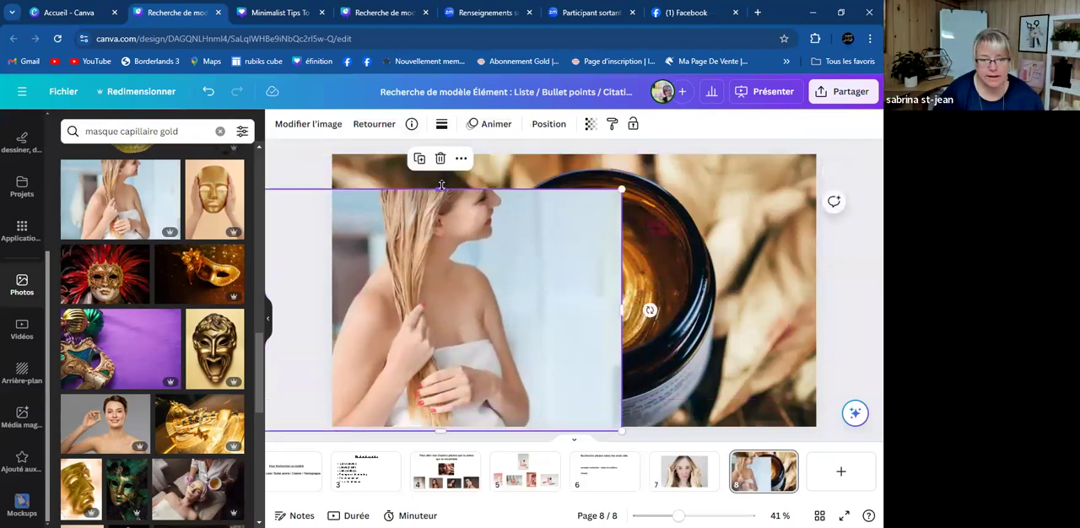
pyautogui.moveTo(438, 185); pyautogui.dragTo(437, 149)
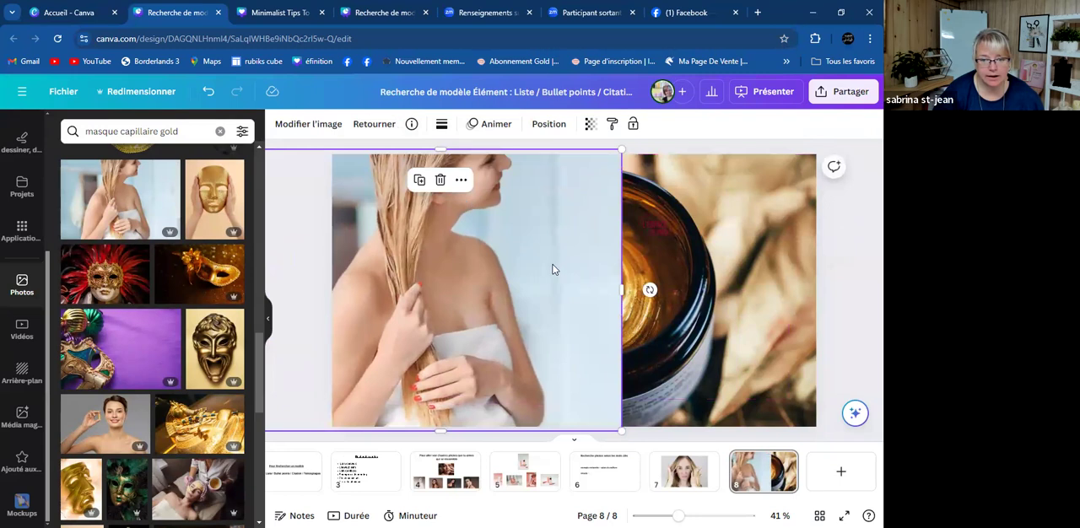
pyautogui.click(822, 347)
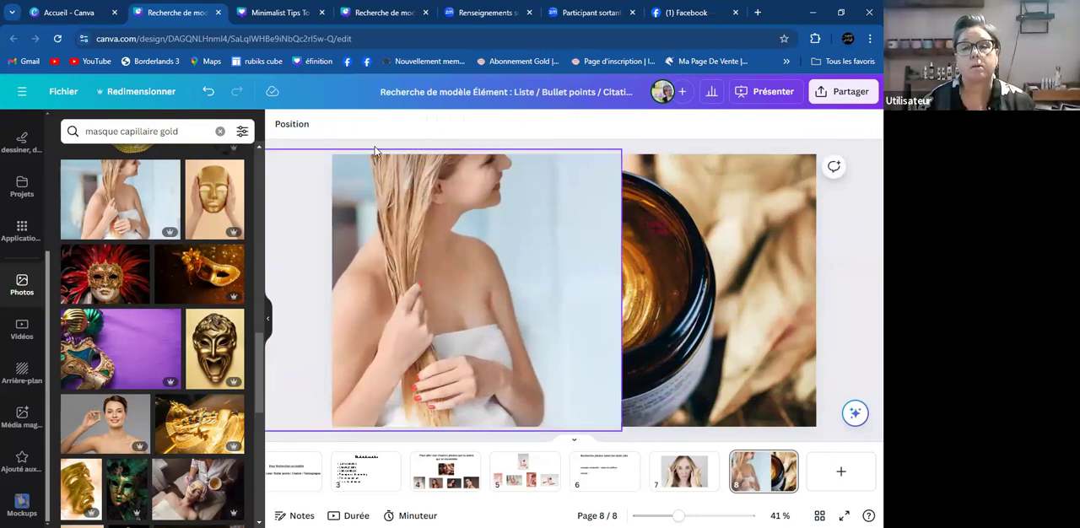
# - Remove the background from the hair-mask woman's photo and move the logo to the page's upper right, above the jar
pyautogui.moveTo(479, 219); pyautogui.dragTo(474, 220)
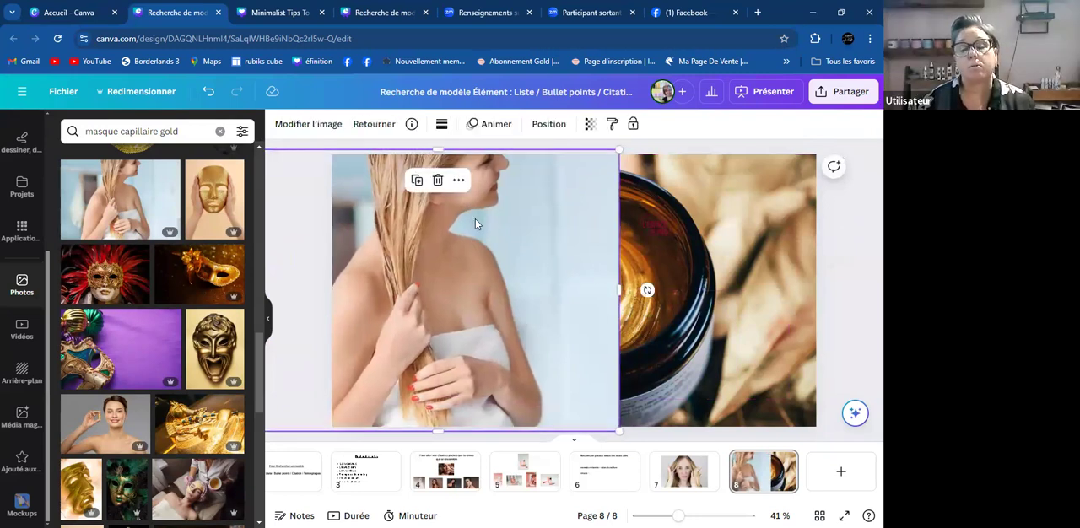
pyautogui.click(283, 127)
pyautogui.click(82, 209)
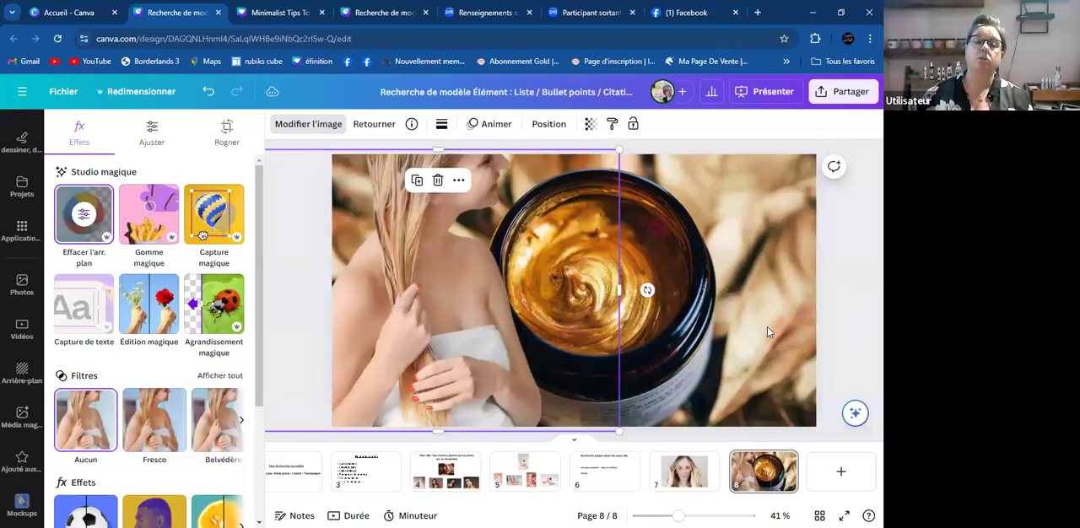
pyautogui.click(860, 341)
pyautogui.click(860, 341)
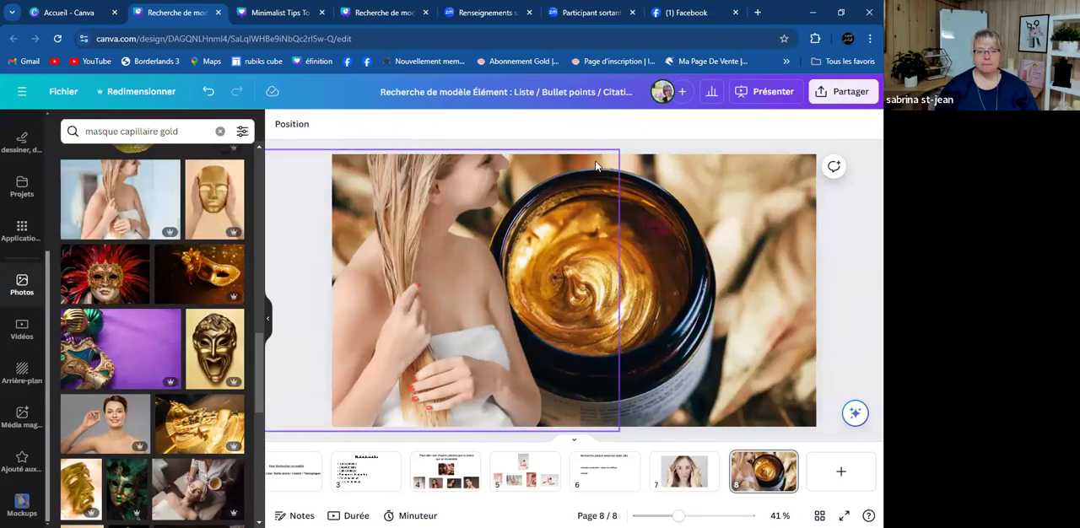
pyautogui.moveTo(659, 226); pyautogui.dragTo(719, 173)
# - Try the photo of the curly-haired woman in a cream wrap on page 8, deleting it again
pyautogui.scroll(-1, 188, 281)
pyautogui.scroll(-1, 187, 281)
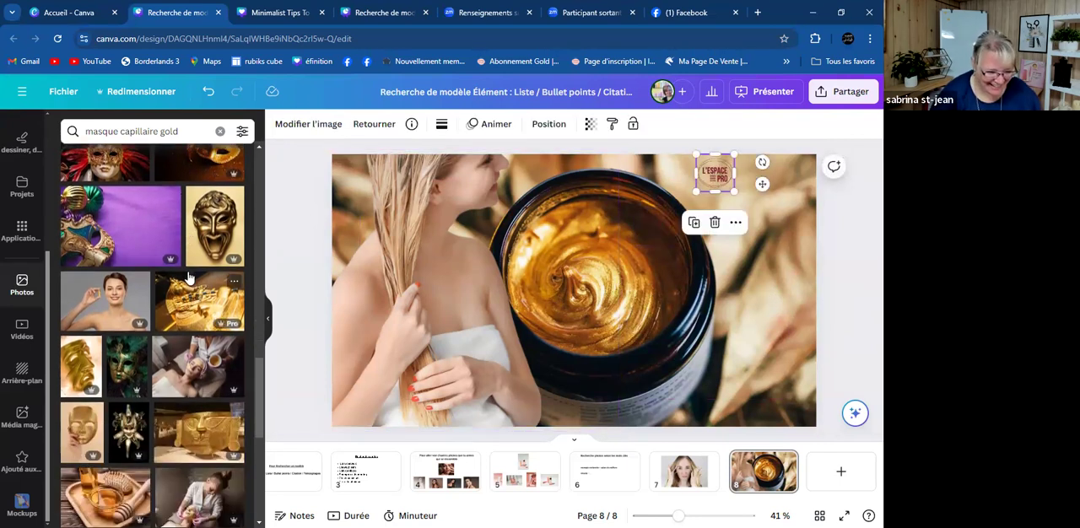
pyautogui.scroll(-3, 190, 371)
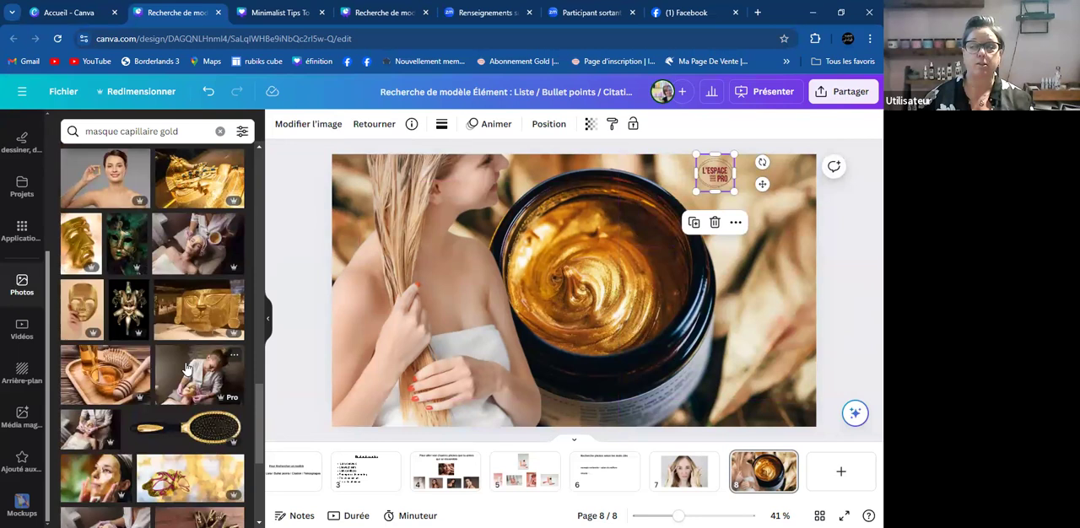
pyautogui.scroll(-3, 169, 371)
pyautogui.scroll(-6, 141, 372)
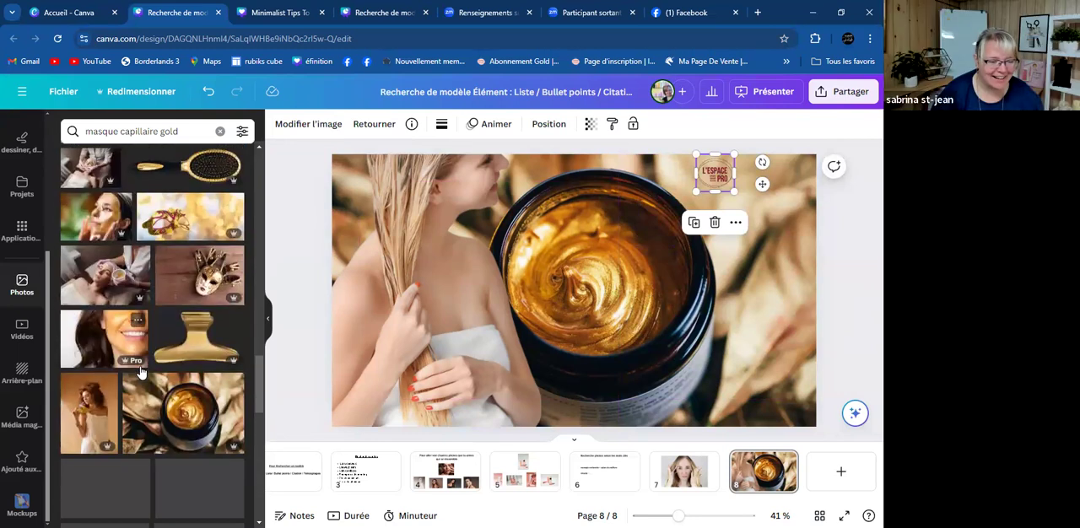
pyautogui.click(83, 287)
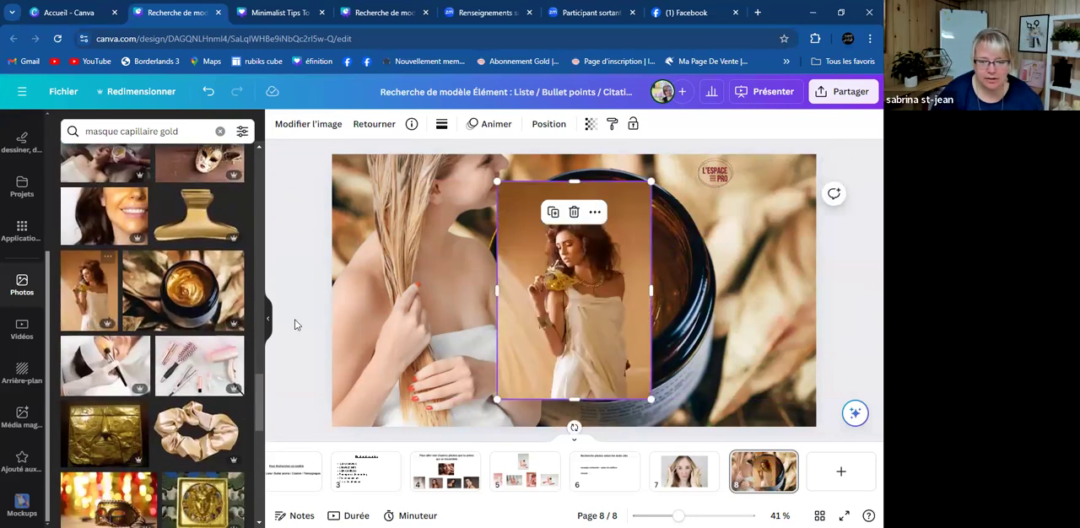
pyautogui.press('Delete')
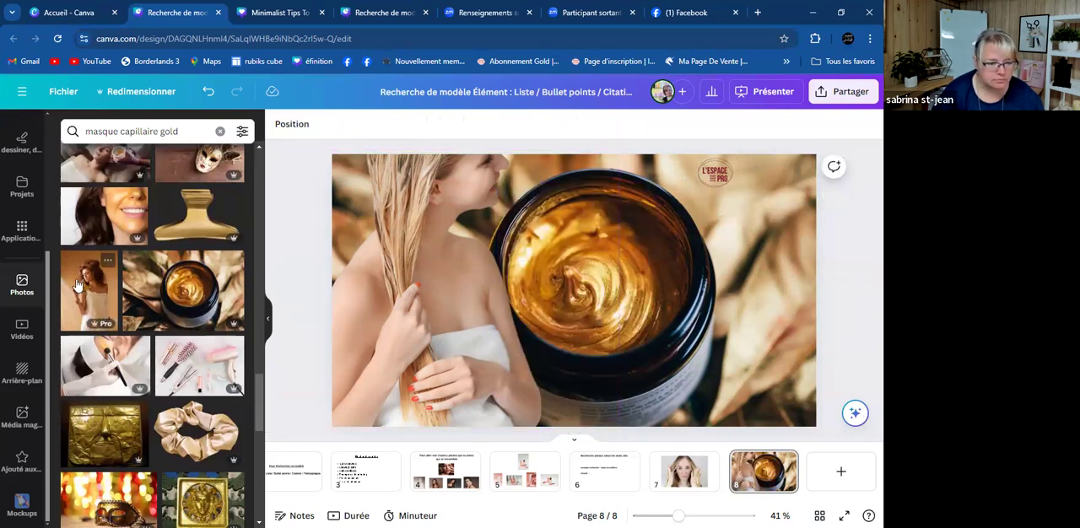
# - Try the photos of the turquoise Kérastase products and the Kérastase bottles on dark wood on page 8, deleting each one
pyautogui.scroll(-2, 75, 285)
pyautogui.scroll(-5, 75, 285)
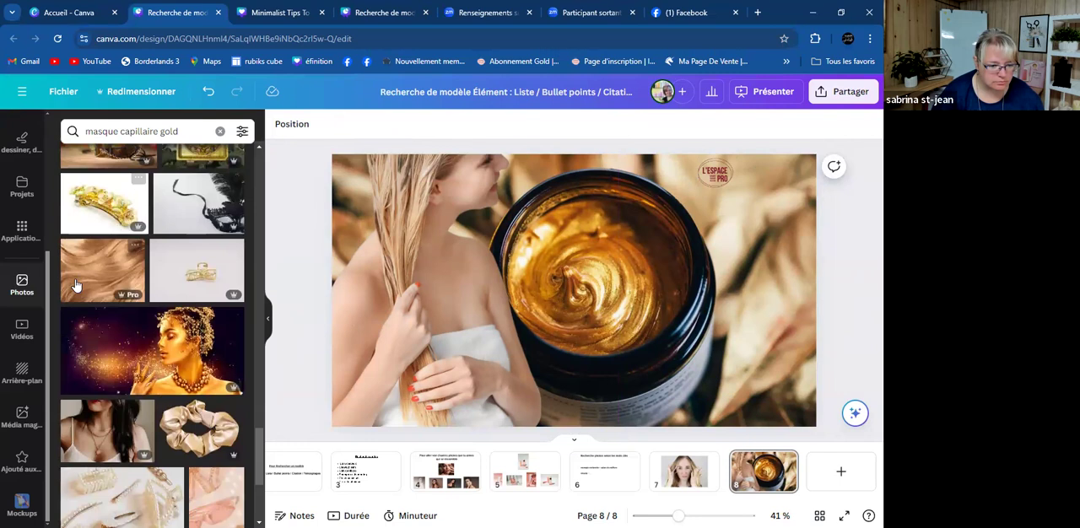
pyautogui.scroll(-4, 75, 285)
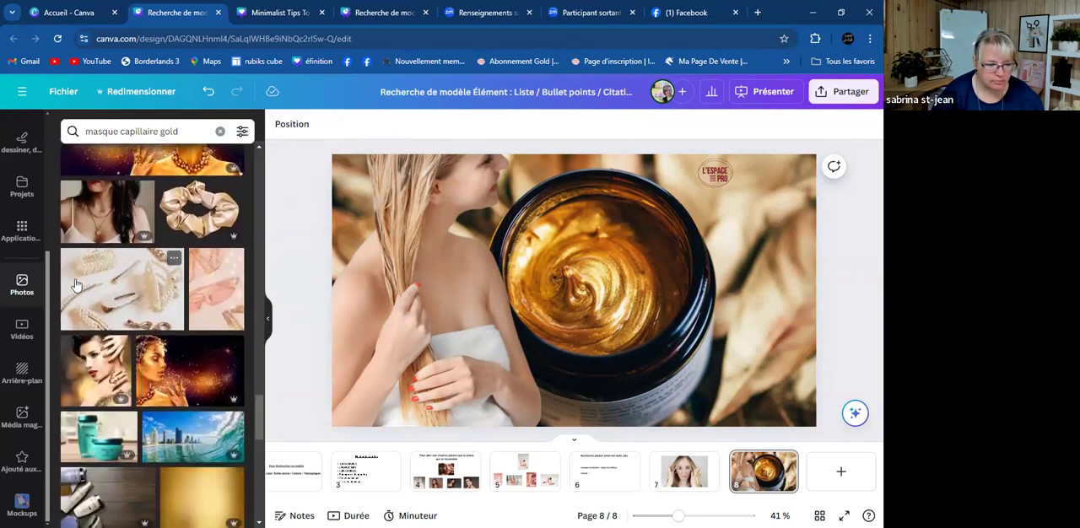
pyautogui.scroll(-1, 75, 285)
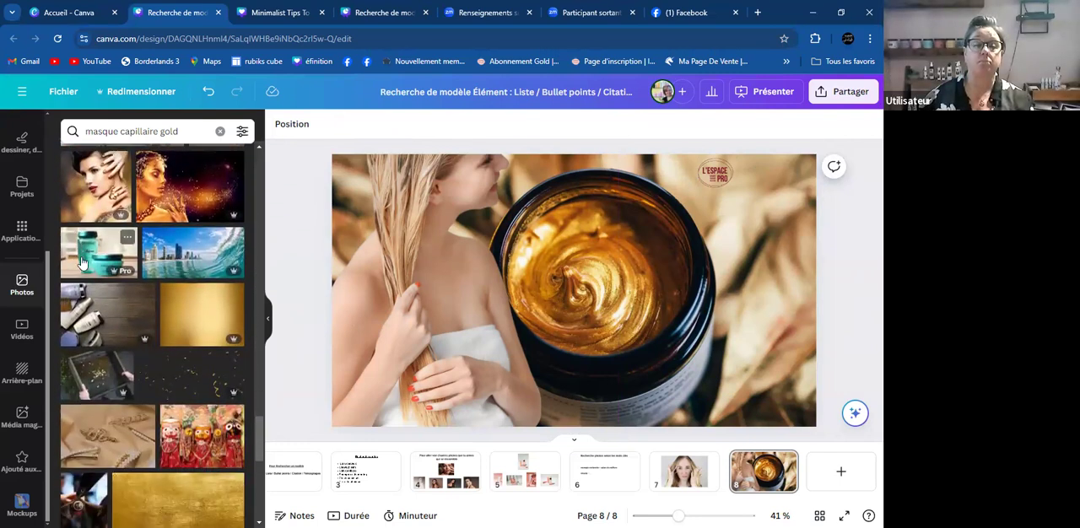
pyautogui.click(82, 263)
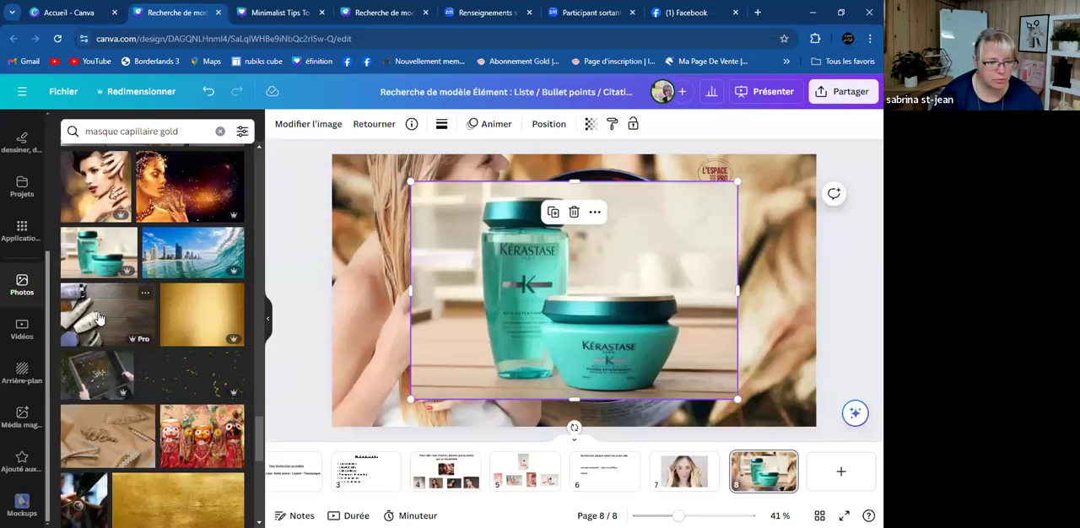
pyautogui.press('Delete')
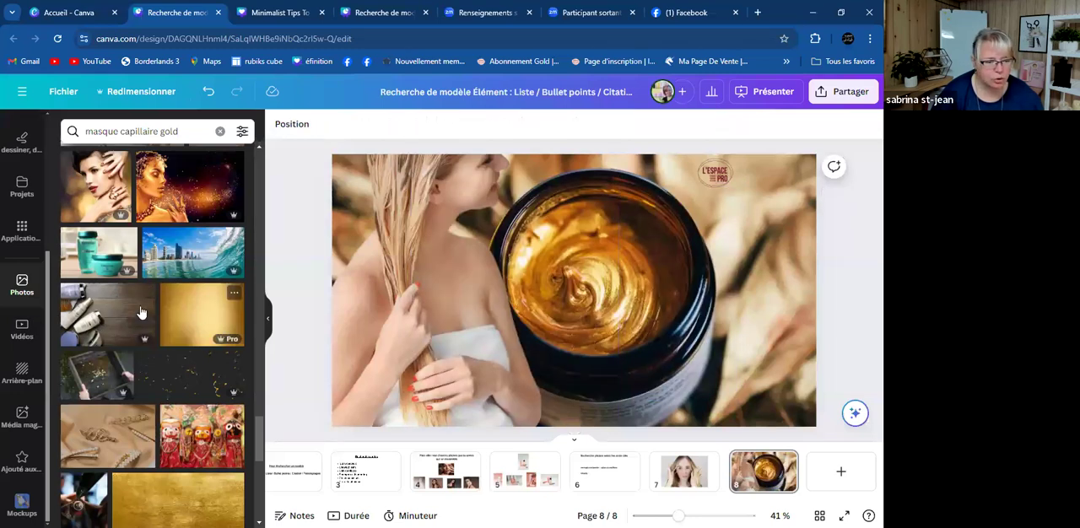
pyautogui.click(95, 311)
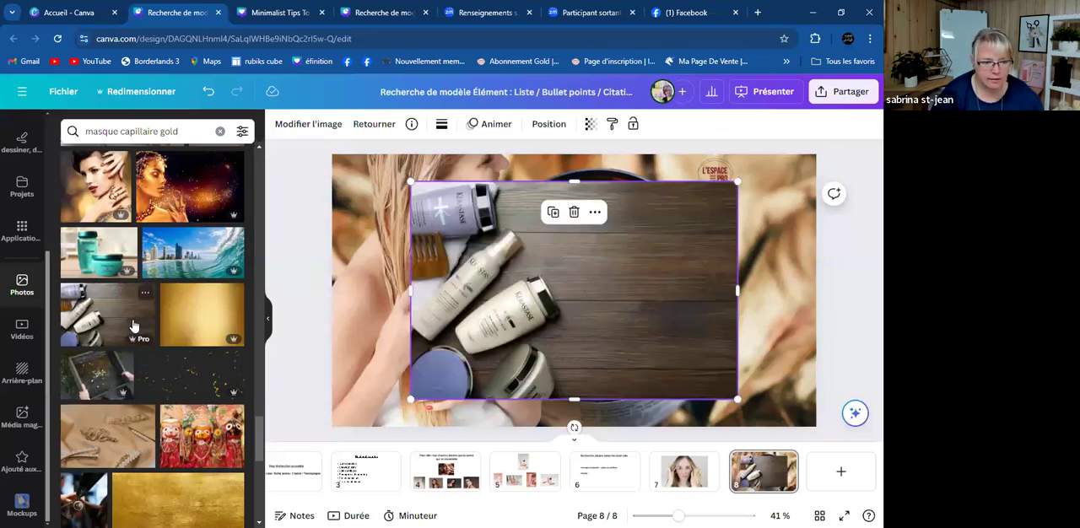
pyautogui.press('Delete')
# - Shorten the photo search term to "masq"
pyautogui.click(172, 131)
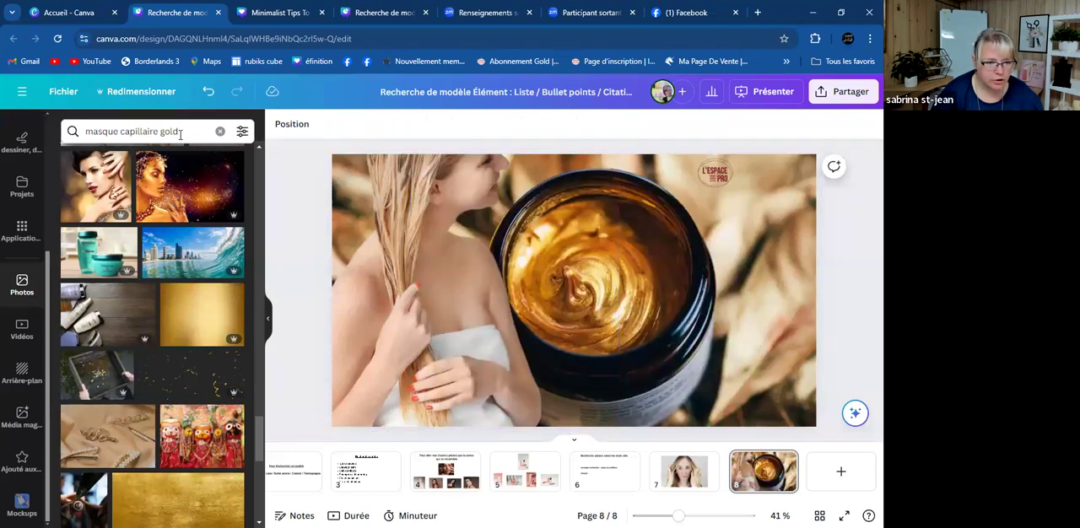
pyautogui.press('BackSpace')
pyautogui.press('BackSpace')
pyautogui.press('BackSpace')
pyautogui.press('BackSpace')
pyautogui.press('BackSpace')
pyautogui.press('BackSpace')
pyautogui.press('BackSpace')
pyautogui.press('BackSpace')
pyautogui.press('BackSpace')
pyautogui.press('BackSpace')
pyautogui.press('BackSpace')
pyautogui.press('BackSpace')
pyautogui.press('BackSpace')
pyautogui.press('BackSpace')
pyautogui.press('BackSpace')
pyautogui.press('BackSpace')
pyautogui.press('BackSpace')
pyautogui.press('BackSpace')
pyautogui.press('BackSpace')
pyautogui.press('BackSpace')
pyautogui.press('BackSpace')
pyautogui.press('BackSpace')
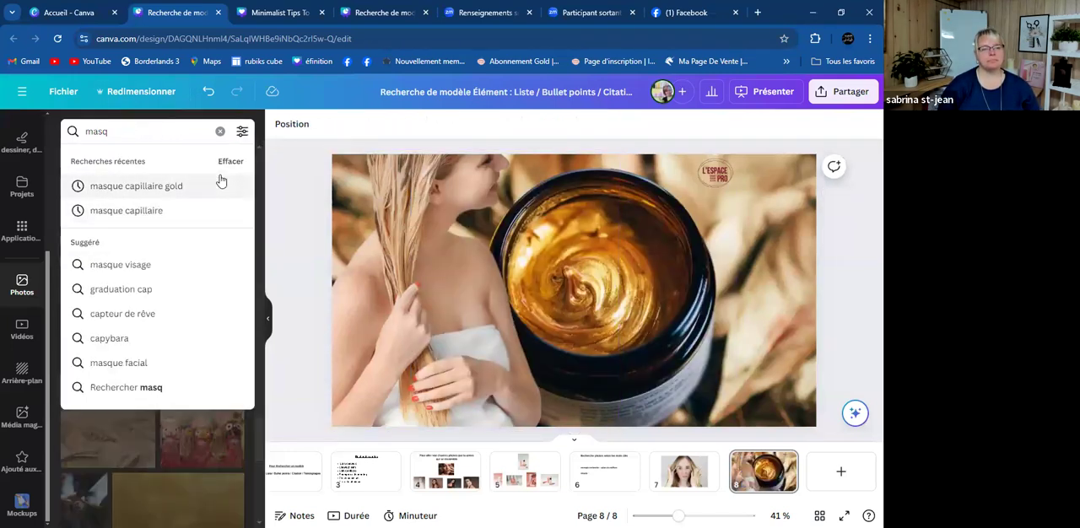
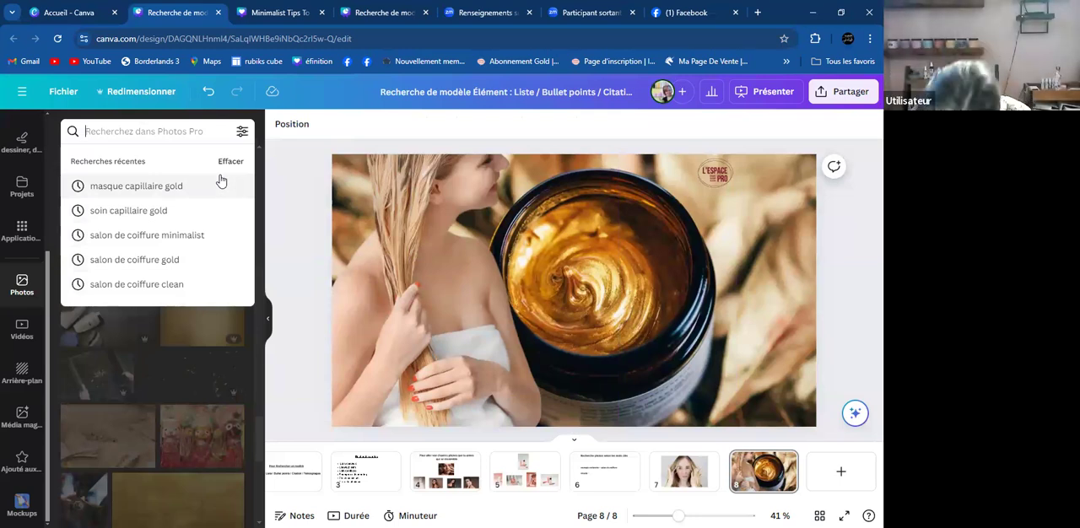
# - Search the photos for "terre de couleur" and add the picture of hands pouring red earth to page 8
pyautogui.write('terre de couleur')
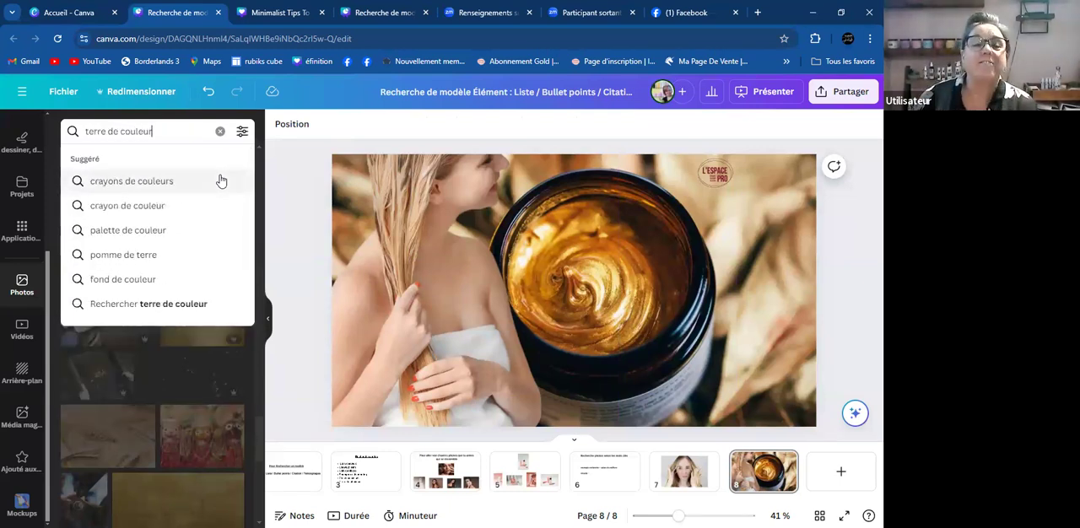
pyautogui.press('Return')
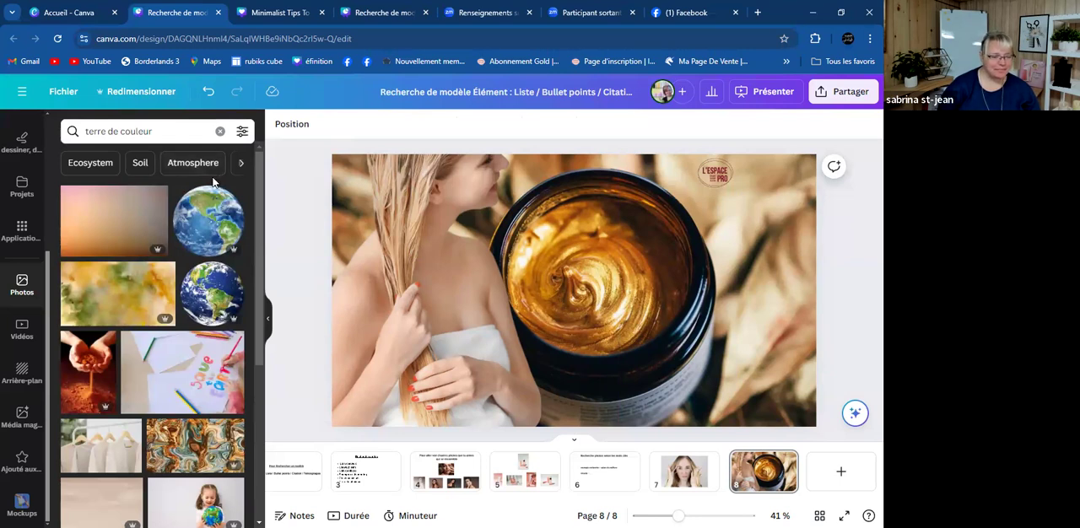
pyautogui.click(100, 364)
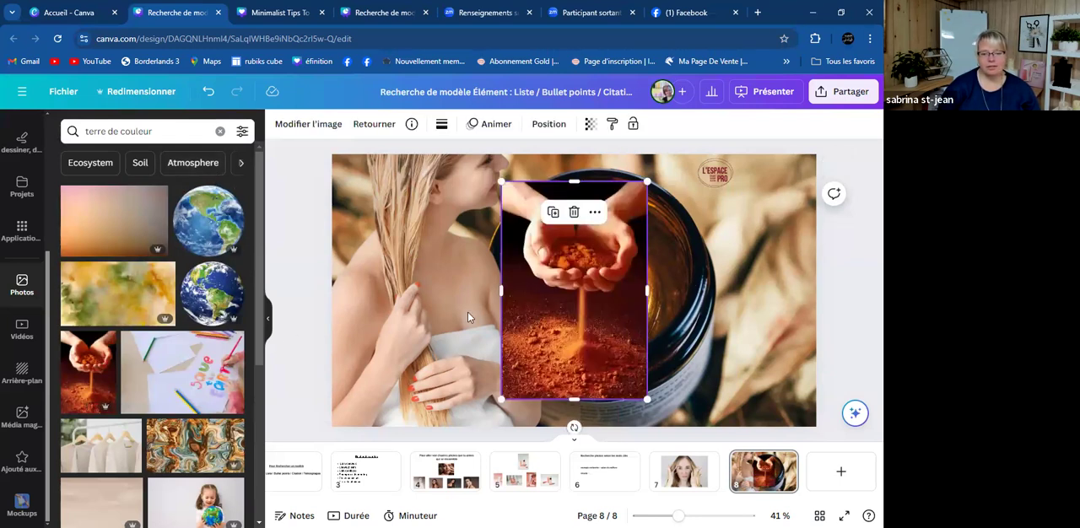
# - Refine the photo search to "argile terre de couleur" and delete the red earth picture from page 8
pyautogui.scroll(-3, 151, 287)
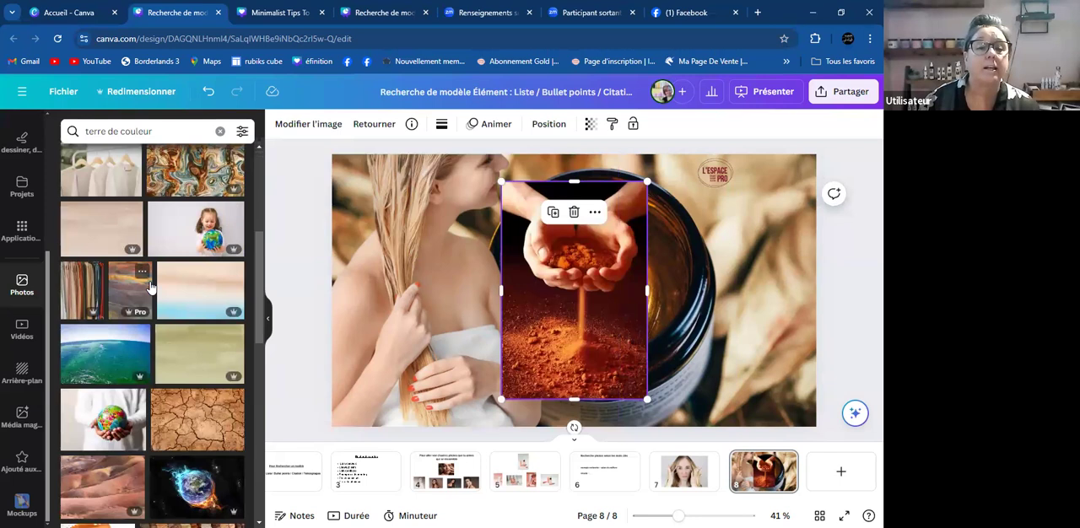
pyautogui.scroll(-8, 150, 288)
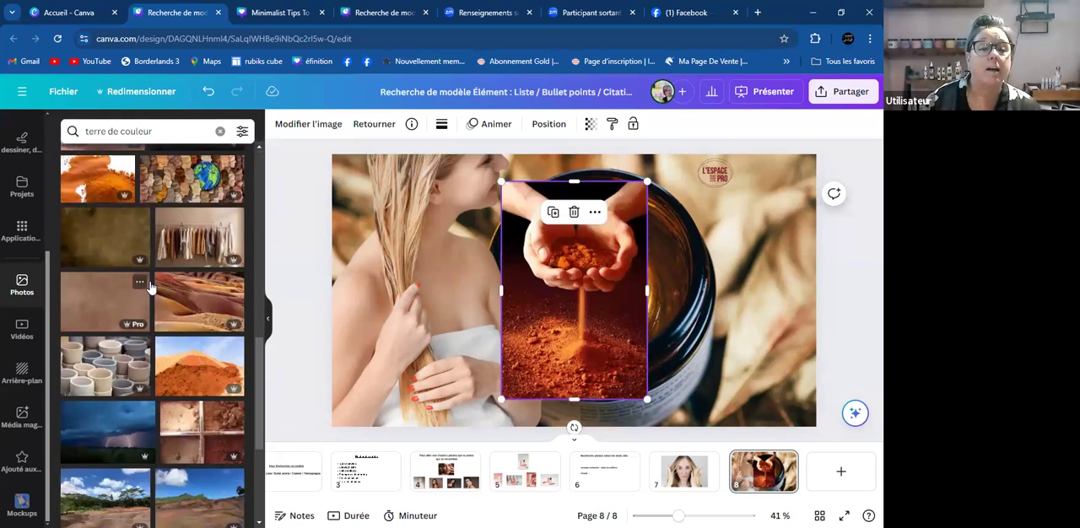
pyautogui.click(211, 127)
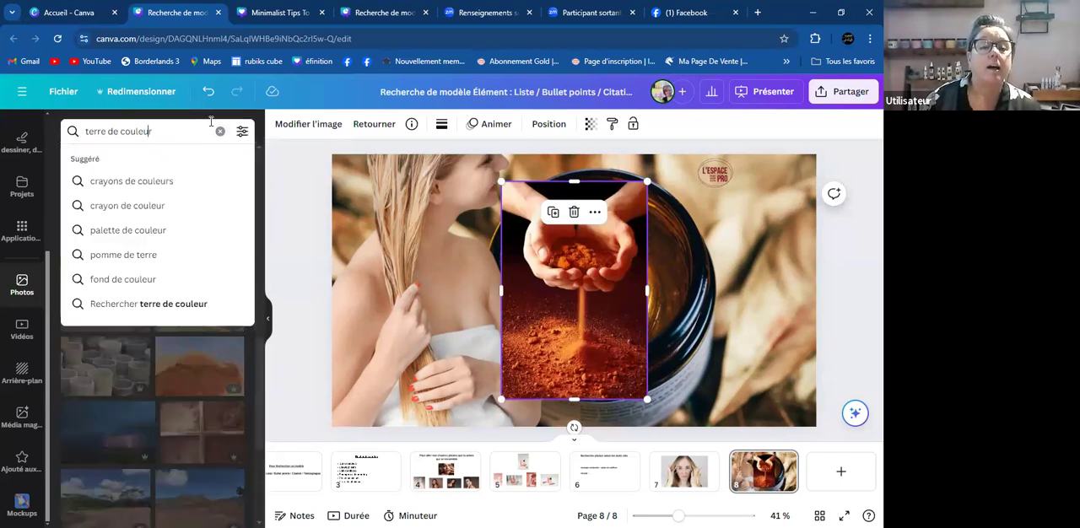
pyautogui.write('argile')
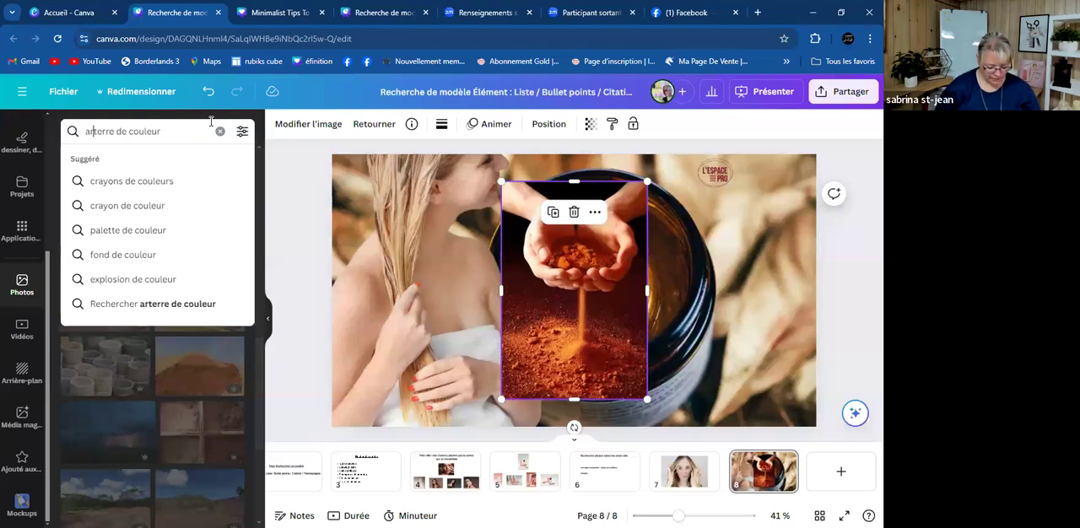
pyautogui.press('Return')
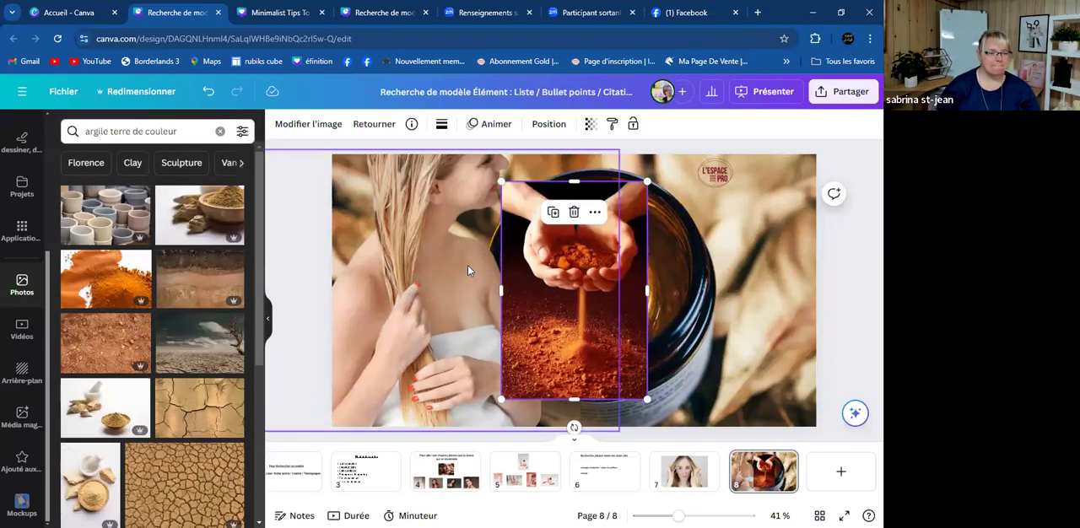
pyautogui.press('Delete')
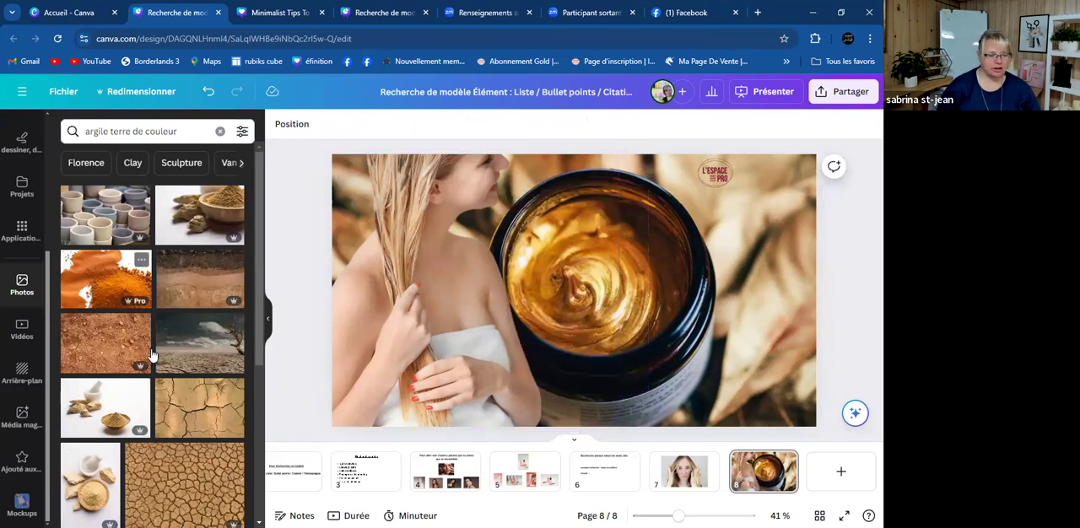
# - Try the photo of soil piles with green seedlings on page 8, and delete it
pyautogui.scroll(-3, 182, 367)
pyautogui.scroll(-1, 190, 374)
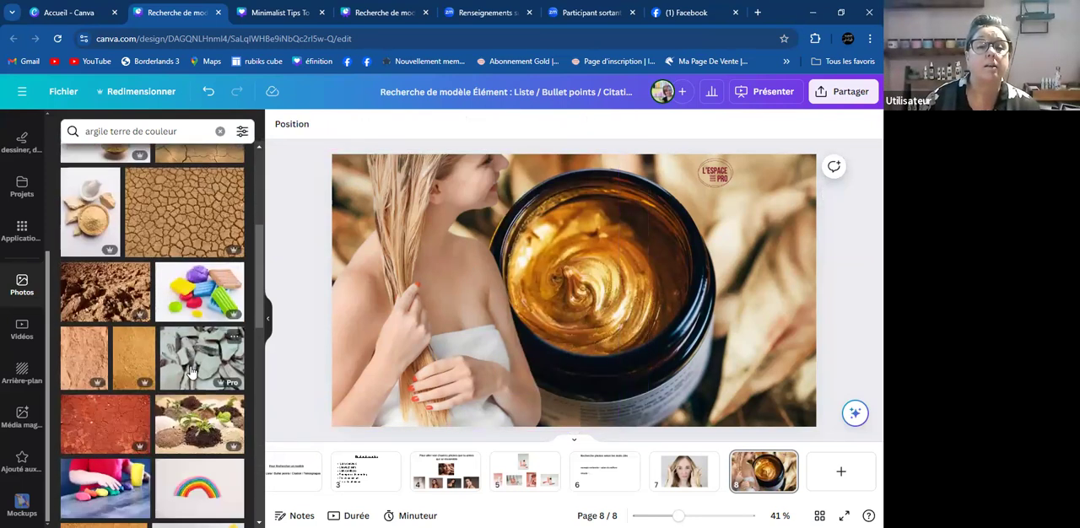
pyautogui.click(206, 422)
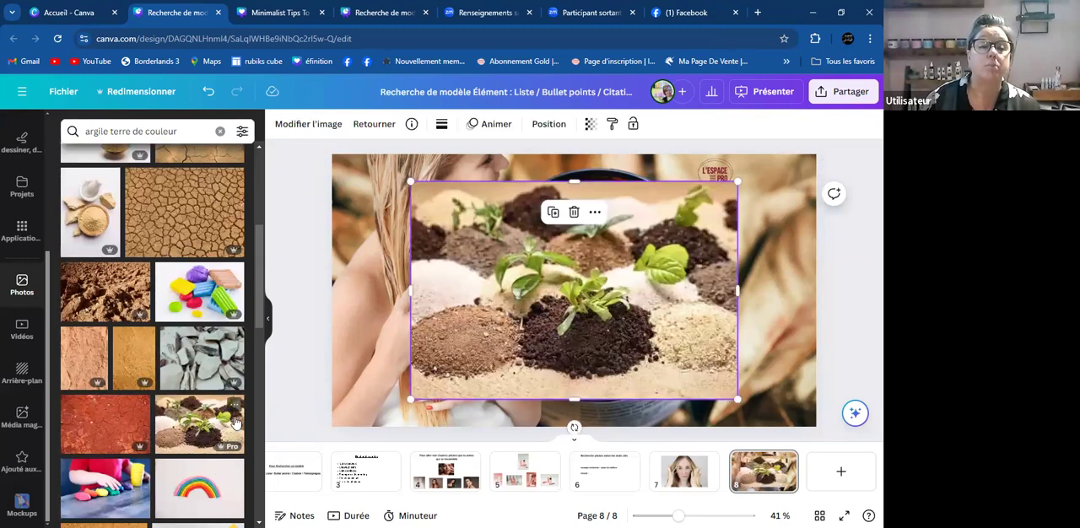
pyautogui.press('Delete')
# - Try the golden-brown soil texture and the modelling-clay snail photos on page 8, and delete both
pyautogui.scroll(-2, 70, 343)
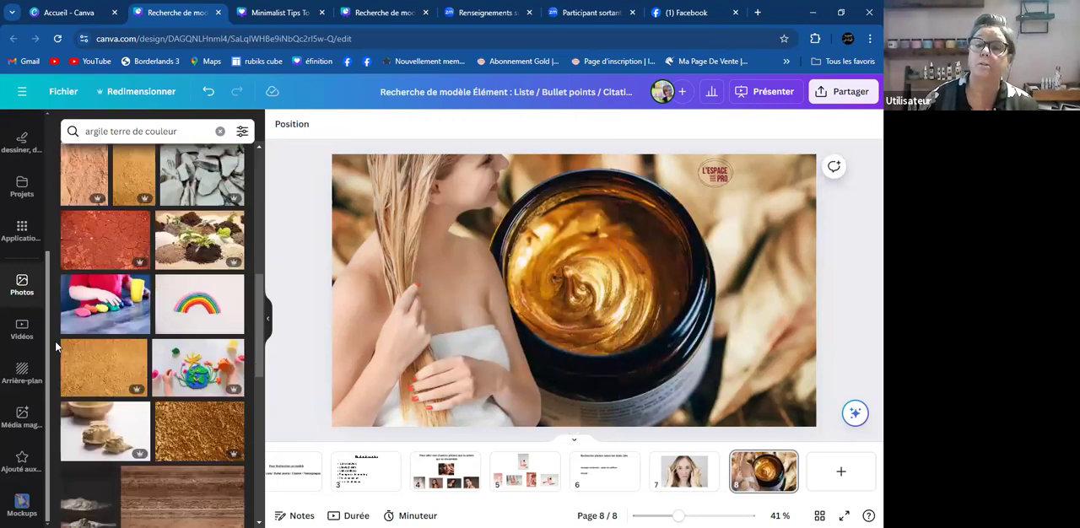
pyautogui.click(193, 429)
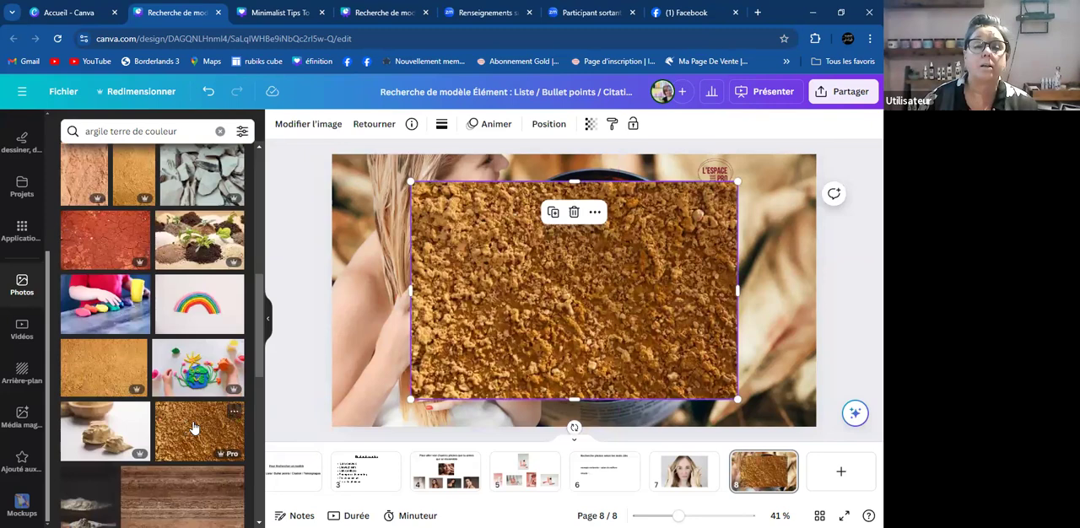
pyautogui.scroll(-3, 194, 439)
pyautogui.click(192, 447)
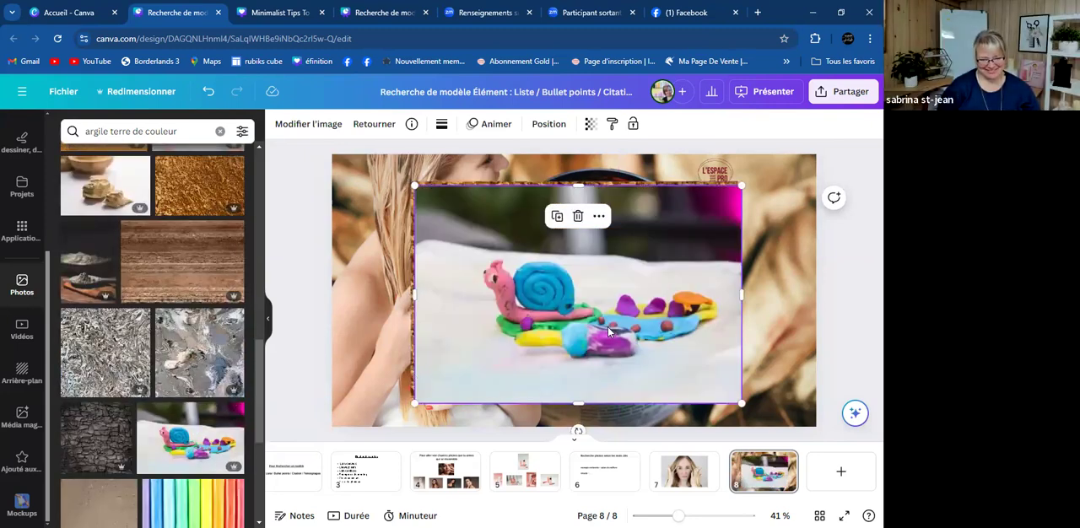
pyautogui.press('Delete')
pyautogui.scroll(-2, 181, 363)
pyautogui.click(455, 339)
pyautogui.press('Delete')
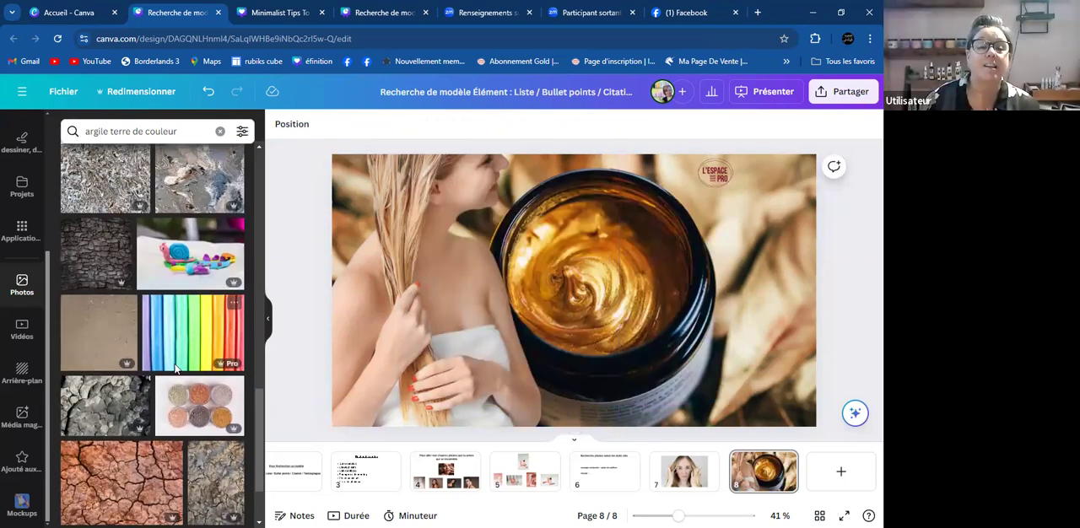
# - Add the photo of six round pots of coloured clay powder to page 8 and browse further results
pyautogui.click(181, 410)
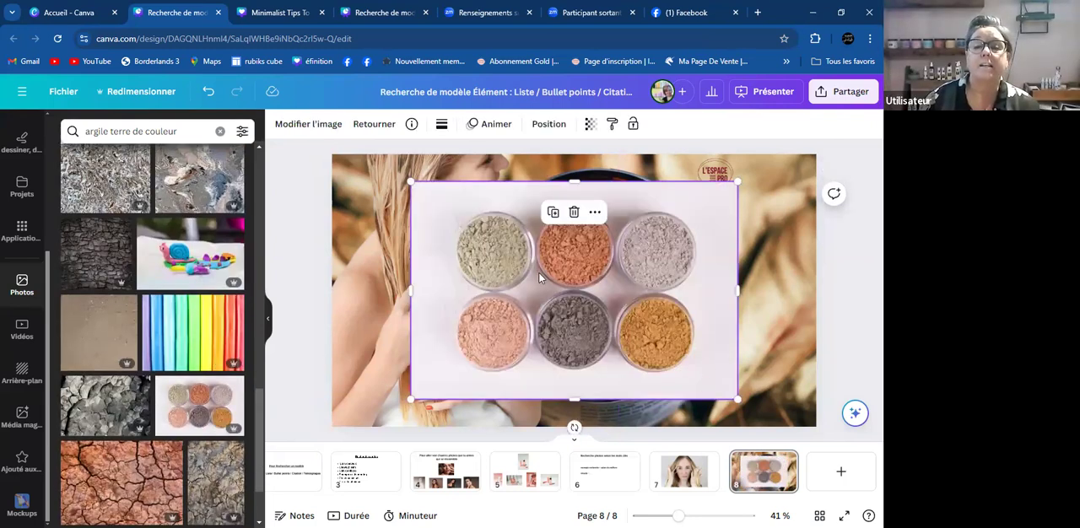
pyautogui.scroll(-5, 183, 334)
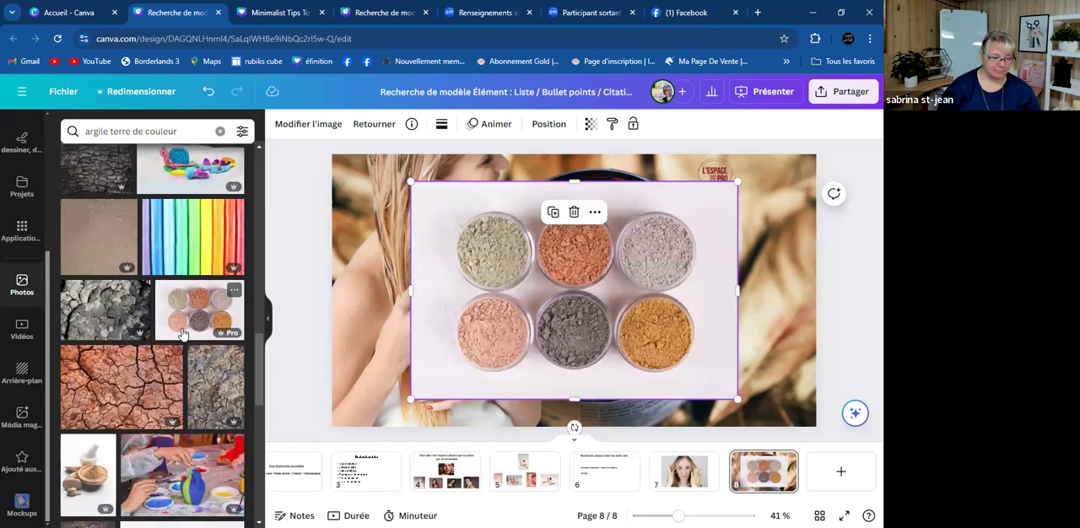
pyautogui.scroll(-3, 181, 334)
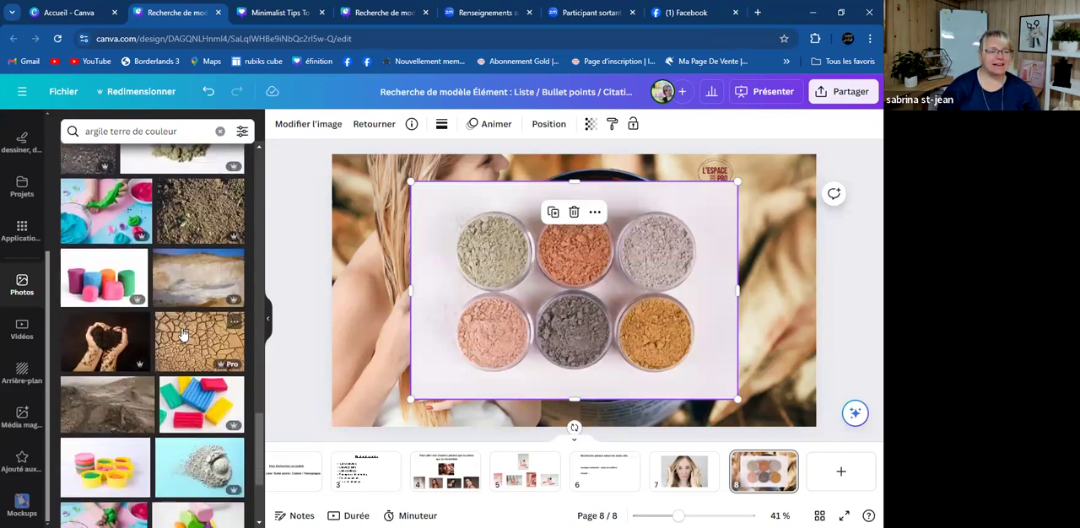
pyautogui.scroll(-4, 183, 334)
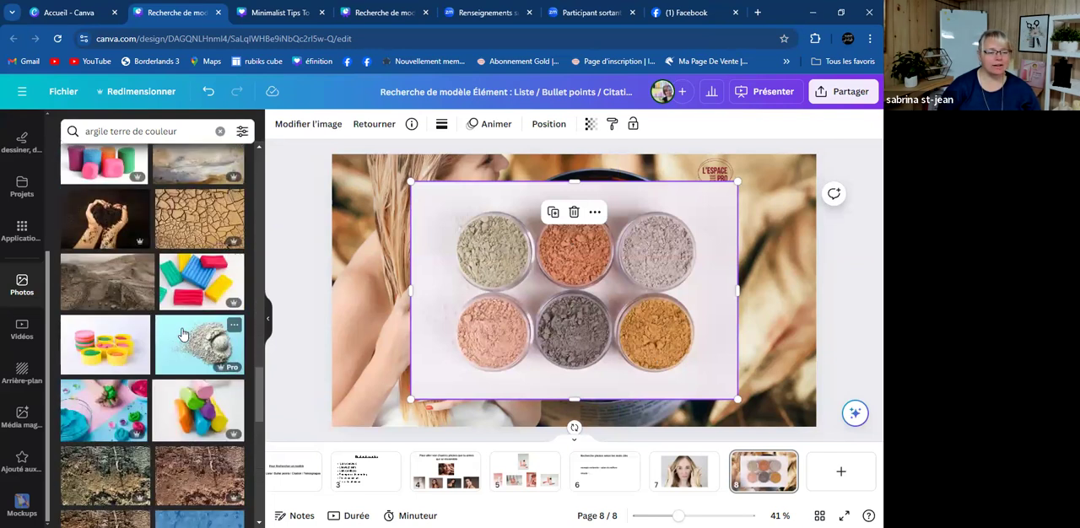
pyautogui.click(204, 133)
pyautogui.press('BackSpace')
pyautogui.press('BackSpace')
pyautogui.press('BackSpace')
pyautogui.press('BackSpace')
pyautogui.press('BackSpace')
pyautogui.press('BackSpace')
pyautogui.press('BackSpace')
pyautogui.press('BackSpace')
pyautogui.press('BackSpace')
pyautogui.press('BackSpace')
pyautogui.press('BackSpace')
pyautogui.press('BackSpace')
pyautogui.press('BackSpace')
pyautogui.press('BackSpace')
pyautogui.press('BackSpace')
pyautogui.press('BackSpace')
pyautogui.press('BackSpace')
pyautogui.press('BackSpace')
pyautogui.press('BackSpace')
pyautogui.press('BackSpace')
pyautogui.press('BackSpace')
pyautogui.press('BackSpace')
pyautogui.press('BackSpace')
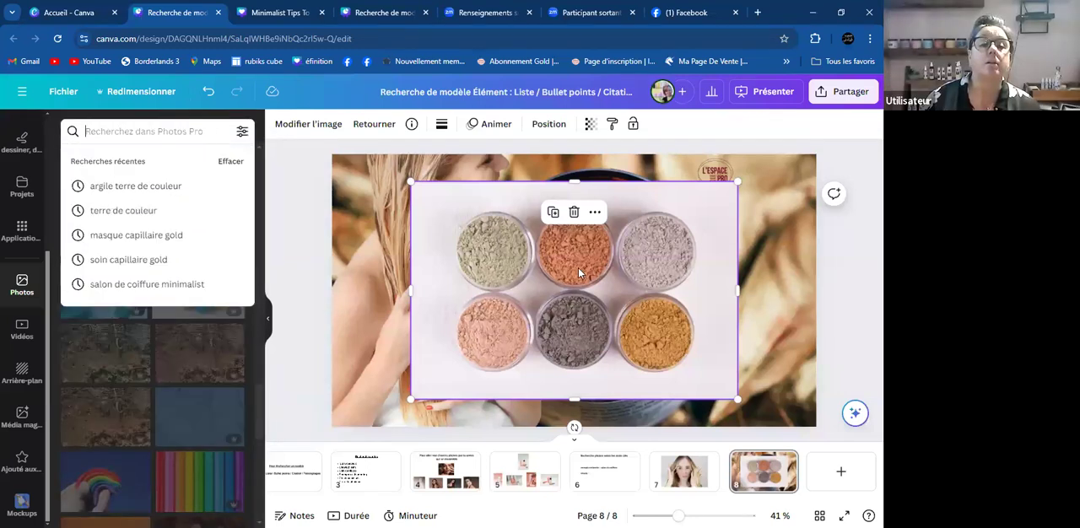
# - Delete the clay powder, long-haired woman and gold mask jar photos from page 8, leaving only the logo
pyautogui.click(579, 269)
pyautogui.press('Delete')
pyautogui.click(538, 268)
pyautogui.press('Delete')
pyautogui.click(632, 289)
pyautogui.press('Delete')
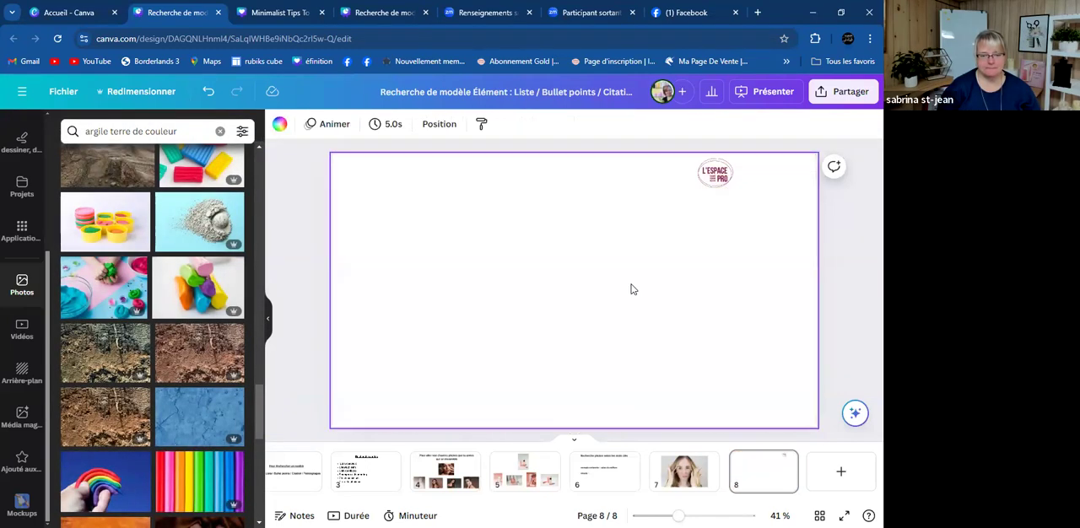
# - Switch from photos to the video library and search it for "turquoise"
pyautogui.click(22, 327)
pyautogui.click(177, 131)
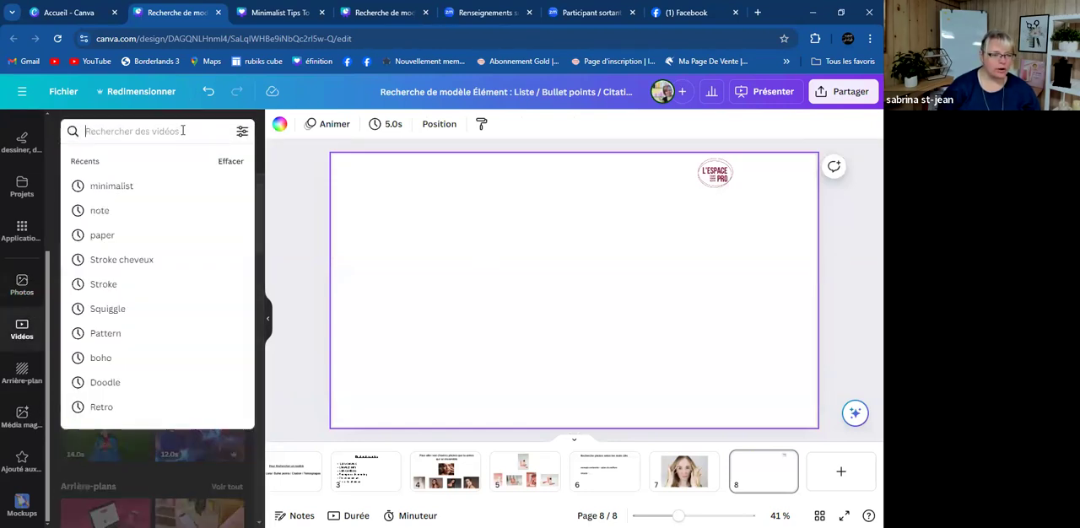
pyautogui.write('turquoise')
pyautogui.press('Return')
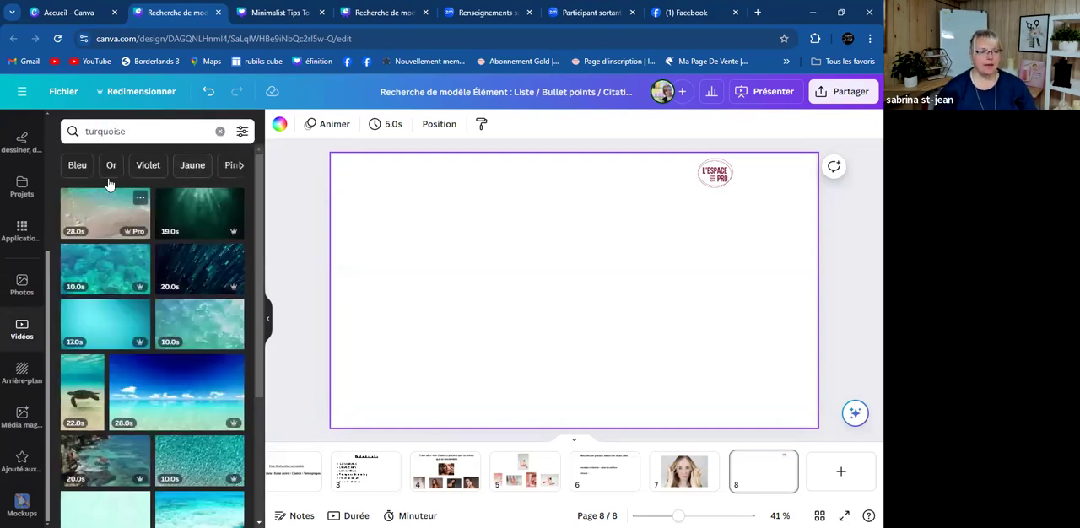
# - Search the videos for "produit capillaire turquoise" and look through the results for a suitable clip
pyautogui.click(179, 131)
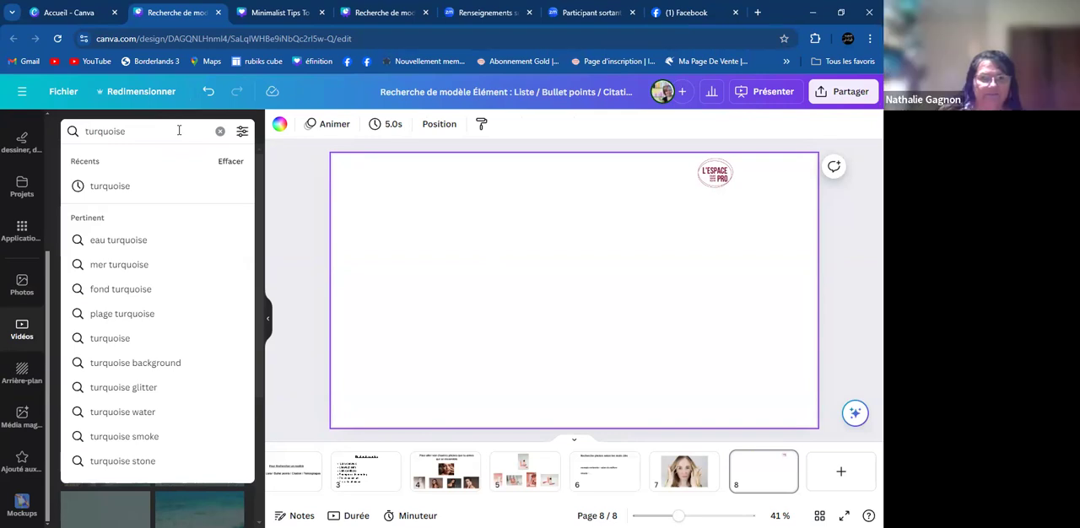
pyautogui.write('produit cap')
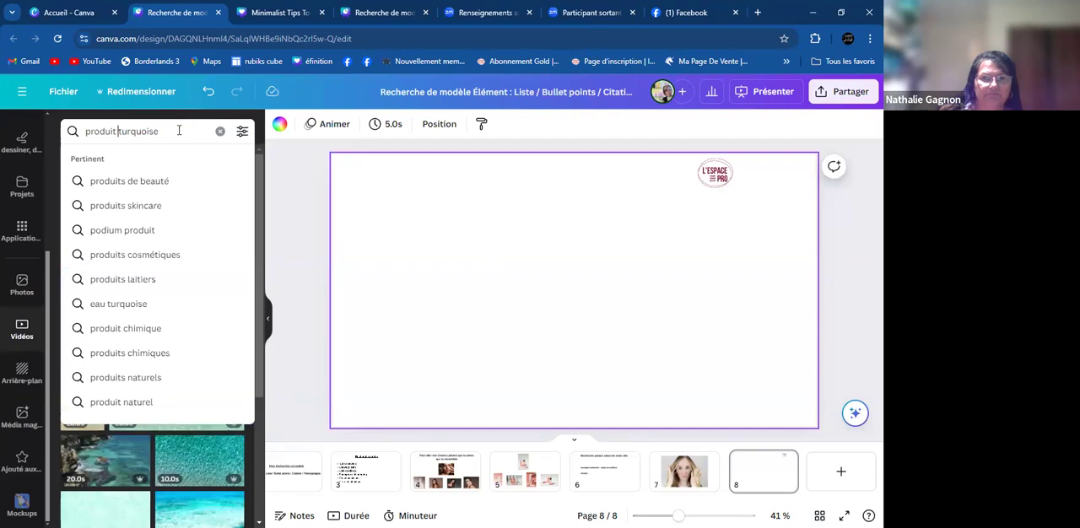
pyautogui.write('illaire')
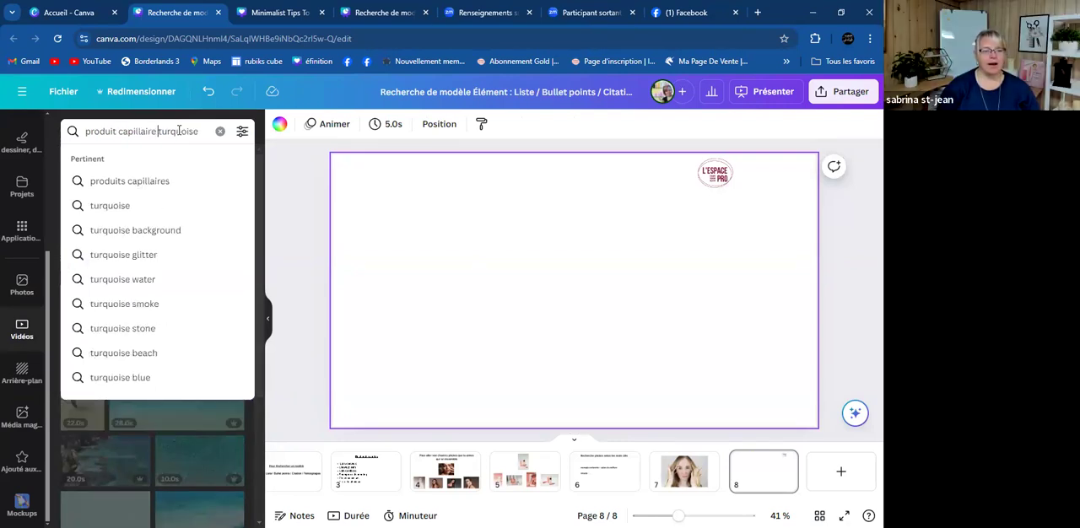
pyautogui.press('Return')
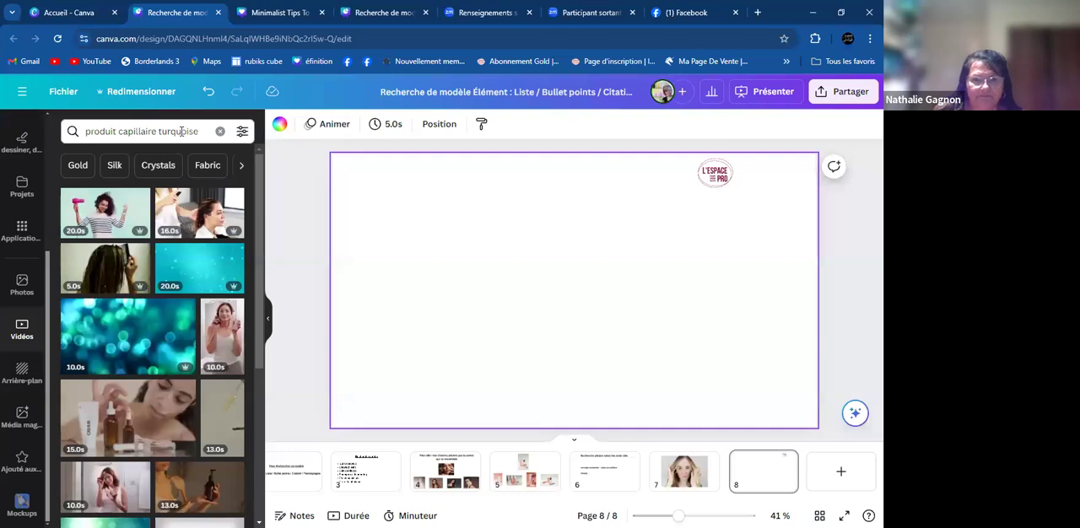
pyautogui.scroll(-4, 170, 304)
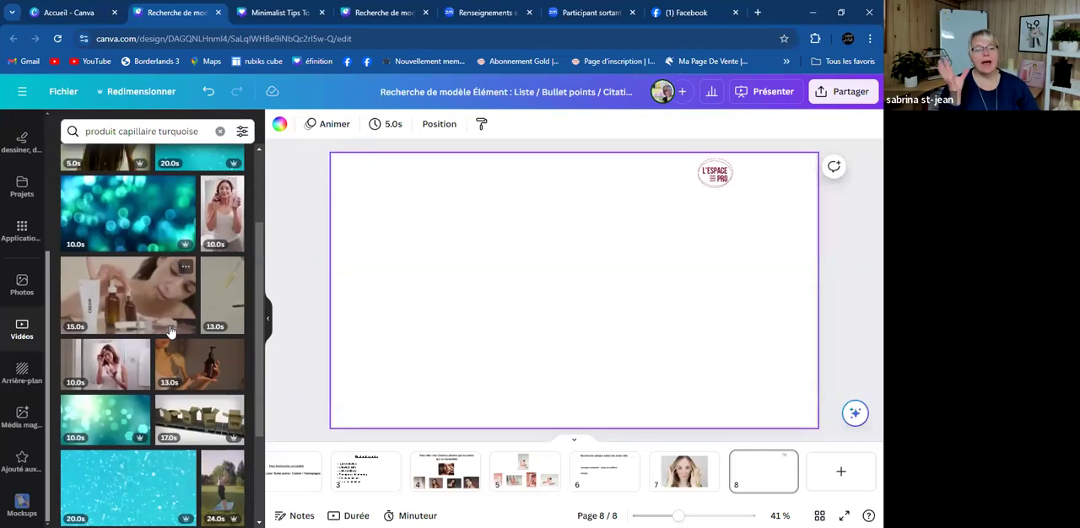
pyautogui.scroll(-3, 169, 328)
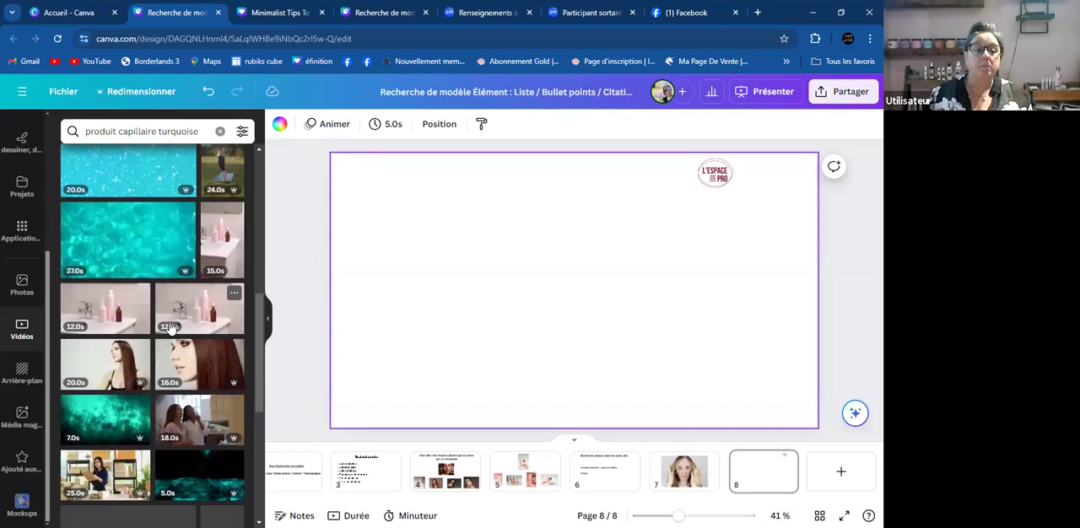
pyautogui.scroll(-3, 170, 328)
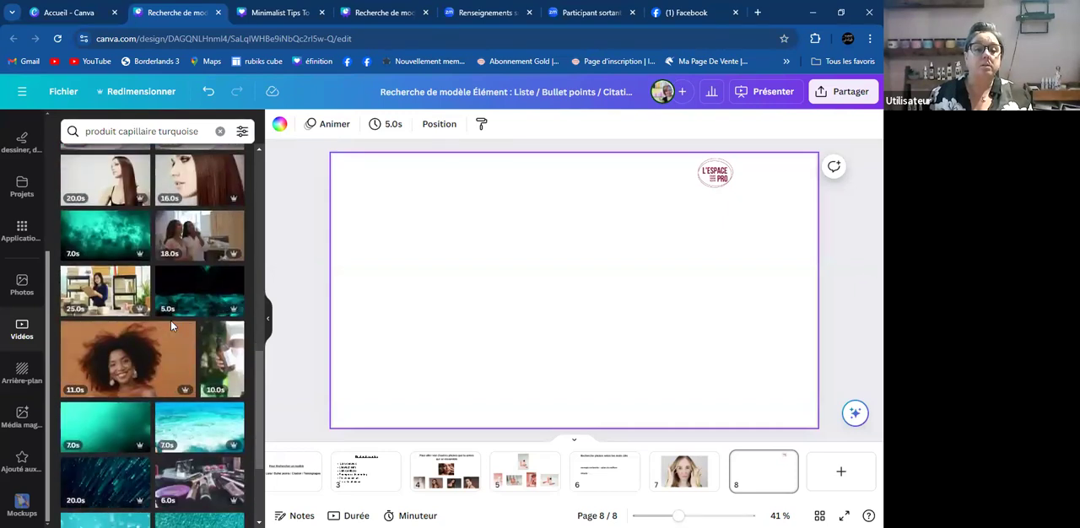
pyautogui.scroll(-3, 170, 325)
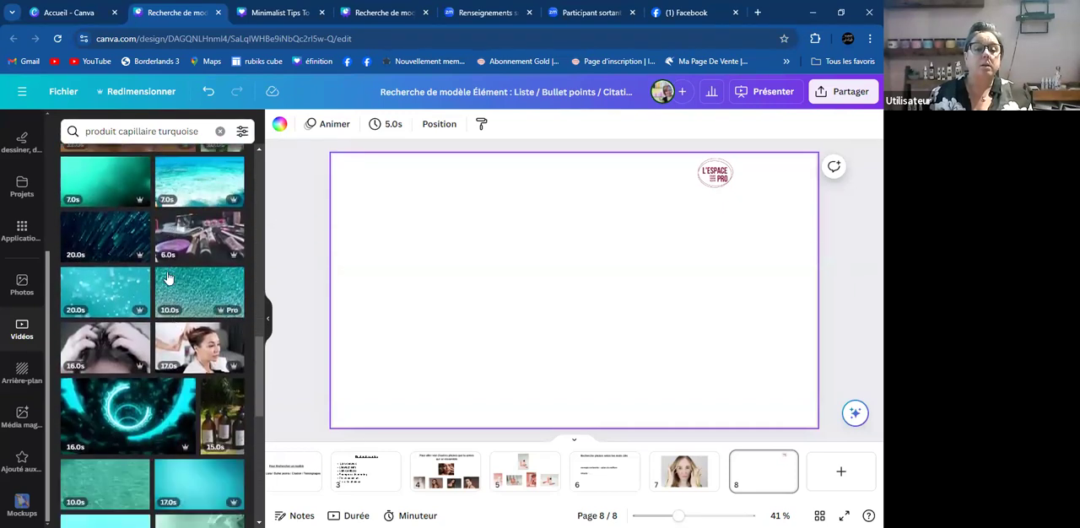
# - Shorten the video search to "produit capillaire" and run it
pyautogui.click(205, 130)
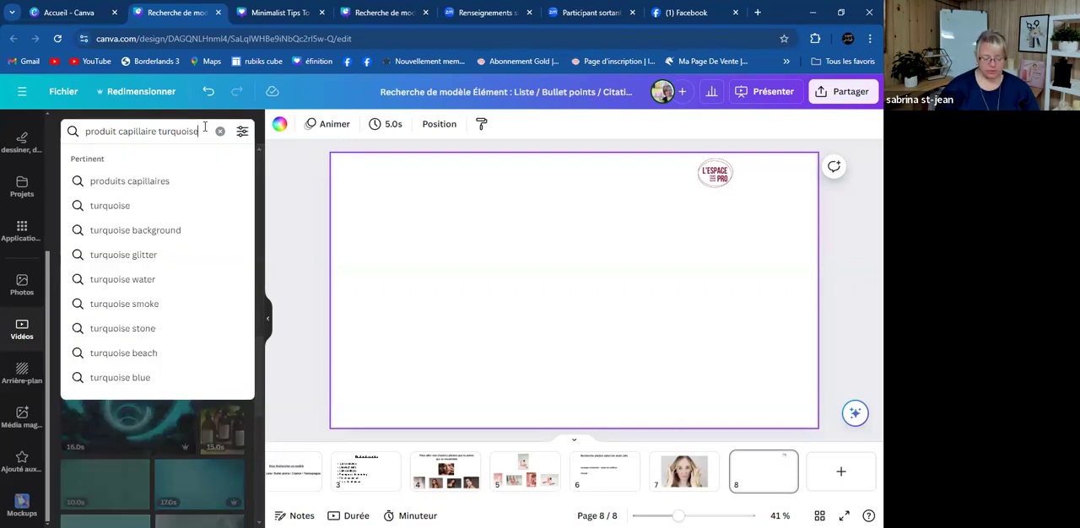
pyautogui.press('BackSpace')
pyautogui.press('BackSpace')
pyautogui.press('BackSpace')
pyautogui.press('BackSpace')
pyautogui.press('BackSpace')
pyautogui.press('BackSpace')
pyautogui.press('BackSpace')
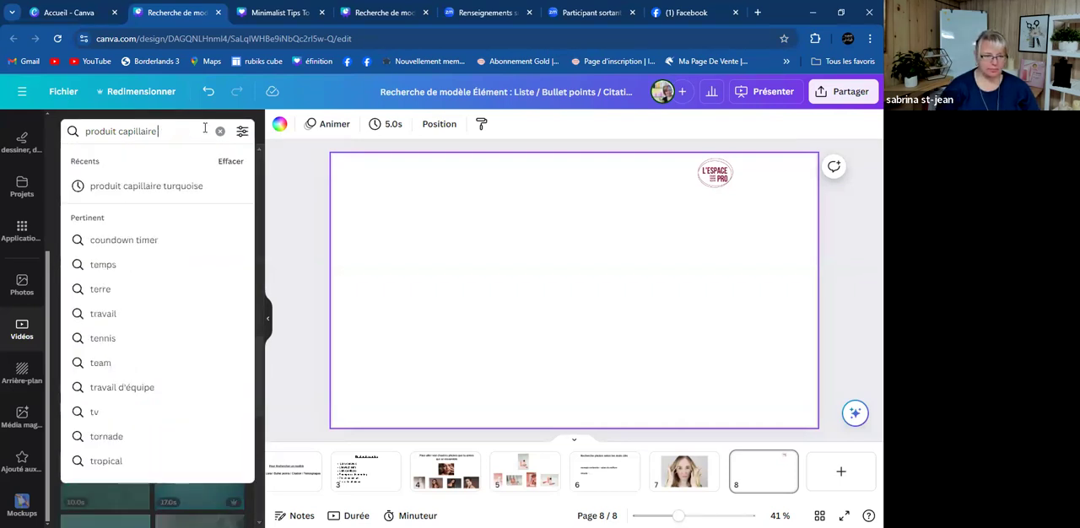
pyautogui.press('Return')
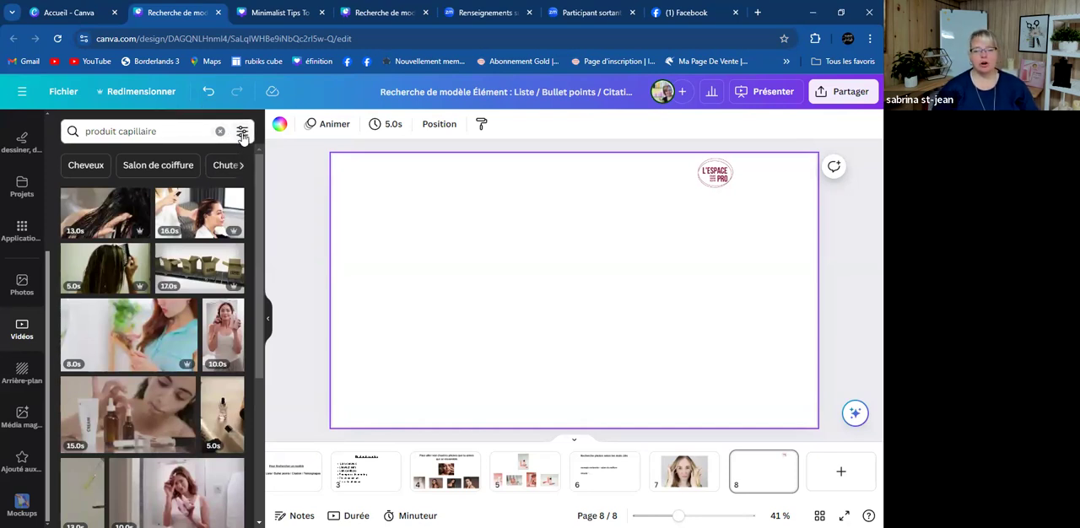
# - Filter the "produit capillaire" video results by the light blue colour #38b6ff
pyautogui.click(242, 134)
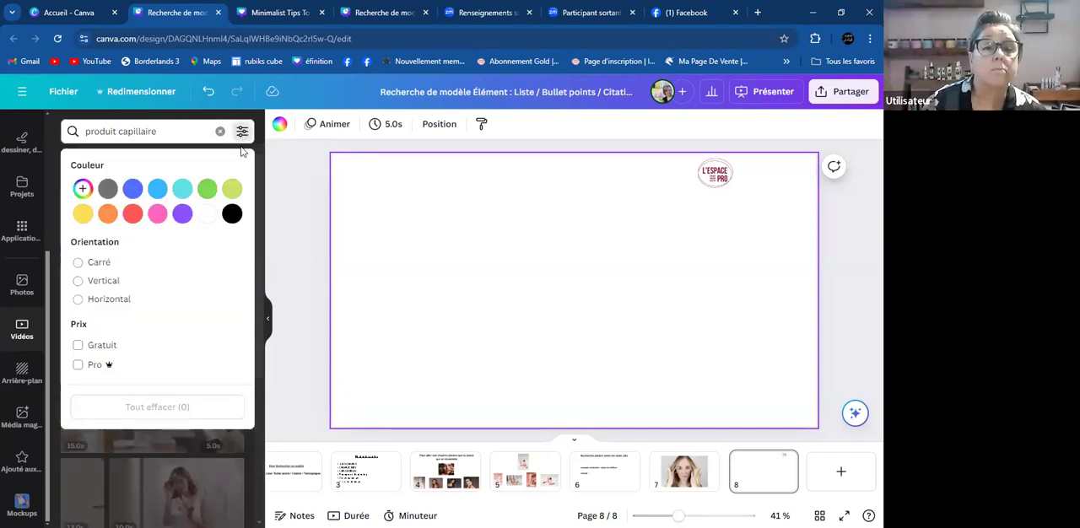
pyautogui.click(157, 189)
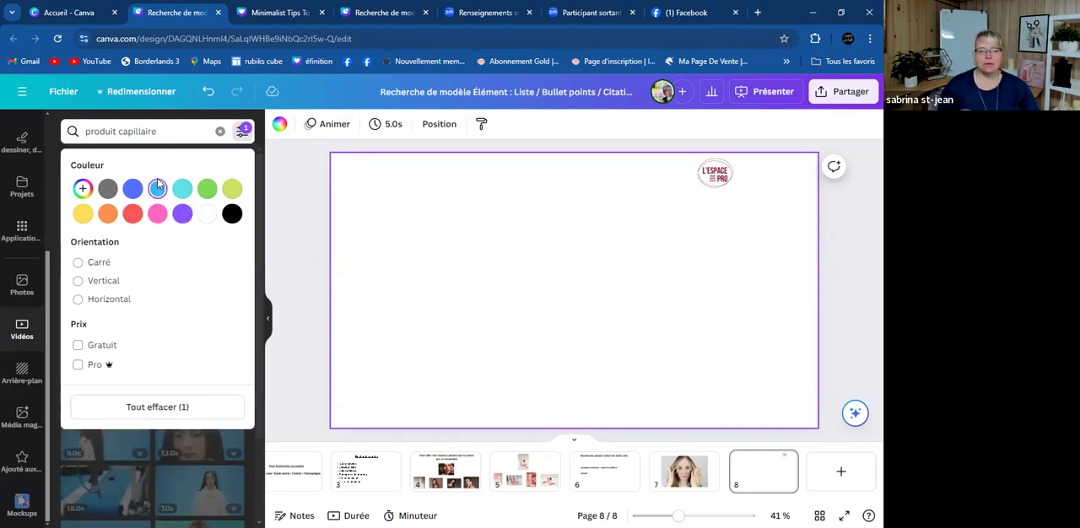
pyautogui.click(335, 191)
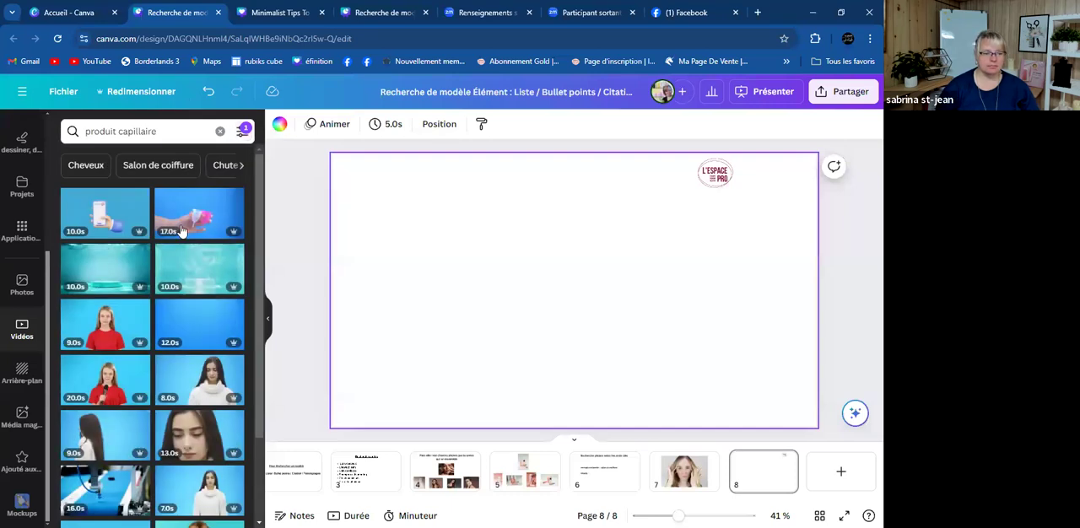
# - Browse the blue clips, try the hand holding two silicone cups on page 8, and delete it
pyautogui.scroll(-3, 110, 297)
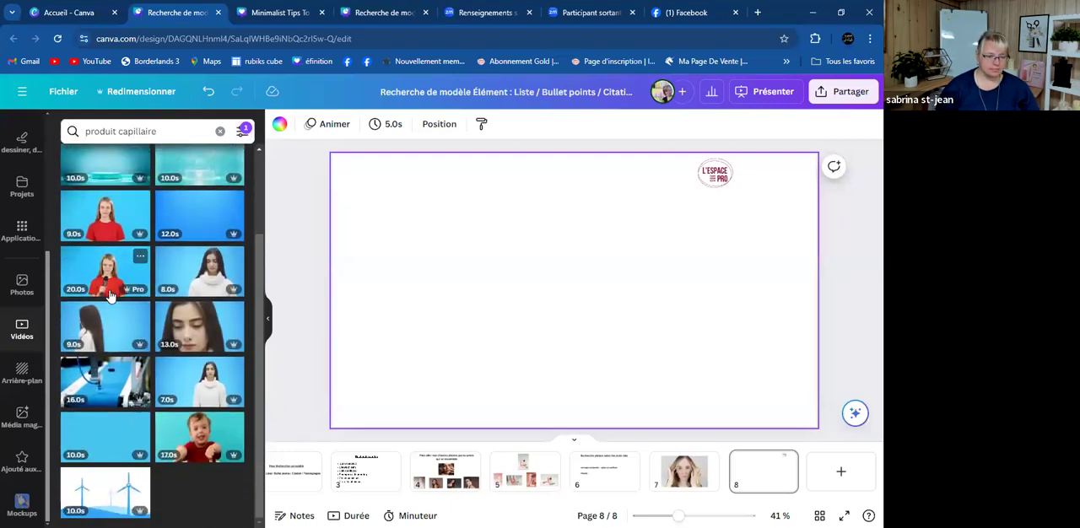
pyautogui.scroll(3, 166, 322)
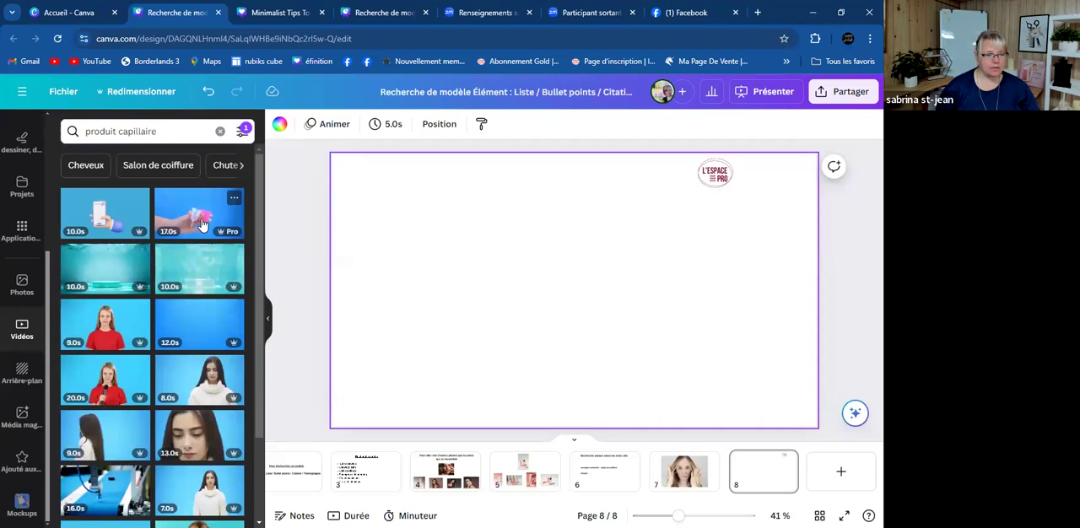
pyautogui.click(199, 221)
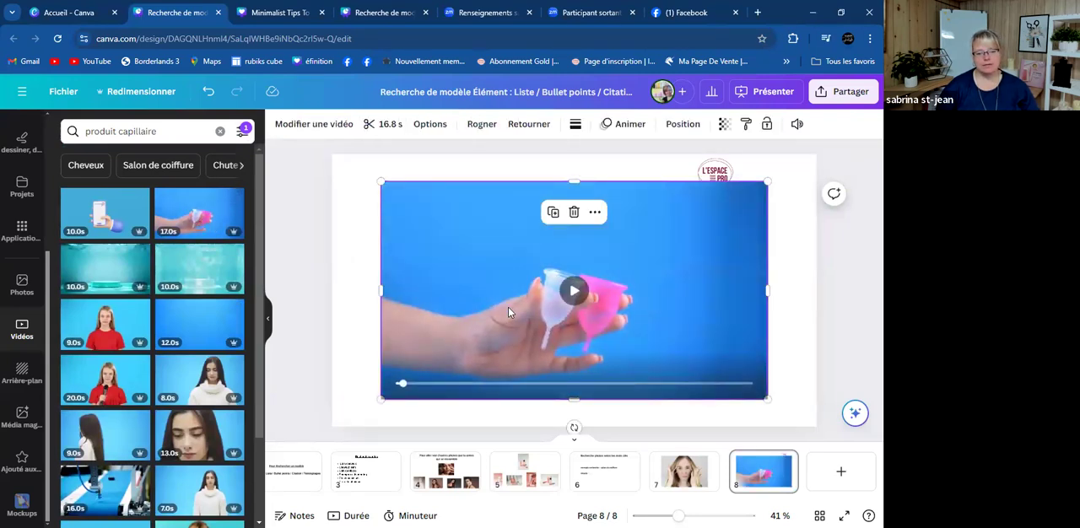
pyautogui.press('Delete')
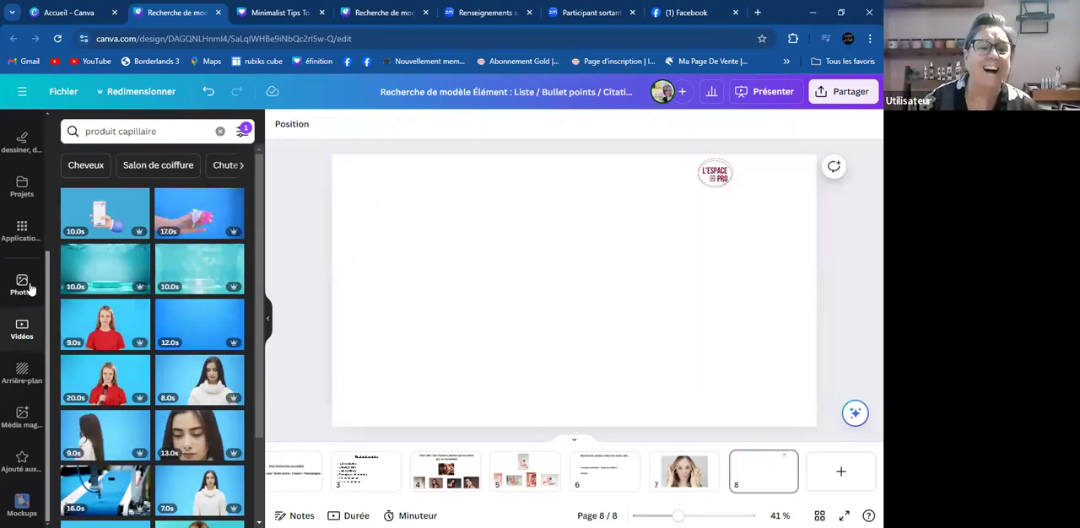
# - Add the turquoise underwater video with three round podiums to page 8 and set it as the page background
pyautogui.click(111, 274)
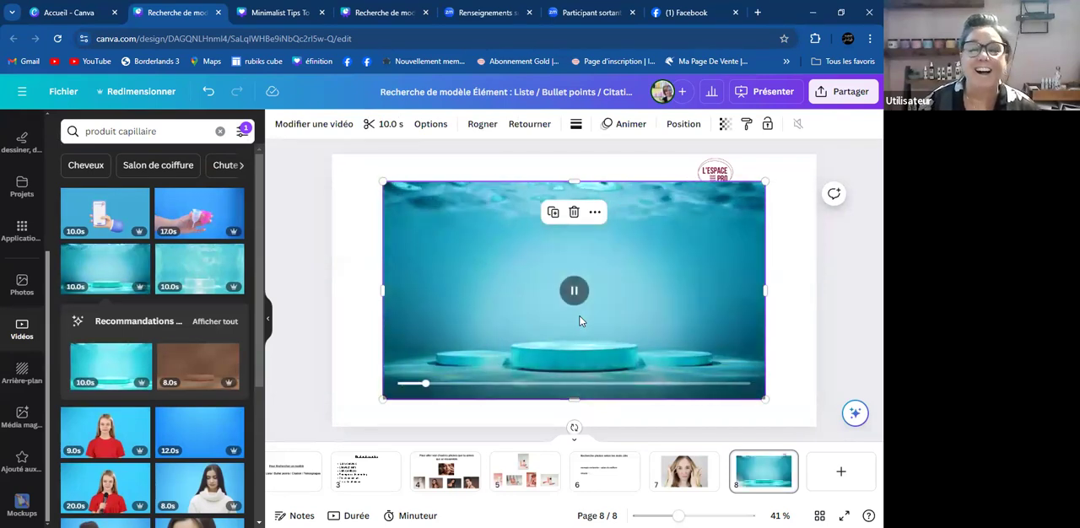
pyautogui.rightClick(525, 337)
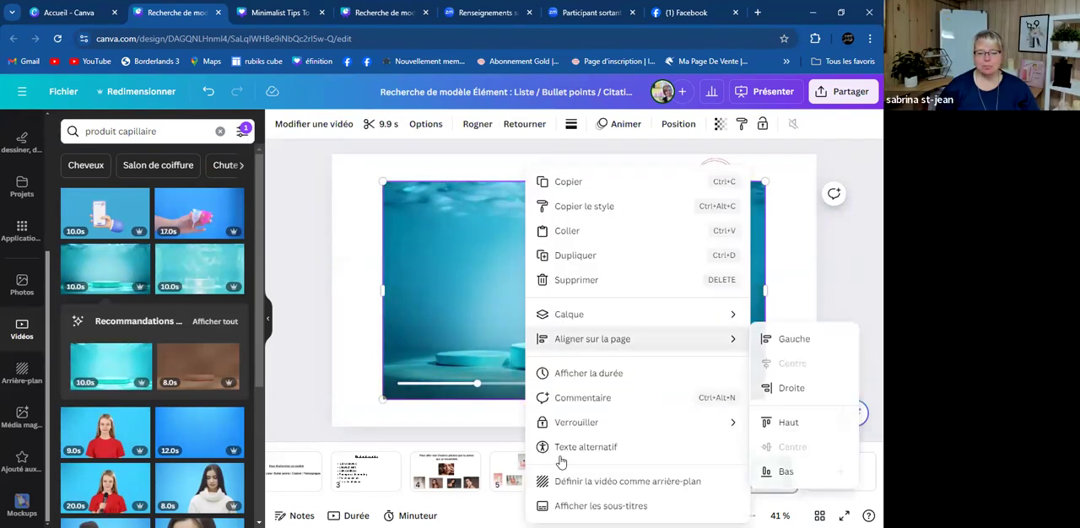
pyautogui.click(582, 481)
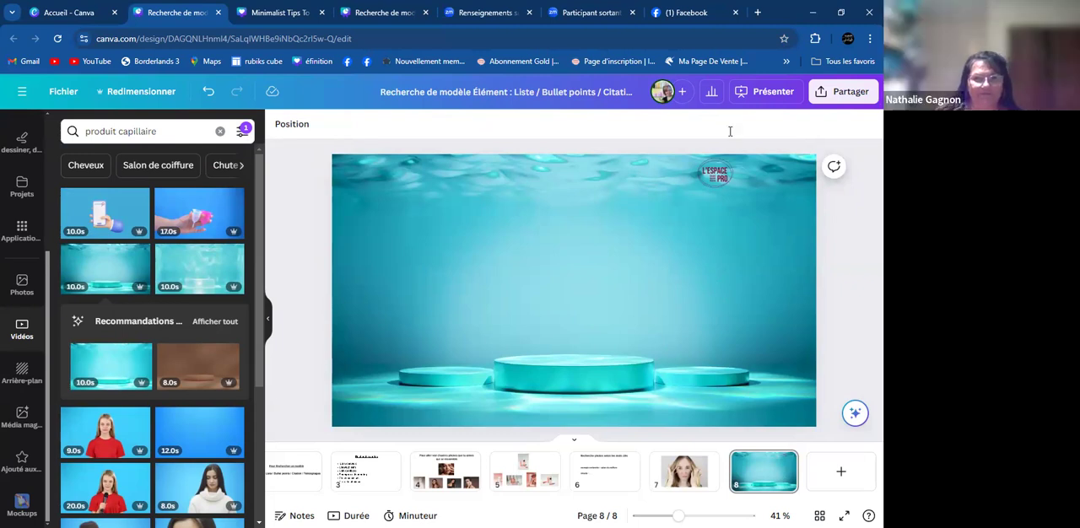
# - Clear the colour filter, search the videos for "produit capillaire rose", and empty the search
pyautogui.click(242, 131)
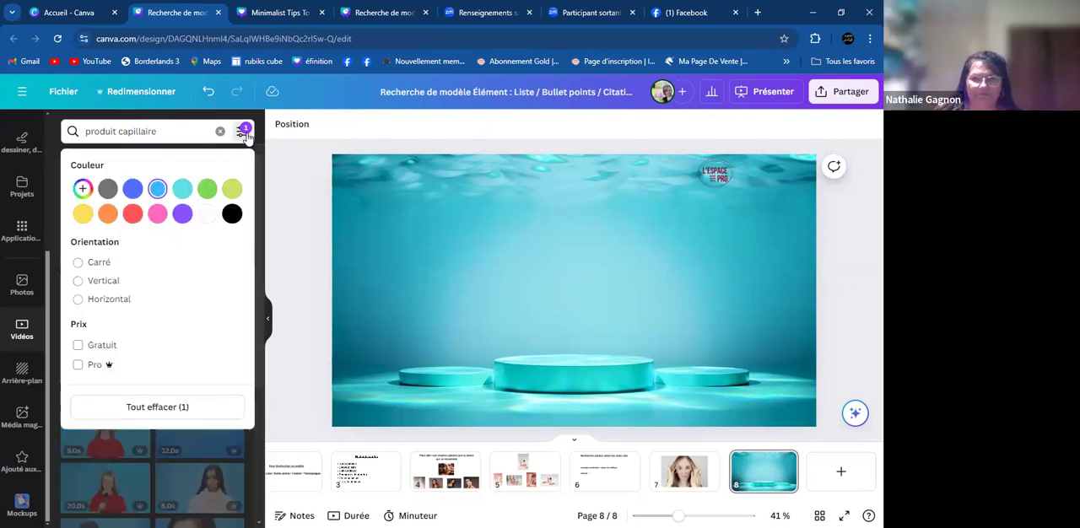
pyautogui.click(140, 411)
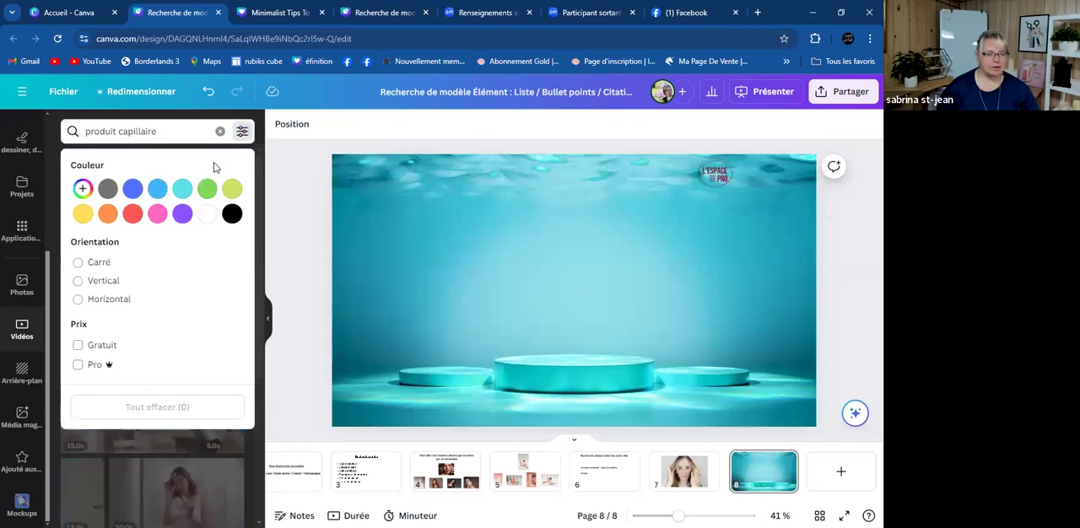
pyautogui.click(182, 126)
pyautogui.write('rose')
pyautogui.press('Return')
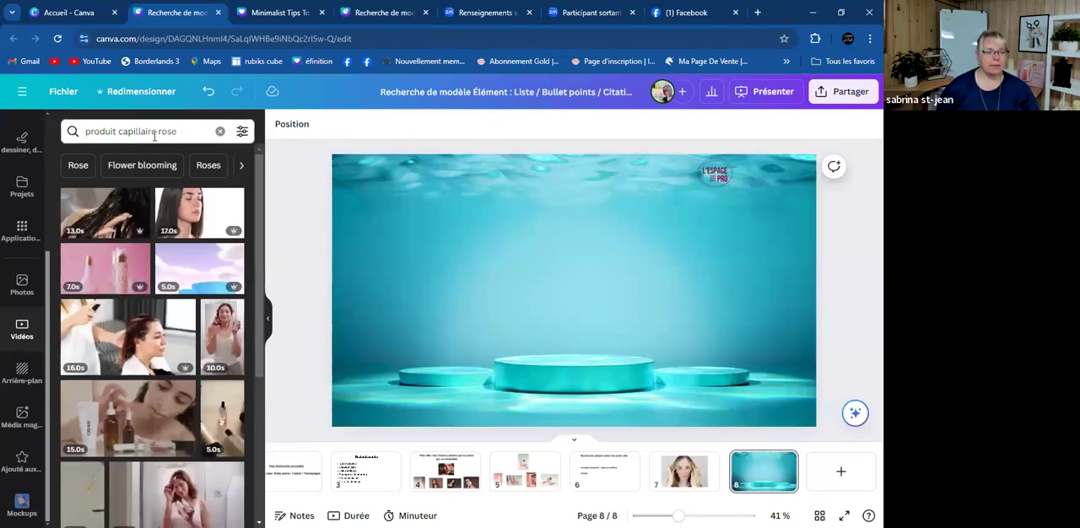
pyautogui.click(242, 131)
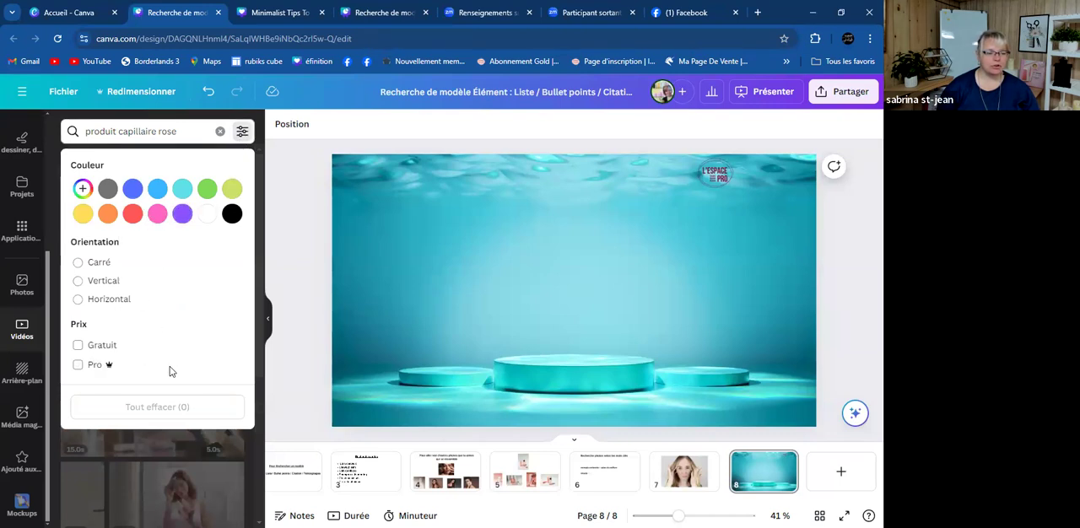
pyautogui.click(219, 131)
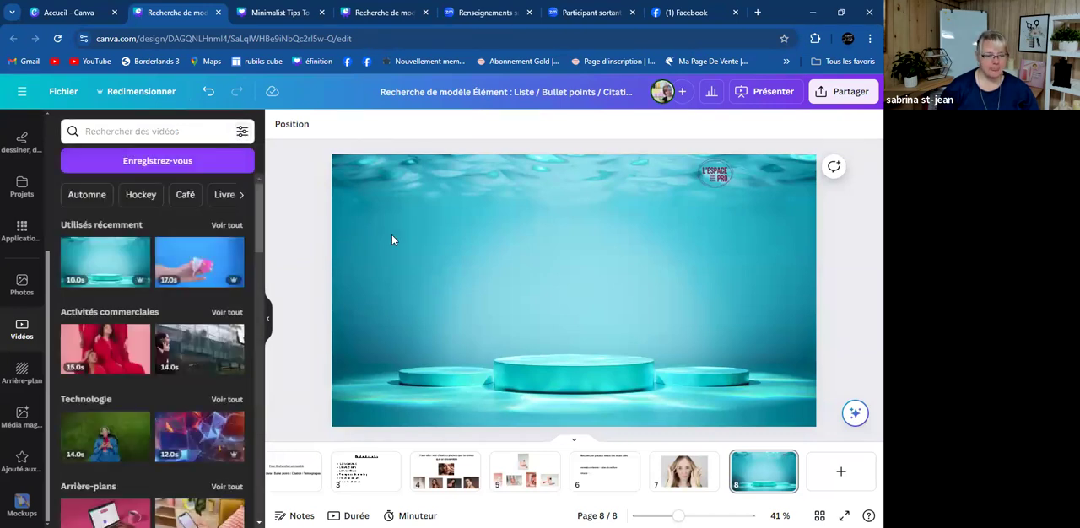
# - Switch to the elements library and try filtering a "produit capillaire" search by light blue
pyautogui.click(363, 229)
pyautogui.scroll(-3, 133, 258)
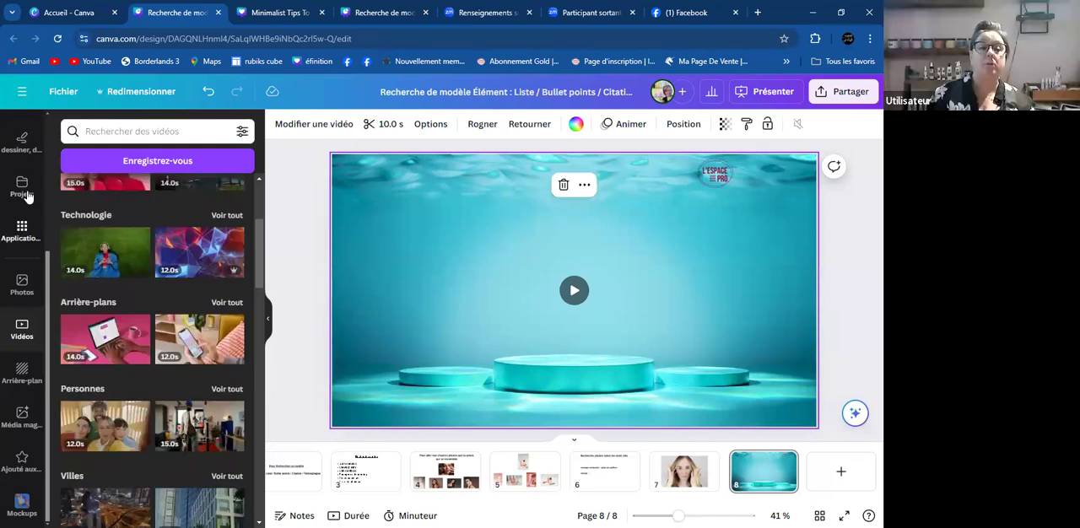
pyautogui.scroll(3, 38, 270)
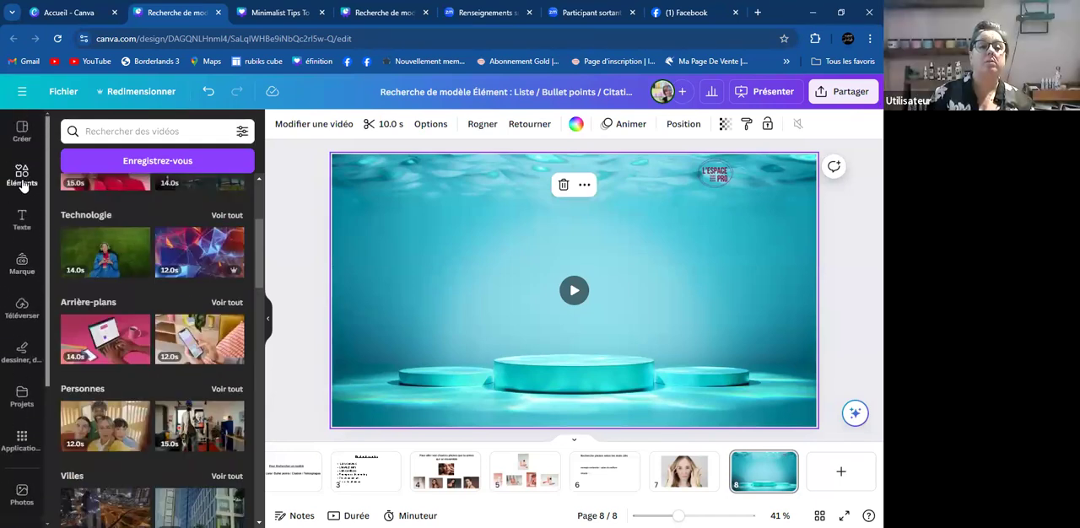
pyautogui.click(23, 185)
pyautogui.click(208, 133)
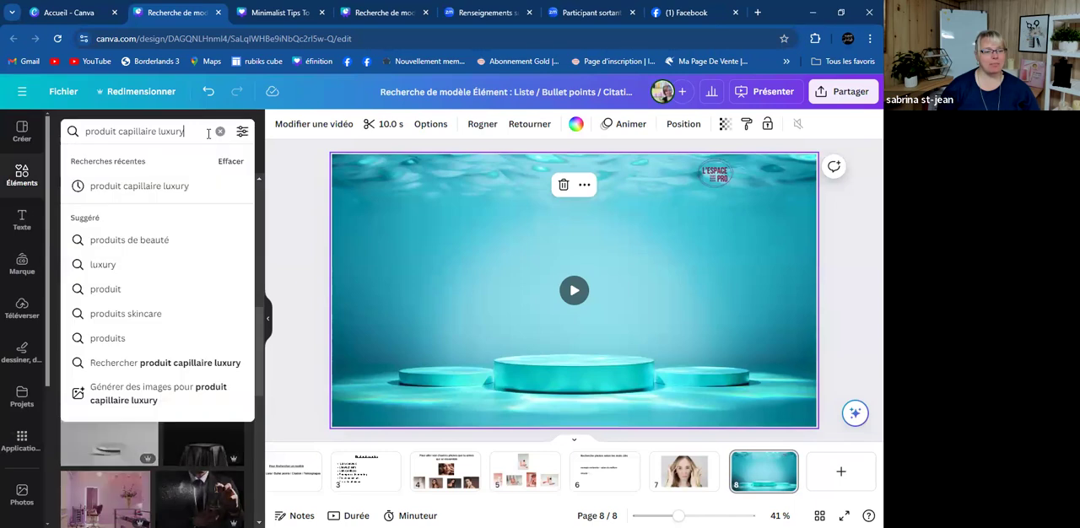
pyautogui.press('BackSpace')
pyautogui.press('BackSpace')
pyautogui.press('BackSpace')
pyautogui.press('BackSpace')
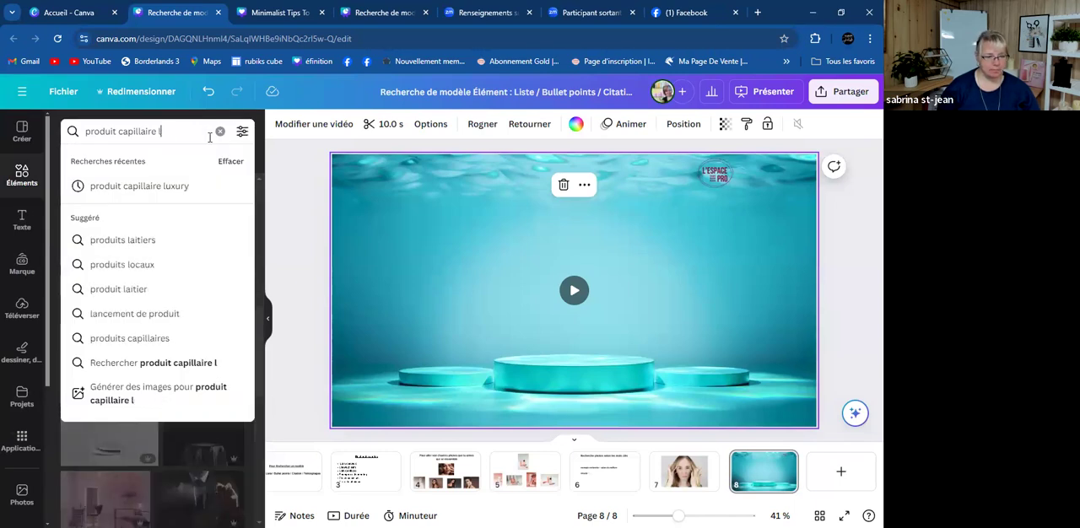
pyautogui.click(243, 135)
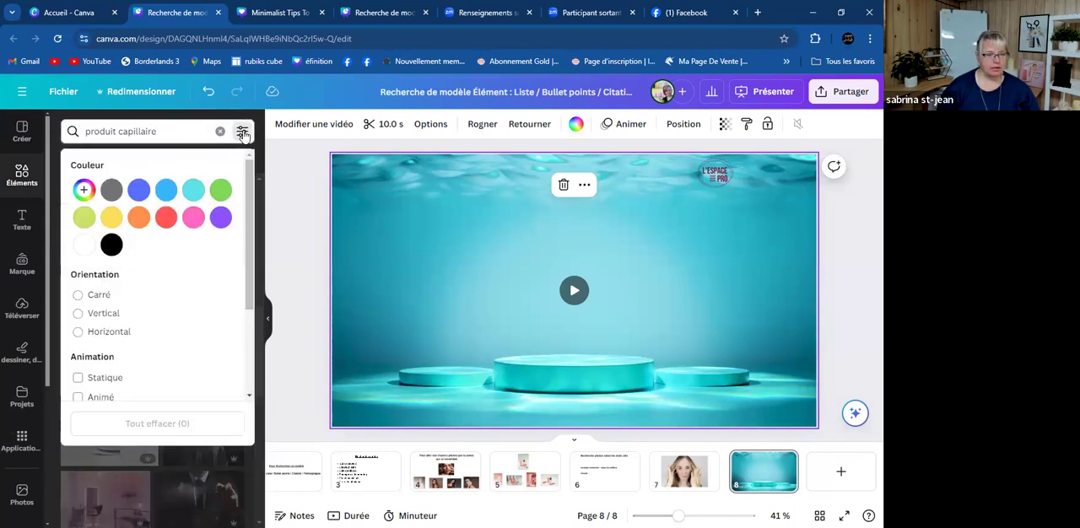
pyautogui.click(82, 191)
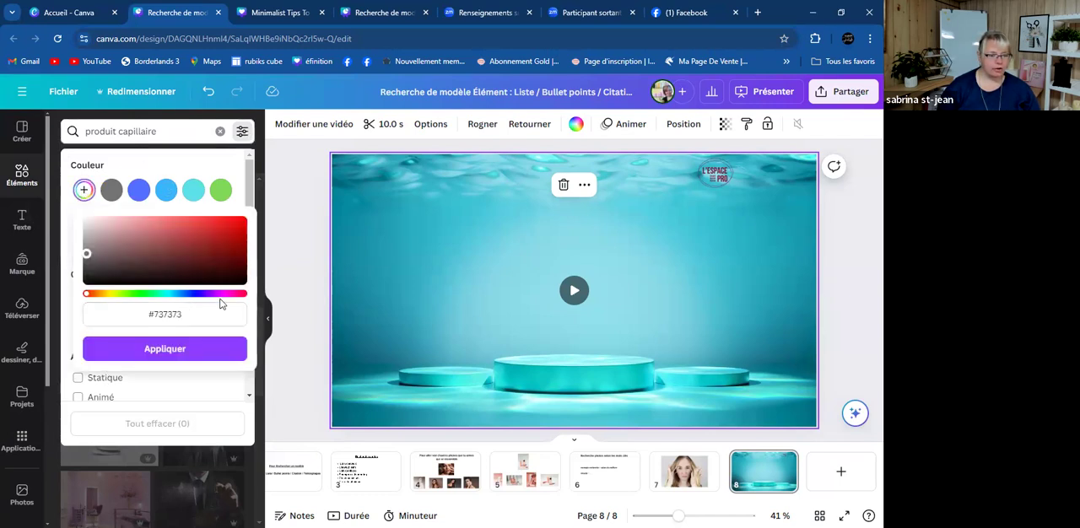
pyautogui.click(166, 193)
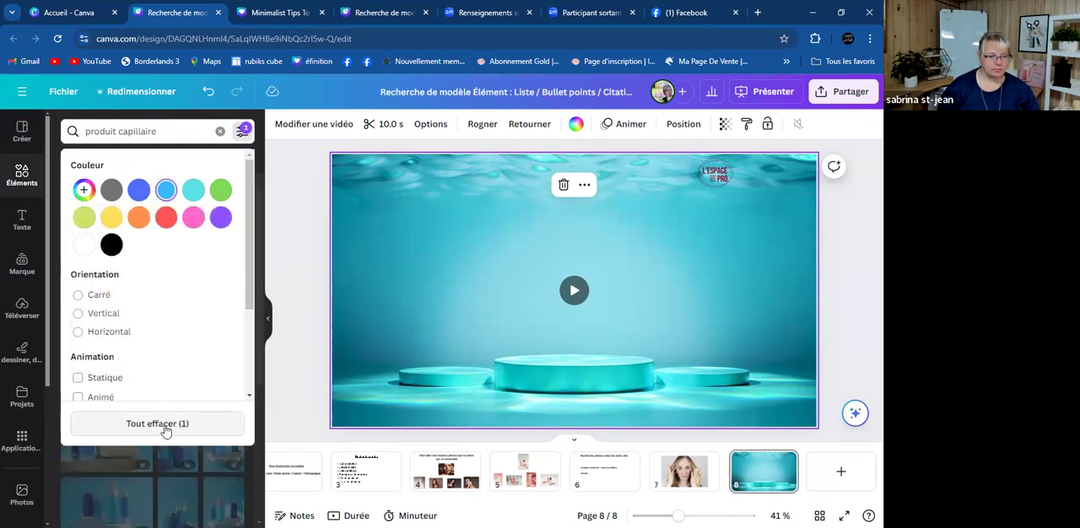
pyautogui.click(302, 259)
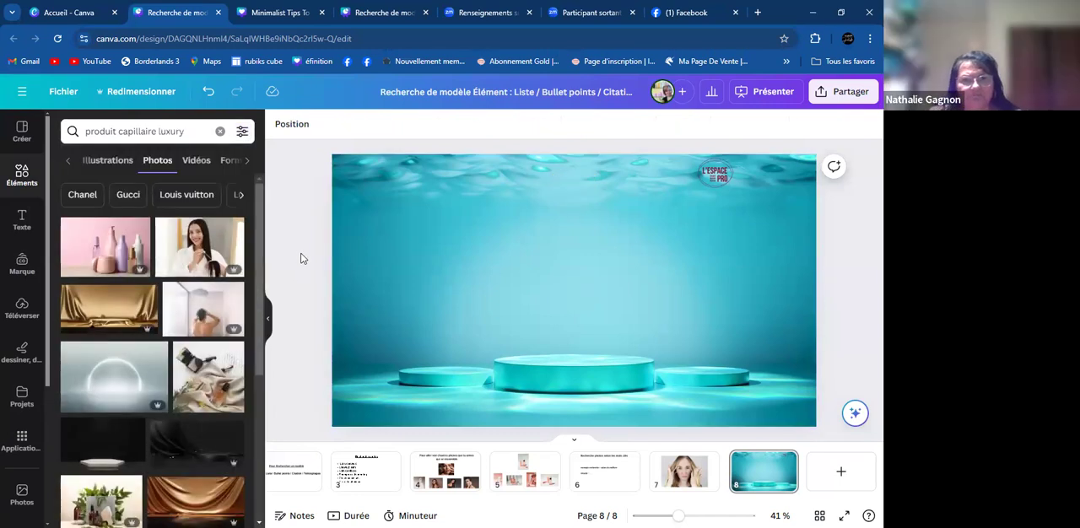
# - Reset the elements library and search it for "produit capillaire"
pyautogui.click(25, 177)
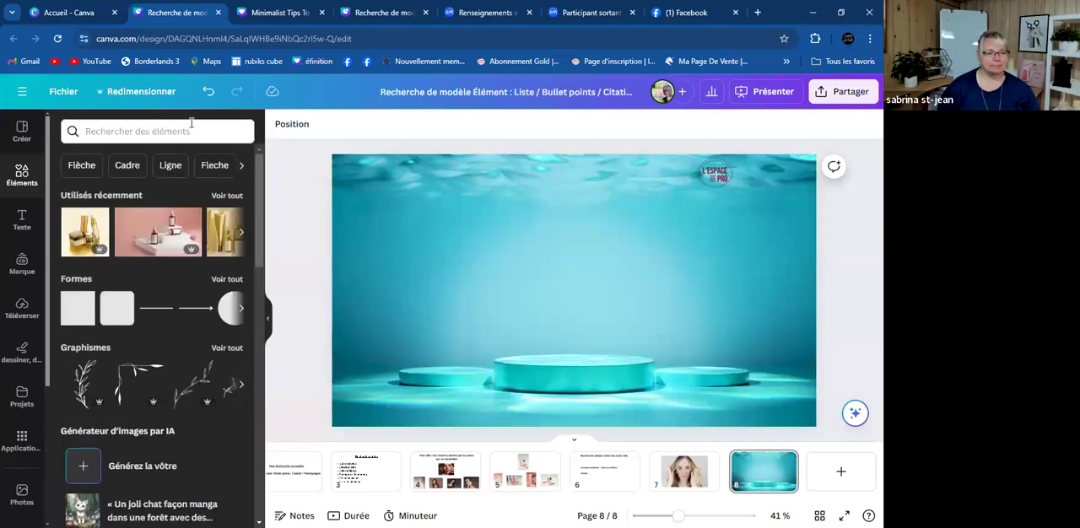
pyautogui.click(190, 124)
pyautogui.click(192, 134)
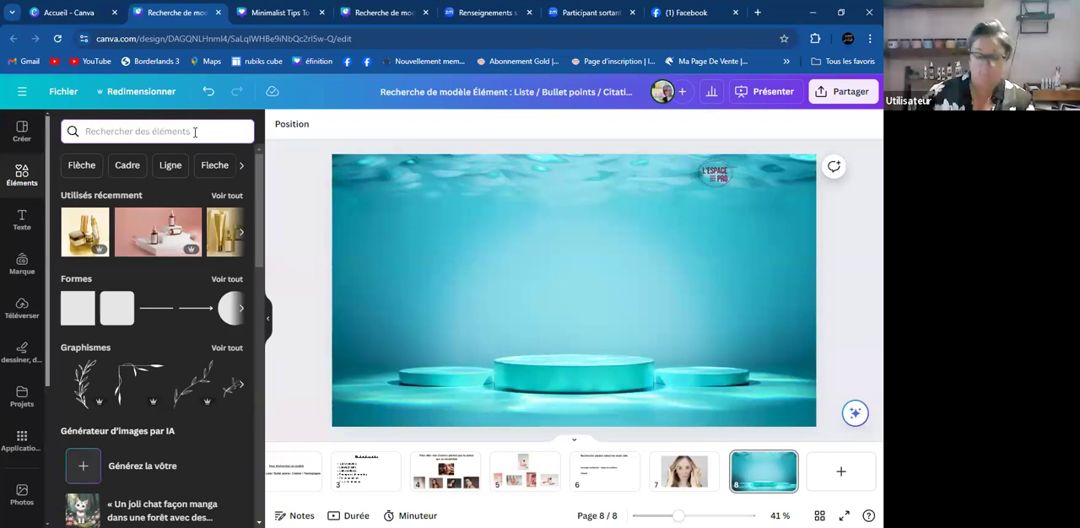
pyautogui.write('produit')
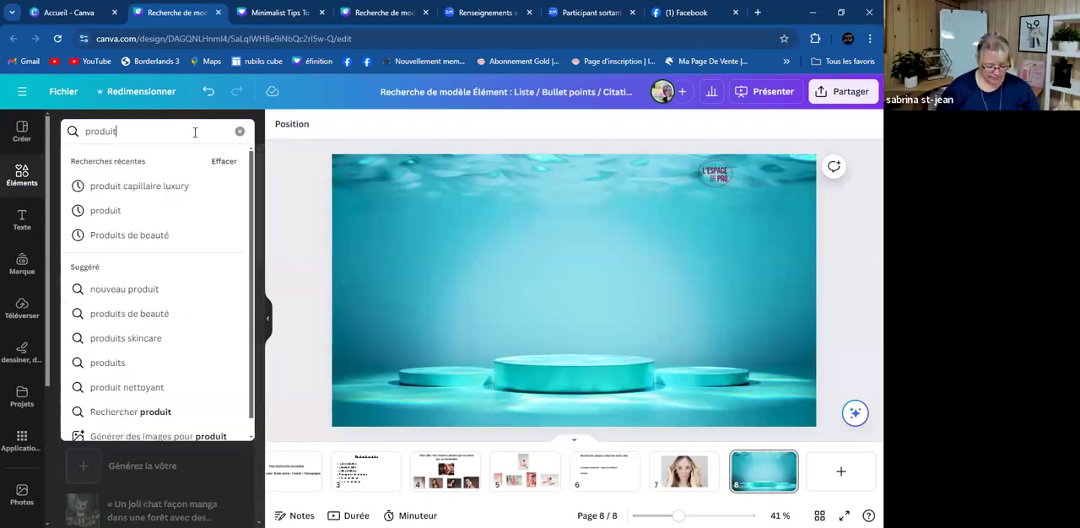
pyautogui.write(' capillaire')
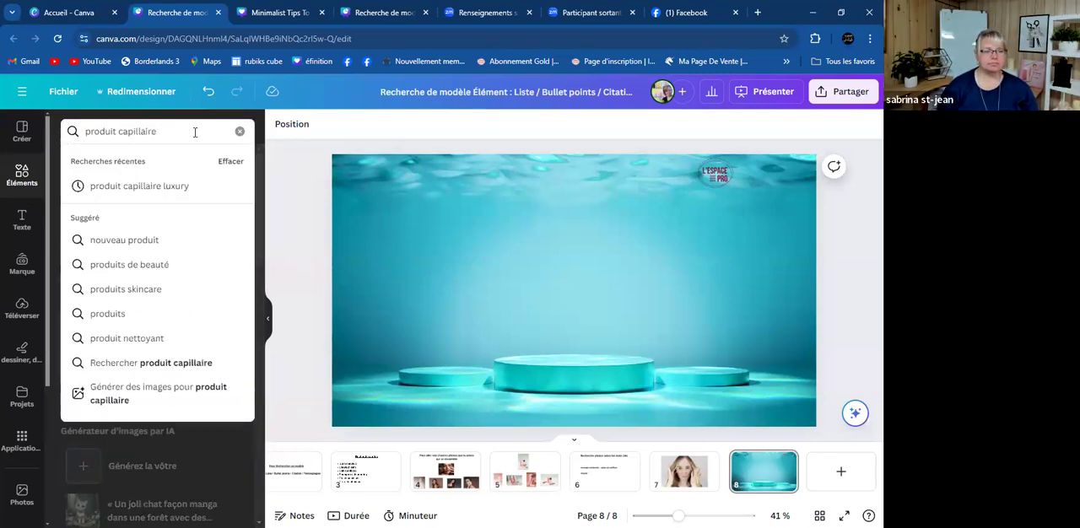
pyautogui.press('Return')
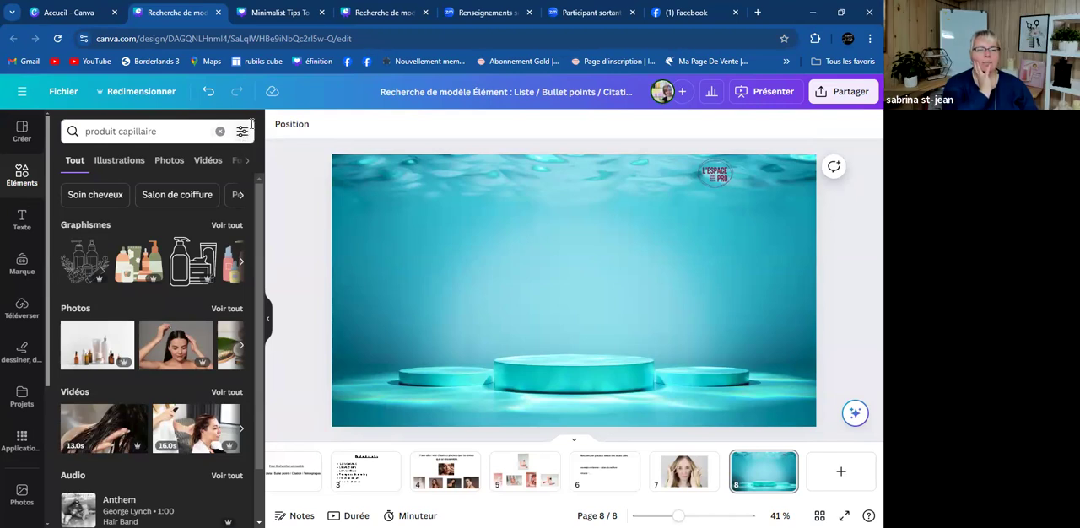
# - Filter the element results by light blue and show all the matching photos
pyautogui.click(244, 133)
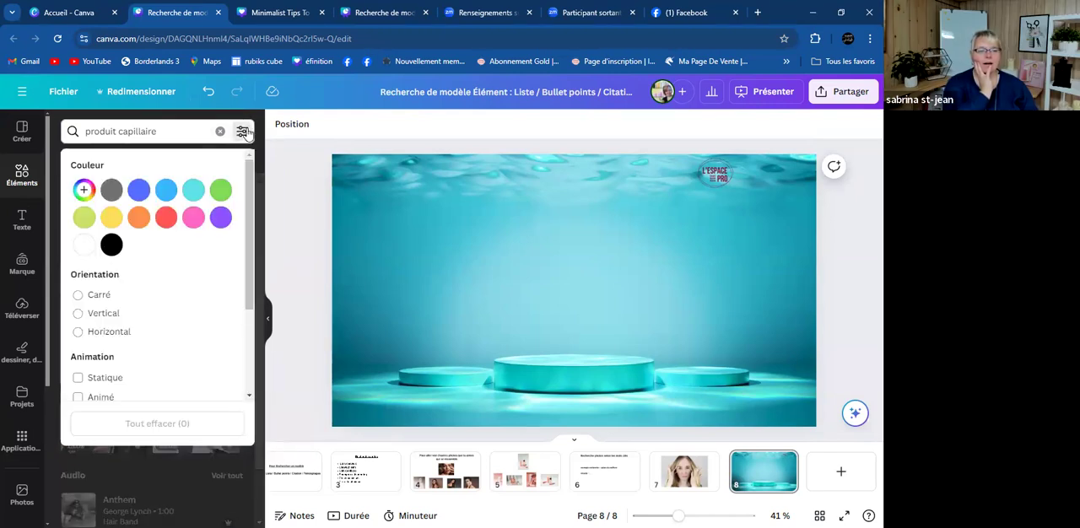
pyautogui.click(167, 190)
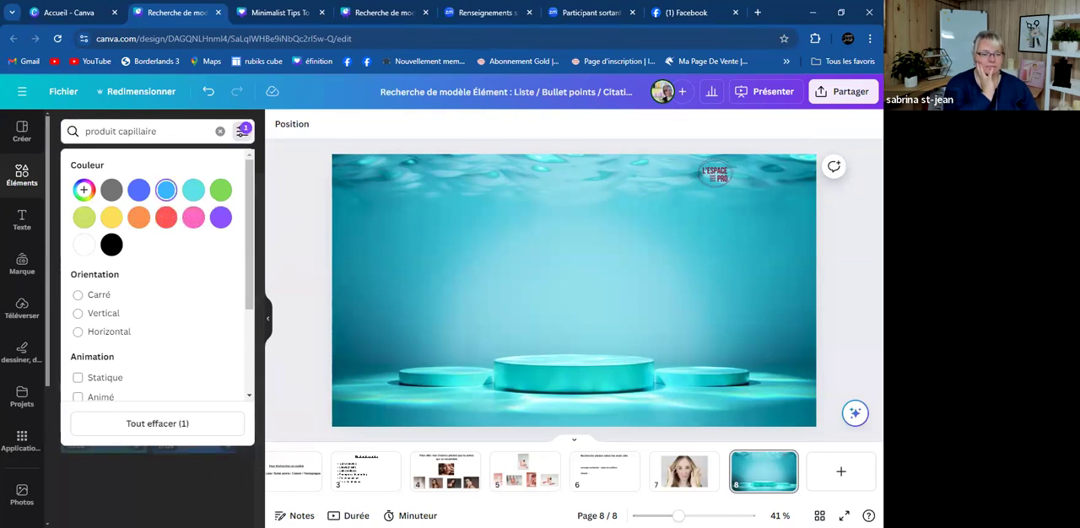
pyautogui.click(150, 501)
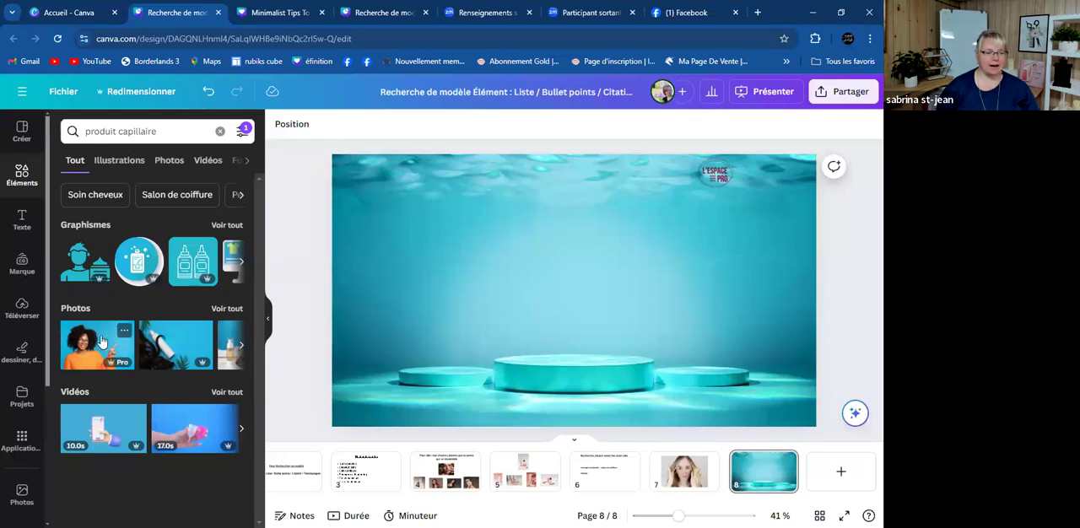
pyautogui.click(226, 310)
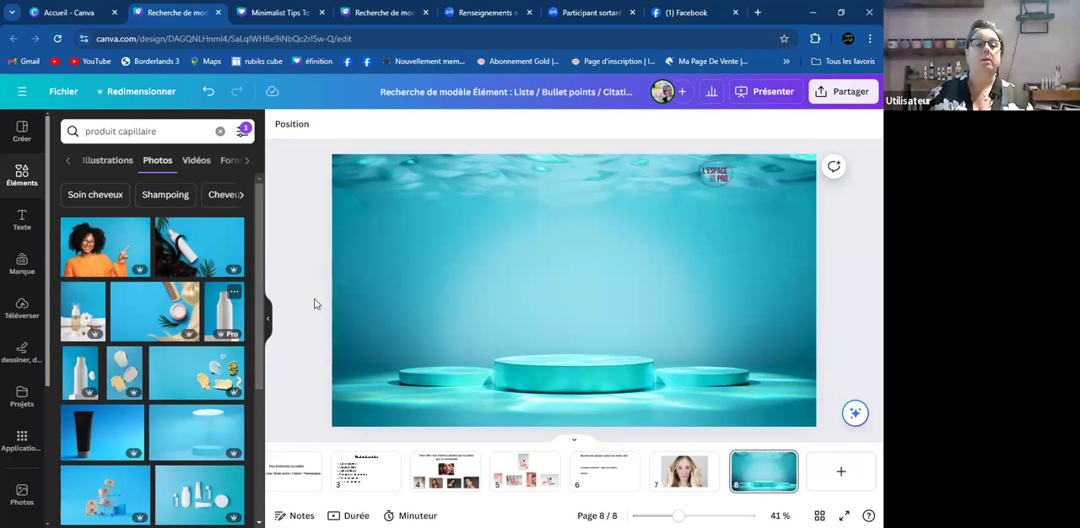
# - Set the blue photo of the white spray bottle lying on dark hair as page 8's background
pyautogui.click(181, 244)
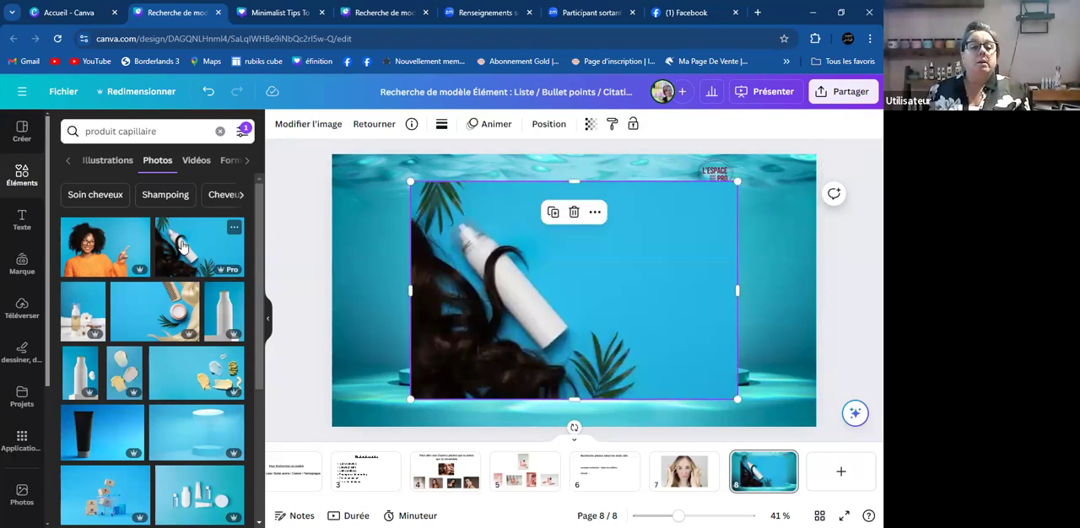
pyautogui.rightClick(595, 331)
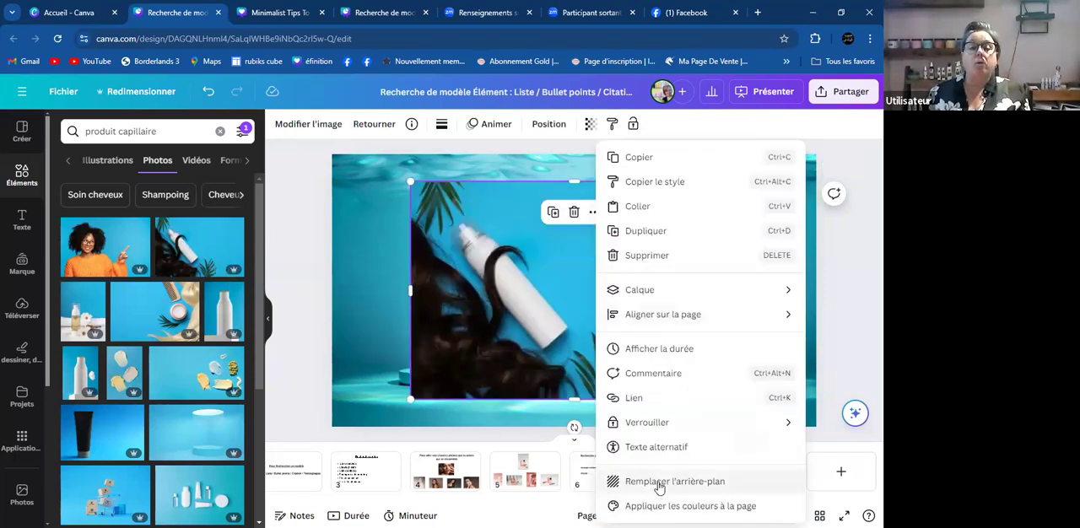
pyautogui.click(653, 501)
# - Insert the turquoise photo of the blue pump bottle and make it page 8's background
pyautogui.scroll(-5, 224, 381)
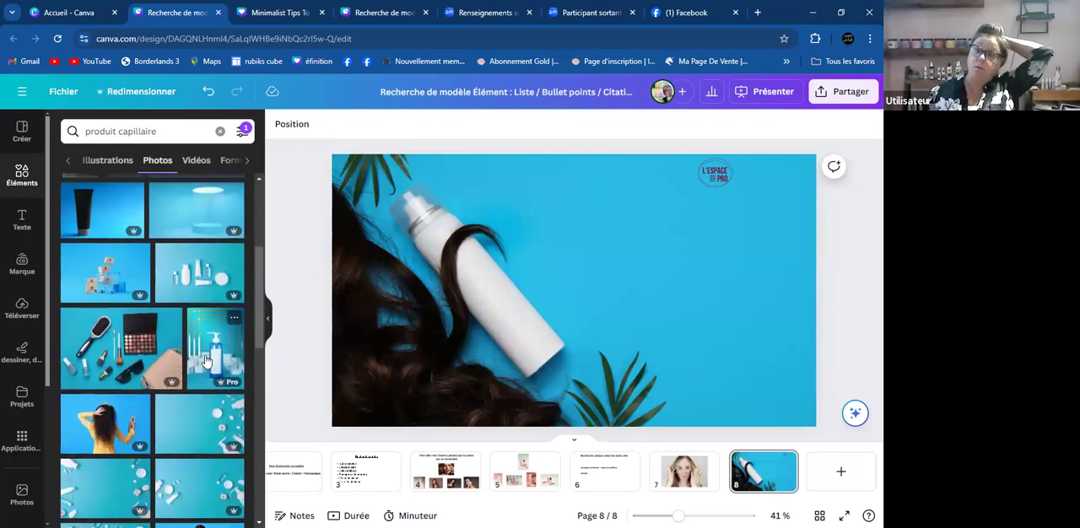
pyautogui.click(205, 361)
pyautogui.rightClick(599, 329)
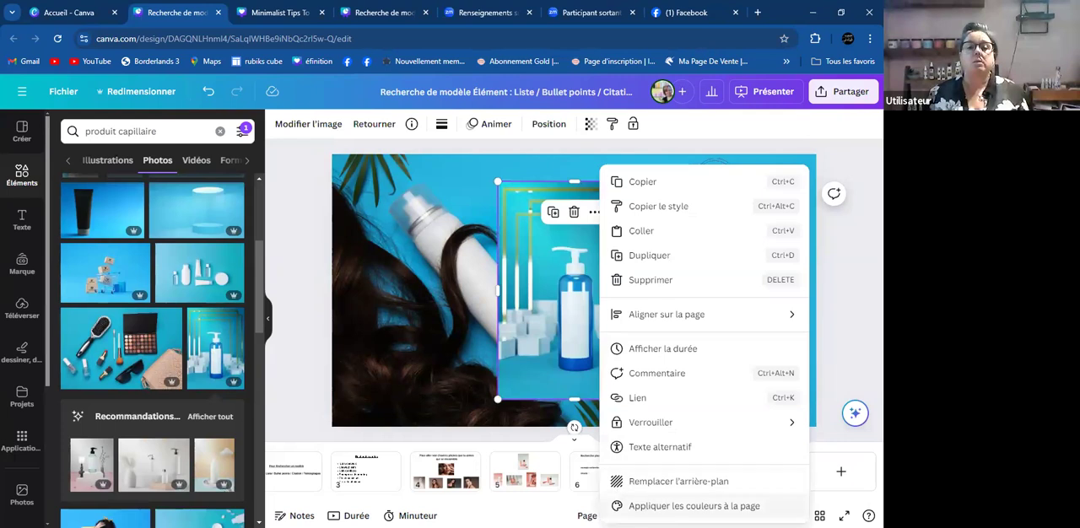
pyautogui.click(646, 481)
# - Show all magic recommendations for the pump bottle photo and set the one with the clear bottle and candle as page 8's background
pyautogui.scroll(-1, 98, 338)
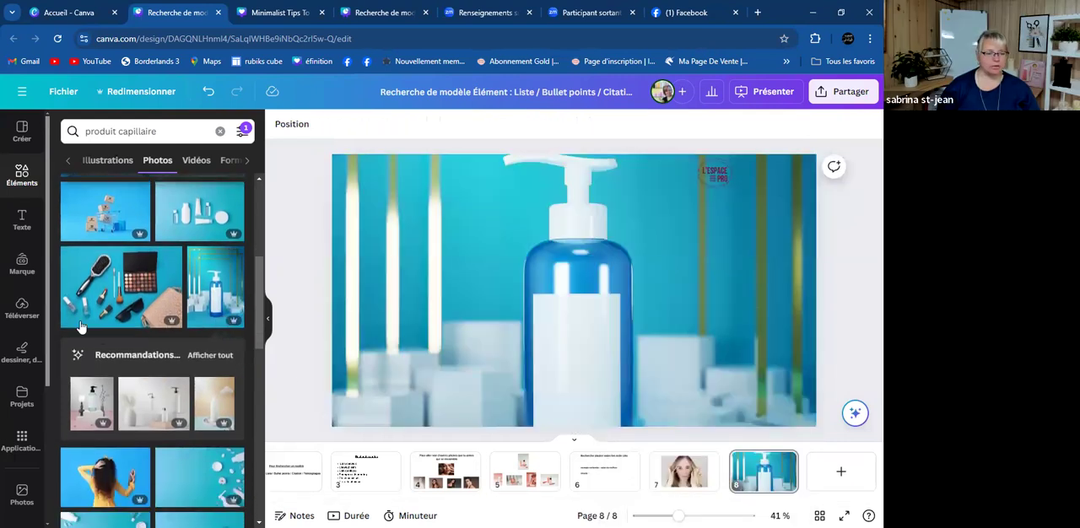
pyautogui.click(215, 355)
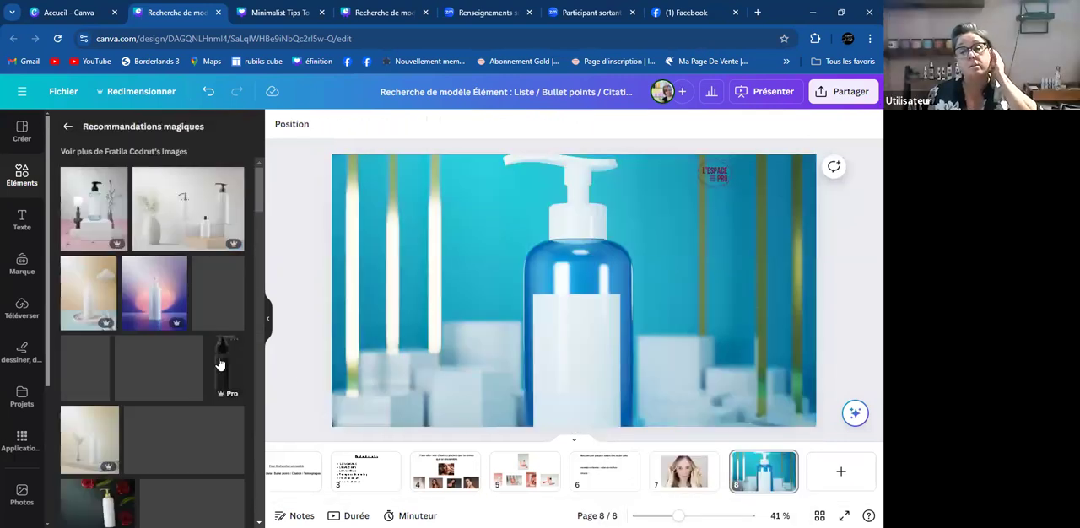
pyautogui.click(95, 213)
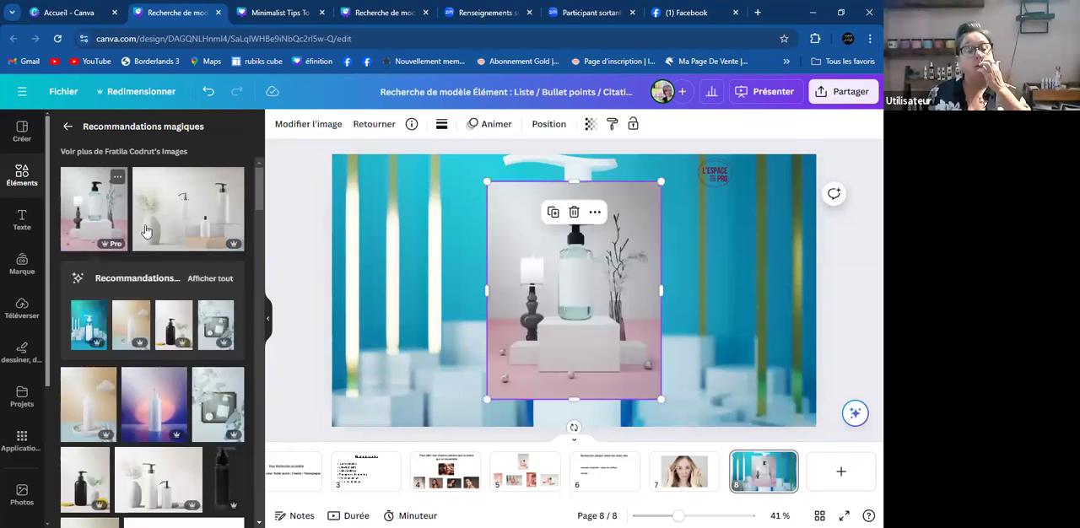
pyautogui.rightClick(608, 347)
pyautogui.click(677, 482)
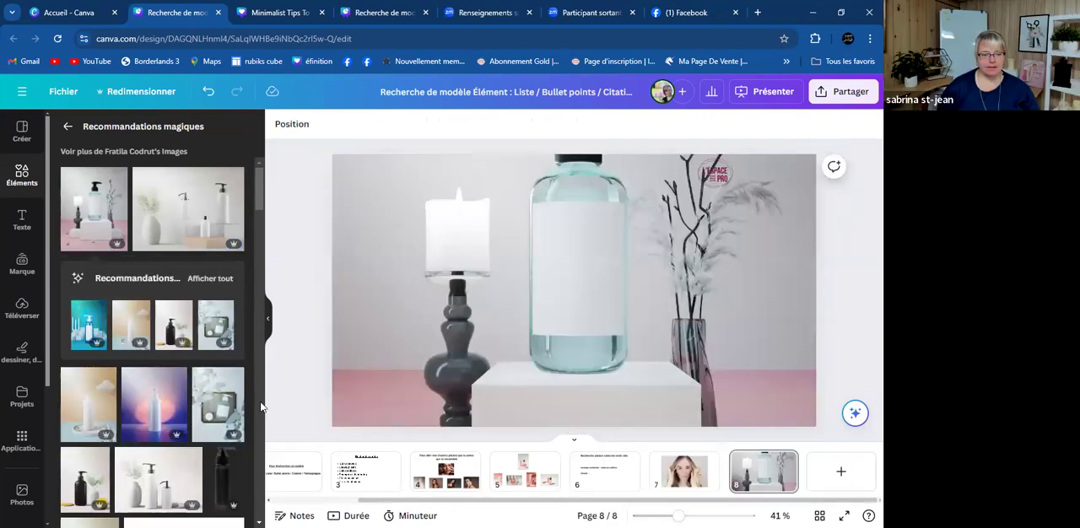
# - Set the recommended photo of a white pump bottle between green monstera leaves as the page background
pyautogui.scroll(-3, 200, 366)
pyautogui.scroll(-10, 200, 366)
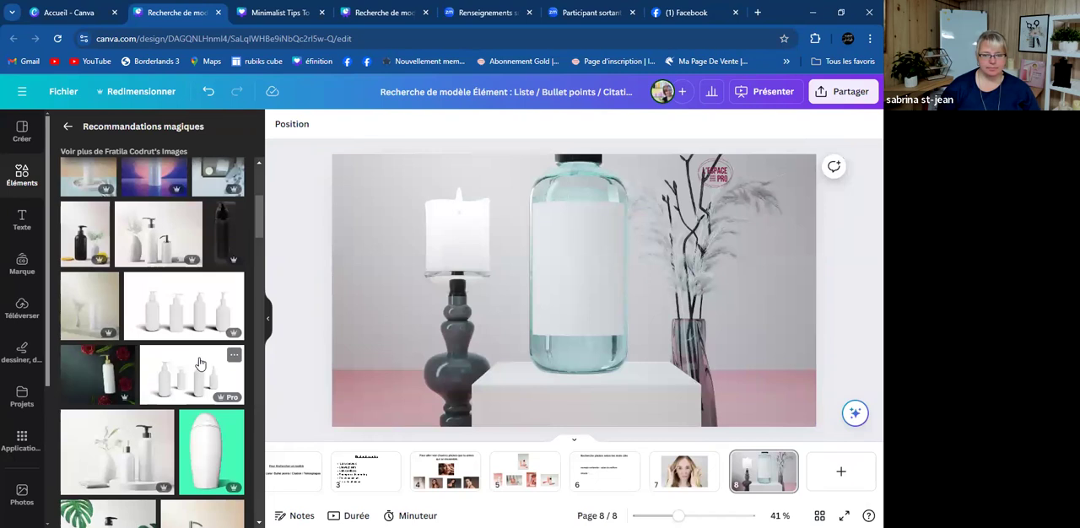
pyautogui.click(93, 284)
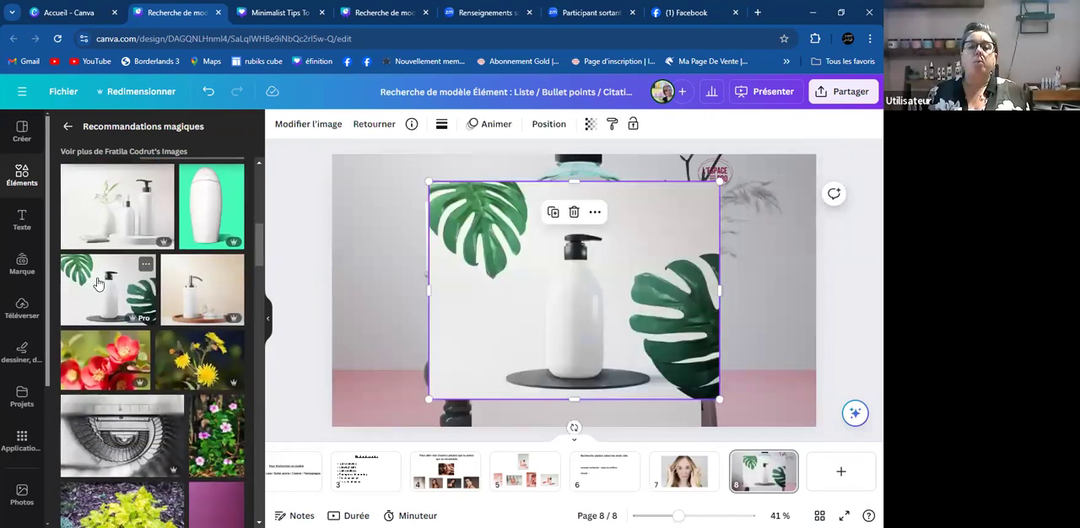
pyautogui.rightClick(541, 287)
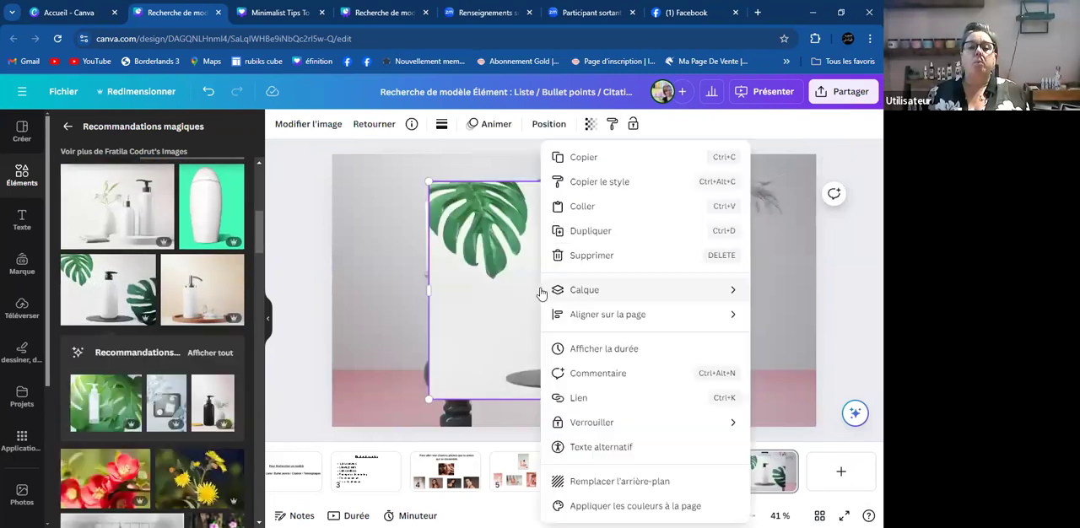
pyautogui.click(626, 481)
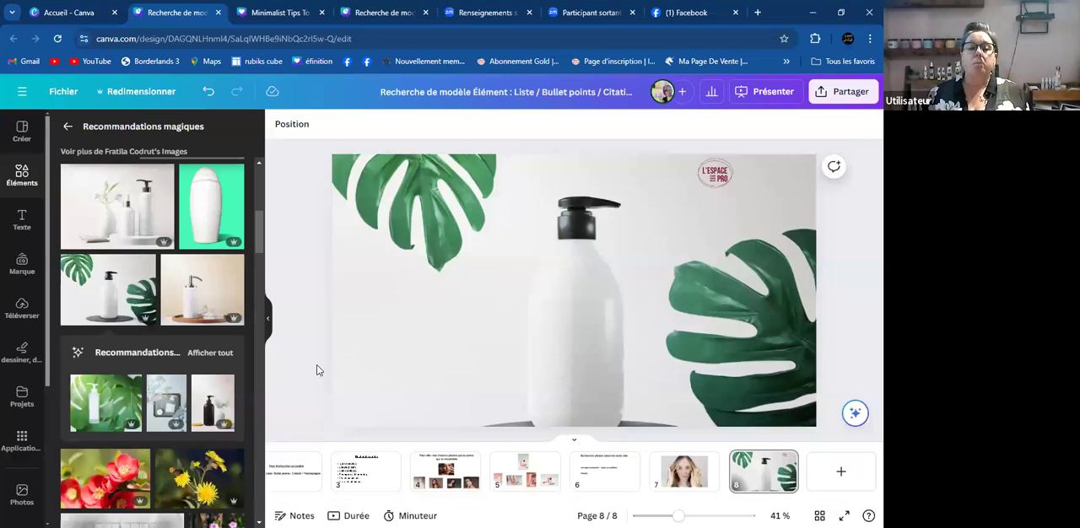
# - Delete page 8's background photo and use the recommended photo of three dispensers beside a white vase as the new background
pyautogui.scroll(-3, 173, 413)
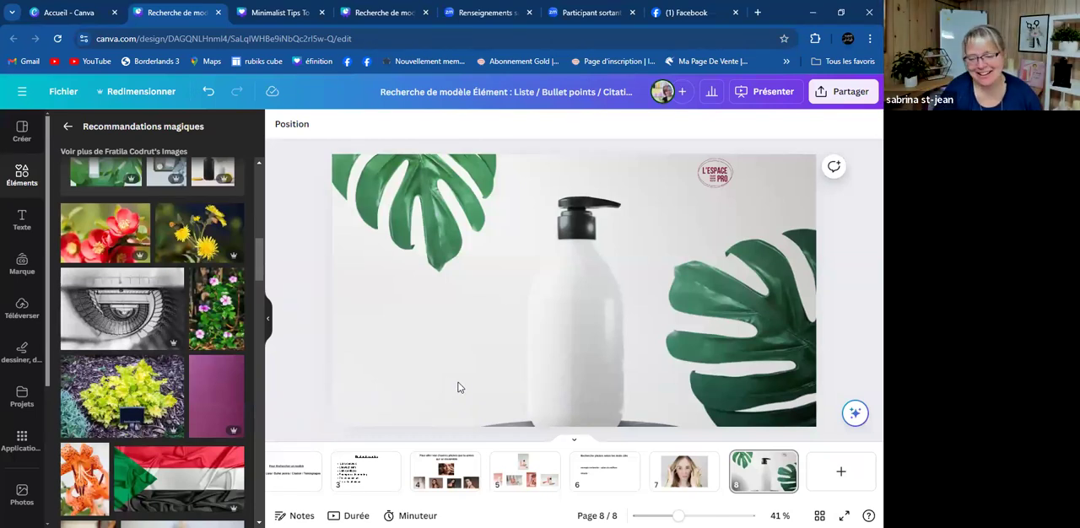
pyautogui.click(585, 244)
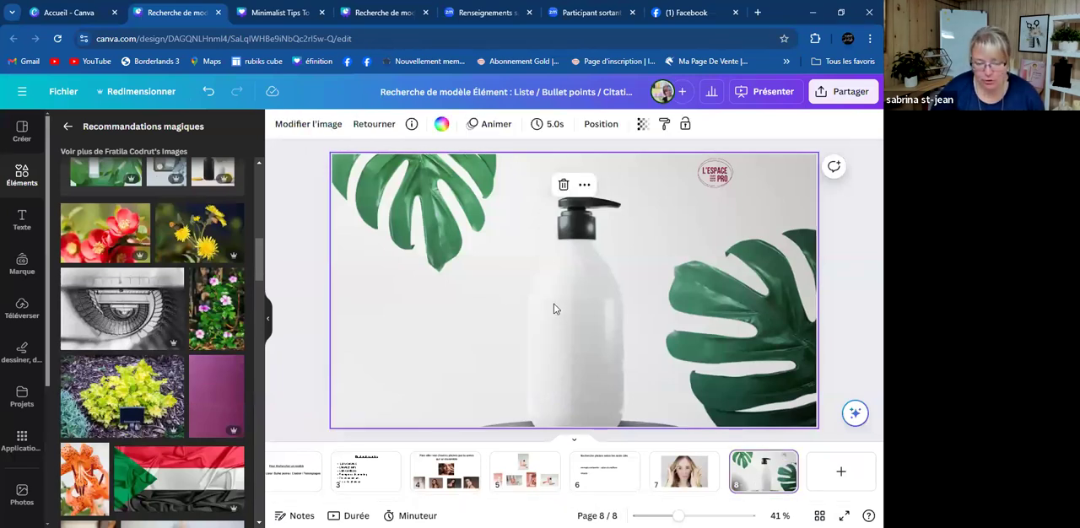
pyautogui.press('Delete')
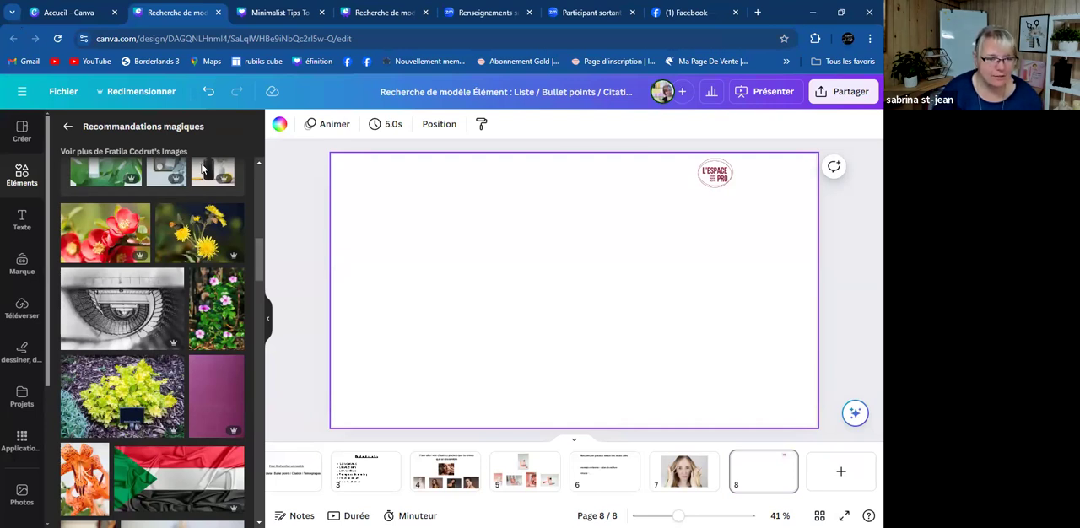
pyautogui.click(159, 221)
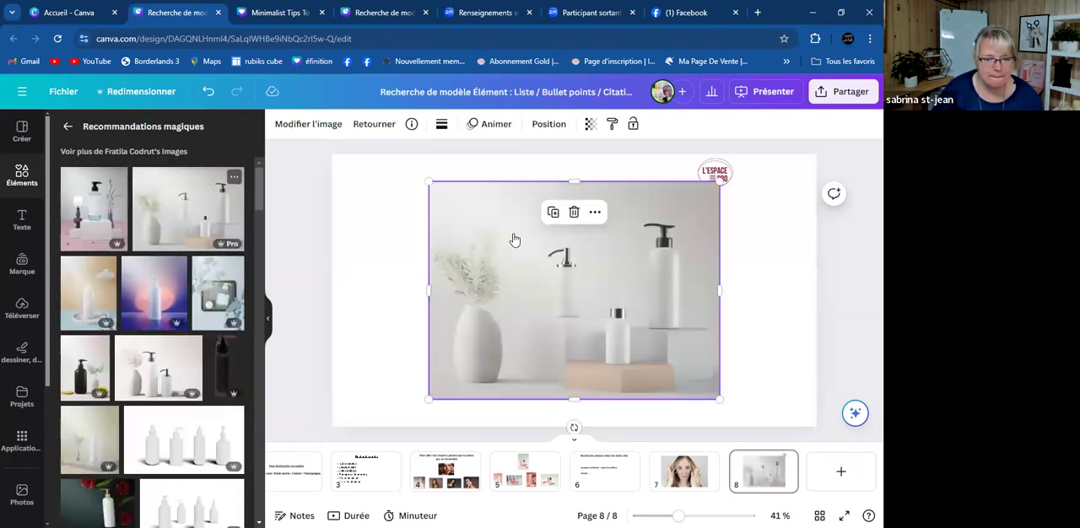
pyautogui.rightClick(557, 319)
pyautogui.click(565, 480)
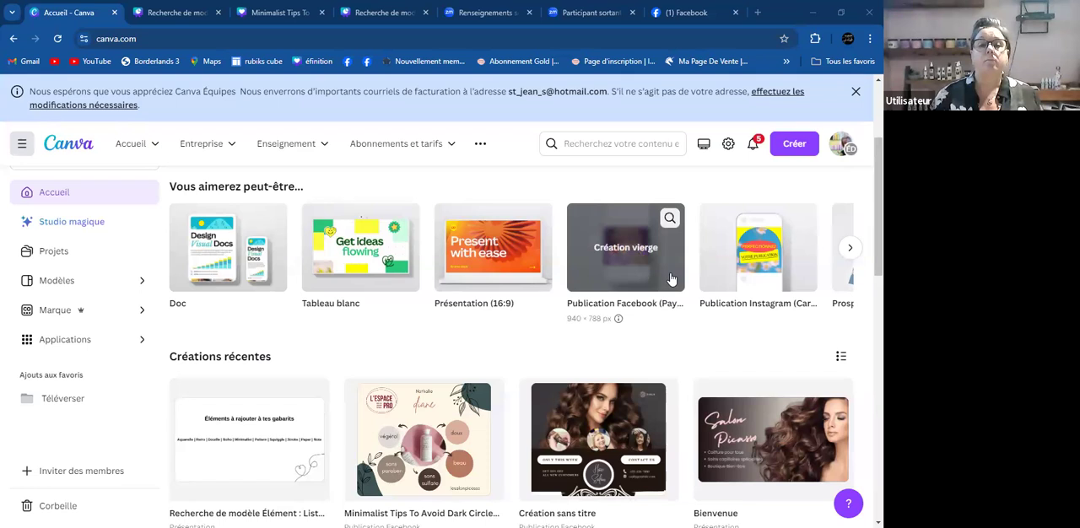
# - Create a blank Logo design from the Canva home page and show the favourited items in it
pyautogui.click(797, 146)
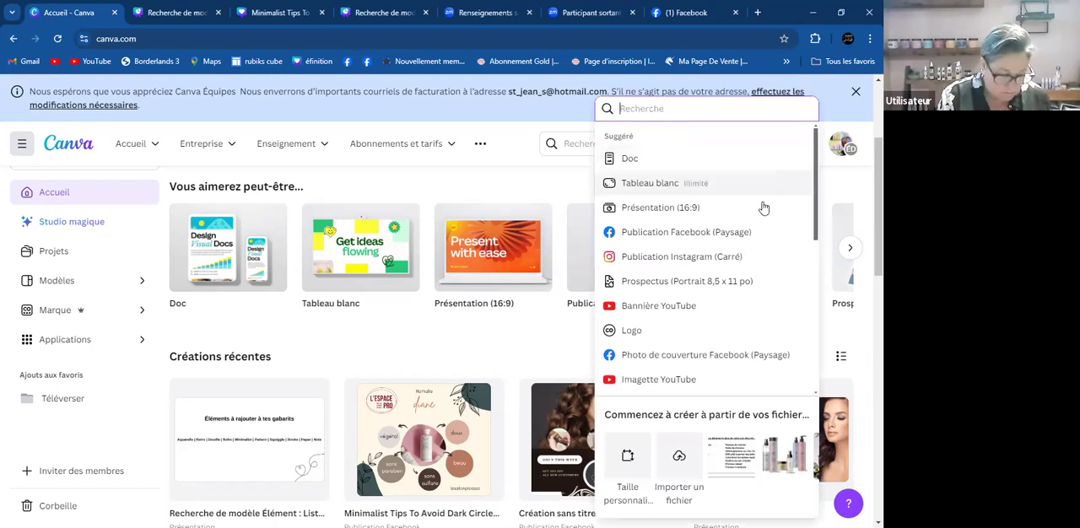
pyautogui.click(647, 338)
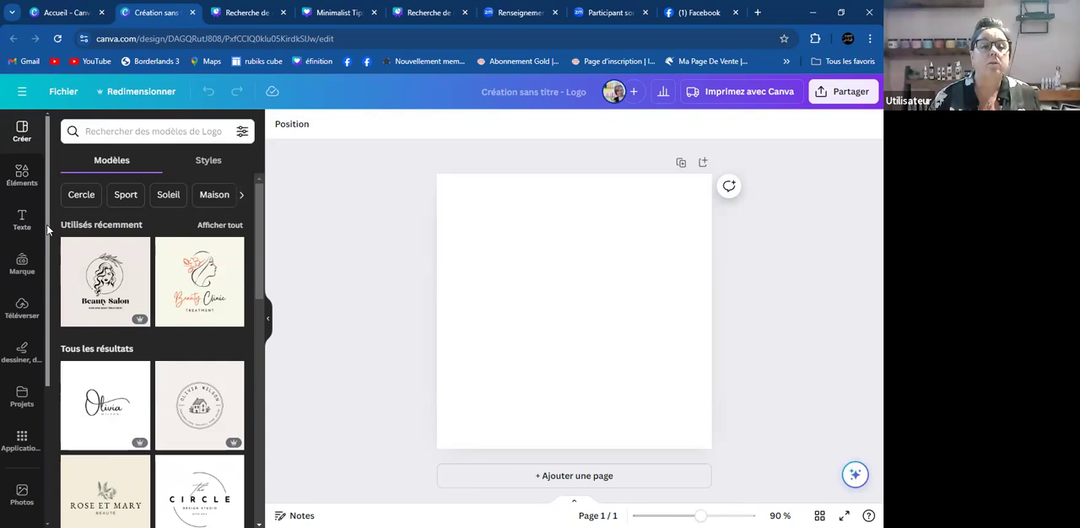
pyautogui.scroll(-3, 26, 295)
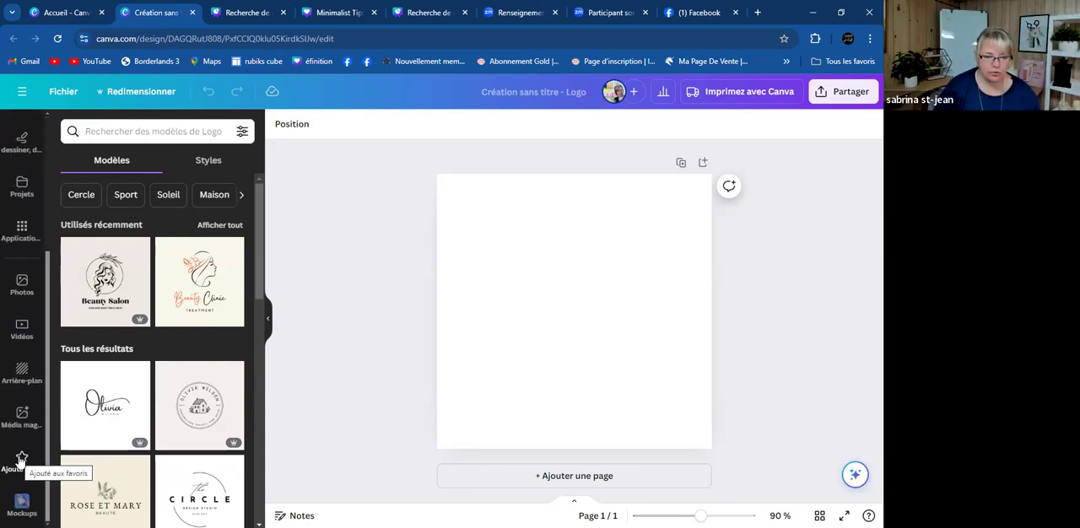
pyautogui.click(22, 459)
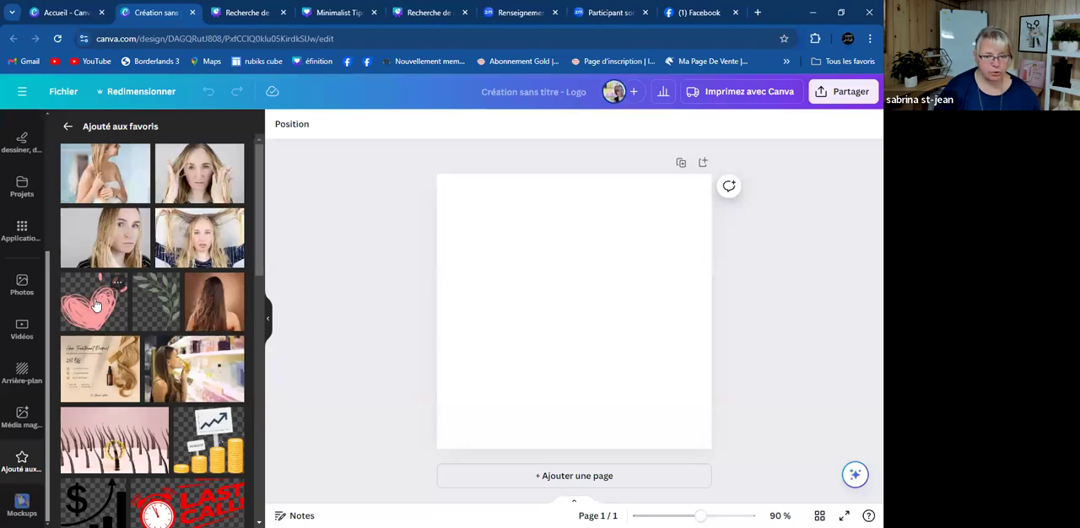
# - Place the favourited pink scribbled heart on page 1 and the green leafy branch on a new page 2
pyautogui.click(95, 304)
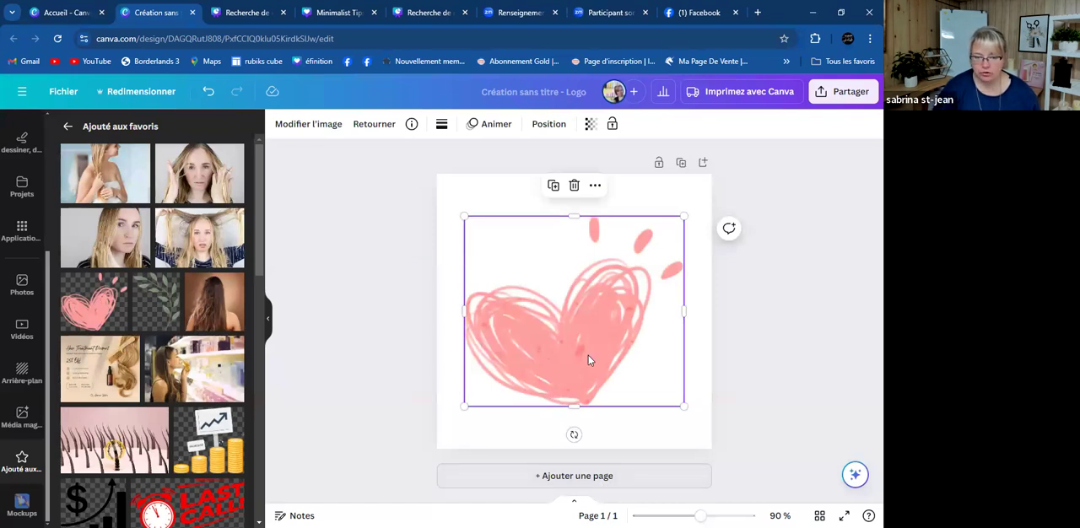
pyautogui.click(618, 479)
pyautogui.click(148, 312)
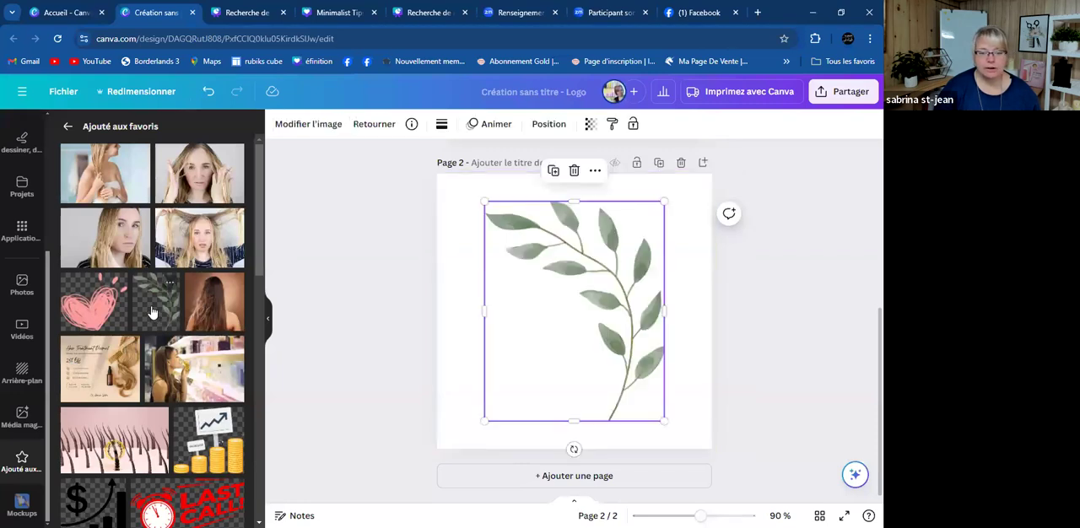
# - Add page 3 and place the black hand-drawn question mark from the favourites on it, enlarged
pyautogui.click(605, 475)
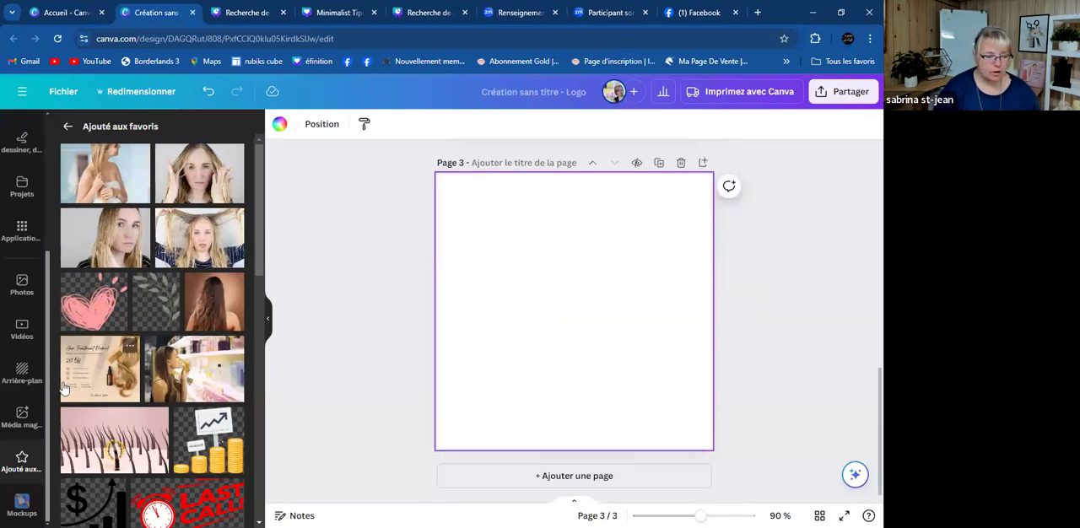
pyautogui.scroll(-5, 64, 388)
pyautogui.click(102, 388)
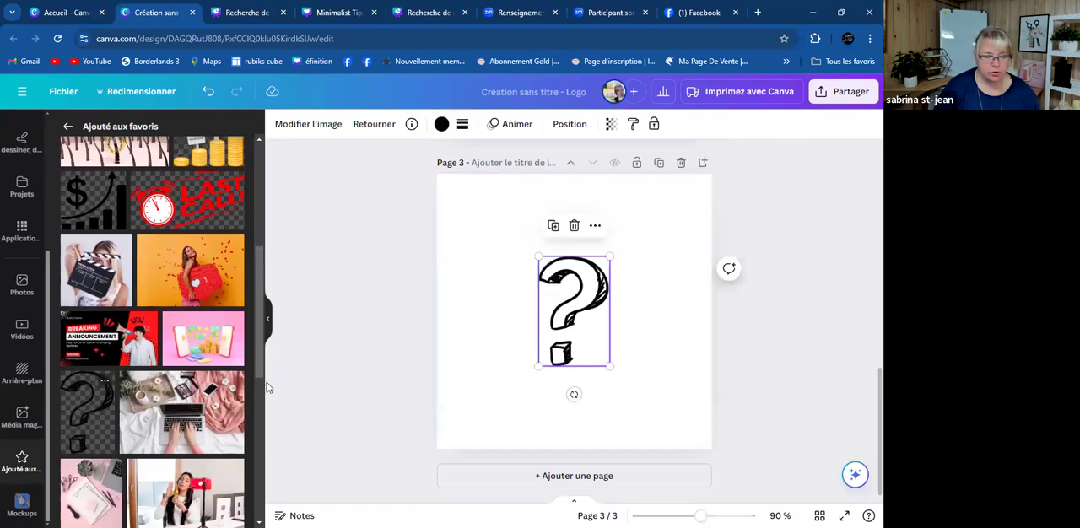
pyautogui.moveTo(608, 366); pyautogui.dragTo(590, 340)
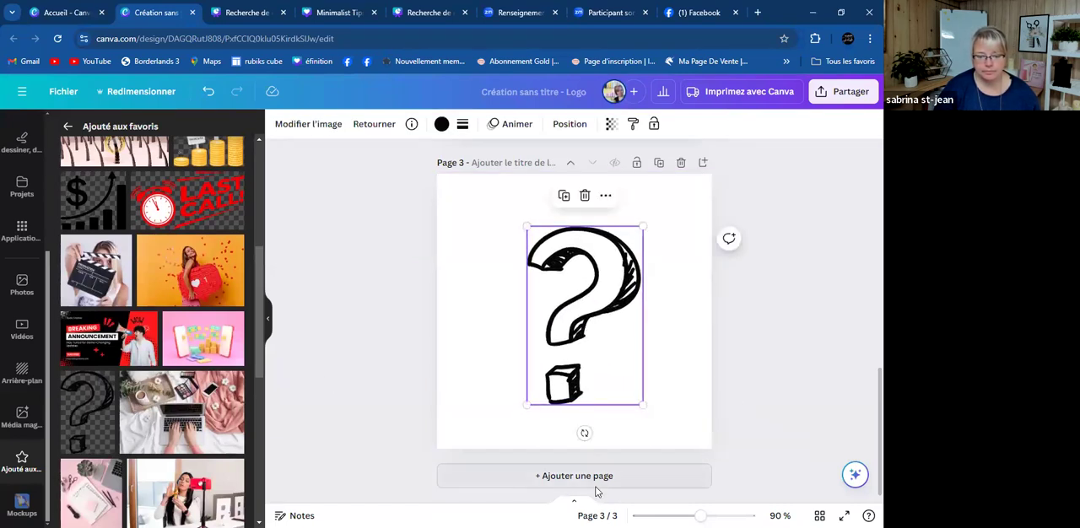
# - Add page 4 and place the peach line-art hibiscus flower from the favourites on it, enlarged
pyautogui.click(595, 479)
pyautogui.scroll(-3, 154, 431)
pyautogui.click(108, 430)
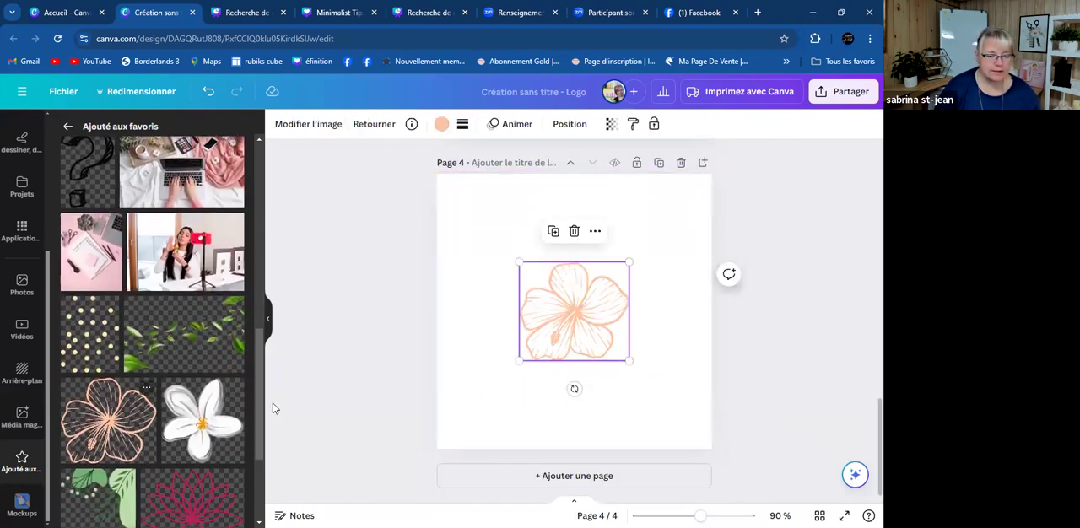
pyautogui.moveTo(520, 357); pyautogui.dragTo(571, 337)
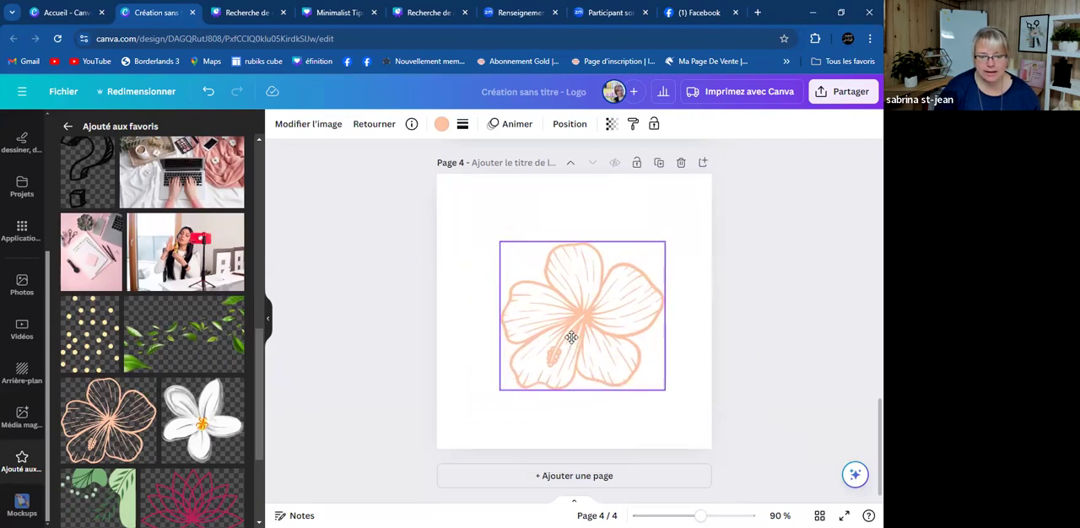
# - Add page 5 and place the magenta lotus outline from the favourites near its centre, enlarged
pyautogui.click(542, 475)
pyautogui.scroll(-2, 198, 388)
pyautogui.click(198, 388)
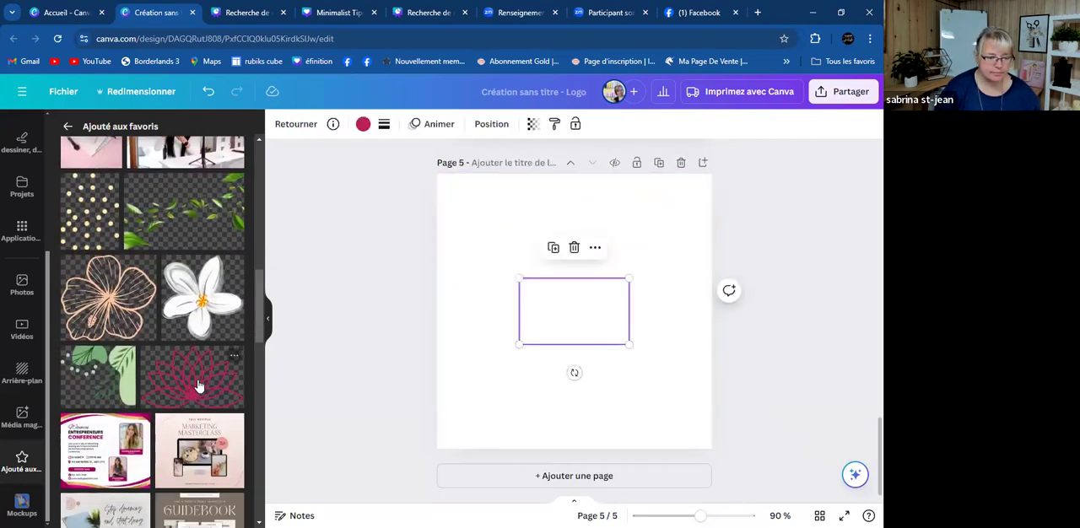
pyautogui.moveTo(519, 345); pyautogui.dragTo(482, 412)
pyautogui.moveTo(557, 342); pyautogui.dragTo(602, 328)
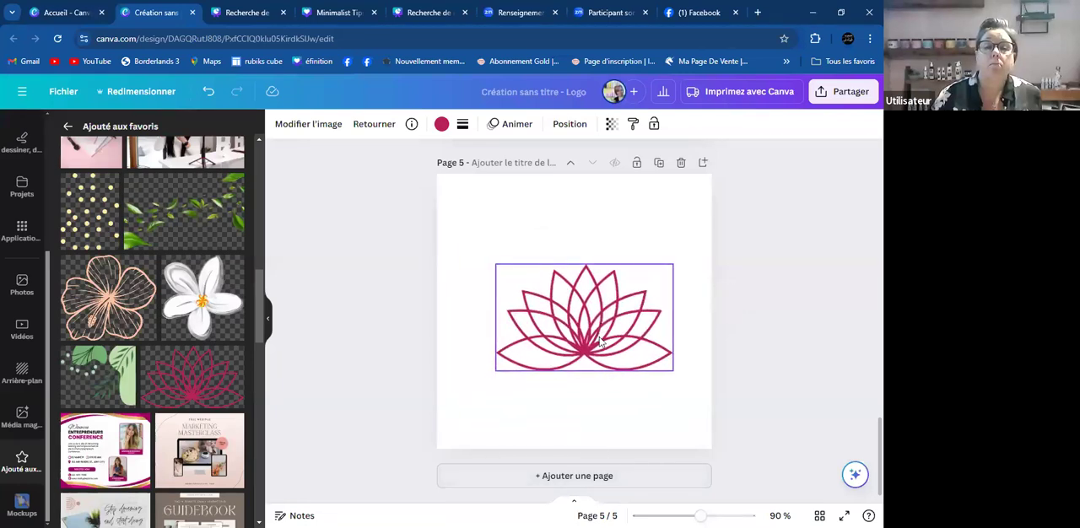
# - Add page 6 and place the green botanical leaves graphic from the favourites slightly left of its centre
pyautogui.click(617, 481)
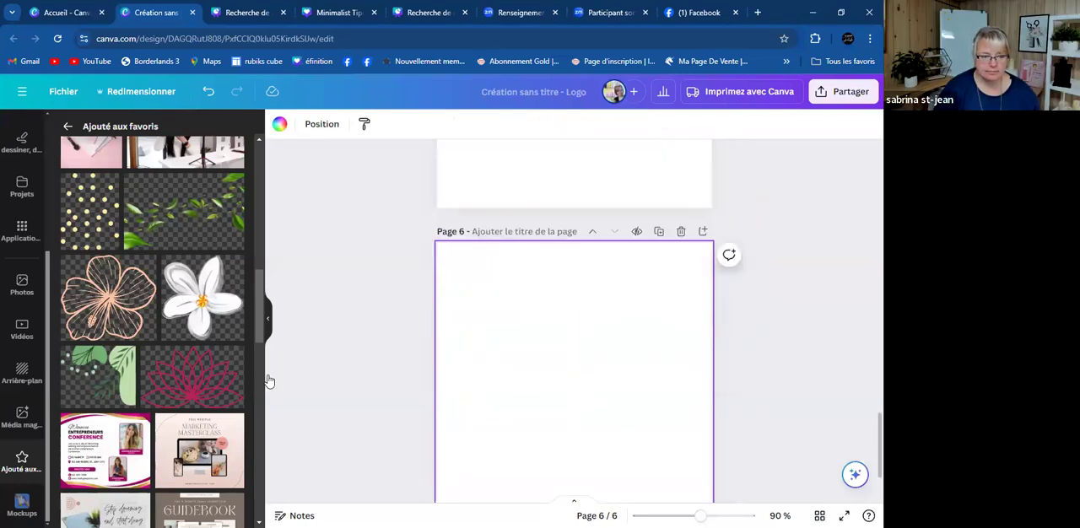
pyautogui.click(112, 377)
pyautogui.moveTo(566, 314); pyautogui.dragTo(540, 306)
pyautogui.scroll(-3, 232, 422)
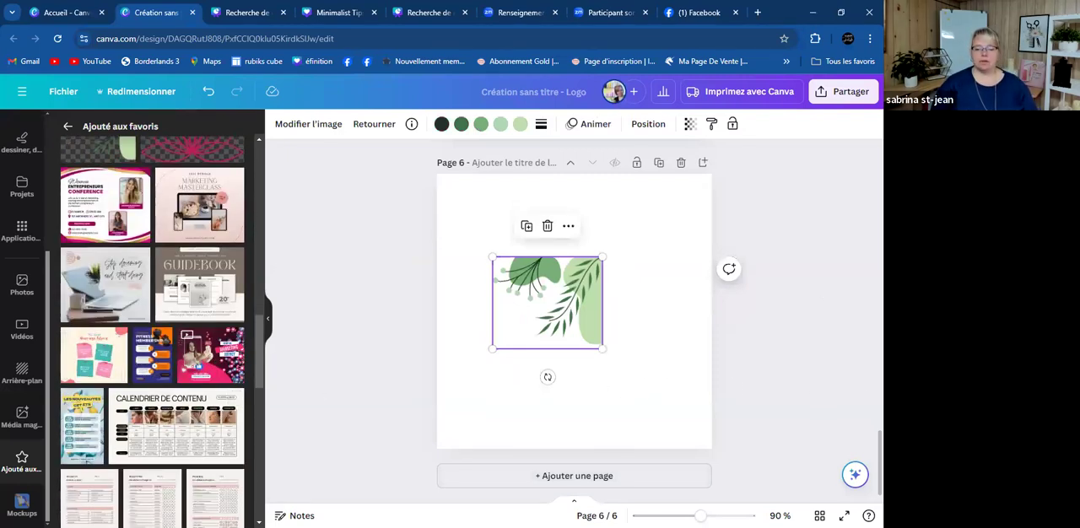
# - Review all the logo pages in the grid overview, return to the editor and add a blank page 7
pyautogui.click(819, 515)
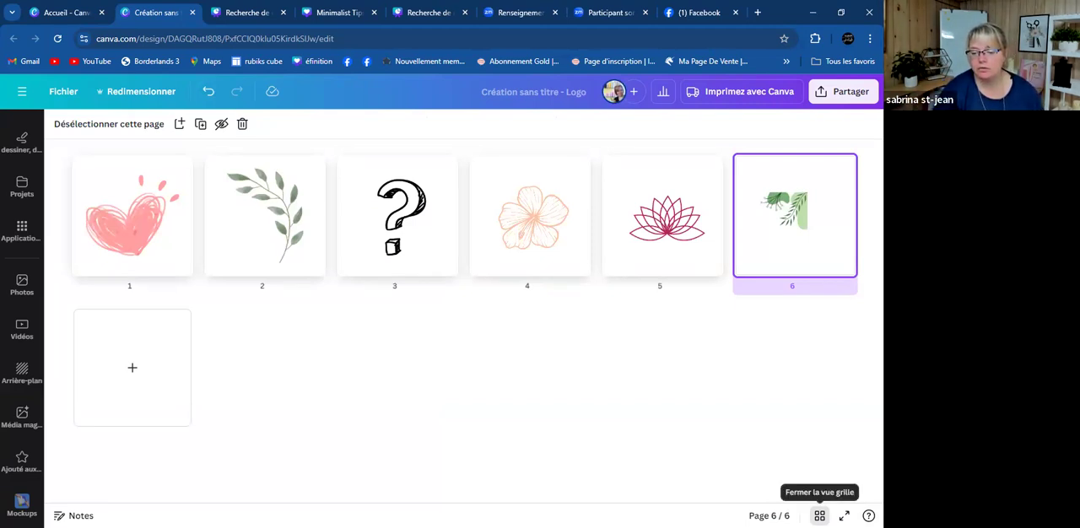
pyautogui.click(819, 516)
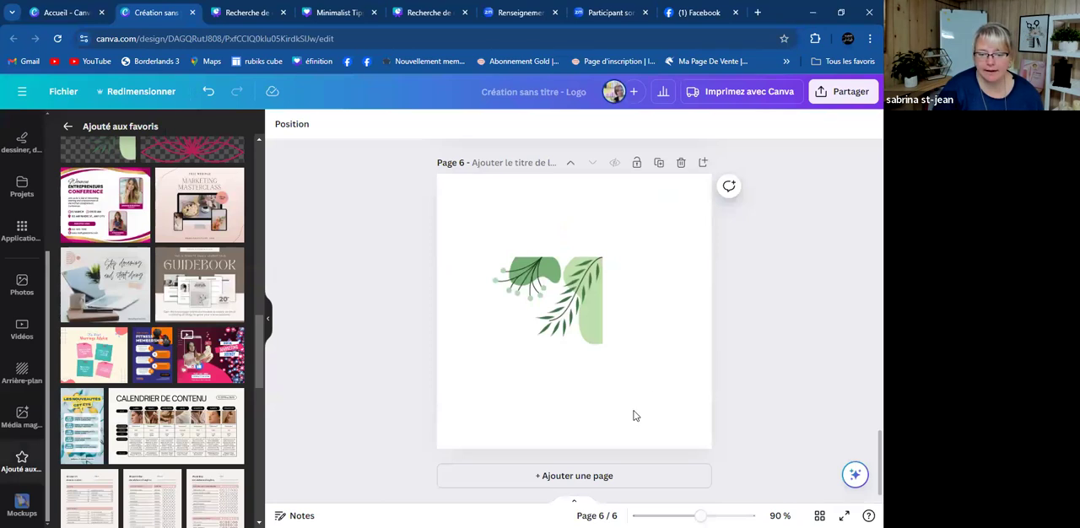
pyautogui.click(601, 479)
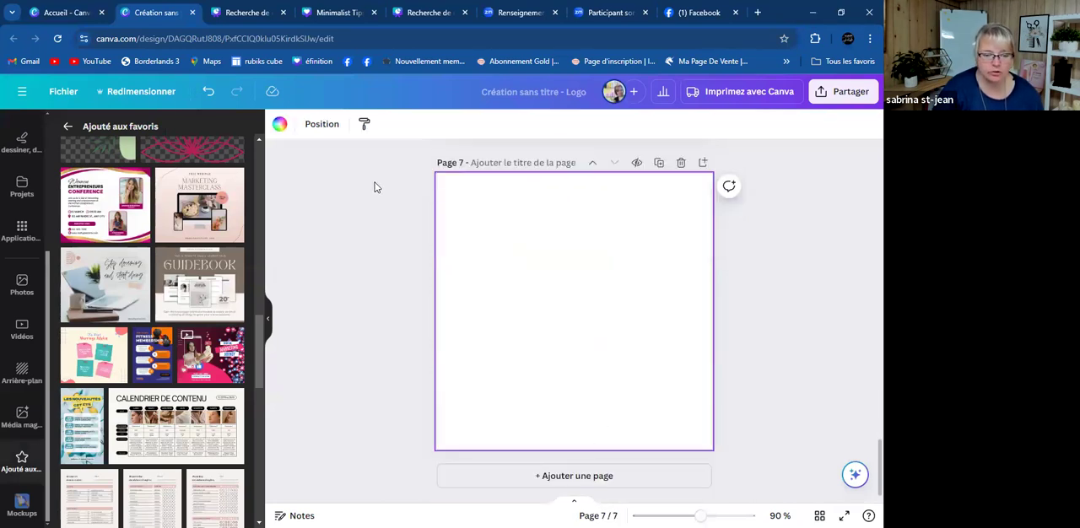
# - Place the rose four-pointed sparkle stars graphic from the favourites on page 7, enlarged to fill most of the page
pyautogui.scroll(-5, 122, 426)
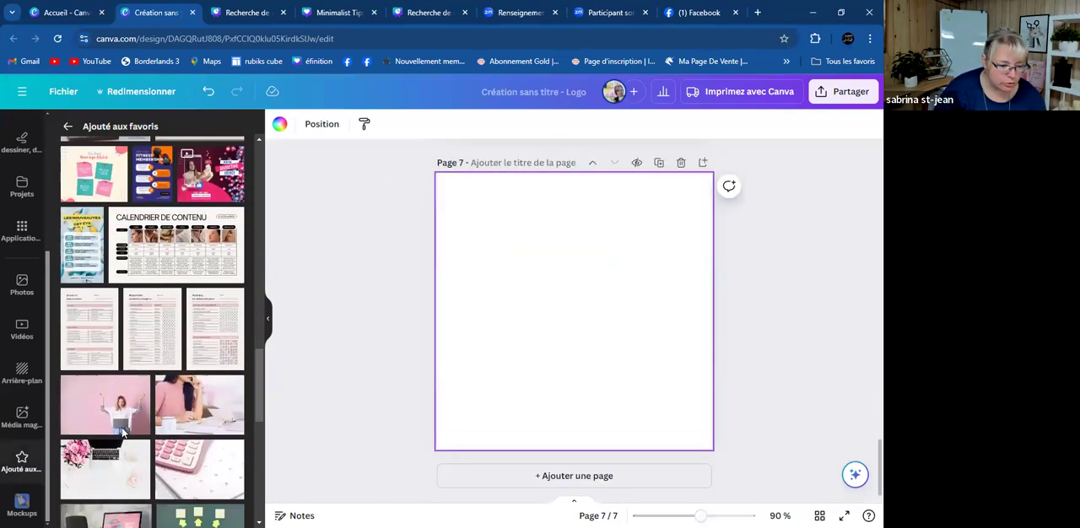
pyautogui.scroll(-3, 121, 433)
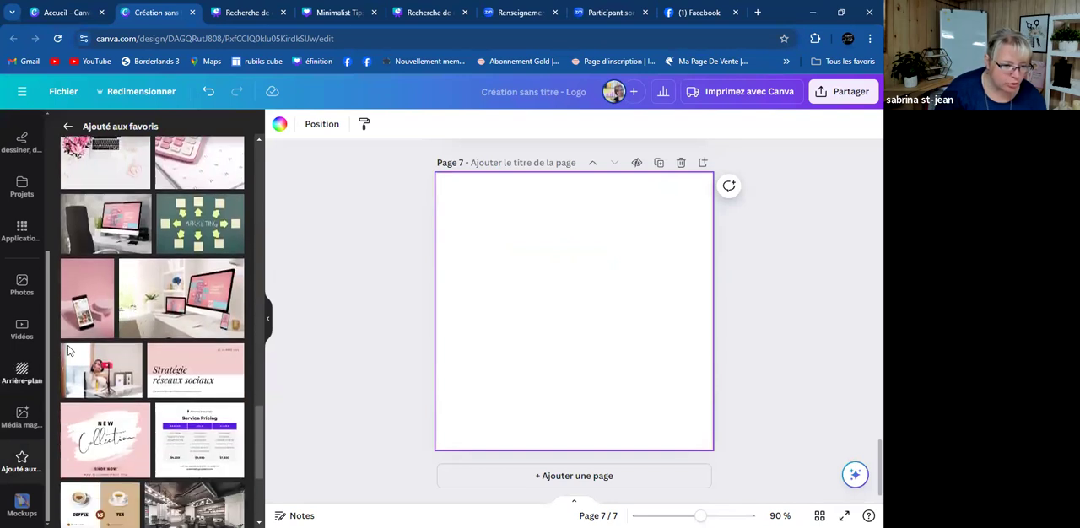
pyautogui.scroll(-8, 151, 325)
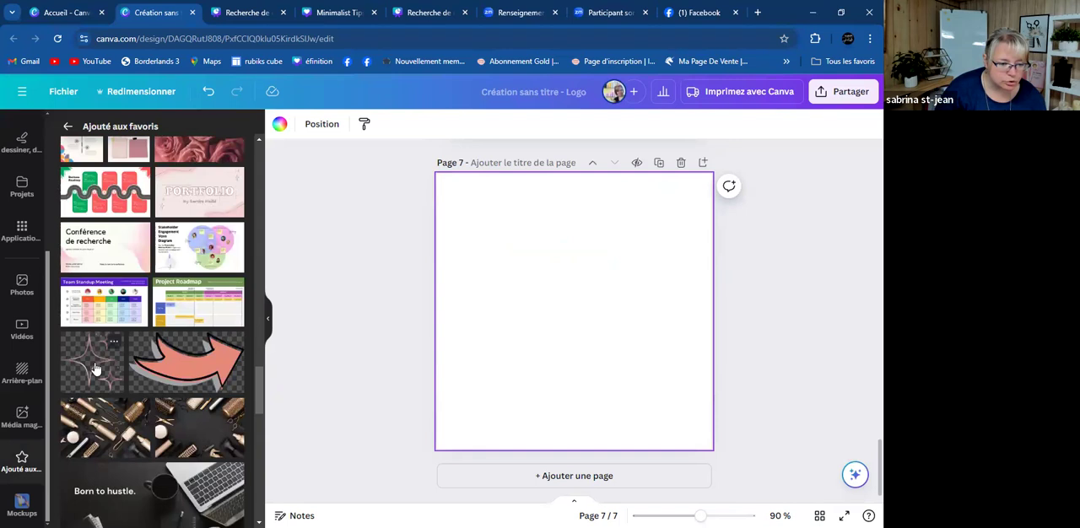
pyautogui.click(95, 369)
# - Add page 8, place the hand-drawn oval with outward arrows from the favourites on it, enlarged and centred, and check all pages in the grid overview
pyautogui.click(563, 476)
pyautogui.scroll(-4, 84, 363)
pyautogui.scroll(-12, 102, 371)
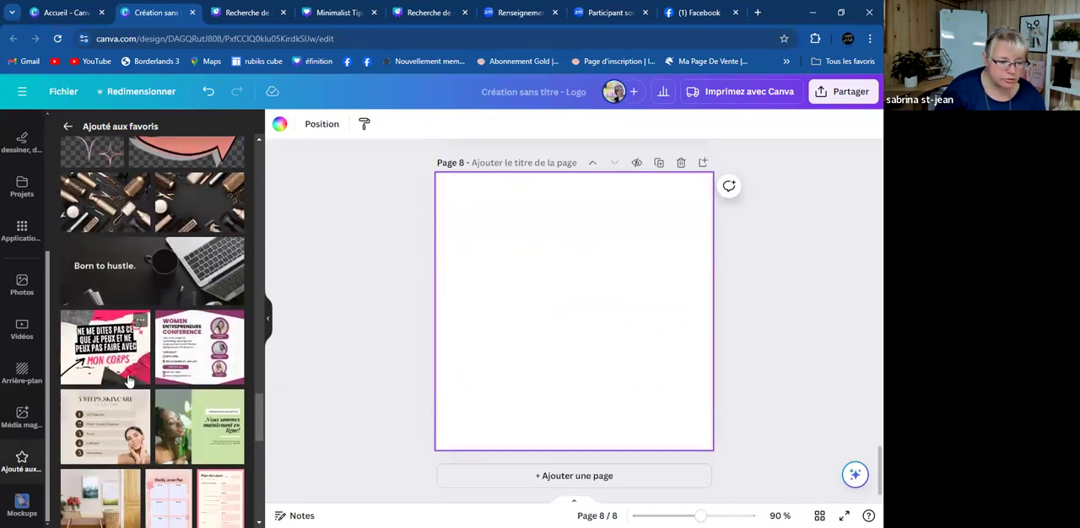
pyautogui.scroll(-8, 131, 382)
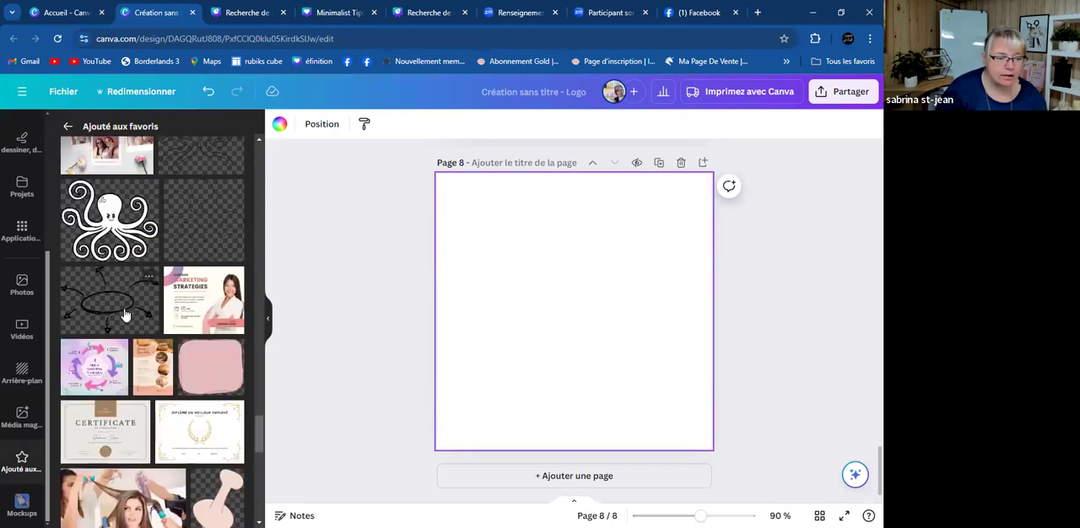
pyautogui.click(124, 309)
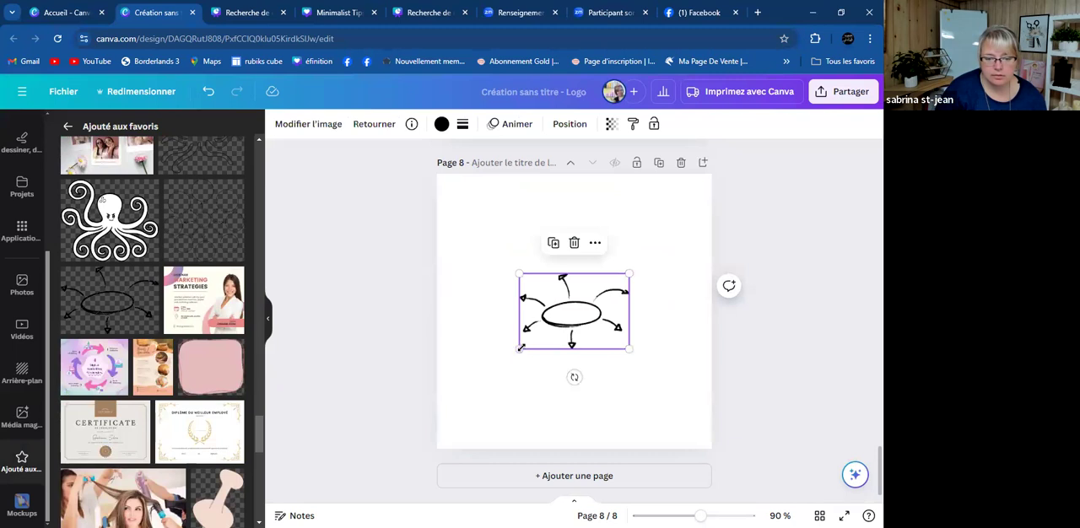
pyautogui.moveTo(483, 368); pyautogui.dragTo(371, 447)
pyautogui.moveTo(517, 353); pyautogui.dragTo(572, 322)
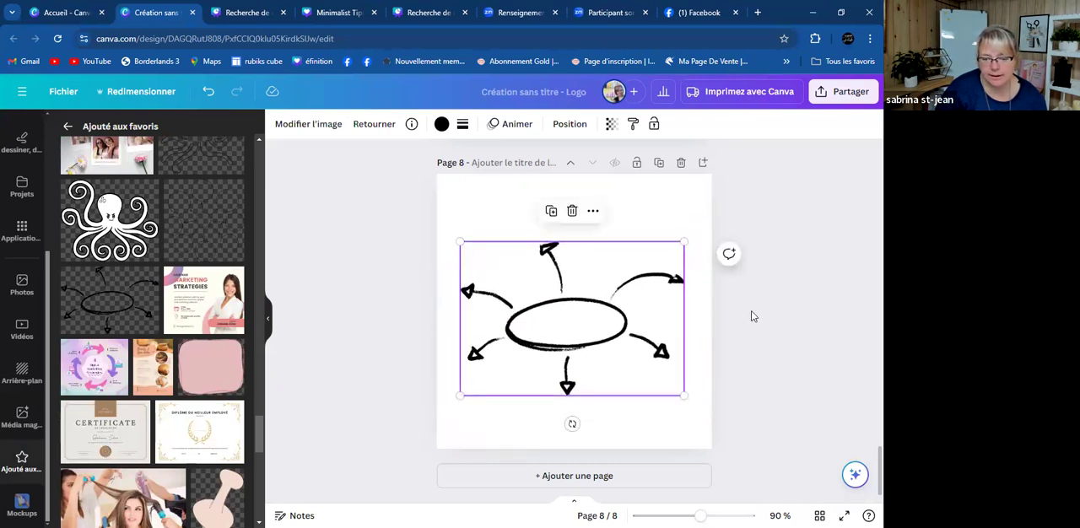
pyautogui.click(848, 413)
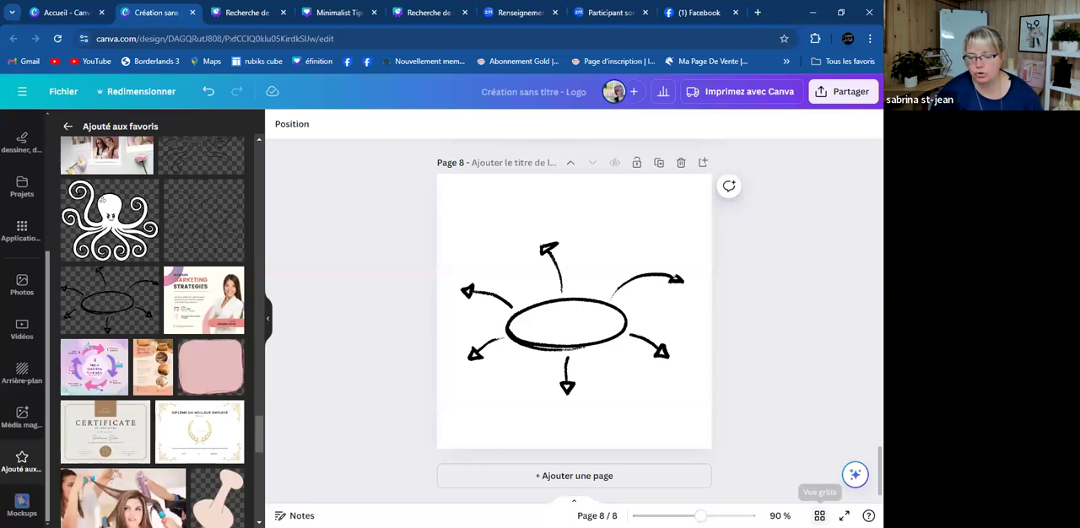
pyautogui.click(819, 515)
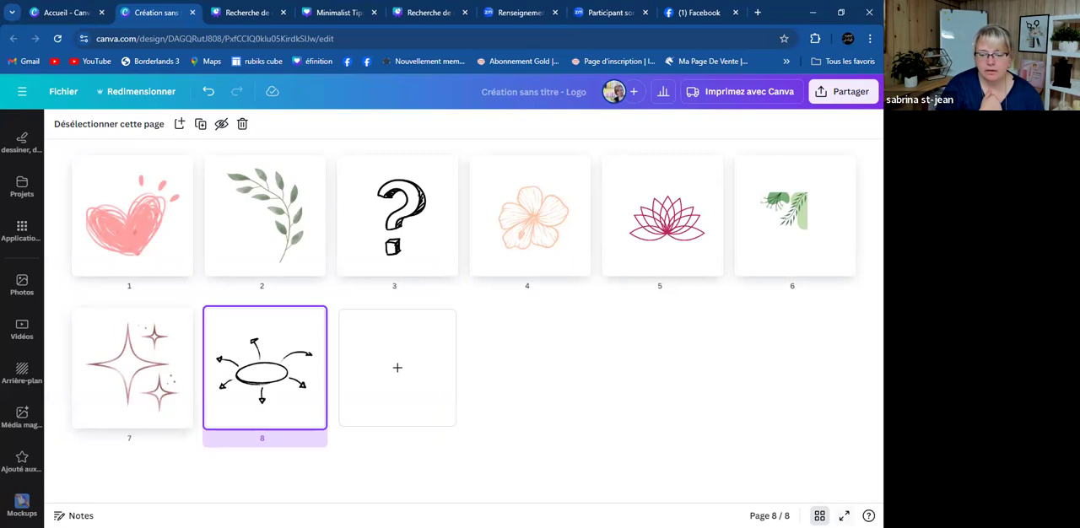
pyautogui.click(819, 513)
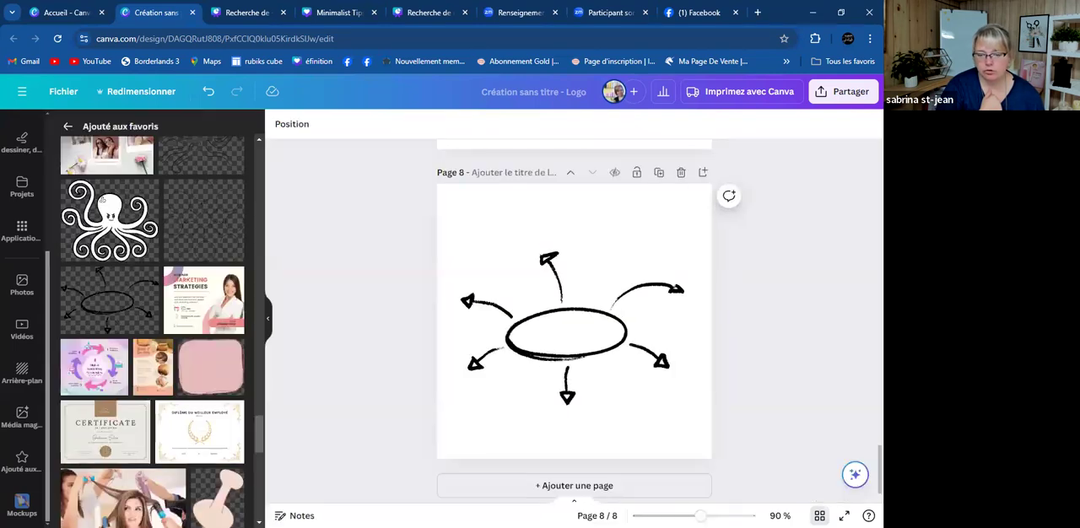
# - Download all 8 pages as PNG files with a transparent background and dismiss the download notice
pyautogui.click(838, 93)
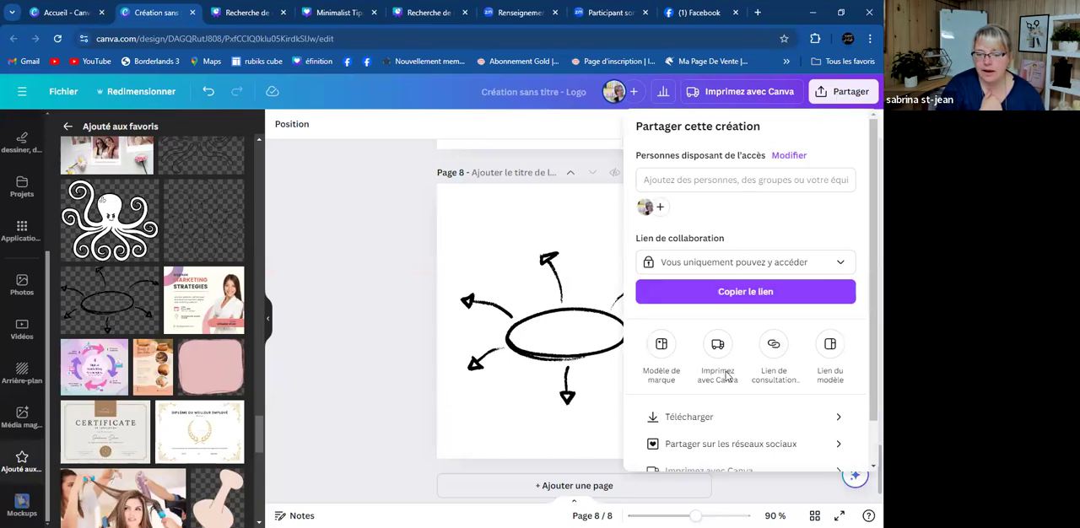
pyautogui.click(681, 418)
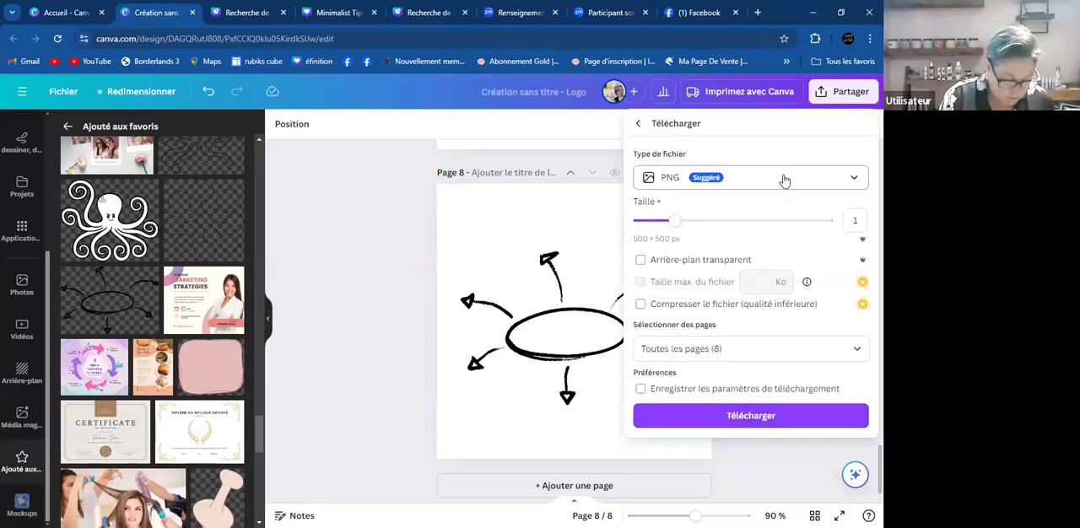
pyautogui.click(640, 261)
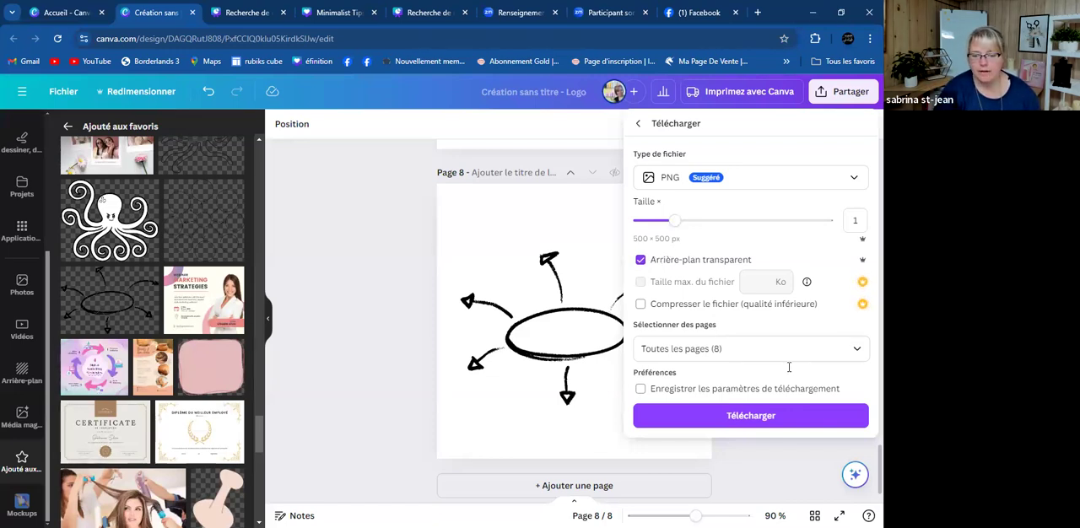
pyautogui.click(756, 418)
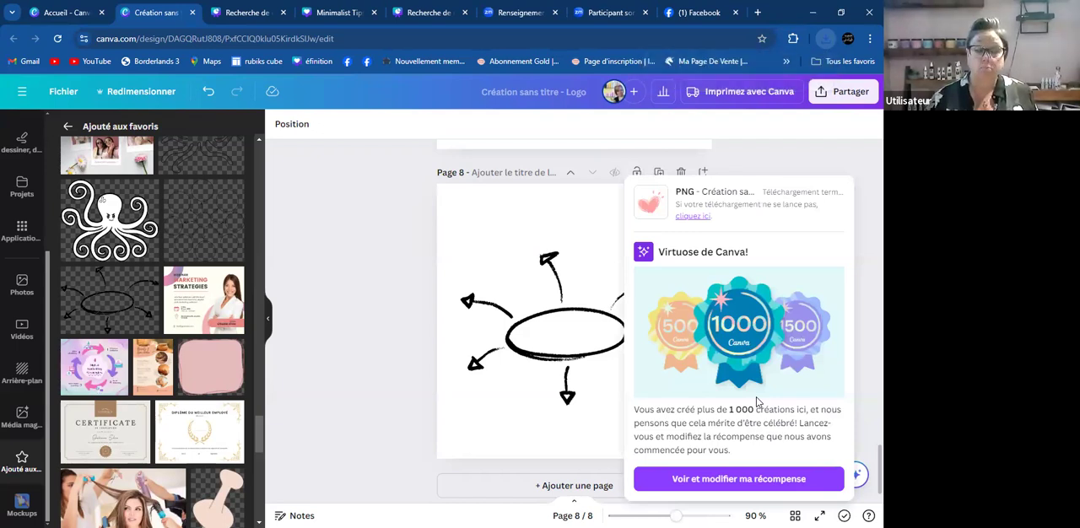
pyautogui.click(860, 156)
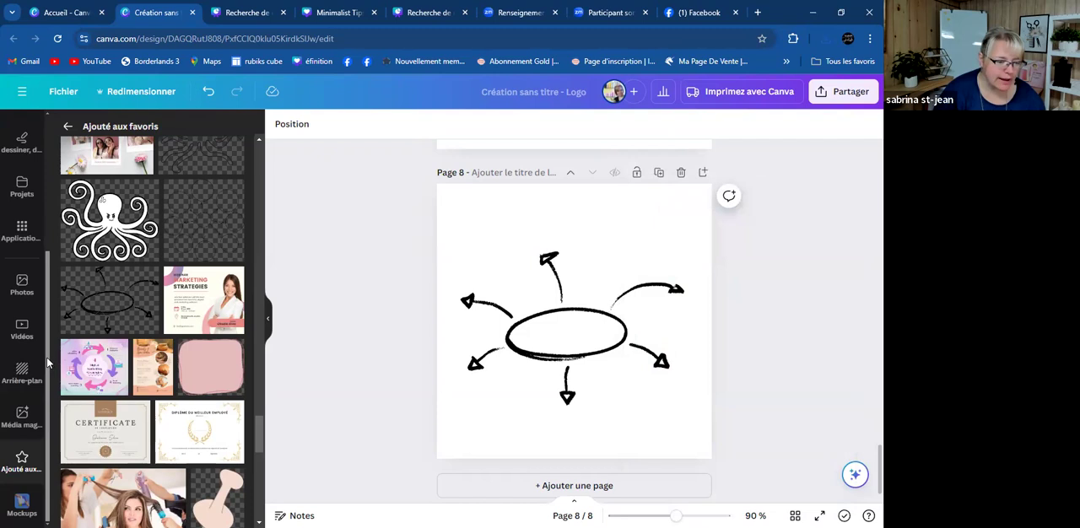
# - Look through the Téléchargements folder for files to upload, and cancel the file selection
pyautogui.scroll(3, 25, 396)
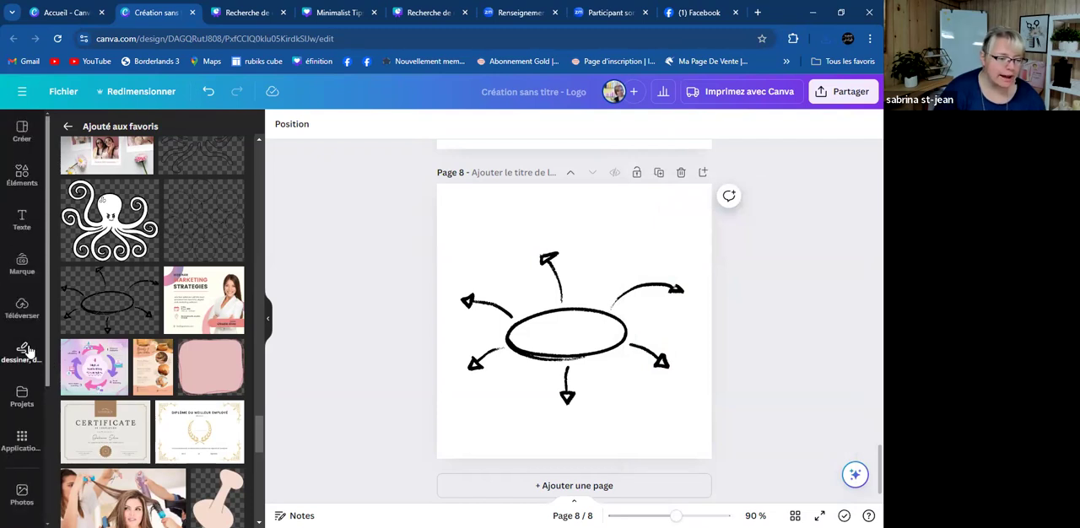
pyautogui.click(22, 305)
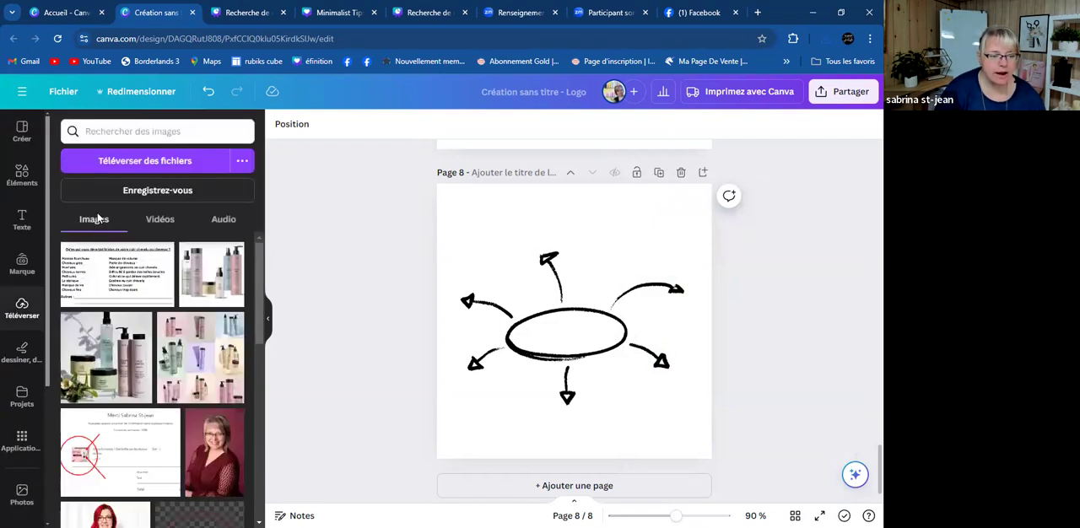
pyautogui.click(149, 162)
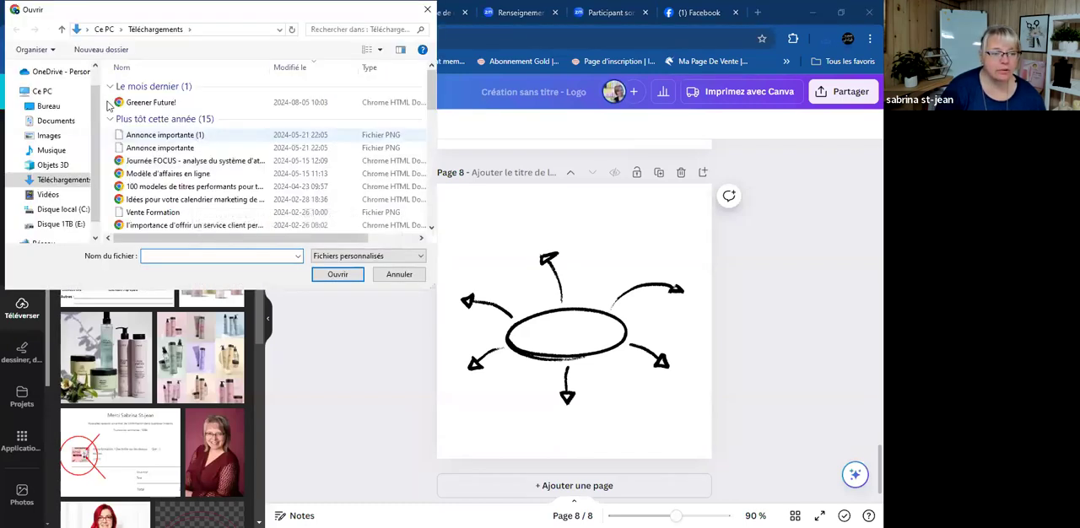
pyautogui.click(64, 182)
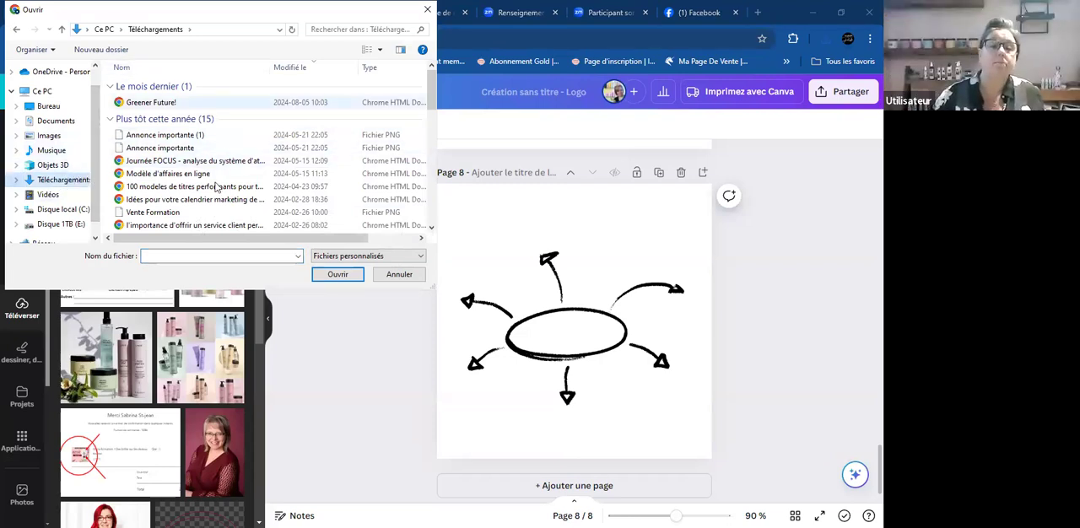
pyautogui.click(338, 276)
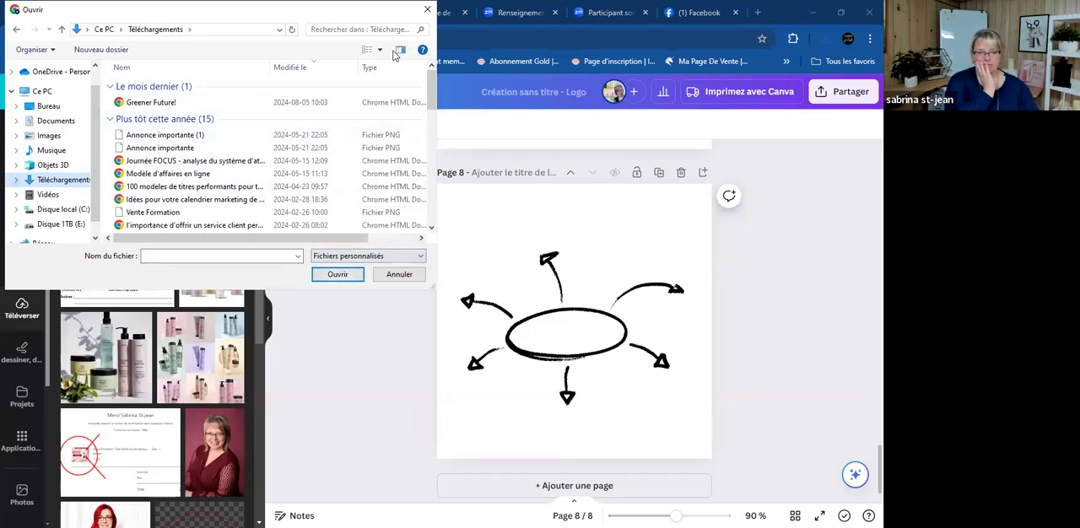
pyautogui.click(165, 119)
pyautogui.click(156, 88)
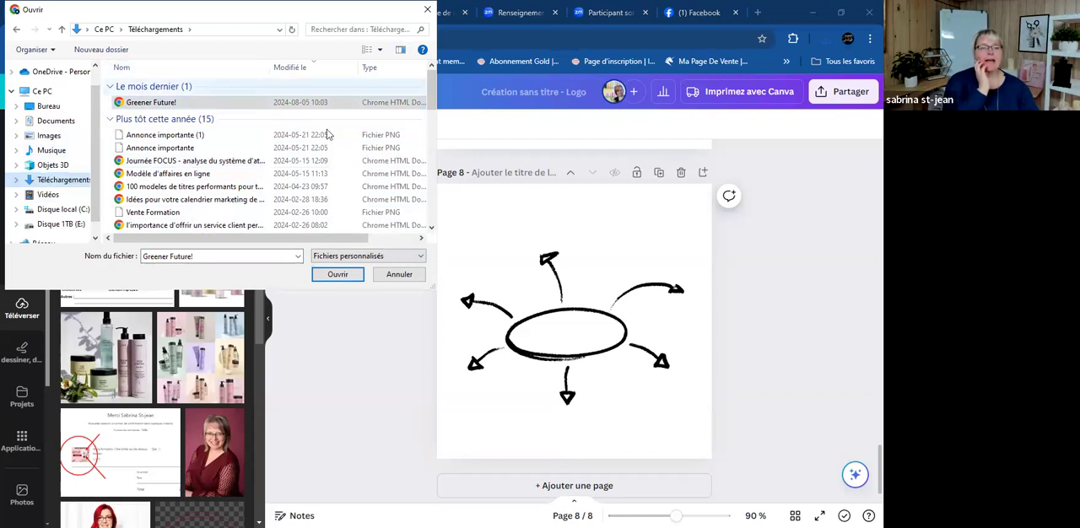
pyautogui.click(401, 274)
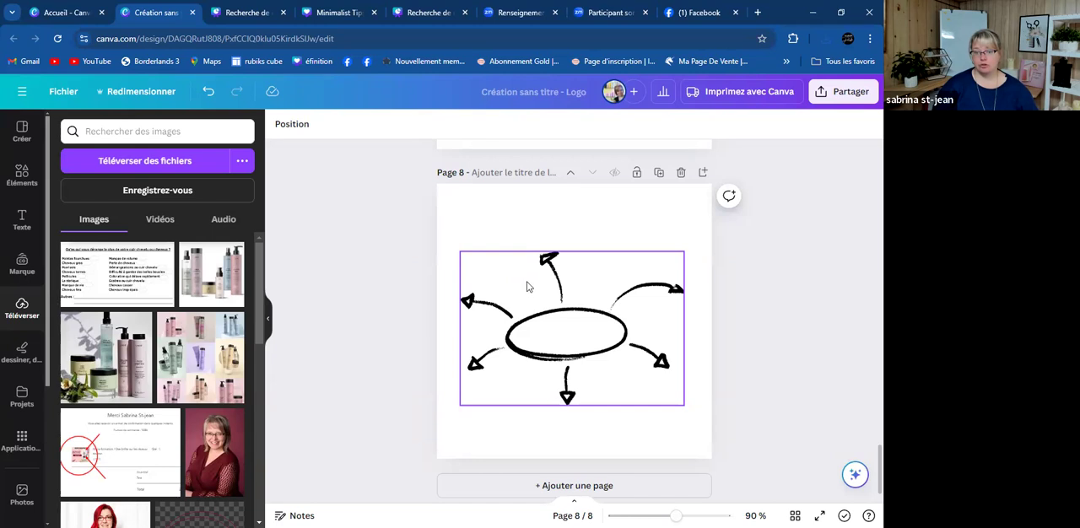
# - Add page 9 and place the recently used photo of white pump bottles and a vase on it, enlarged to the full page width
pyautogui.click(559, 485)
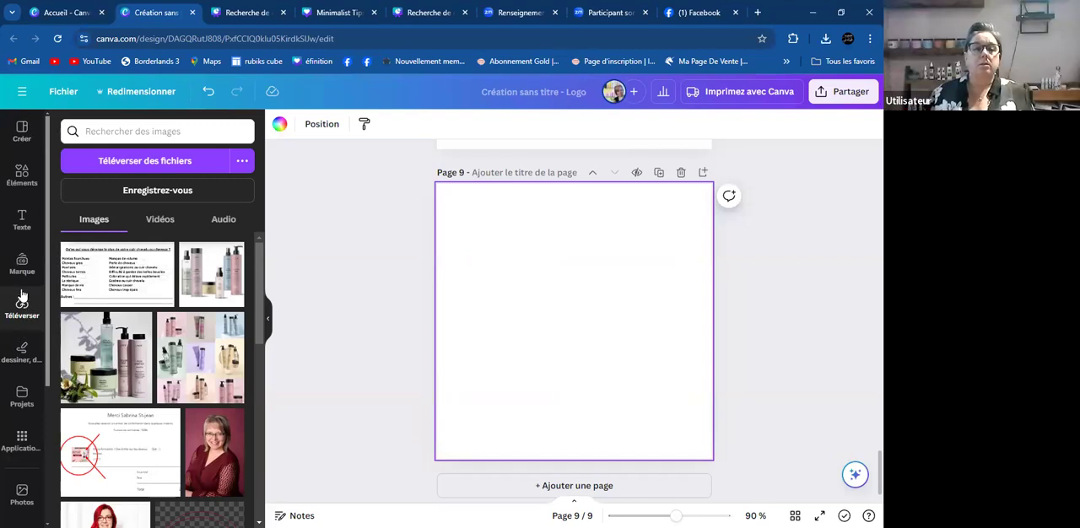
pyautogui.scroll(-2, 25, 455)
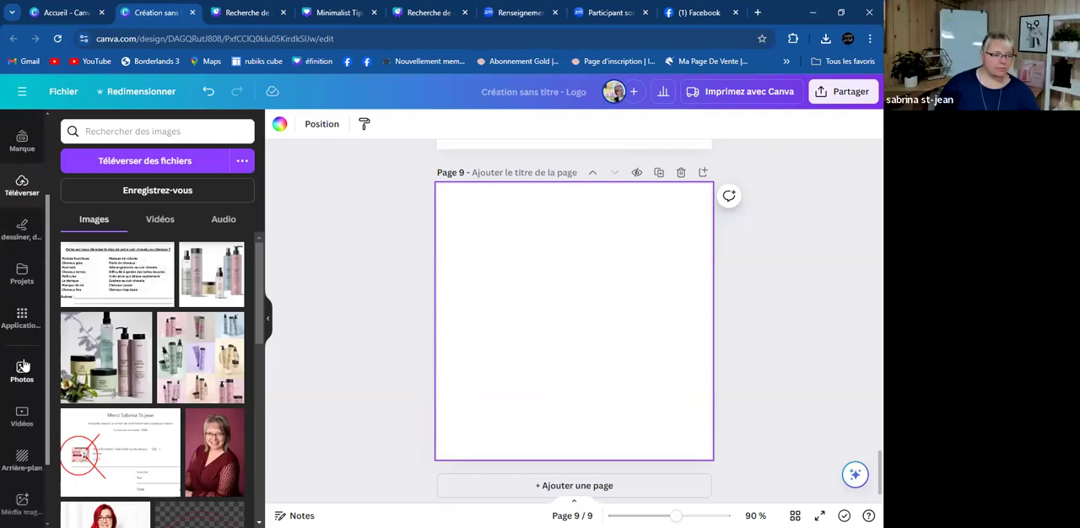
pyautogui.click(22, 368)
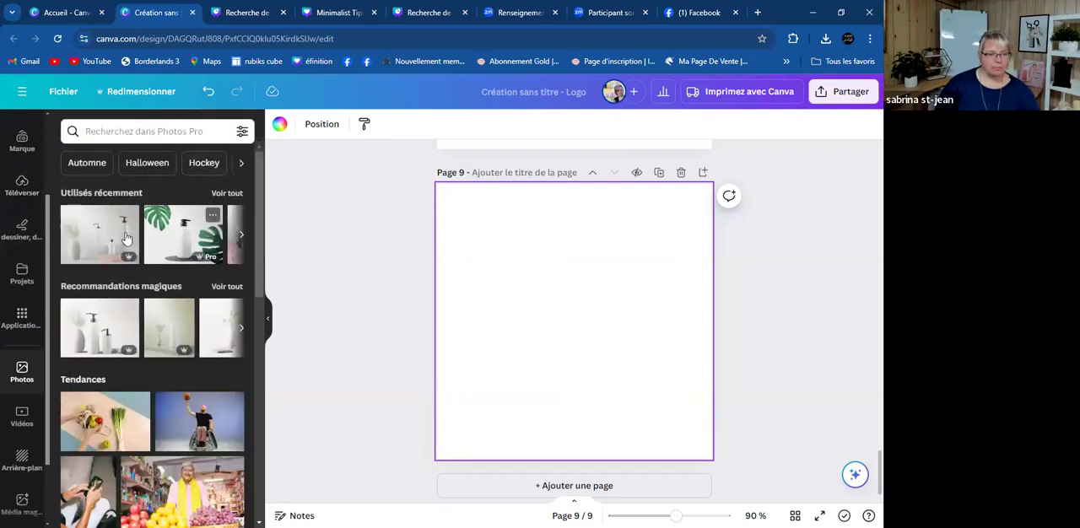
pyautogui.click(115, 239)
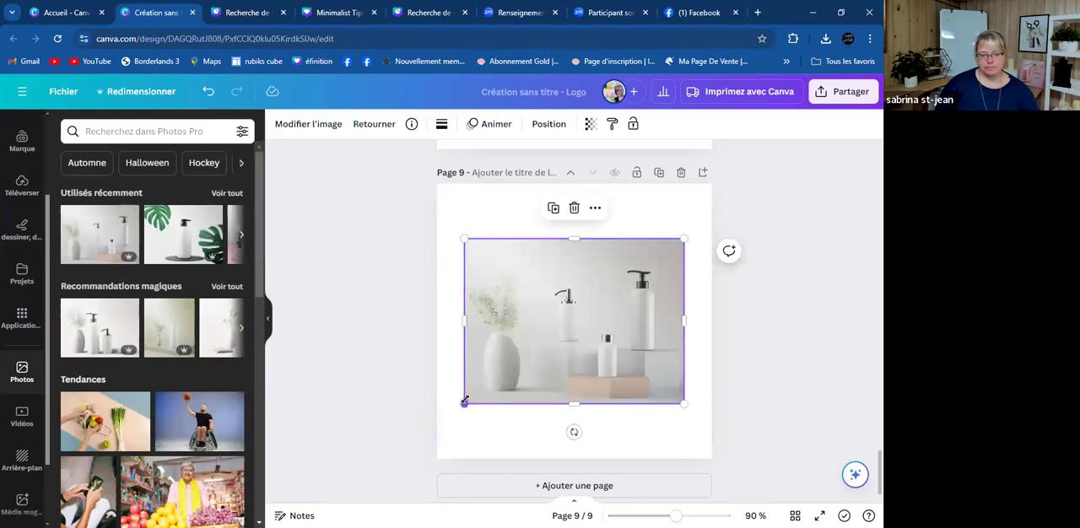
pyautogui.moveTo(463, 402); pyautogui.dragTo(436, 423)
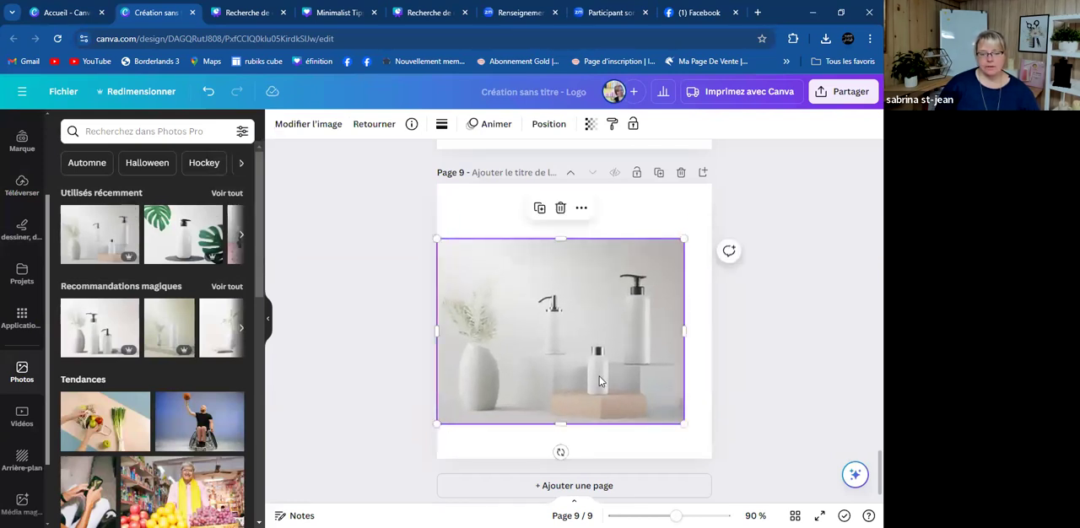
pyautogui.moveTo(683, 423); pyautogui.dragTo(704, 394)
pyautogui.click(819, 192)
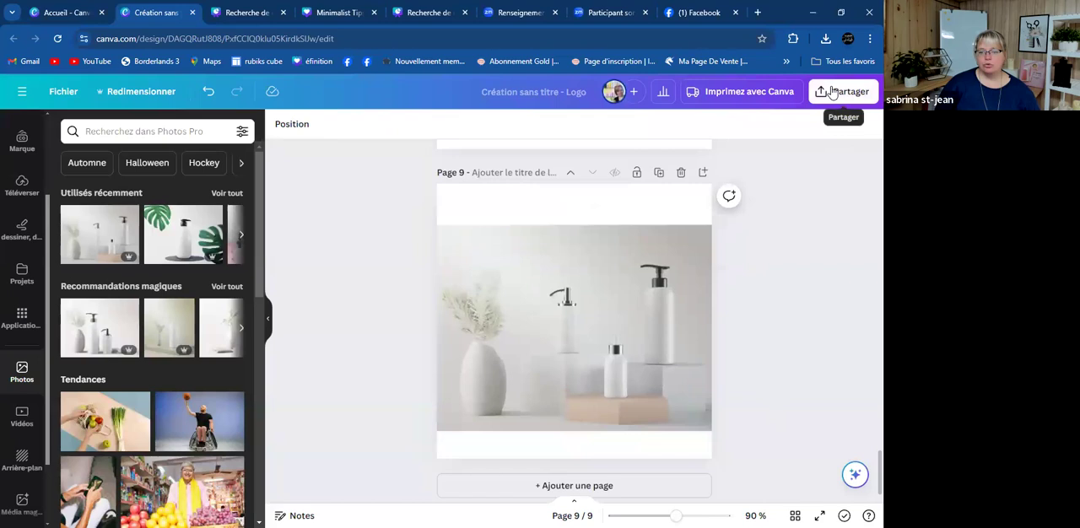
# - Open the PNG download settings and restrict the page selection to page 9 only
pyautogui.click(831, 91)
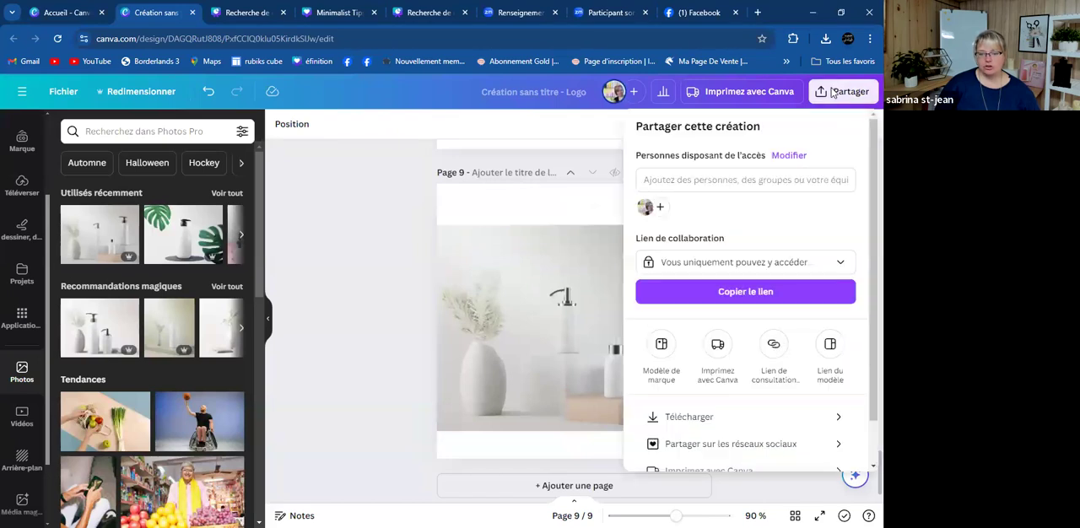
pyautogui.click(698, 417)
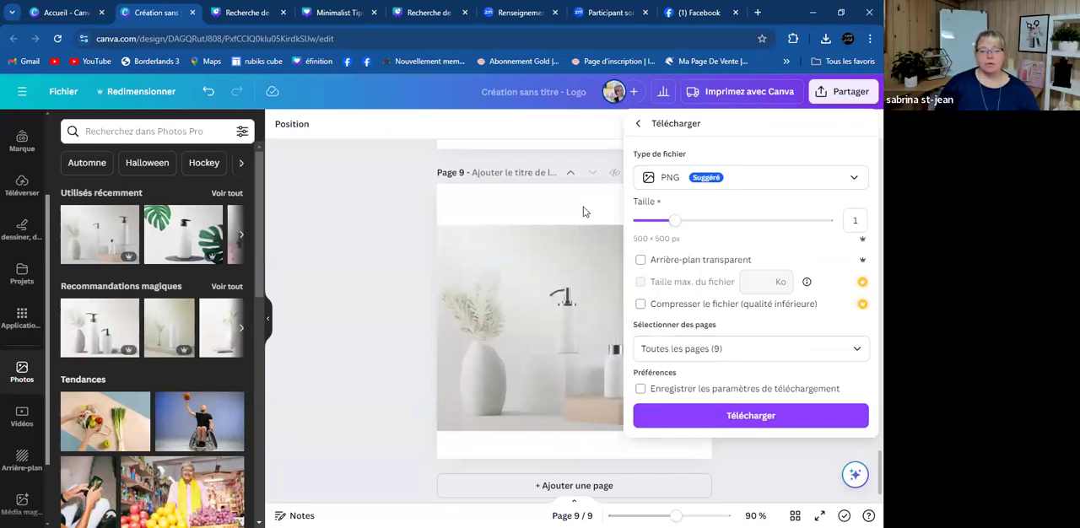
pyautogui.click(855, 352)
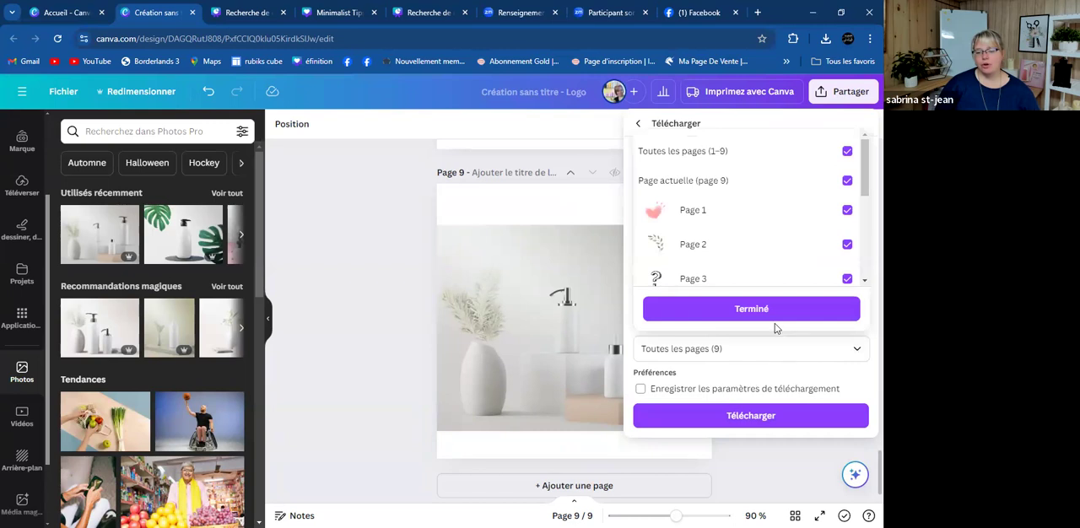
pyautogui.click(848, 181)
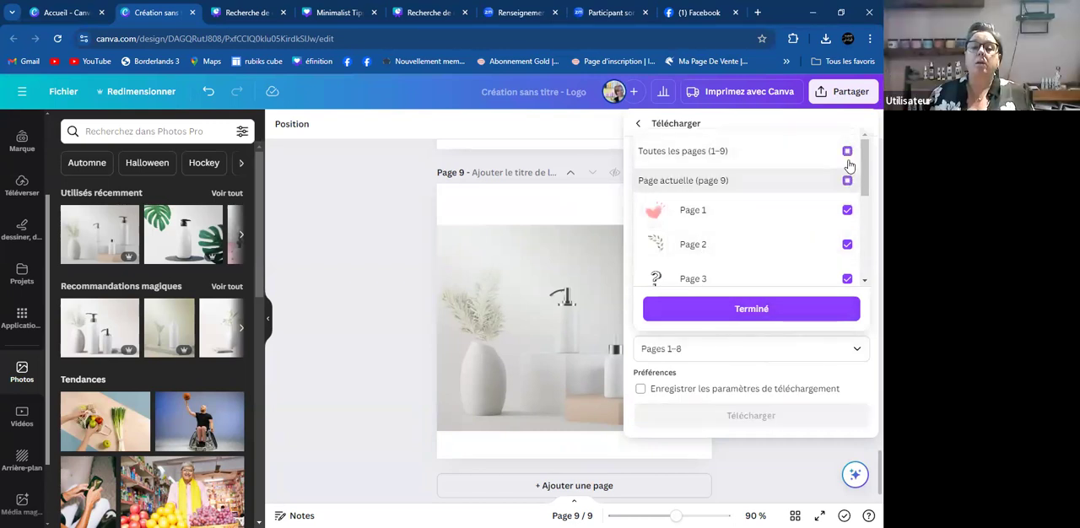
pyautogui.click(847, 210)
pyautogui.click(848, 244)
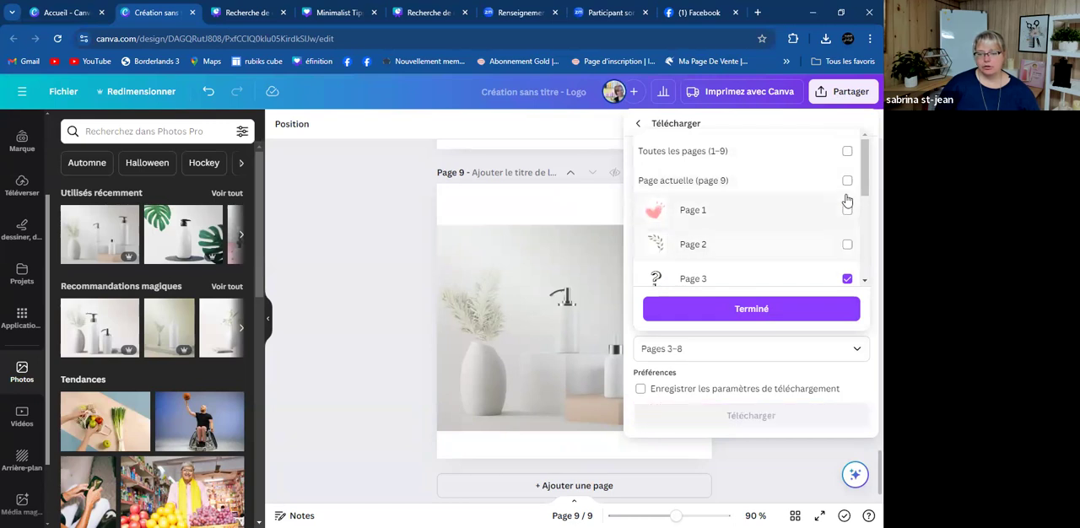
pyautogui.click(847, 181)
pyautogui.click(846, 277)
pyautogui.scroll(-3, 847, 253)
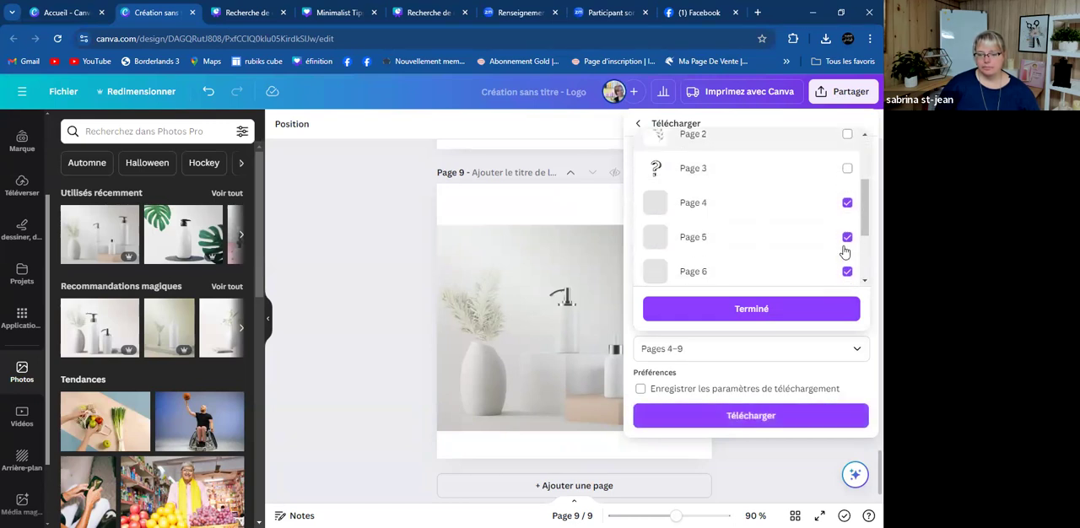
pyautogui.click(846, 191)
pyautogui.click(846, 225)
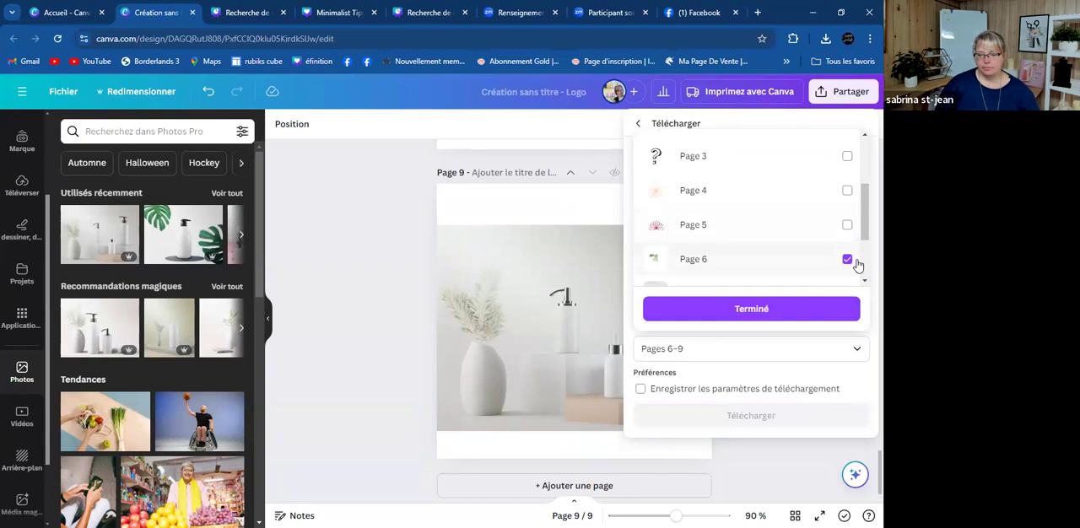
pyautogui.click(846, 259)
pyautogui.scroll(-3, 844, 236)
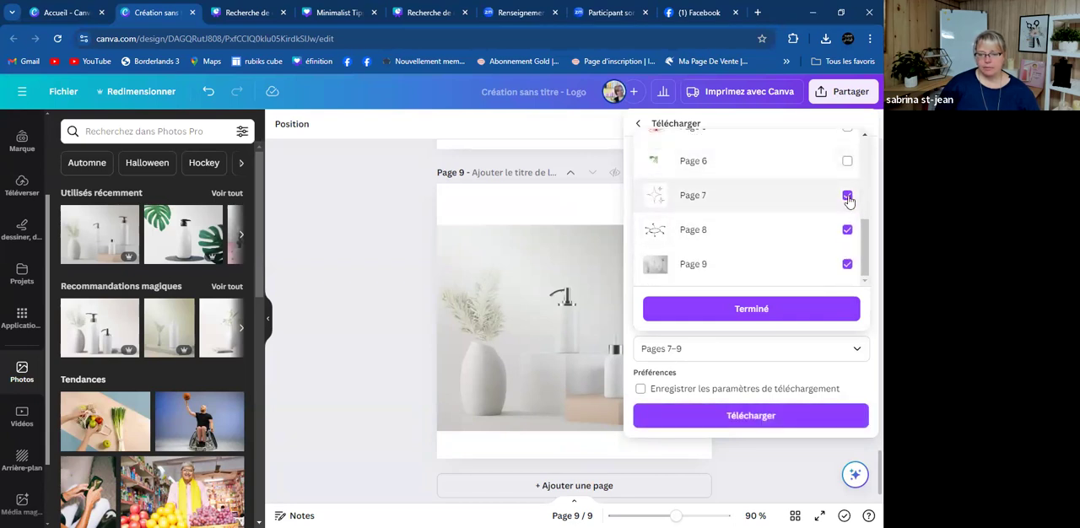
pyautogui.click(847, 198)
pyautogui.click(847, 230)
pyautogui.click(763, 310)
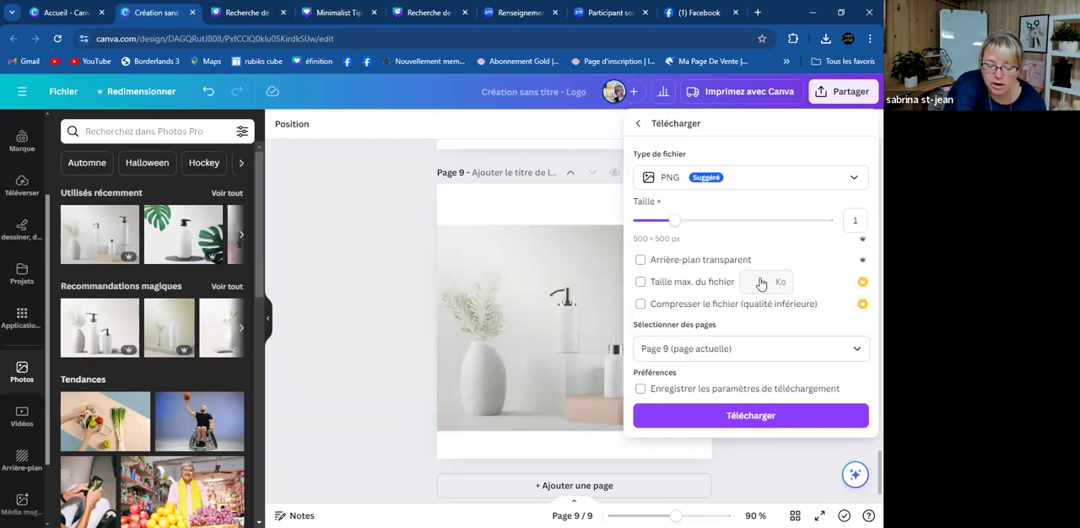
# - Enable the transparent background and download page 9 as a PNG
pyautogui.click(641, 260)
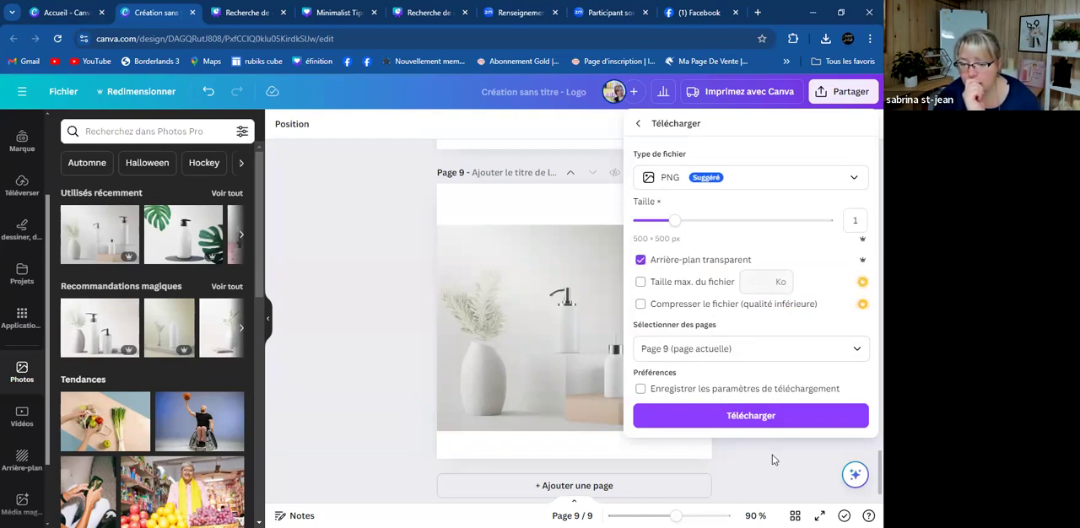
pyautogui.click(745, 415)
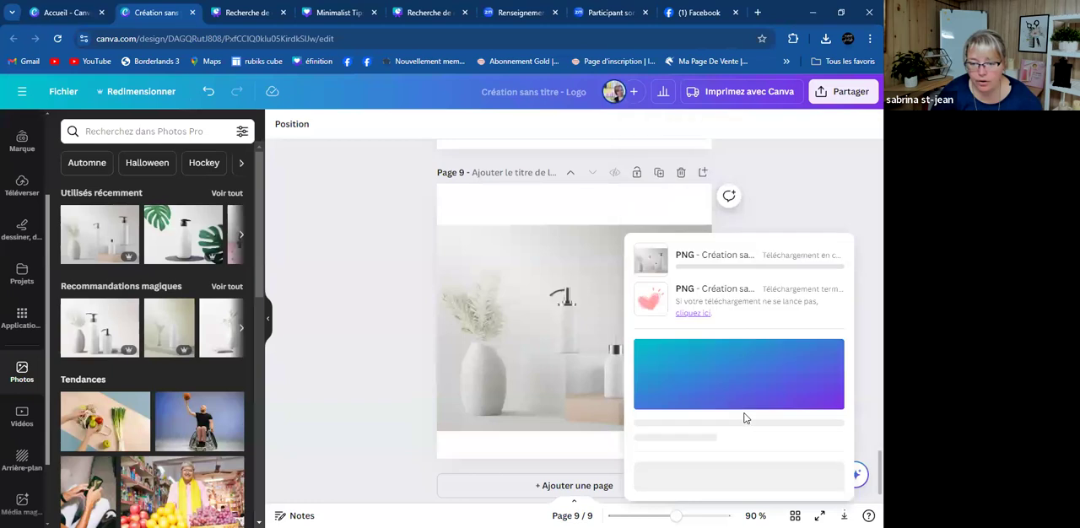
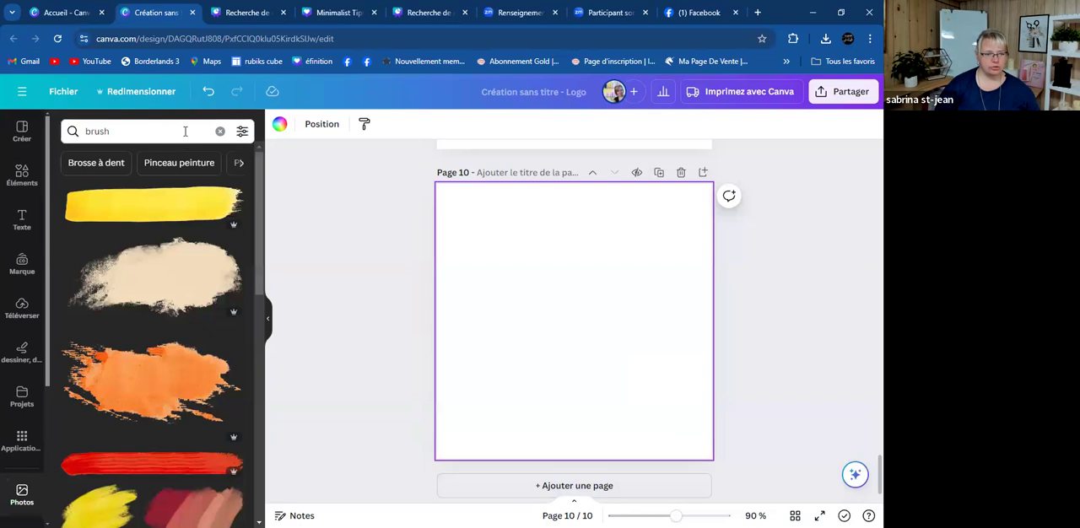
# - Search the photo library for 'outil salon de coiffure brush' and browse the hairbrush and salon tool pictures
pyautogui.press('BackSpace')
pyautogui.press('BackSpace')
pyautogui.press('BackSpace')
pyautogui.press('BackSpace')
pyautogui.press('BackSpace')
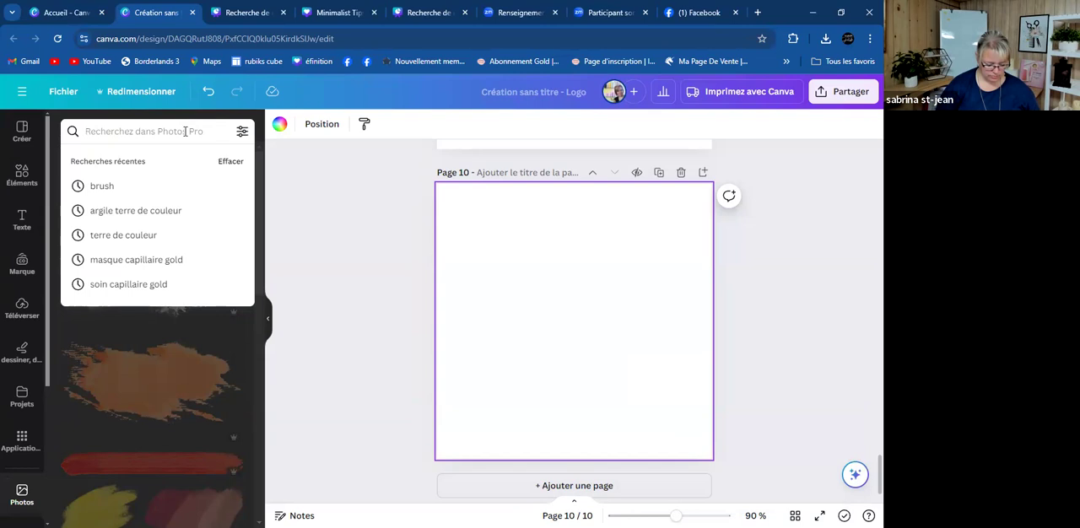
pyautogui.write('outil')
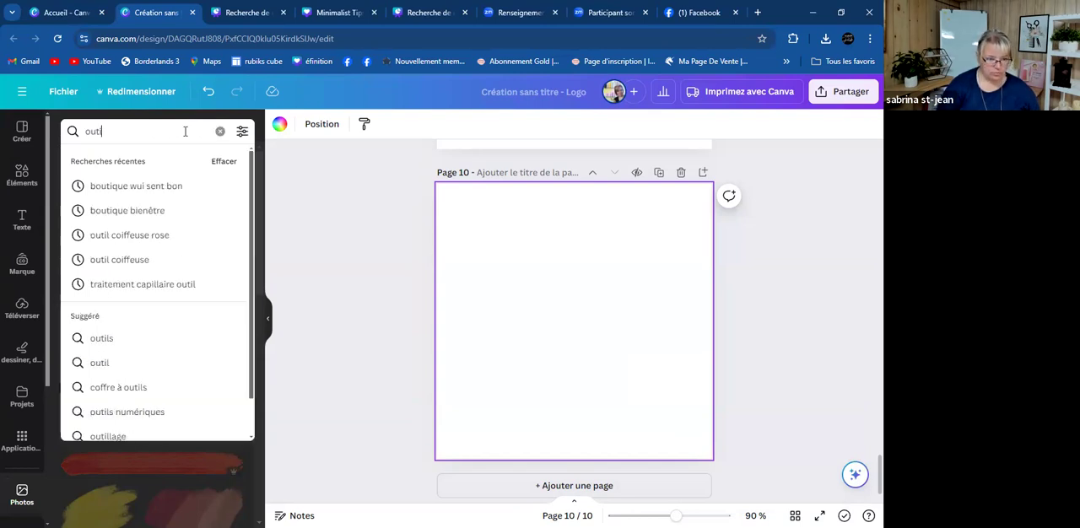
pyautogui.write(' salon')
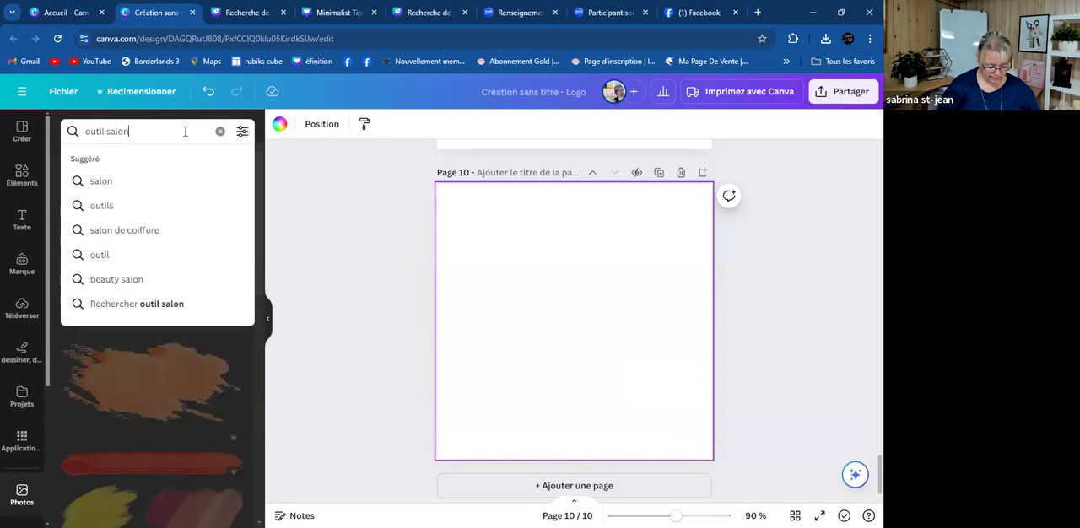
pyautogui.write(' de coiffure b')
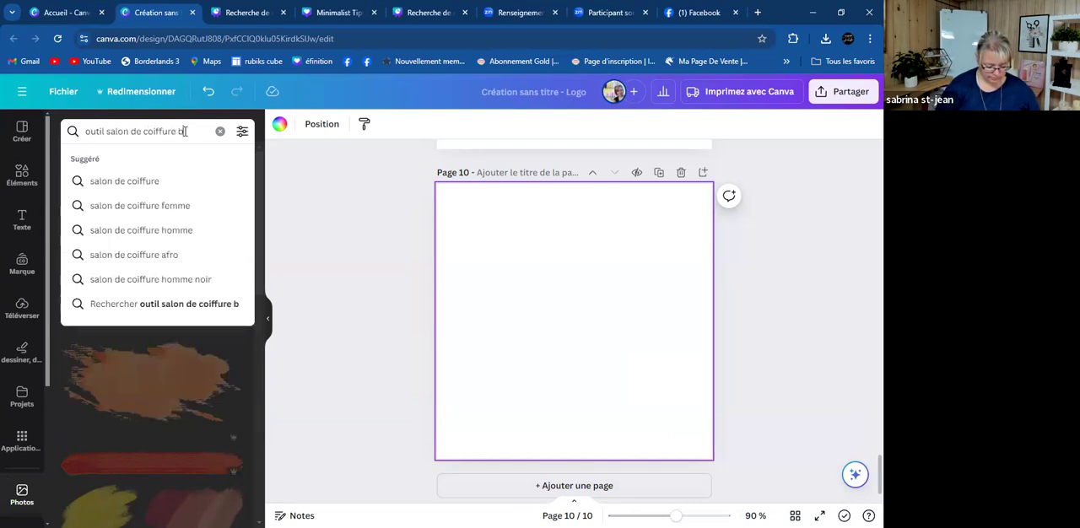
pyautogui.write('rush')
pyautogui.press('Return')
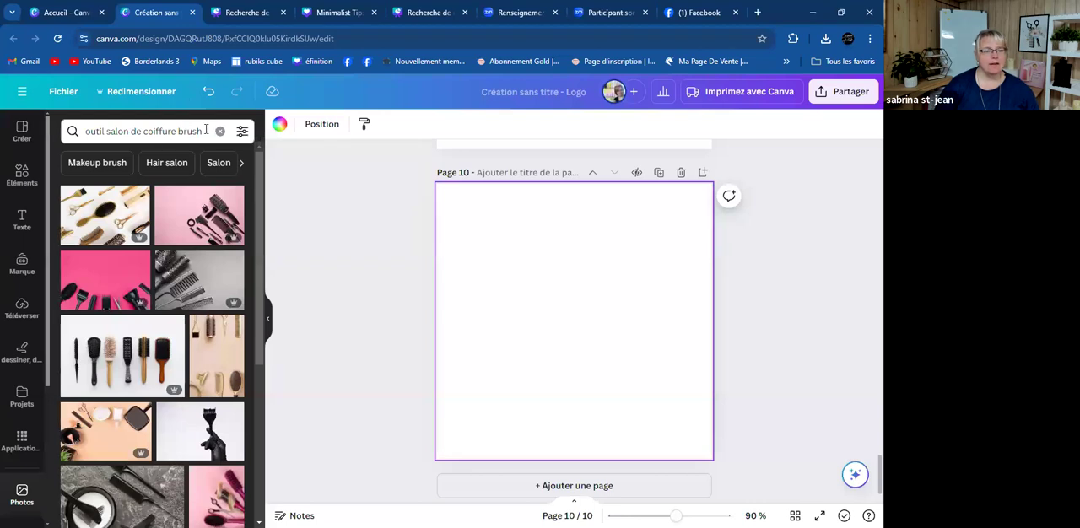
pyautogui.click(206, 129)
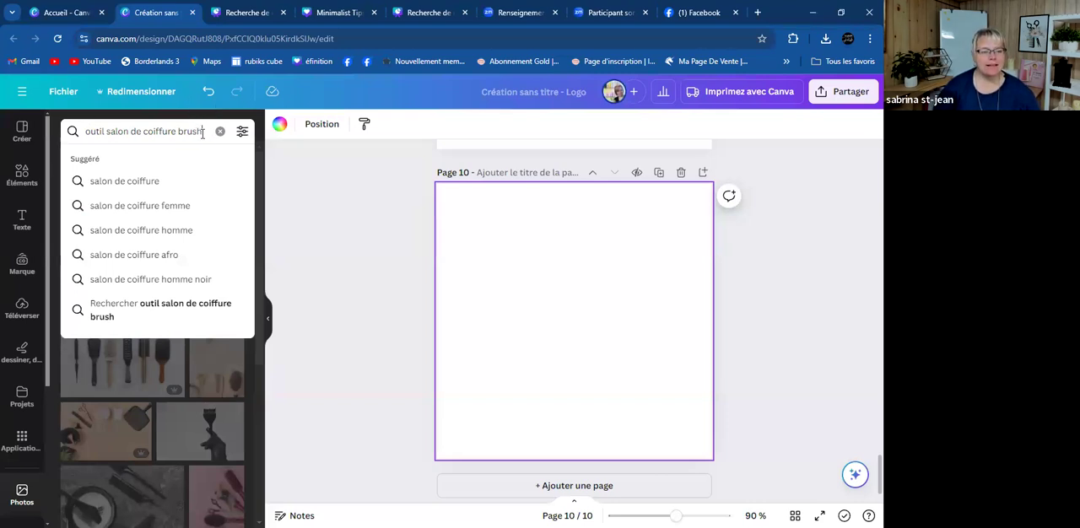
pyautogui.press('Return')
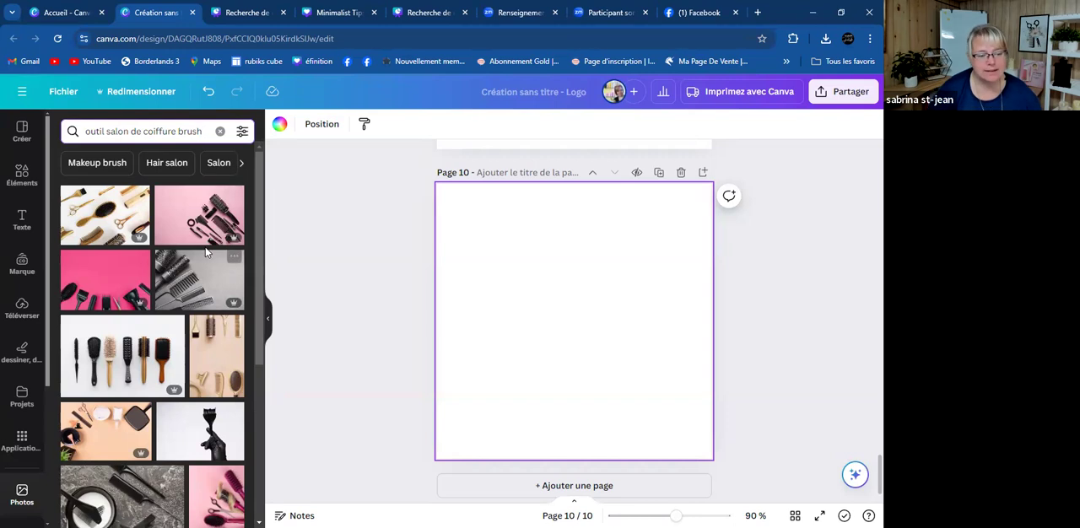
pyautogui.scroll(-1, 203, 256)
pyautogui.scroll(-1, 202, 257)
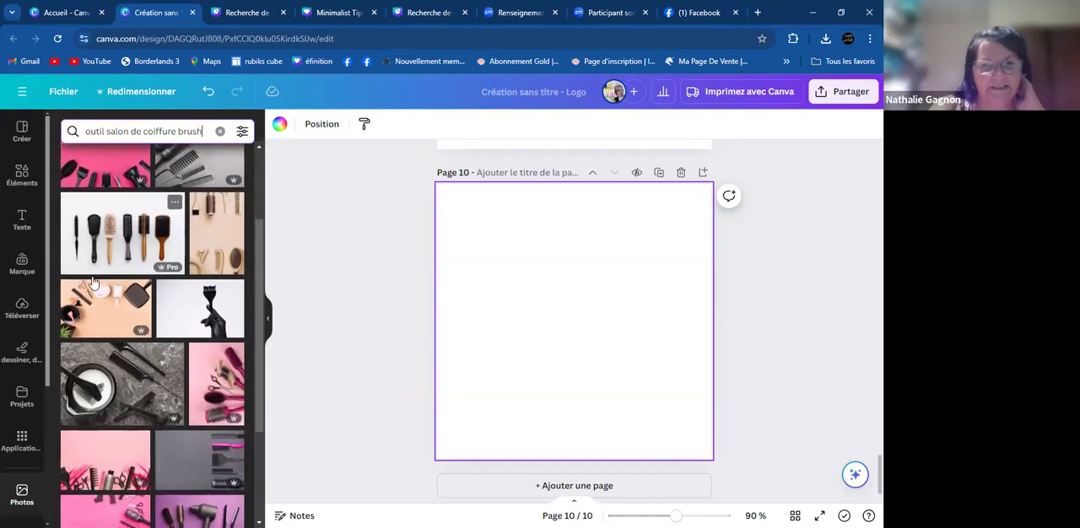
pyautogui.scroll(-3, 134, 378)
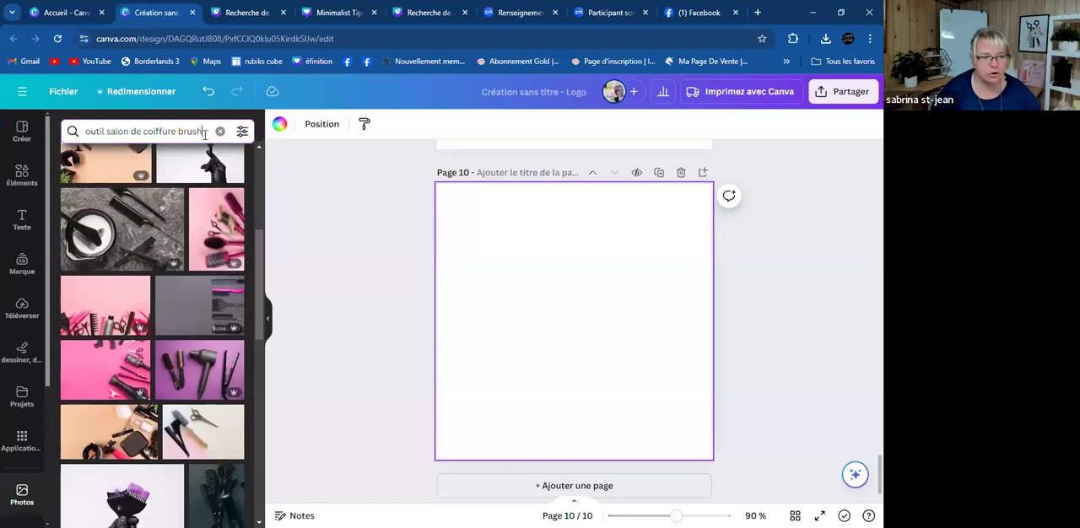
# - Change the last word of the photo search so it reads 'outil salon de coiffure blow', and browse the pictures
pyautogui.press('BackSpace')
pyautogui.press('BackSpace')
pyautogui.press('BackSpace')
pyautogui.press('BackSpace')
pyautogui.press('BackSpace')
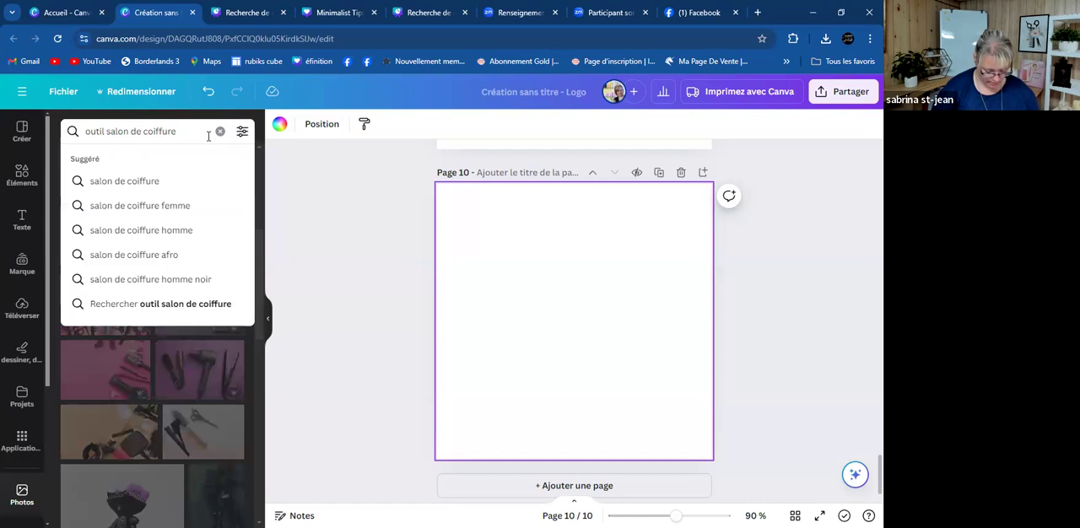
pyautogui.write('blow')
pyautogui.press('Return')
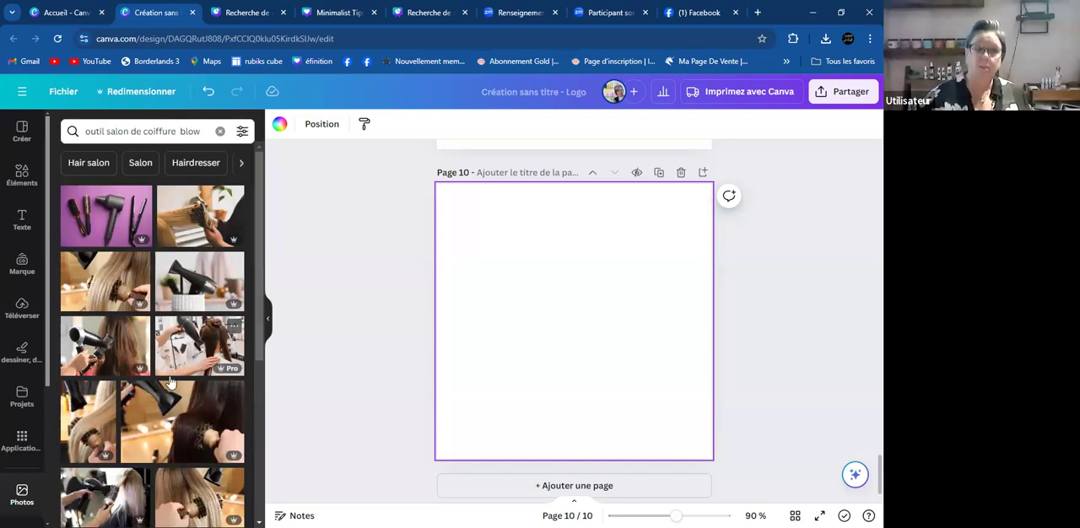
pyautogui.scroll(-3, 173, 379)
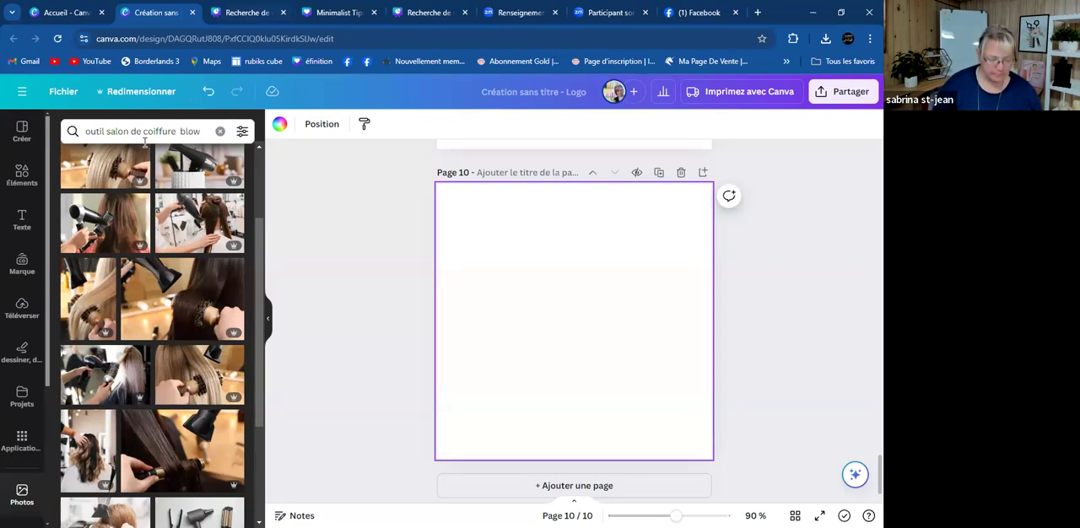
# - Replace 'blow' with 'dry' and search the photos for 'outil salon de coiffure dry'
pyautogui.click(202, 129)
pyautogui.press('BackSpace')
pyautogui.press('BackSpace')
pyautogui.press('BackSpace')
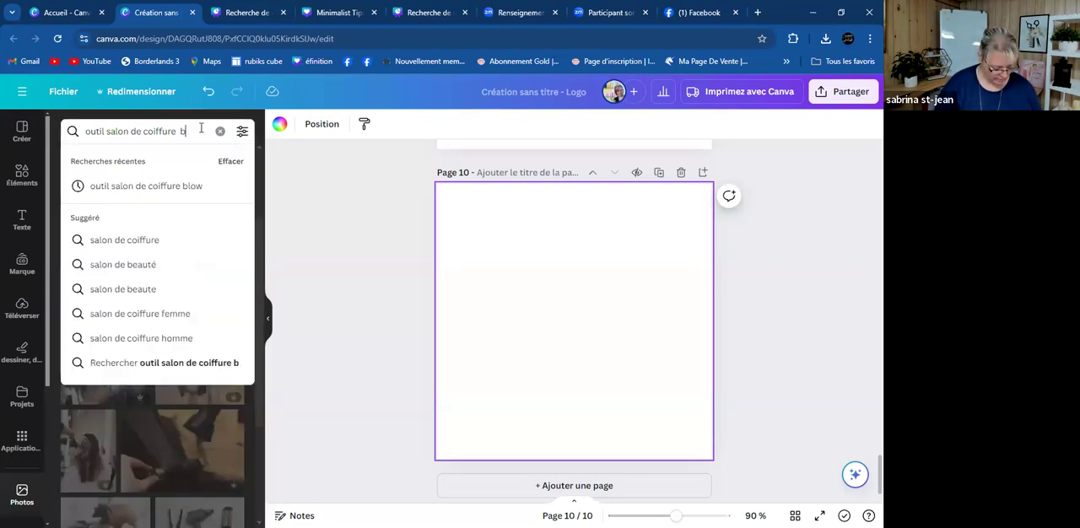
pyautogui.write('dry')
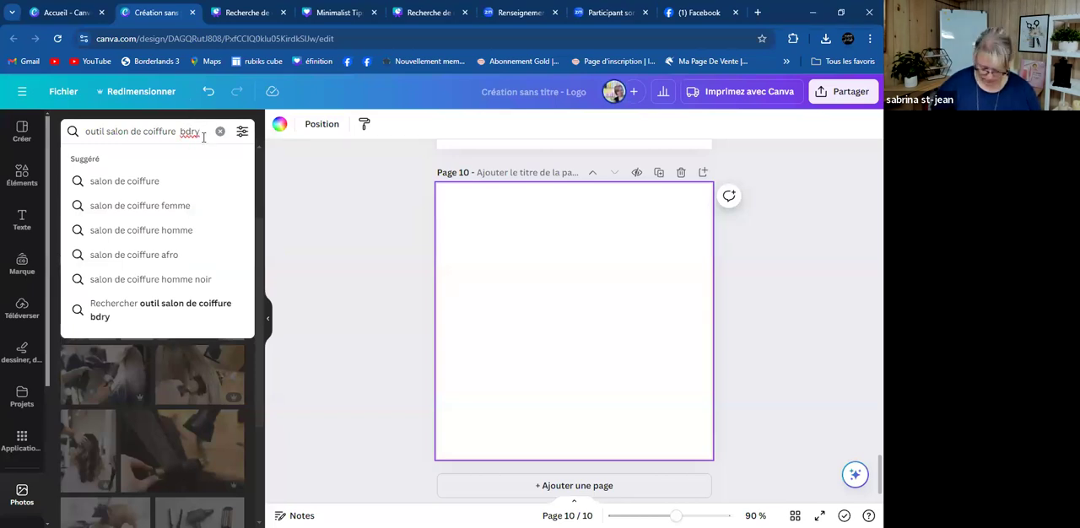
pyautogui.press('Left')
pyautogui.press('Left')
pyautogui.press('Left')
pyautogui.press('BackSpace')
pyautogui.press('Return')
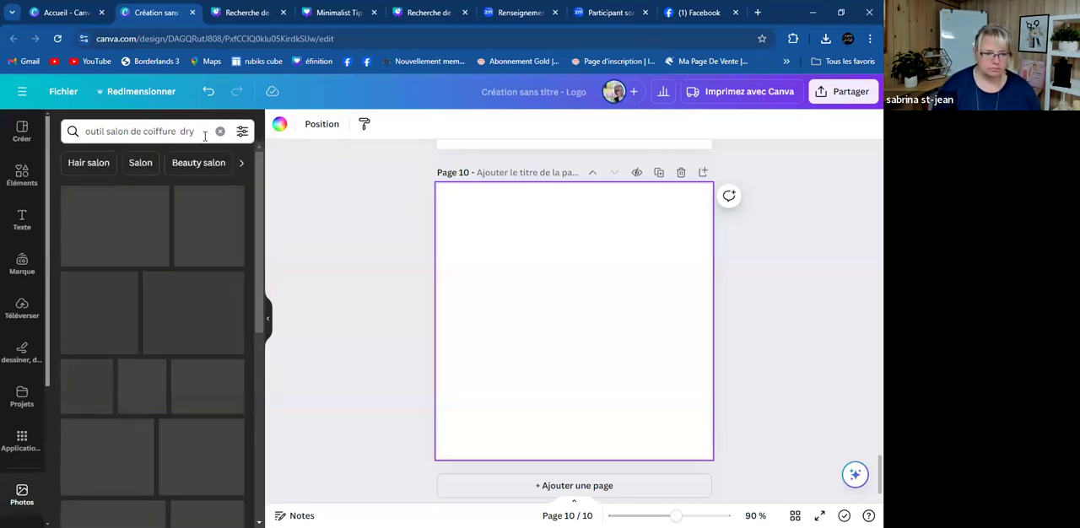
# - Add the photo of blonde hair being blow-dried with a round brush to page 10 and set it as the page background
pyautogui.scroll(-3, 203, 260)
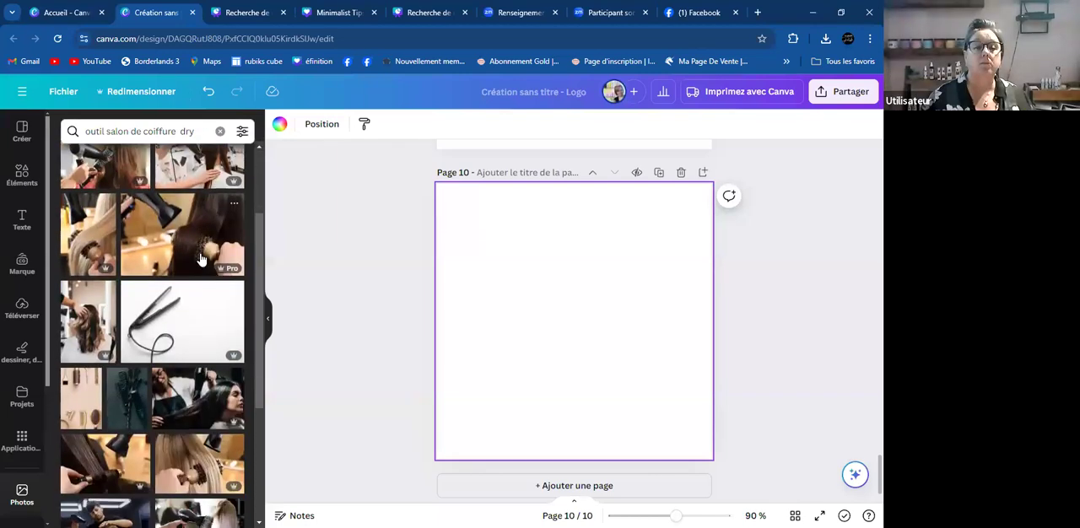
pyautogui.scroll(-2, 200, 257)
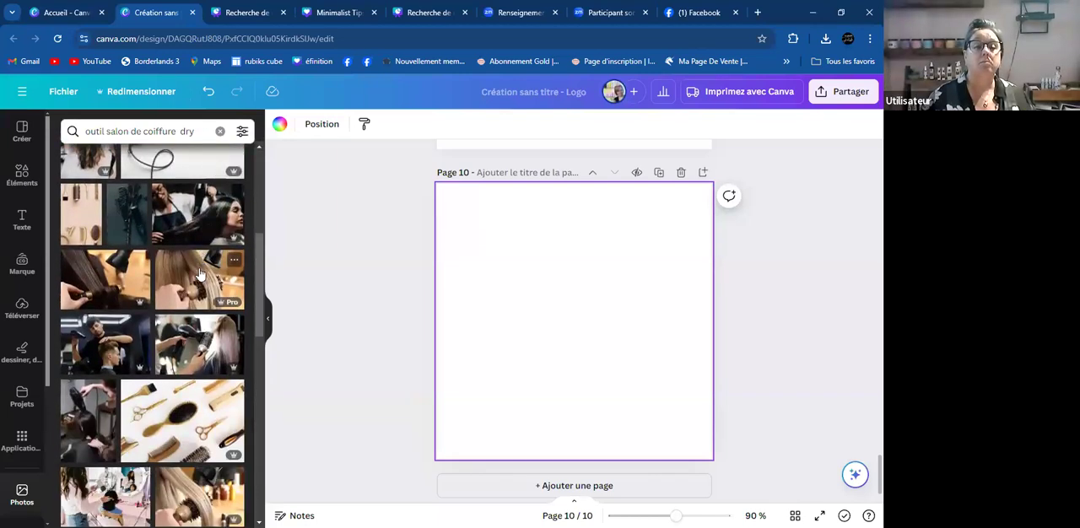
pyautogui.click(201, 274)
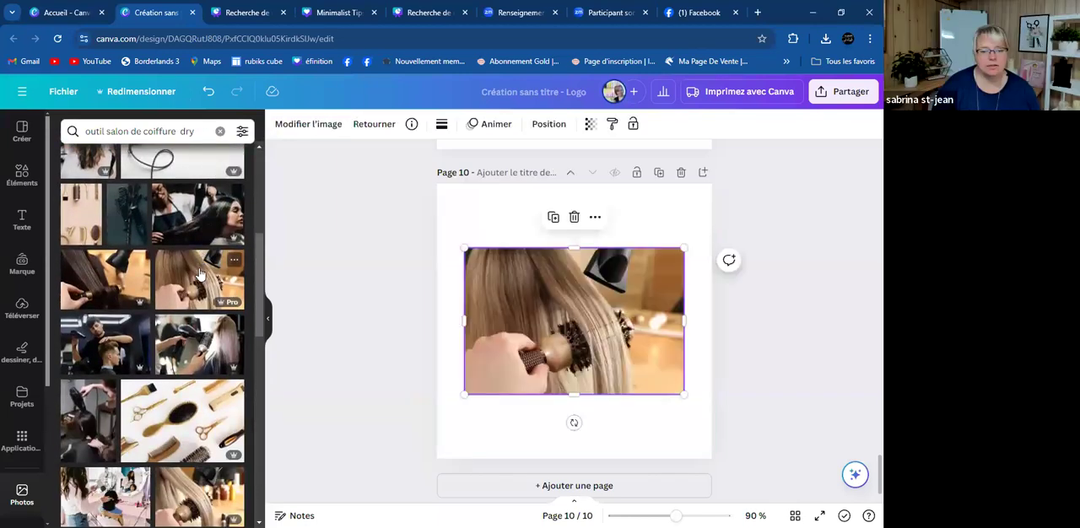
pyautogui.rightClick(597, 324)
pyautogui.click(714, 482)
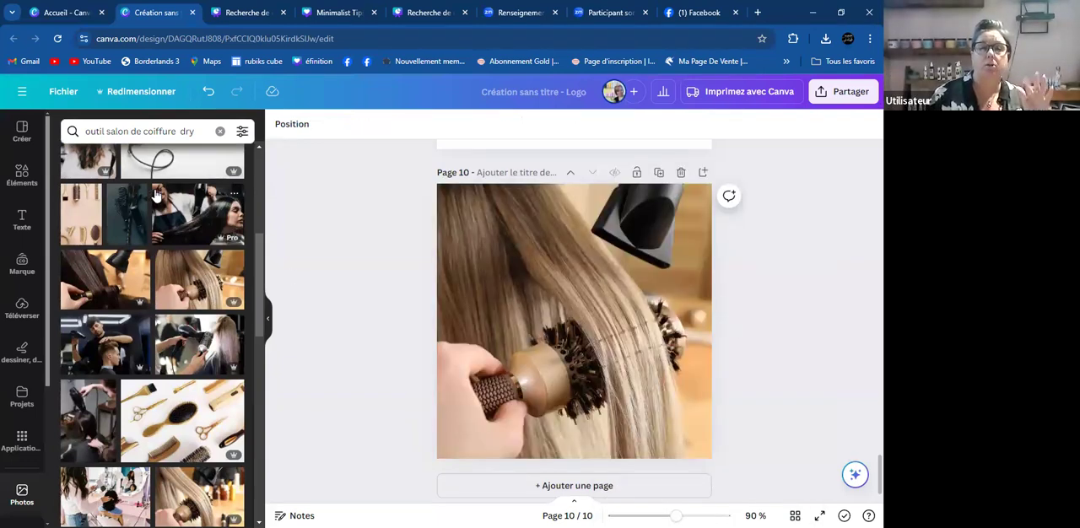
# - Replace 'dry' with 'hair' and search the photos for 'outil salon de coiffure hair'
pyautogui.click(208, 130)
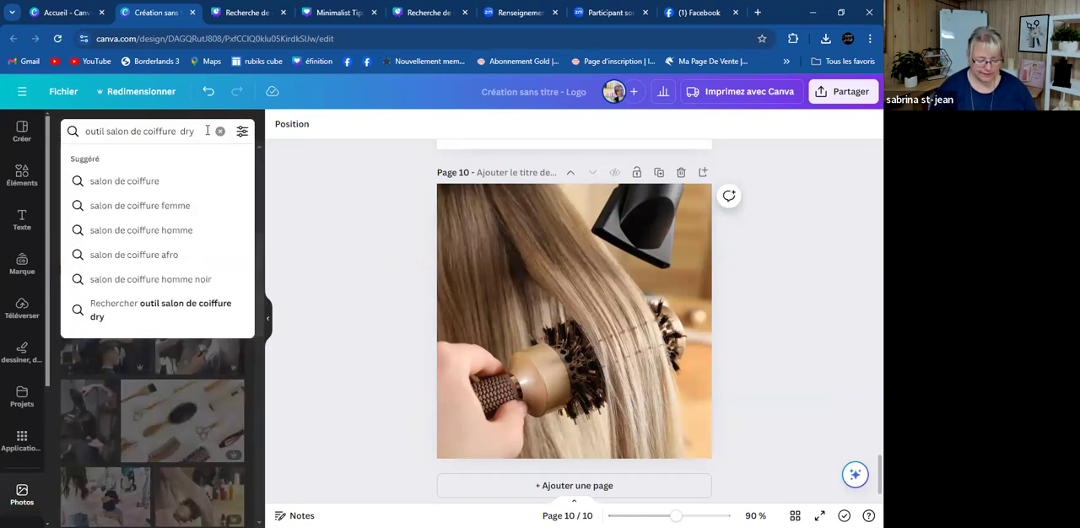
pyautogui.press('BackSpace')
pyautogui.press('BackSpace')
pyautogui.press('BackSpace')
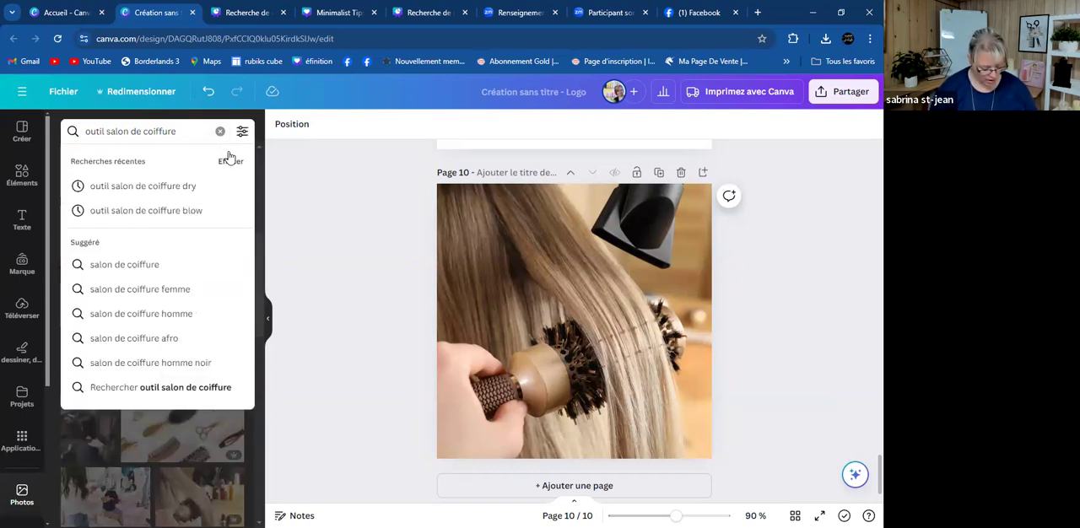
pyautogui.write('hair')
pyautogui.press('Return')
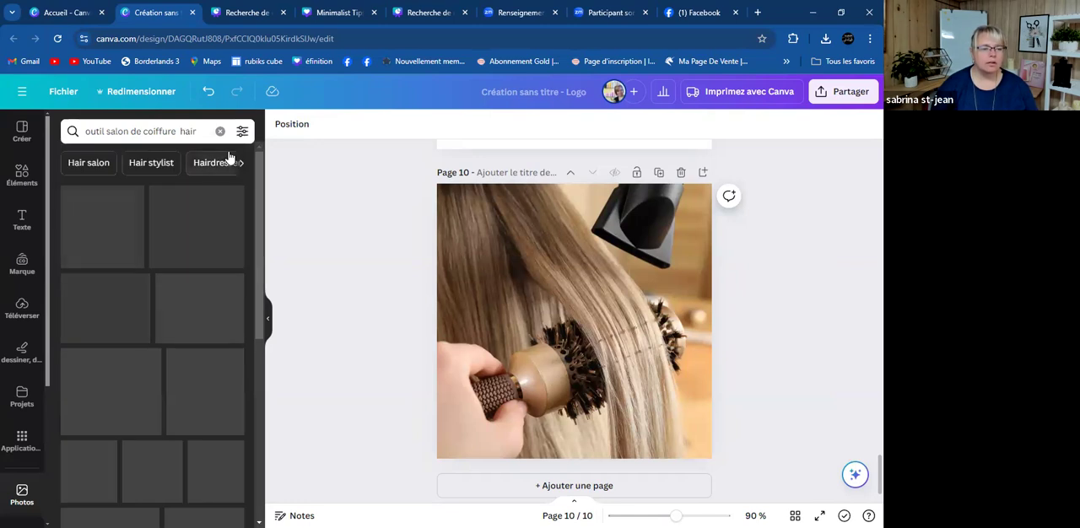
# - Remove 'outil' to search the photos for 'salon de coiffure hair', and browse the salon pictures
pyautogui.click(109, 135)
pyautogui.press('BackSpace')
pyautogui.press('BackSpace')
pyautogui.press('BackSpace')
pyautogui.press('BackSpace')
pyautogui.press('BackSpace')
pyautogui.press('BackSpace')
pyautogui.press('Return')
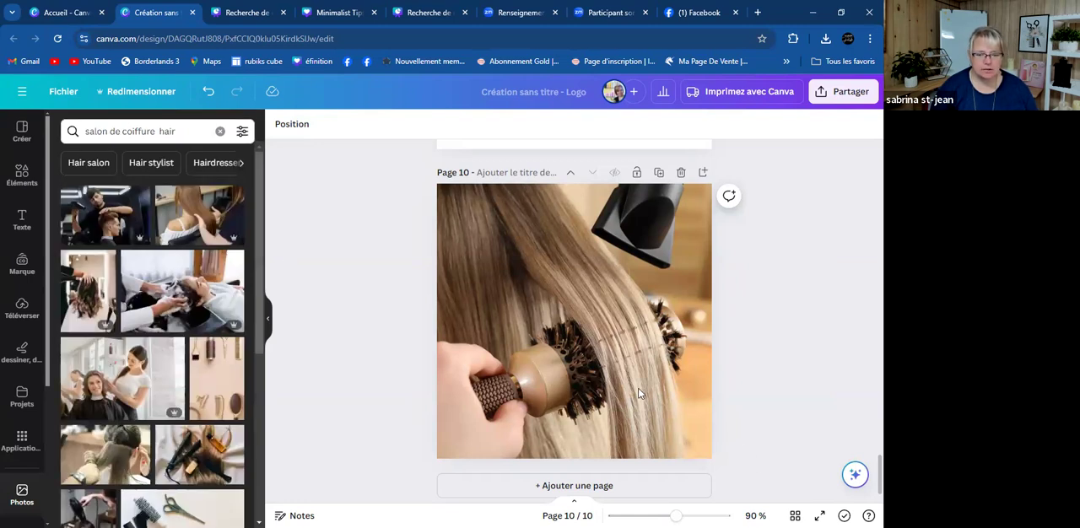
pyautogui.scroll(-3, 85, 380)
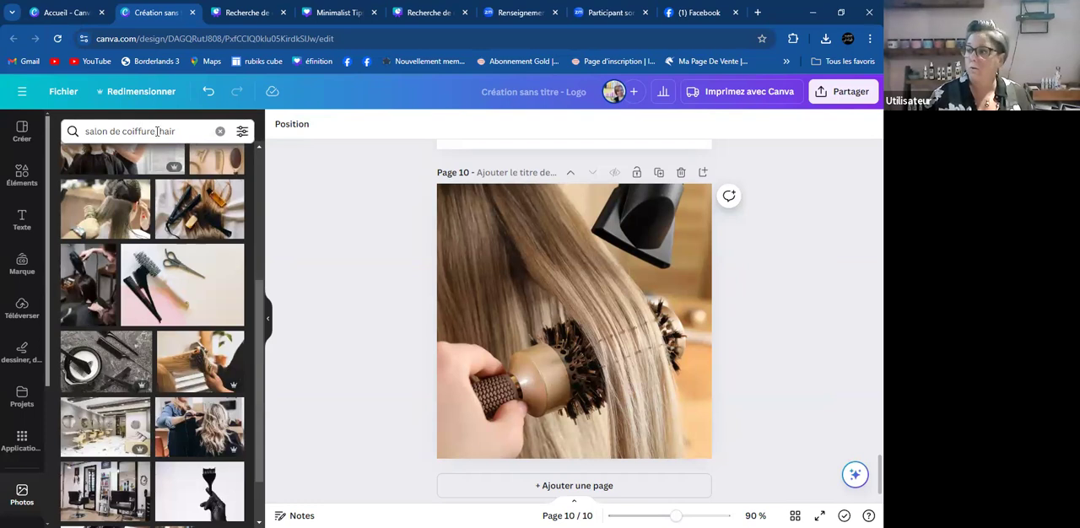
# - Replace 'salon de coiffure' with 'soin capillaire' and search the photos for 'soin capillaire hair'
pyautogui.click(157, 131)
pyautogui.press('Return')
pyautogui.click(155, 132)
pyautogui.press('BackSpace')
pyautogui.press('BackSpace')
pyautogui.press('BackSpace')
pyautogui.press('BackSpace')
pyautogui.press('BackSpace')
pyautogui.press('BackSpace')
pyautogui.press('BackSpace')
pyautogui.press('BackSpace')
pyautogui.press('BackSpace')
pyautogui.press('BackSpace')
pyautogui.press('BackSpace')
pyautogui.press('BackSpace')
pyautogui.press('BackSpace')
pyautogui.press('BackSpace')
pyautogui.press('BackSpace')
pyautogui.press('BackSpace')
pyautogui.press('BackSpace')
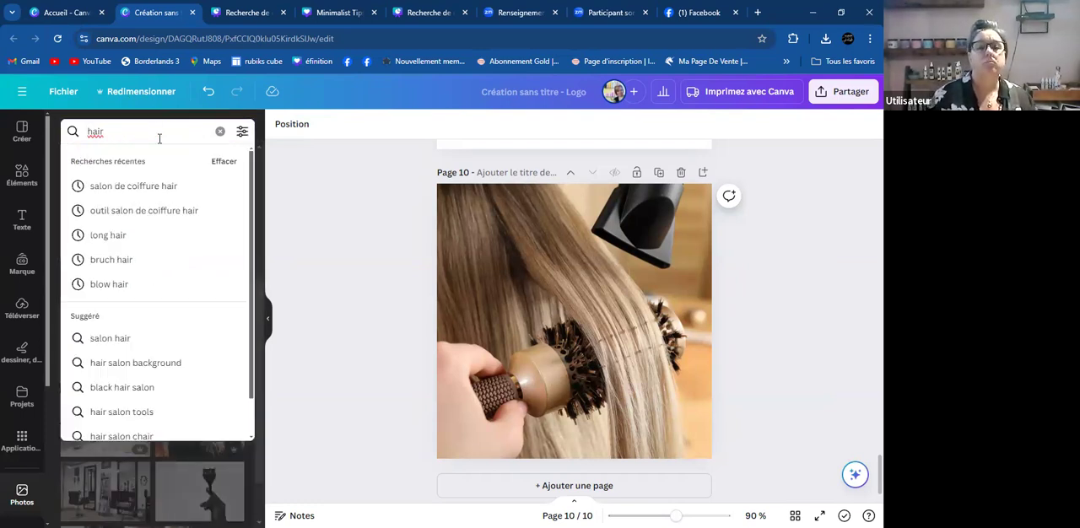
pyautogui.write('soin capillaire')
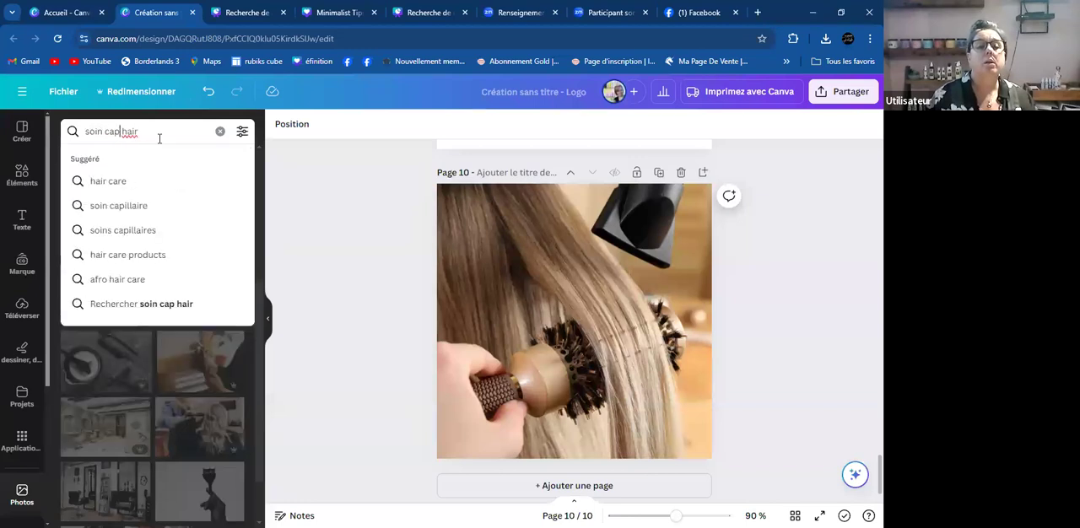
pyautogui.press('Return')
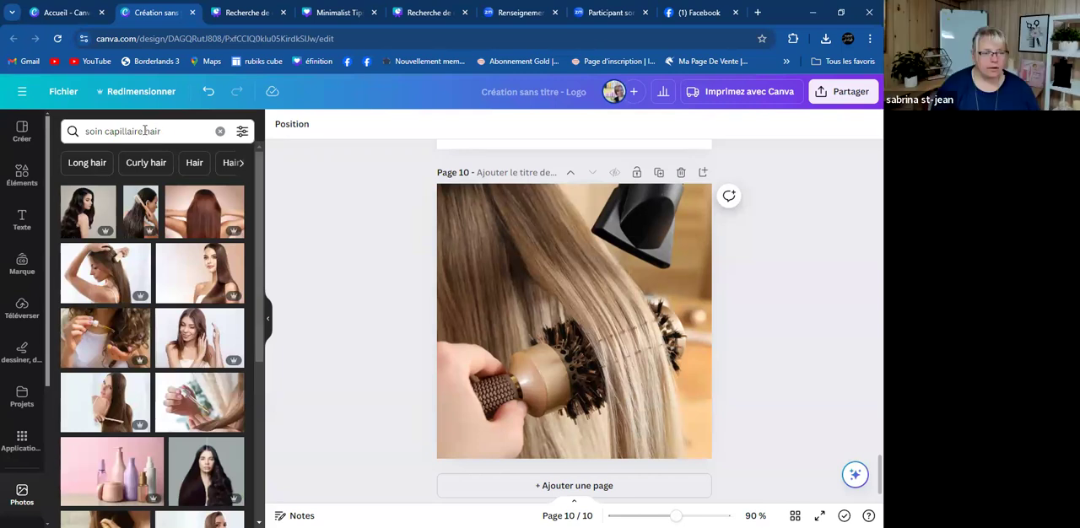
# - Clear the photo search text and search for 'salon' instead
pyautogui.click(145, 130)
pyautogui.press('BackSpace')
pyautogui.press('BackSpace')
pyautogui.press('BackSpace')
pyautogui.press('BackSpace')
pyautogui.press('BackSpace')
pyautogui.press('BackSpace')
pyautogui.press('BackSpace')
pyautogui.press('BackSpace')
pyautogui.press('BackSpace')
pyautogui.press('BackSpace')
pyautogui.press('BackSpace')
pyautogui.press('BackSpace')
pyautogui.press('BackSpace')
pyautogui.press('BackSpace')
pyautogui.press('BackSpace')
pyautogui.press('BackSpace')
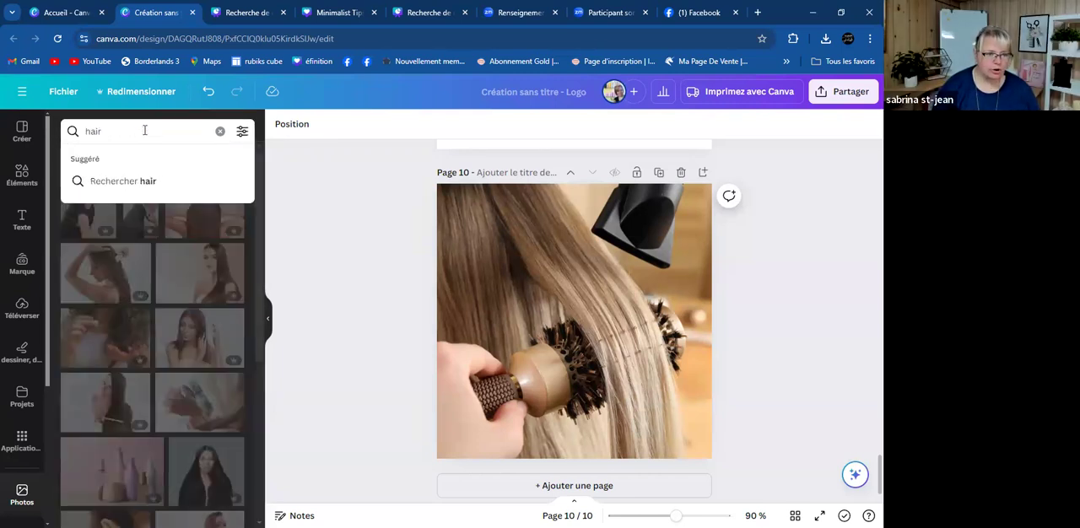
pyautogui.click(144, 131)
pyautogui.press('BackSpace')
pyautogui.press('BackSpace')
pyautogui.press('BackSpace')
pyautogui.press('BackSpace')
pyautogui.write('salon')
pyautogui.press('Return')
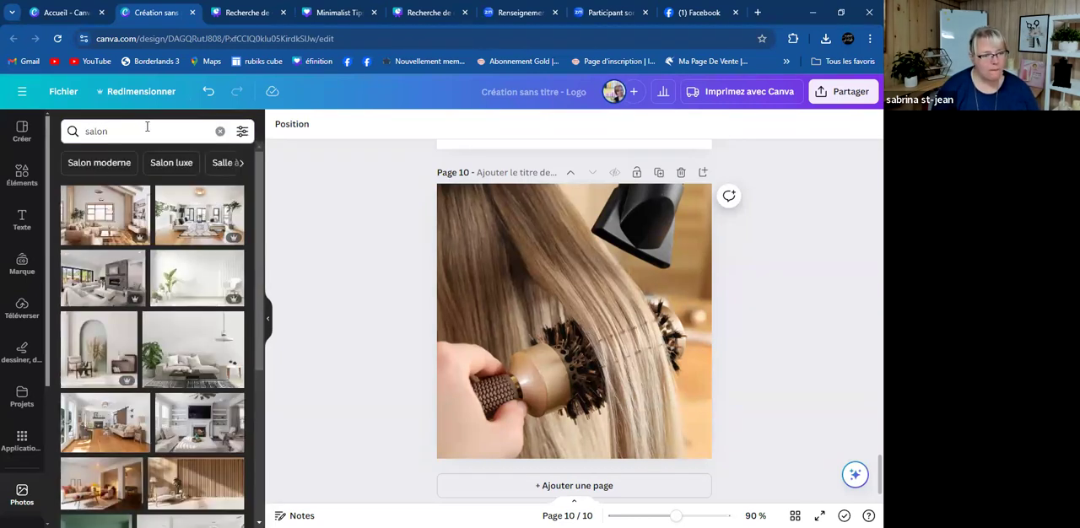
# - Extend the photo search to 'salon de coiffure salon' and select the background photo on page 10
pyautogui.click(147, 127)
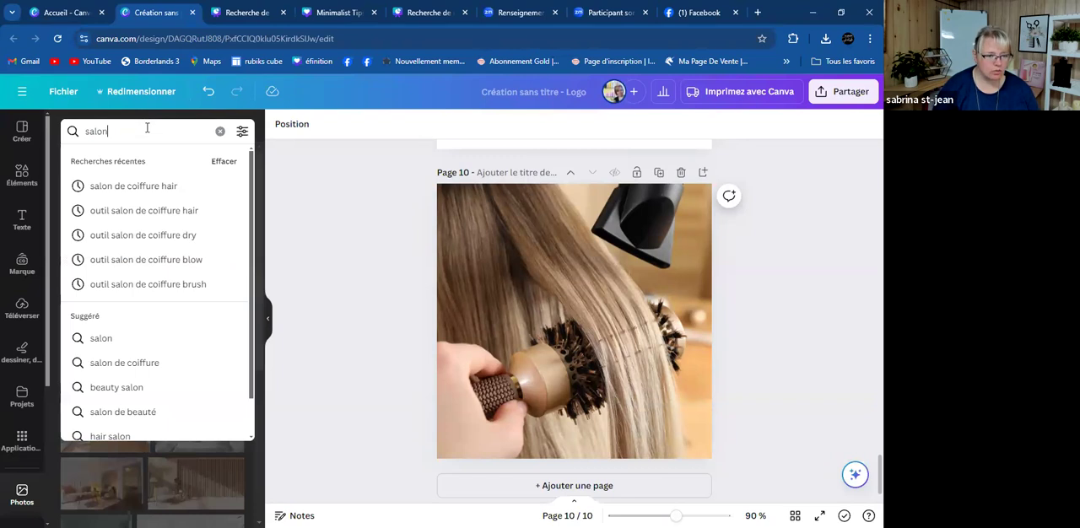
pyautogui.write('de coiffu')
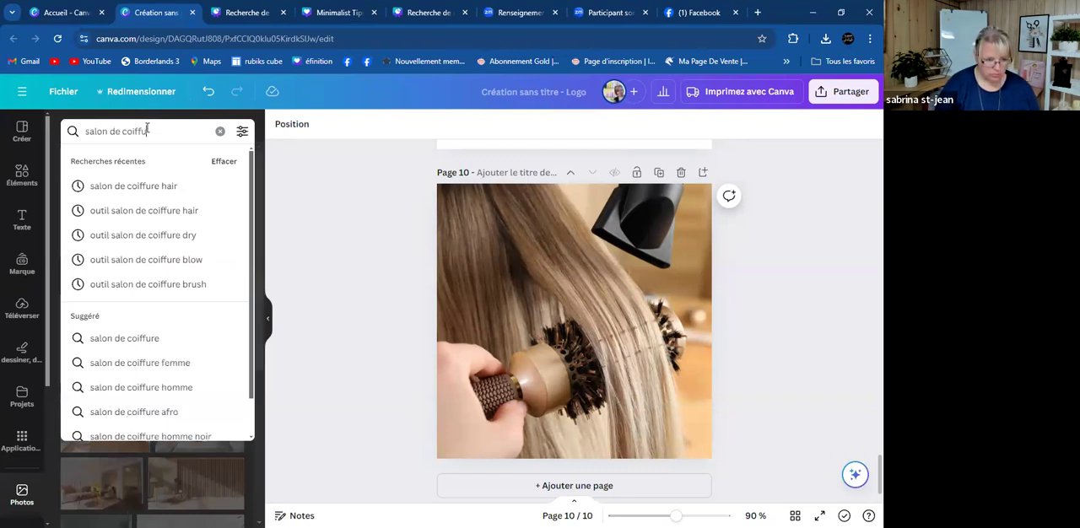
pyautogui.write('re salon')
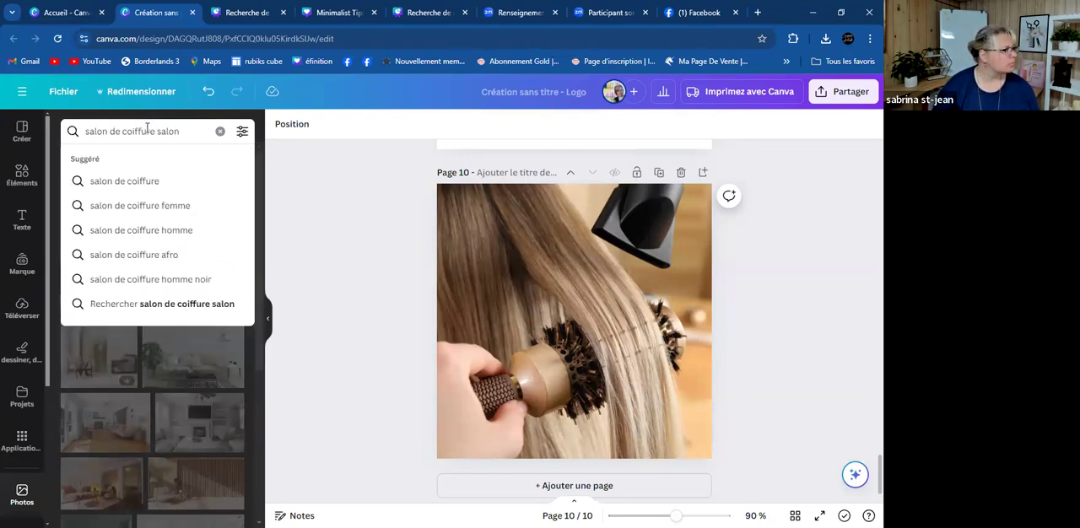
pyautogui.press('Return')
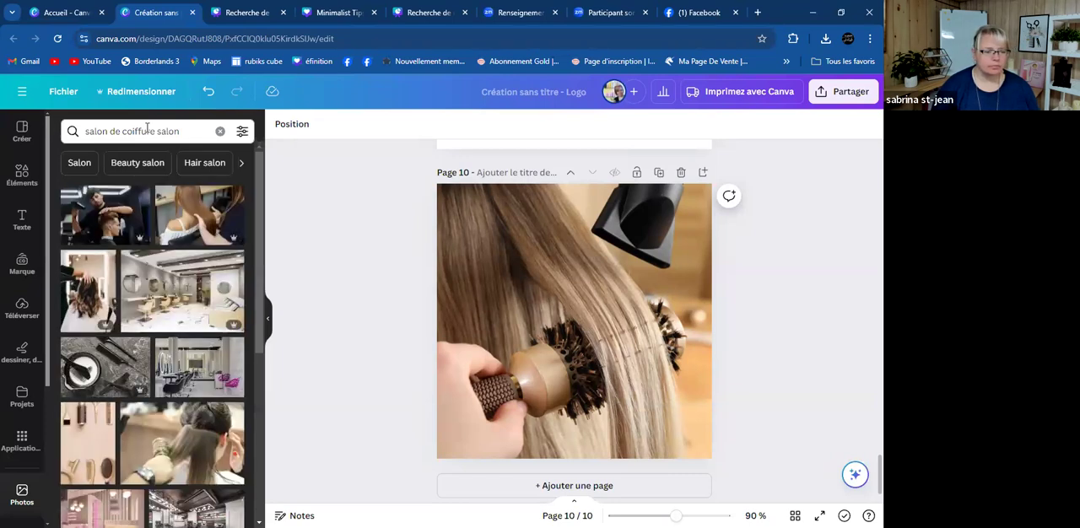
pyautogui.click(553, 402)
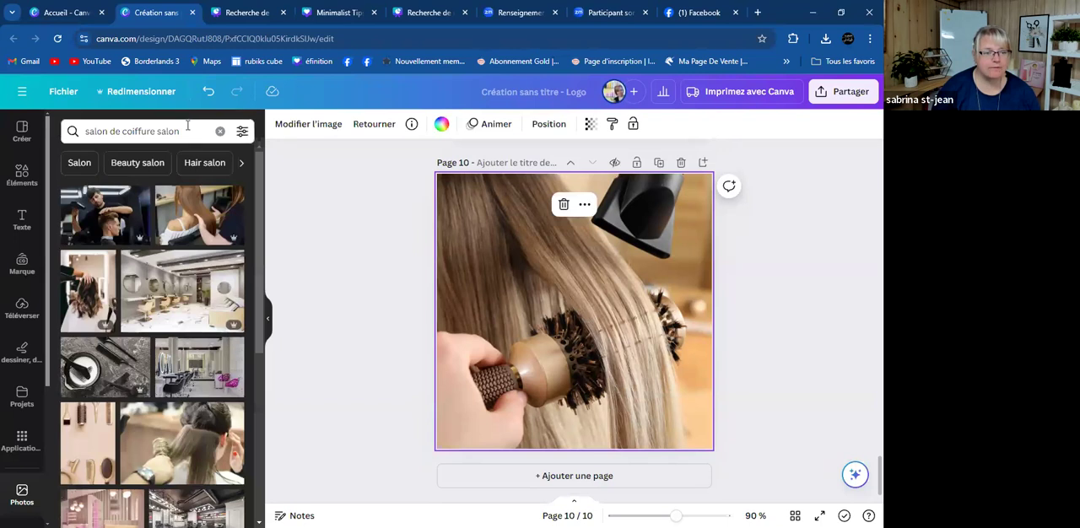
pyautogui.click(184, 124)
pyautogui.press('BackSpace')
pyautogui.press('BackSpace')
pyautogui.press('BackSpace')
pyautogui.press('BackSpace')
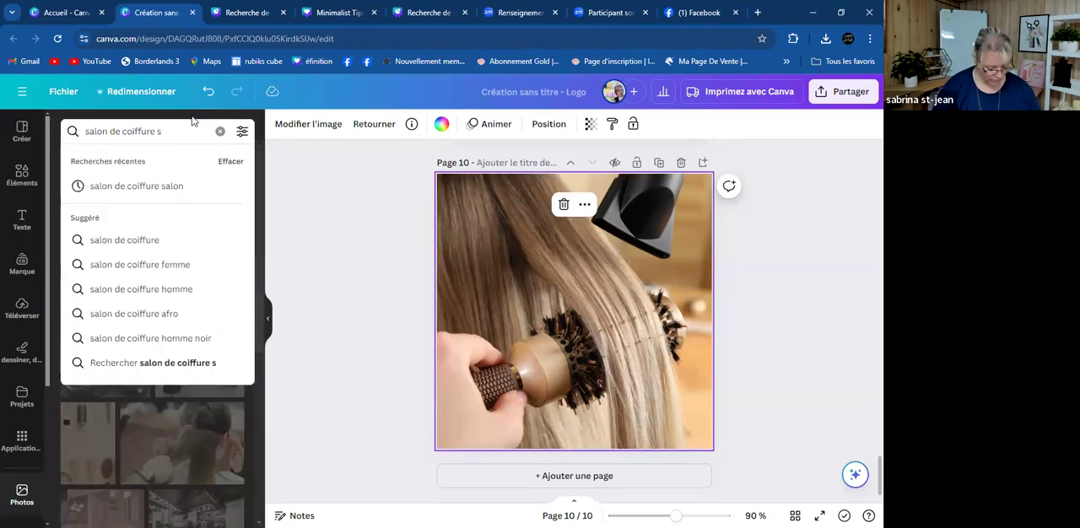
pyautogui.write('échoi')
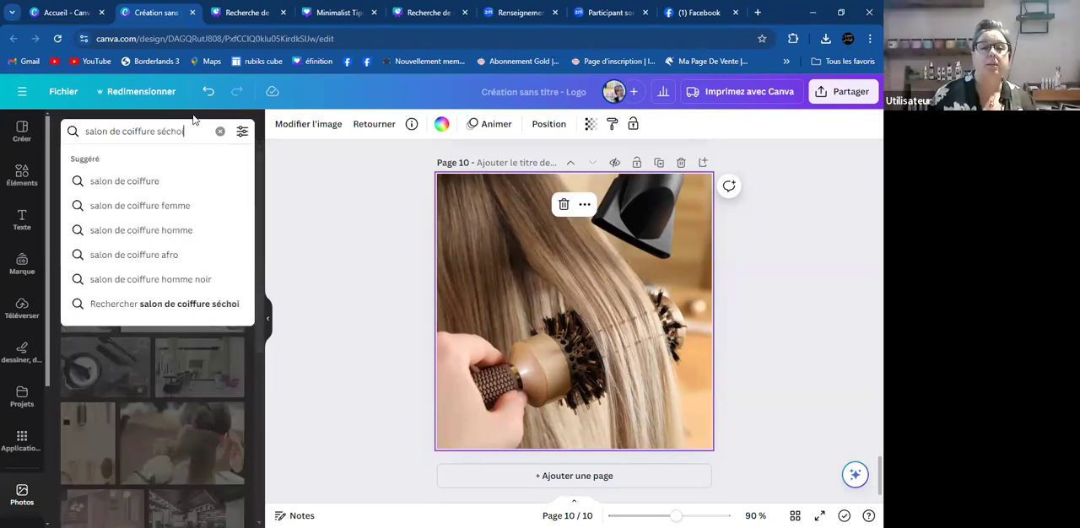
# - Replace the whole photo search text with 'soin de beauté blow' and run the search
pyautogui.press('BackSpace')
pyautogui.press('BackSpace')
pyautogui.press('BackSpace')
pyautogui.press('BackSpace')
pyautogui.press('BackSpace')
pyautogui.press('BackSpace')
pyautogui.press('BackSpace')
pyautogui.press('BackSpace')
pyautogui.press('BackSpace')
pyautogui.press('BackSpace')
pyautogui.press('BackSpace')
pyautogui.press('BackSpace')
pyautogui.press('BackSpace')
pyautogui.press('BackSpace')
pyautogui.press('BackSpace')
pyautogui.press('BackSpace')
pyautogui.press('BackSpace')
pyautogui.press('BackSpace')
pyautogui.press('BackSpace')
pyautogui.press('BackSpace')
pyautogui.press('BackSpace')
pyautogui.press('BackSpace')
pyautogui.write('s')
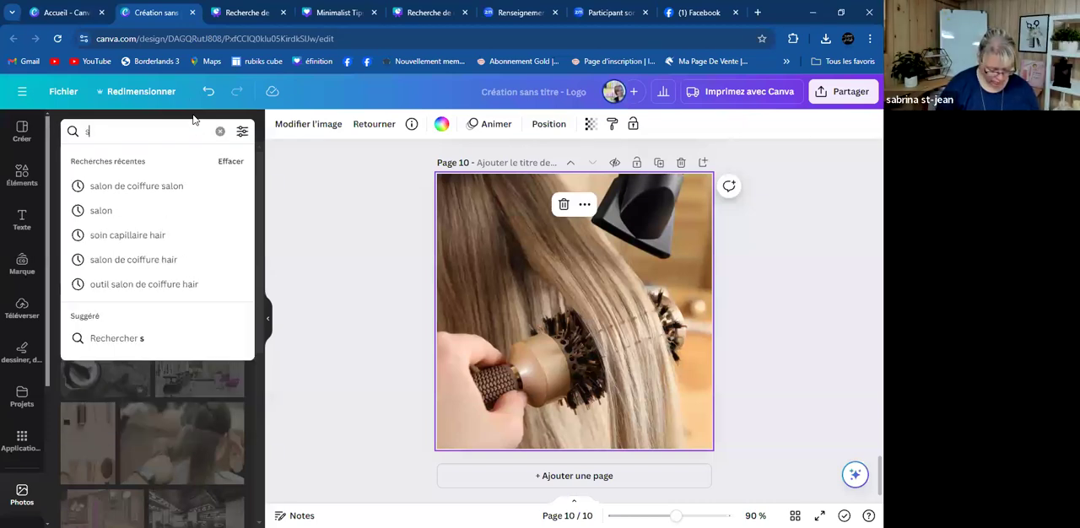
pyautogui.write('oin de beauté')
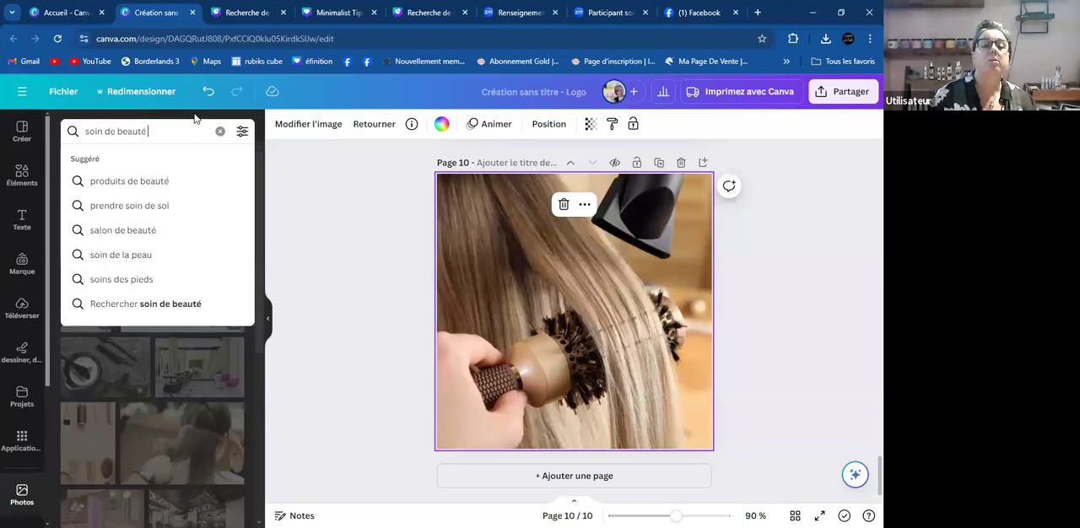
pyautogui.write(' blow')
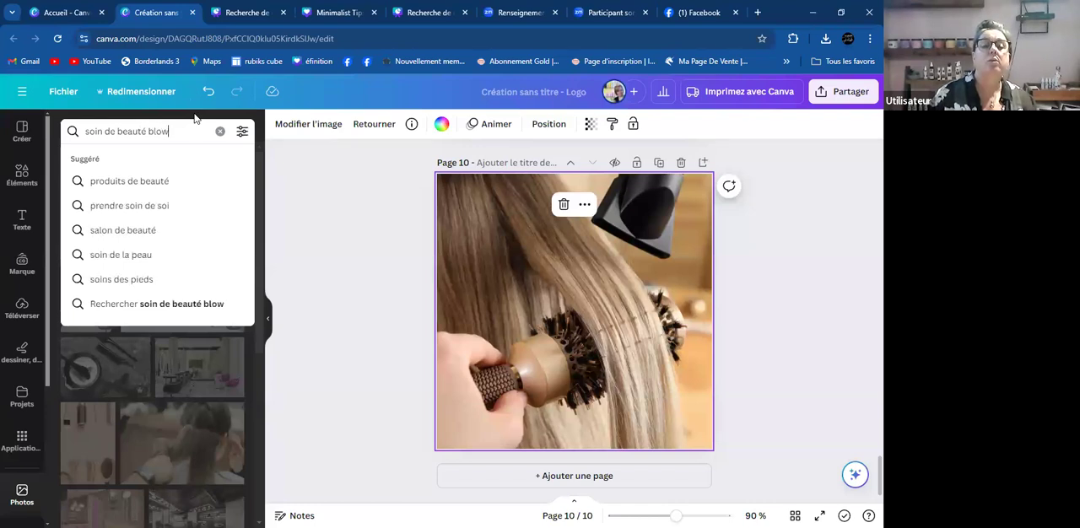
pyautogui.press('Return')
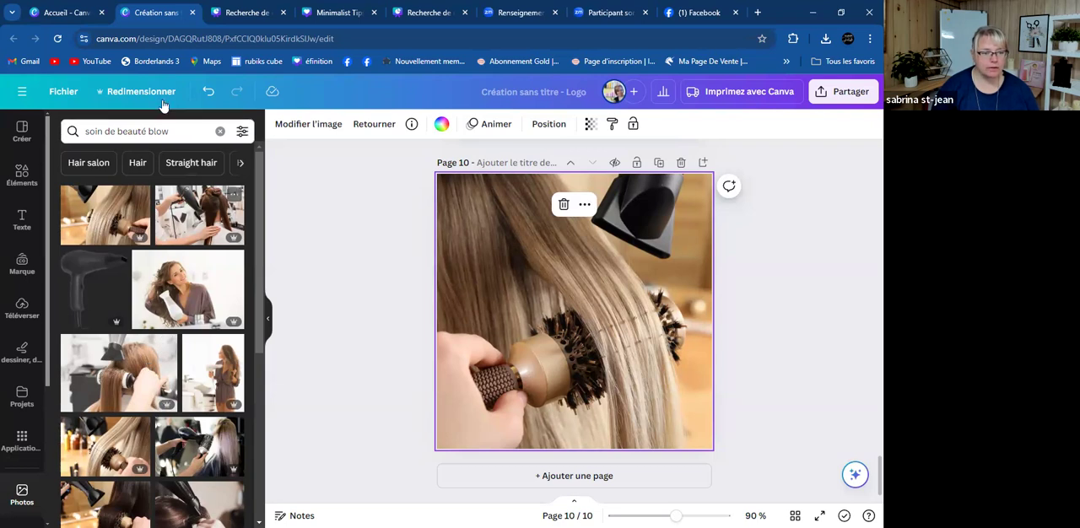
# - Replace 'blow' with 'cream' and search the photos for 'soin de beauté cream'
pyautogui.click(180, 125)
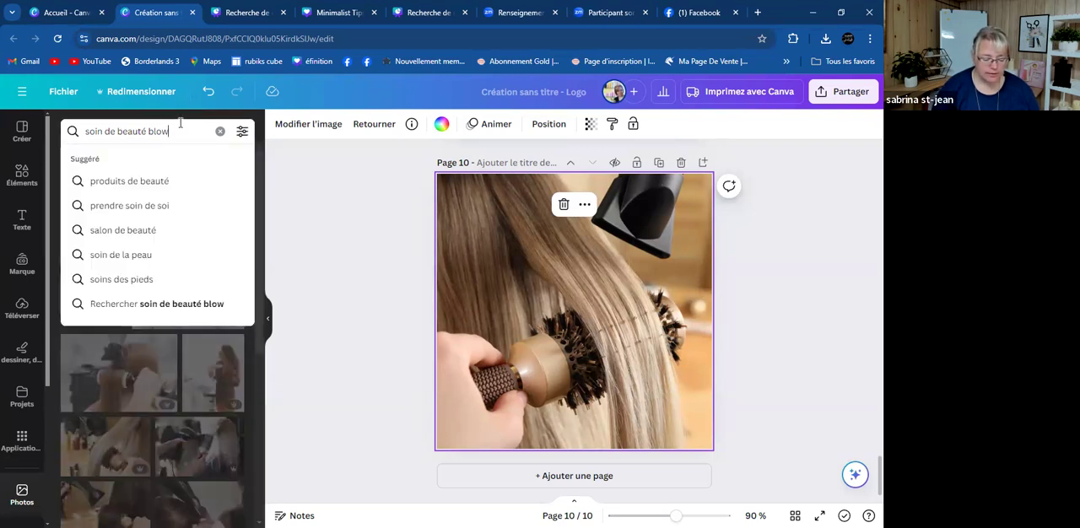
pyautogui.press('BackSpace')
pyautogui.press('BackSpace')
pyautogui.press('BackSpace')
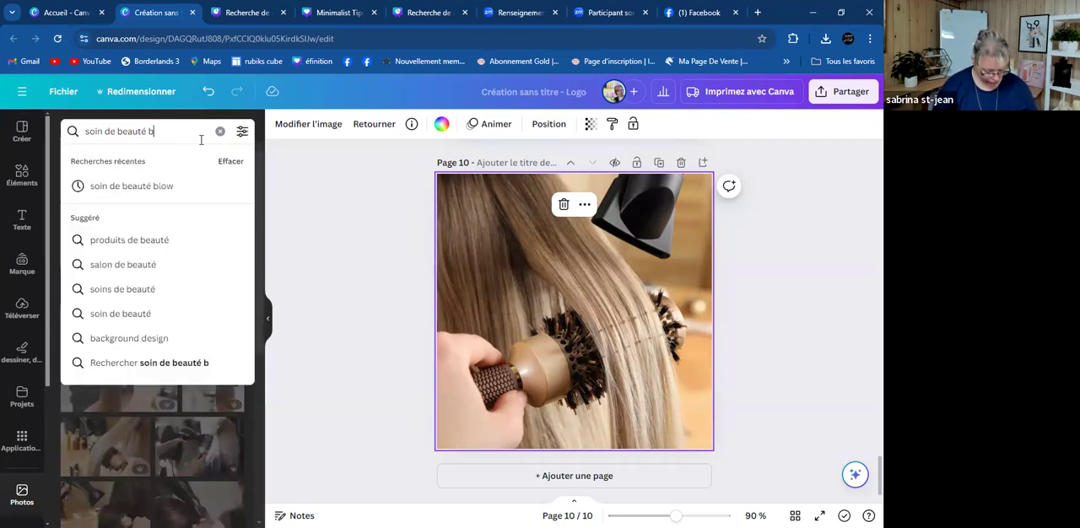
pyautogui.write('r')
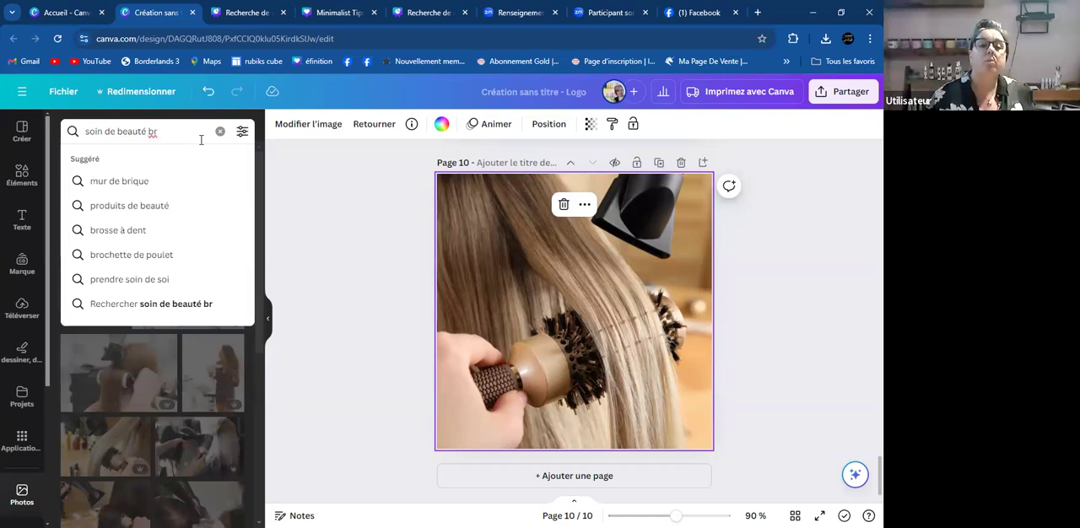
pyautogui.press('BackSpace')
pyautogui.press('BackSpace')
pyautogui.press('BackSpace')
pyautogui.write('cream')
pyautogui.press('Return')
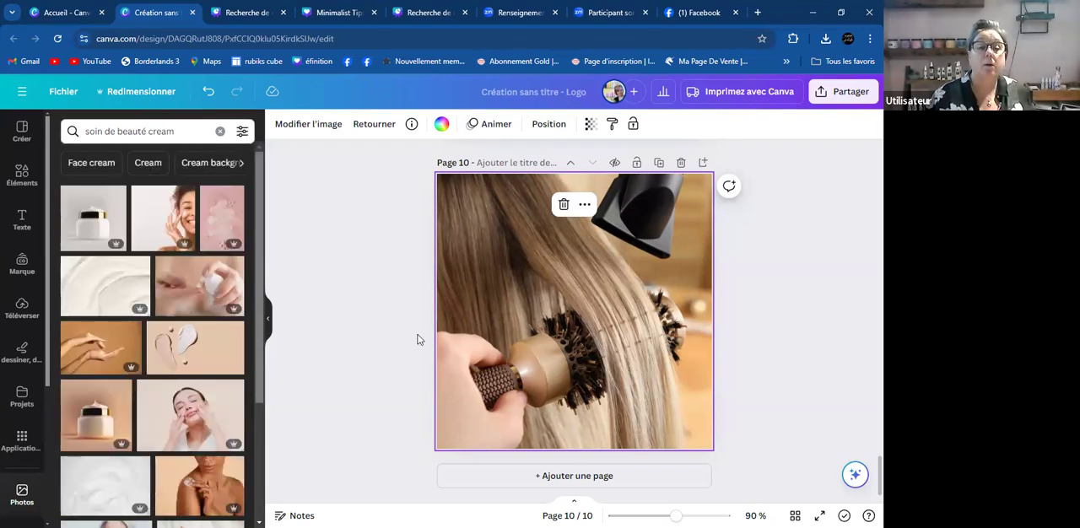
# - Add the photo of the open cream jar on a peach backdrop and make it page 10's background
pyautogui.click(96, 413)
pyautogui.rightClick(550, 324)
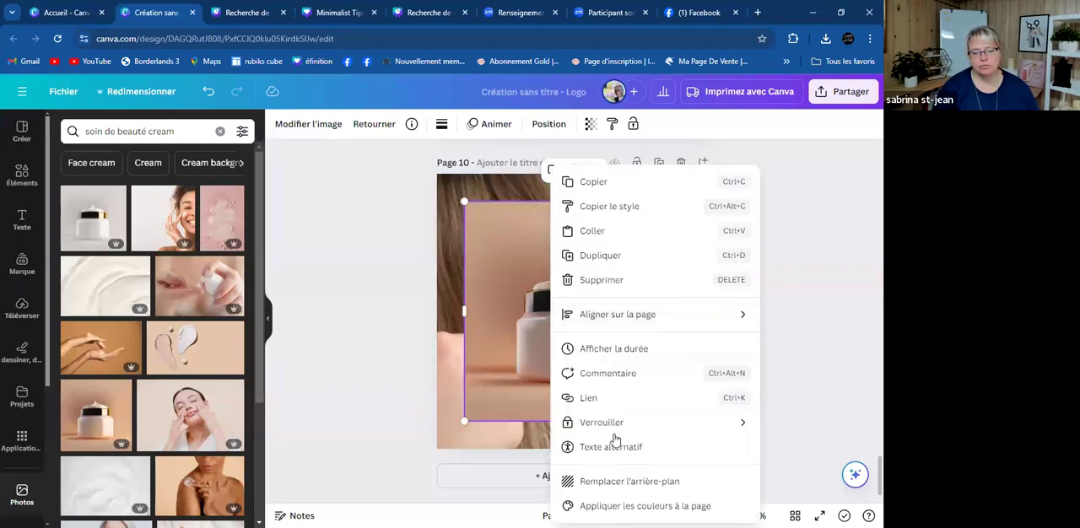
pyautogui.click(638, 482)
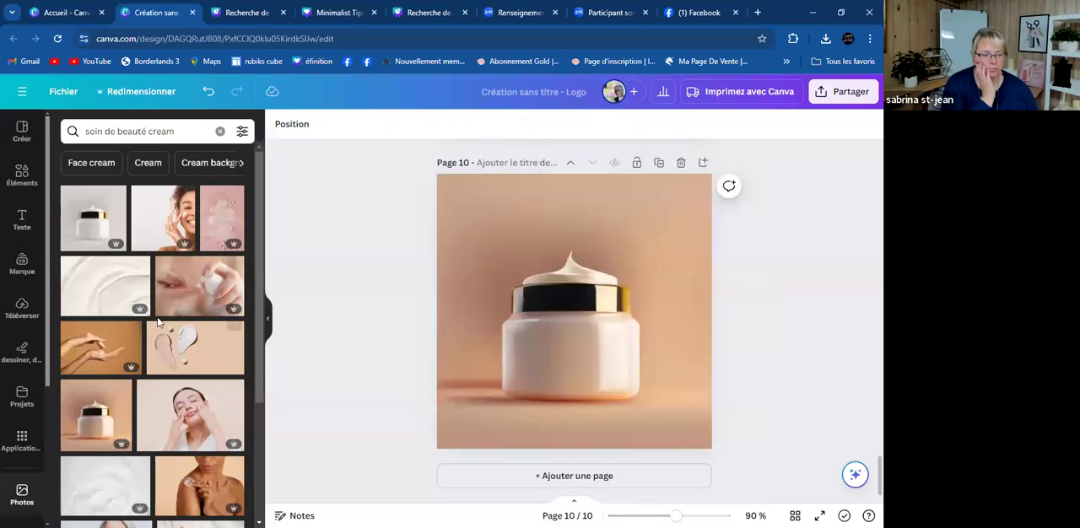
# - Make the photo of the white tube and jar with green leaves page 10's background and add that photo to the favourites
pyautogui.scroll(-3, 158, 323)
pyautogui.scroll(-1, 157, 323)
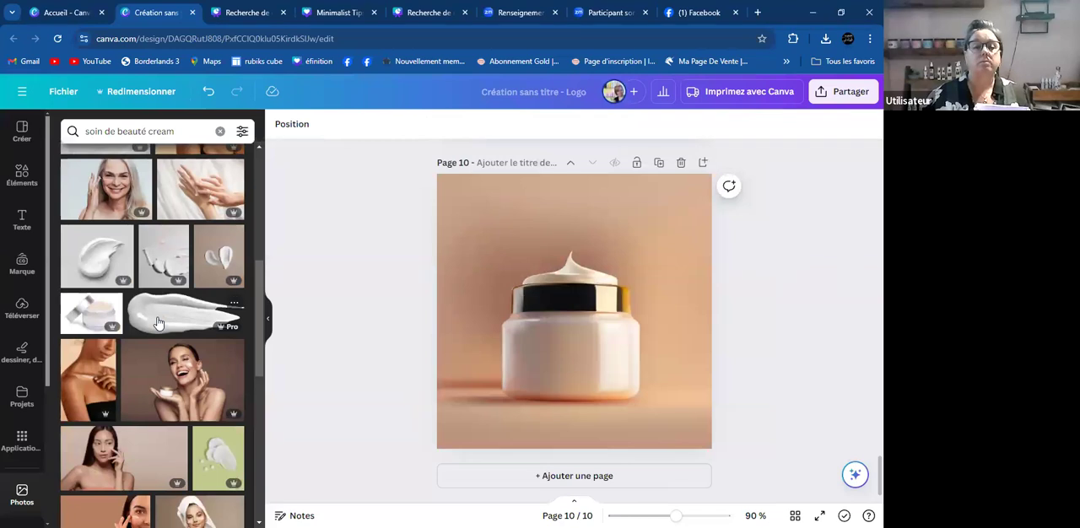
pyautogui.scroll(-5, 158, 323)
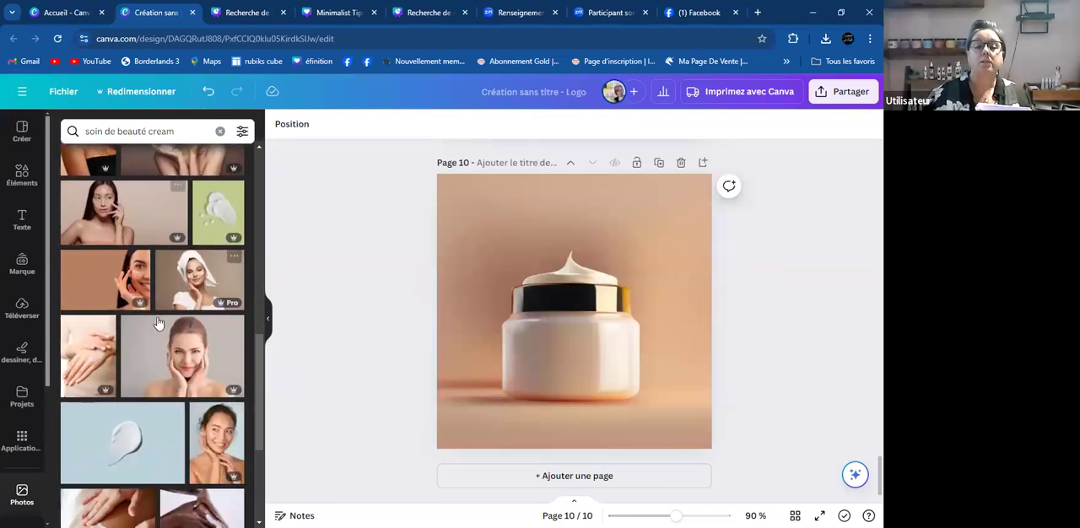
pyautogui.scroll(-1, 158, 323)
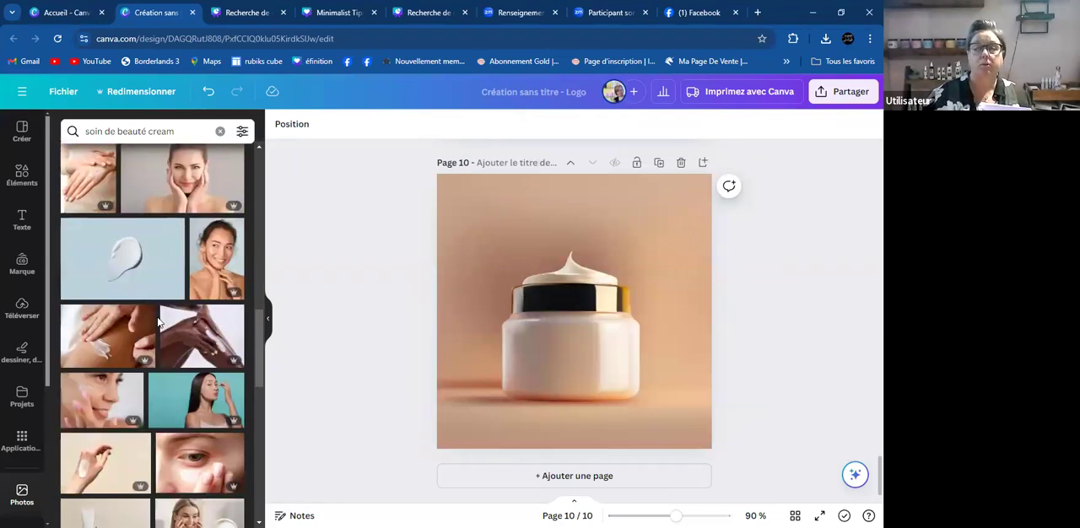
pyautogui.scroll(-2, 157, 323)
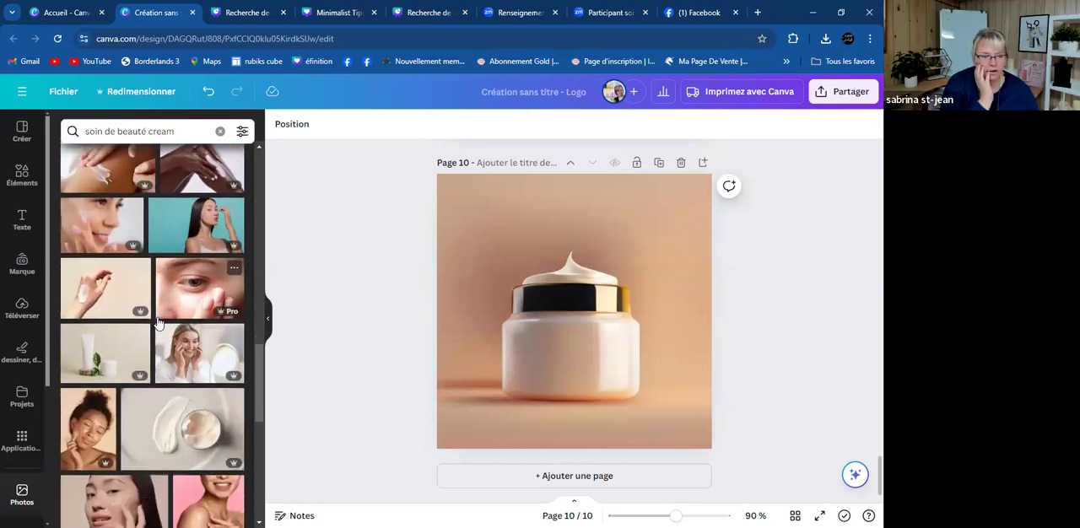
pyautogui.scroll(-1, 91, 311)
pyautogui.click(91, 309)
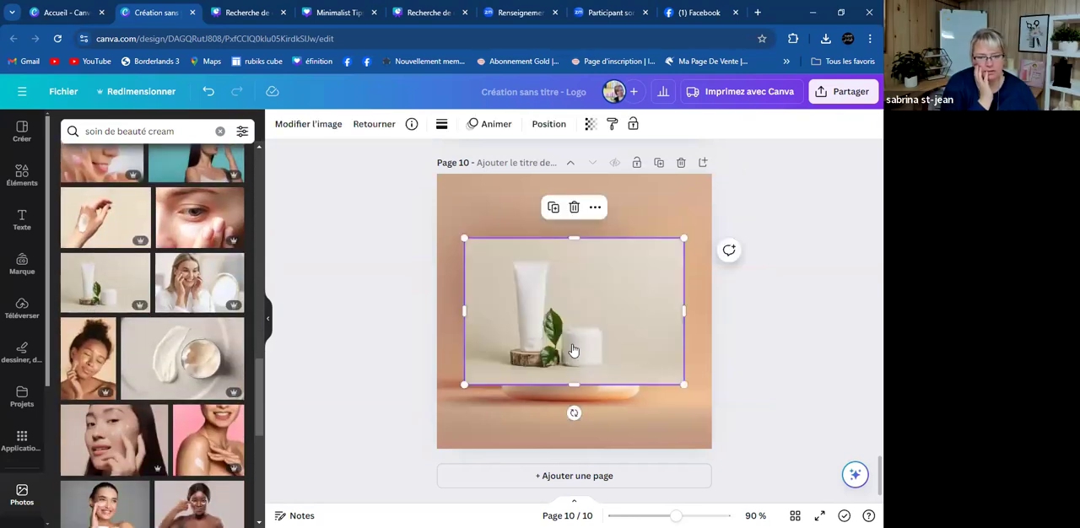
pyautogui.rightClick(573, 350)
pyautogui.click(650, 482)
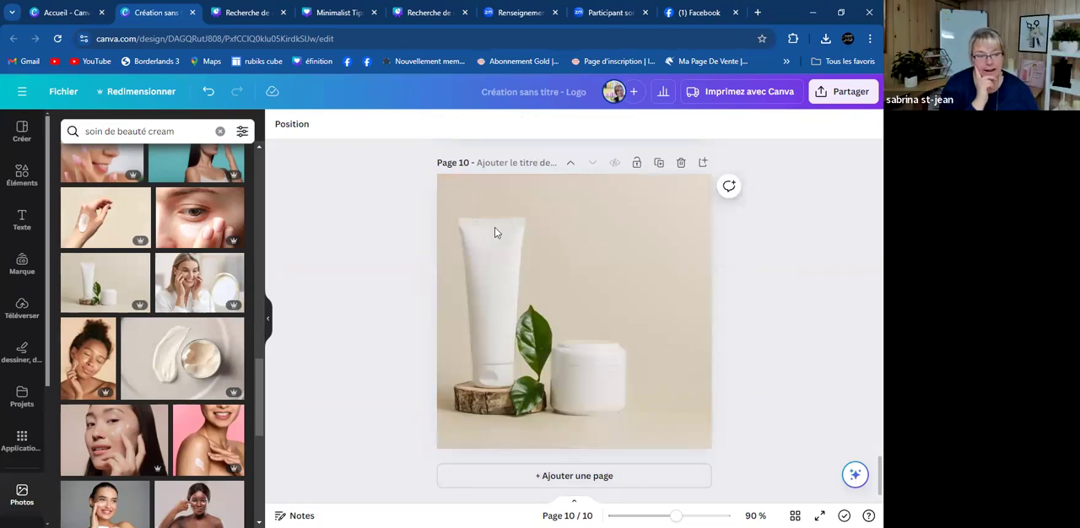
pyautogui.click(140, 262)
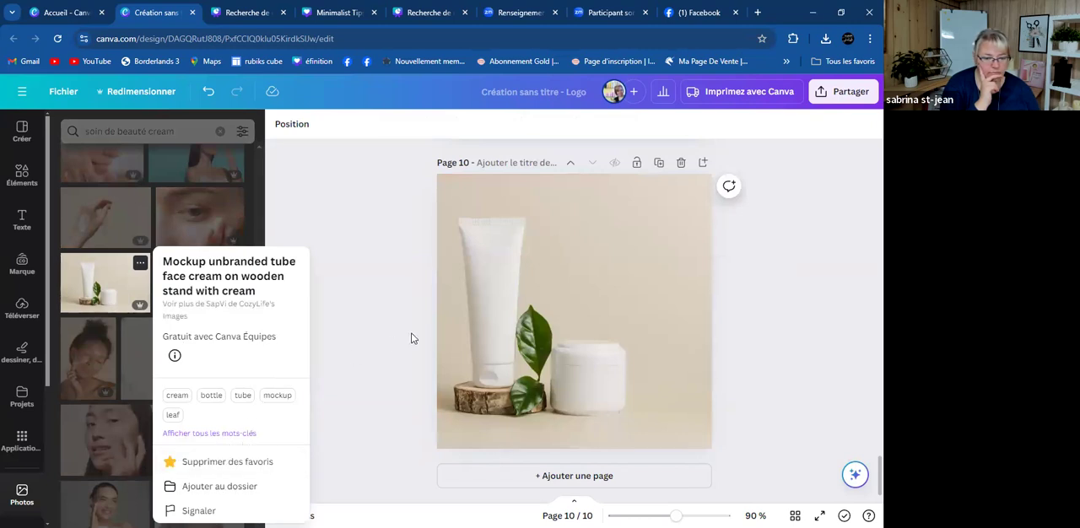
pyautogui.click(391, 319)
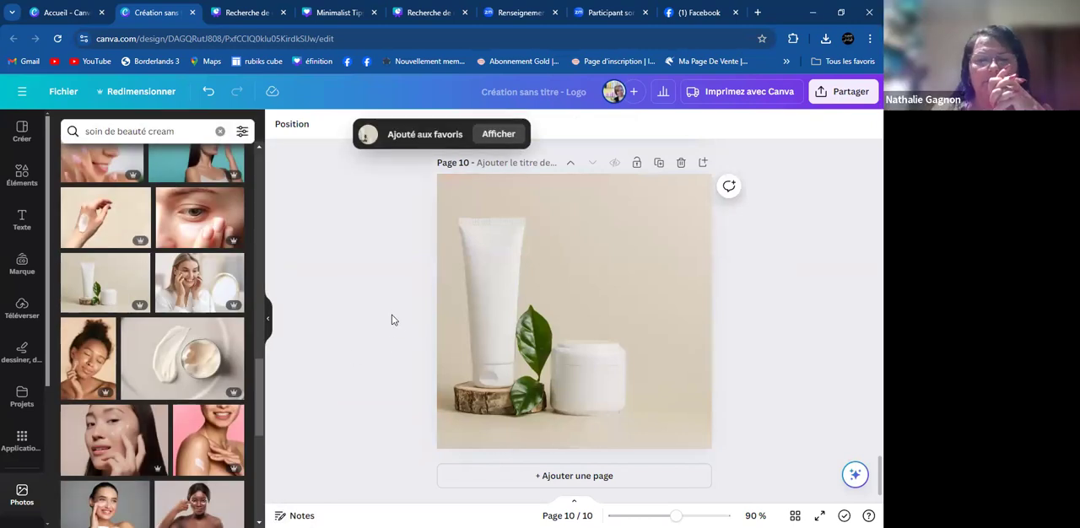
# - Replace page 10's background with the photo of the woman holding a cream jar among green leaves
pyautogui.scroll(-3, 40, 359)
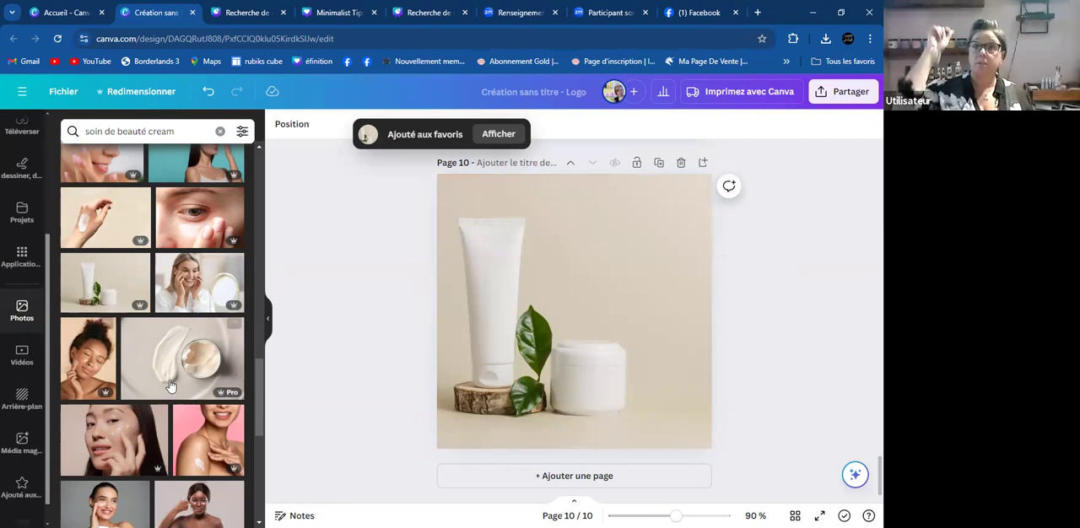
pyautogui.scroll(-3, 170, 382)
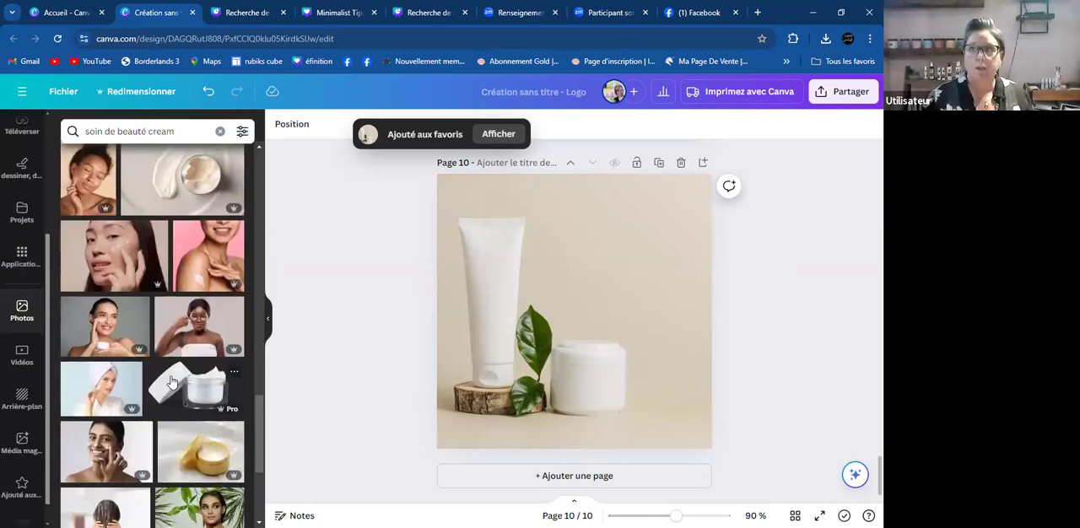
pyautogui.scroll(-2, 171, 381)
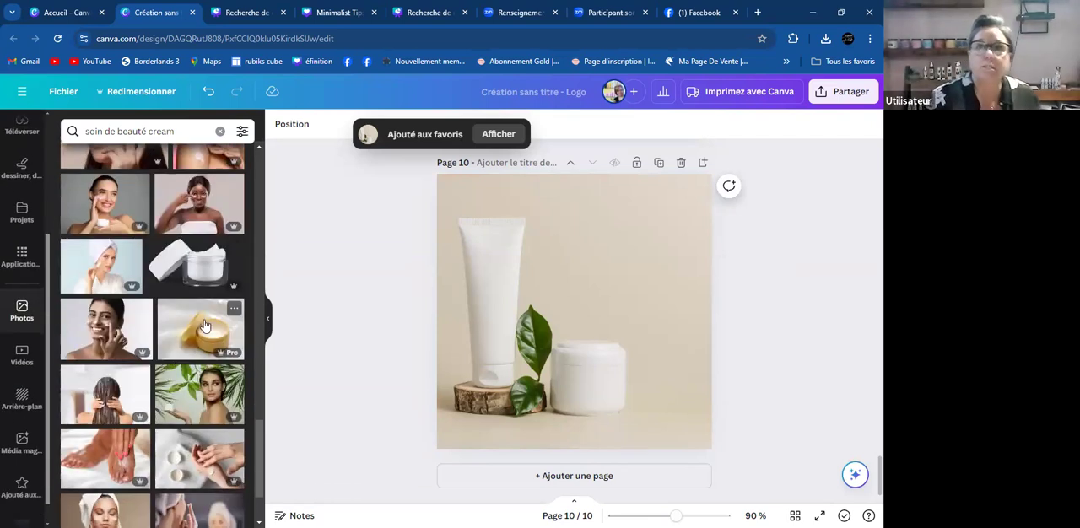
pyautogui.click(205, 390)
pyautogui.rightClick(583, 287)
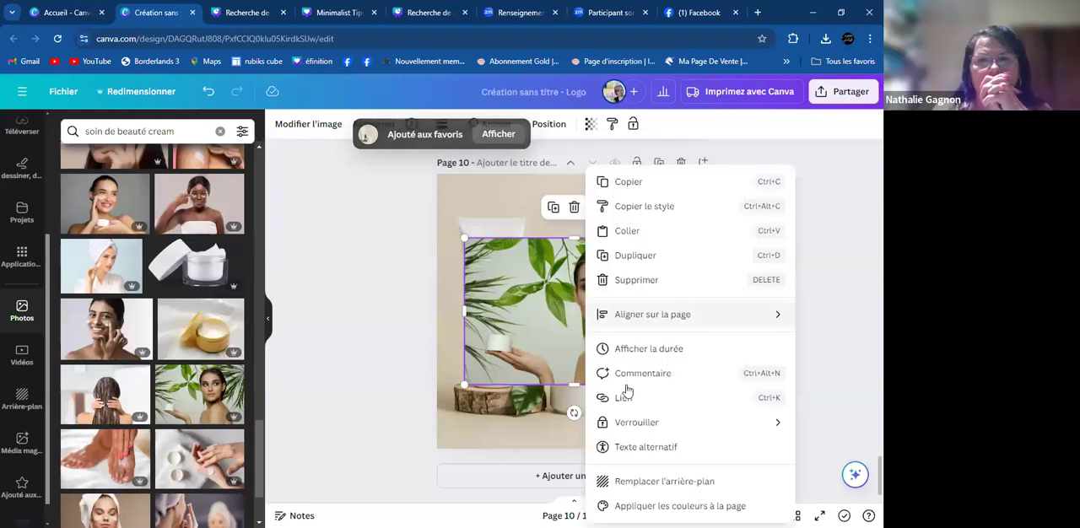
pyautogui.click(651, 483)
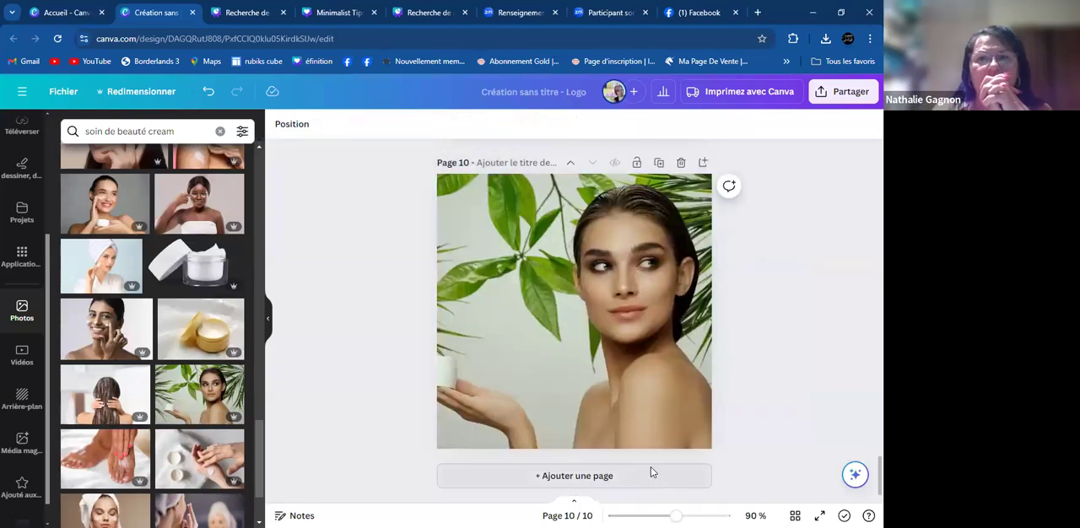